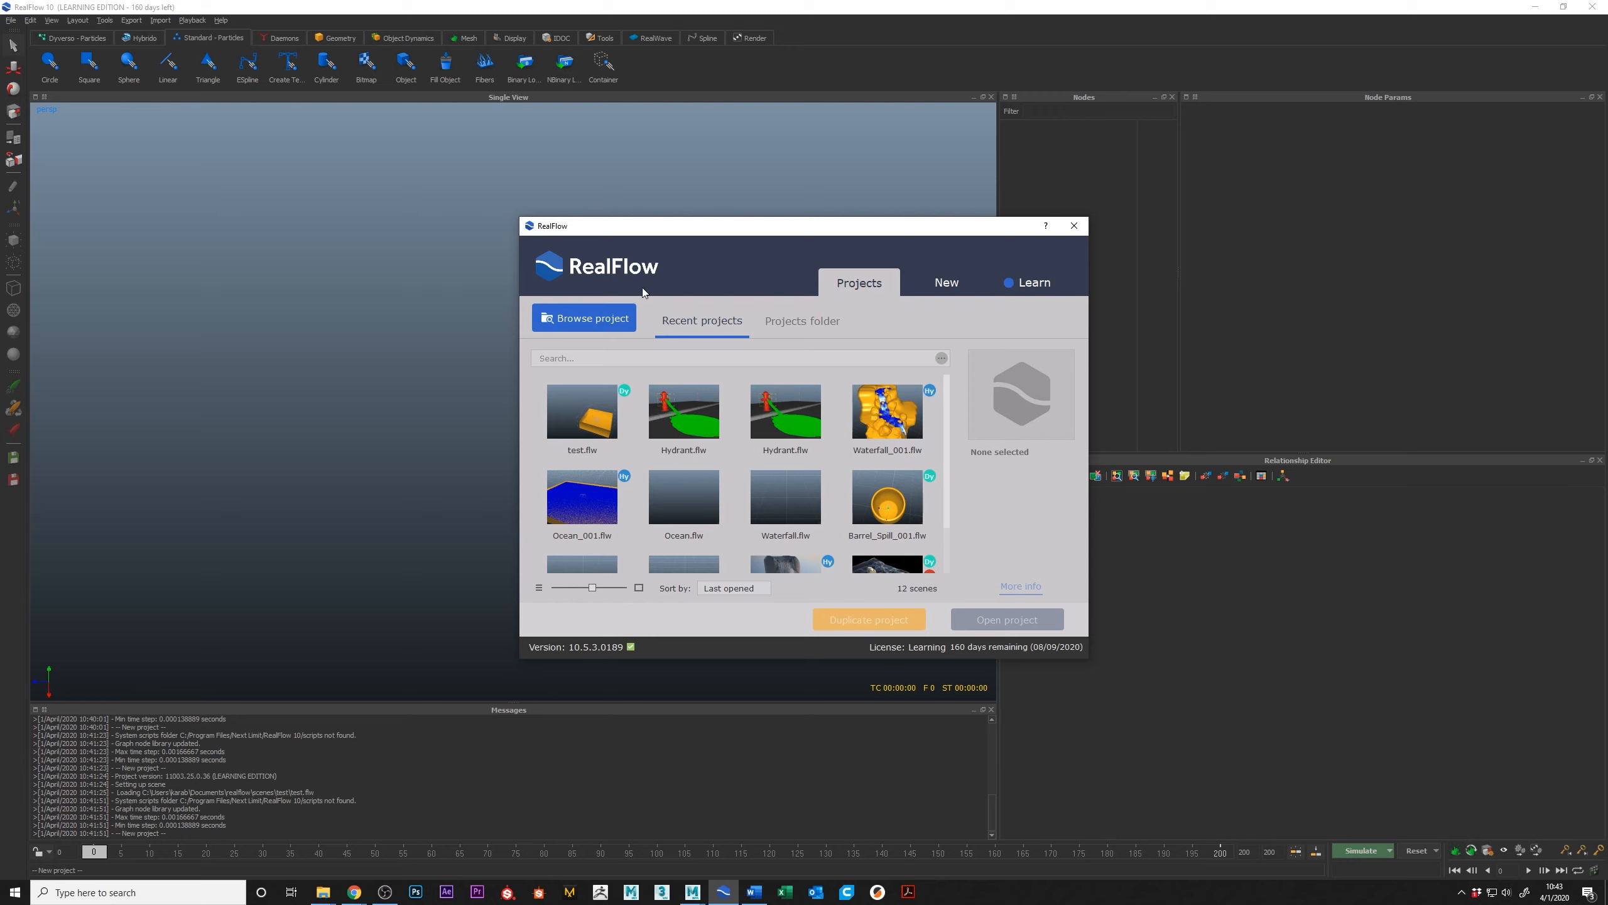
# Step: Start setting up a new project in the realflow\scenes folder and name it Intro
pyautogui.click(945, 284)
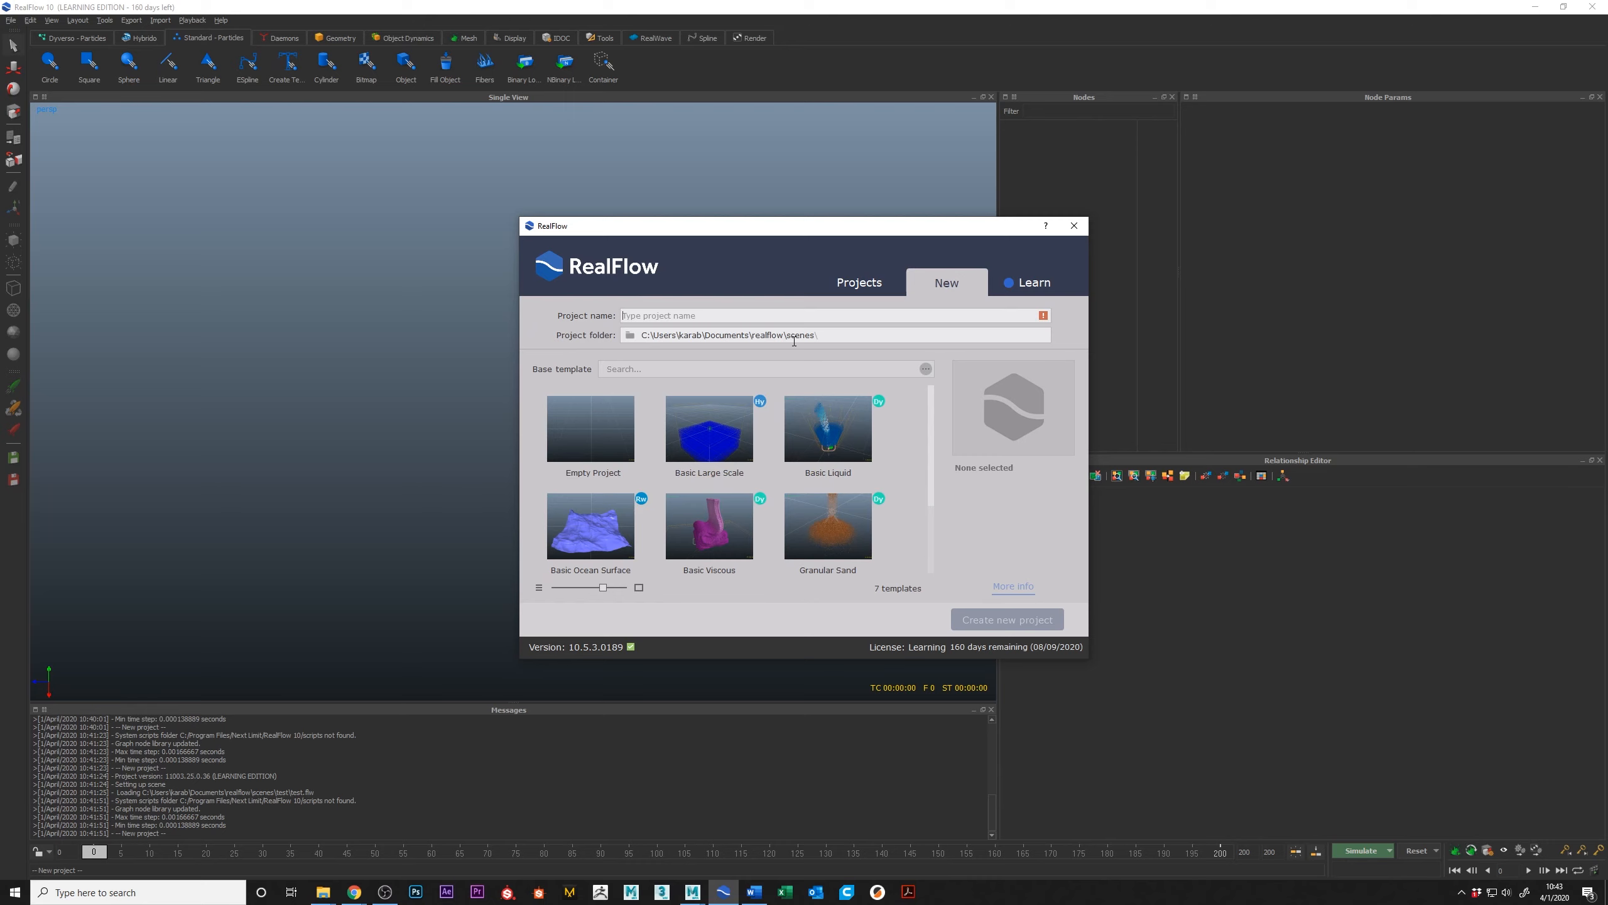
pyautogui.click(630, 335)
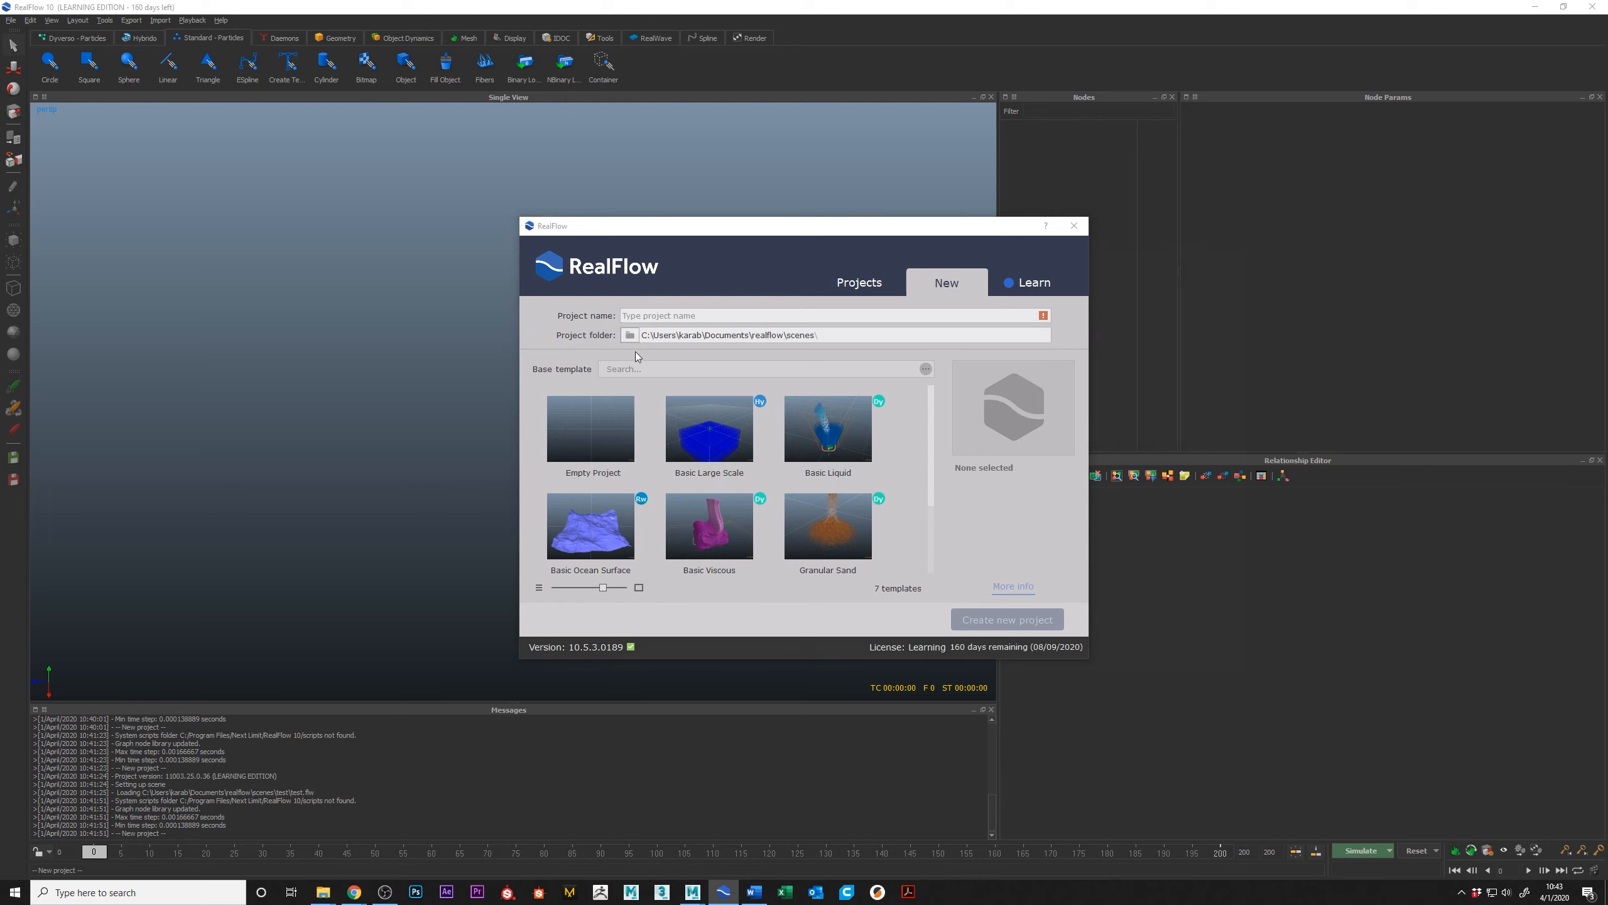
pyautogui.click(1259, 245)
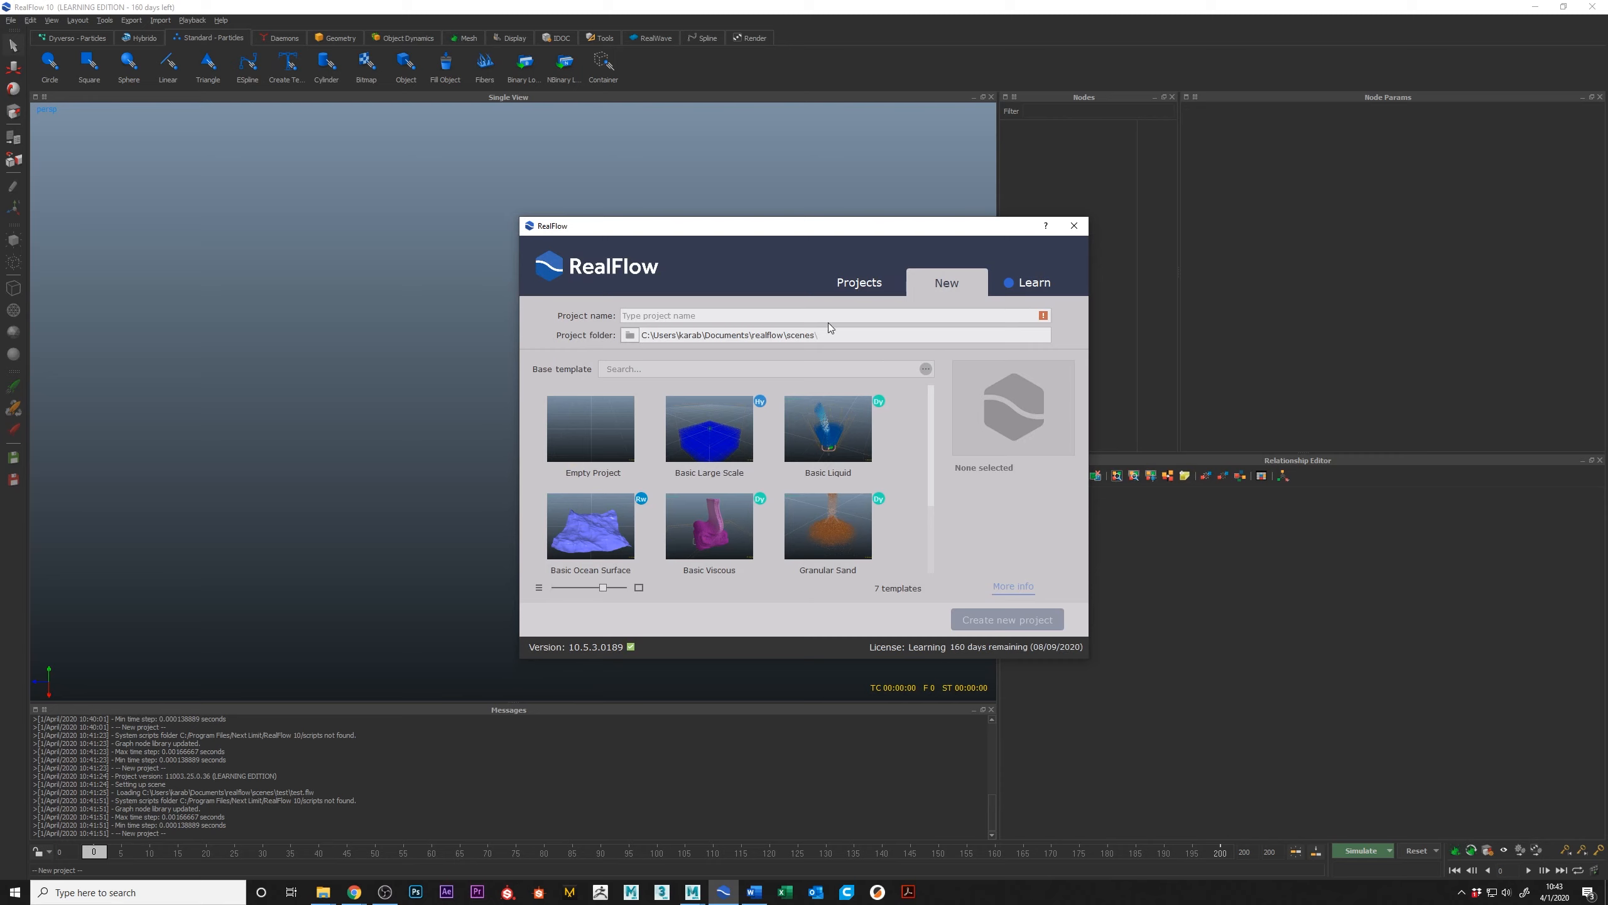
pyautogui.click(722, 312)
pyautogui.write('Intro')
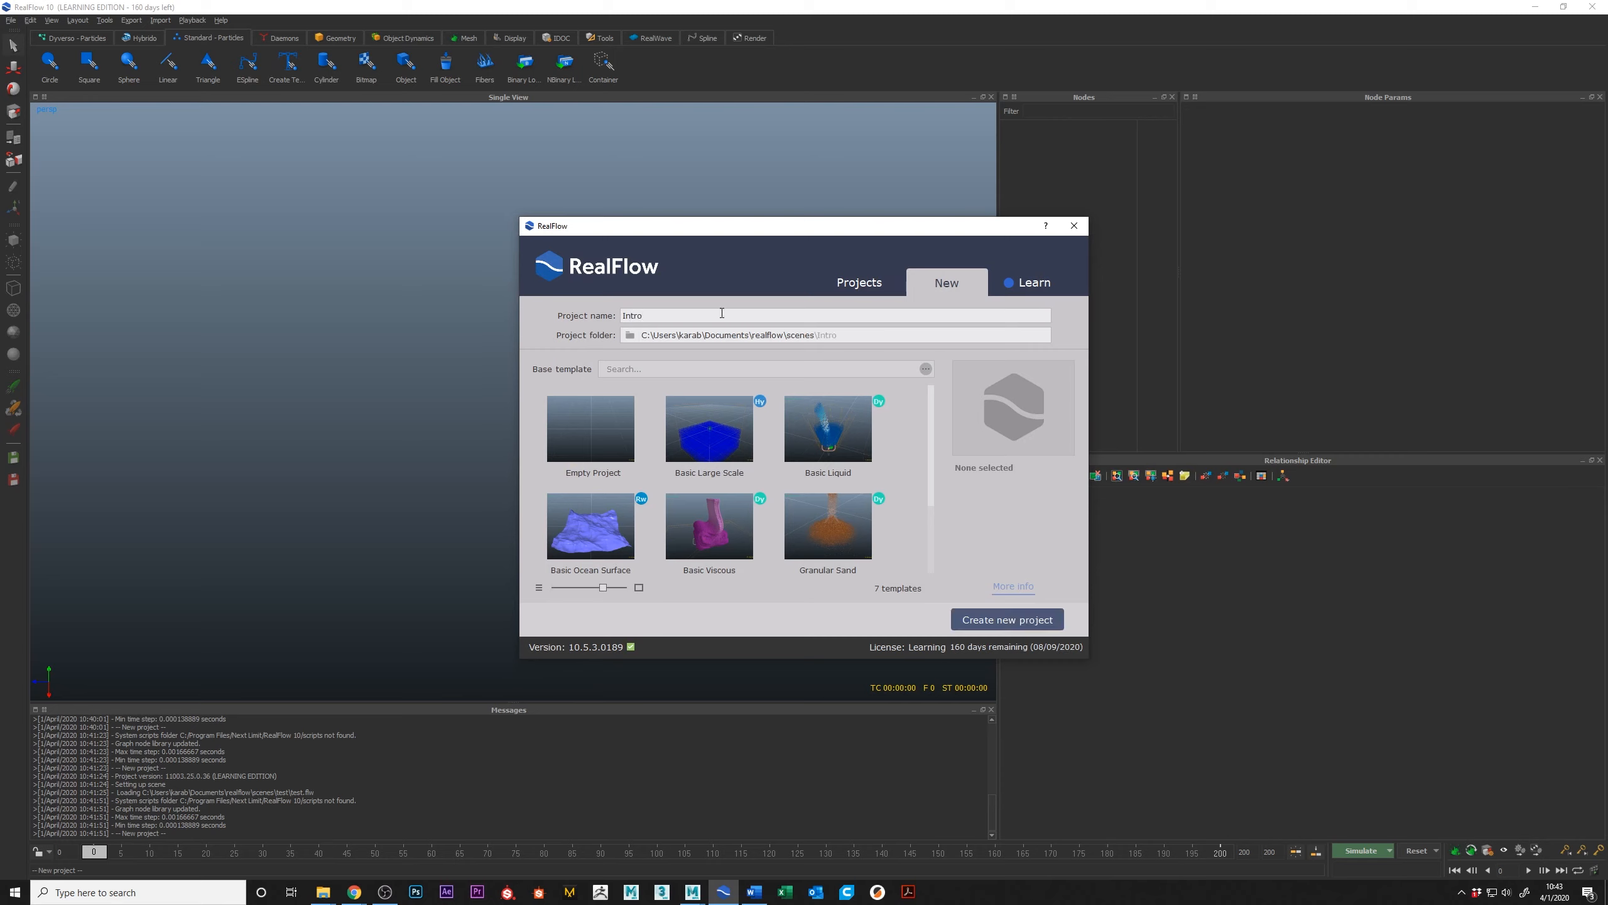
# Step: Browse the list of demo projects among the learning resources
pyautogui.click(1038, 283)
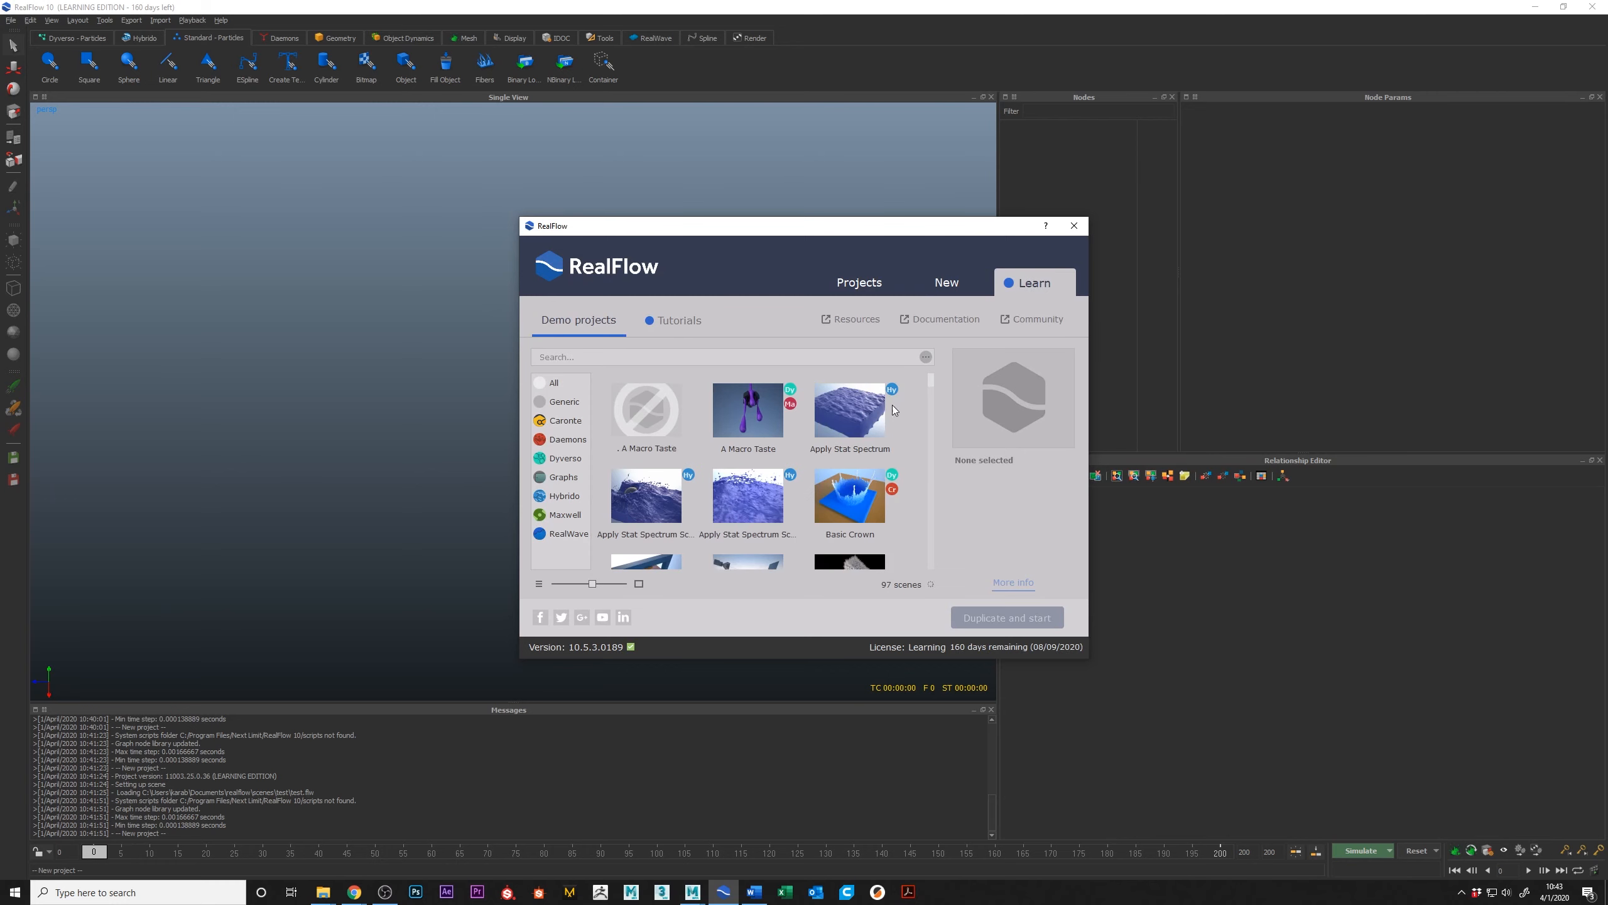
pyautogui.scroll(-15, 746, 482)
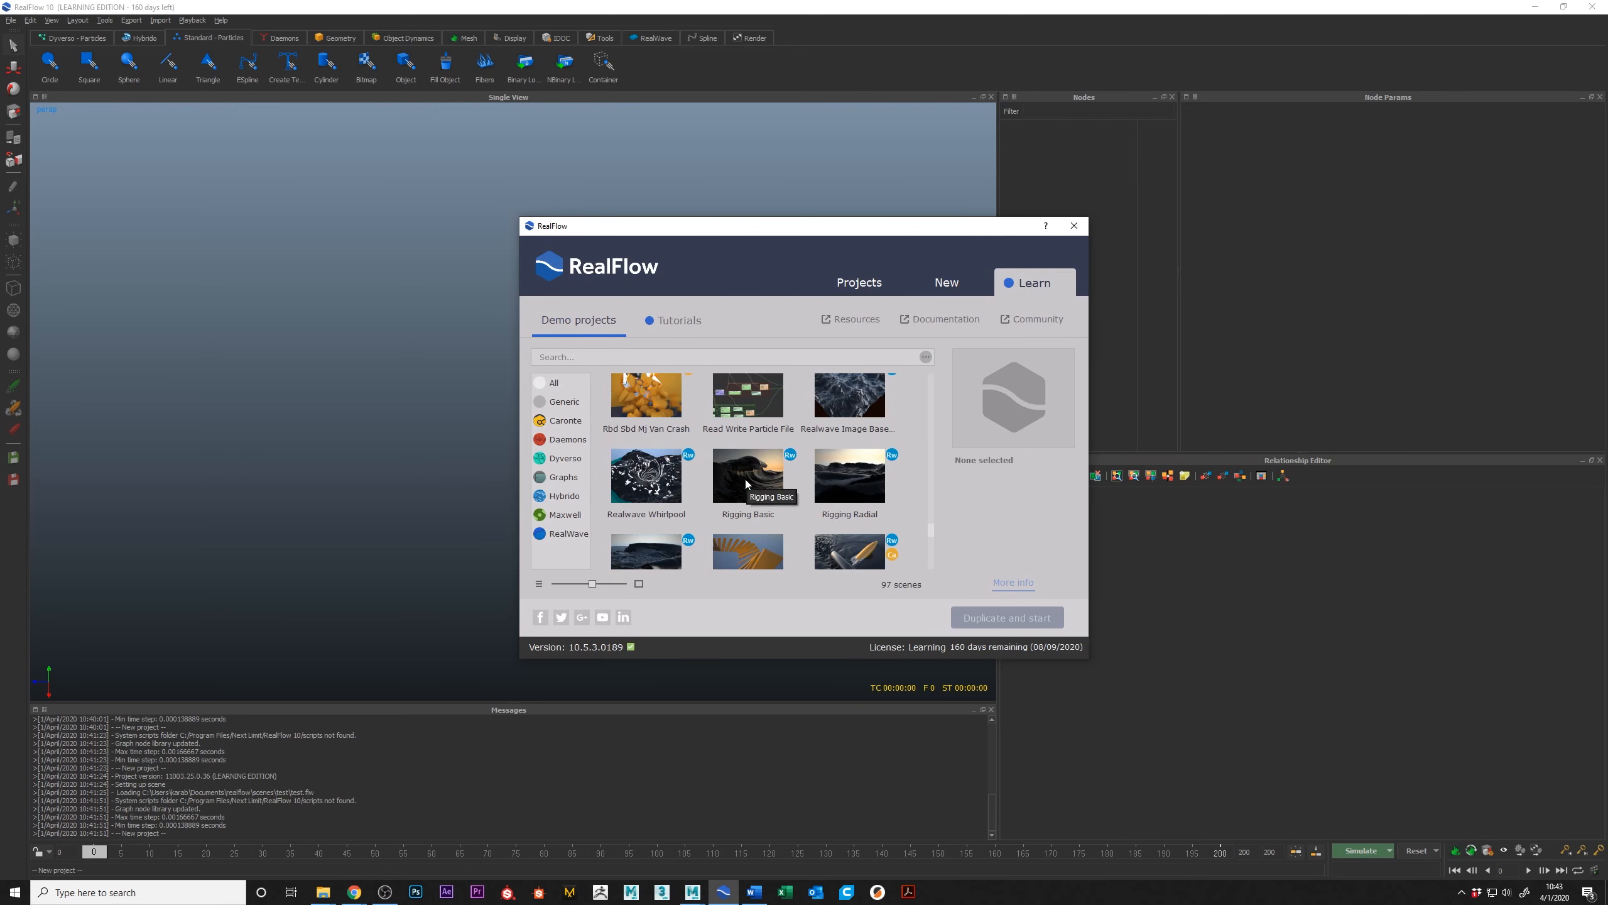
pyautogui.scroll(3, 742, 478)
# Step: Return to the new project settings and create the Intro project
pyautogui.click(947, 282)
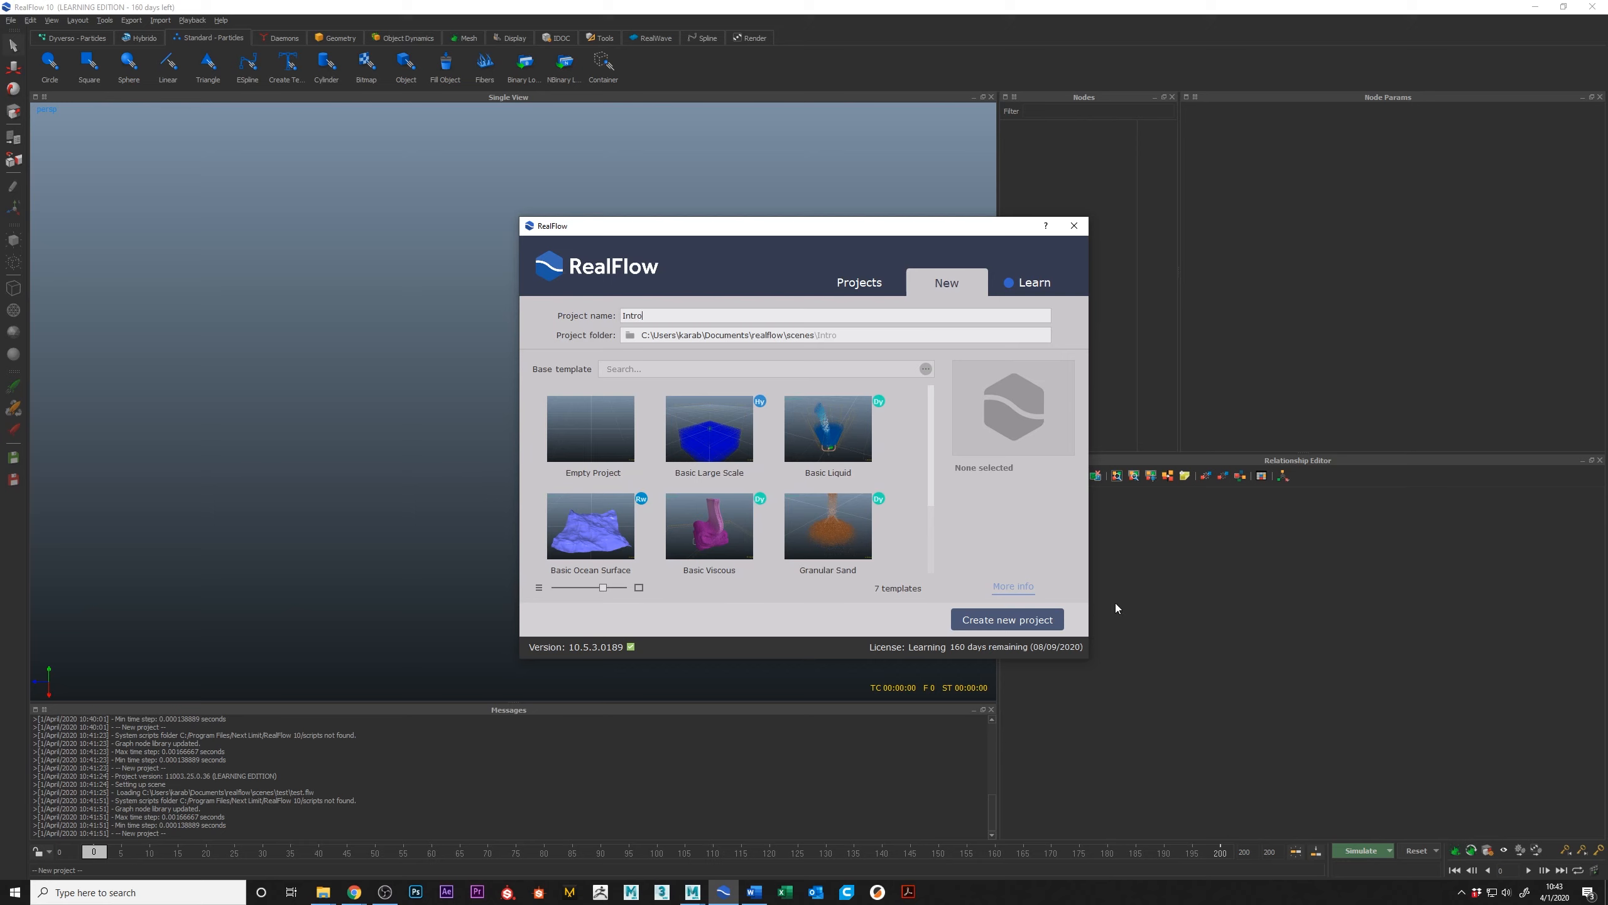
pyautogui.click(1017, 620)
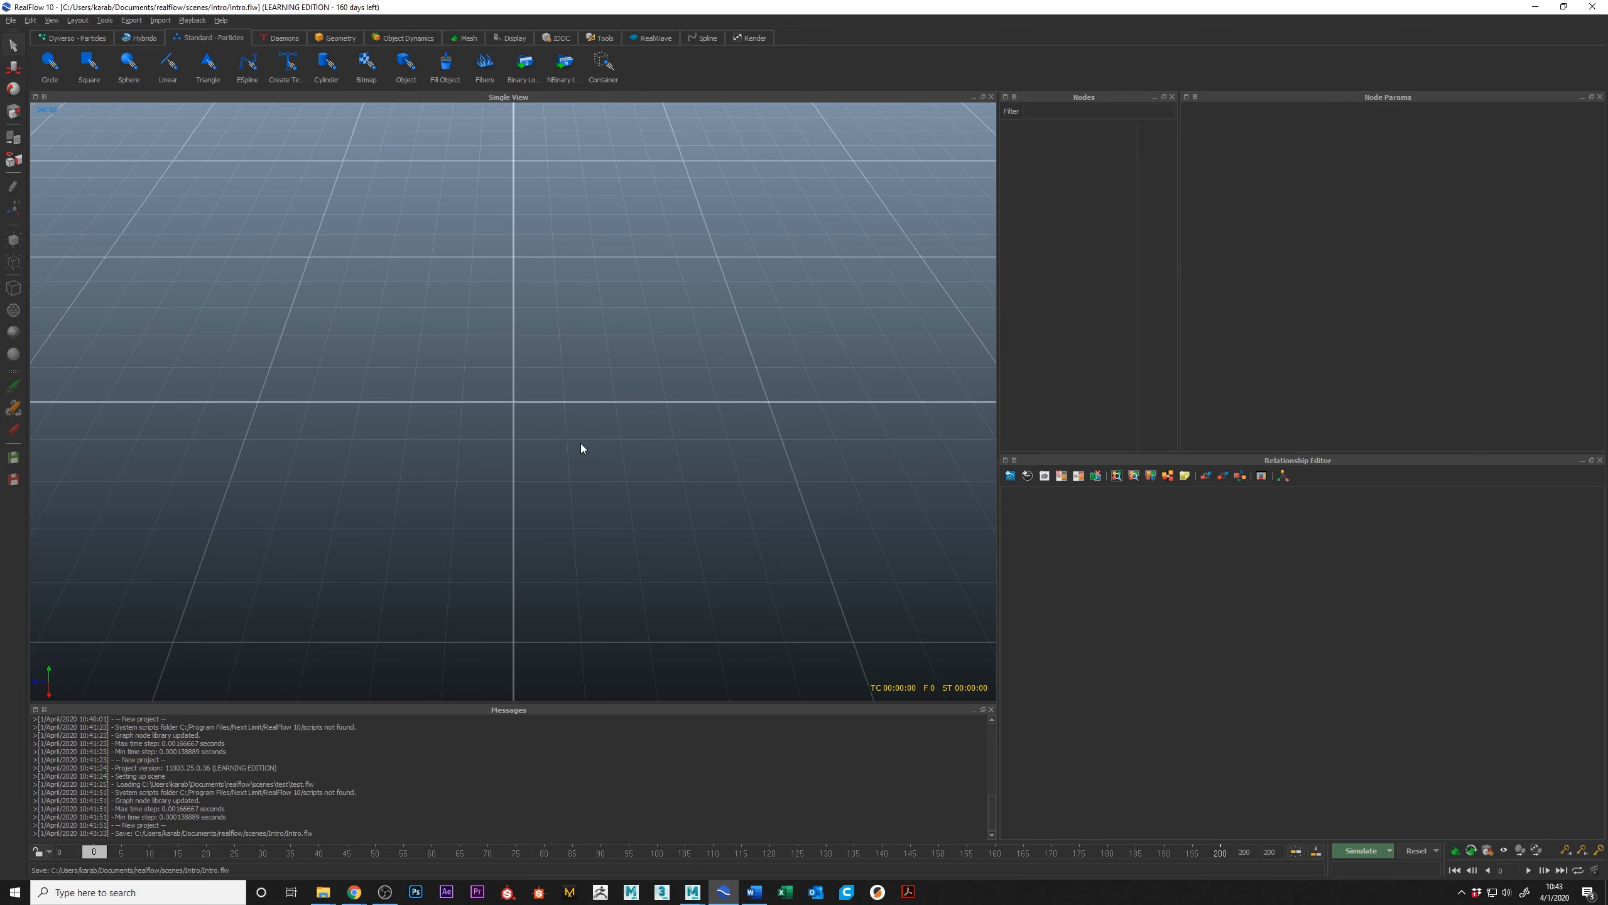
# Step: Play the empty scene's timeline, stop playback and return to frame 0
pyautogui.keyDown('alt'); pyautogui.moveTo(581, 448); pyautogui.dragTo(475, 382); pyautogui.keyUp('alt')
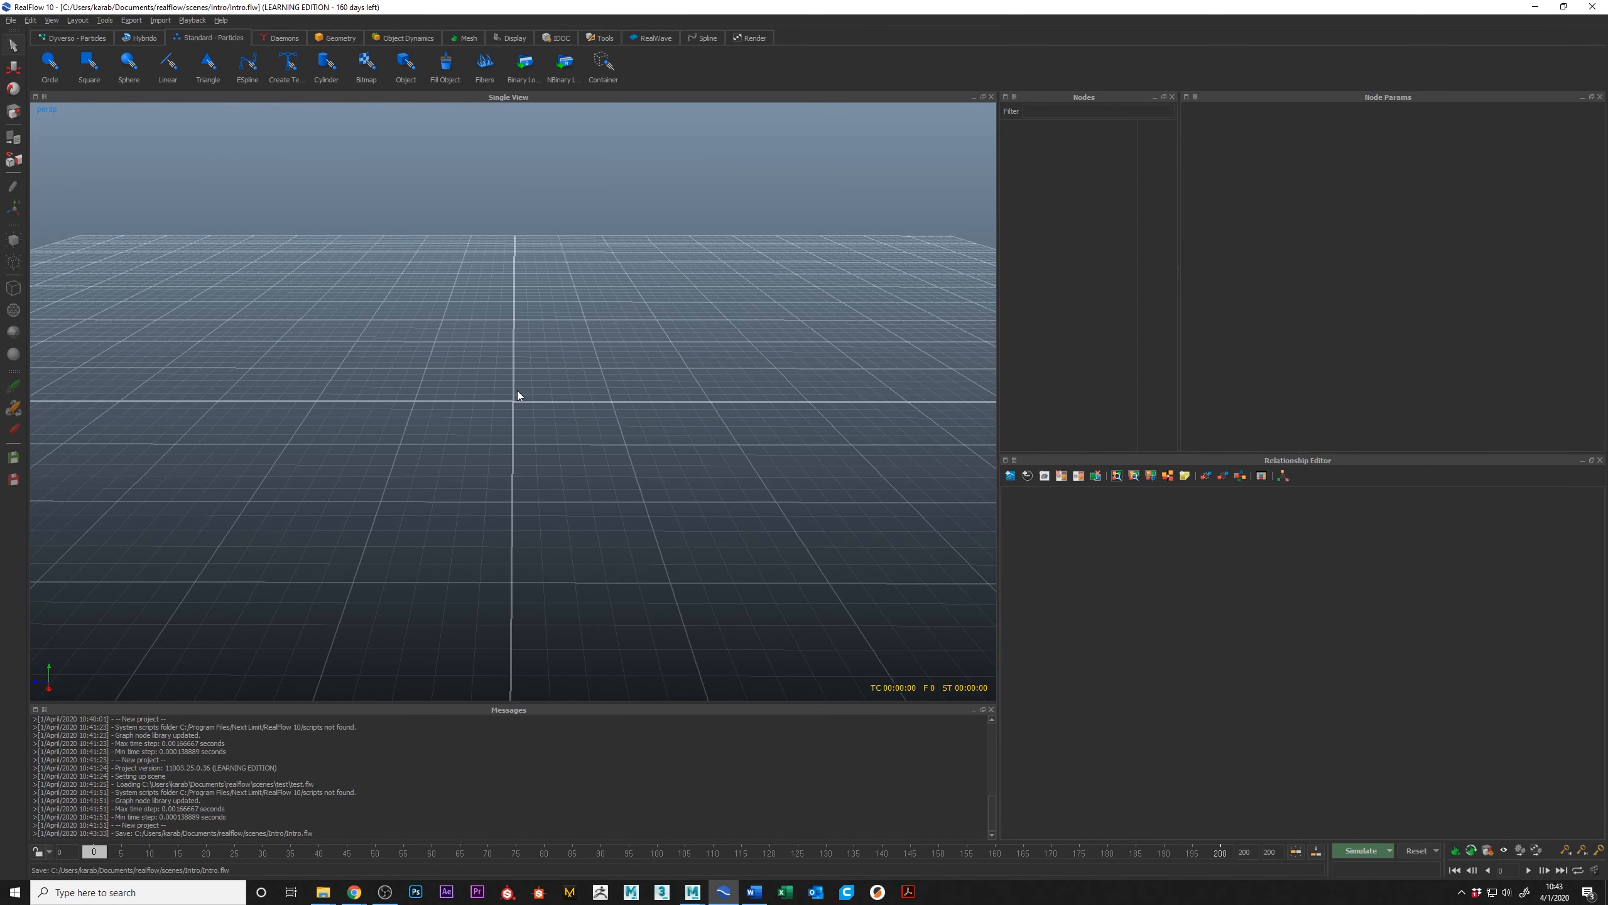
pyautogui.keyDown('alt'); pyautogui.moveTo(676, 403); pyautogui.dragTo(532, 449); pyautogui.keyUp('alt')
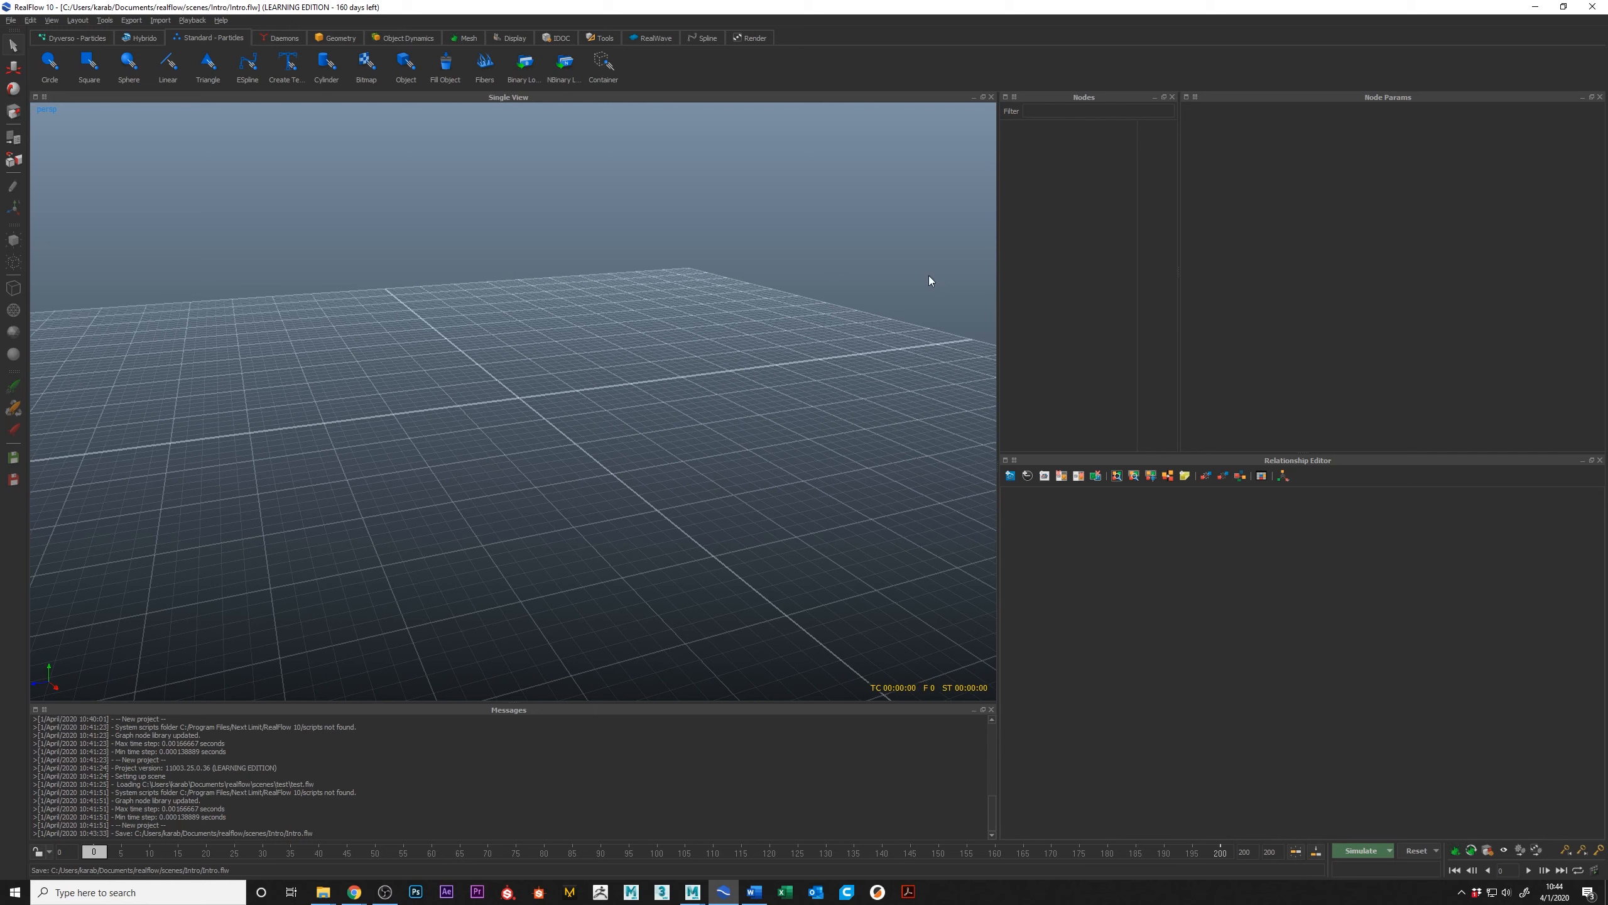
pyautogui.press('space')
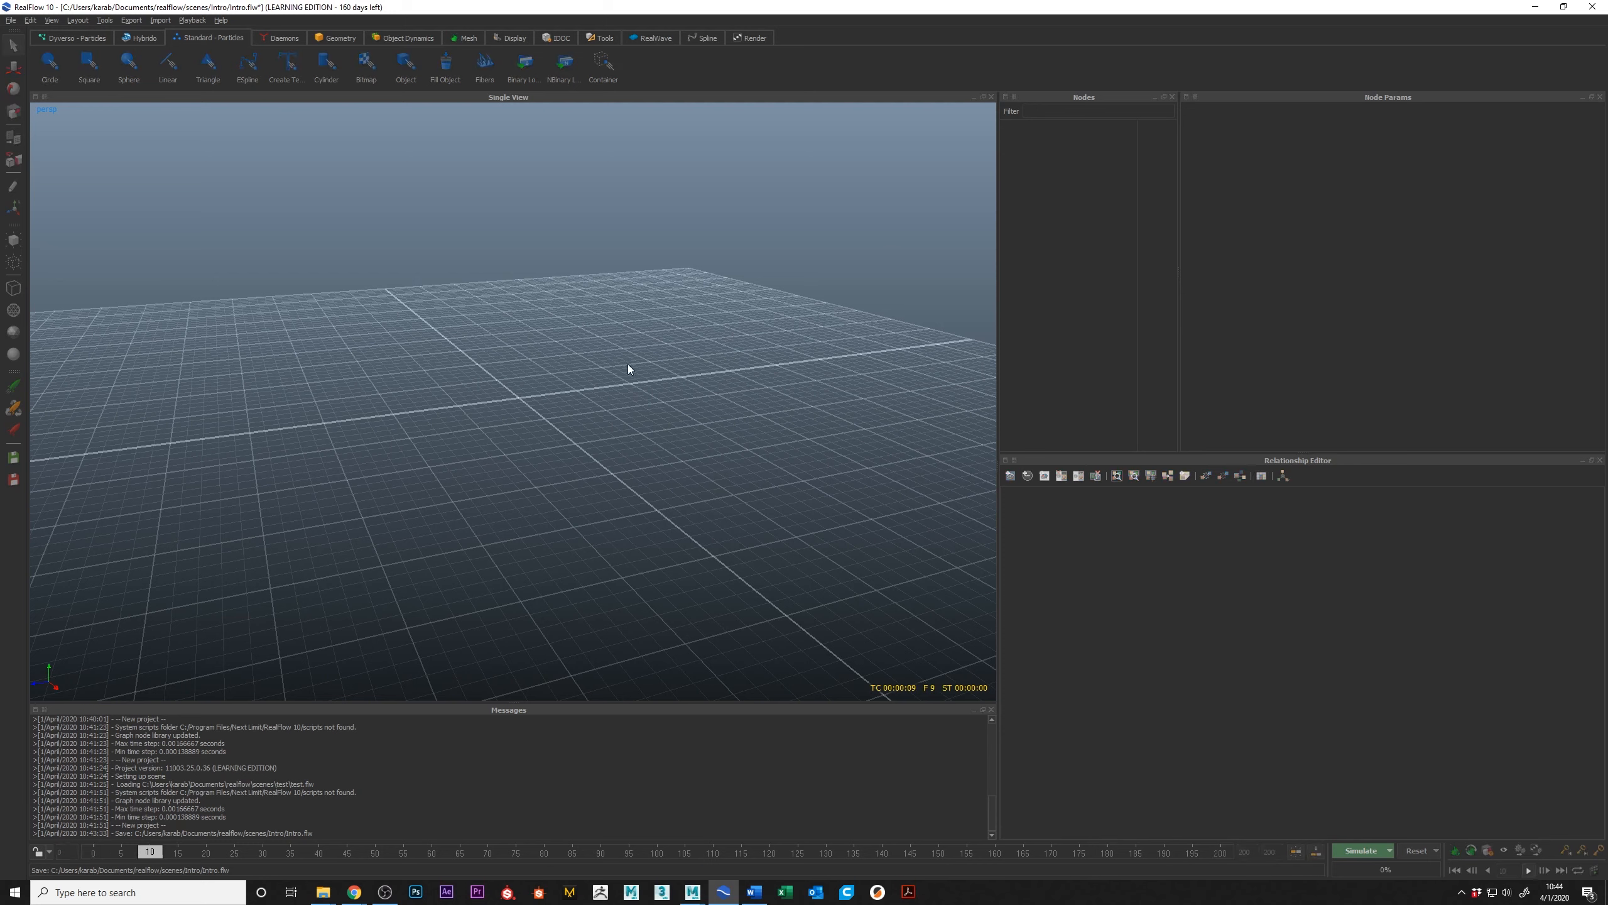
pyautogui.click(194, 847)
pyautogui.moveTo(194, 848); pyautogui.dragTo(36, 841)
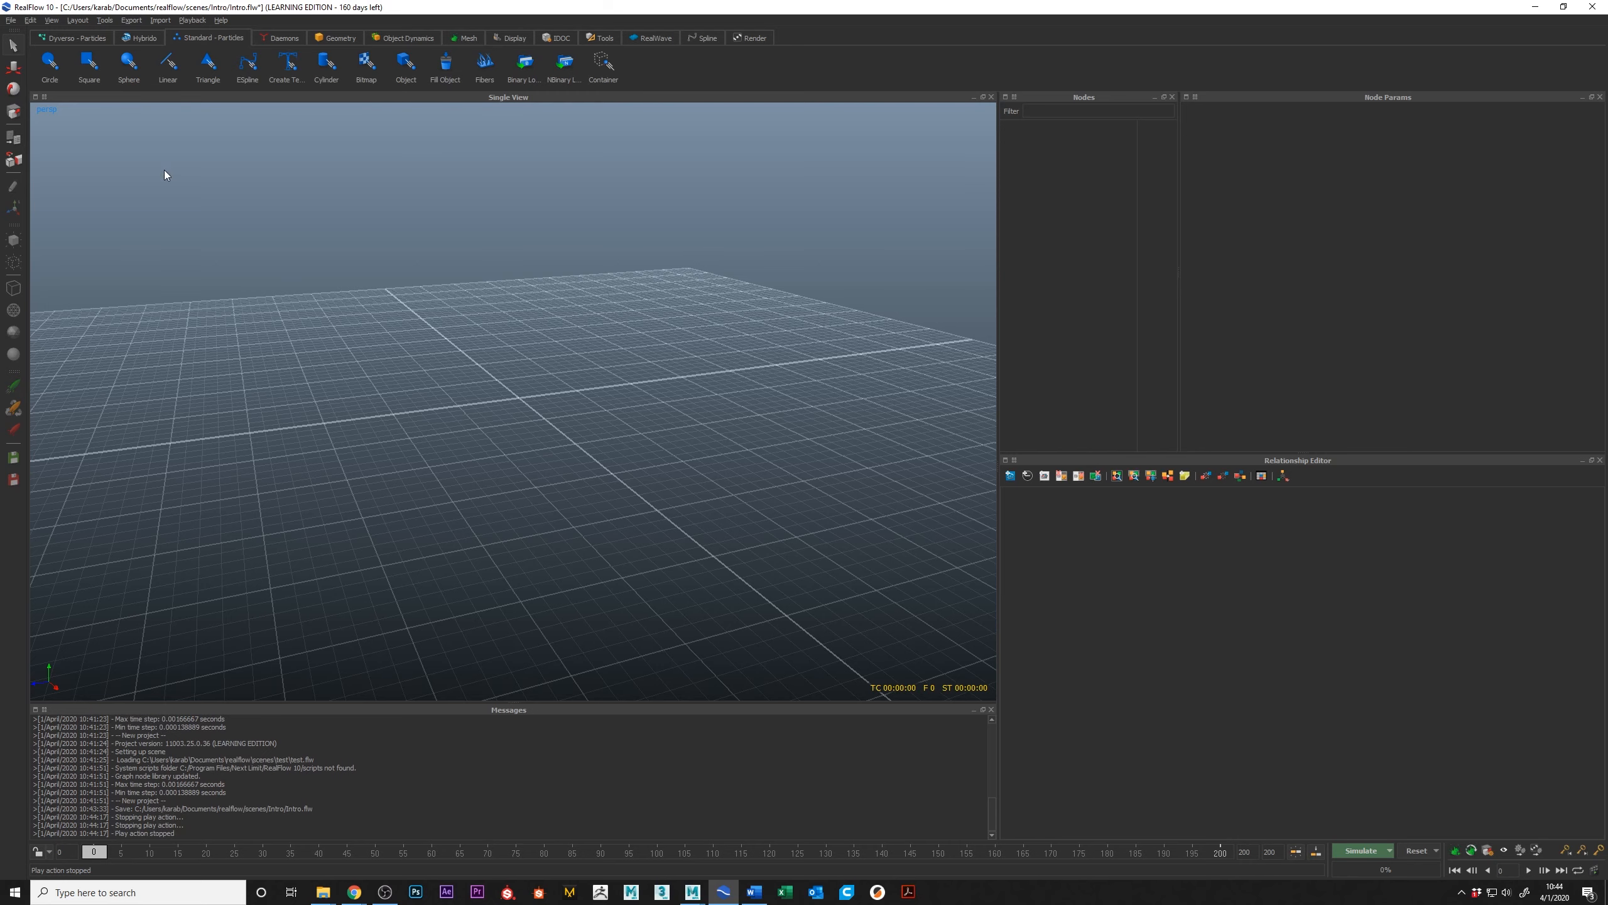
# Step: Add an open-top cube at the origin of the scene
pyautogui.keyDown('alt'); pyautogui.moveTo(546, 307); pyautogui.dragTo(512, 331); pyautogui.keyUp('alt')
pyautogui.keyDown('alt'); pyautogui.moveTo(498, 271); pyautogui.dragTo(524, 273, button='middle'); pyautogui.keyUp('alt')
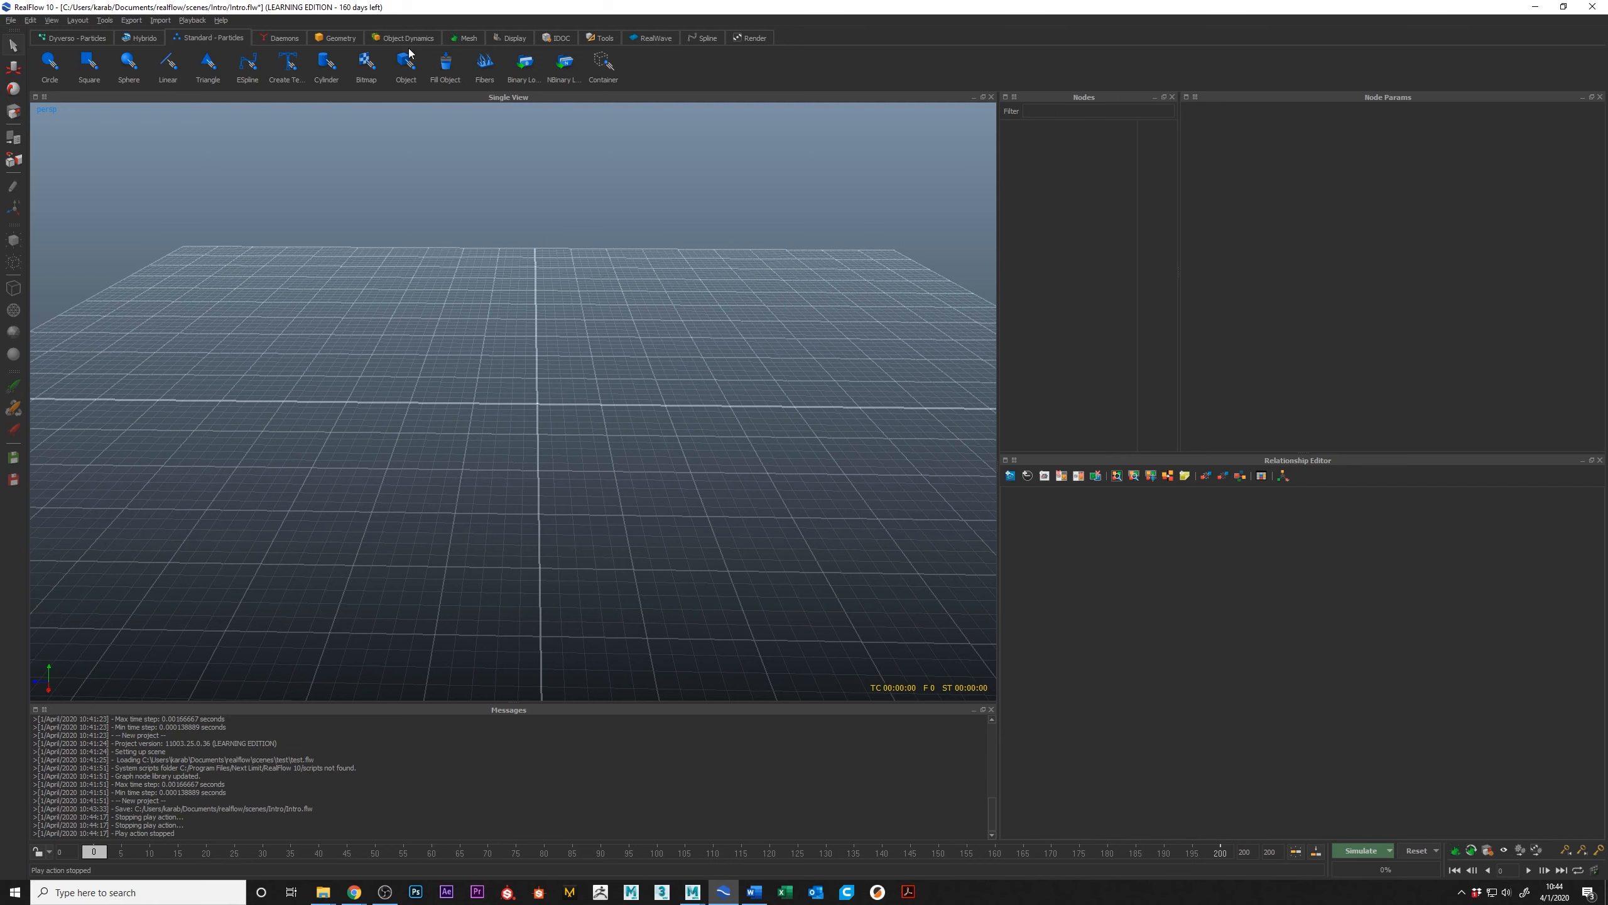
pyautogui.click(336, 40)
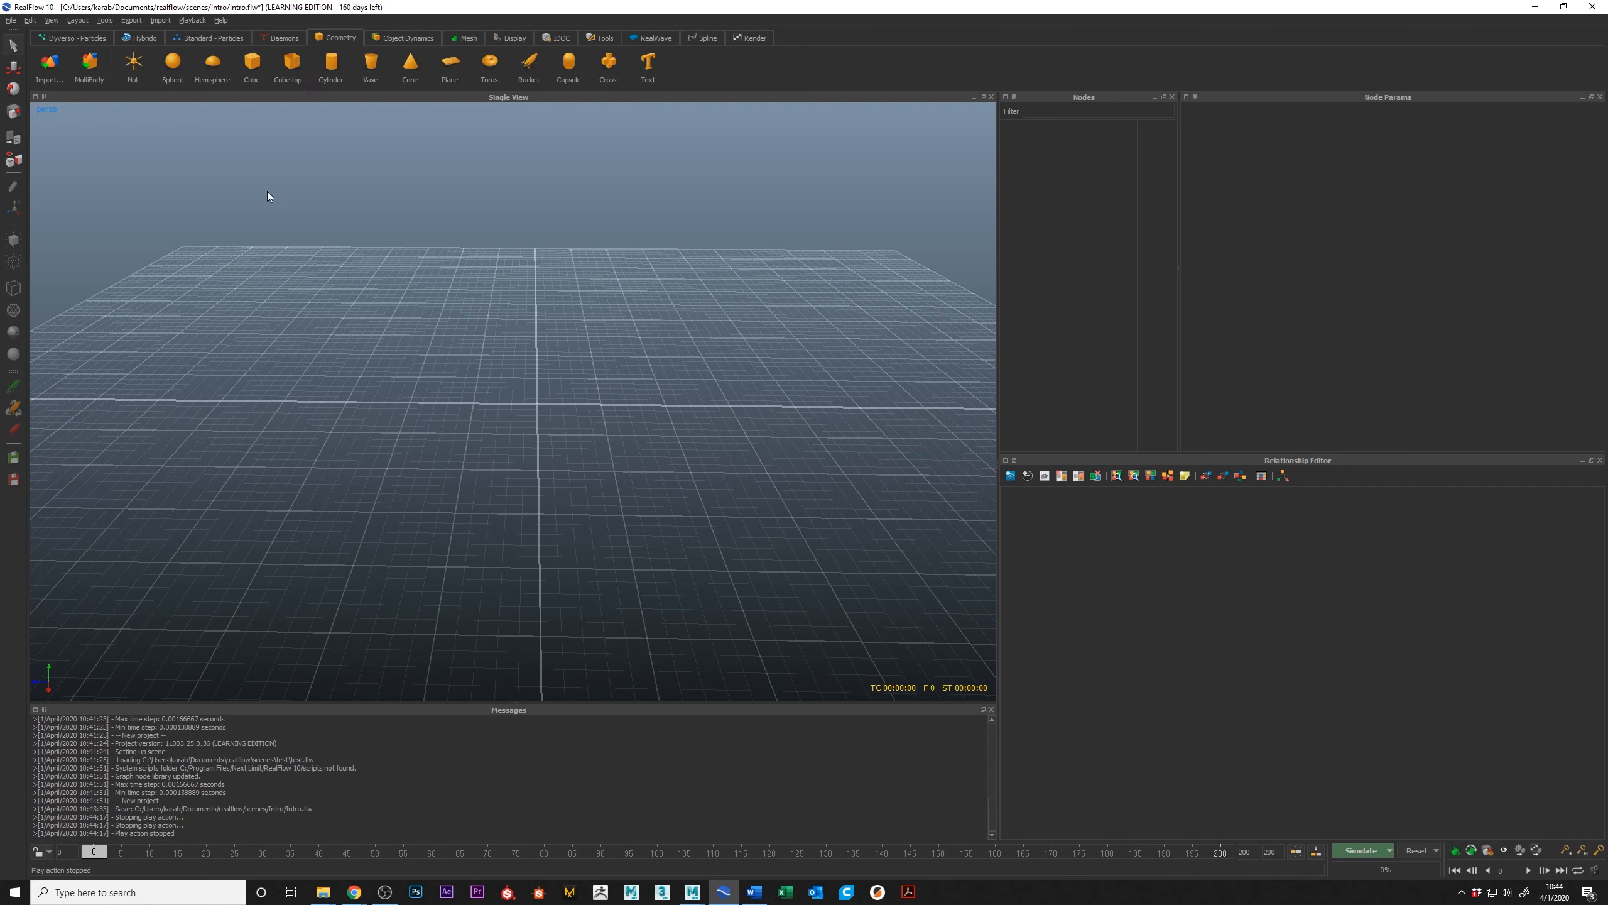
pyautogui.click(292, 64)
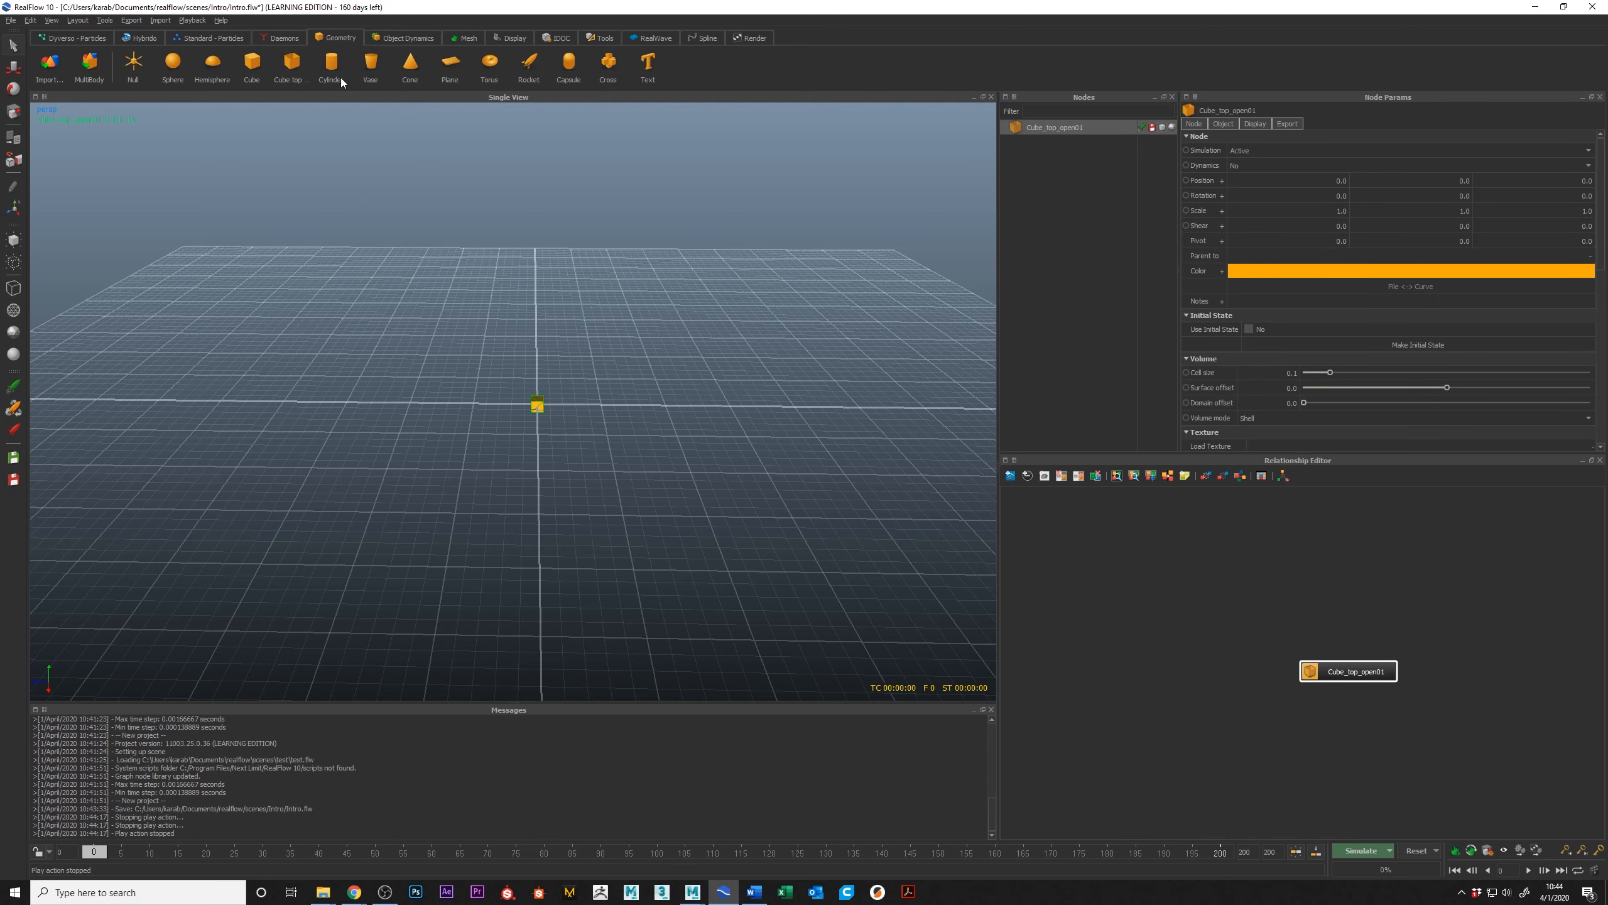
pyautogui.keyDown('alt'); pyautogui.moveTo(483, 415); pyautogui.dragTo(581, 432, button='right'); pyautogui.keyUp('alt')
pyautogui.keyDown('alt'); pyautogui.moveTo(715, 412); pyautogui.dragTo(585, 393); pyautogui.keyUp('alt')
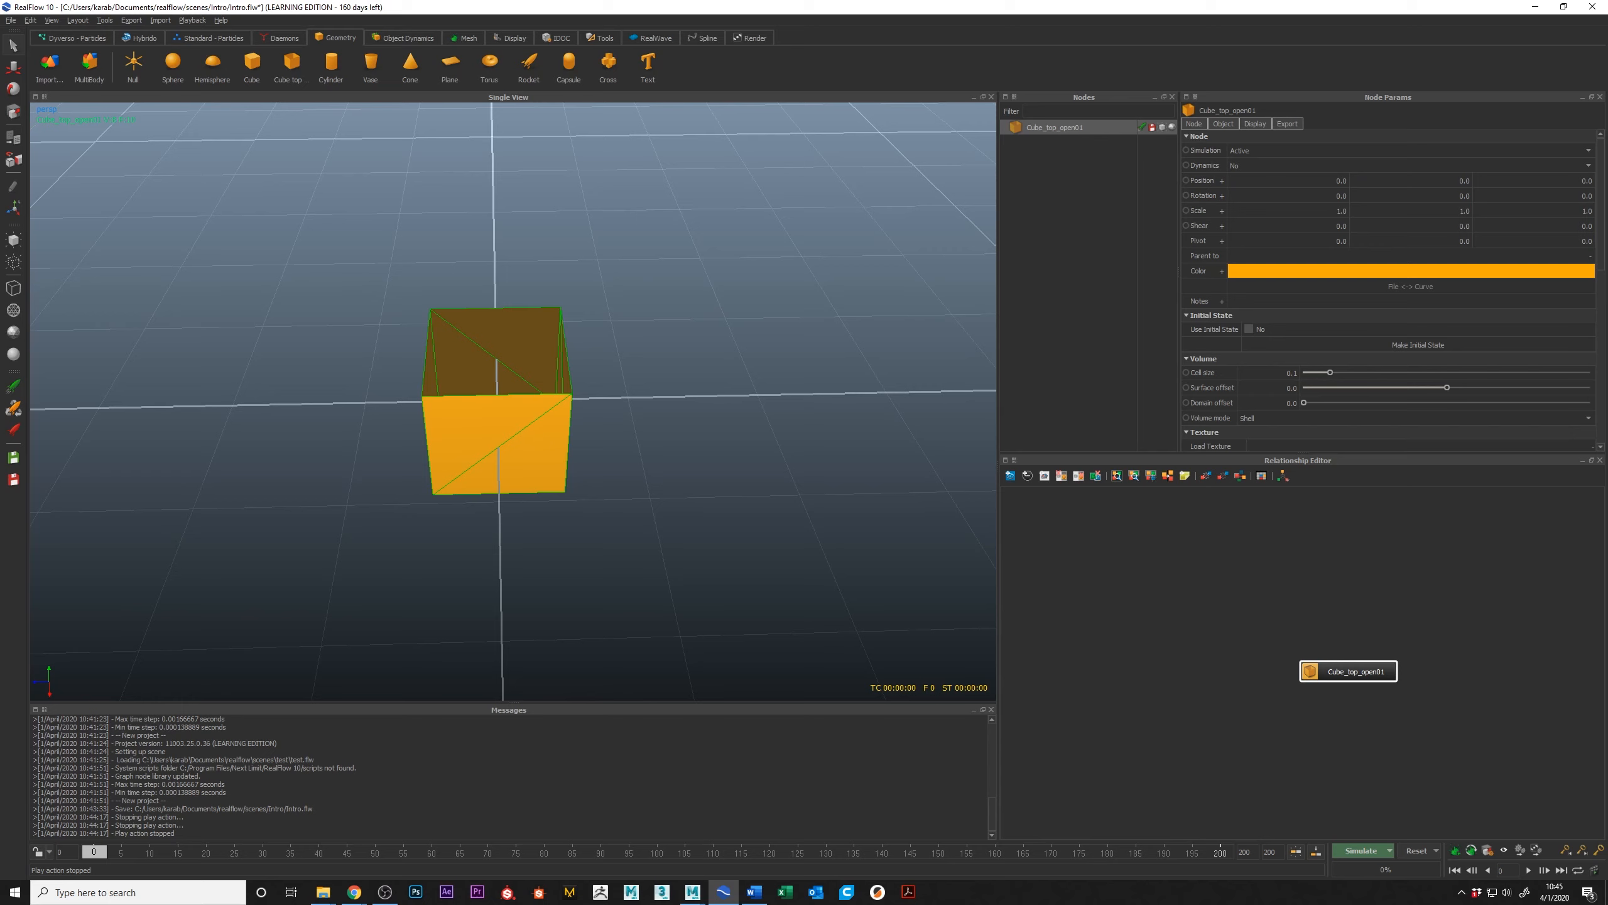
# Step: Examine the Dynamics options of the open-top cube without changing them, keeping the cube selected
pyautogui.click(1242, 165)
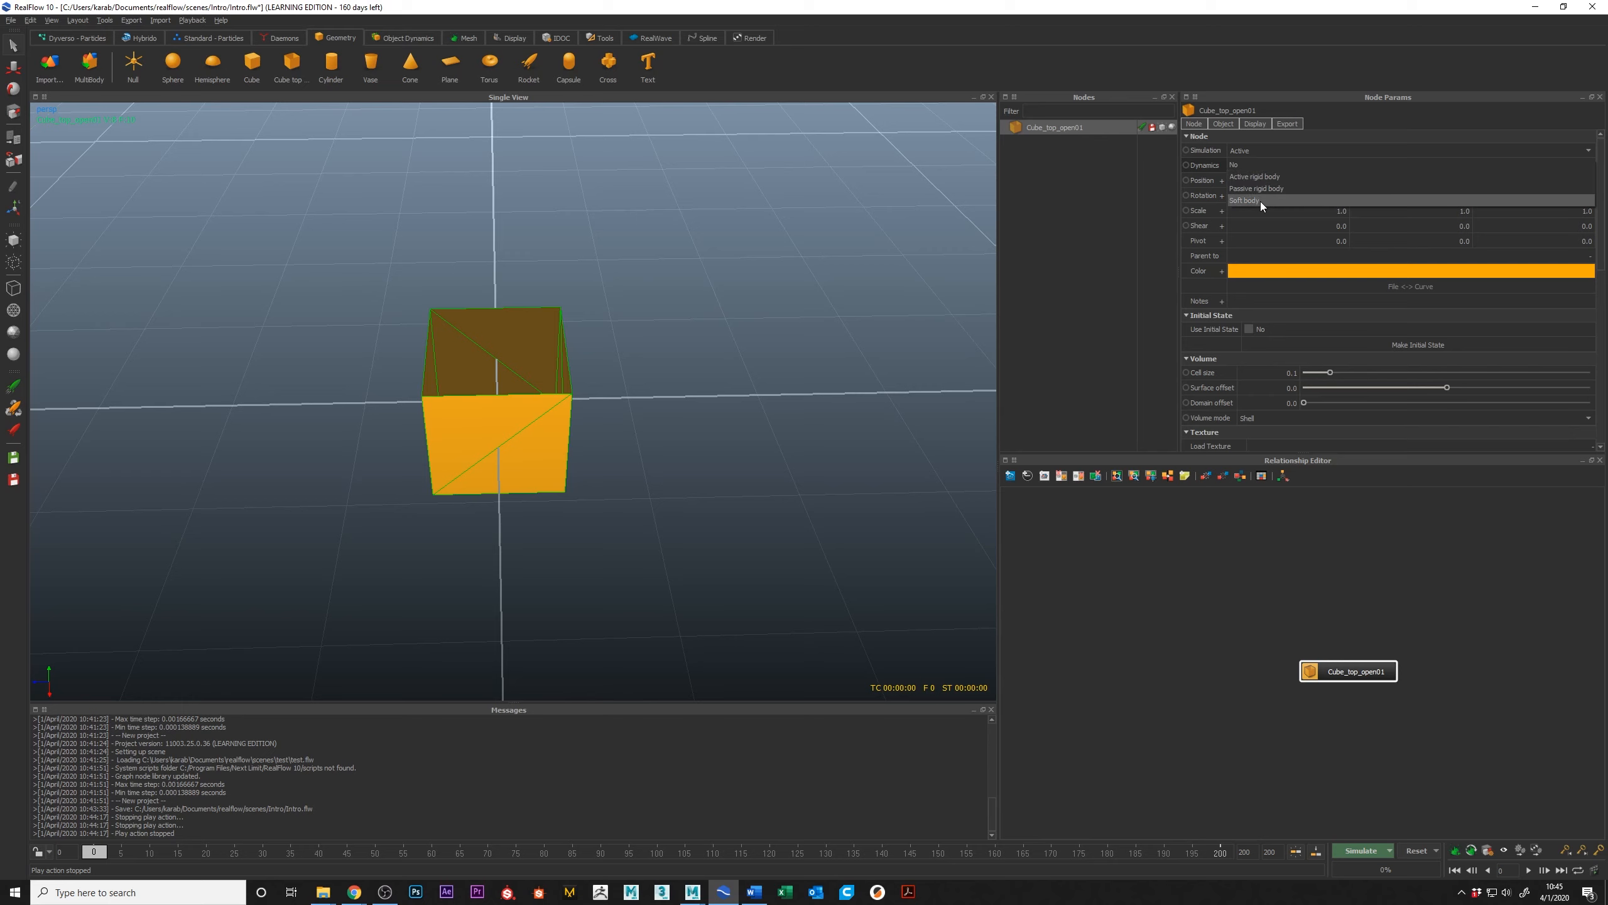
pyautogui.click(1298, 181)
pyautogui.click(1460, 672)
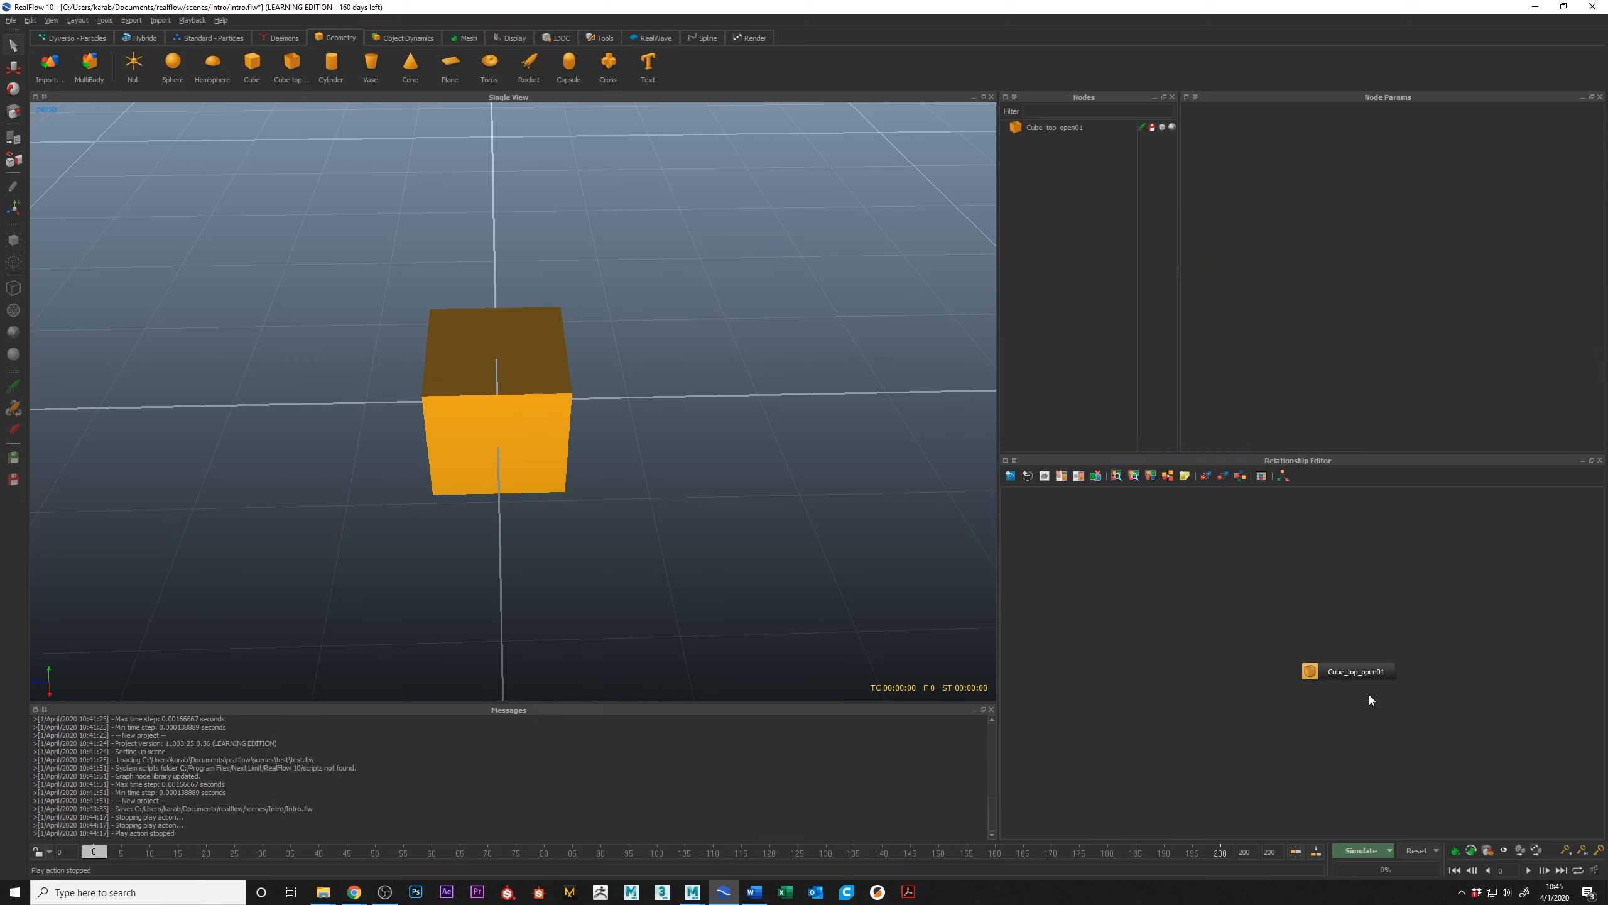
pyautogui.click(1360, 672)
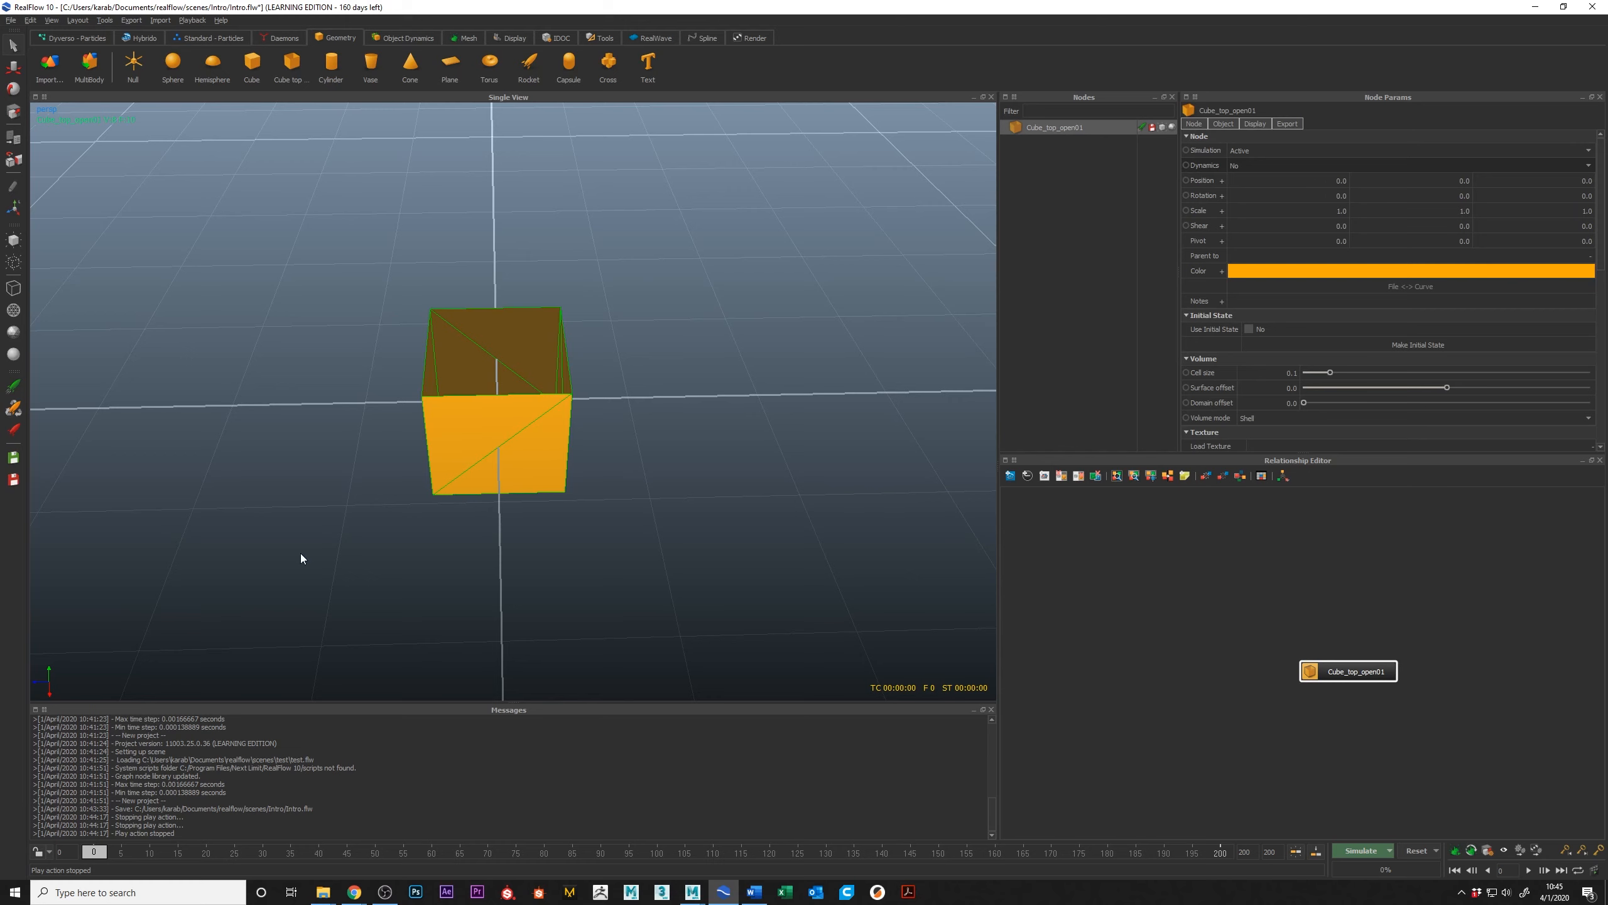
# Step: Try moving the open-top cube with the Move tool and undo both moves
pyautogui.click(15, 68)
pyautogui.keyDown('alt'); pyautogui.moveTo(501, 474); pyautogui.dragTo(626, 491); pyautogui.keyUp('alt')
pyautogui.scroll(-5, 658, 434)
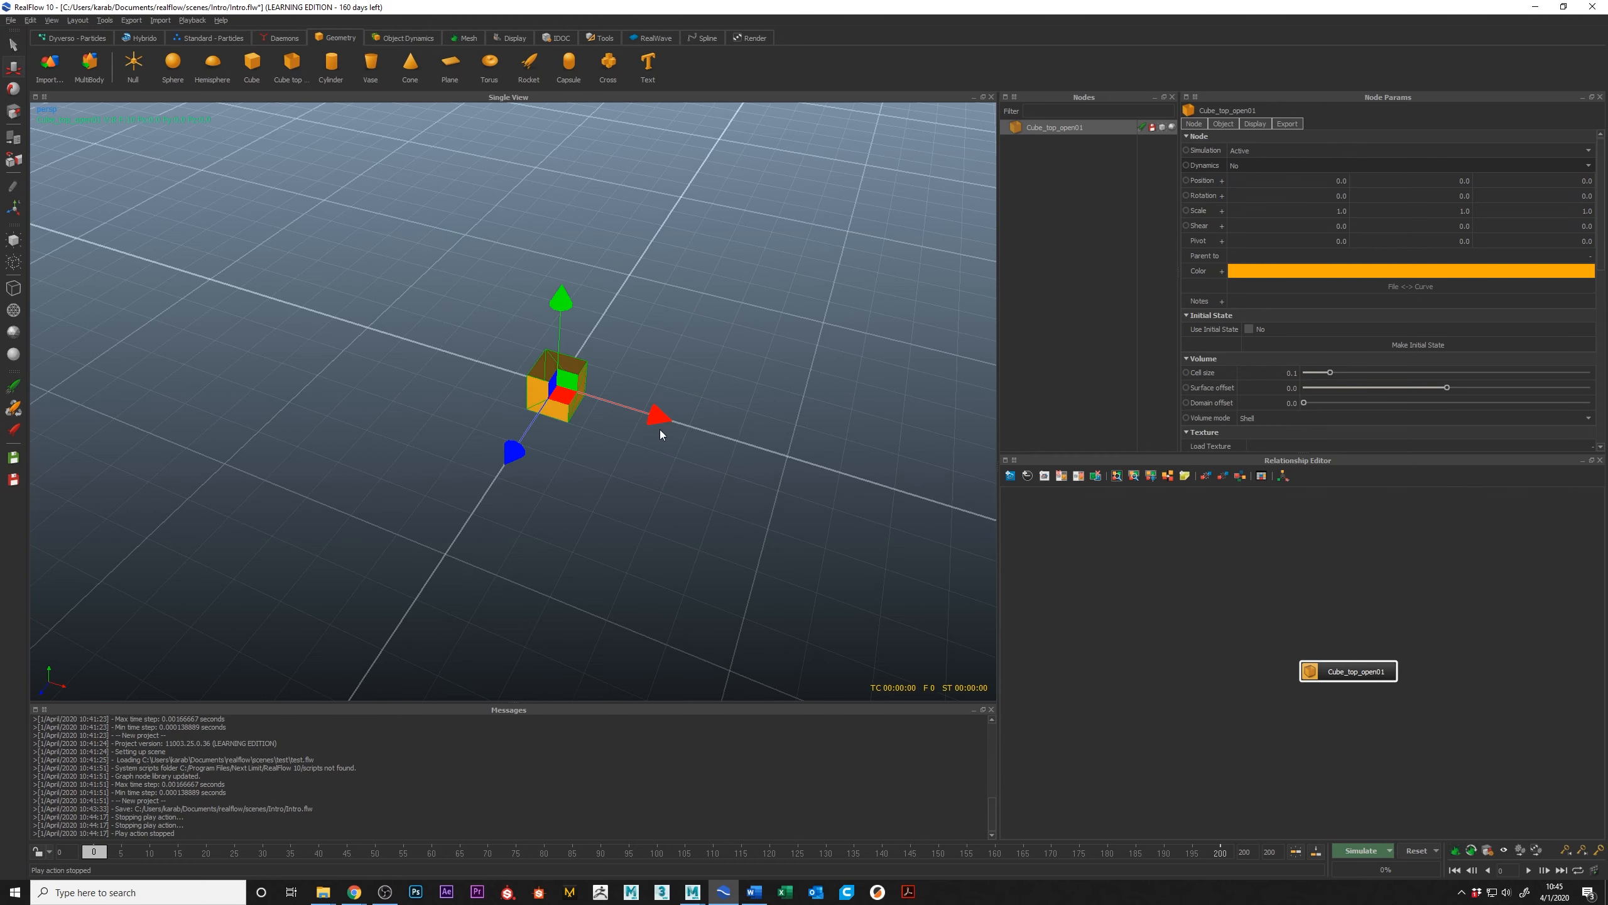
pyautogui.moveTo(658, 420); pyautogui.dragTo(522, 372)
pyautogui.moveTo(429, 390)
pyautogui.mouseDown()
pyautogui.moveTo(451, 382)
pyautogui.moveTo(423, 410)
pyautogui.mouseUp()
pyautogui.hotkey('ctrl', 'z')
pyautogui.hotkey('ctrl', 'z')
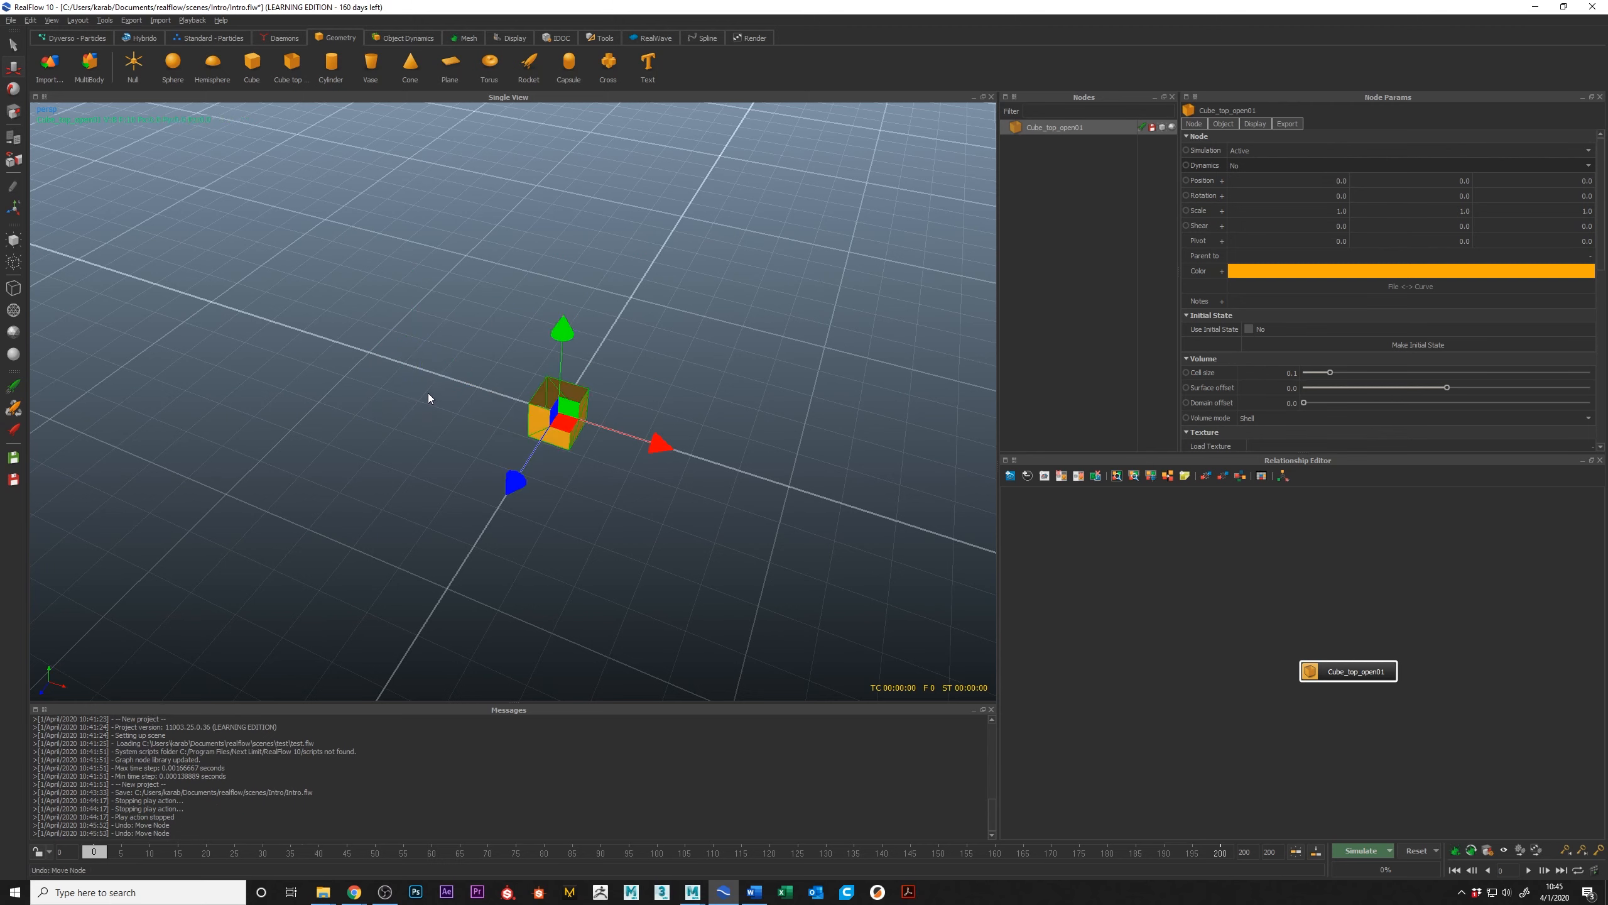
# Step: Try rotating and scaling the open-top cube, and undo these transformations
pyautogui.press('e')
pyautogui.moveTo(631, 480); pyautogui.dragTo(599, 382)
pyautogui.press('r')
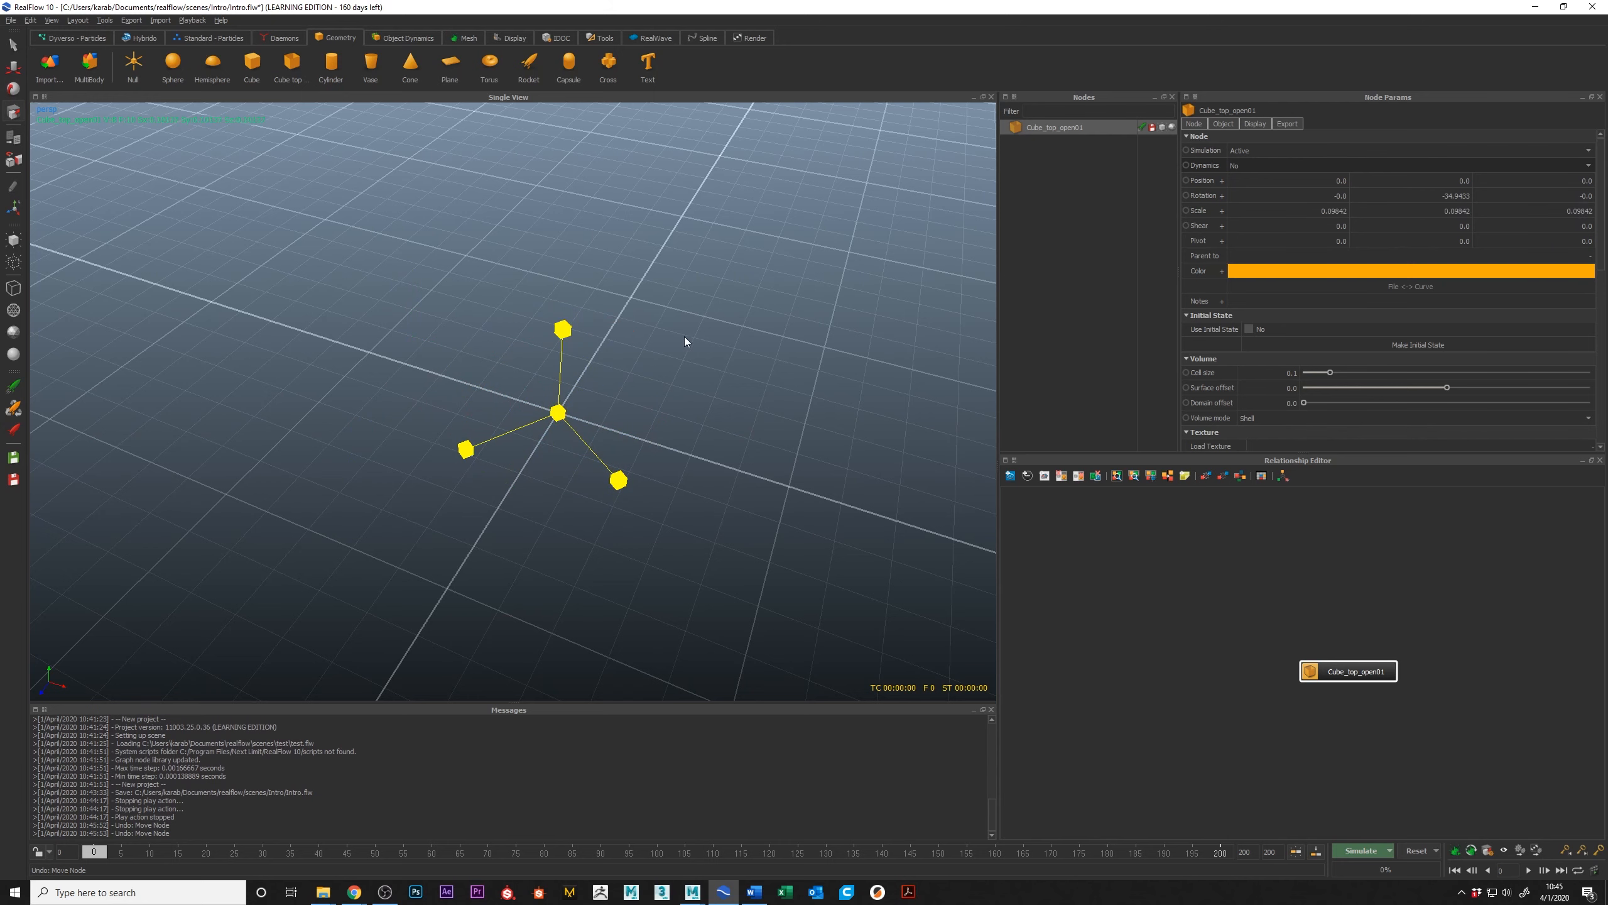
pyautogui.hotkey('ctrl', 'z')
pyautogui.hotkey('ctrl', 'z')
pyautogui.hotkey('ctrl', 'z')
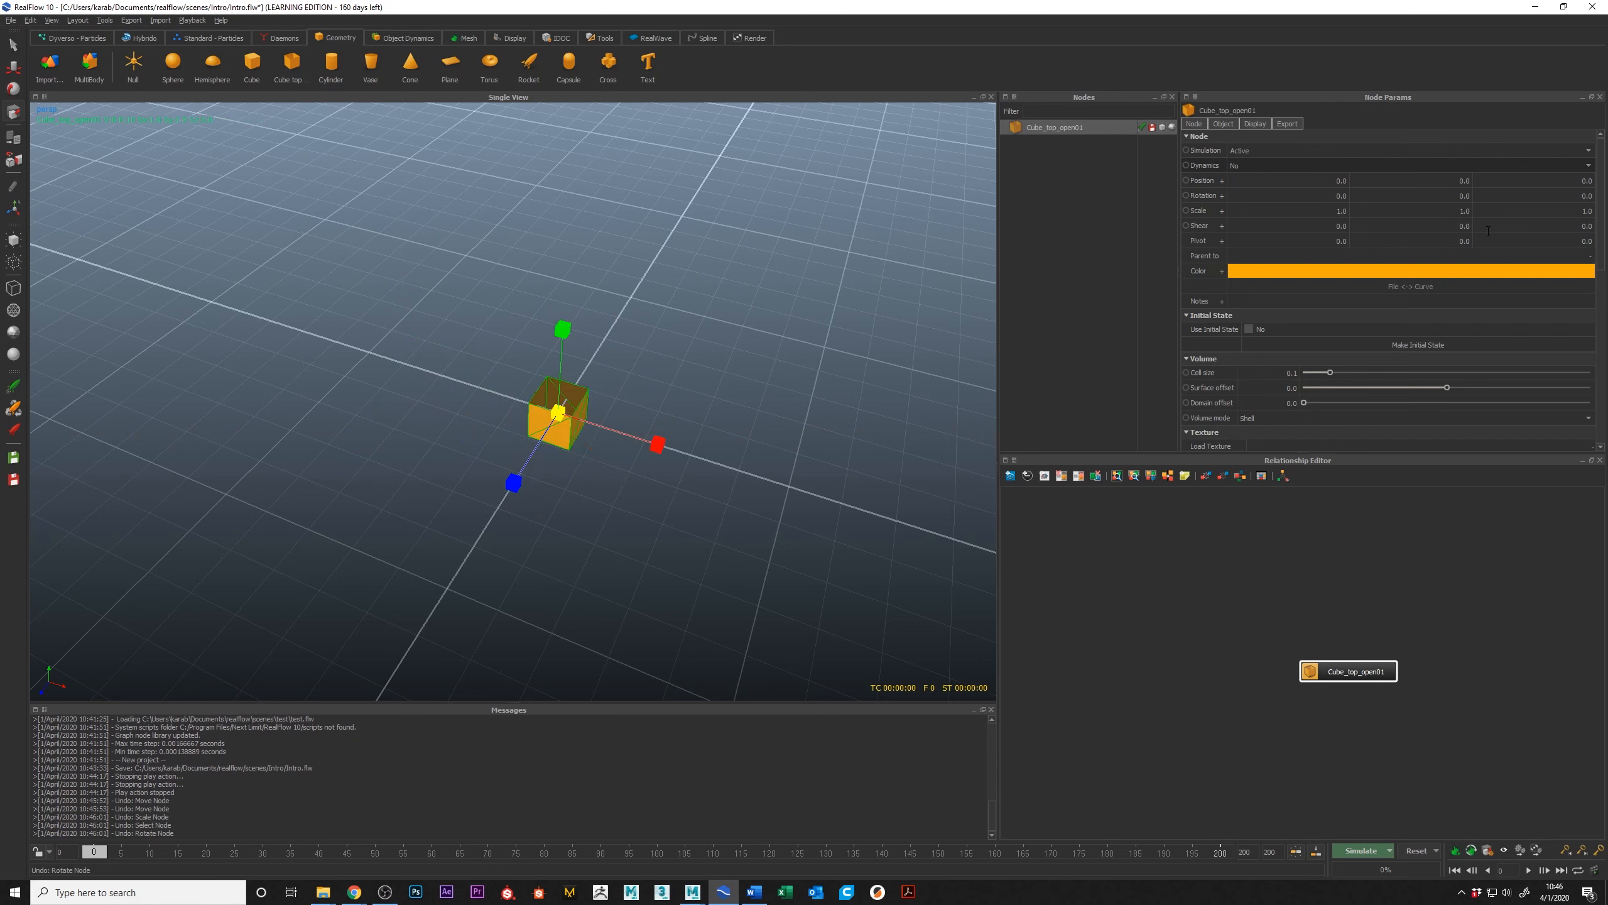
# Step: Read the help on the open-top cube's Cell size parameter, including the full Objects - Volume page, and return to the perspective view
pyautogui.scroll(-1, 1231, 350)
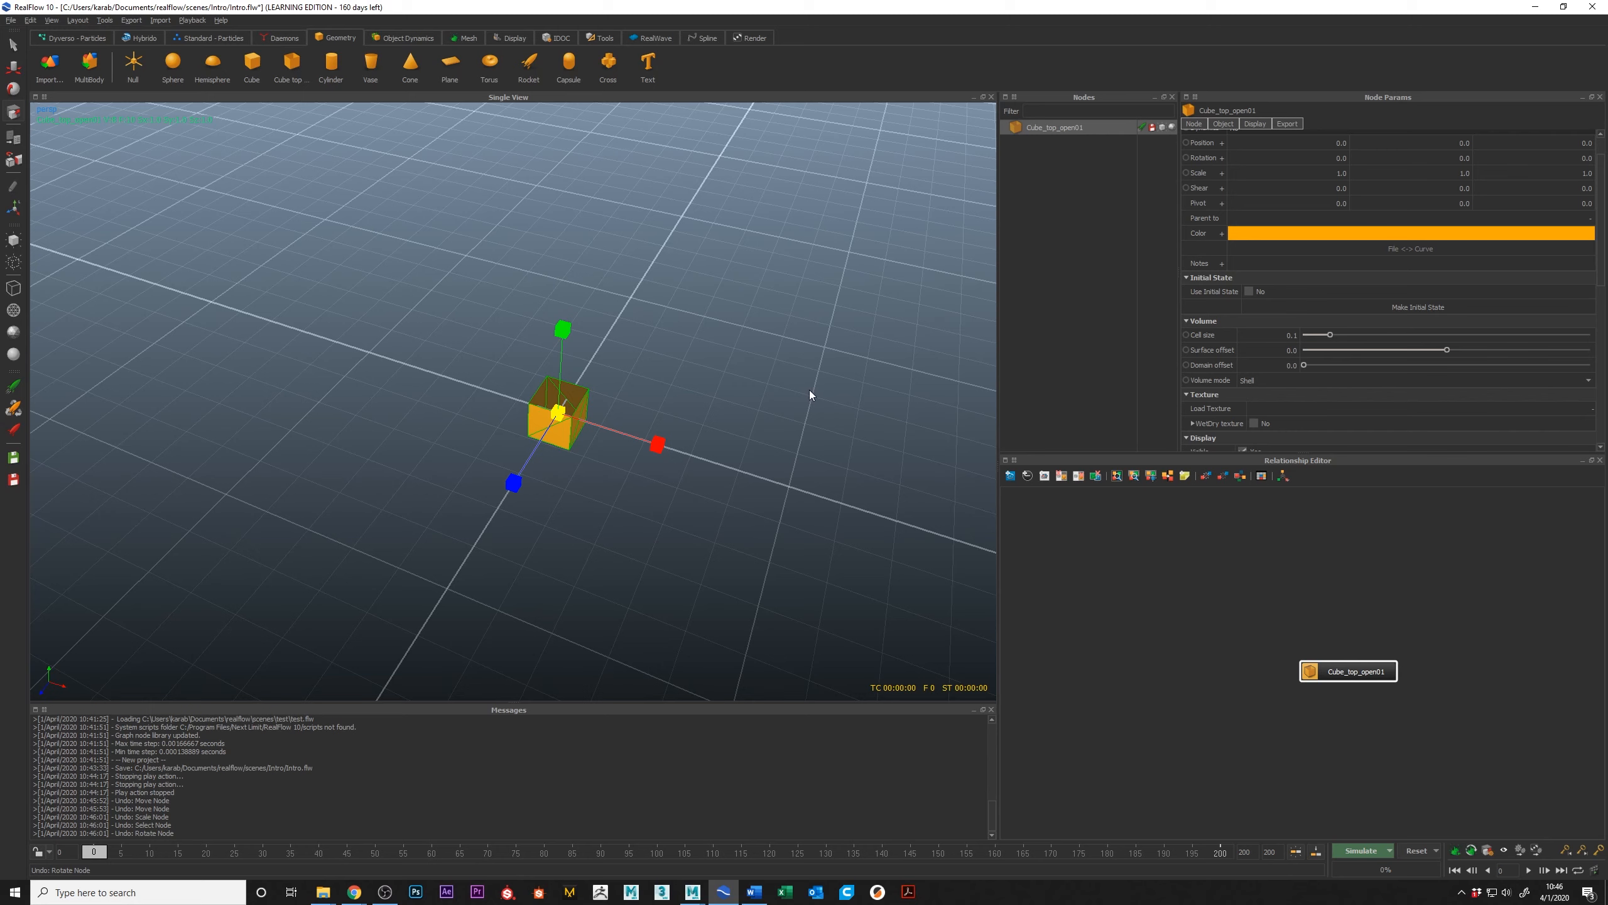
pyautogui.keyDown('alt'); pyautogui.moveTo(809, 392); pyautogui.dragTo(639, 384); pyautogui.keyUp('alt')
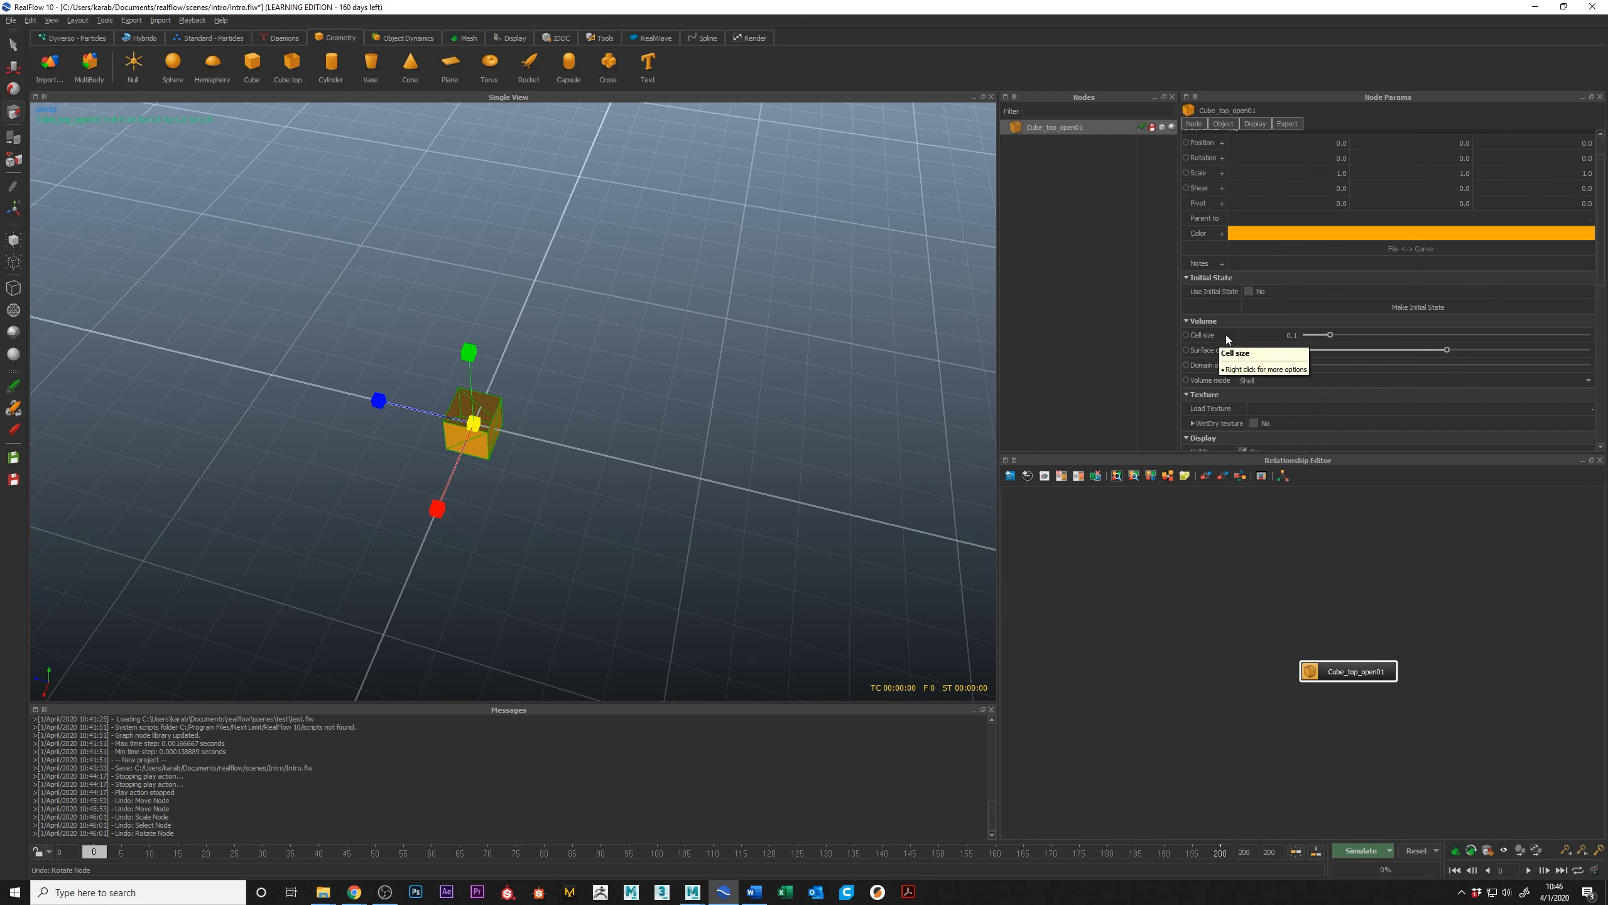
pyautogui.press('1')
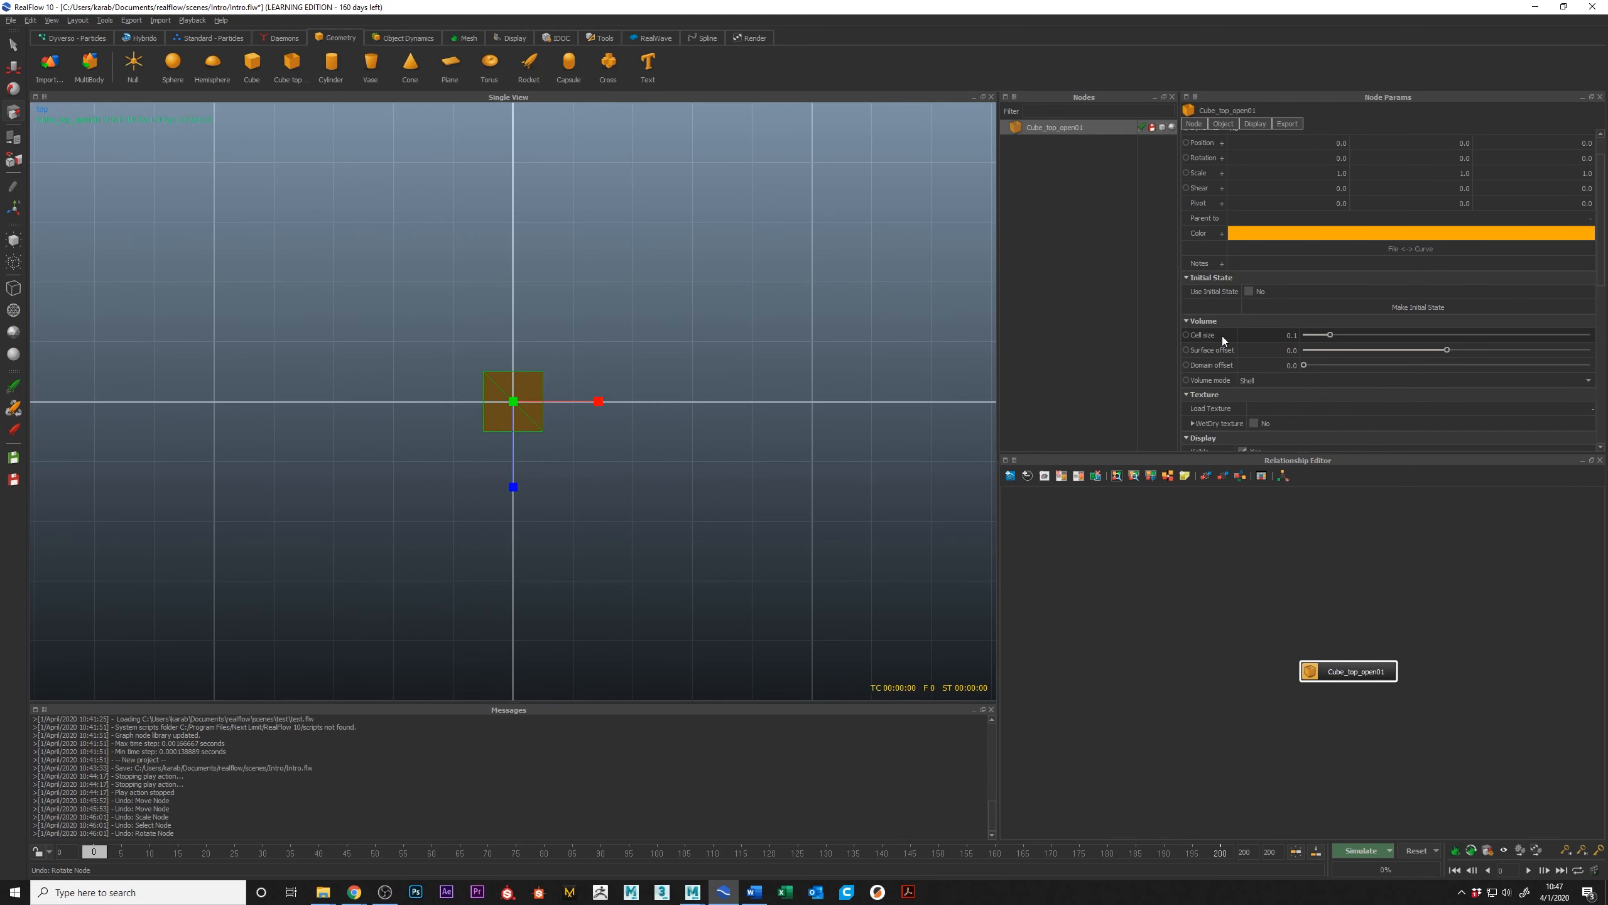
pyautogui.moveTo(1221, 335)
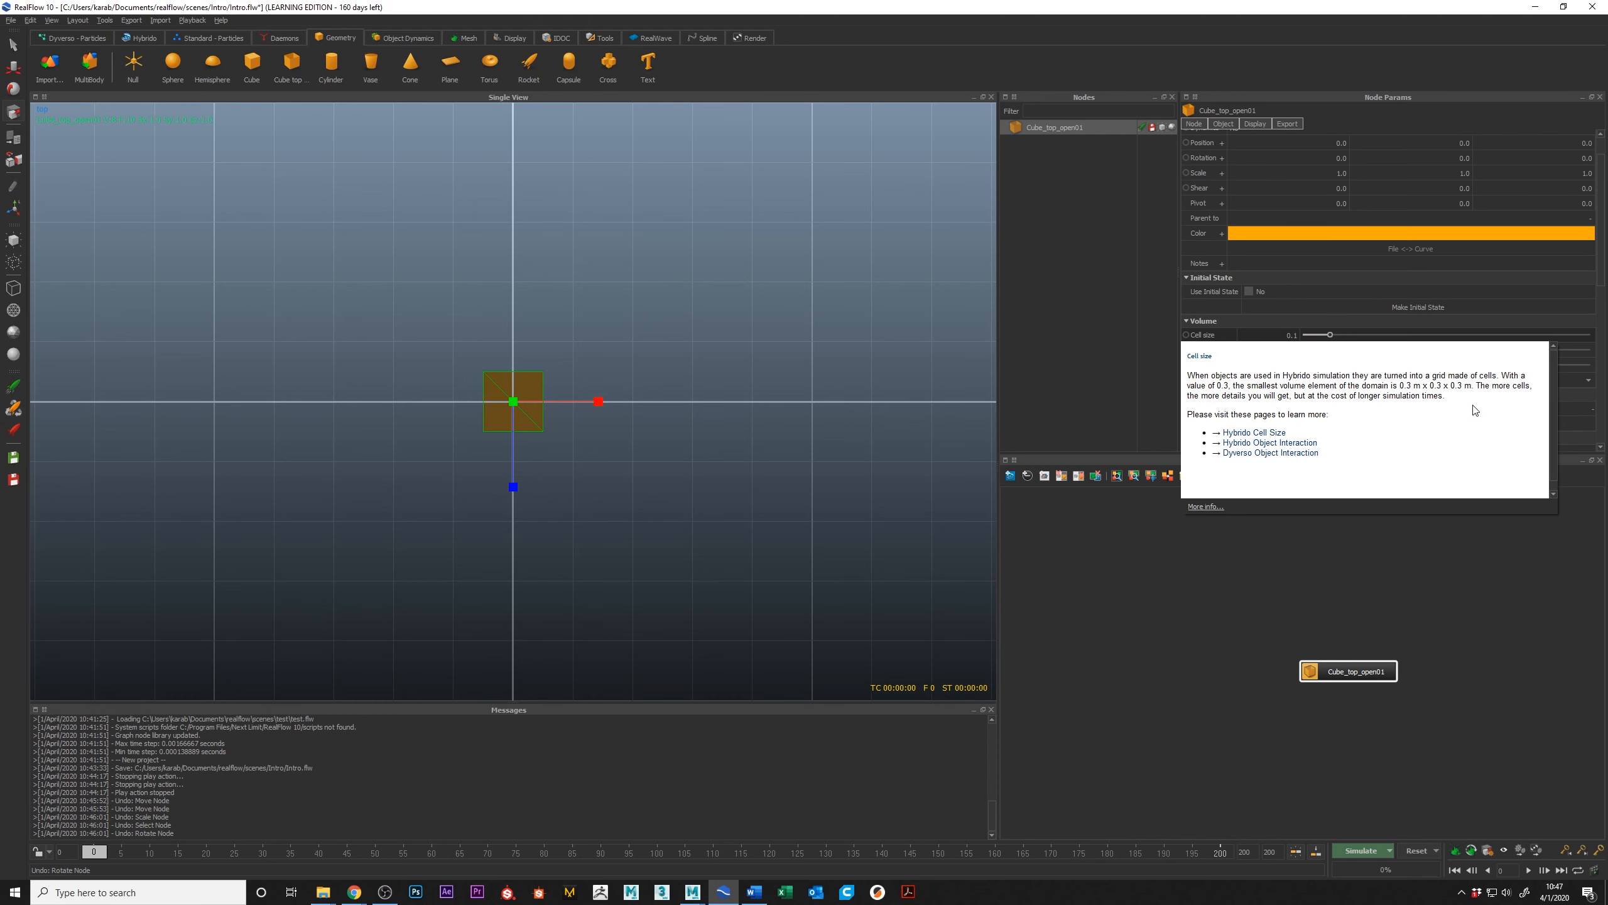
pyautogui.click(1205, 506)
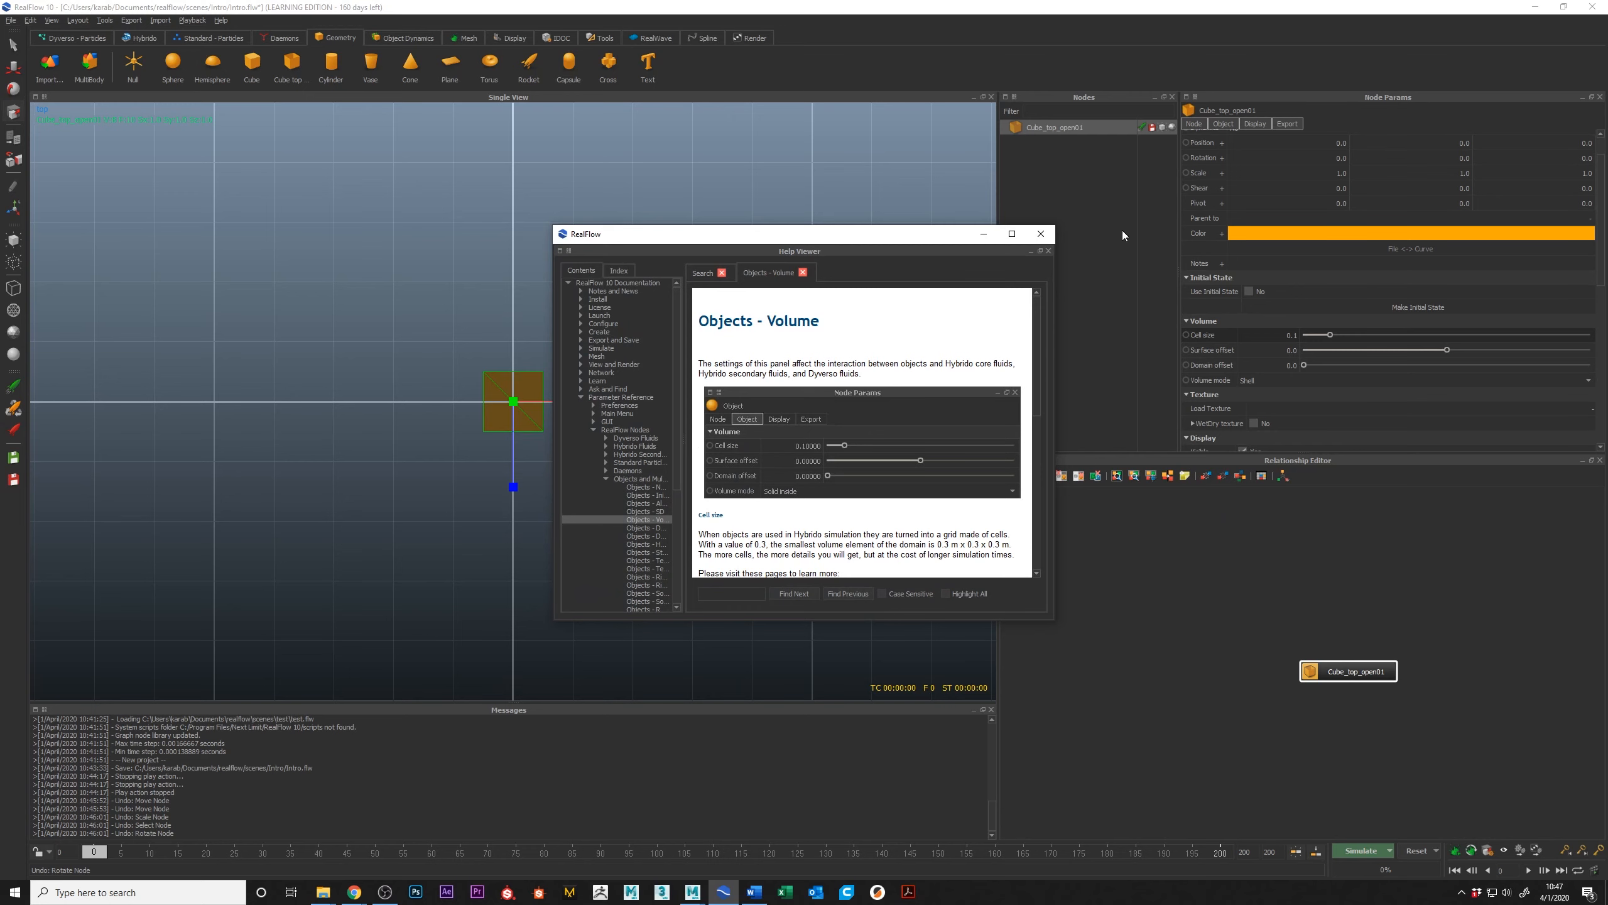
pyautogui.click(1041, 234)
pyautogui.press('4')
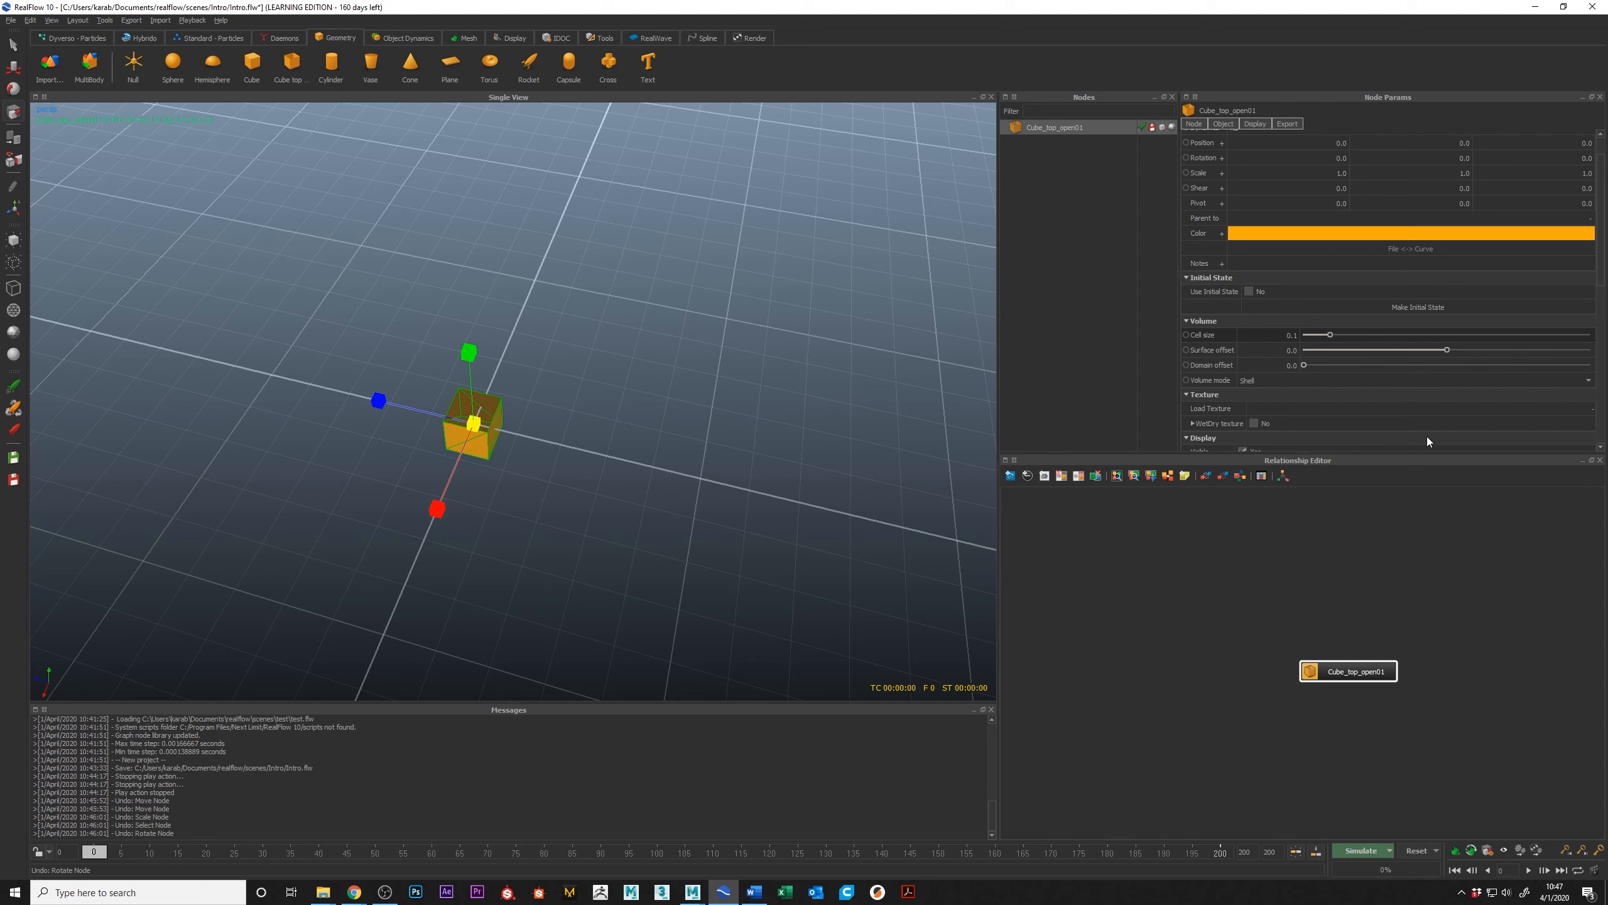
# Step: Examine the Volume mode options of the open-top cube and inspect its open interior
pyautogui.click(1255, 381)
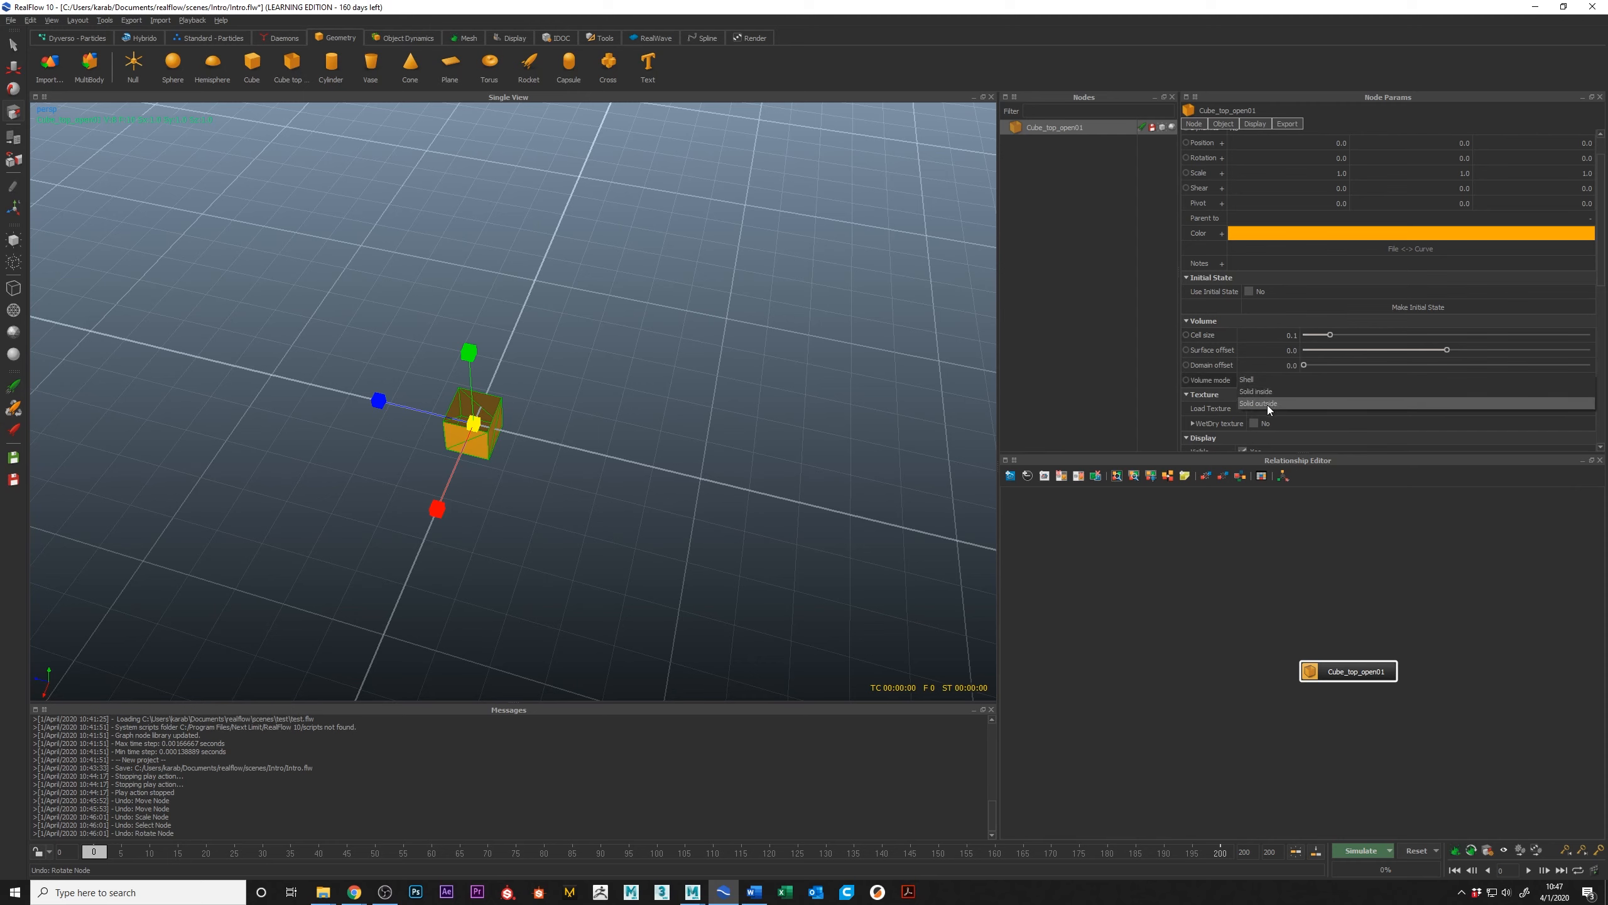
pyautogui.keyDown('alt'); pyautogui.moveTo(614, 441); pyautogui.dragTo(536, 406); pyautogui.keyUp('alt')
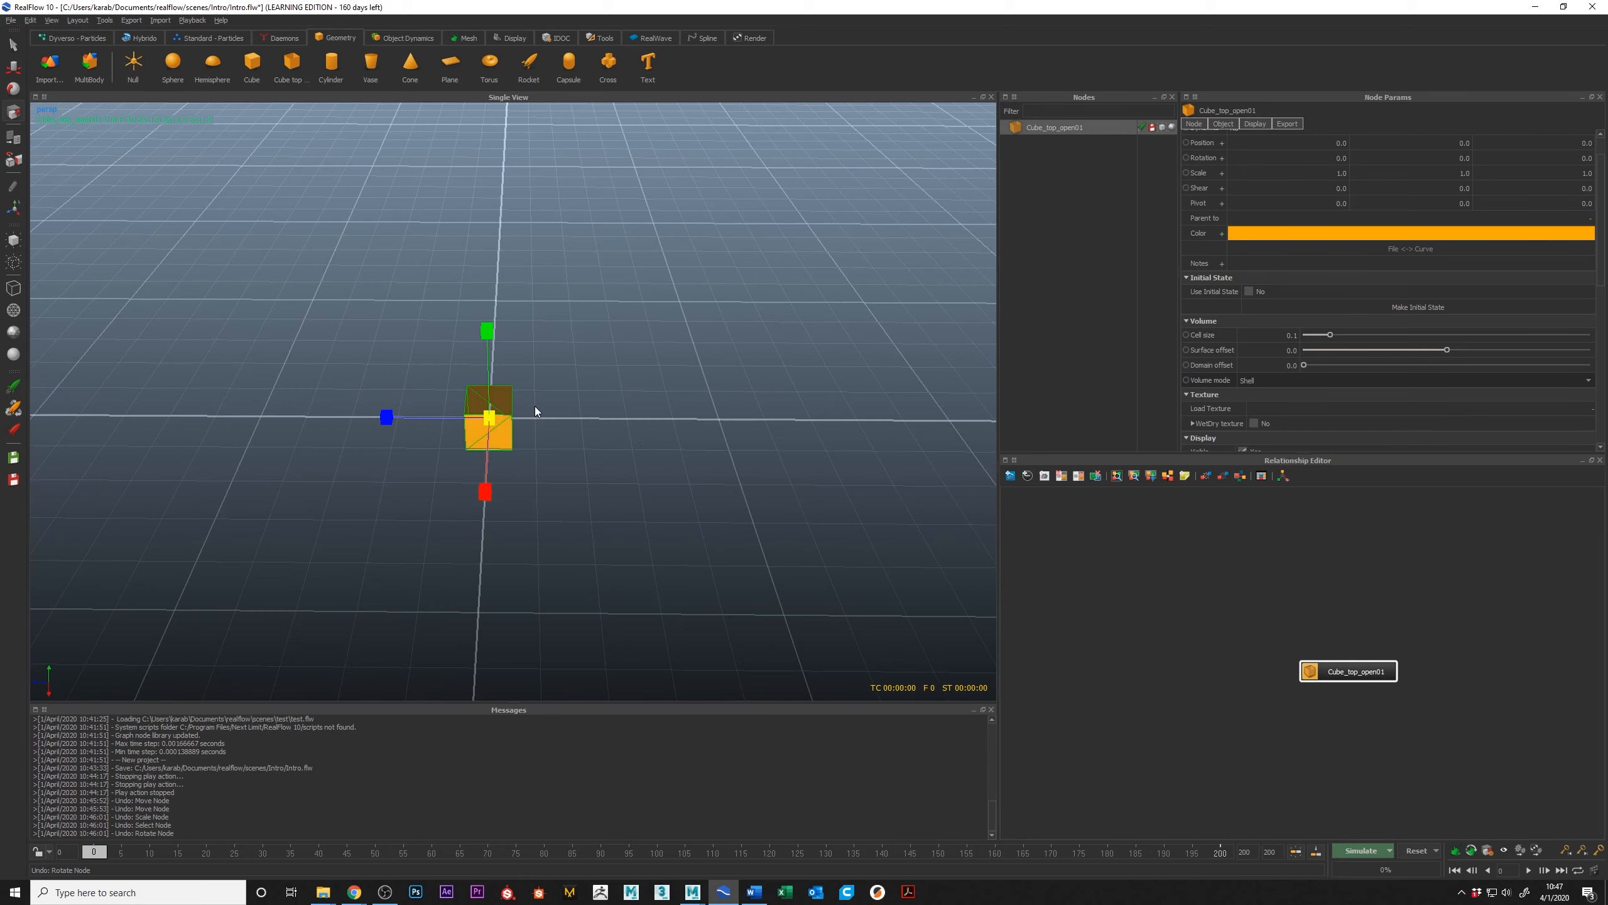
pyautogui.scroll(8, 551, 450)
pyautogui.keyDown('alt'); pyautogui.moveTo(552, 450); pyautogui.dragTo(611, 352, button='middle'); pyautogui.keyUp('alt')
pyautogui.scroll(-6, 611, 352)
pyautogui.moveTo(611, 353)
pyautogui.keyDown('alt'); pyautogui.mouseDown()
pyautogui.moveTo(662, 365)
pyautogui.moveTo(601, 419)
pyautogui.moveTo(627, 378)
pyautogui.mouseUp(); pyautogui.keyUp('alt')
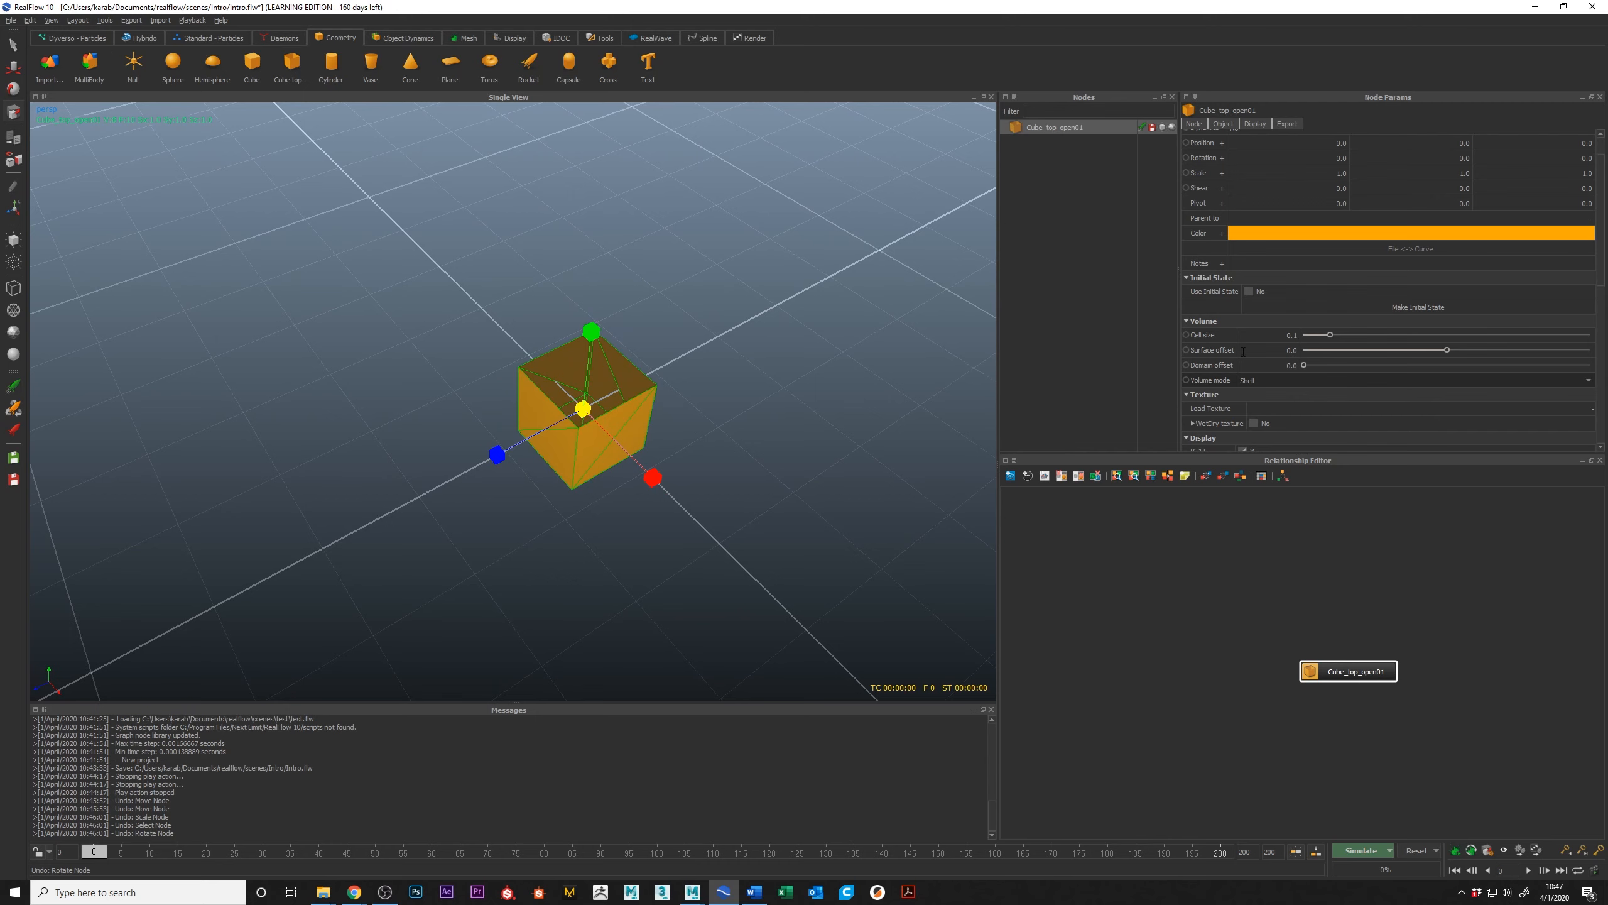
# Step: Add a closed cube and move it about 2.17 units along the Z axis, away from the open-top cube
pyautogui.click(253, 63)
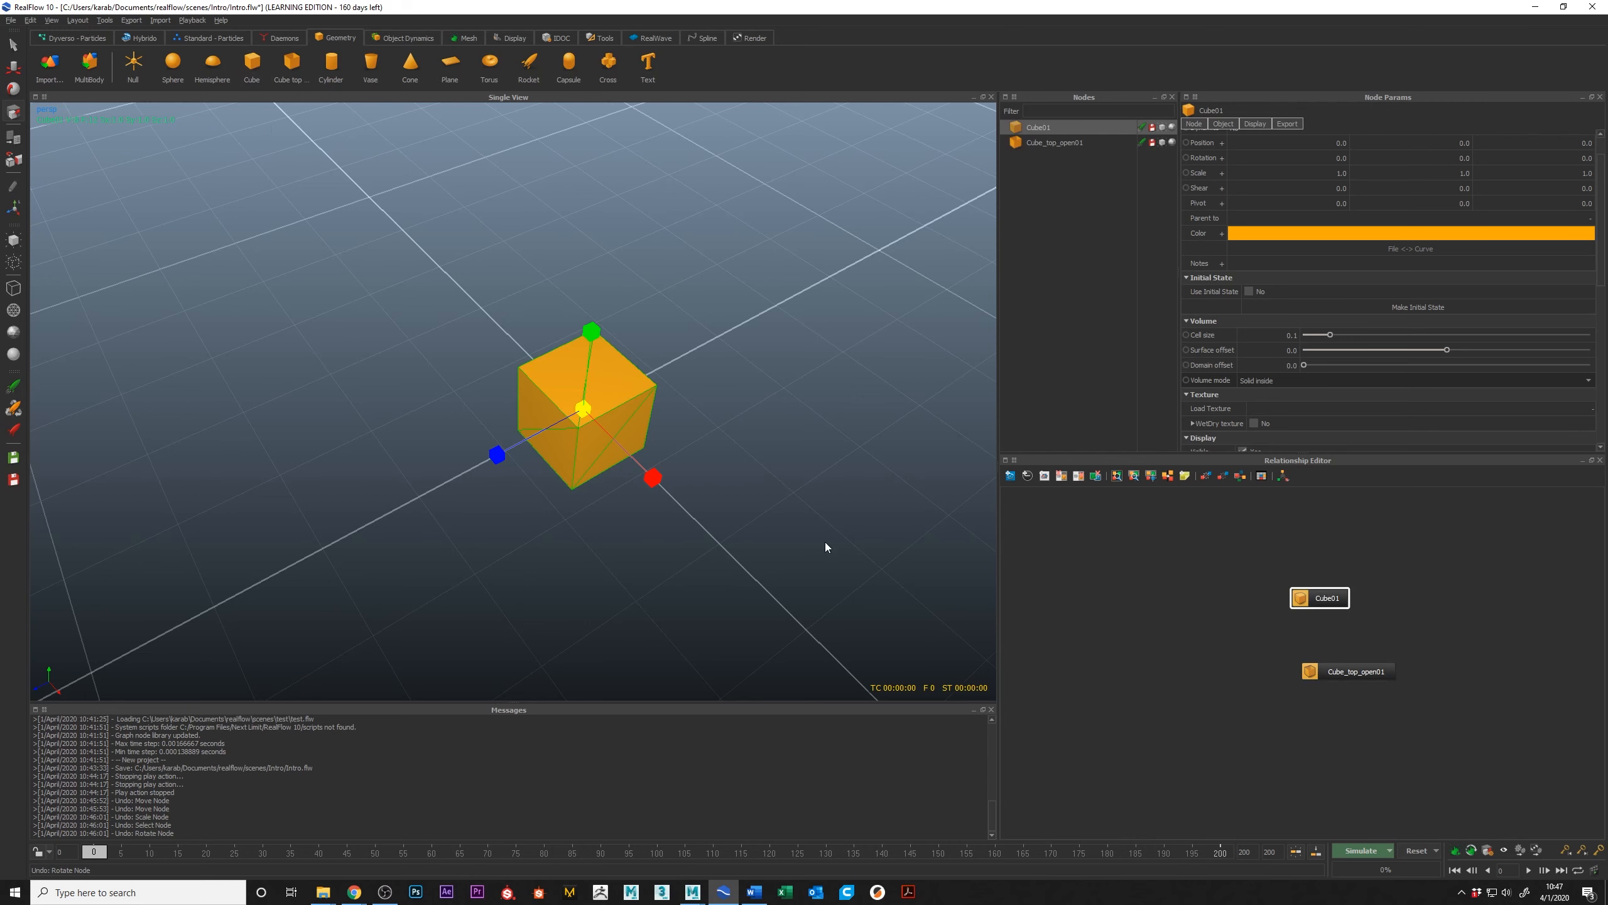
pyautogui.press('w')
pyautogui.moveTo(499, 457); pyautogui.dragTo(290, 549)
pyautogui.keyDown('alt'); pyautogui.moveTo(461, 488); pyautogui.dragTo(888, 412); pyautogui.keyUp('alt')
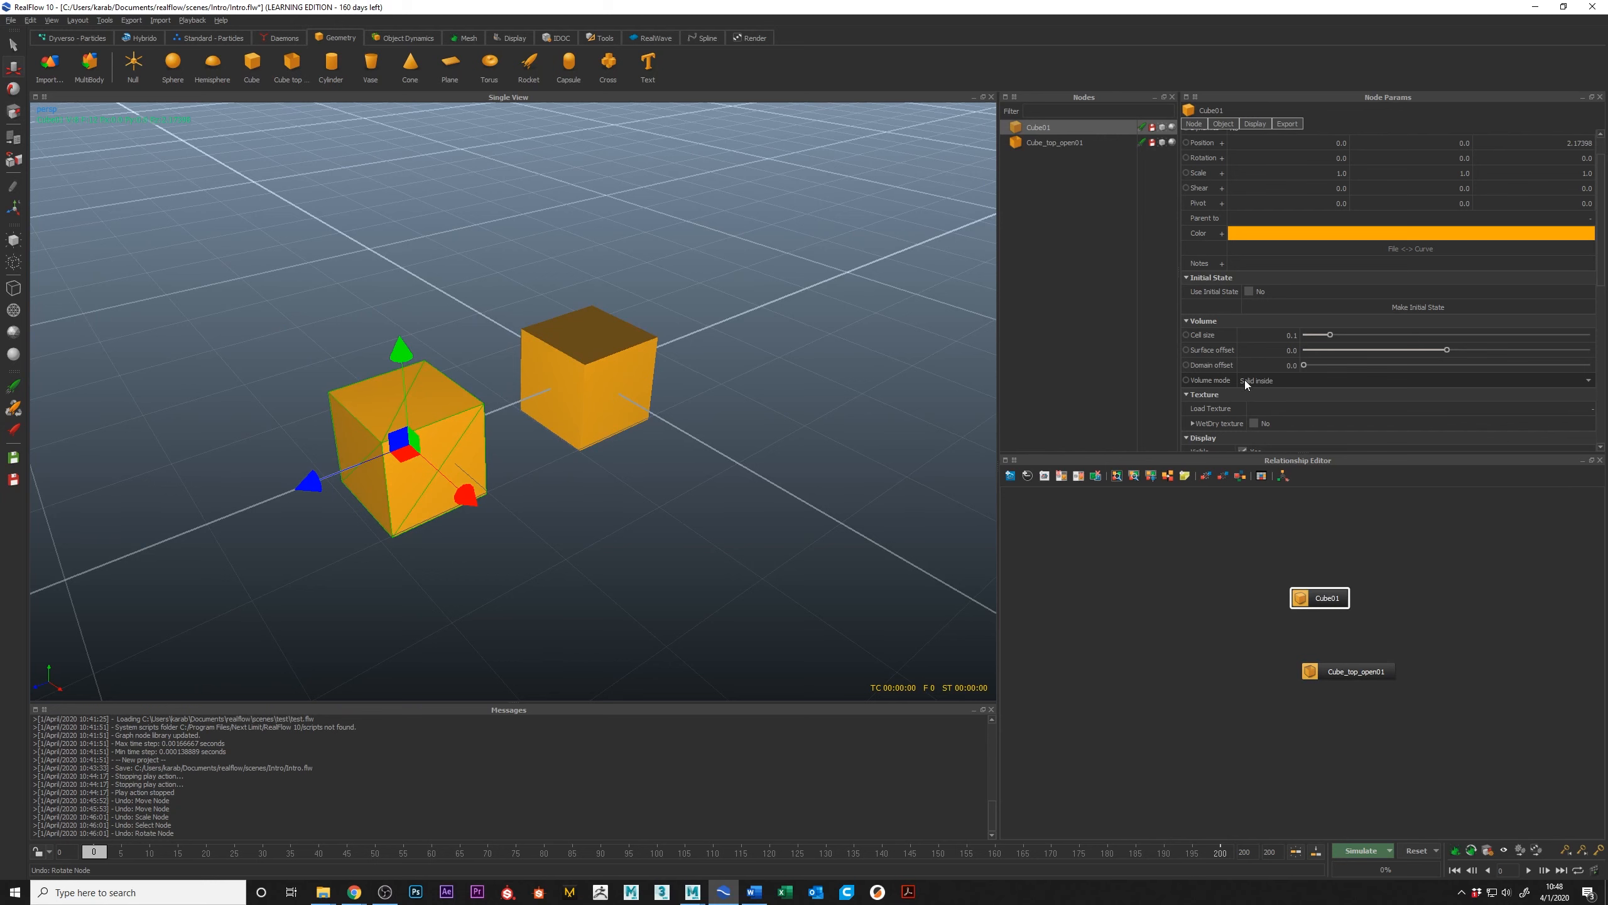
pyautogui.keyDown('alt'); pyautogui.moveTo(452, 451); pyautogui.dragTo(501, 467, button='middle'); pyautogui.keyUp('alt')
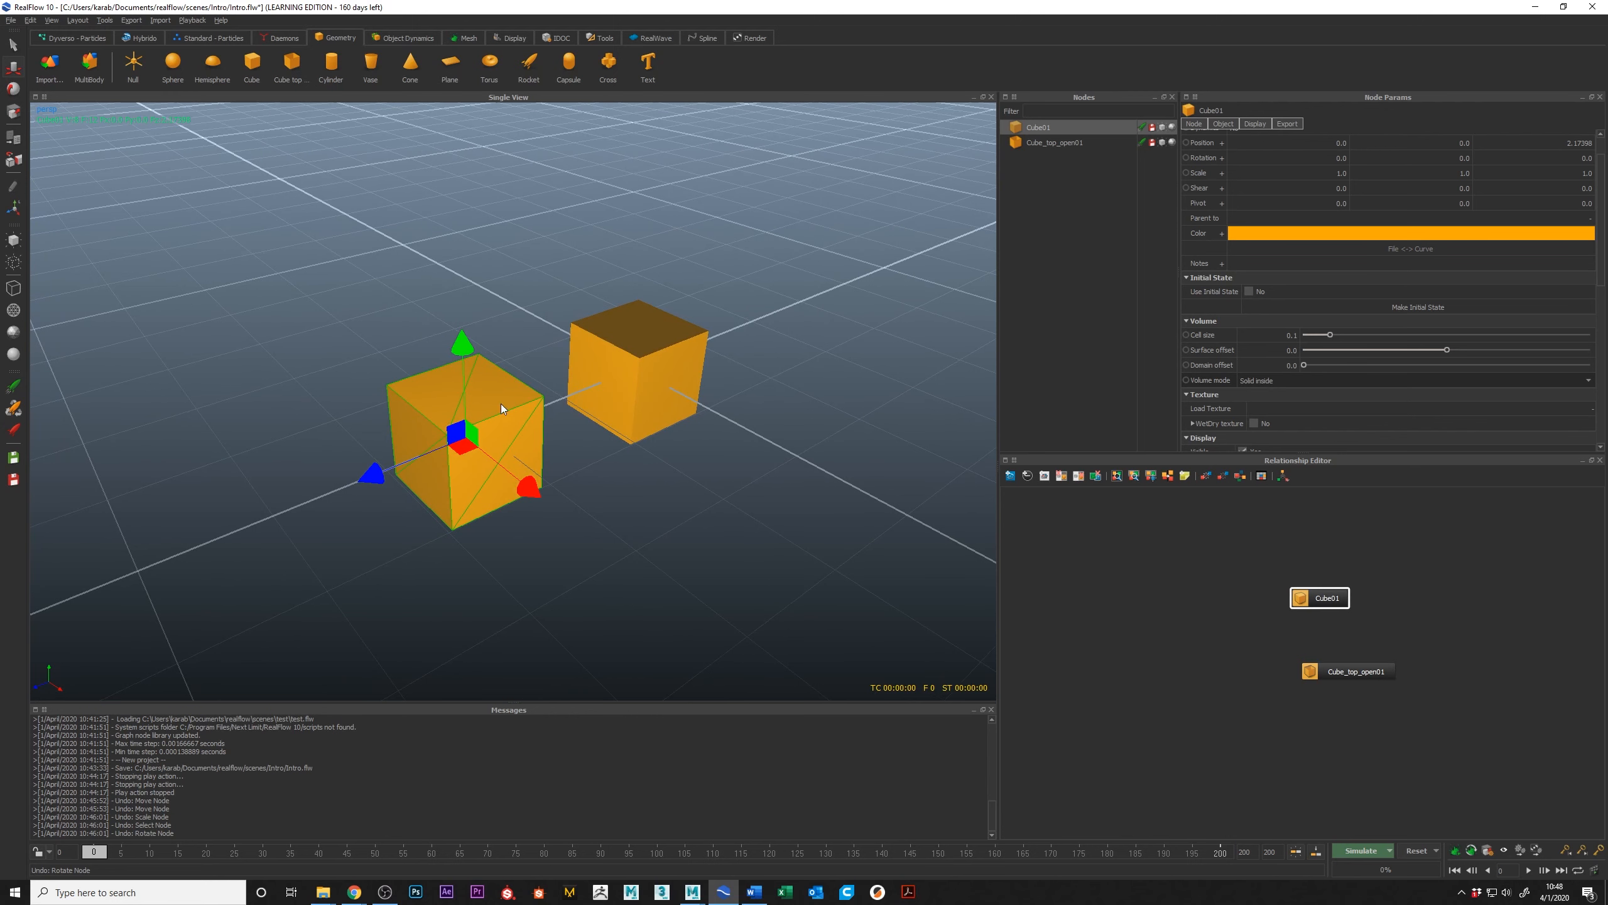
# Step: Set the closed cube's Volume mode to Solid outside
pyautogui.click(1287, 380)
pyautogui.click(1280, 390)
pyautogui.keyDown('alt'); pyautogui.moveTo(593, 434); pyautogui.dragTo(607, 429, button='middle'); pyautogui.keyUp('alt')
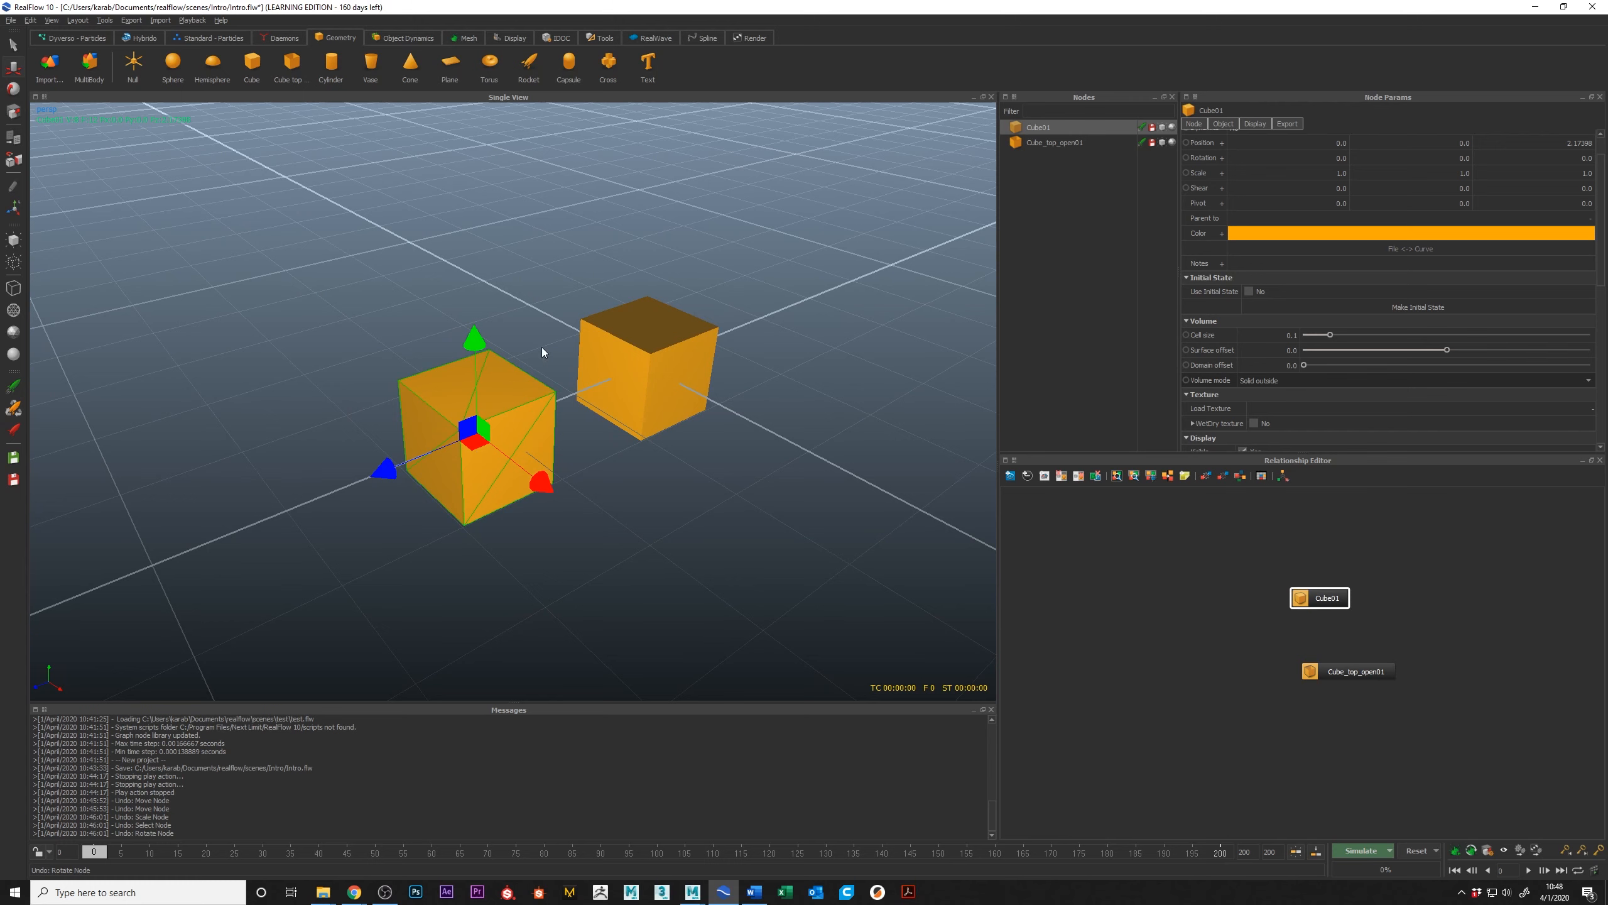
# Step: Select the open-top cube, inspect its open interior and choose Shell as its Volume mode
pyautogui.click(661, 364)
pyautogui.keyDown('alt'); pyautogui.moveTo(633, 376); pyautogui.dragTo(684, 404); pyautogui.keyUp('alt')
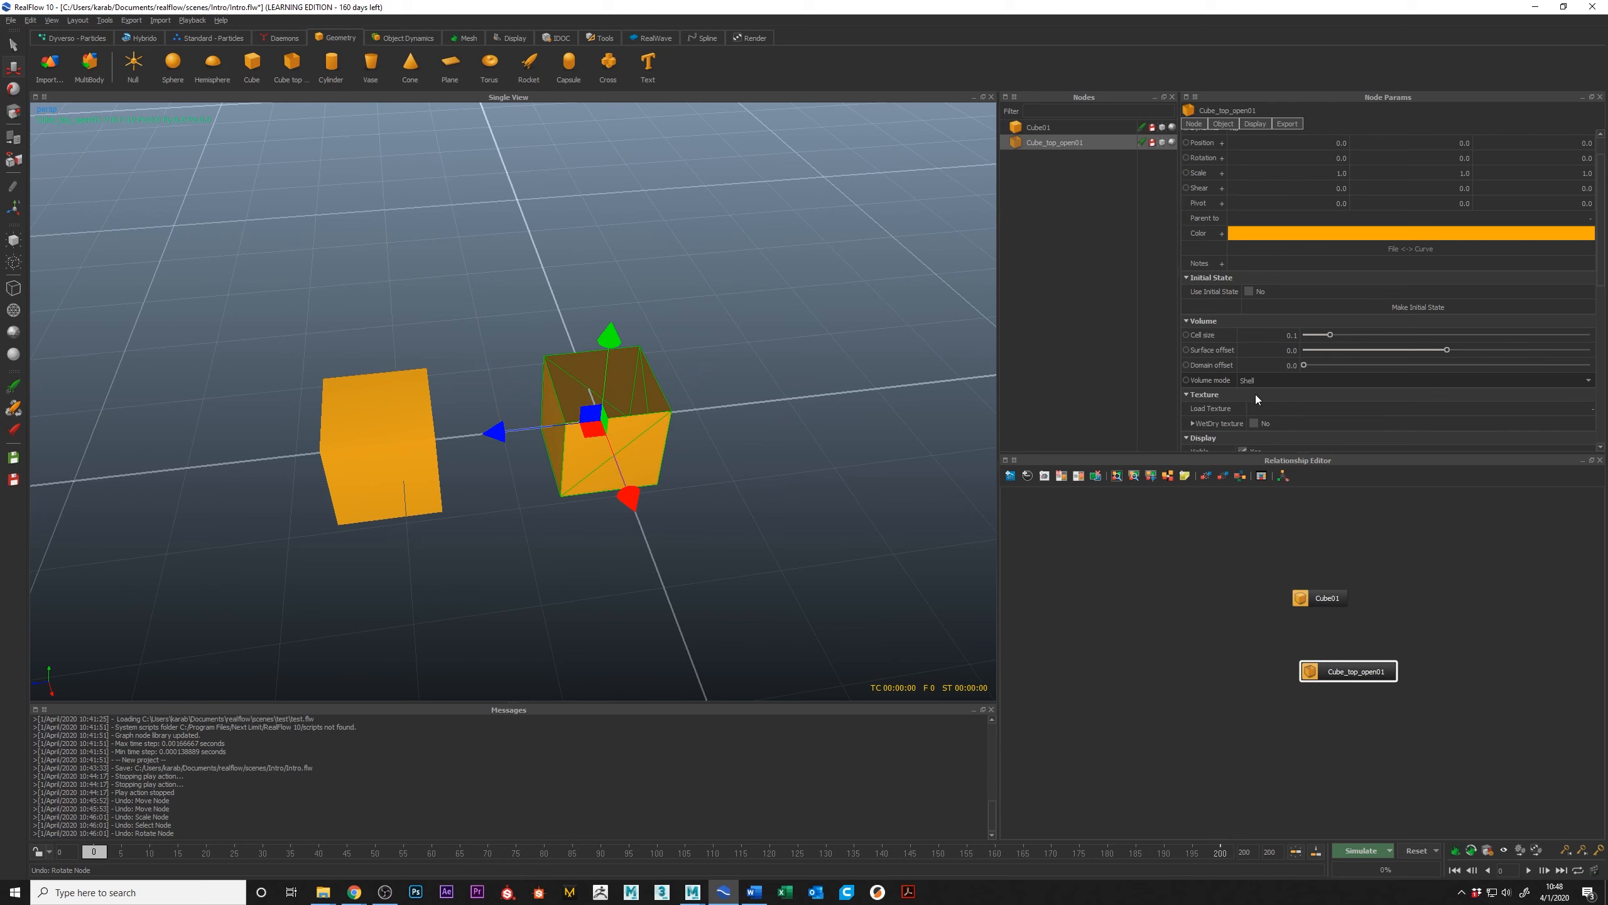
pyautogui.keyDown('alt'); pyautogui.moveTo(733, 485); pyautogui.dragTo(642, 449, button='middle'); pyautogui.keyUp('alt')
pyautogui.keyDown('alt'); pyautogui.moveTo(642, 449); pyautogui.dragTo(646, 496, button='right'); pyautogui.keyUp('alt')
pyautogui.keyDown('alt'); pyautogui.moveTo(625, 469); pyautogui.dragTo(670, 412); pyautogui.keyUp('alt')
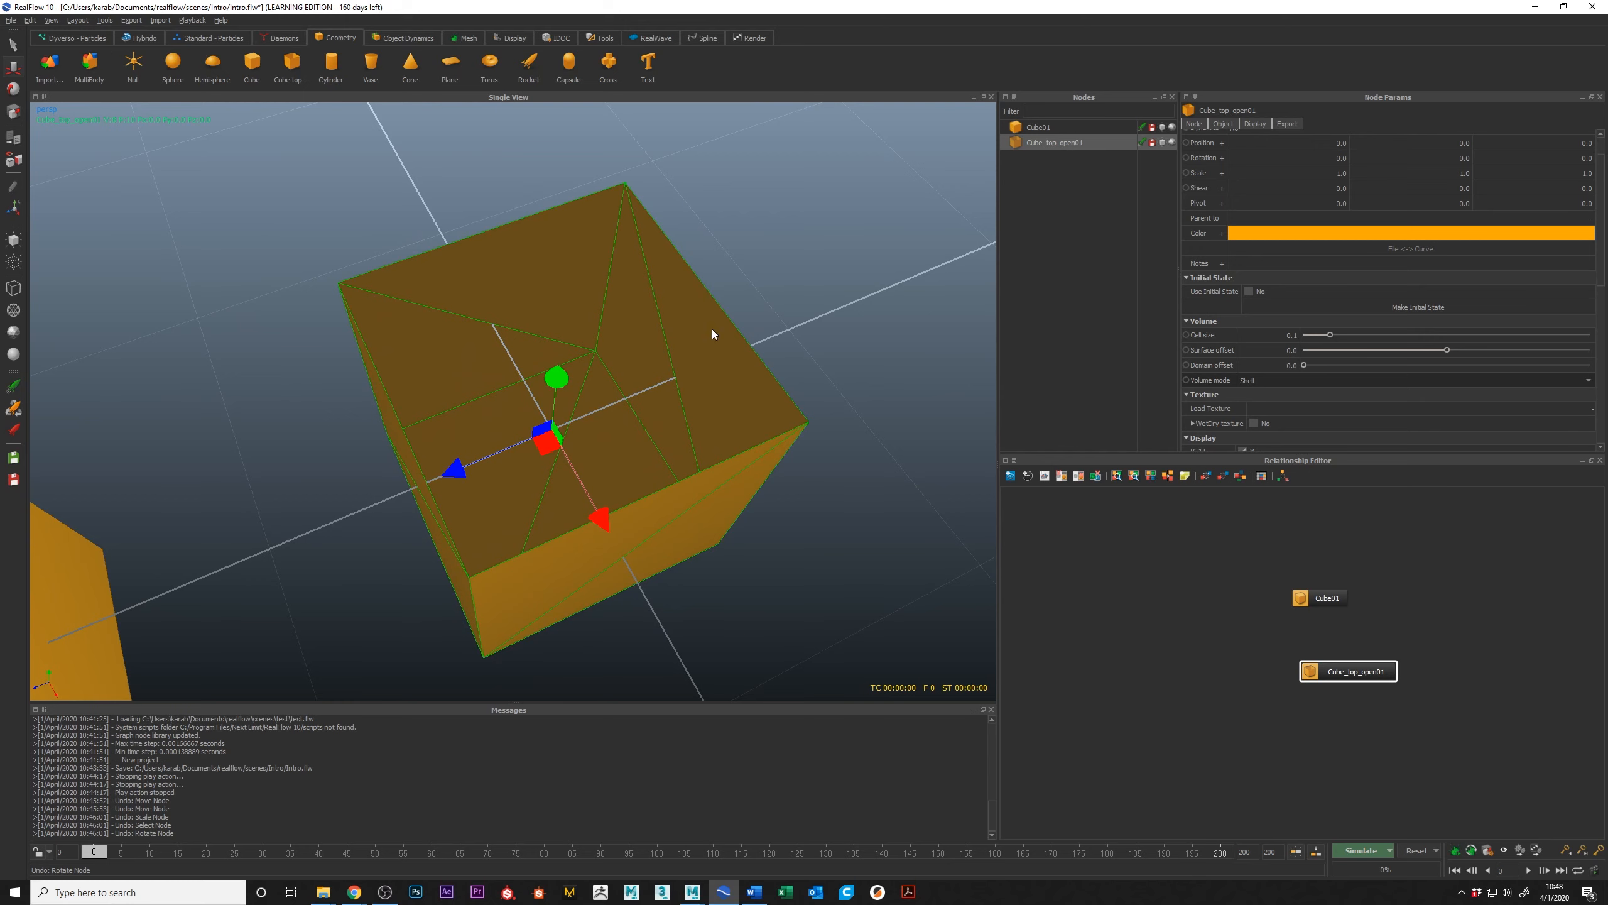
pyautogui.keyDown('alt'); pyautogui.moveTo(705, 360); pyautogui.dragTo(675, 359); pyautogui.keyUp('alt')
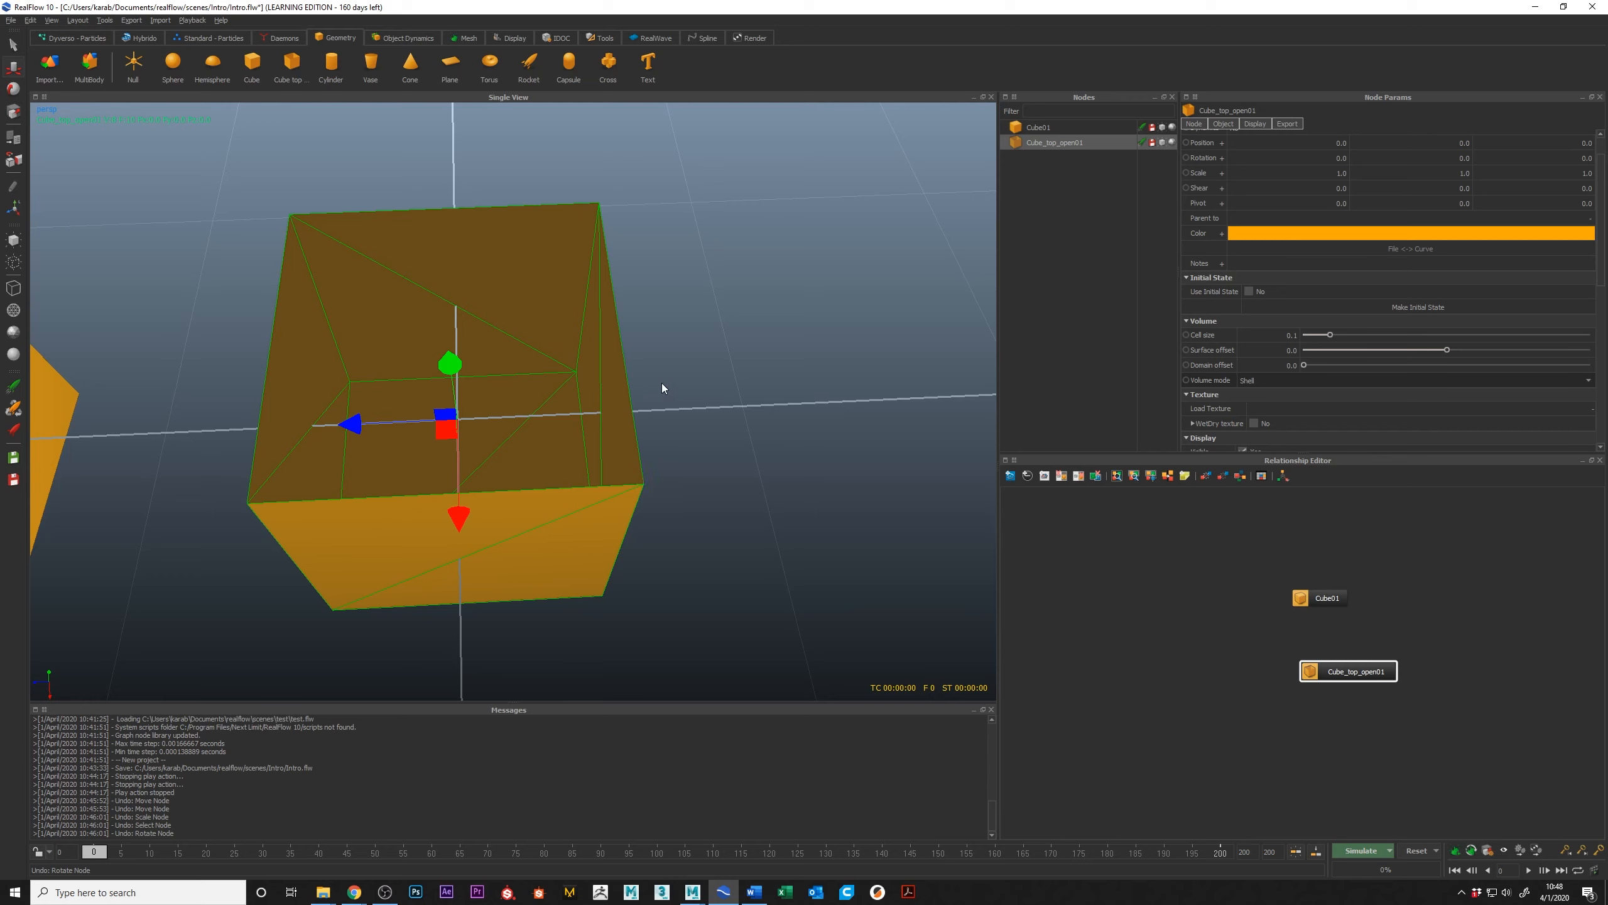
pyautogui.click(1254, 379)
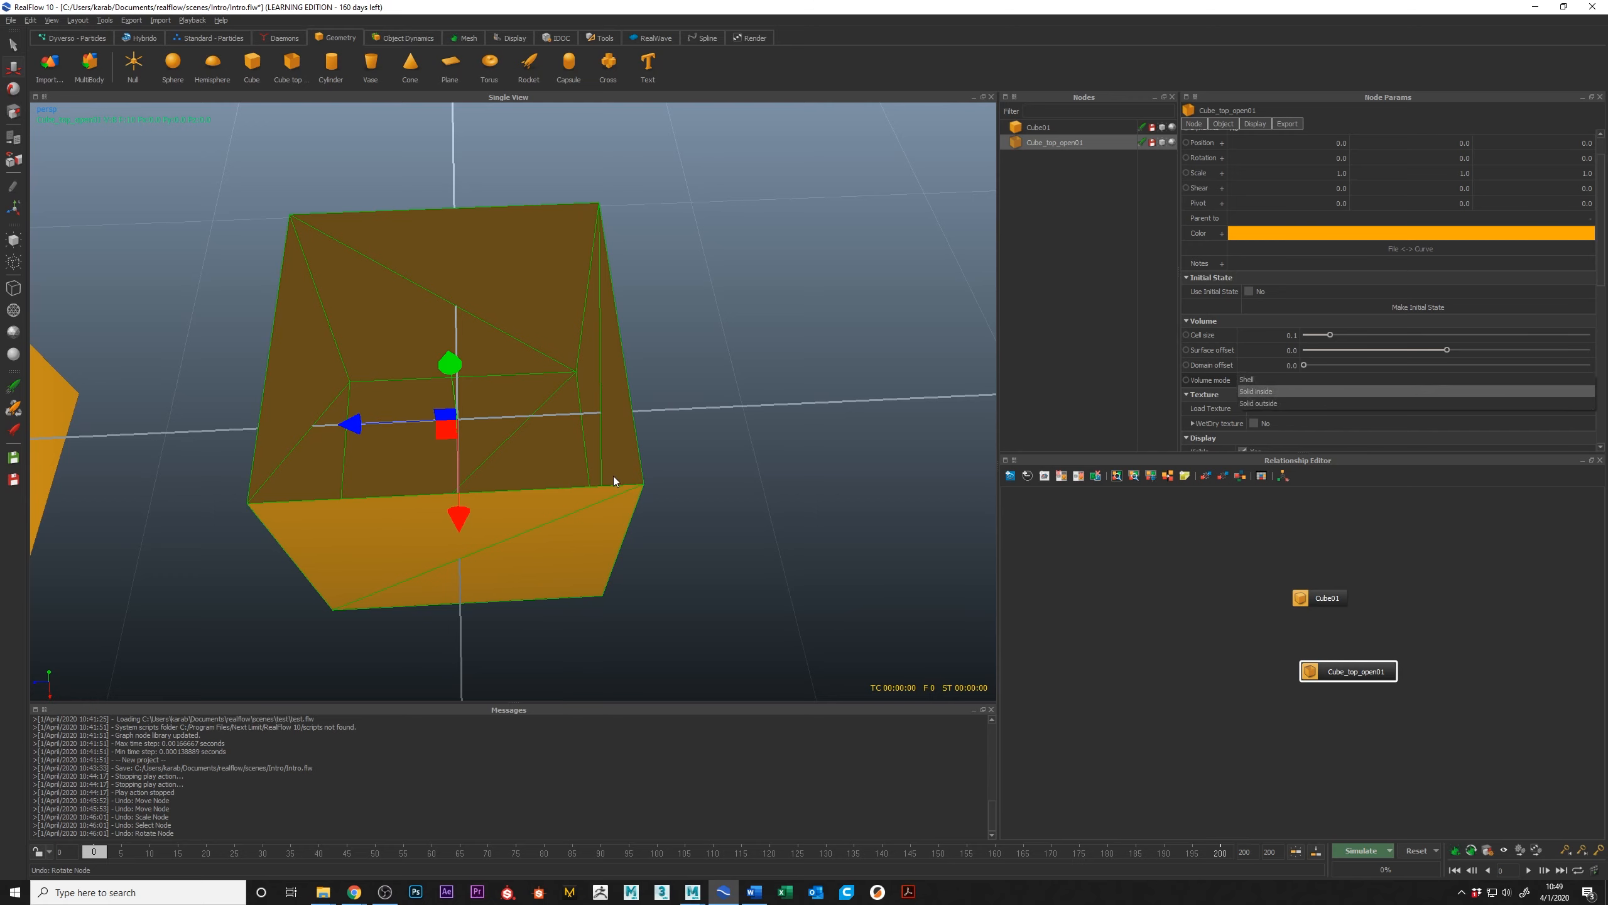
pyautogui.keyDown('alt'); pyautogui.moveTo(613, 475); pyautogui.dragTo(655, 475); pyautogui.keyUp('alt')
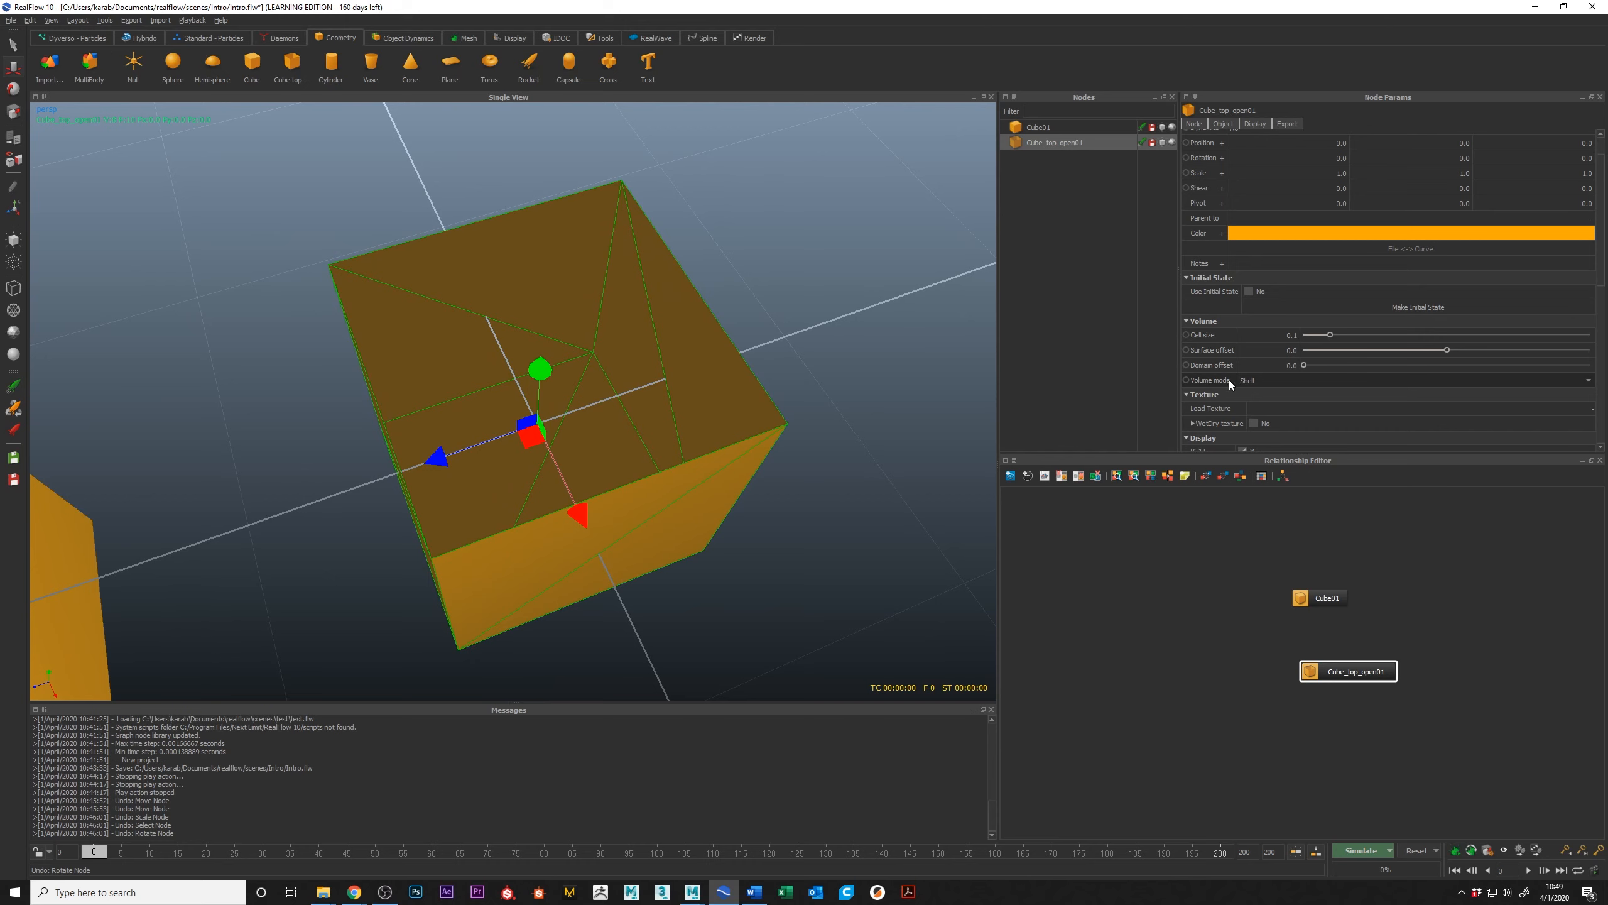
pyautogui.click(1276, 382)
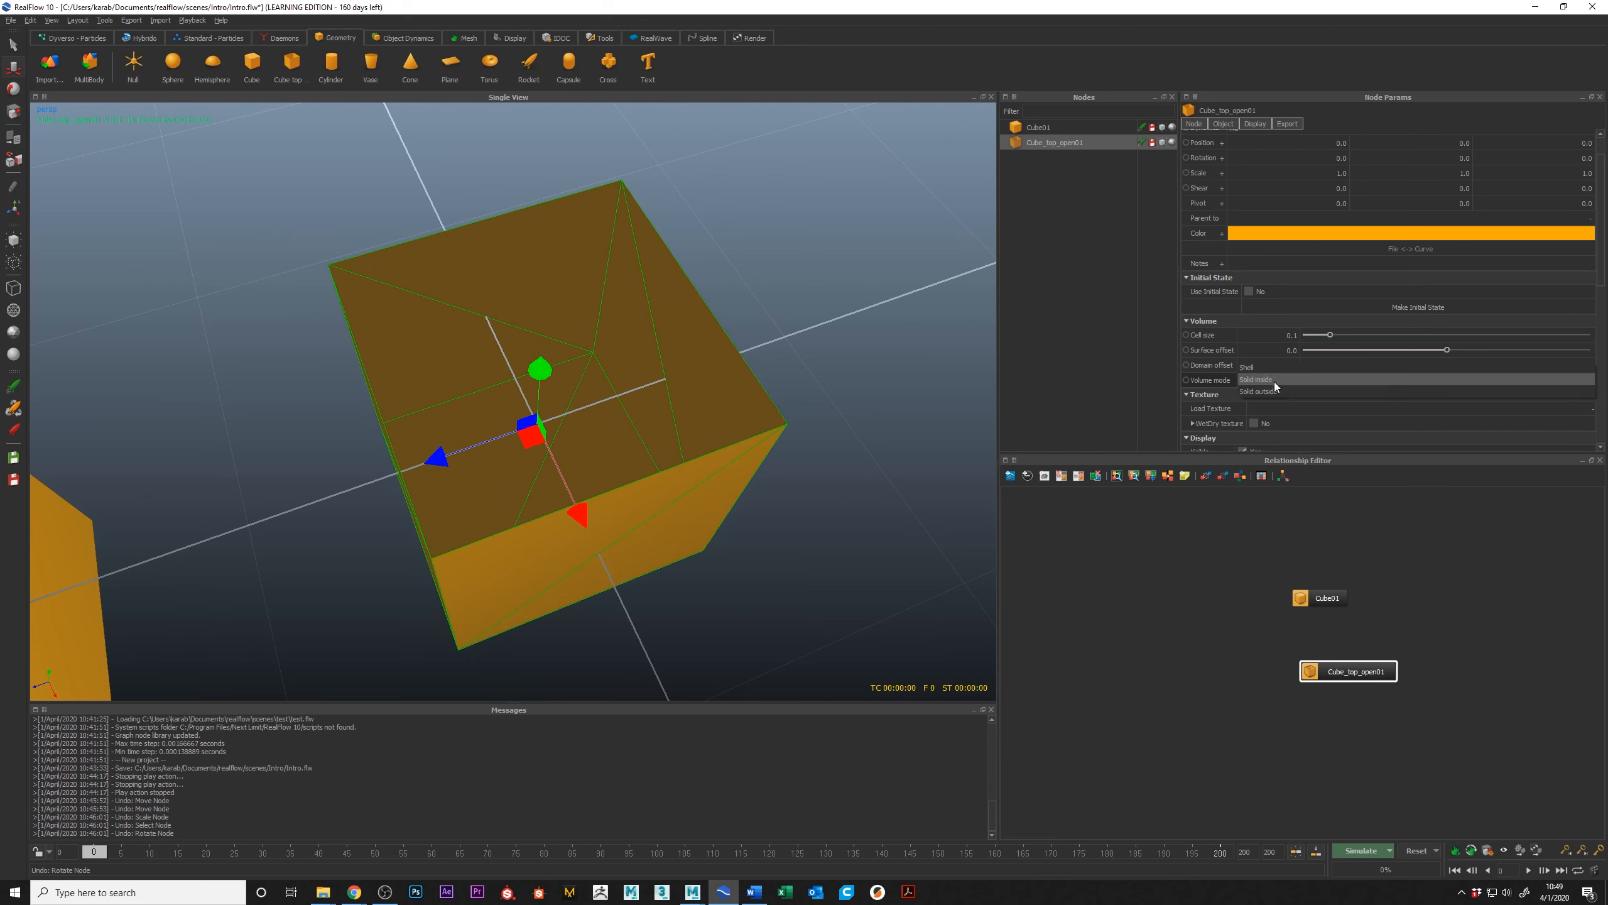
pyautogui.click(1253, 367)
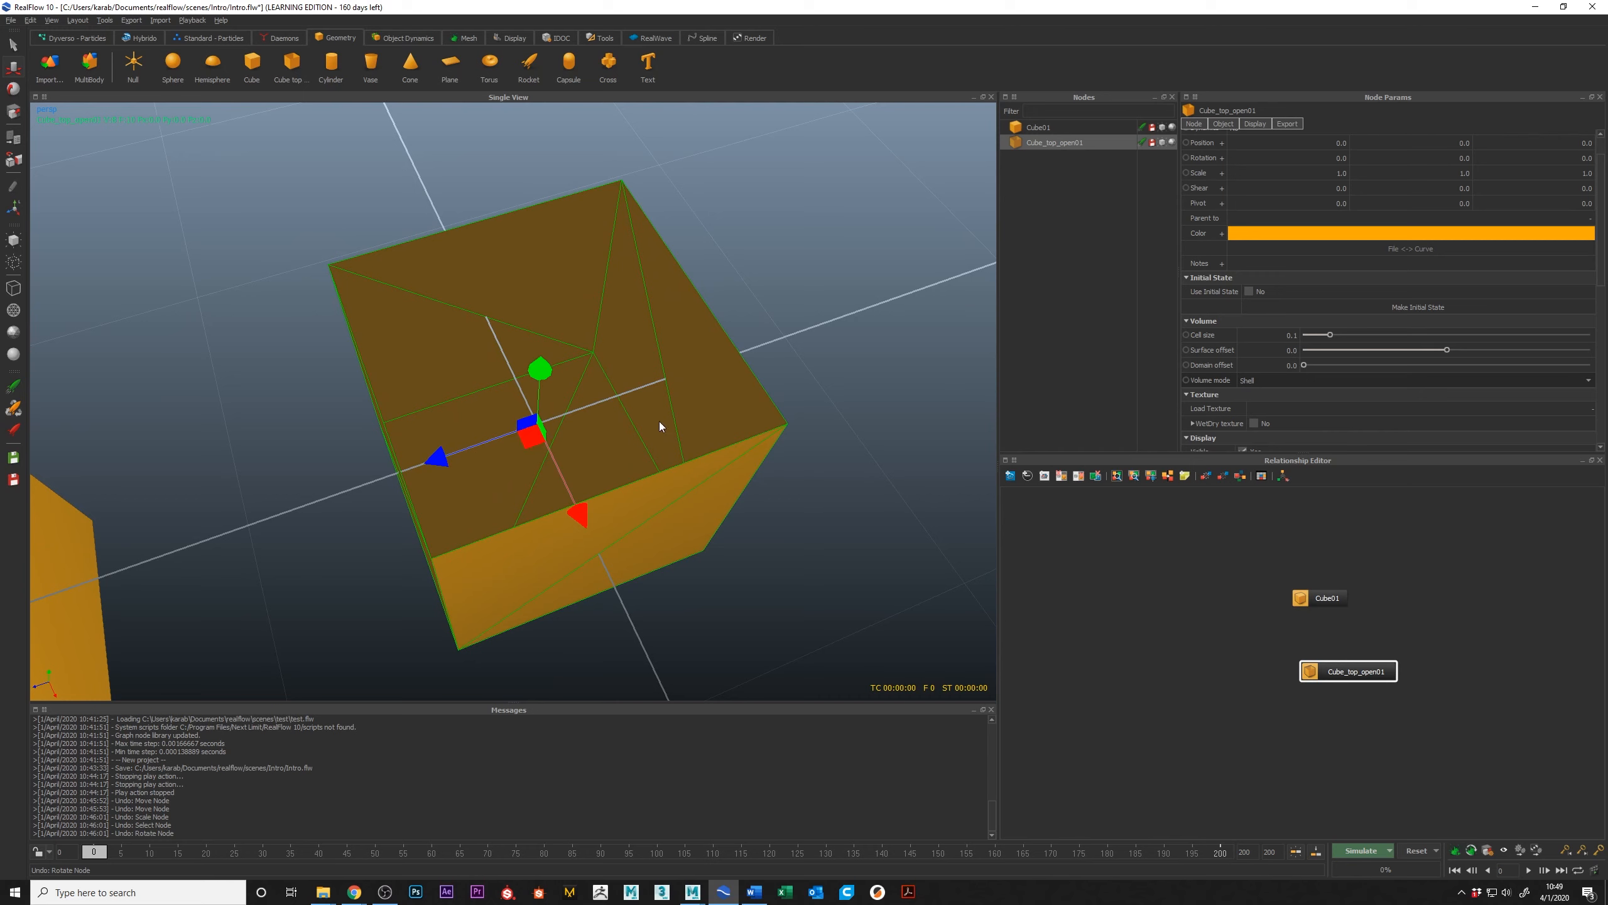
# Step: Look through the open-top cube's remaining node parameters, from Volume and Texture to Display, Display Volume and Maxwell Render
pyautogui.scroll(-5, 722, 486)
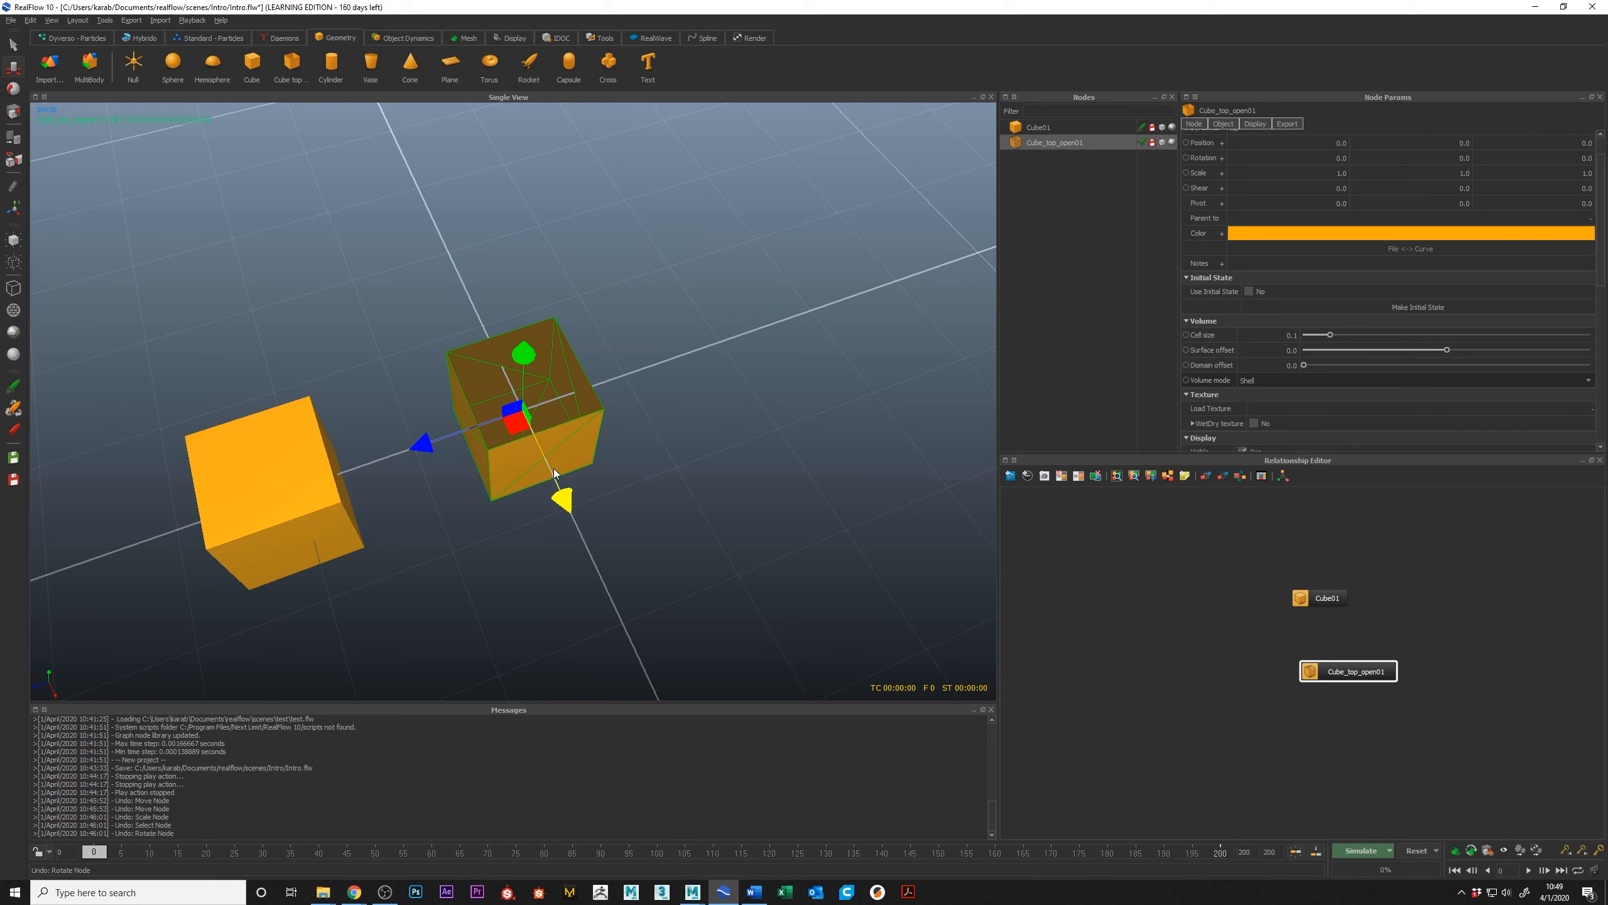
pyautogui.scroll(-2, 1309, 309)
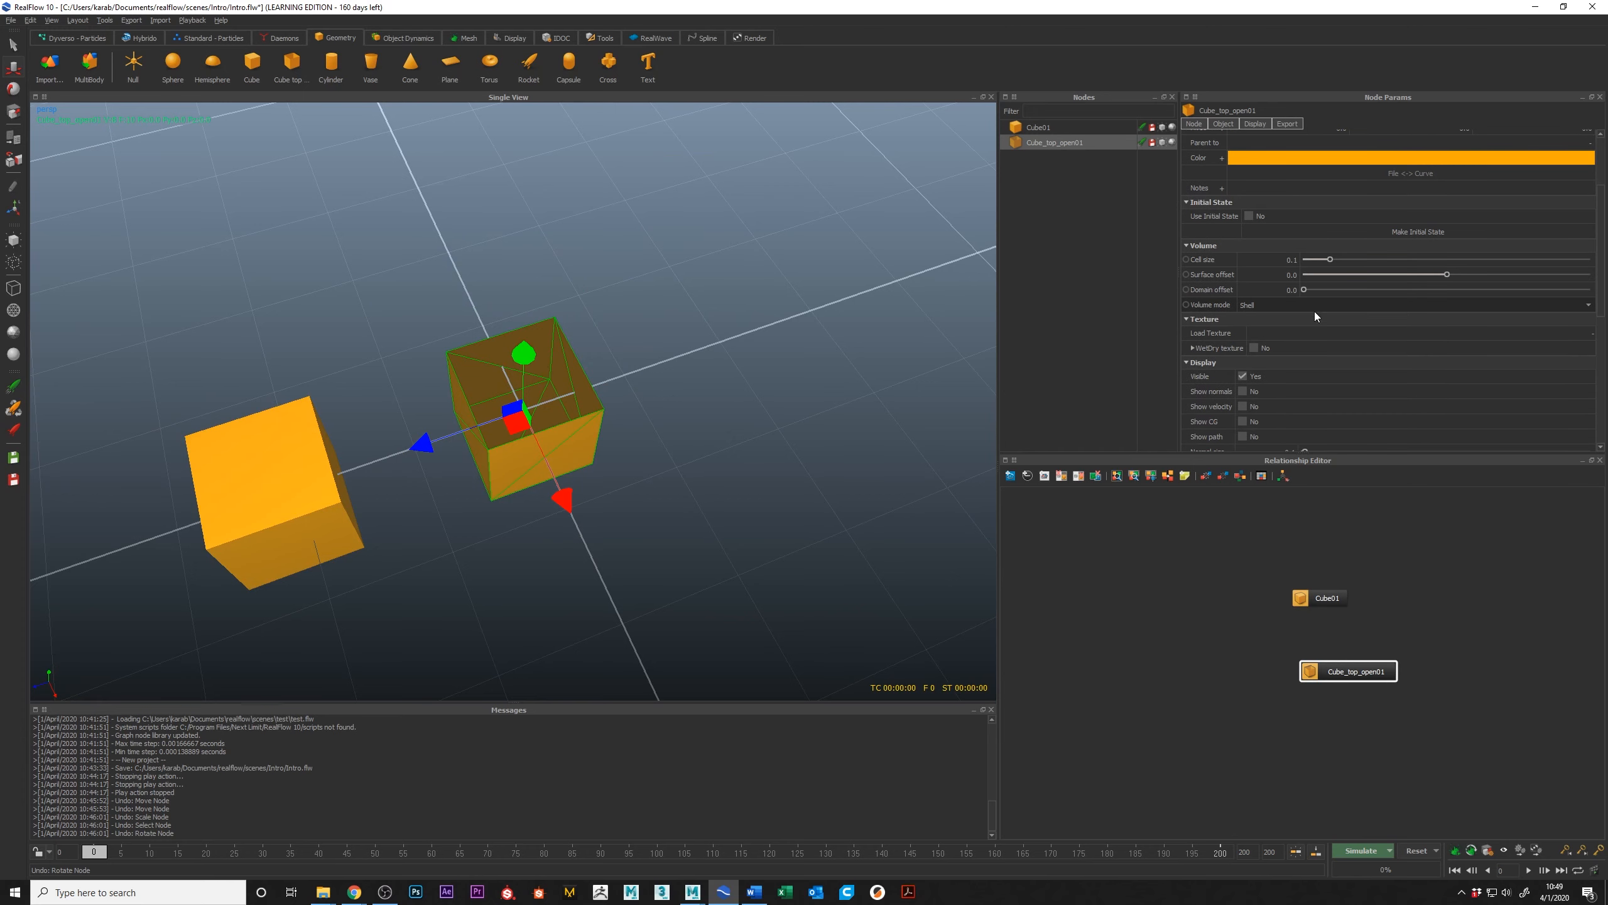
pyautogui.keyDown('alt'); pyautogui.moveTo(660, 585); pyautogui.dragTo(463, 457); pyautogui.keyUp('alt')
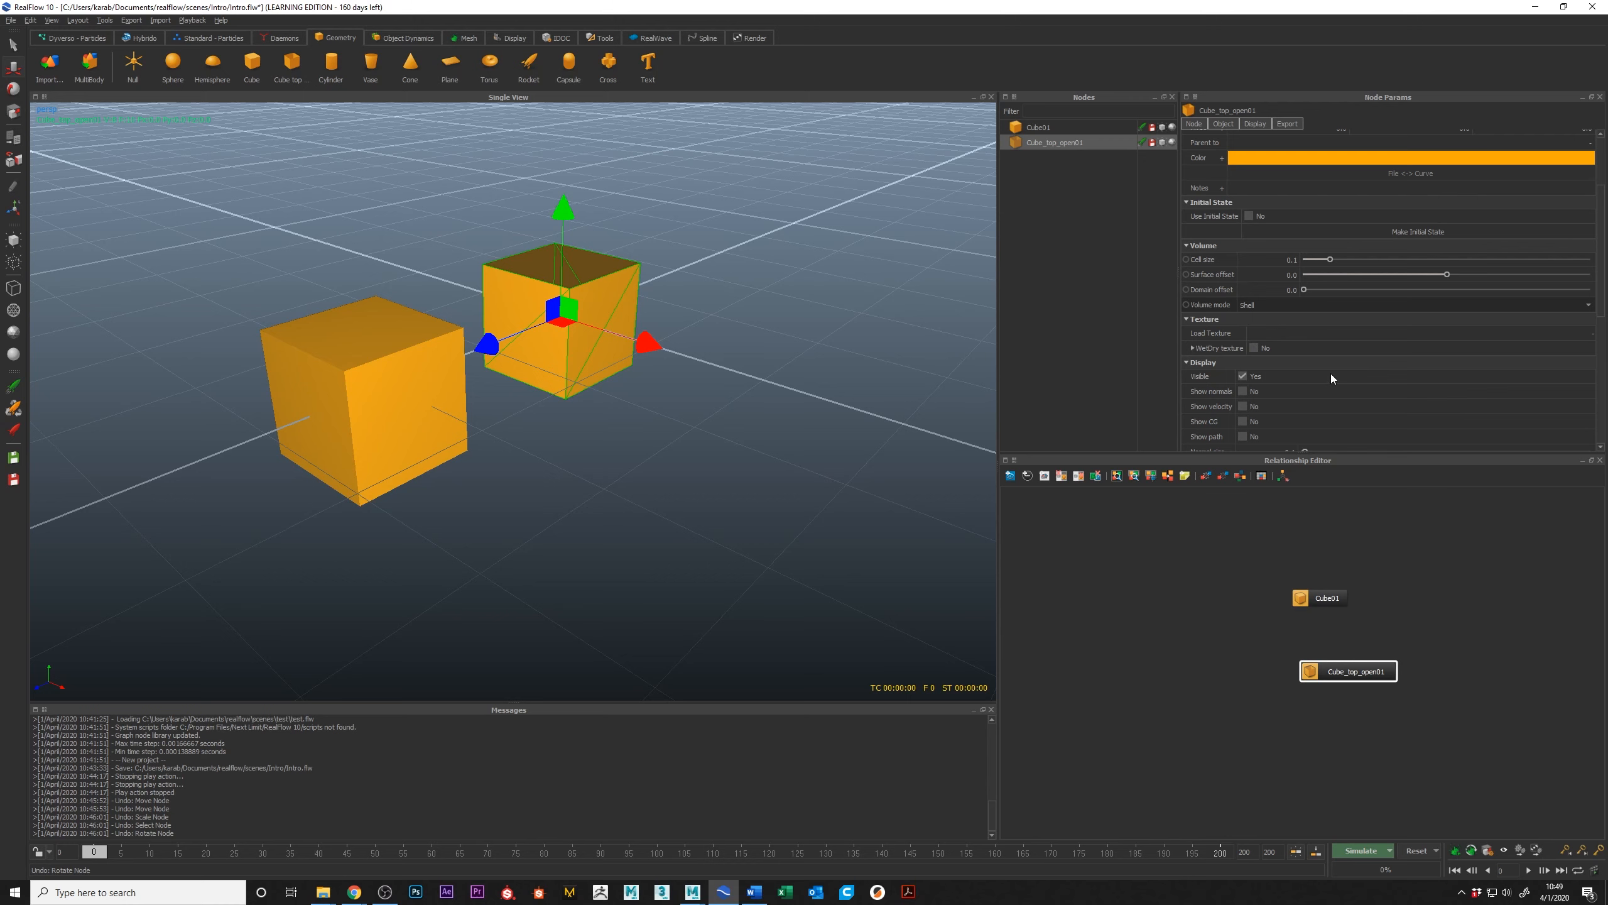
pyautogui.scroll(-8, 1508, 356)
pyautogui.scroll(-1, 1514, 356)
pyautogui.scroll(8, 1518, 353)
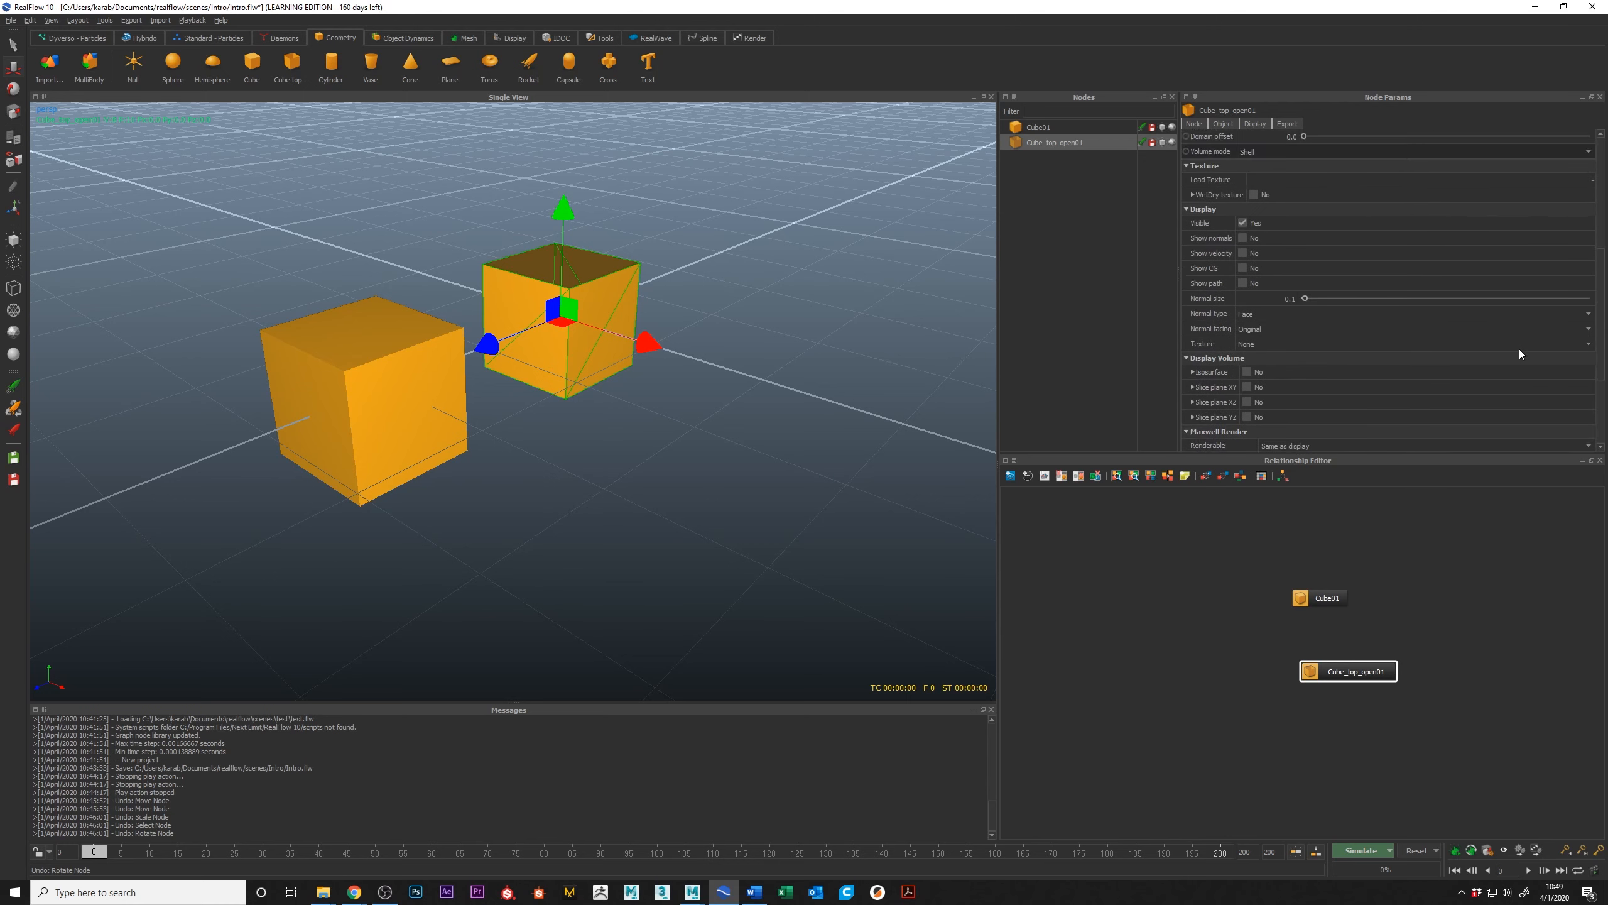
pyautogui.scroll(4, 1516, 347)
pyautogui.scroll(-5, 500, 347)
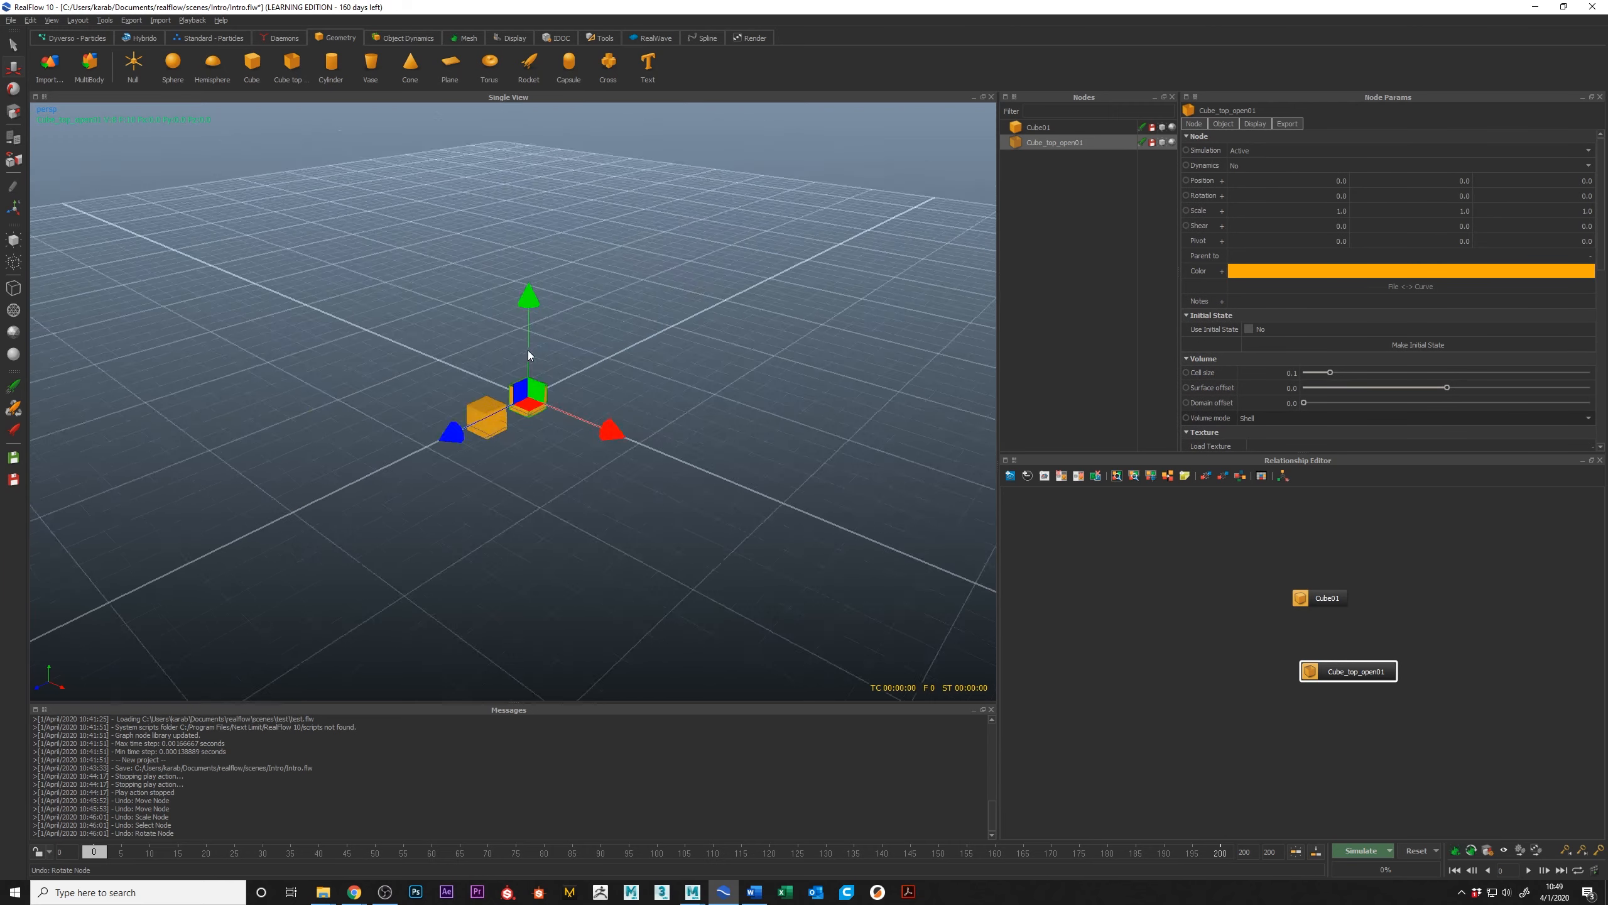
# Step: Cycle the open-top cube's simulation state through Cache and back to Active in the node list
pyautogui.keyDown('alt'); pyautogui.moveTo(528, 350); pyautogui.dragTo(474, 359); pyautogui.keyUp('alt')
pyautogui.scroll(3, 456, 358)
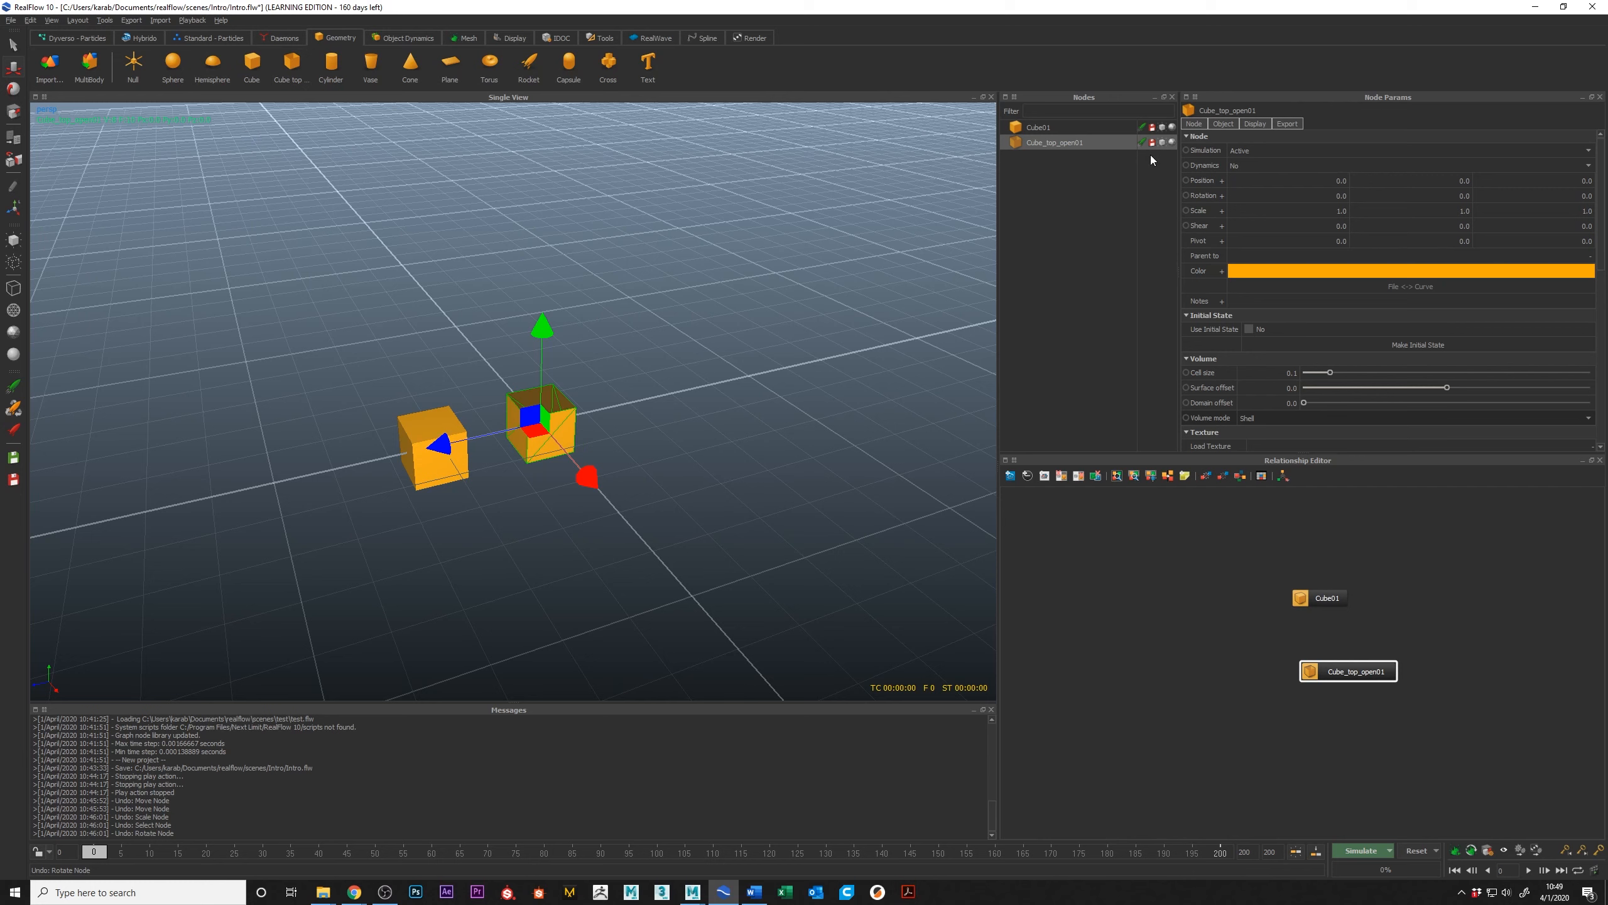
pyautogui.scroll(5, 623, 308)
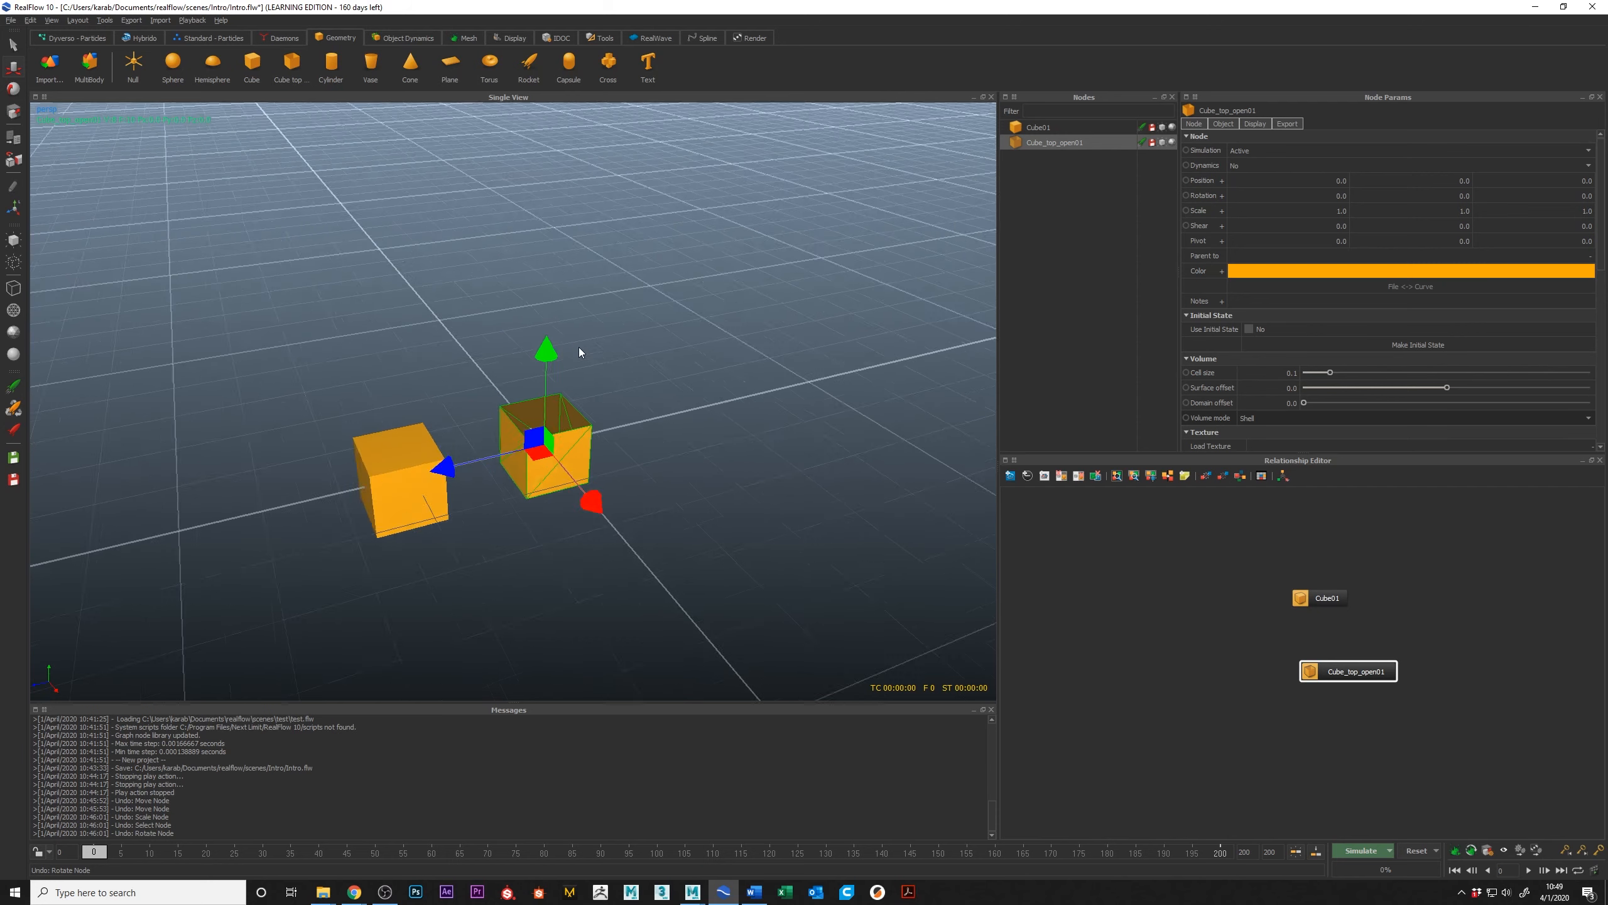
pyautogui.click(1147, 142)
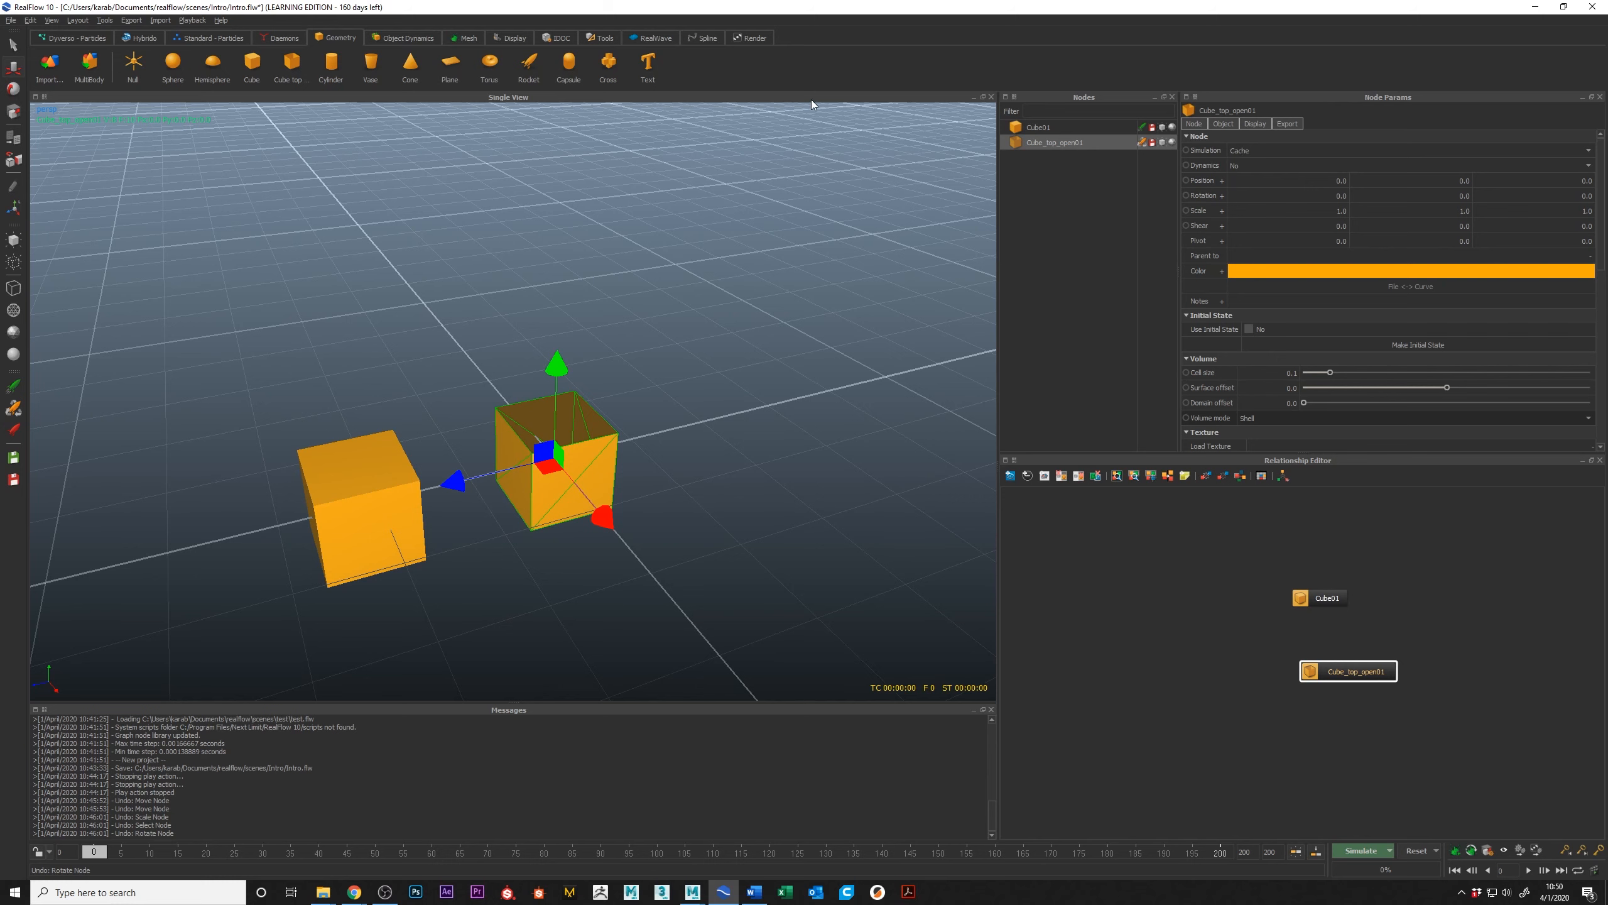
pyautogui.click(1143, 143)
pyautogui.click(1144, 145)
# Step: Toggle the open-top cube's disk read and write and its viewport visibility, restoring both to their original states
pyautogui.click(1151, 143)
pyautogui.click(1151, 144)
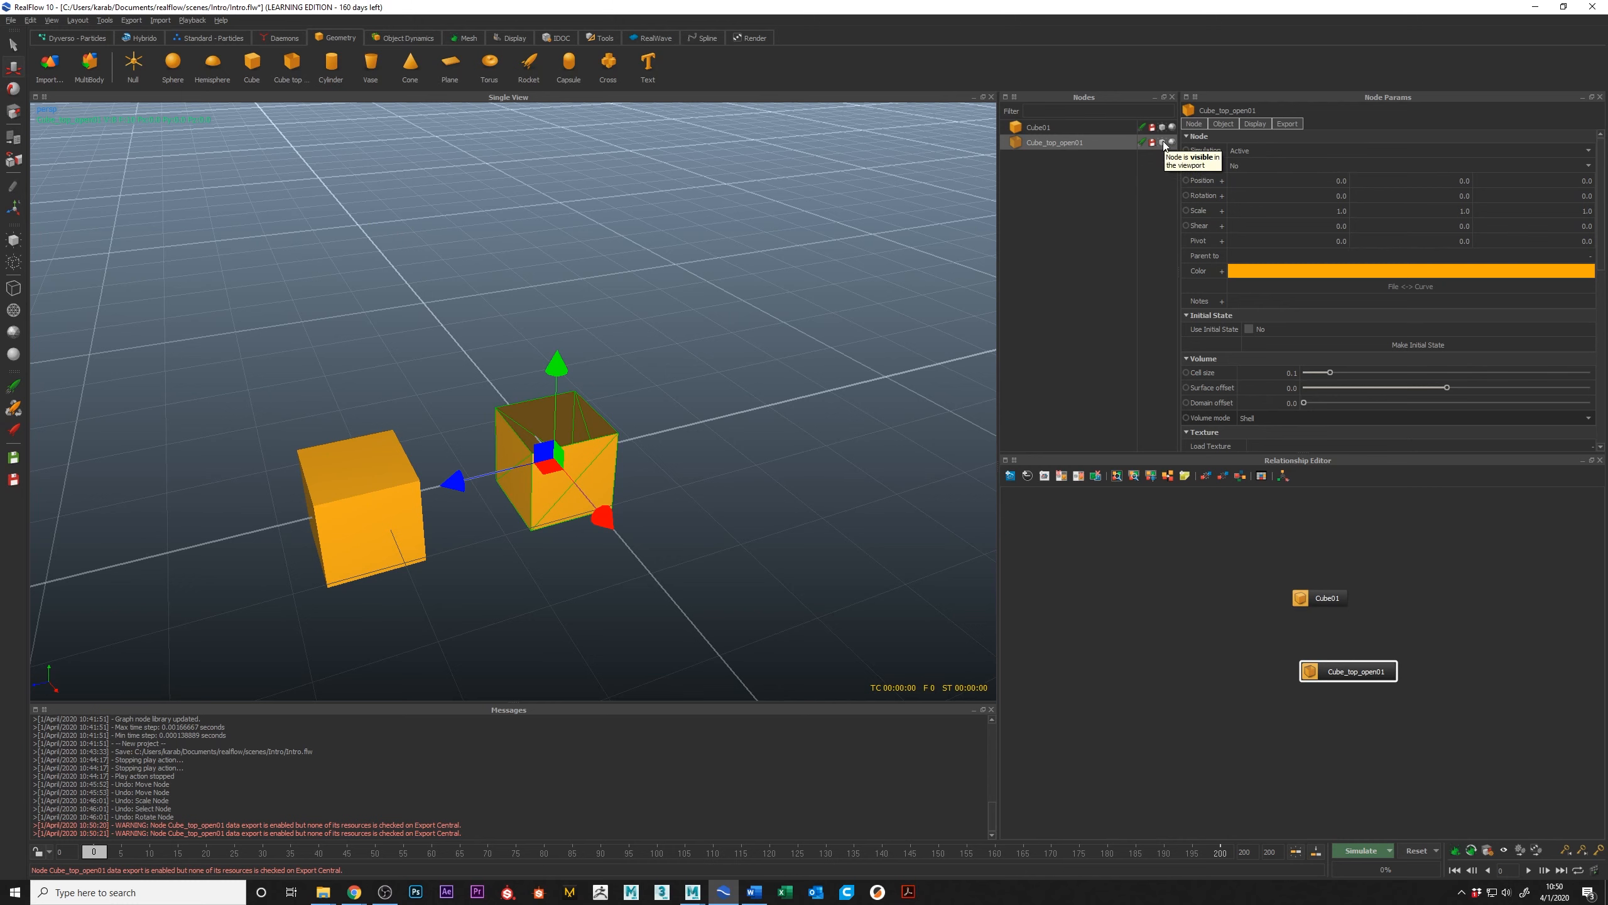
pyautogui.click(1163, 143)
pyautogui.click(1162, 143)
pyautogui.click(1162, 142)
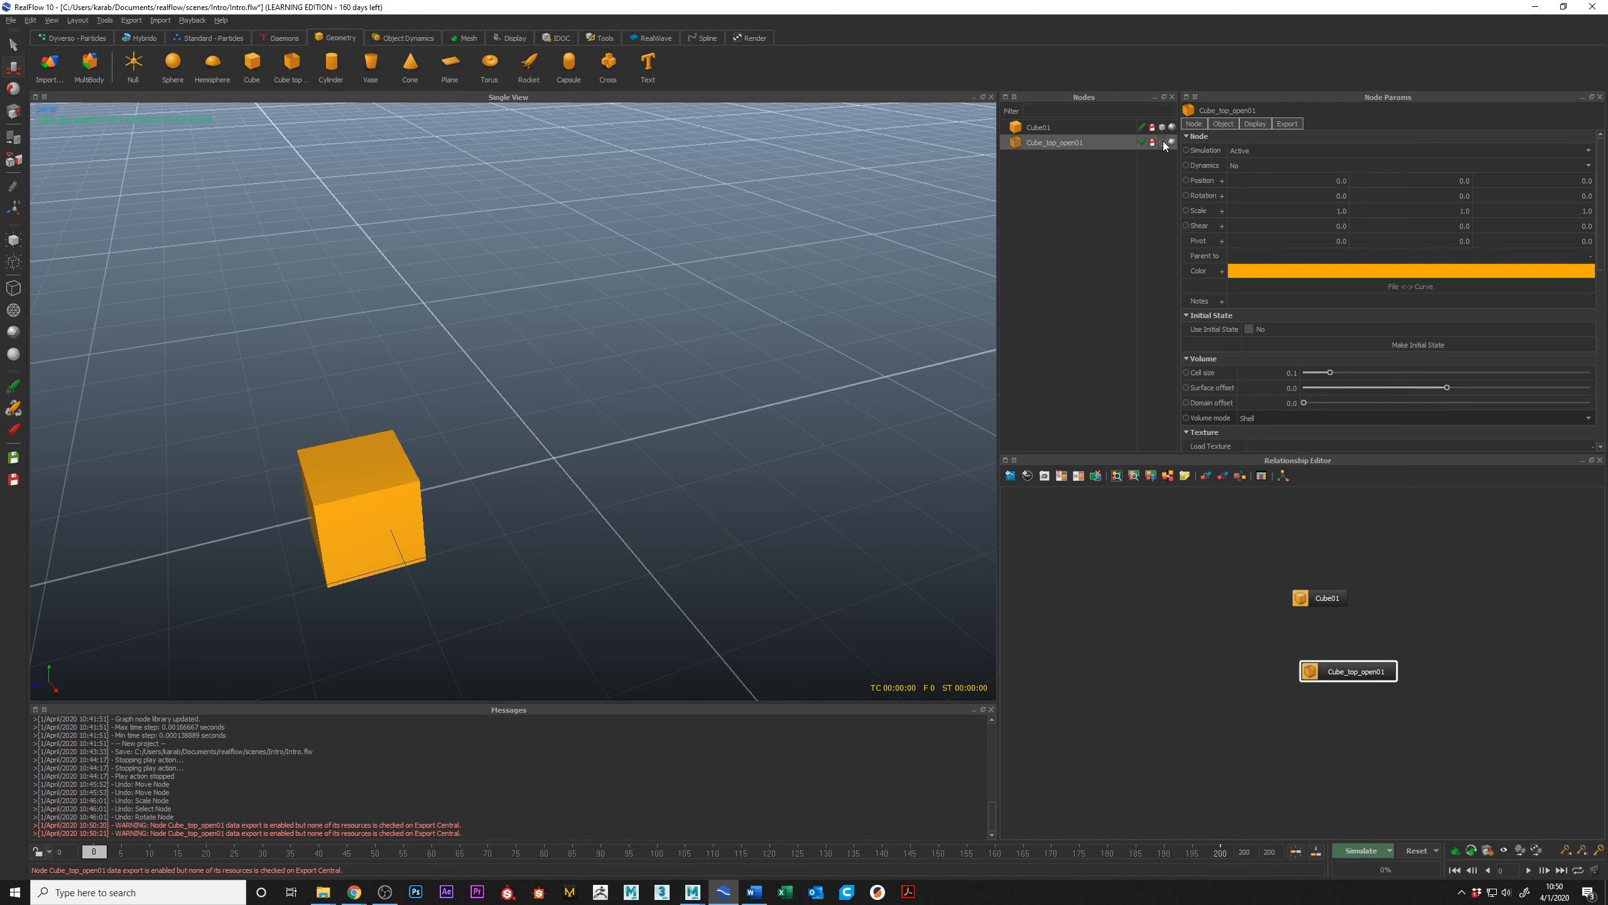
pyautogui.click(1162, 142)
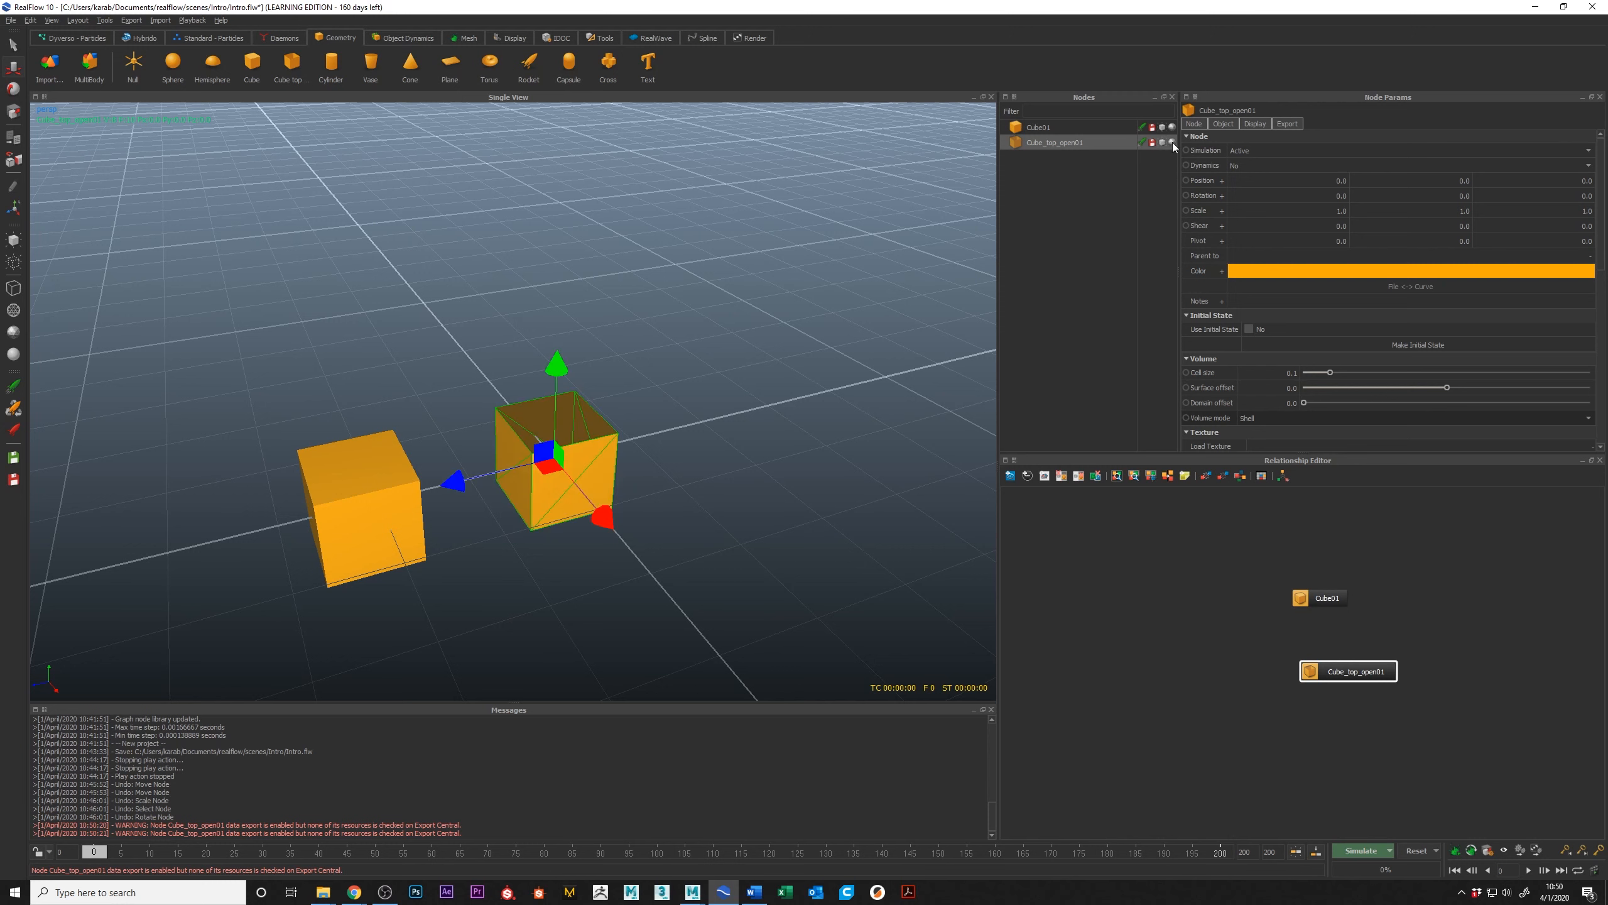
# Step: Cycle the open-top cube's individual display style through wireframe, flat and smooth shading, ending with smooth shading
pyautogui.click(1172, 142)
pyautogui.click(1172, 142)
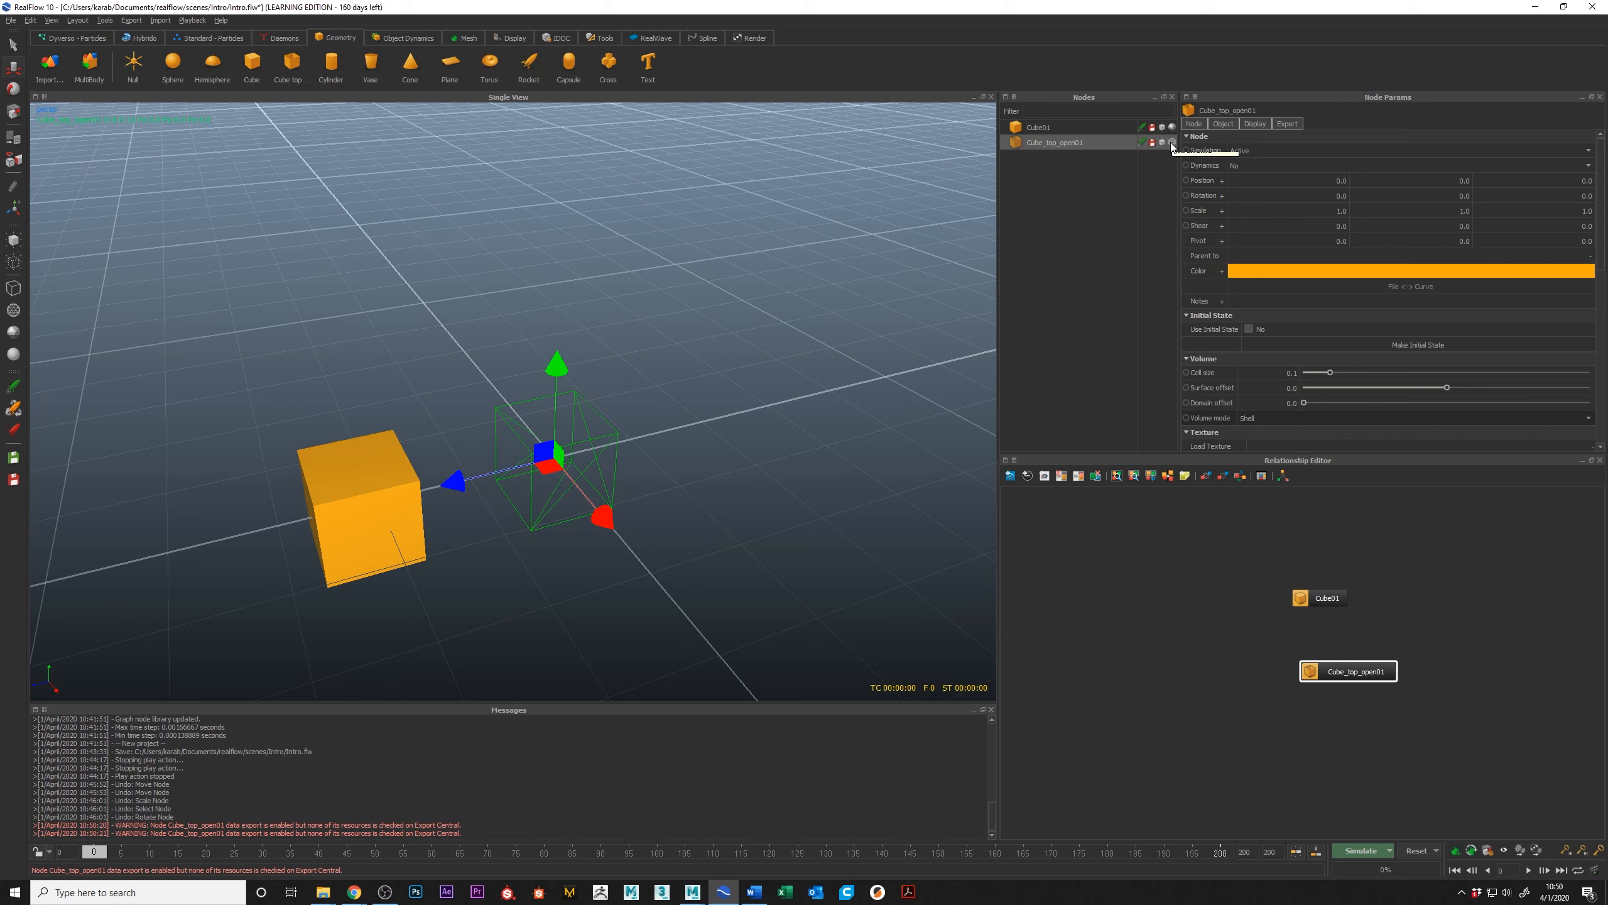
pyautogui.click(1172, 142)
pyautogui.click(1172, 142)
pyautogui.click(1171, 142)
pyautogui.click(1171, 141)
pyautogui.click(1172, 144)
pyautogui.click(1173, 143)
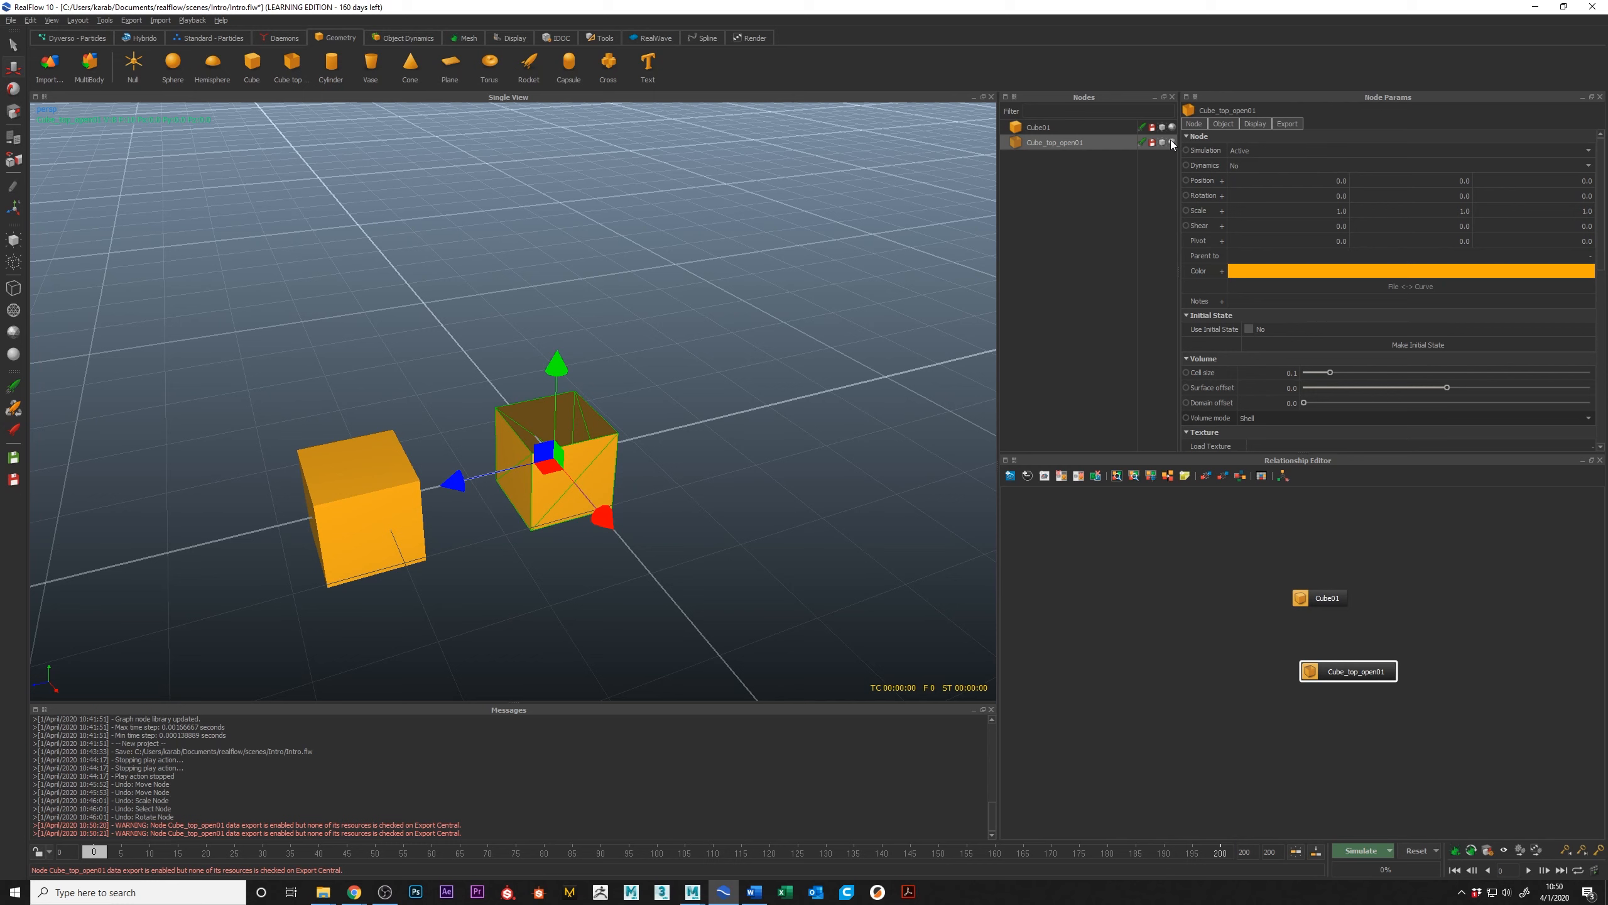
pyautogui.click(1172, 144)
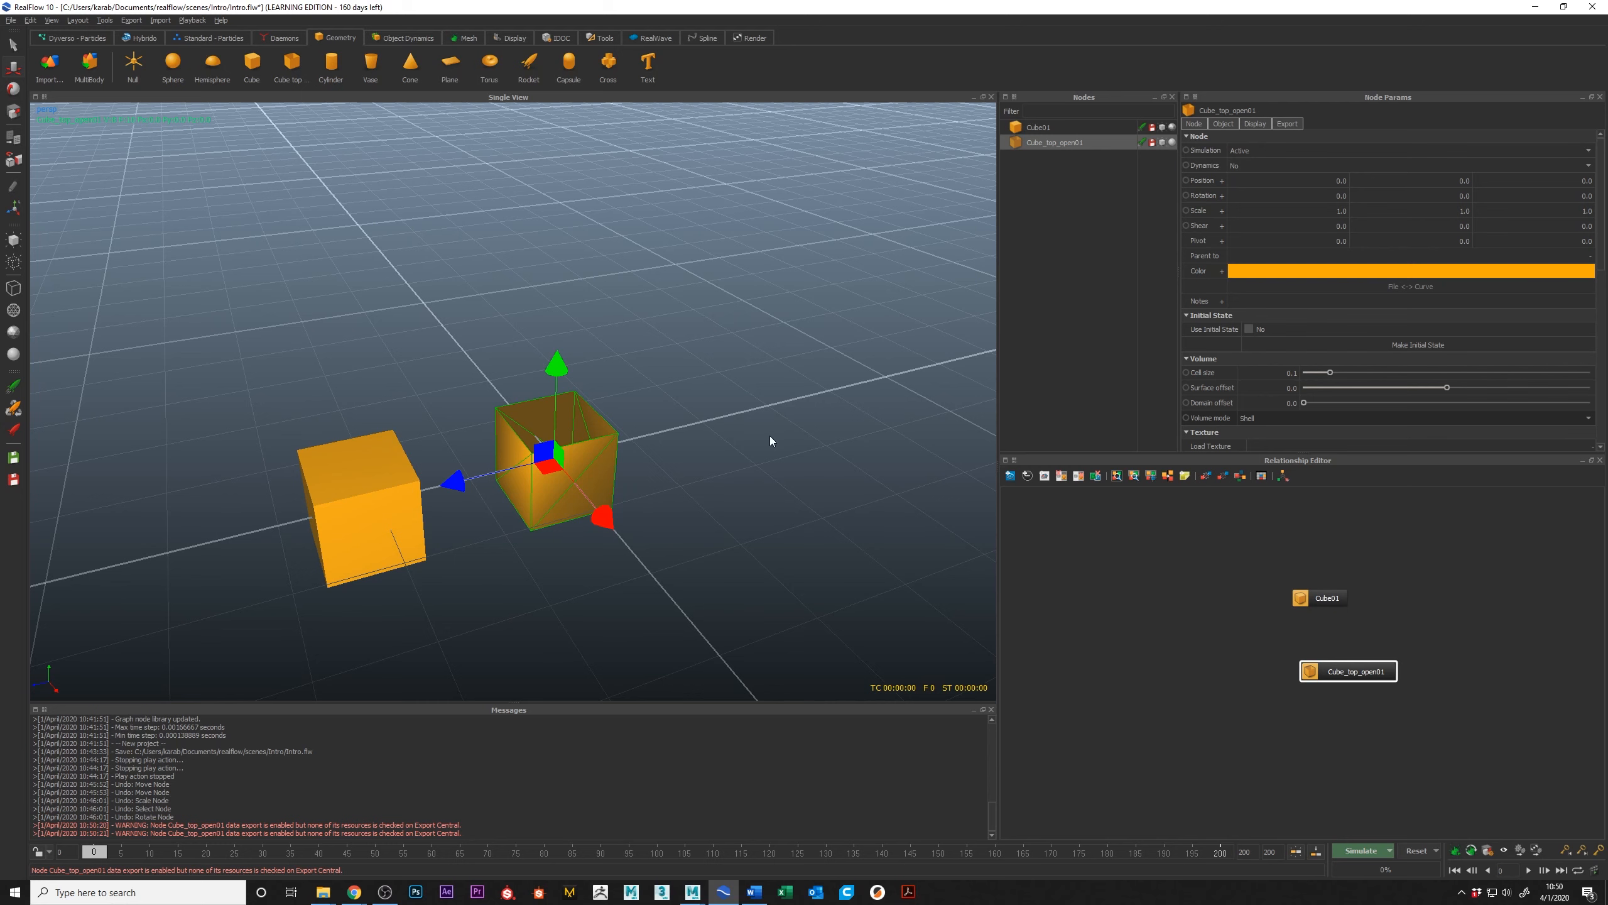
pyautogui.click(1172, 143)
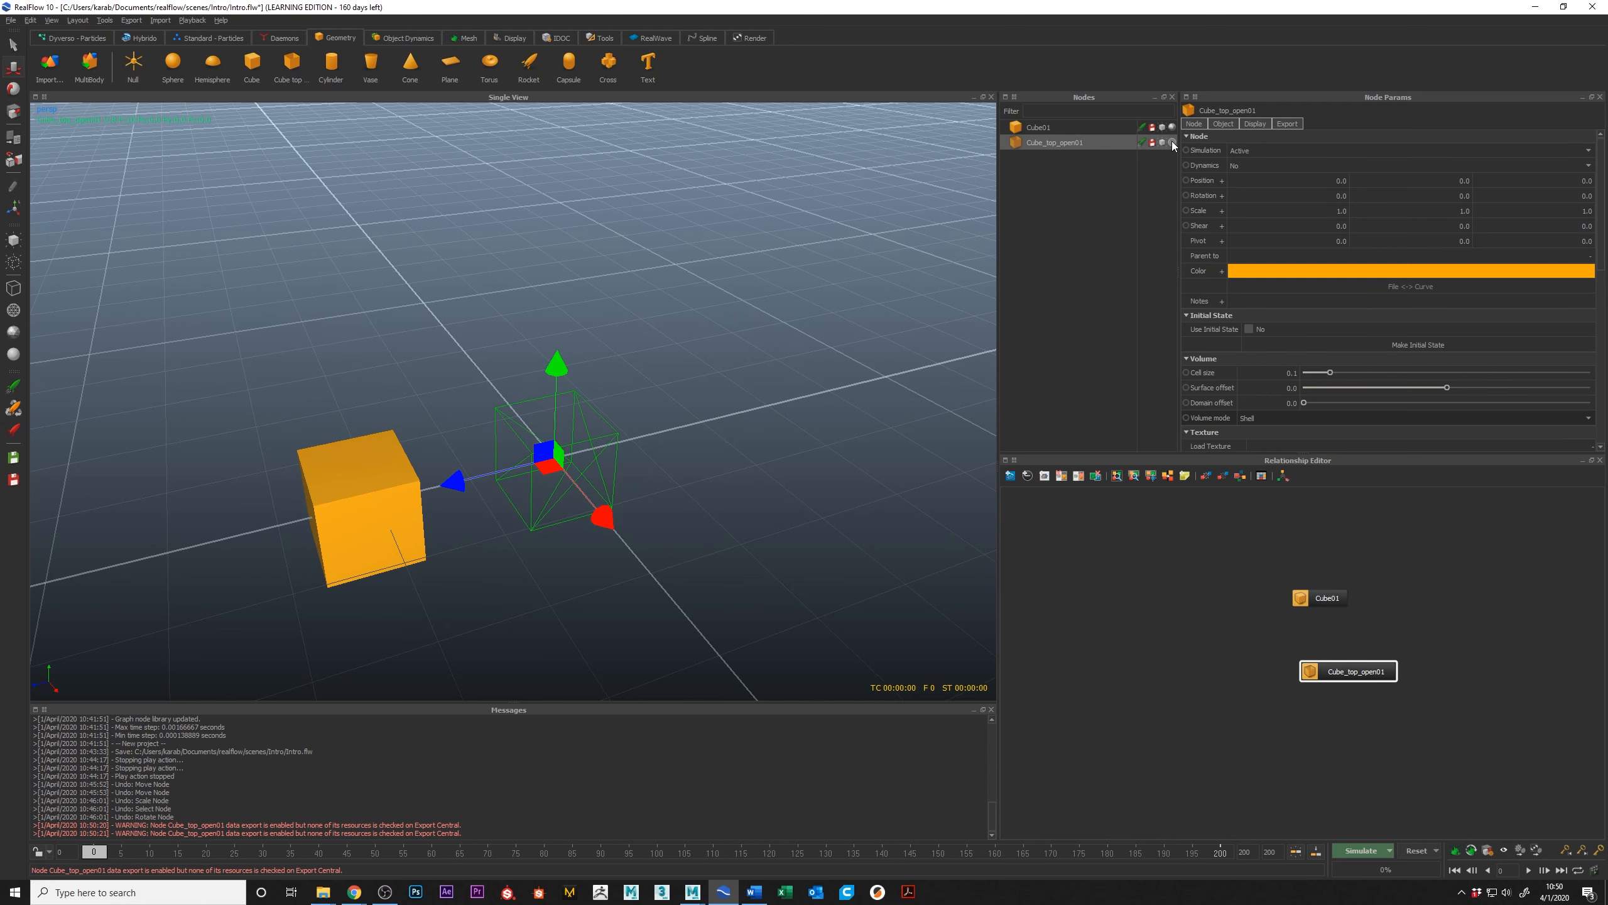
pyautogui.click(1173, 143)
# Step: Cycle the whole scene repeatedly through the available display styles, ending with flat shading
pyautogui.keyDown('alt'); pyautogui.moveTo(455, 375); pyautogui.dragTo(430, 360); pyautogui.keyUp('alt')
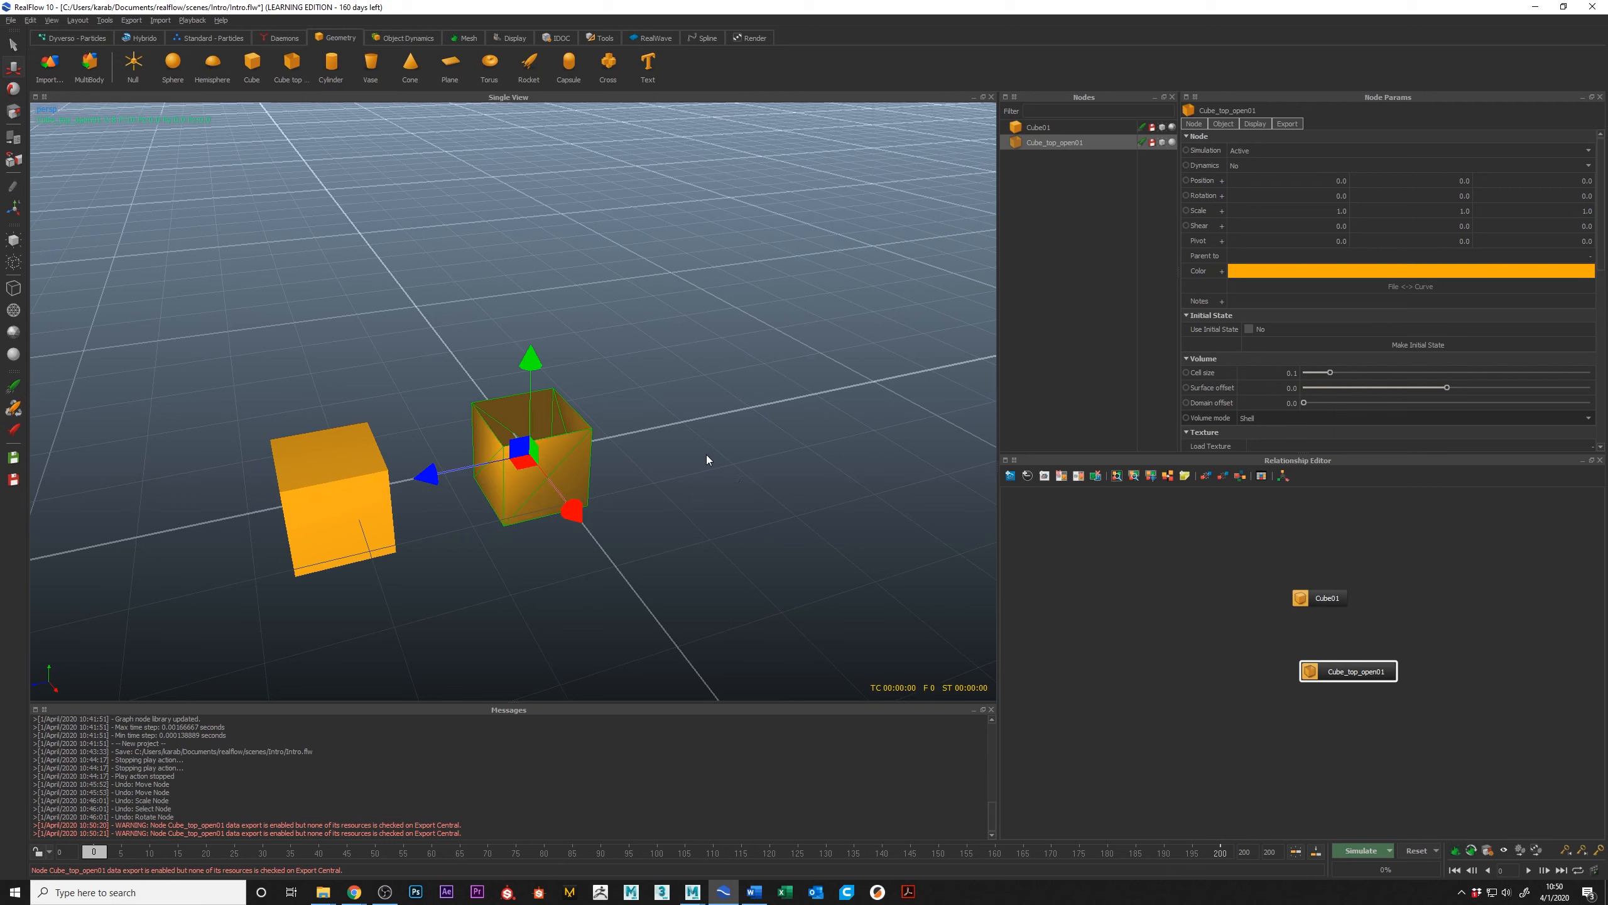
pyautogui.press('7')
pyautogui.press('8')
pyautogui.press('9')
pyautogui.press('0')
pyautogui.press('7')
pyautogui.press('8')
pyautogui.press('9')
pyautogui.press('0')
pyautogui.press('7')
pyautogui.press('8')
pyautogui.press('9')
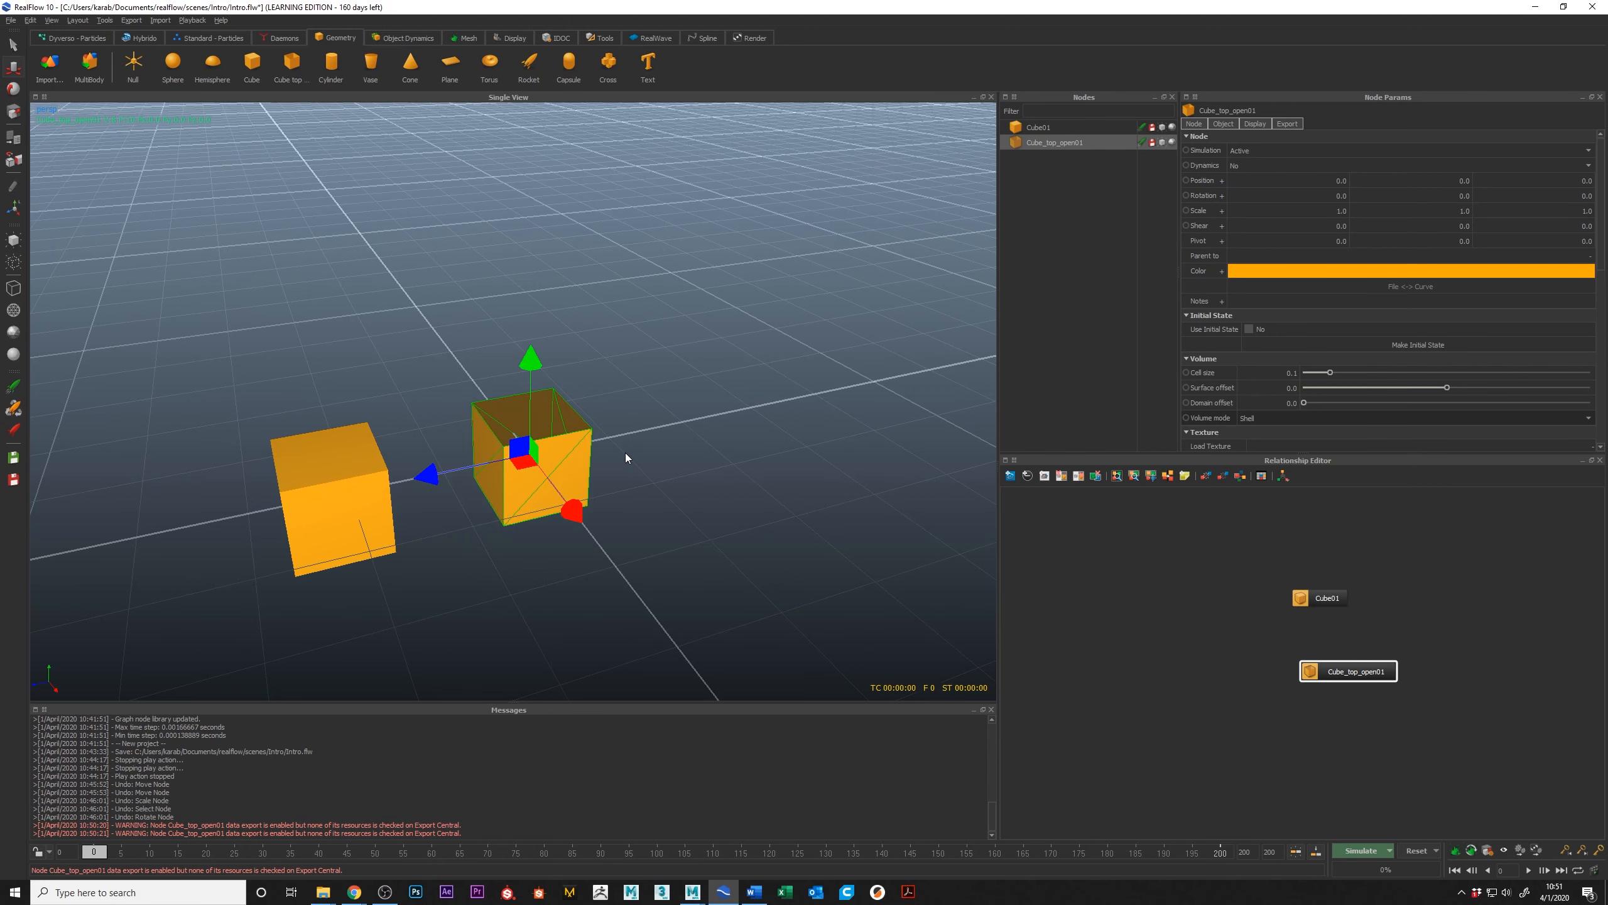
# Step: Compare smooth, flat-shaded and wireframe display on both cubes, and return them to flat shading
pyautogui.keyDown('alt'); pyautogui.moveTo(673, 400); pyautogui.dragTo(656, 403); pyautogui.keyUp('alt')
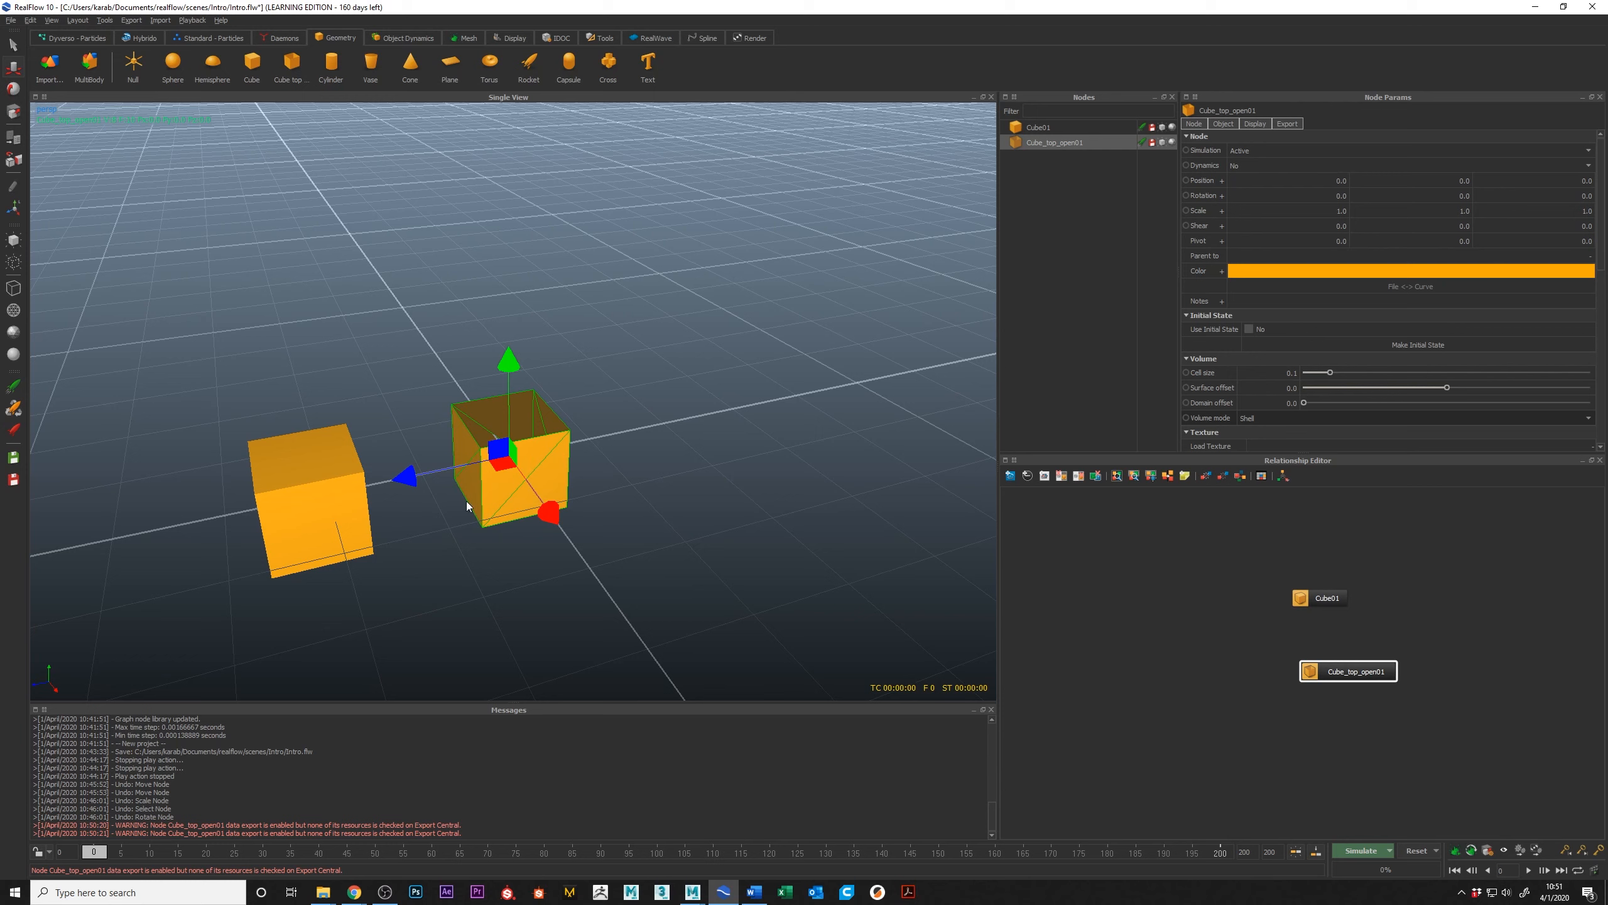
pyautogui.press('0')
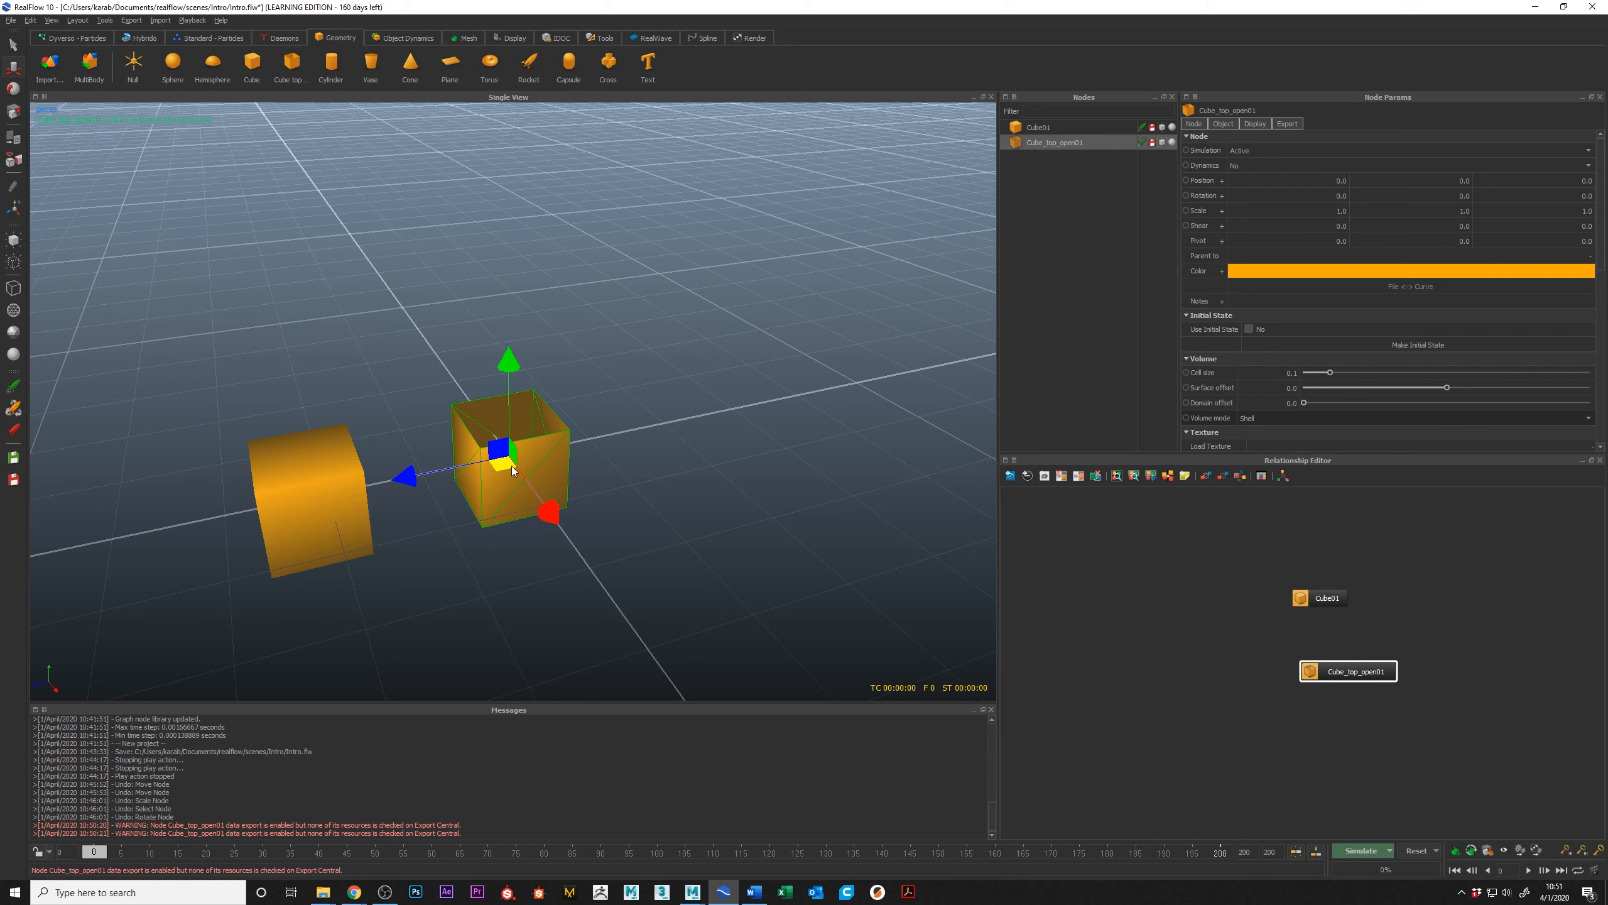
pyautogui.press('9')
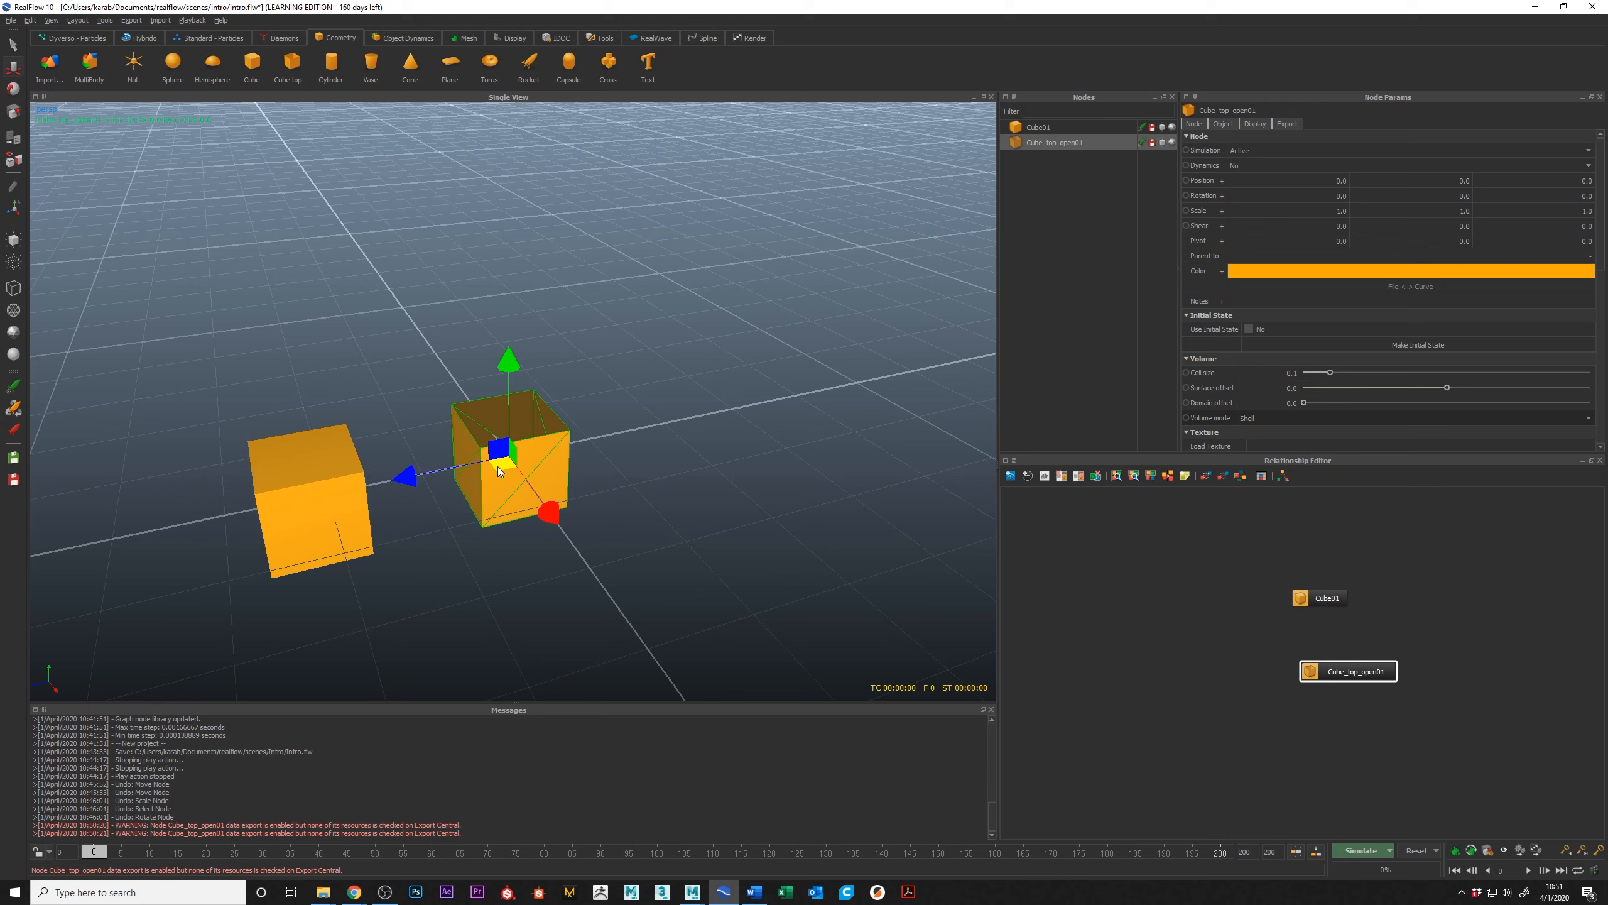
pyautogui.press('8')
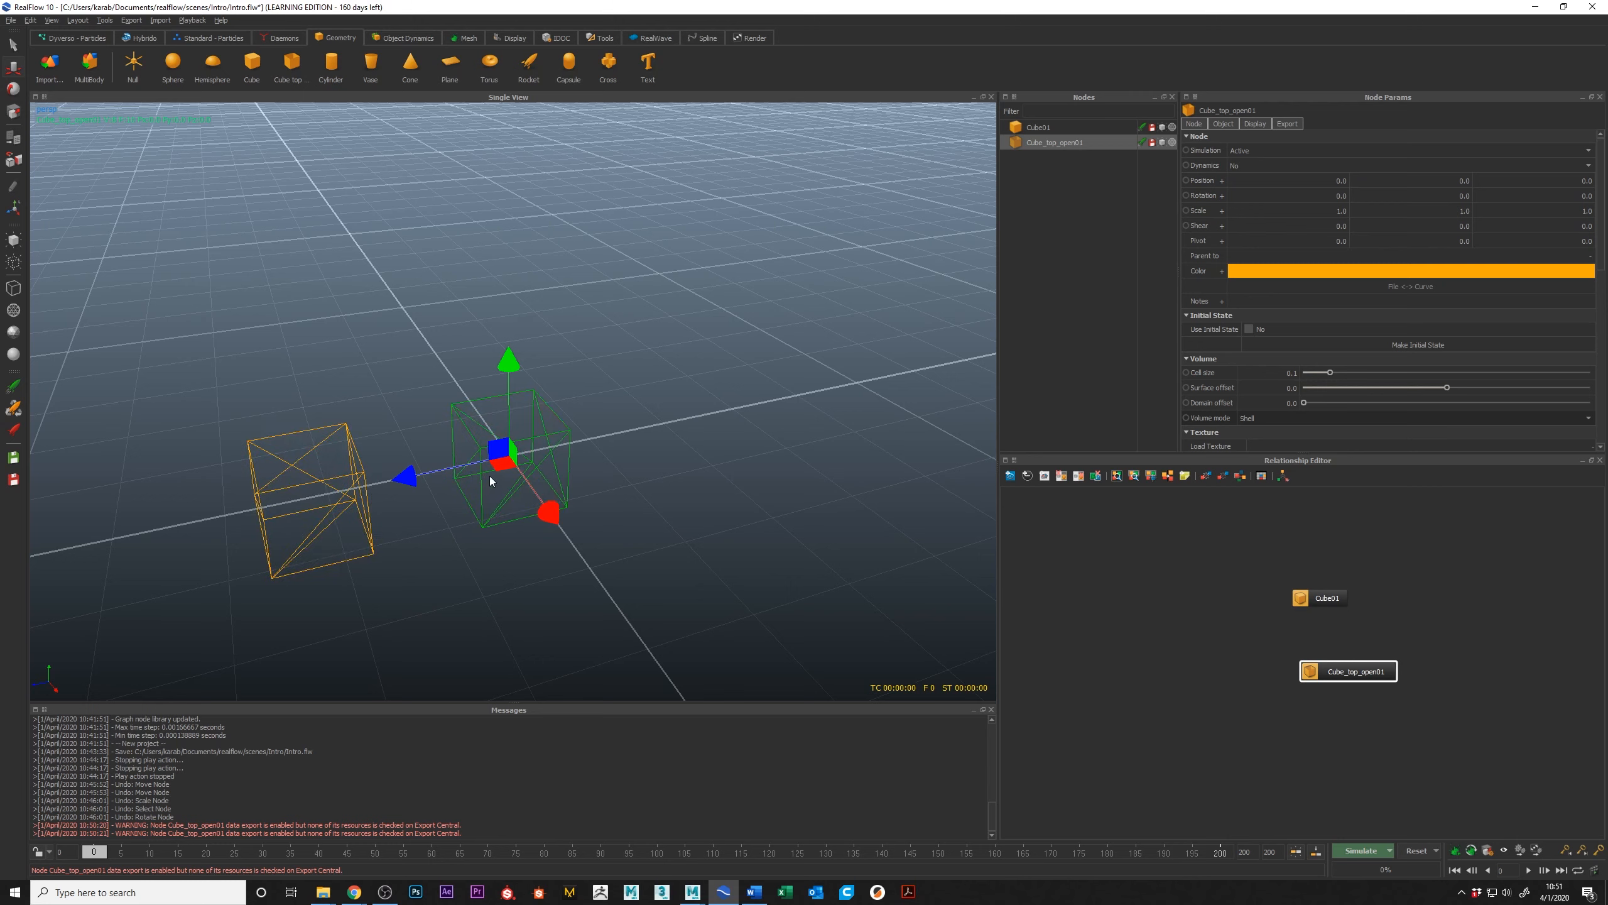
pyautogui.press('7')
pyautogui.press('8')
pyautogui.press('9')
pyautogui.press('7')
pyautogui.press('8')
pyautogui.press('9')
pyautogui.press('7')
pyautogui.press('8')
pyautogui.press('7')
pyautogui.press('8')
pyautogui.press('9')
pyautogui.press('0')
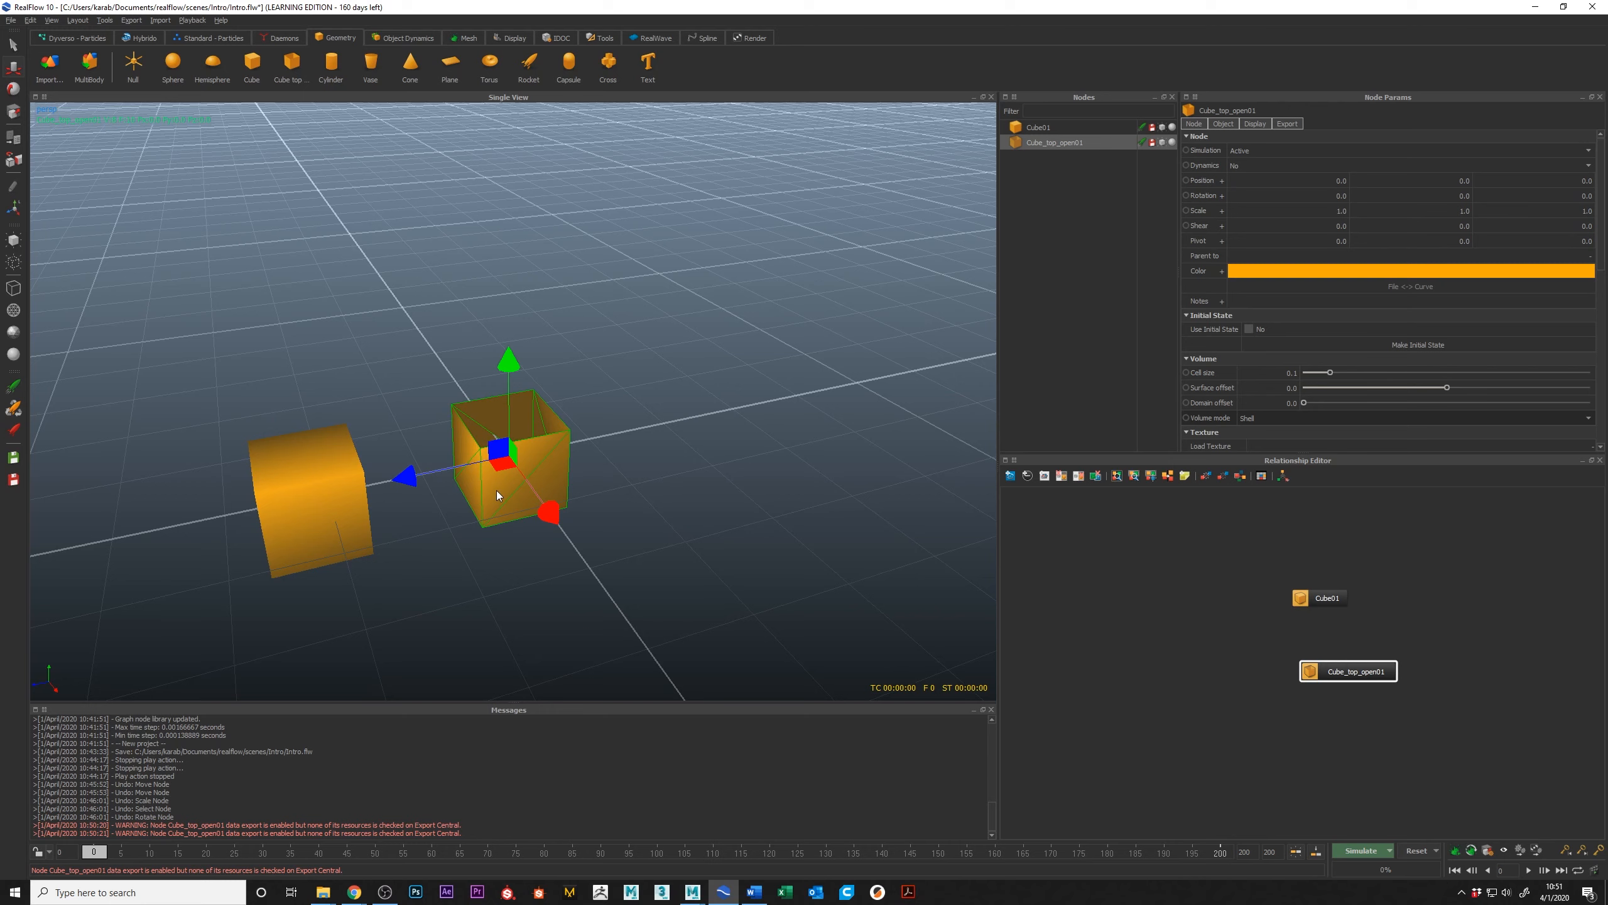
pyautogui.press('9')
# Step: View the two cubes in the top, front, side and perspective views, and switch back to the top view
pyautogui.keyDown('alt'); pyautogui.moveTo(595, 423); pyautogui.dragTo(573, 346); pyautogui.keyUp('alt')
pyautogui.press('1')
pyautogui.scroll(-4, 728, 412)
pyautogui.scroll(5, 711, 436)
pyautogui.press('2')
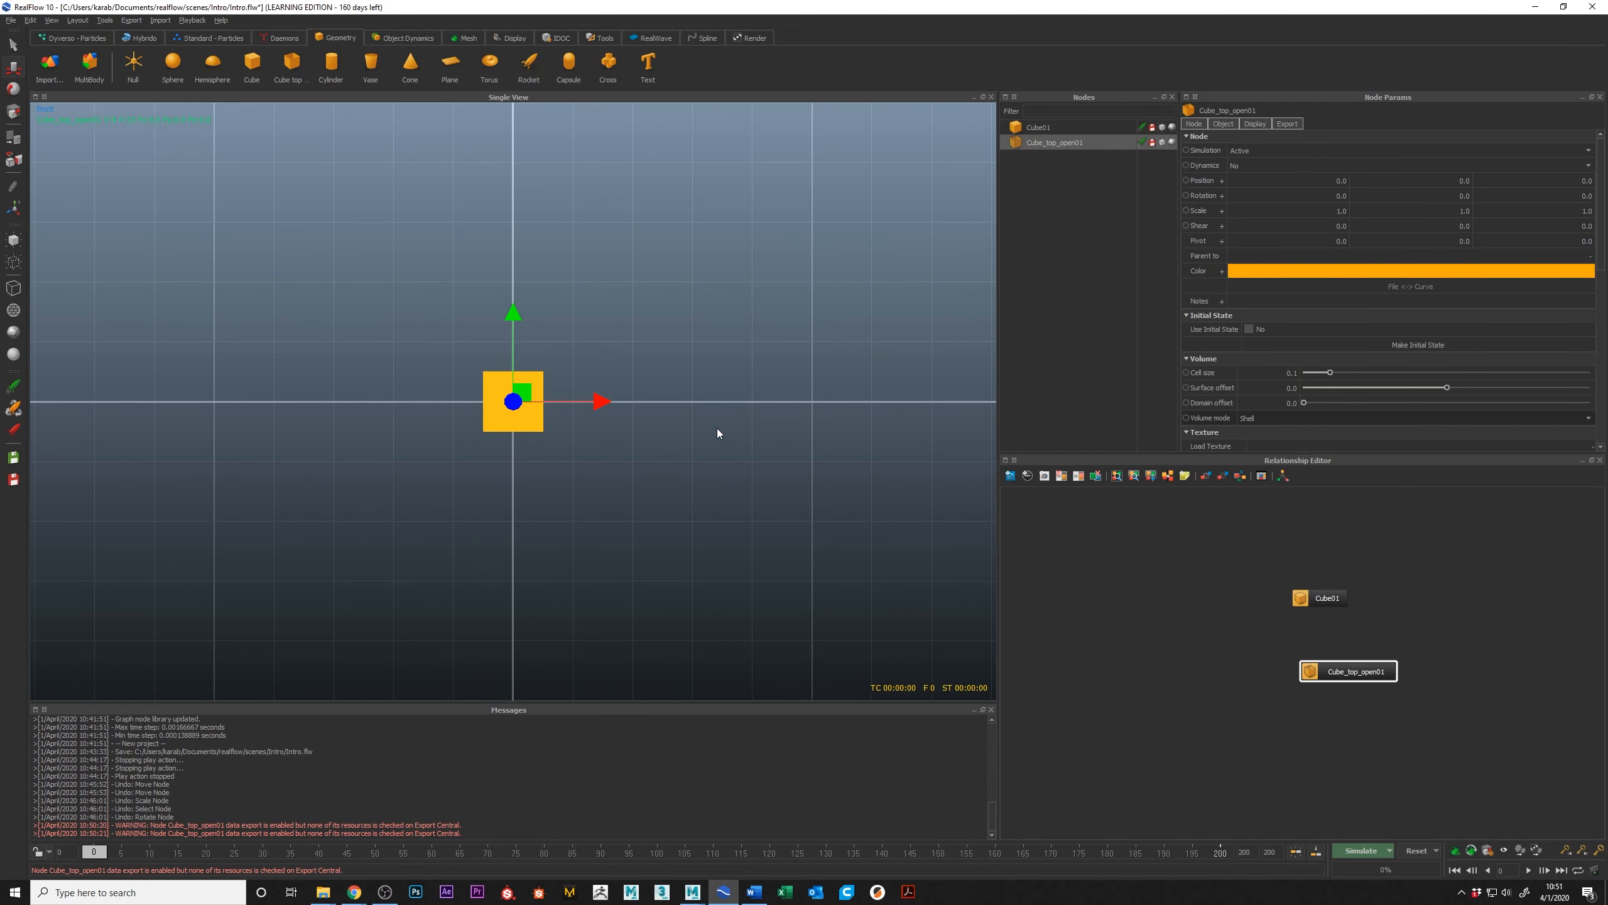
pyautogui.press('3')
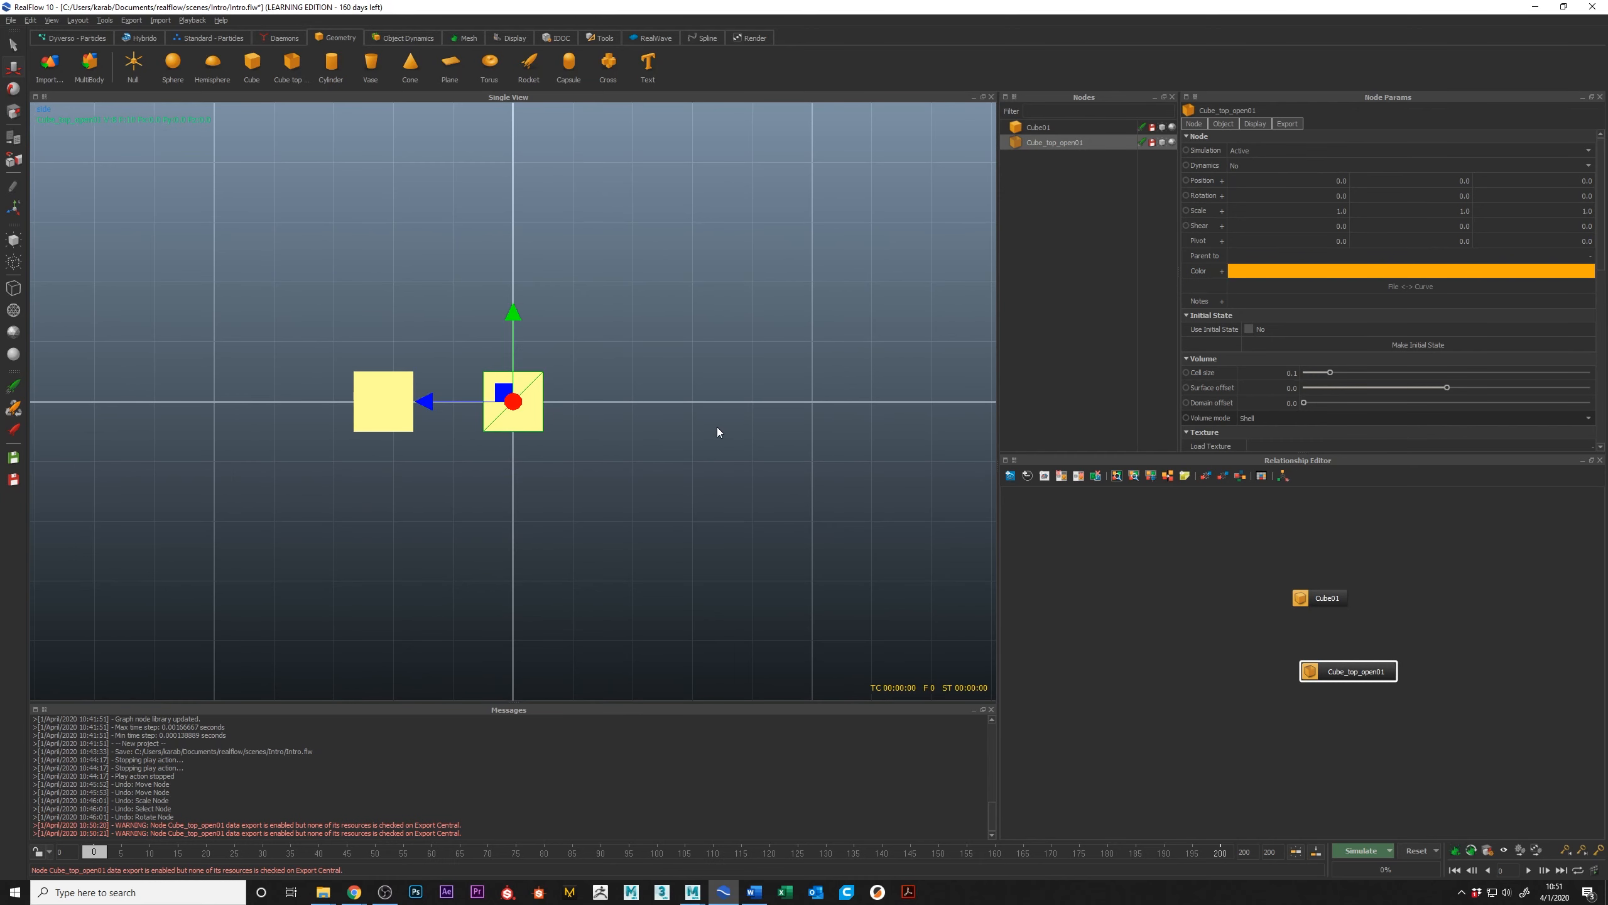
pyautogui.press('4')
pyautogui.keyDown('alt'); pyautogui.moveTo(598, 380); pyautogui.dragTo(620, 363); pyautogui.keyUp('alt')
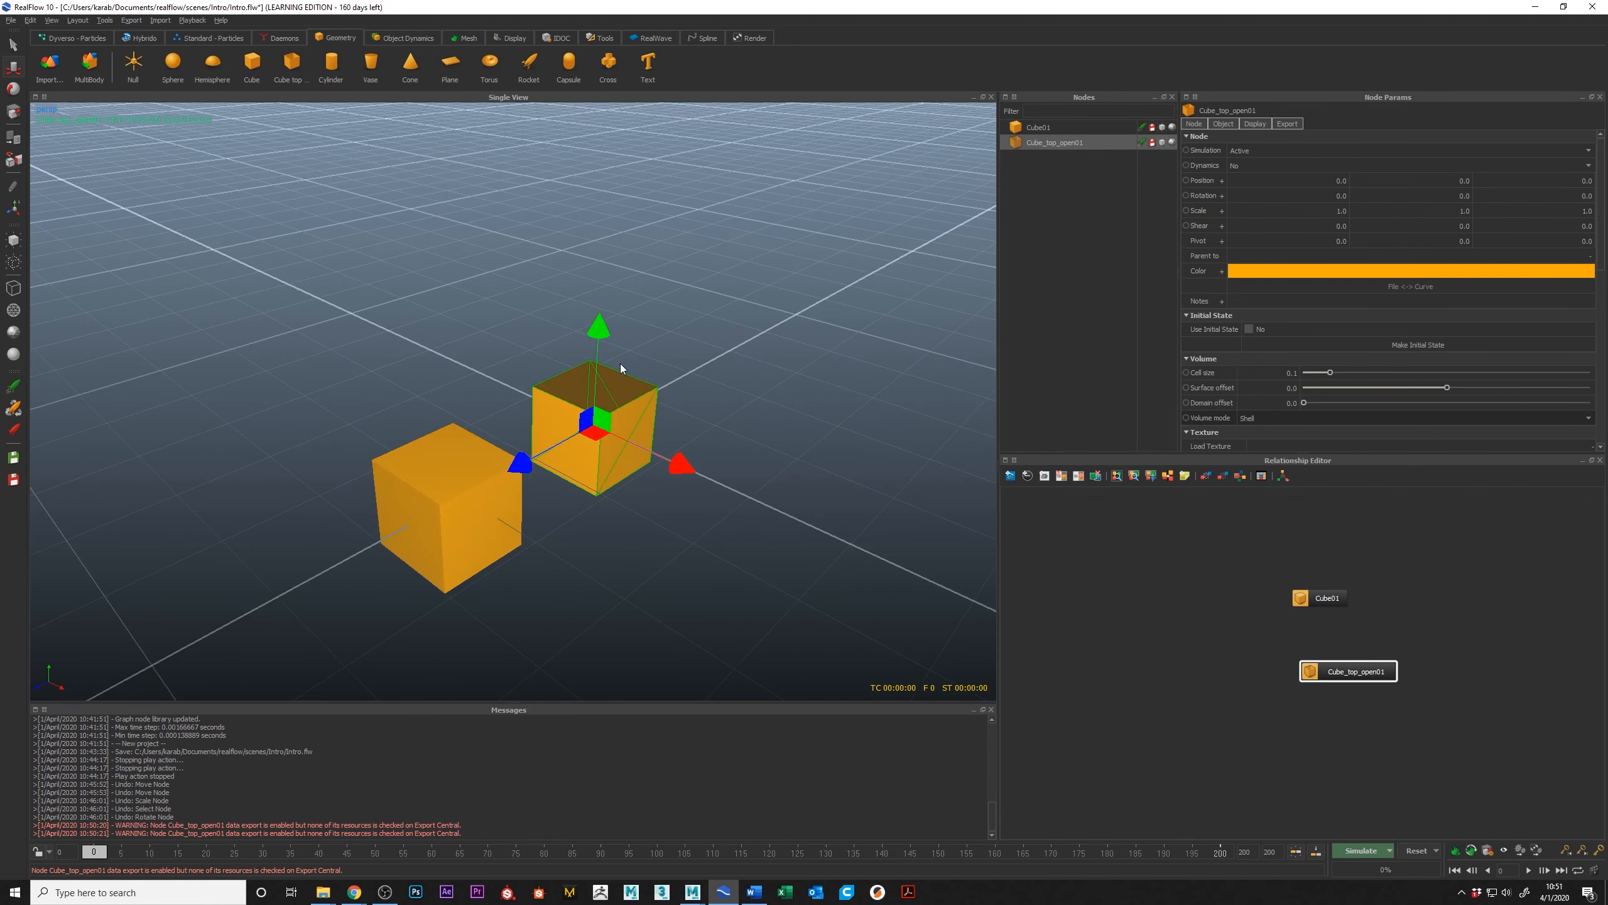
pyautogui.keyDown('alt'); pyautogui.moveTo(632, 418); pyautogui.dragTo(715, 369); pyautogui.keyUp('alt')
pyautogui.press('1')
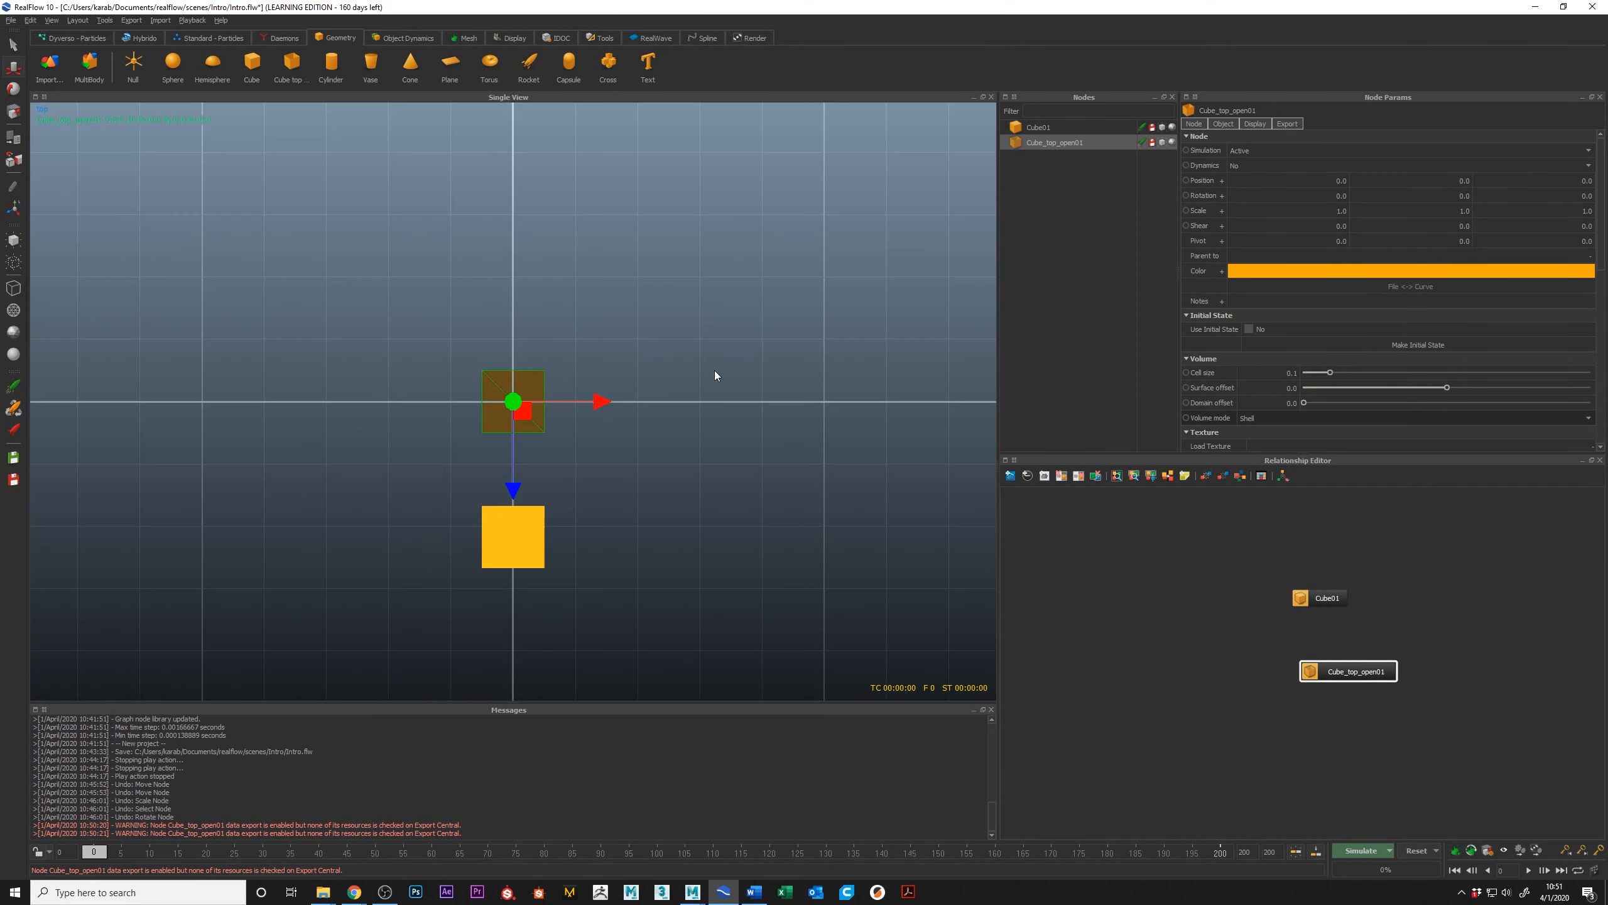
# Step: Examine the two cubes in the front, side, top and perspective views, and orbit around them in perspective
pyautogui.press('2')
pyautogui.press('4')
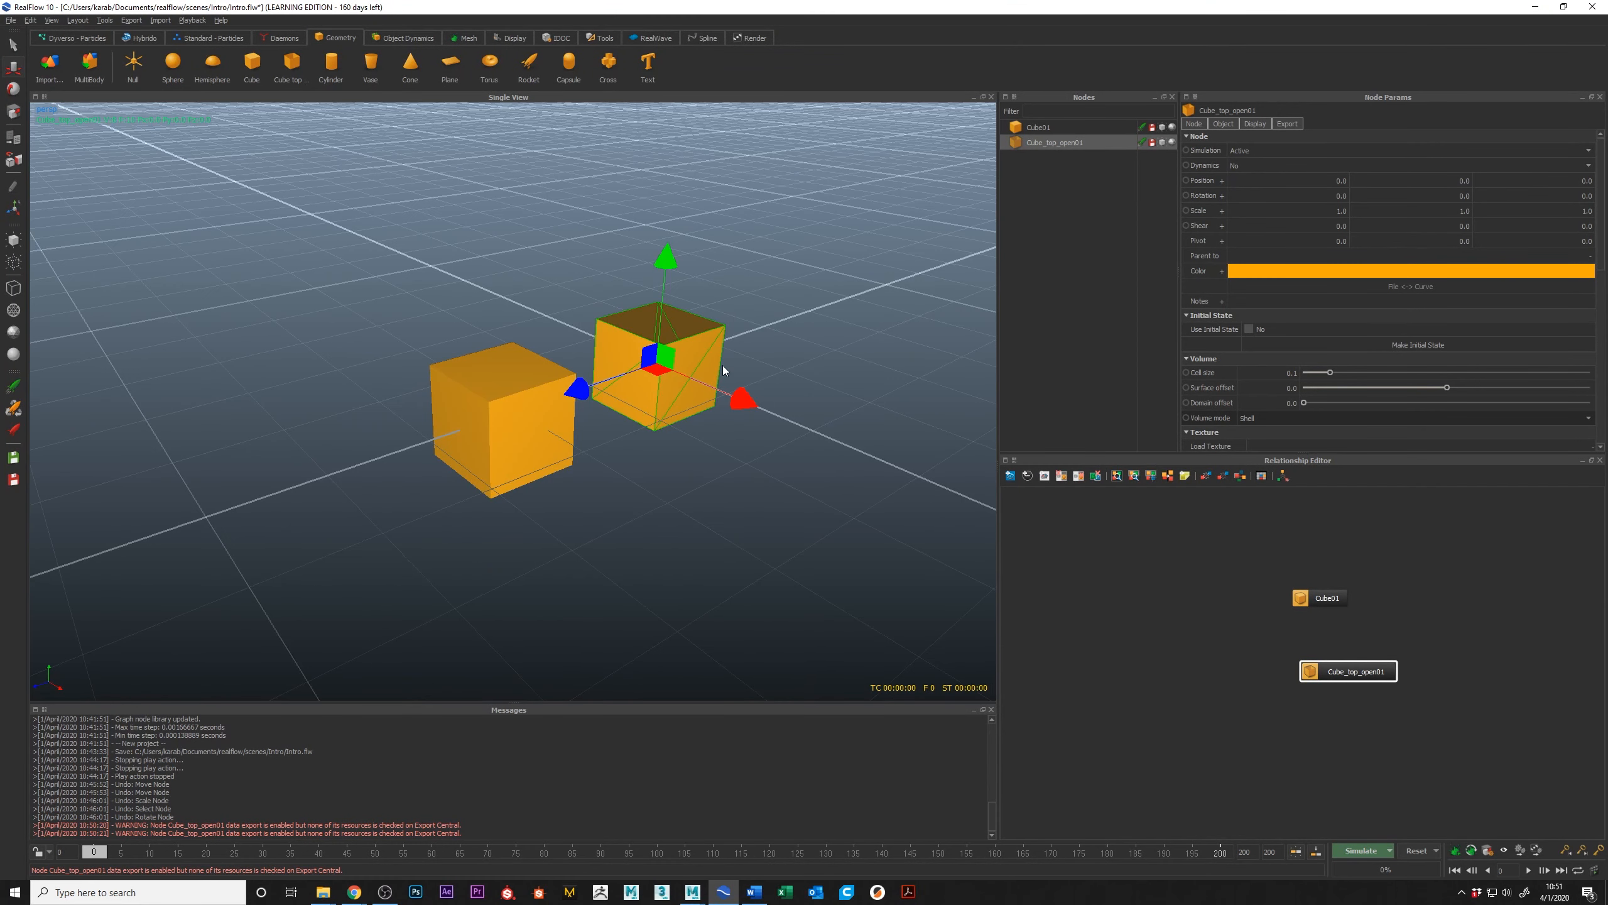
pyautogui.press('3')
pyautogui.press('1')
pyautogui.press('2')
pyautogui.press('4')
pyautogui.keyDown('alt'); pyautogui.moveTo(696, 369); pyautogui.dragTo(659, 372); pyautogui.keyUp('alt')
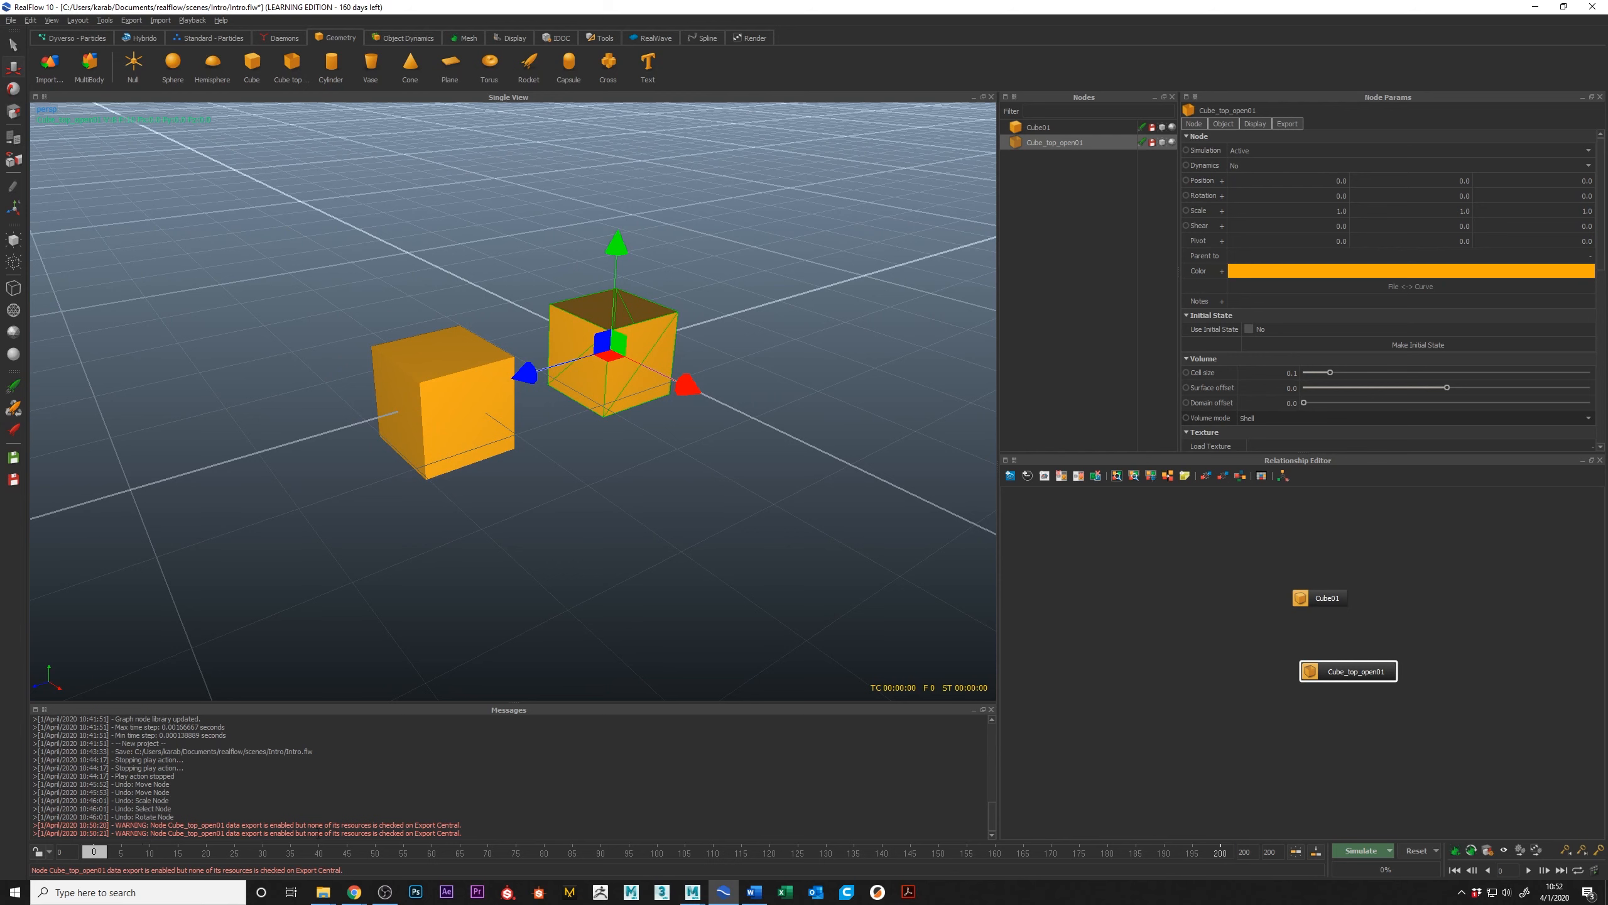
pyautogui.keyDown('alt'); pyautogui.moveTo(445, 392); pyautogui.dragTo(441, 433, button='middle'); pyautogui.keyUp('alt')
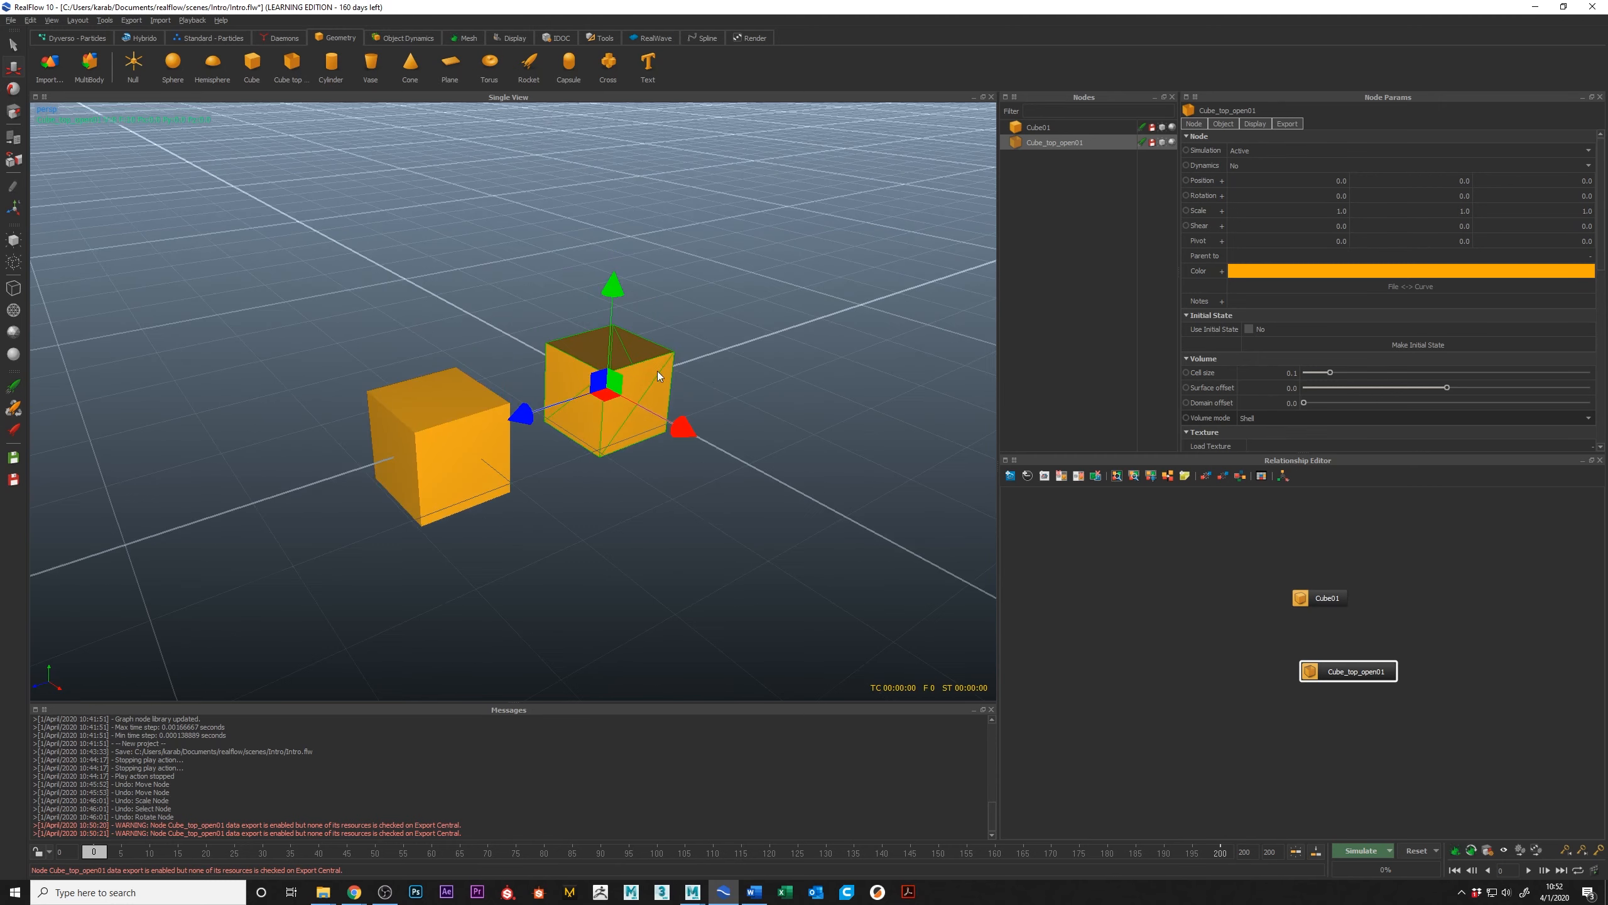
pyautogui.scroll(2, 659, 369)
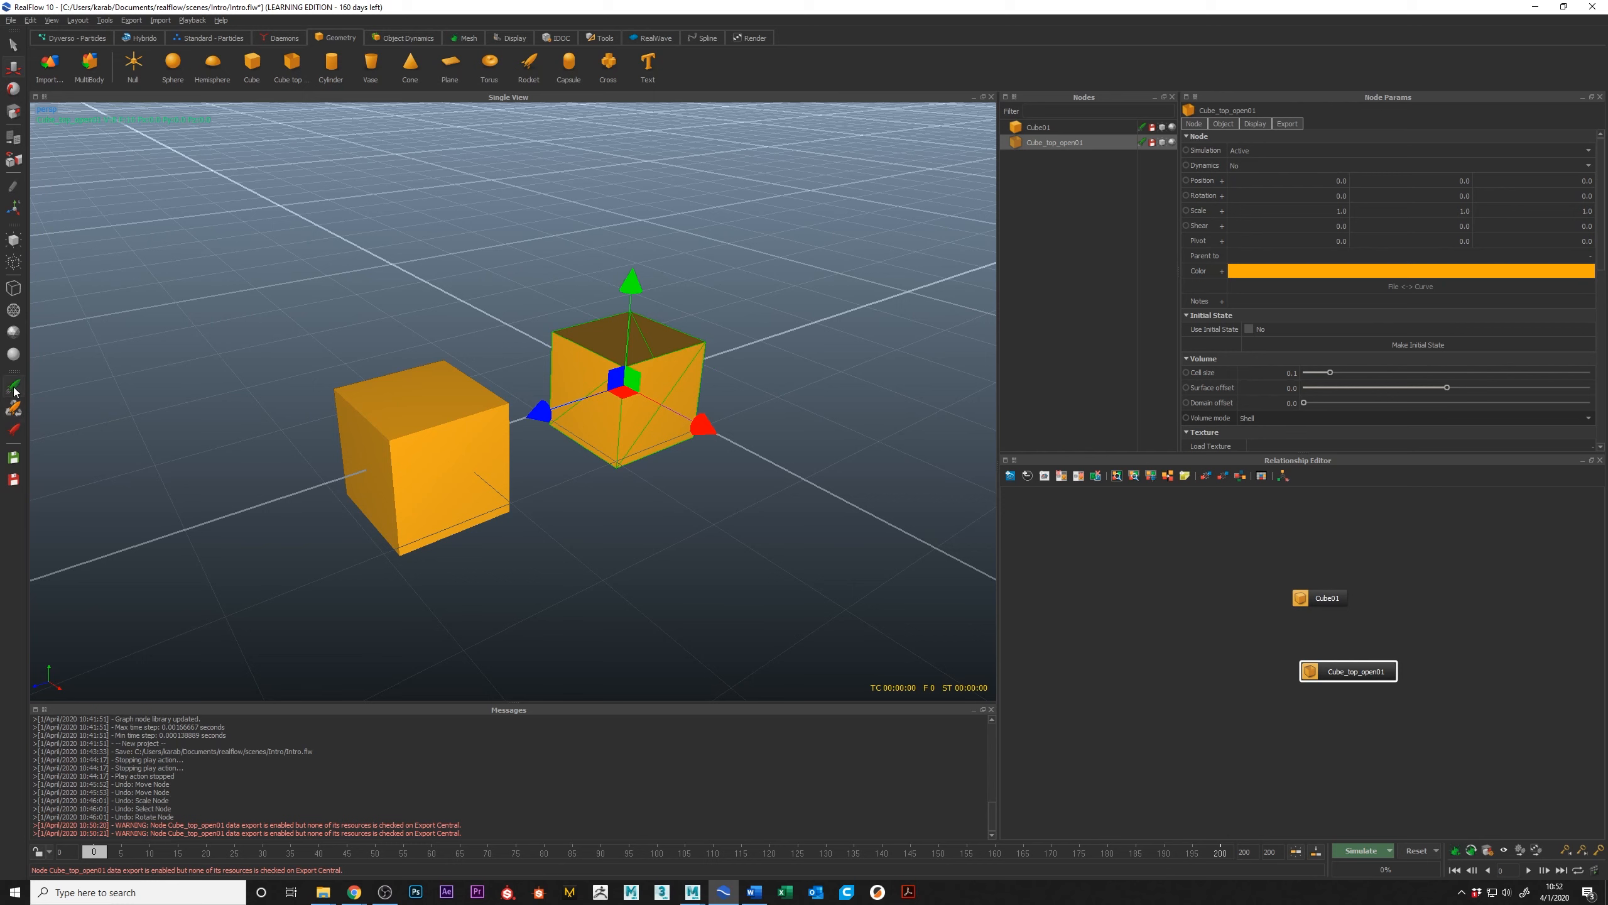
# Step: Hide and show the open-top cube, and cycle its display through wireframe and smooth shading back to flat shading
pyautogui.click(14, 408)
pyautogui.click(13, 386)
pyautogui.click(13, 264)
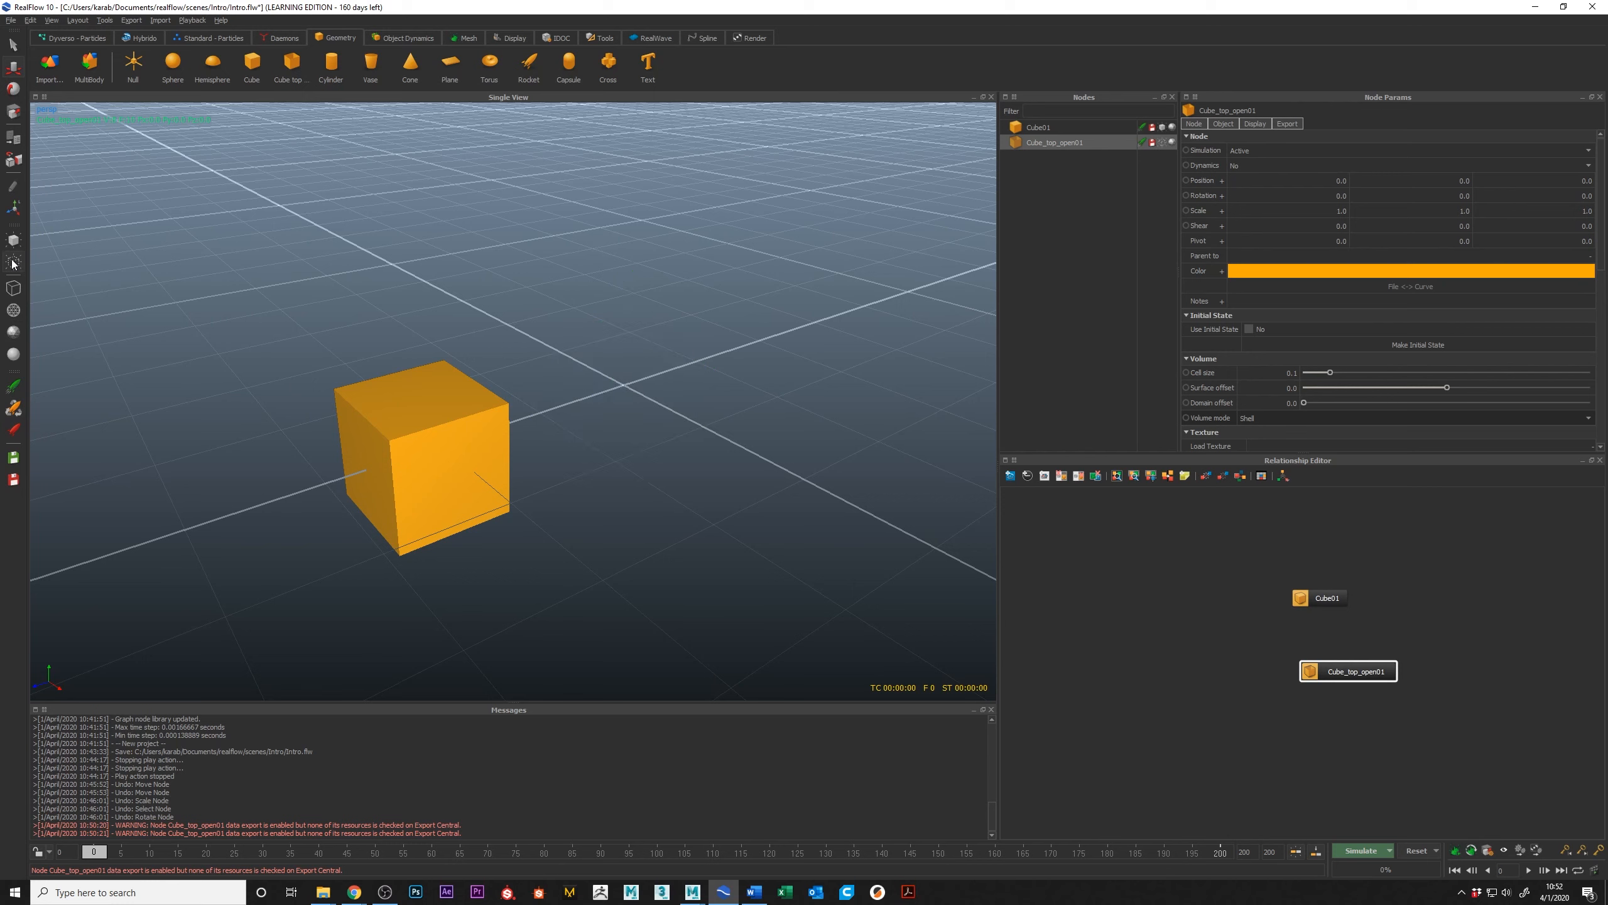
pyautogui.click(16, 242)
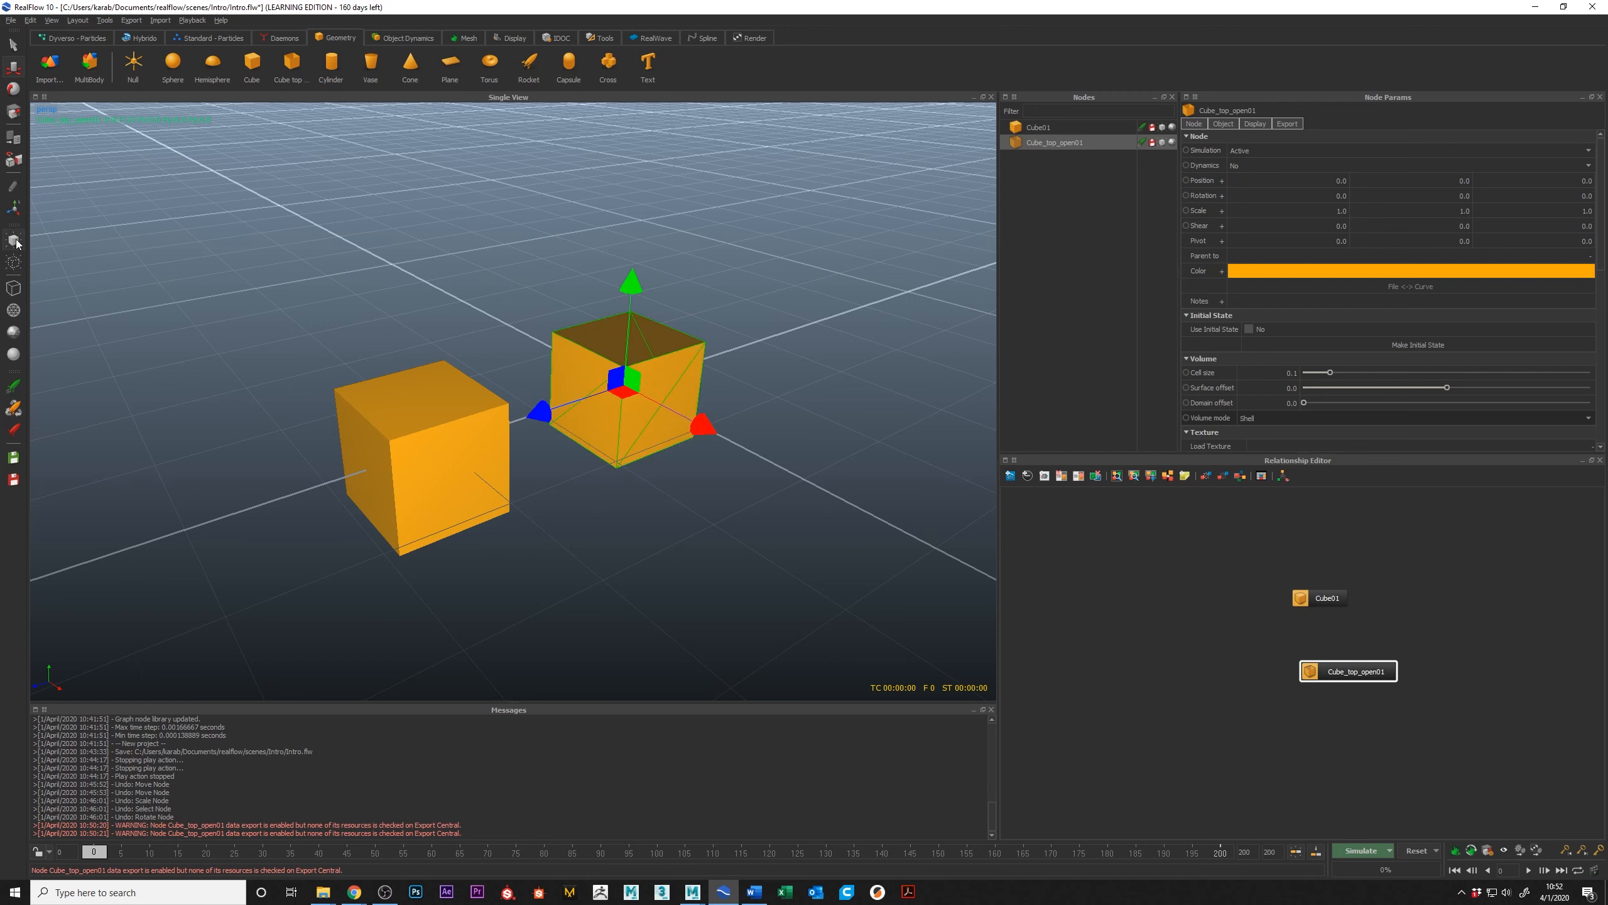
pyautogui.click(13, 288)
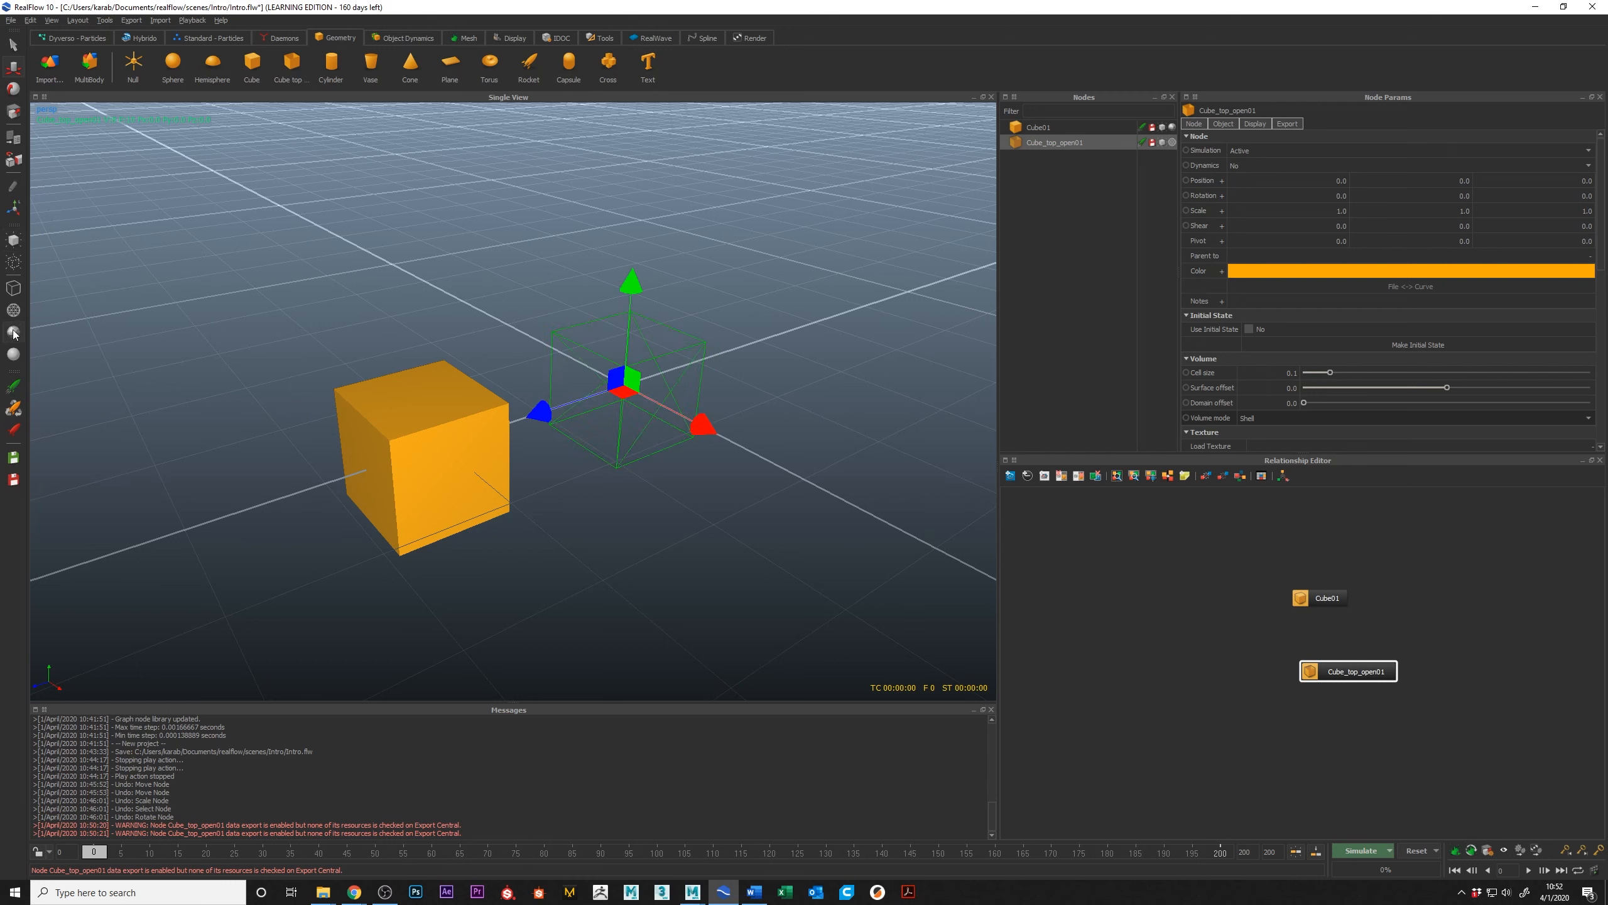
pyautogui.click(14, 332)
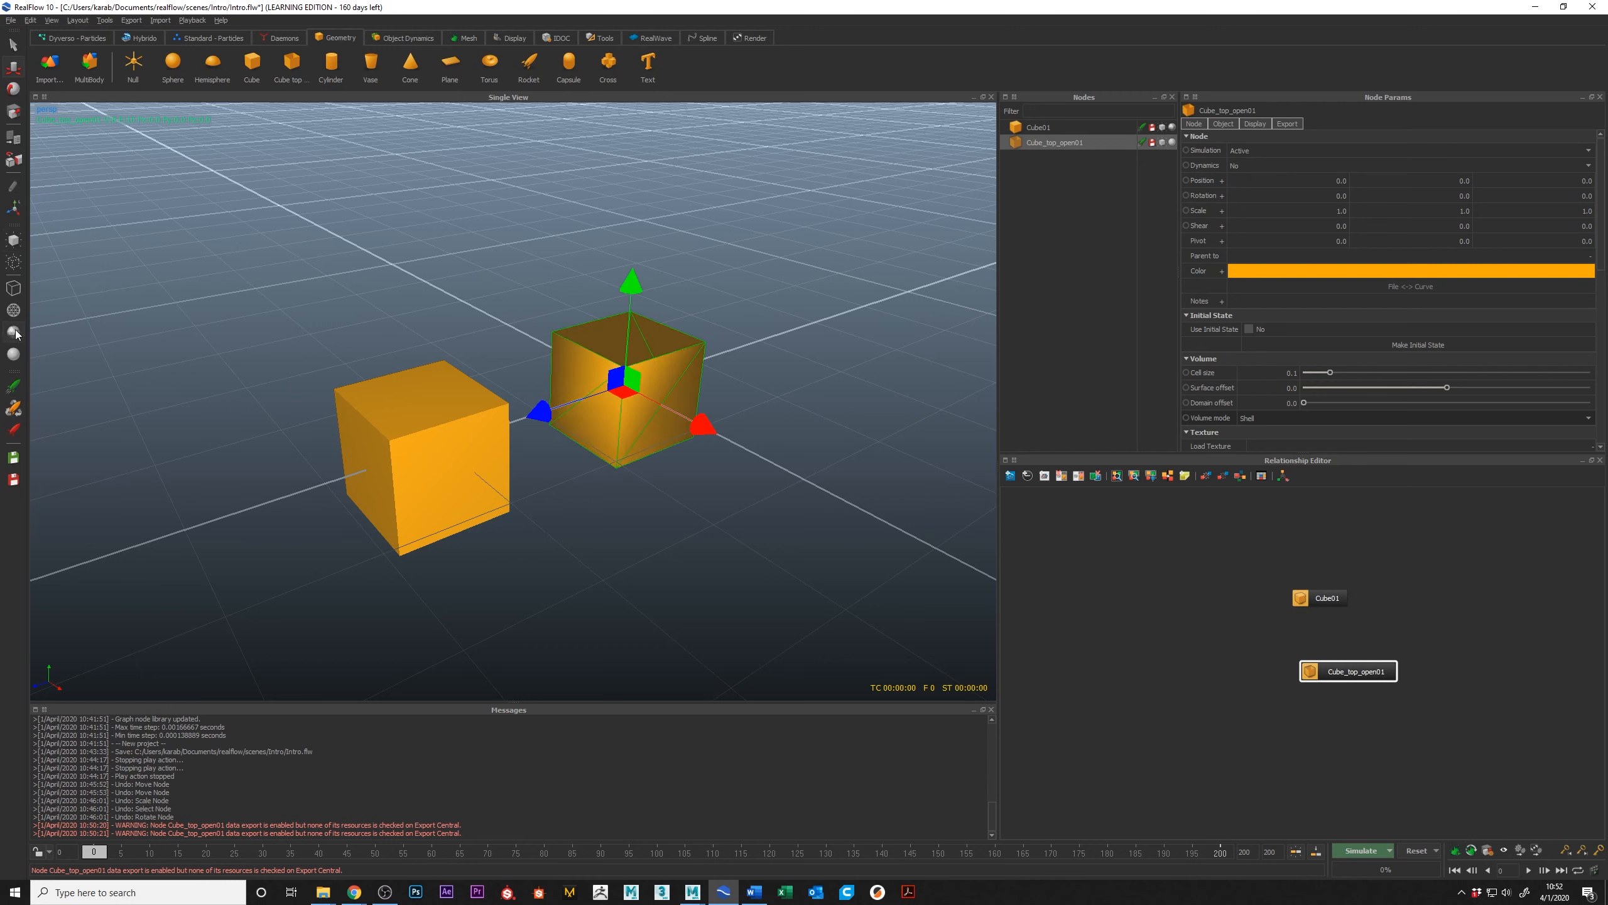
pyautogui.click(15, 333)
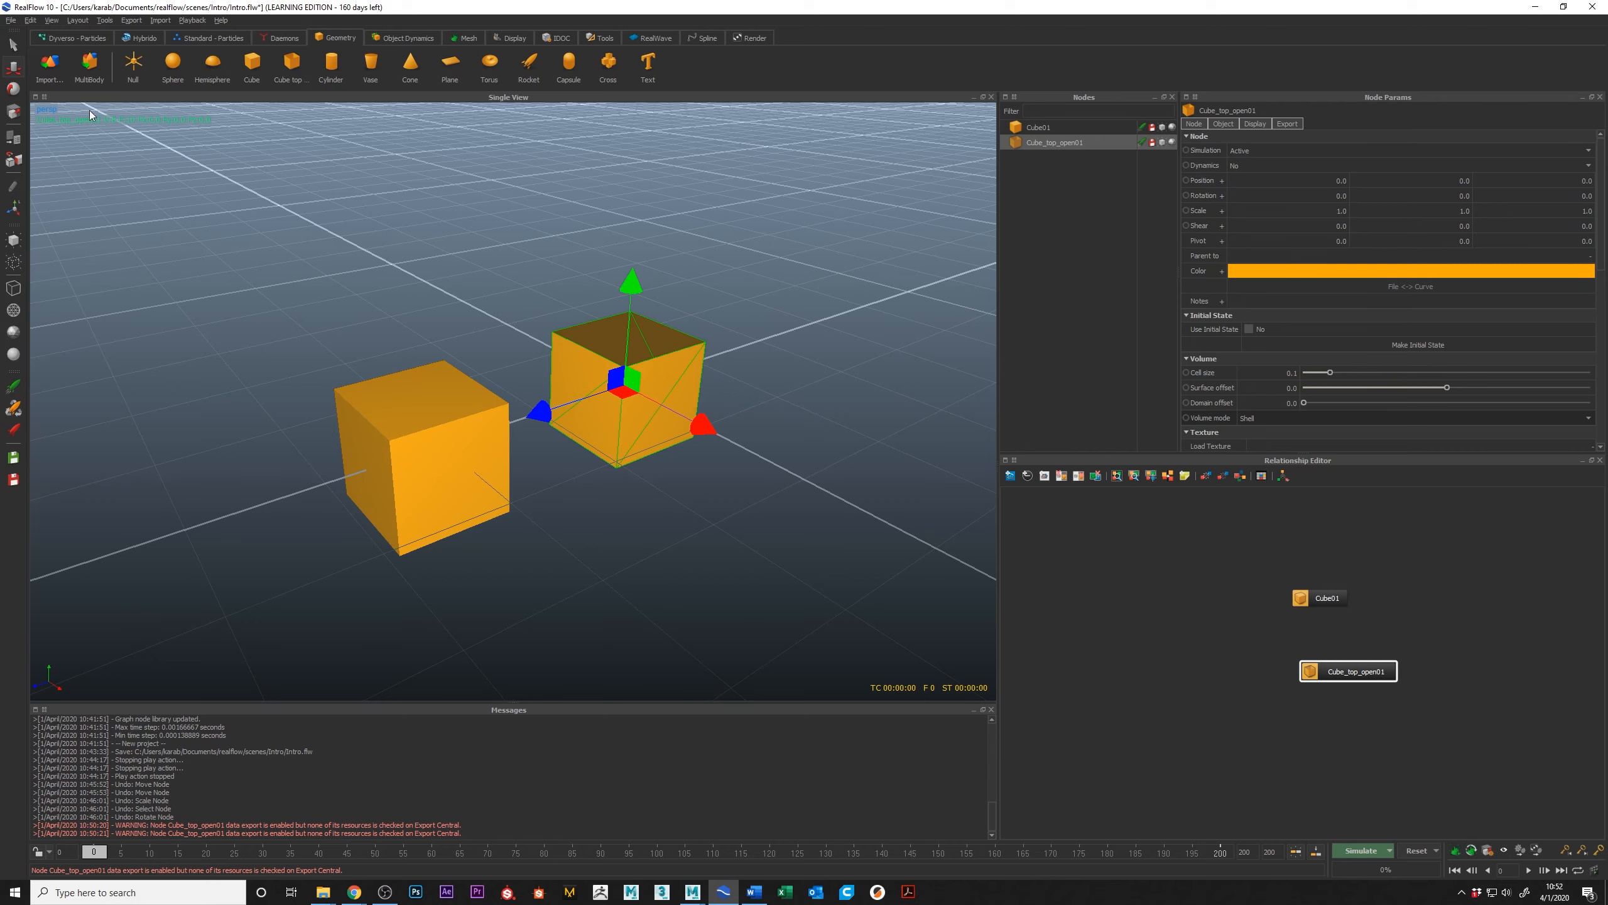
# Step: Delete the closed cube from the scene
pyautogui.keyDown('alt'); pyautogui.moveTo(792, 372); pyautogui.dragTo(762, 489); pyautogui.keyUp('alt')
pyautogui.keyDown('alt'); pyautogui.moveTo(675, 524); pyautogui.dragTo(372, 553); pyautogui.keyUp('alt')
pyautogui.moveTo(638, 499); pyautogui.dragTo(612, 555)
pyautogui.click(507, 493)
pyautogui.press('Delete')
# Step: Scale the open-top cube into a wide, shallow box of about 5.86 × 1.65 × 5.03
pyautogui.click(595, 413)
pyautogui.keyDown('alt'); pyautogui.moveTo(596, 413); pyautogui.dragTo(735, 483); pyautogui.keyUp('alt')
pyautogui.moveTo(489, 409); pyautogui.dragTo(467, 420)
pyautogui.moveTo(581, 286); pyautogui.dragTo(597, 267)
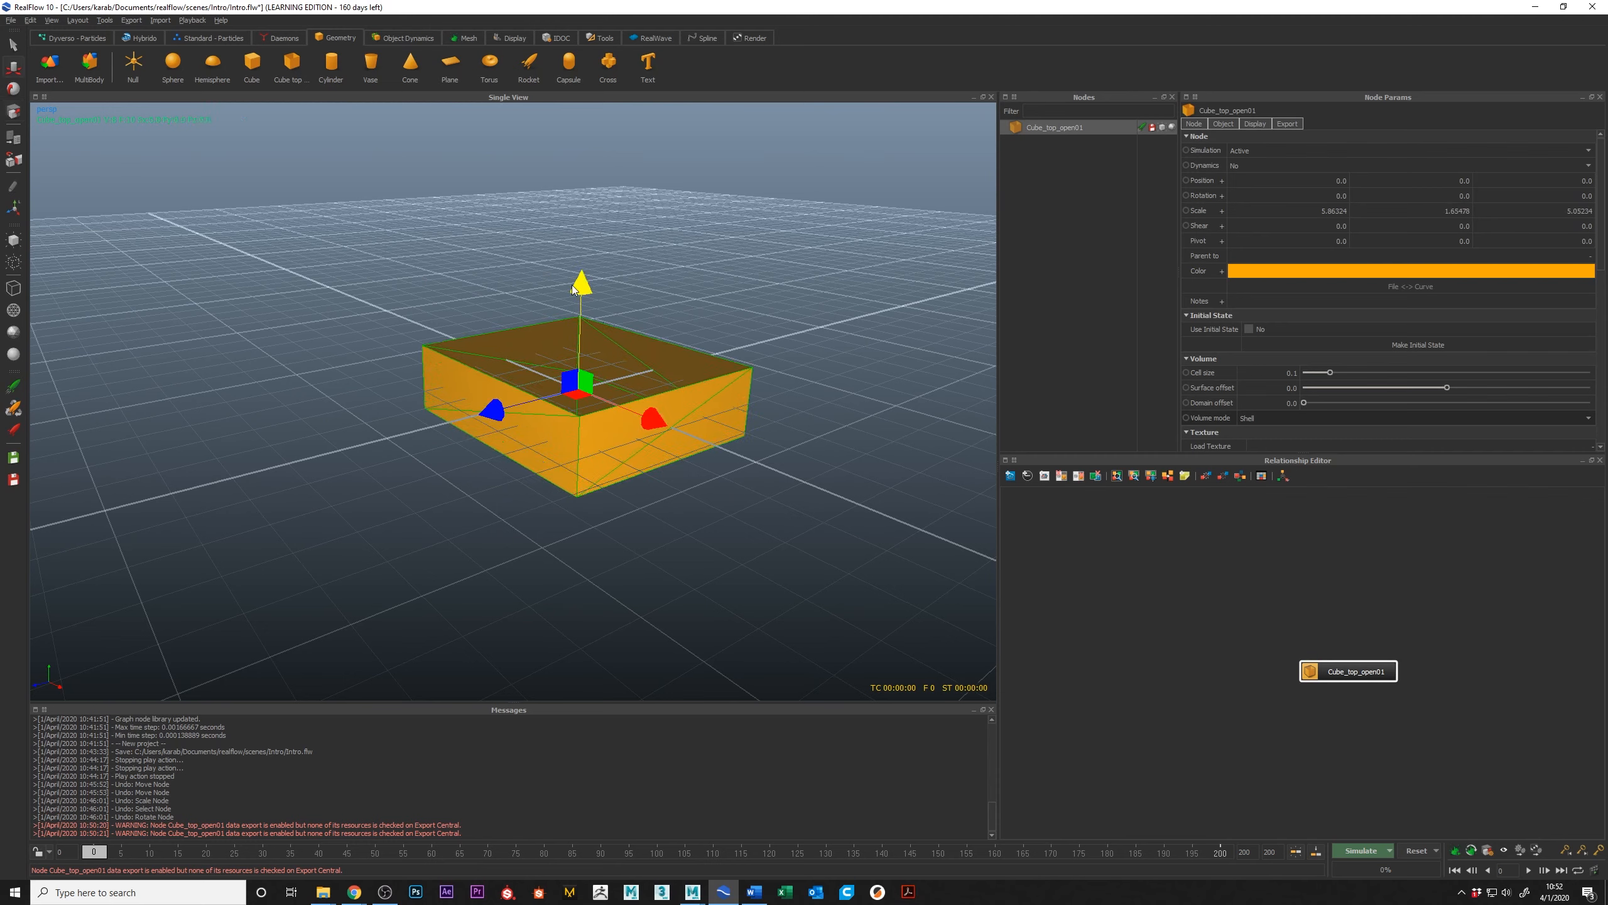
# Step: Raise the open-top box to about 0.81 in Y so its base rests on the ground plane
pyautogui.click(590, 284)
pyautogui.click(687, 376)
pyautogui.moveTo(581, 287); pyautogui.dragTo(602, 258)
pyautogui.keyDown('alt'); pyautogui.moveTo(600, 349); pyautogui.dragTo(586, 315); pyautogui.keyUp('alt')
pyautogui.press('2')
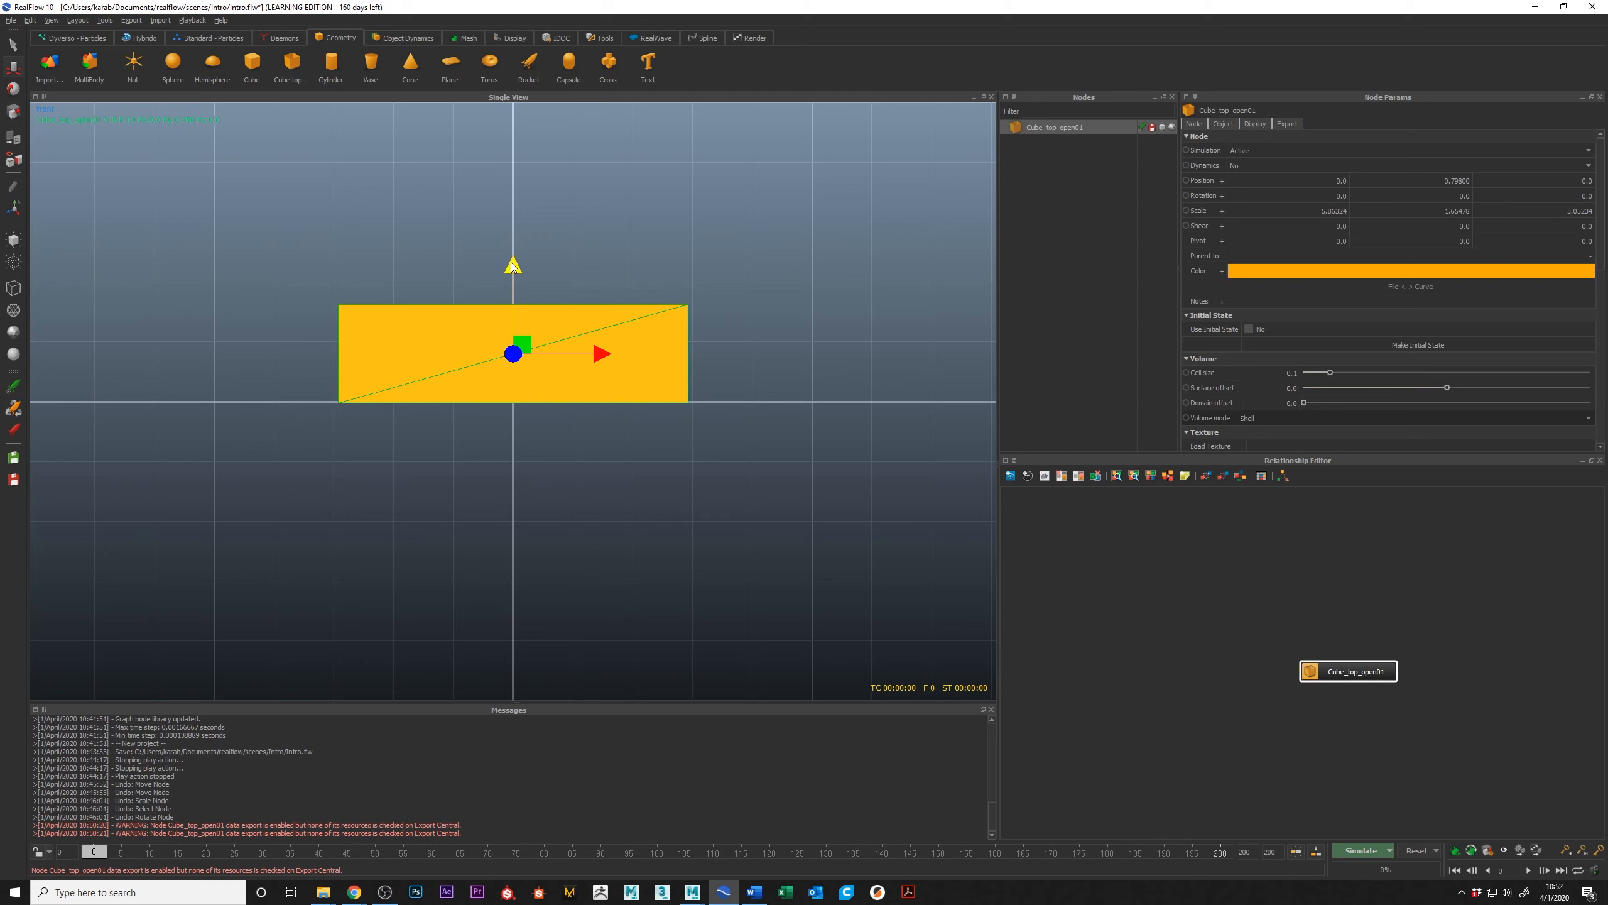
pyautogui.press('3')
pyautogui.moveTo(514, 271); pyautogui.dragTo(523, 269)
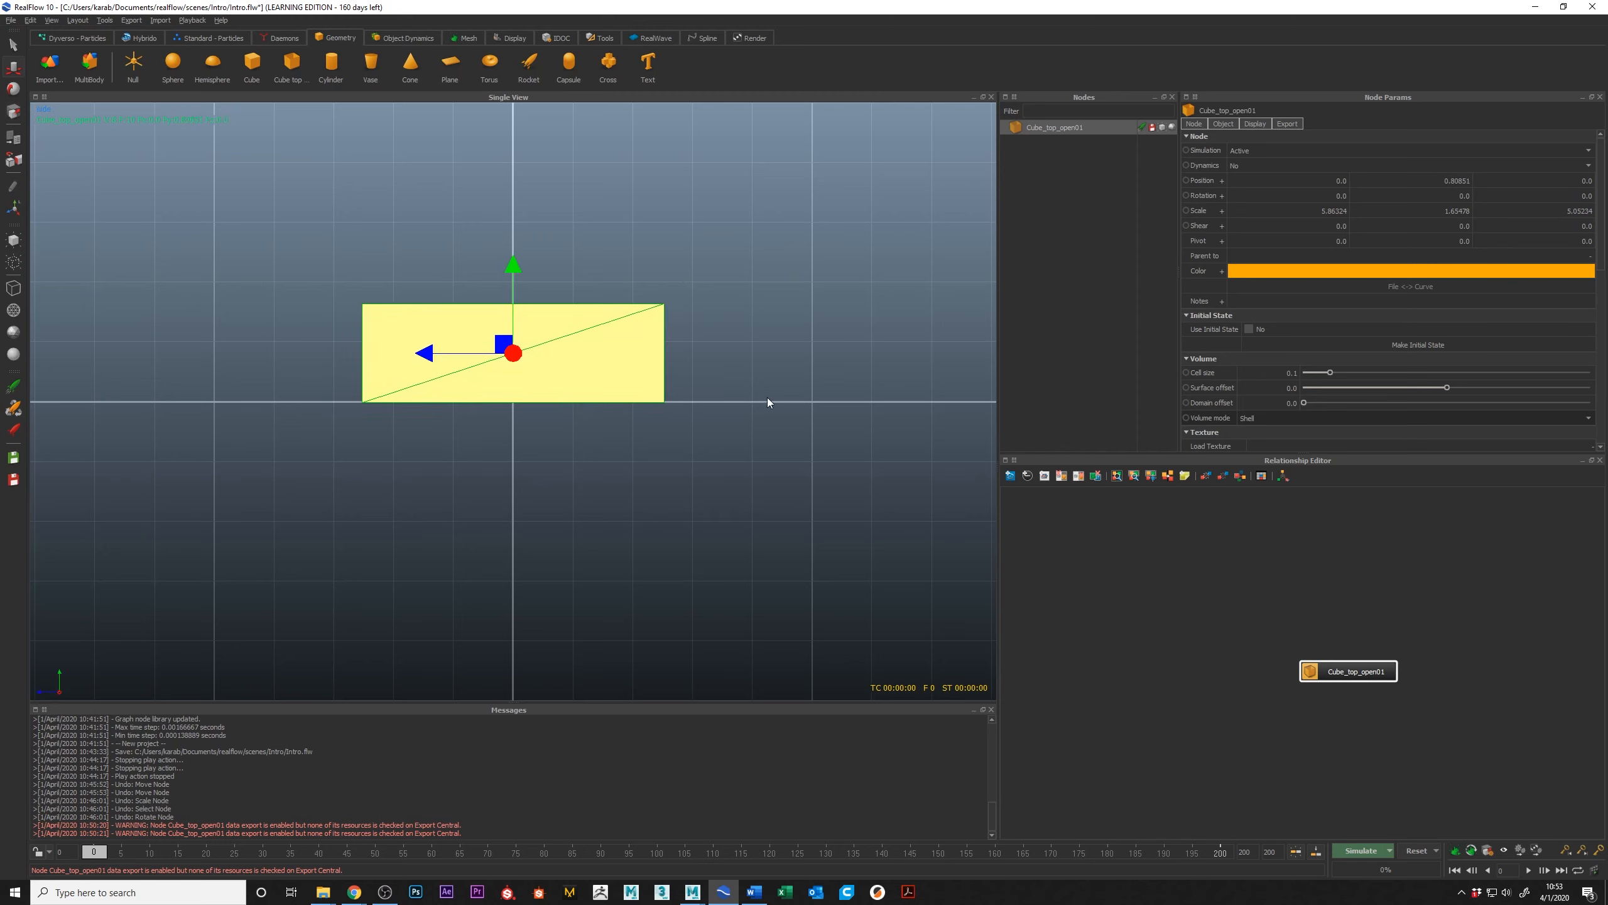
# Step: Inspect the inside and outside of the raised box from several angles in the perspective view
pyautogui.press('4')
pyautogui.keyDown('alt'); pyautogui.moveTo(557, 171); pyautogui.dragTo(673, 440); pyautogui.keyUp('alt')
pyautogui.scroll(4, 636, 315)
pyautogui.keyDown('alt'); pyautogui.moveTo(656, 382); pyautogui.dragTo(789, 518); pyautogui.keyUp('alt')
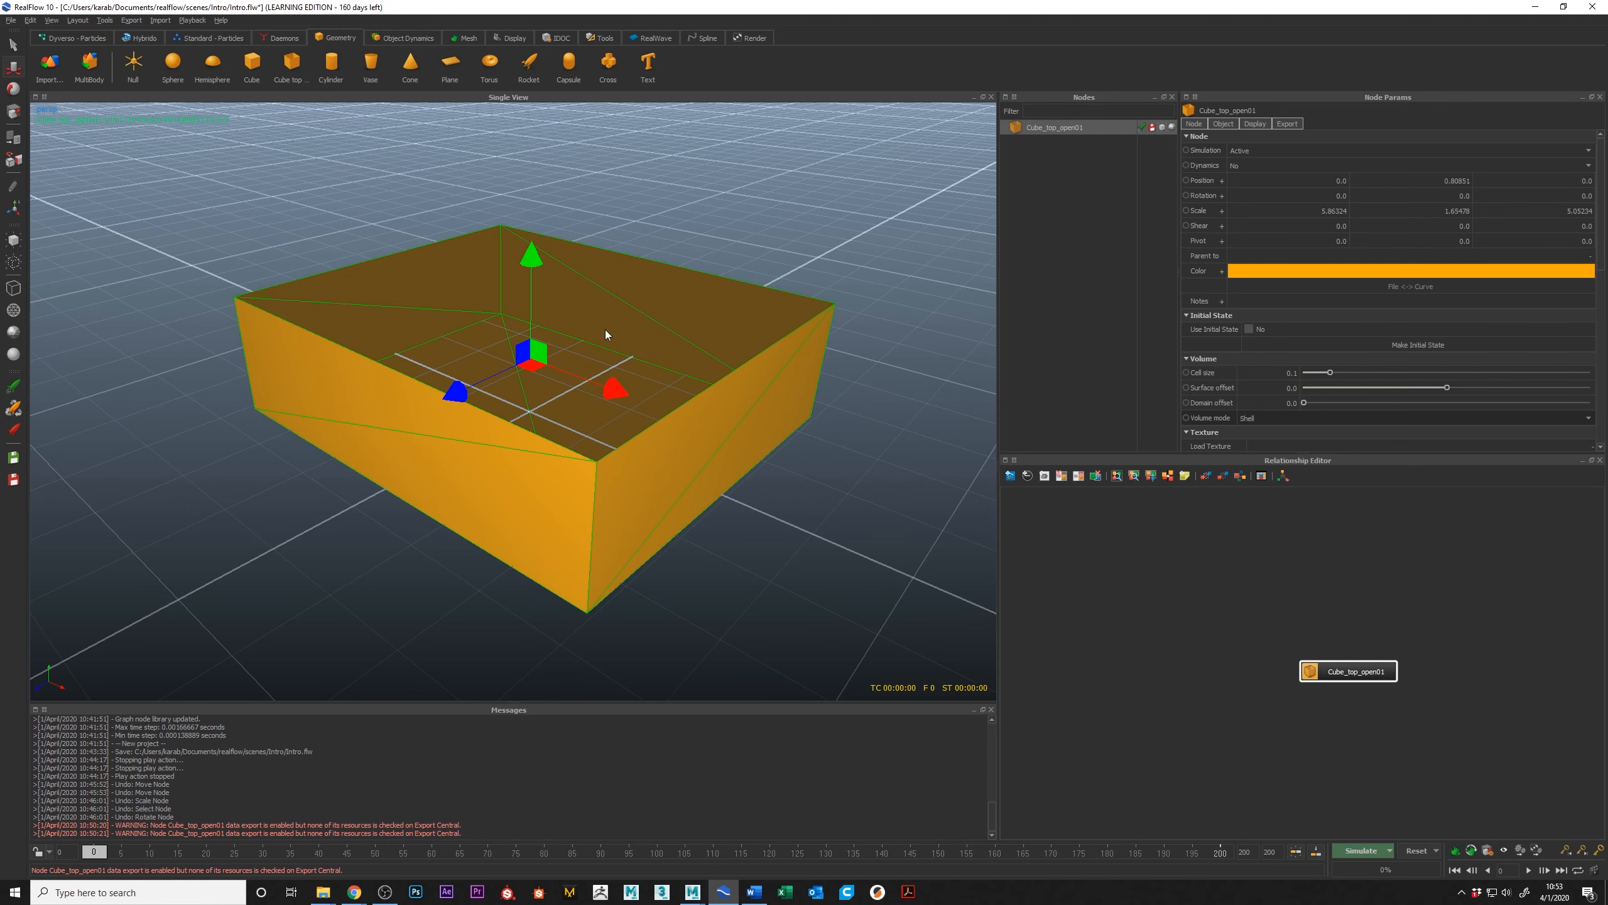
pyautogui.keyDown('alt'); pyautogui.moveTo(607, 332); pyautogui.dragTo(616, 366); pyautogui.keyUp('alt')
pyautogui.keyDown('alt'); pyautogui.moveTo(625, 431); pyautogui.dragTo(661, 311); pyautogui.keyUp('alt')
pyautogui.keyDown('alt'); pyautogui.moveTo(535, 347); pyautogui.dragTo(543, 352); pyautogui.keyUp('alt')
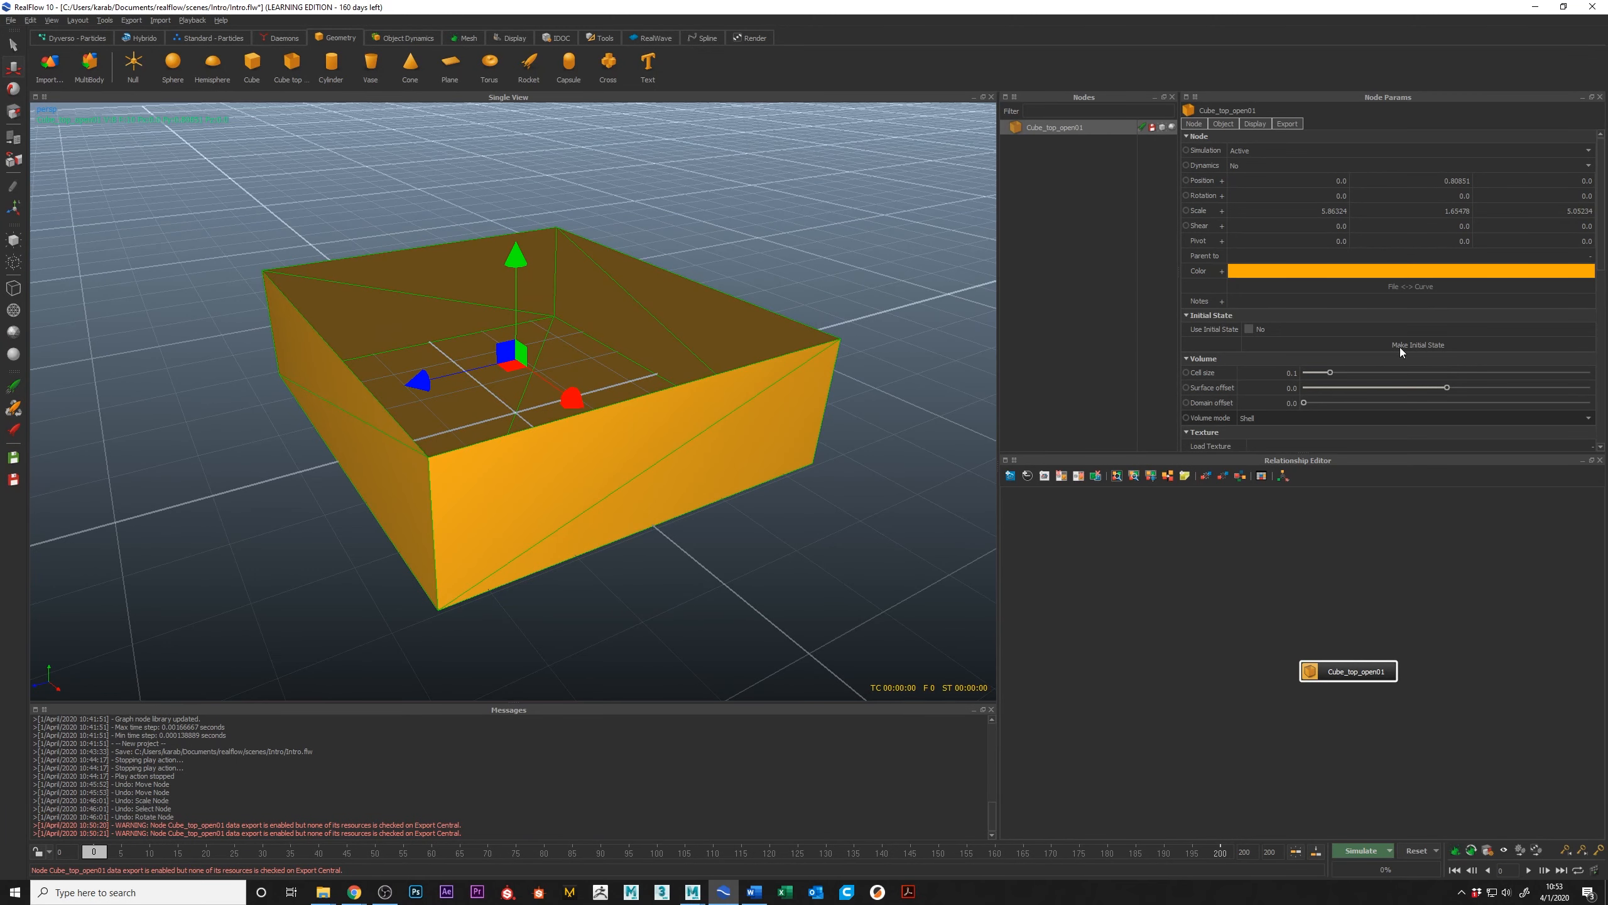
# Step: Set the open-top box's normal facing to Reversed
pyautogui.scroll(-3, 1387, 274)
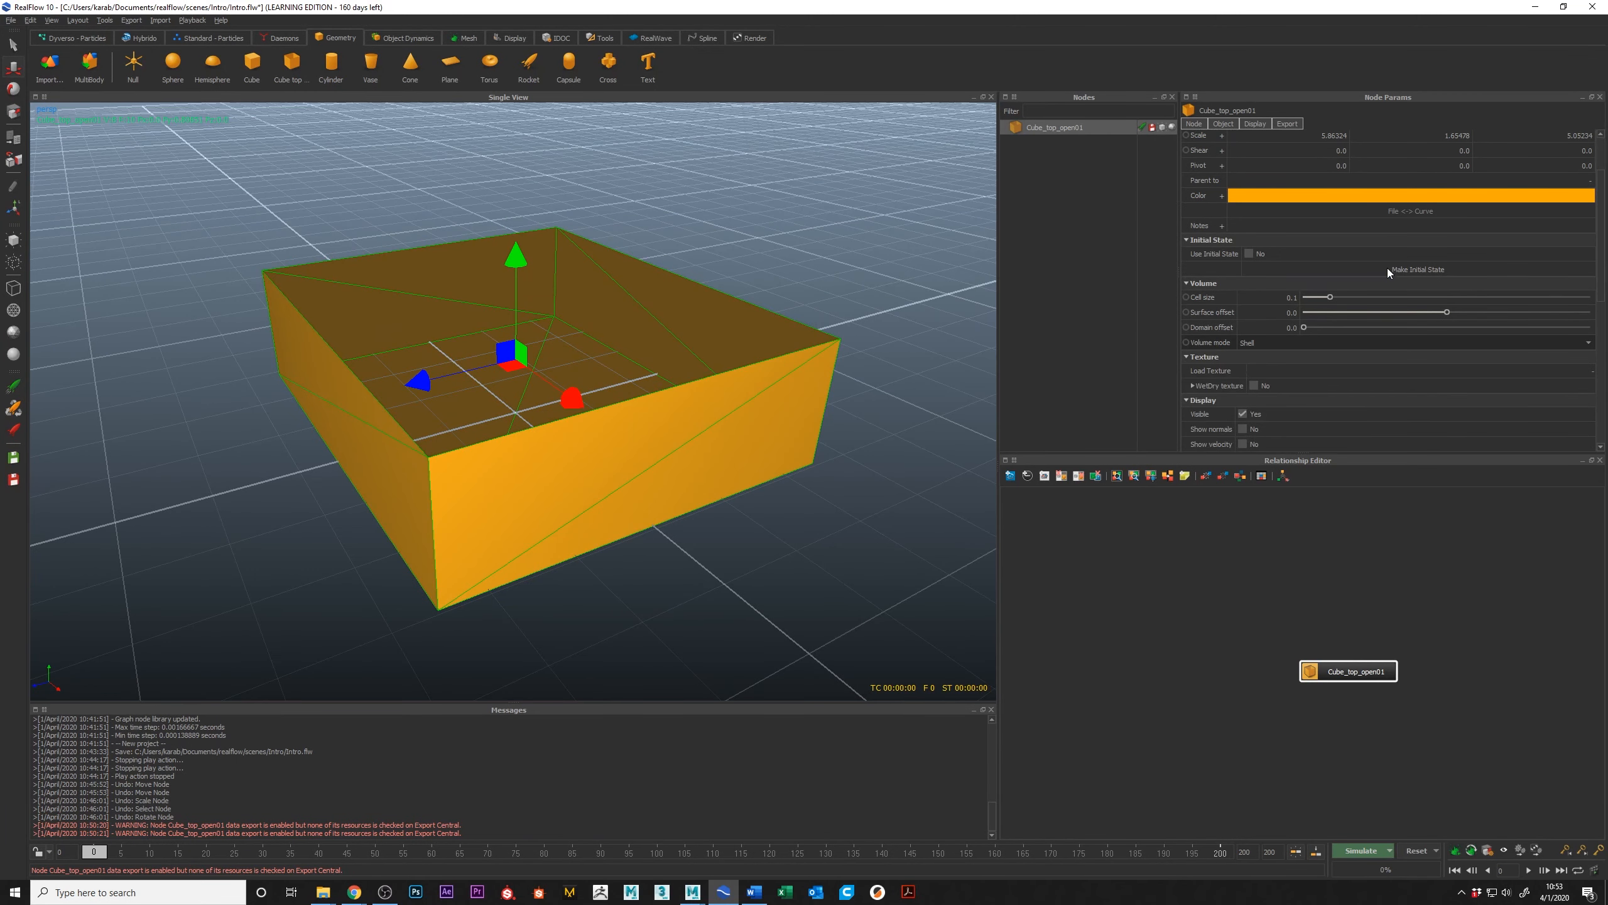
pyautogui.scroll(-2, 1392, 271)
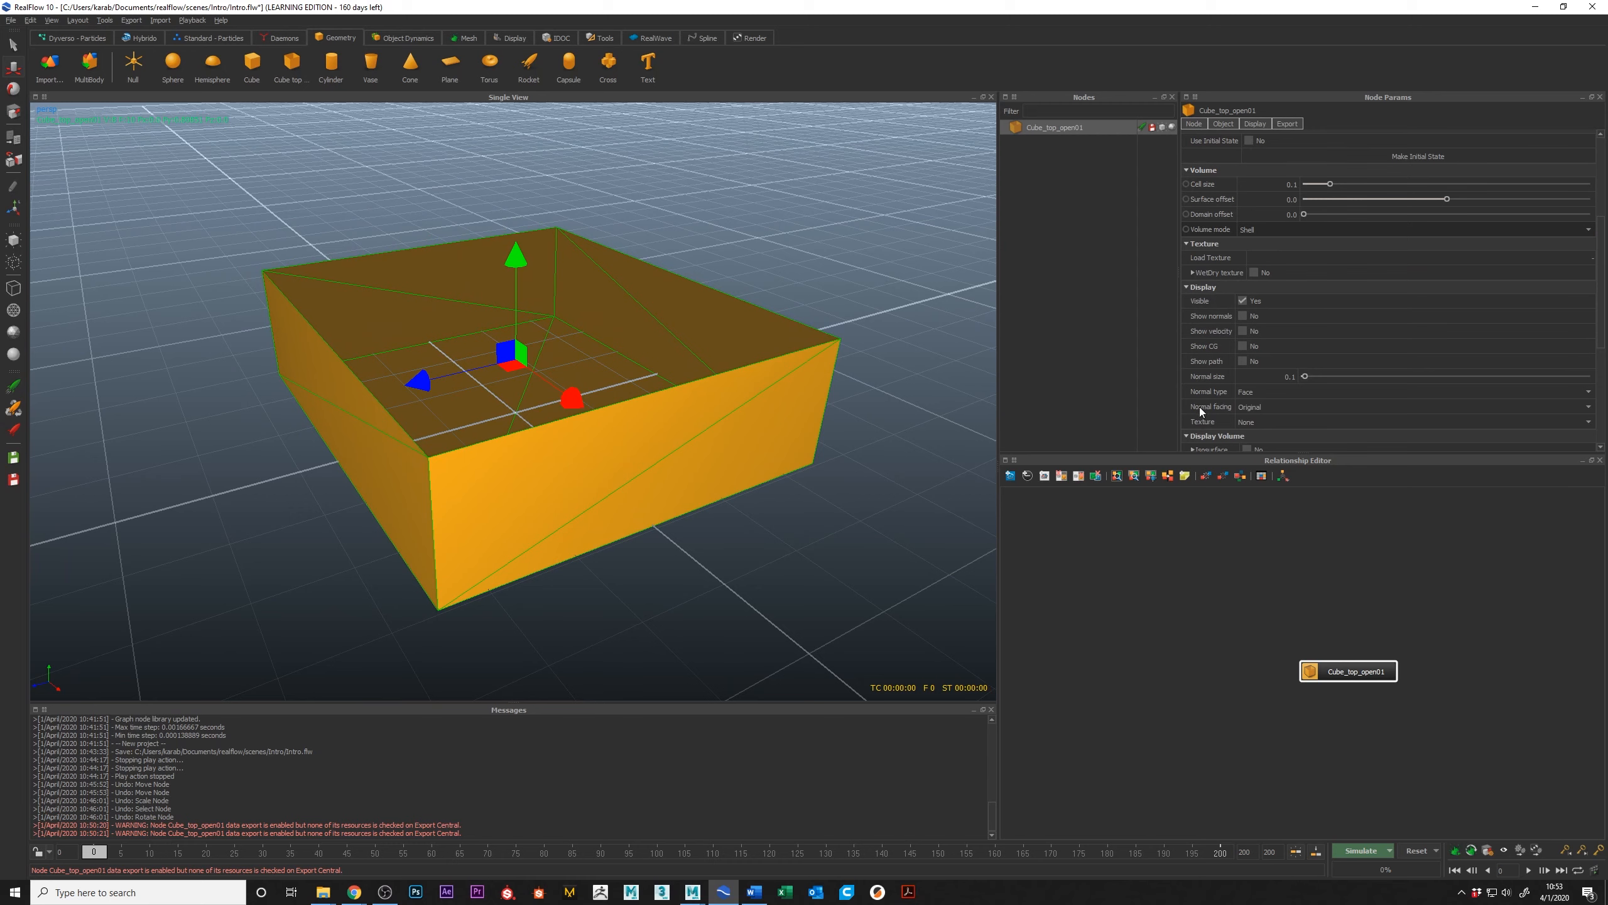
pyautogui.click(1264, 409)
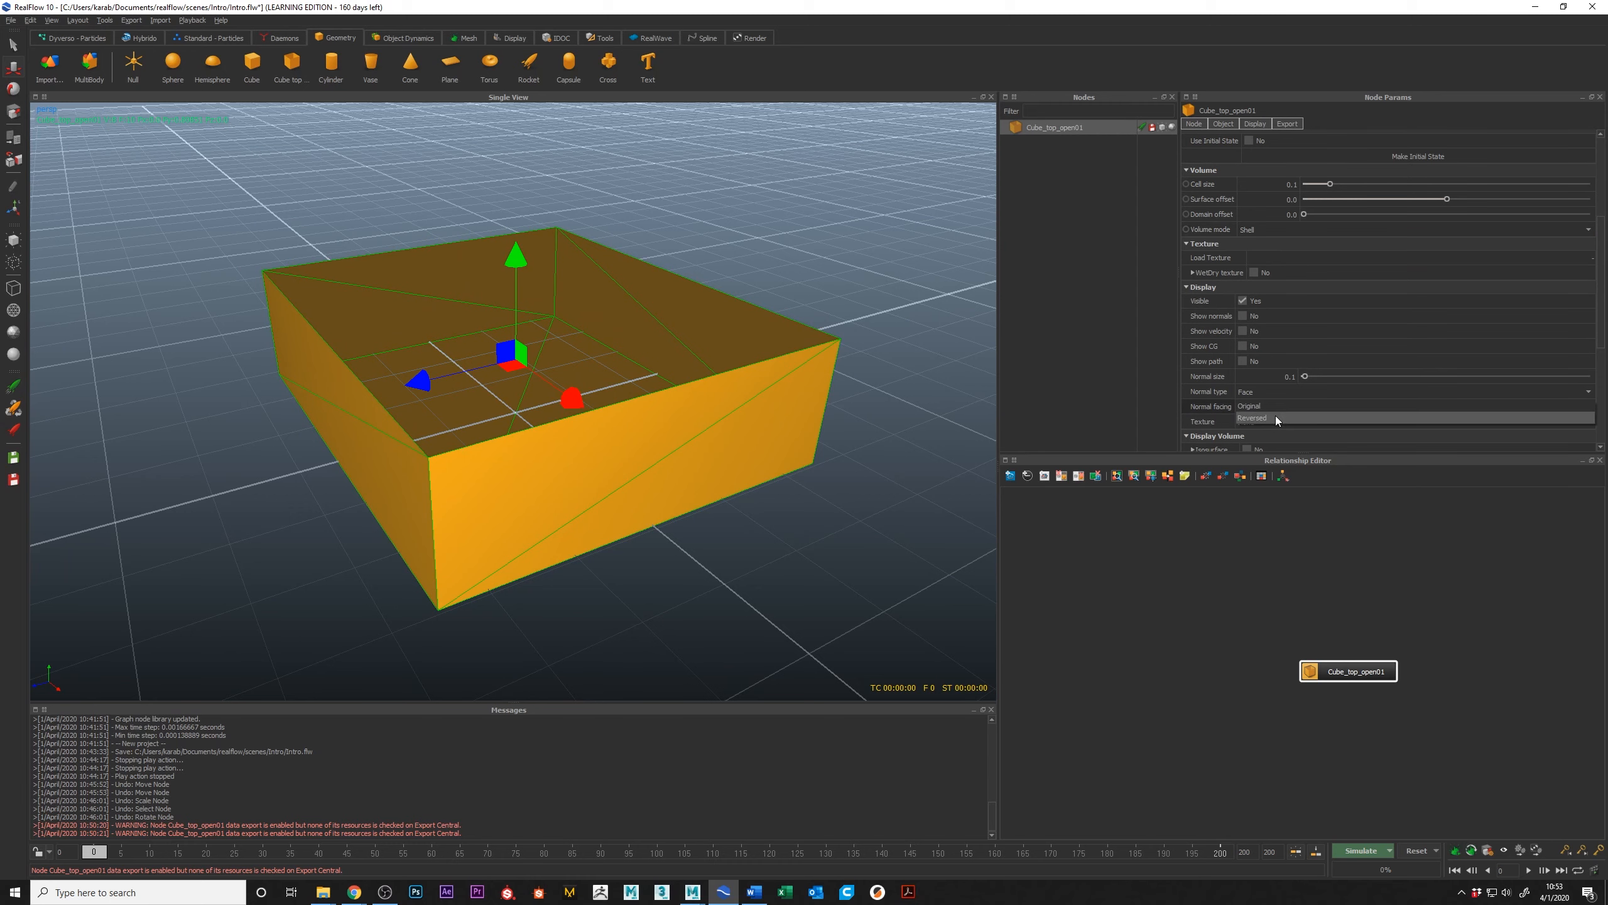
pyautogui.click(1280, 422)
pyautogui.keyDown('alt'); pyautogui.moveTo(737, 463); pyautogui.dragTo(743, 464); pyautogui.keyUp('alt')
pyautogui.keyDown('alt'); pyautogui.moveTo(634, 398); pyautogui.dragTo(593, 280); pyautogui.keyUp('alt')
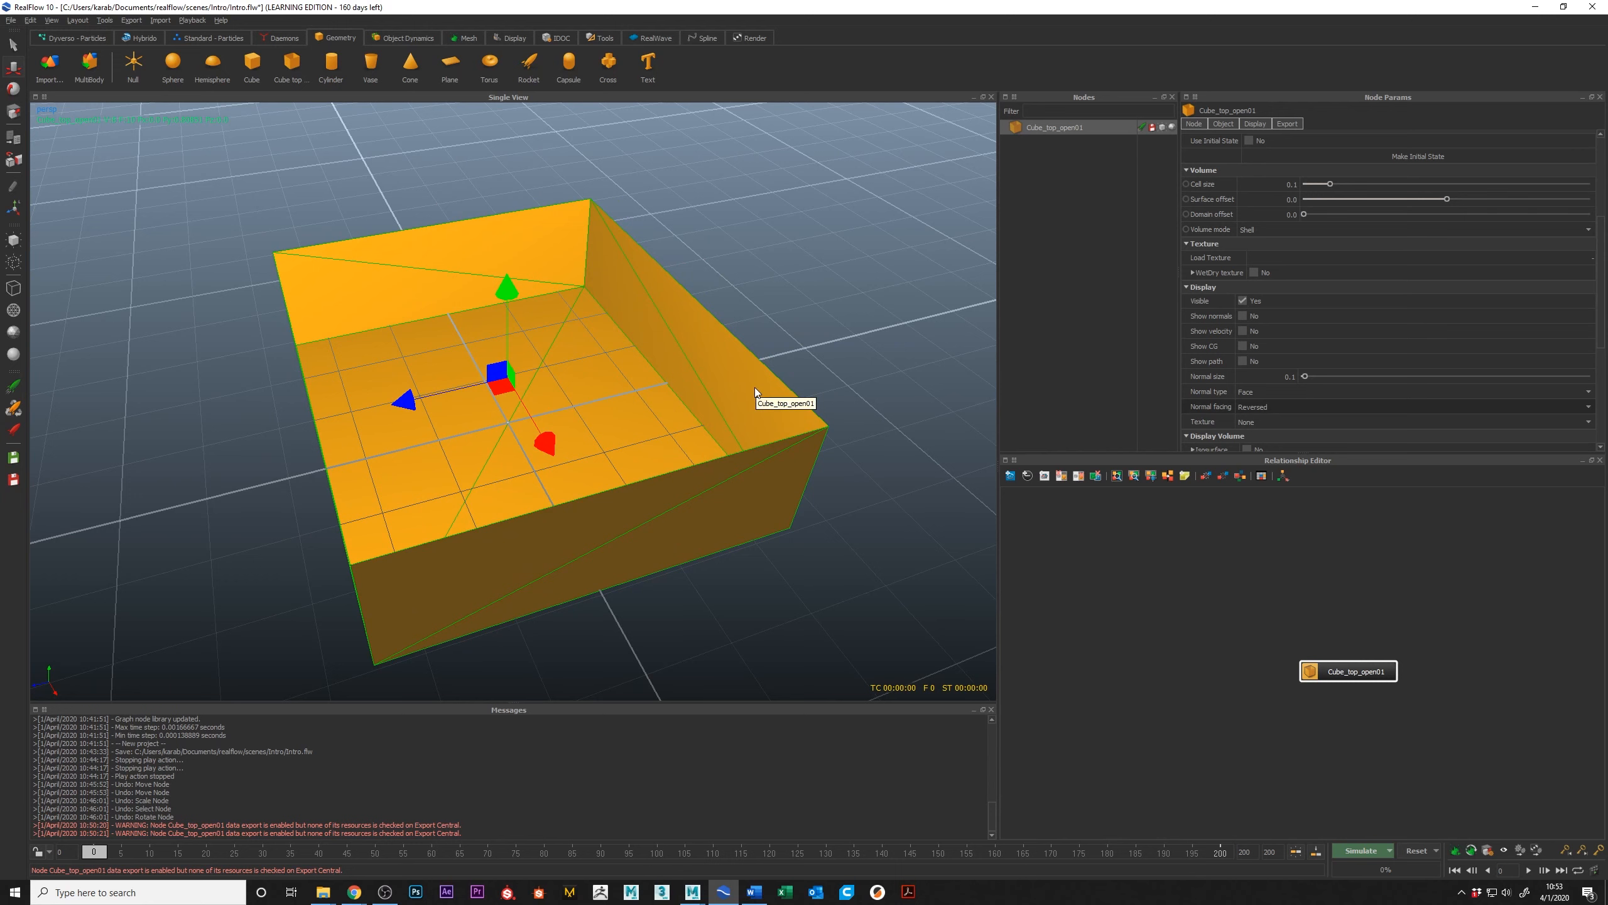
# Step: Deselect the open-top box and hide the viewport grid
pyautogui.keyDown('alt'); pyautogui.moveTo(491, 267); pyautogui.dragTo(527, 273); pyautogui.keyUp('alt')
pyautogui.keyDown('alt'); pyautogui.moveTo(737, 319); pyautogui.dragTo(689, 310); pyautogui.keyUp('alt')
pyautogui.click(794, 254)
pyautogui.keyDown('alt'); pyautogui.moveTo(525, 342); pyautogui.dragTo(632, 317); pyautogui.keyUp('alt')
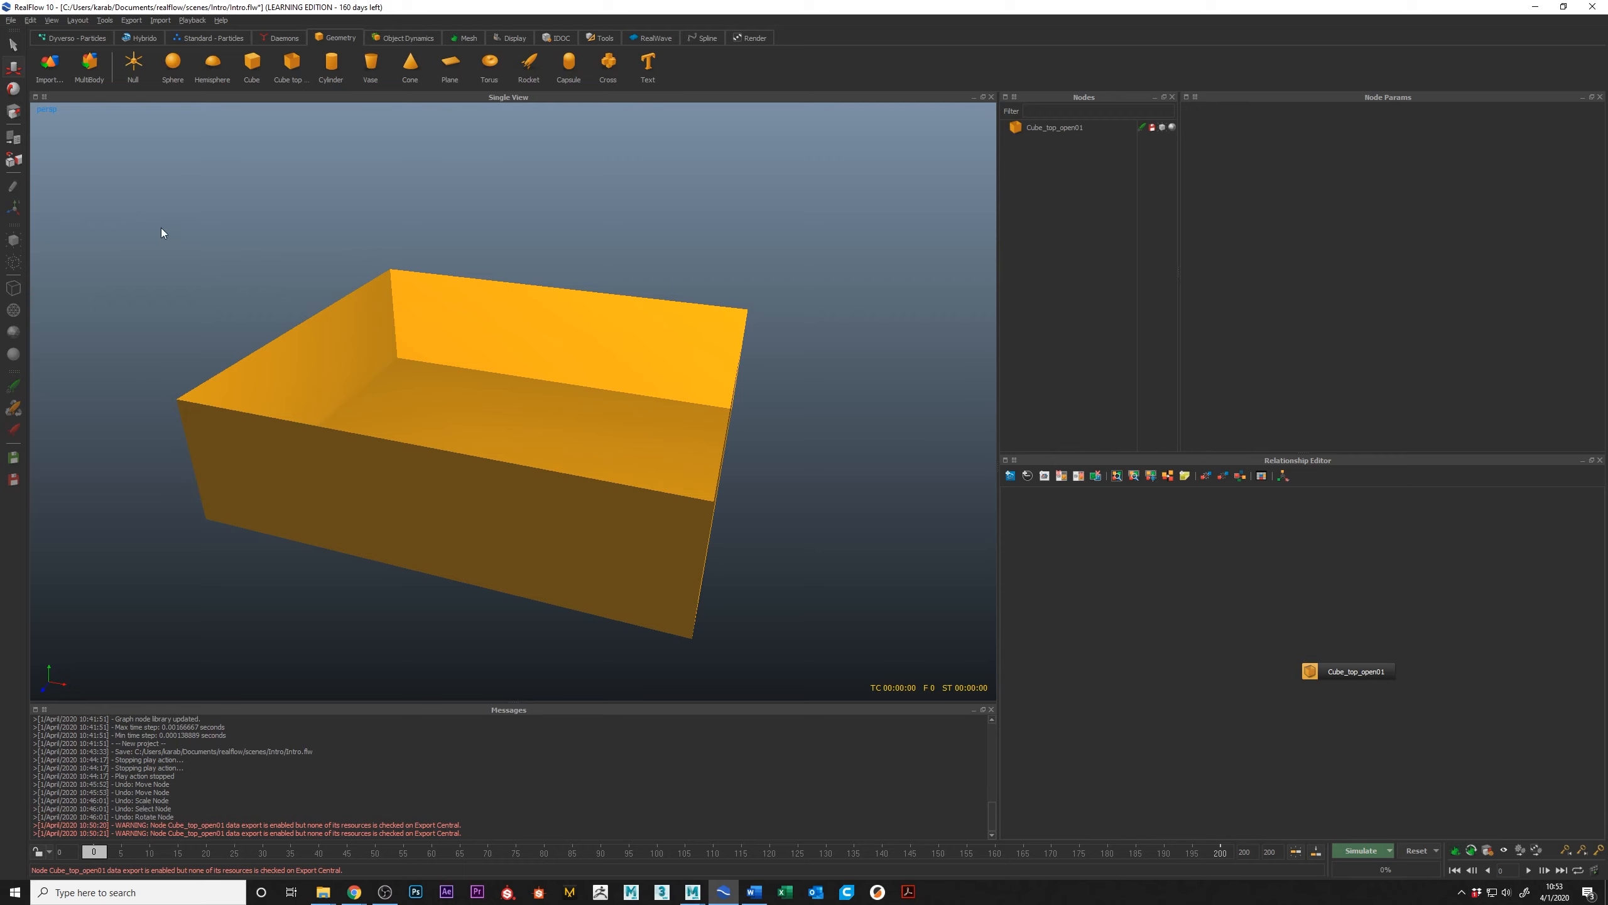
# Step: Browse the available Standard, Hybrido and Dyverso particle tools
pyautogui.click(214, 39)
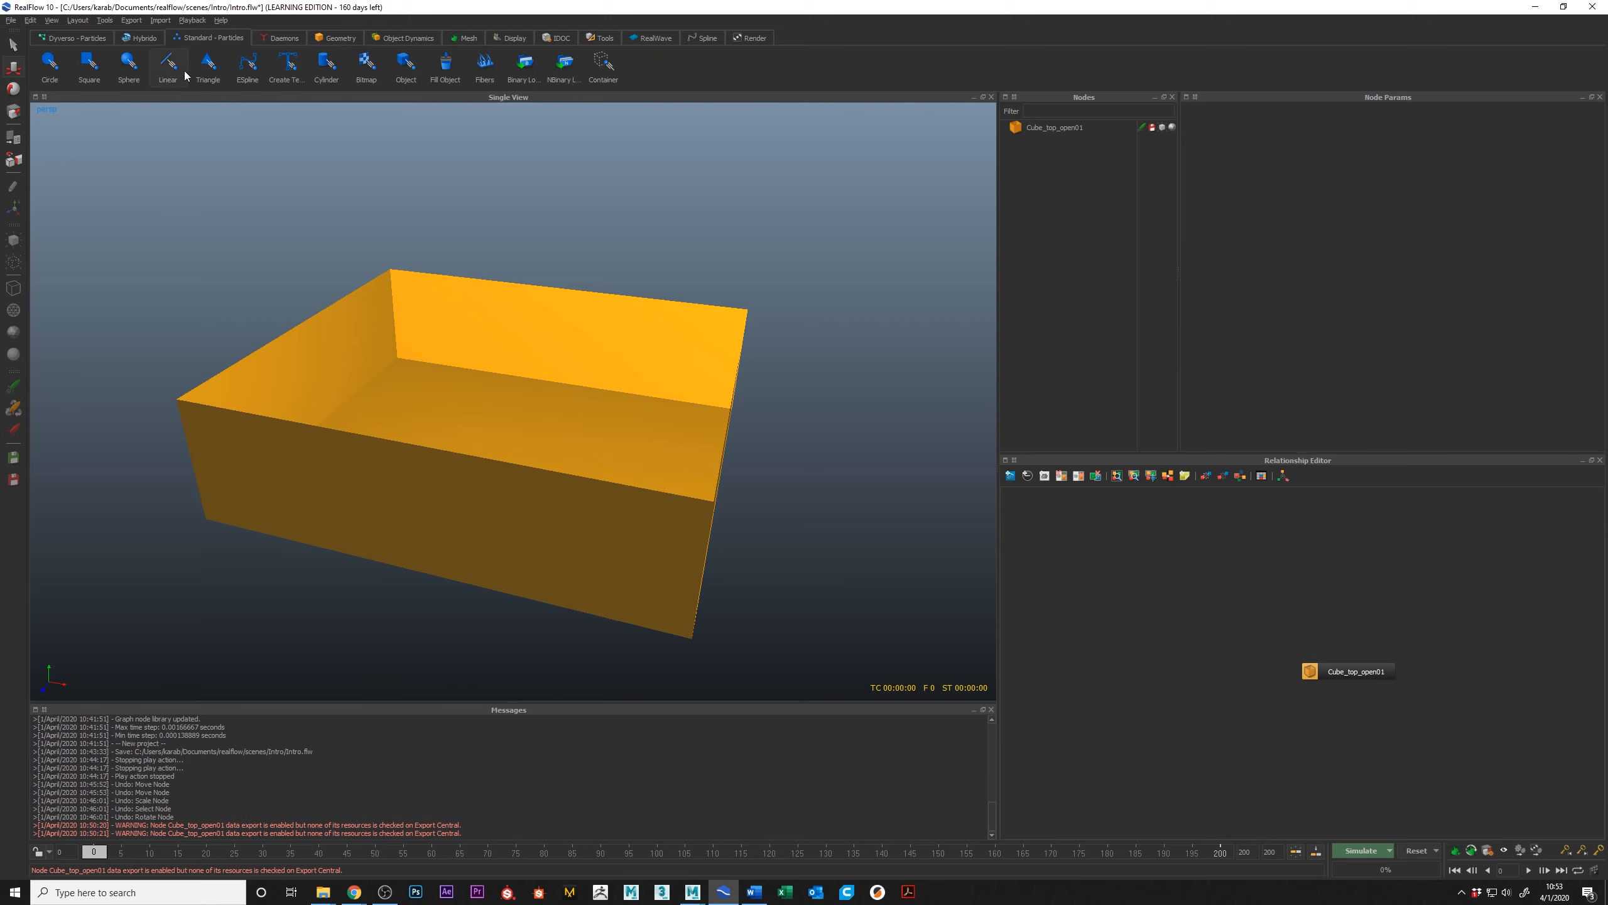
pyautogui.click(143, 38)
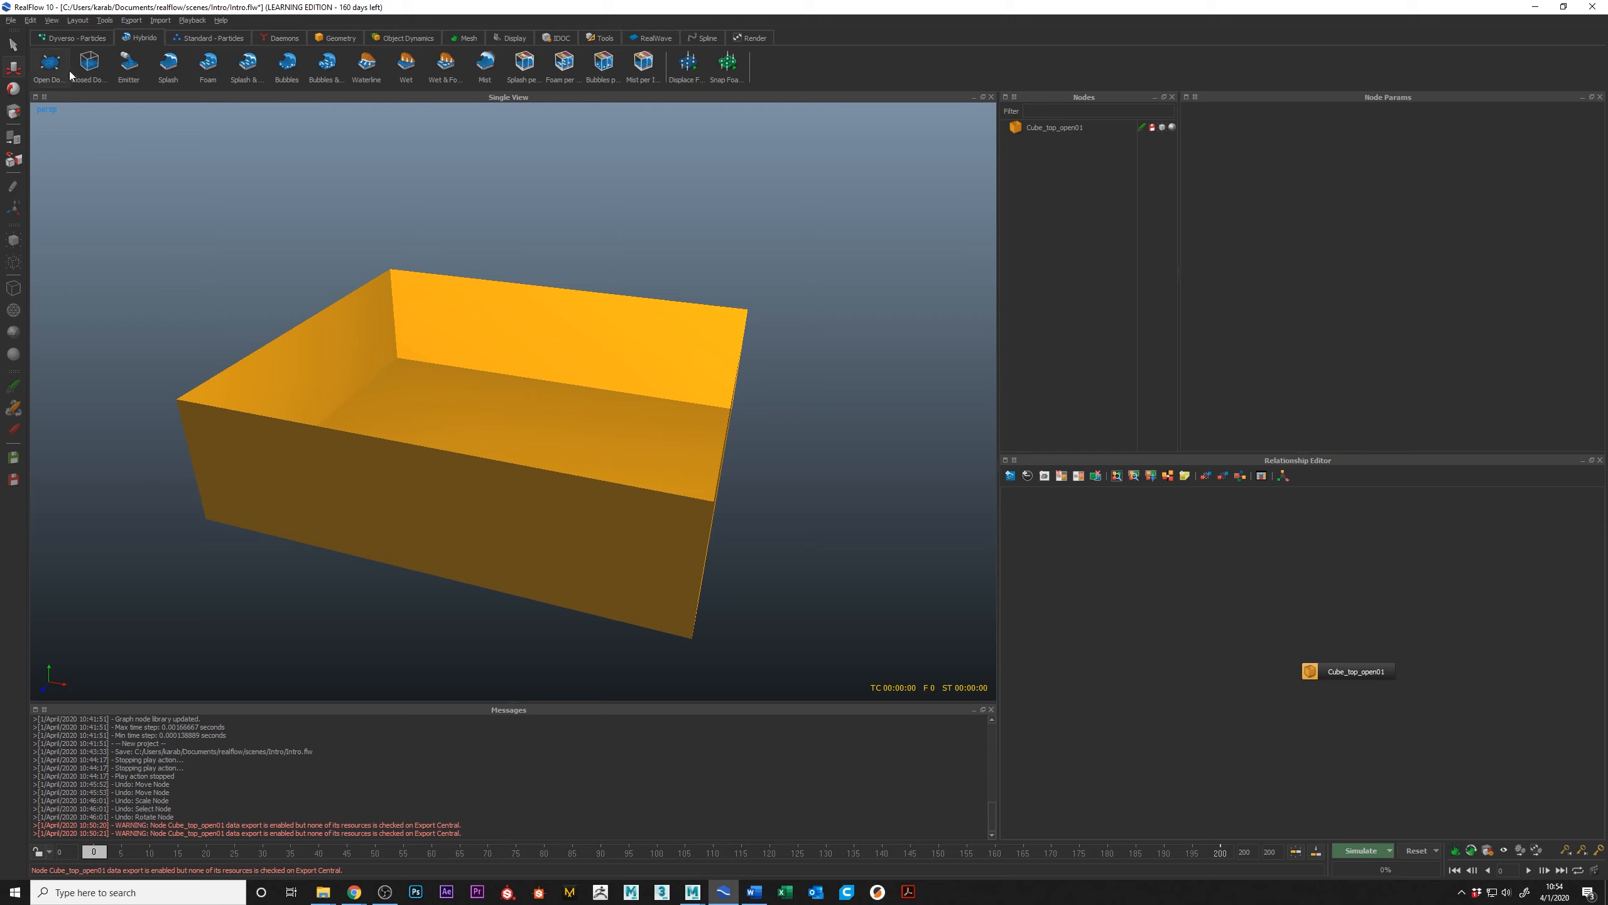
pyautogui.click(79, 38)
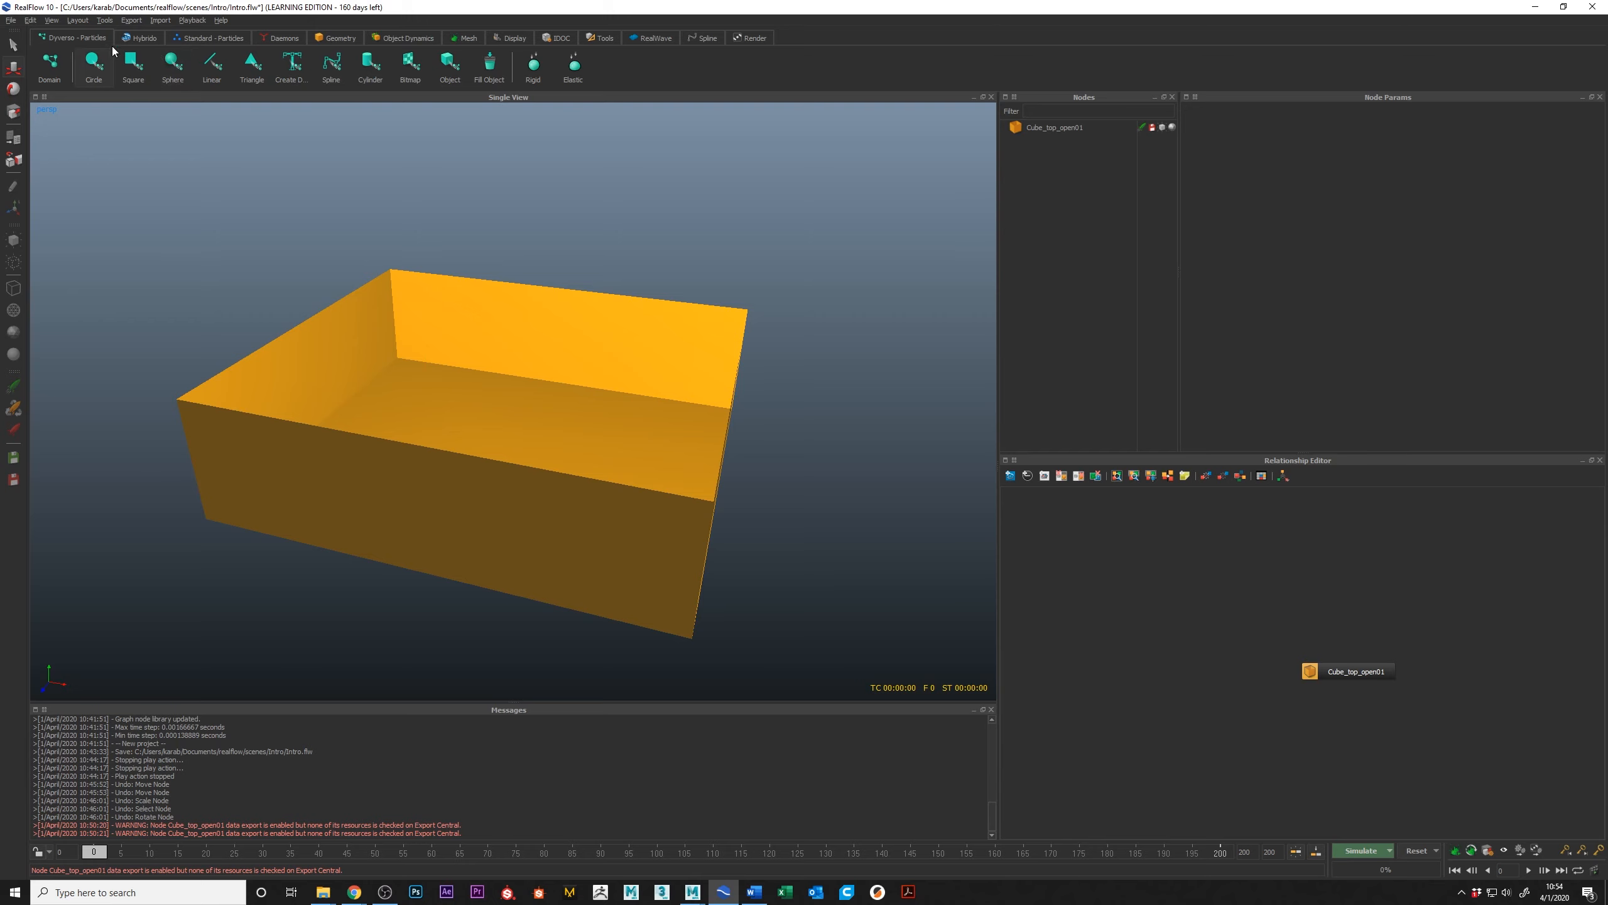
# Step: Add a Standard circle emitter and raise it to about 3.33 in Y above the open-top box
pyautogui.click(199, 40)
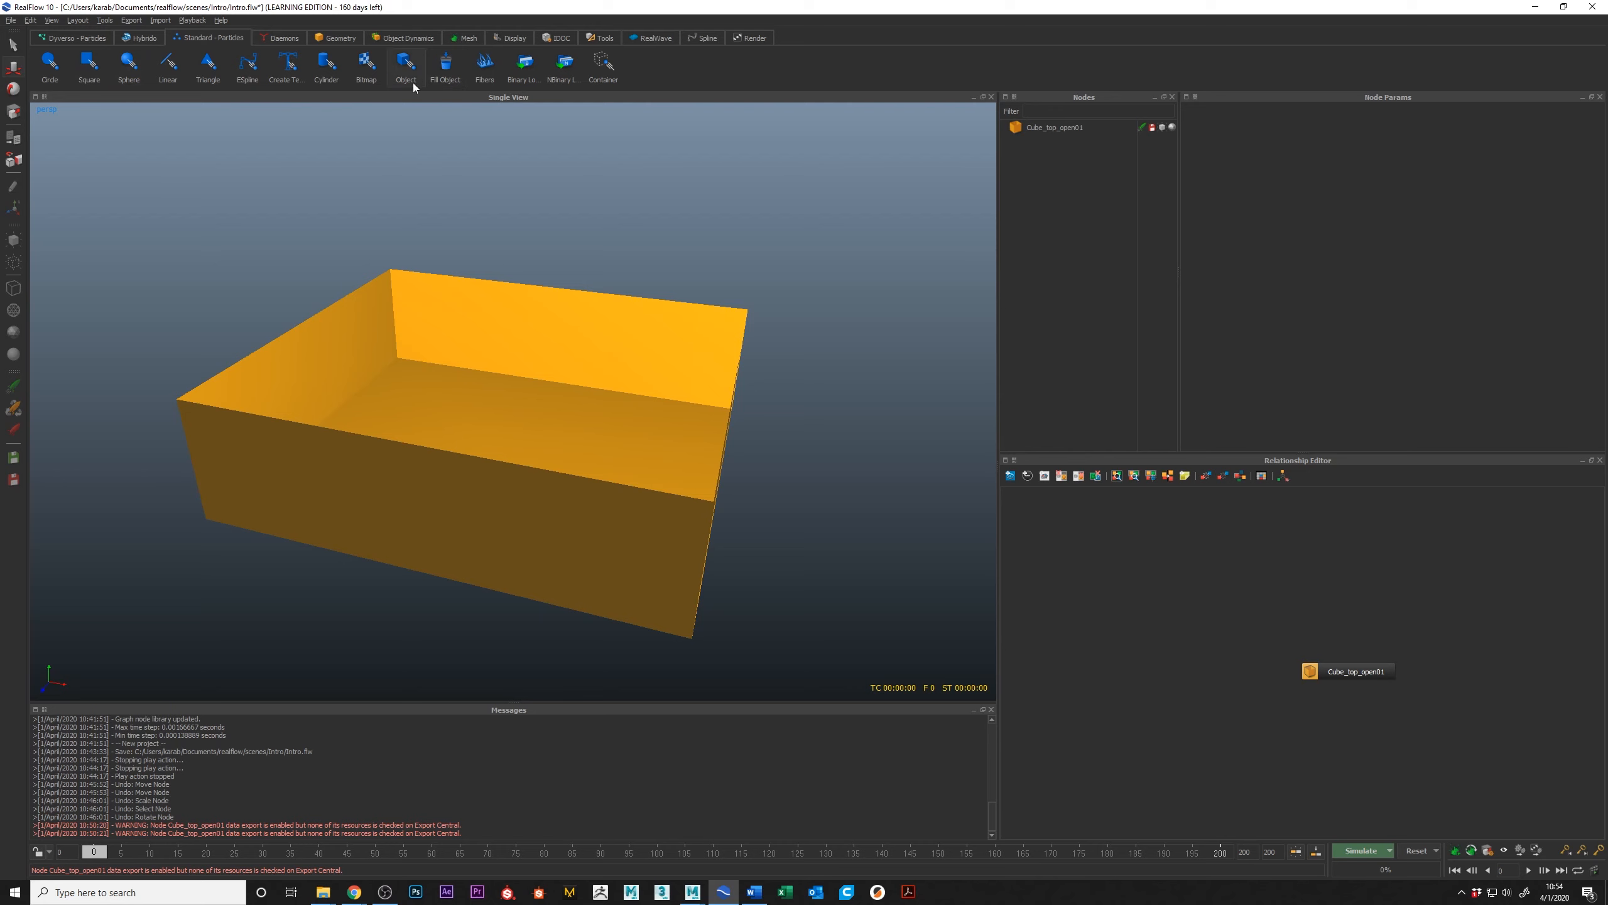
pyautogui.click(50, 63)
pyautogui.keyDown('alt'); pyautogui.moveTo(583, 330); pyautogui.dragTo(497, 151); pyautogui.keyUp('alt')
pyautogui.keyDown('alt'); pyautogui.moveTo(430, 282); pyautogui.dragTo(520, 306); pyautogui.keyUp('alt')
pyautogui.keyDown('alt'); pyautogui.moveTo(563, 244); pyautogui.dragTo(585, 343); pyautogui.keyUp('alt')
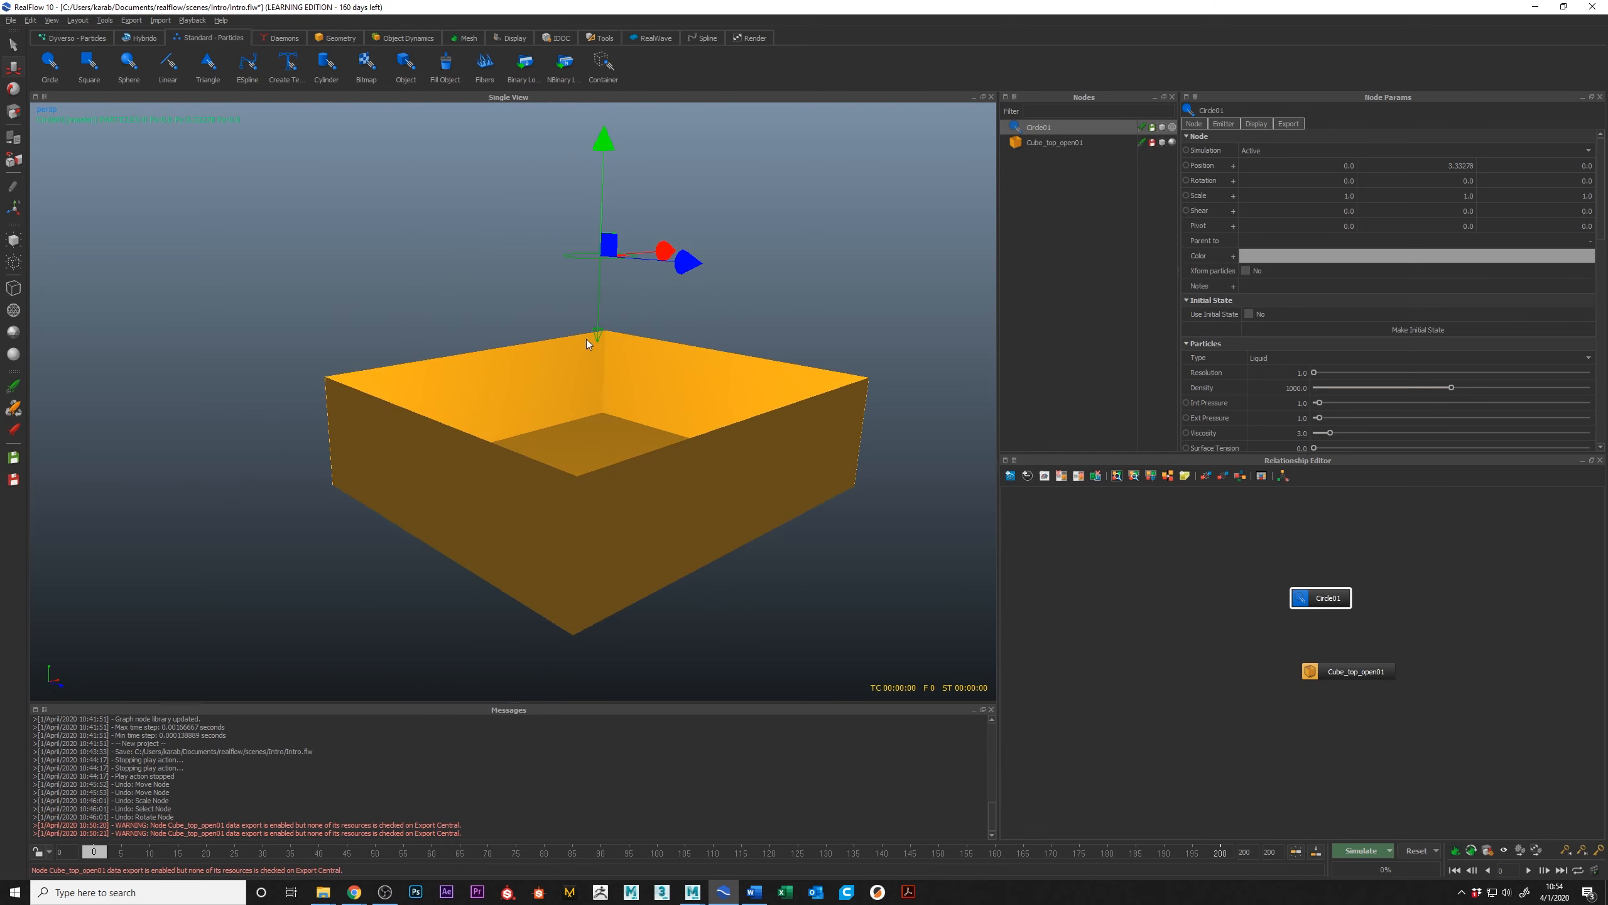
# Step: Connect the circle emitter and the open-top box through a hub in the Relationship Editor
pyautogui.keyDown('alt'); pyautogui.moveTo(651, 452); pyautogui.dragTo(616, 375); pyautogui.keyUp('alt')
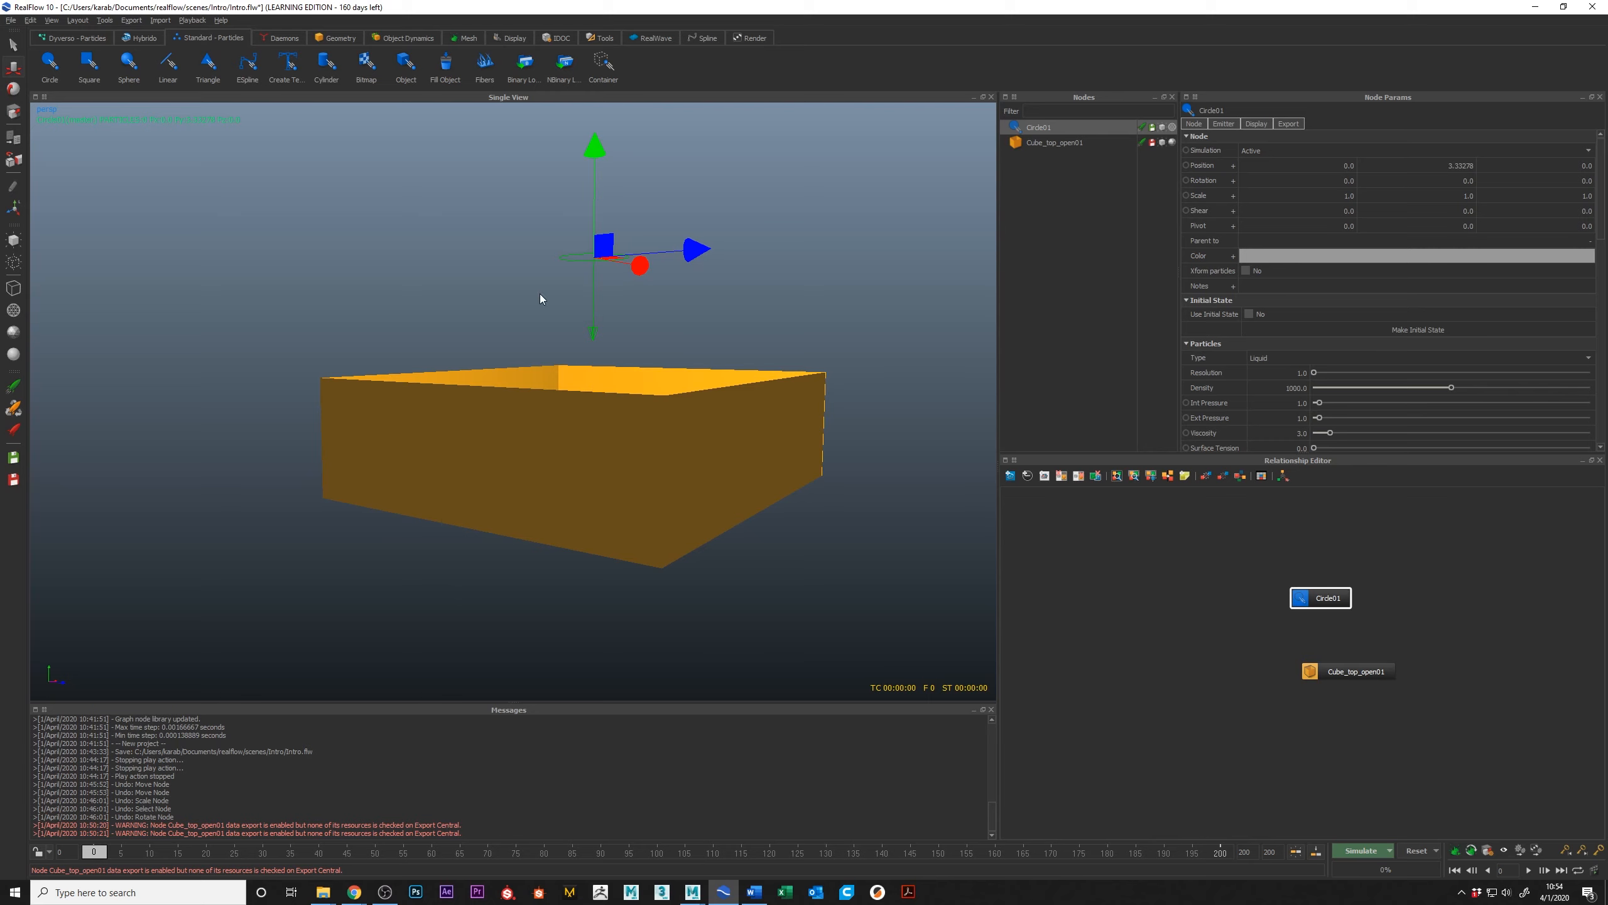
pyautogui.keyDown('alt'); pyautogui.moveTo(569, 273); pyautogui.dragTo(494, 290); pyautogui.keyUp('alt')
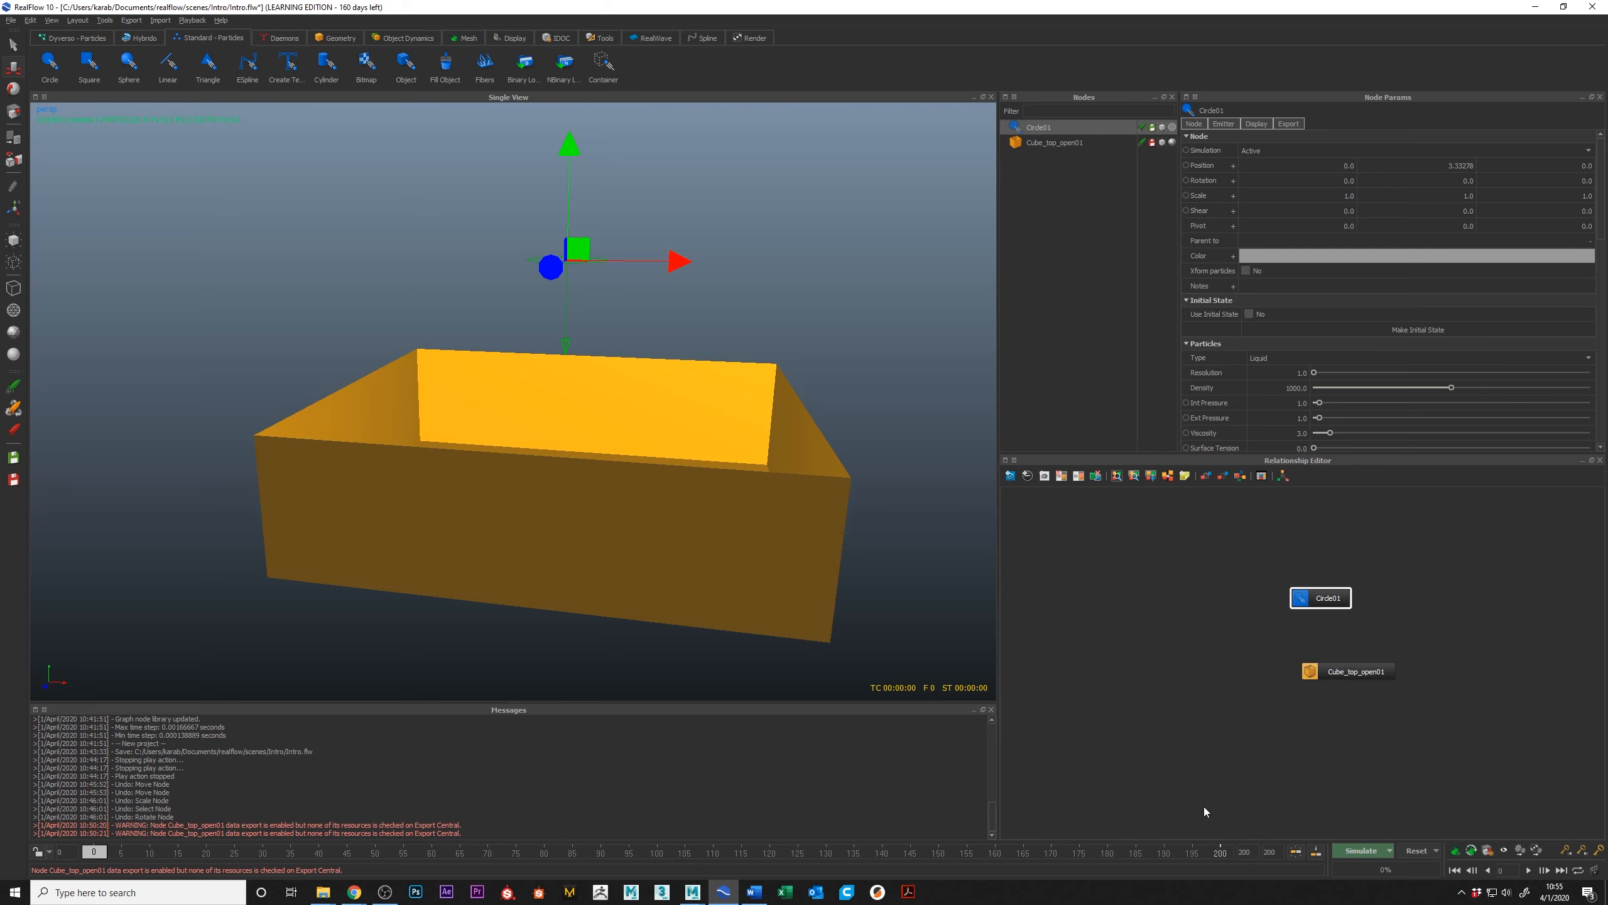
pyautogui.keyDown('alt'); pyautogui.moveTo(842, 499); pyautogui.dragTo(653, 276); pyautogui.keyUp('alt')
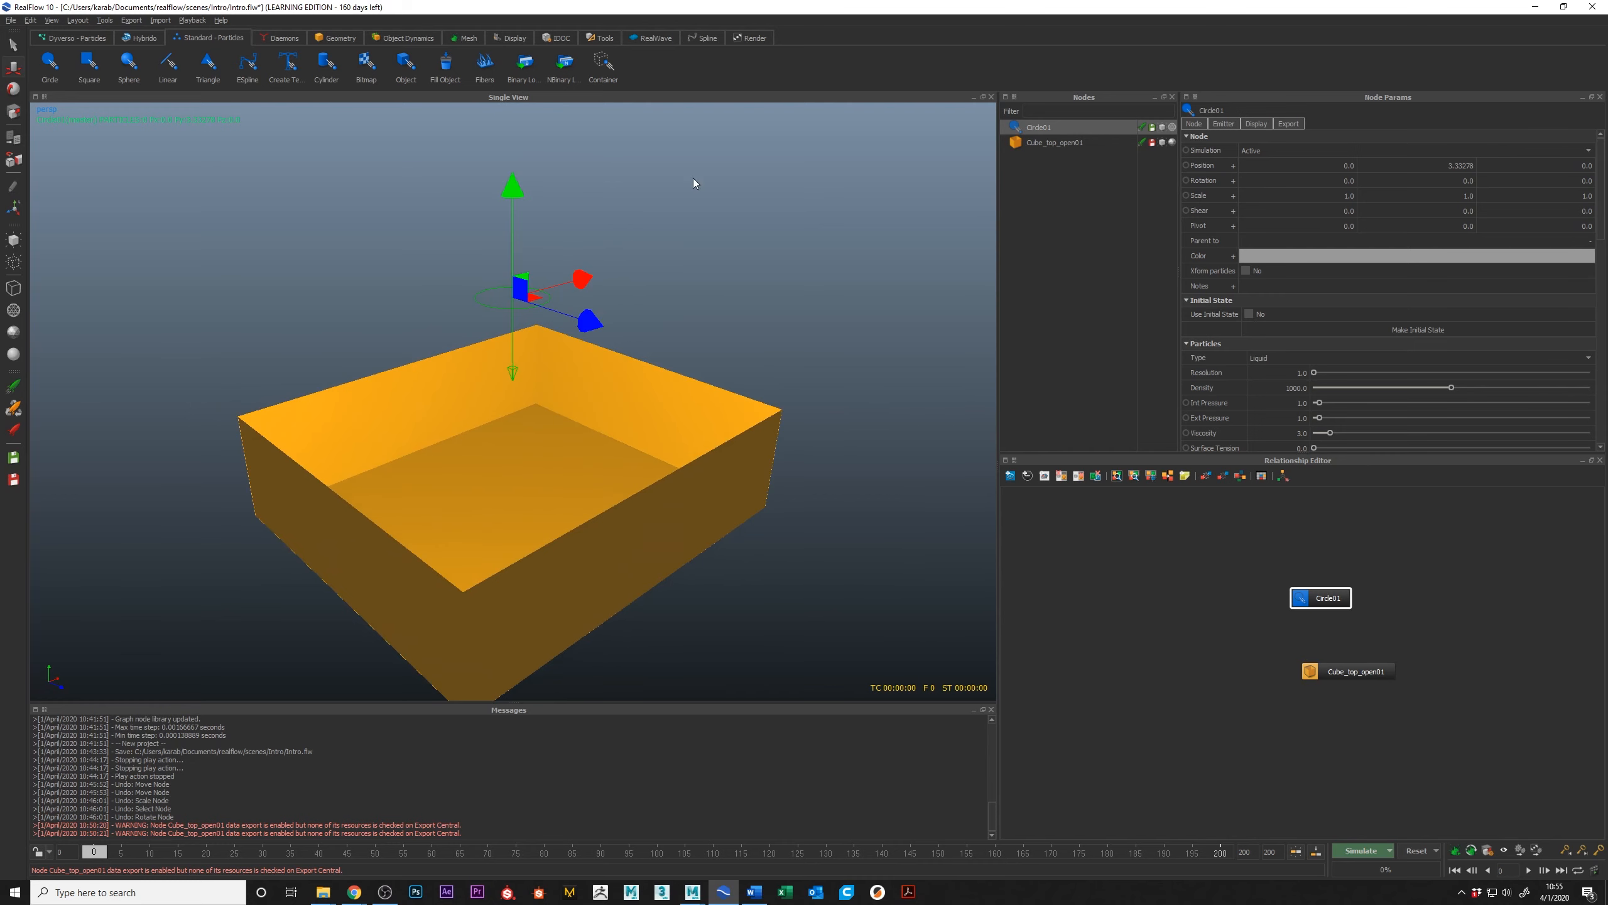
pyautogui.click(29, 20)
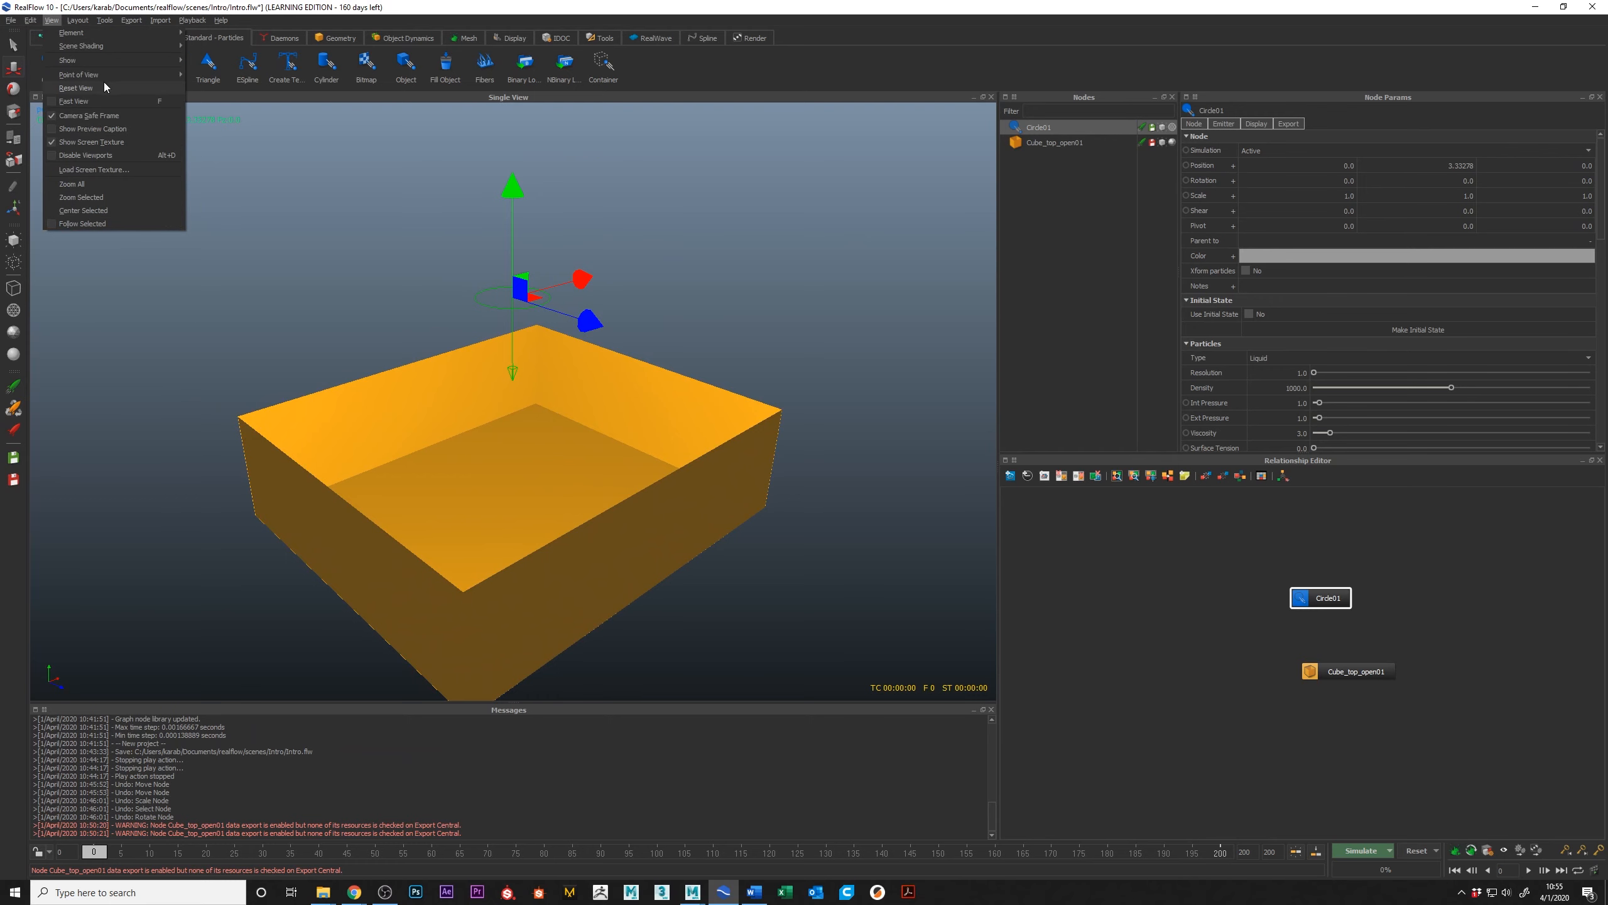
pyautogui.moveTo(78, 21)
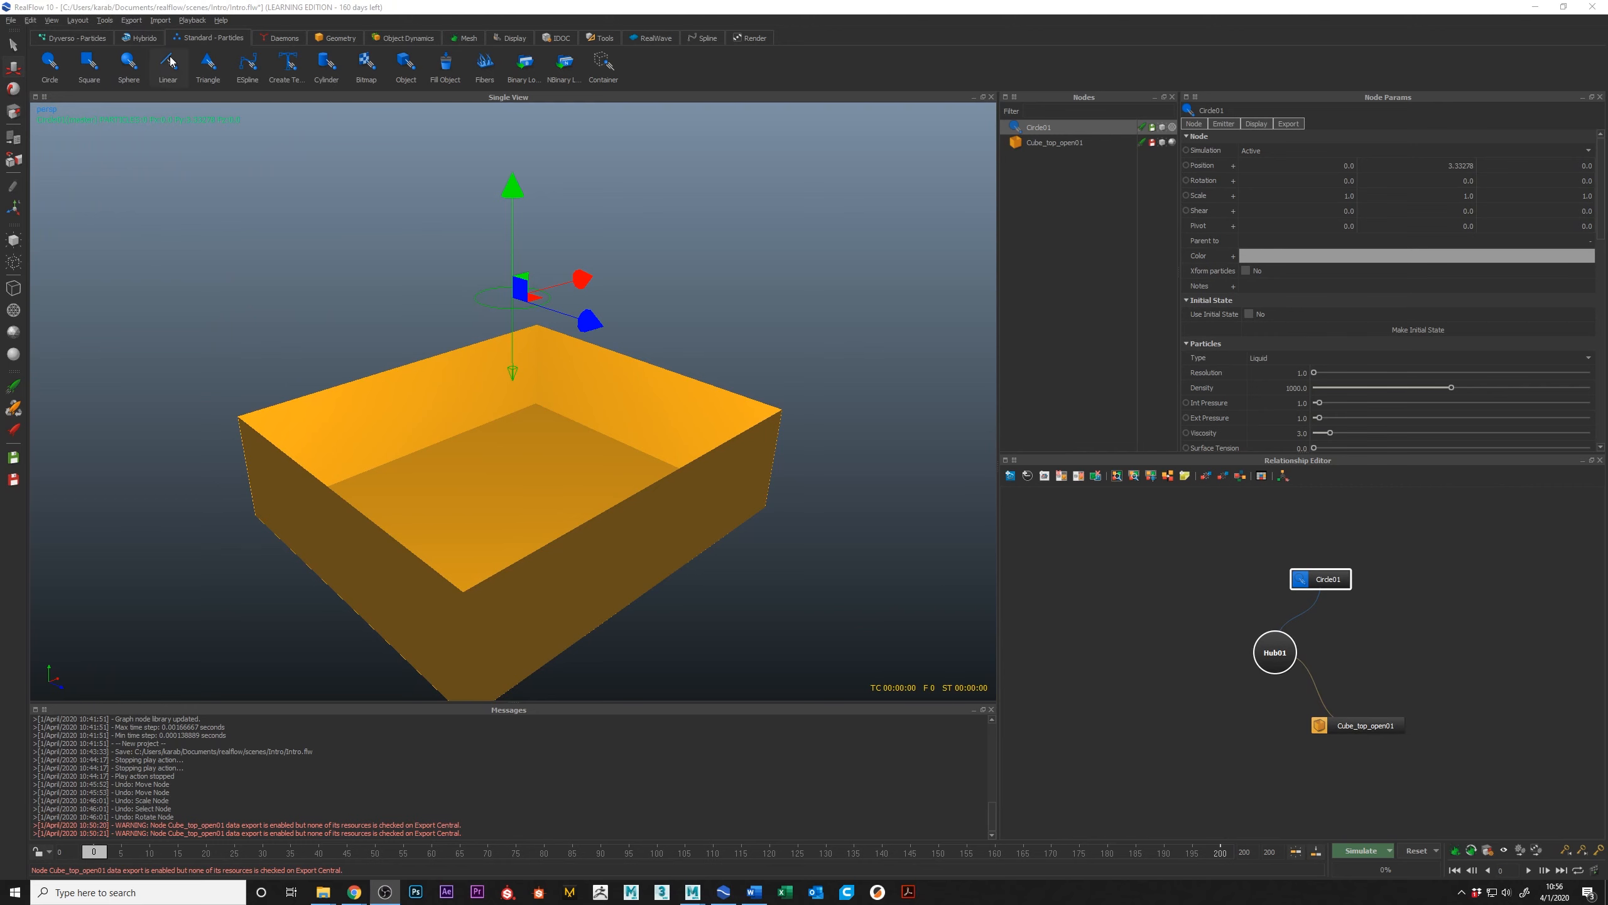
# Step: Add a sphere to see how it links to the hub, and delete it again
pyautogui.click(330, 39)
pyautogui.click(179, 72)
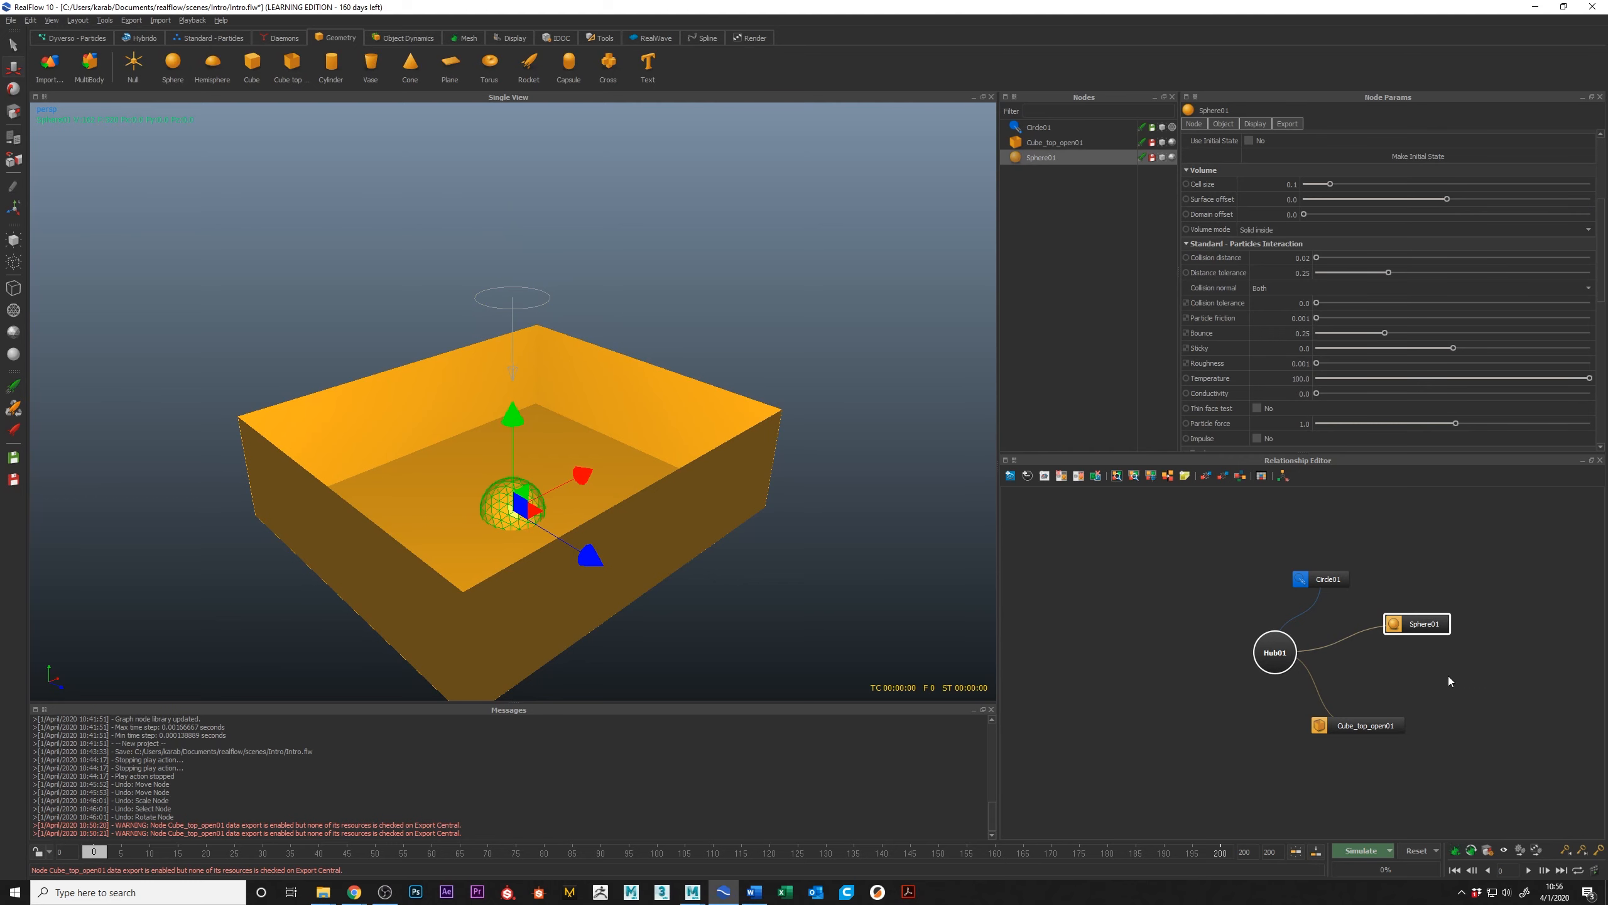
pyautogui.press('Delete')
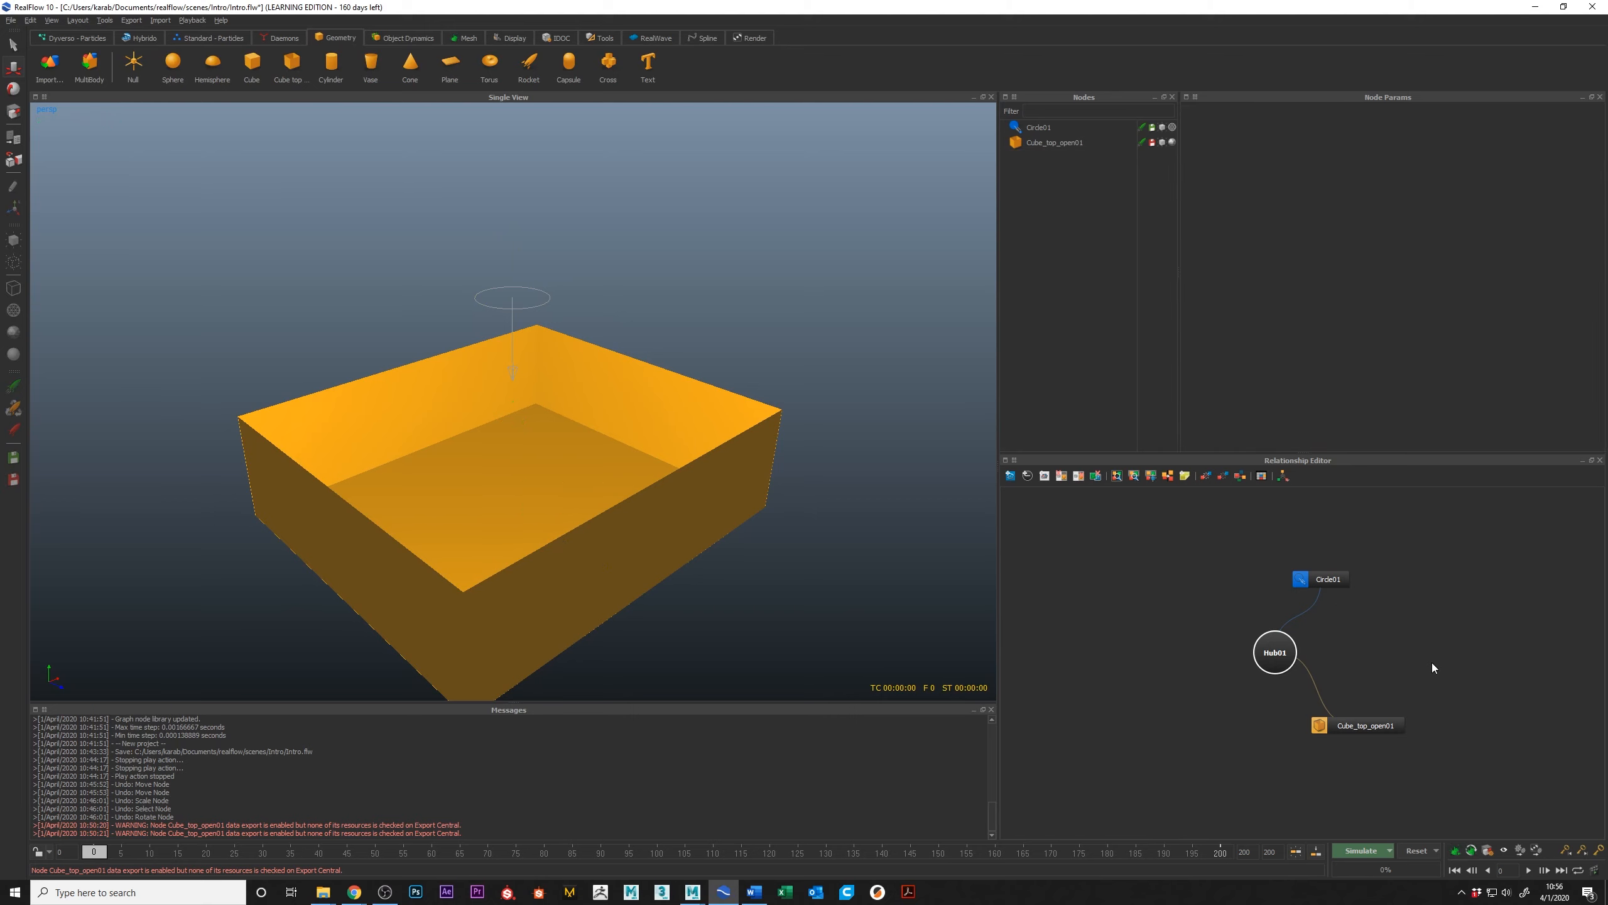
# Step: Rearrange the circle emitter and hub nodes in the Relationship Editor
pyautogui.moveTo(1324, 573); pyautogui.dragTo(1289, 546)
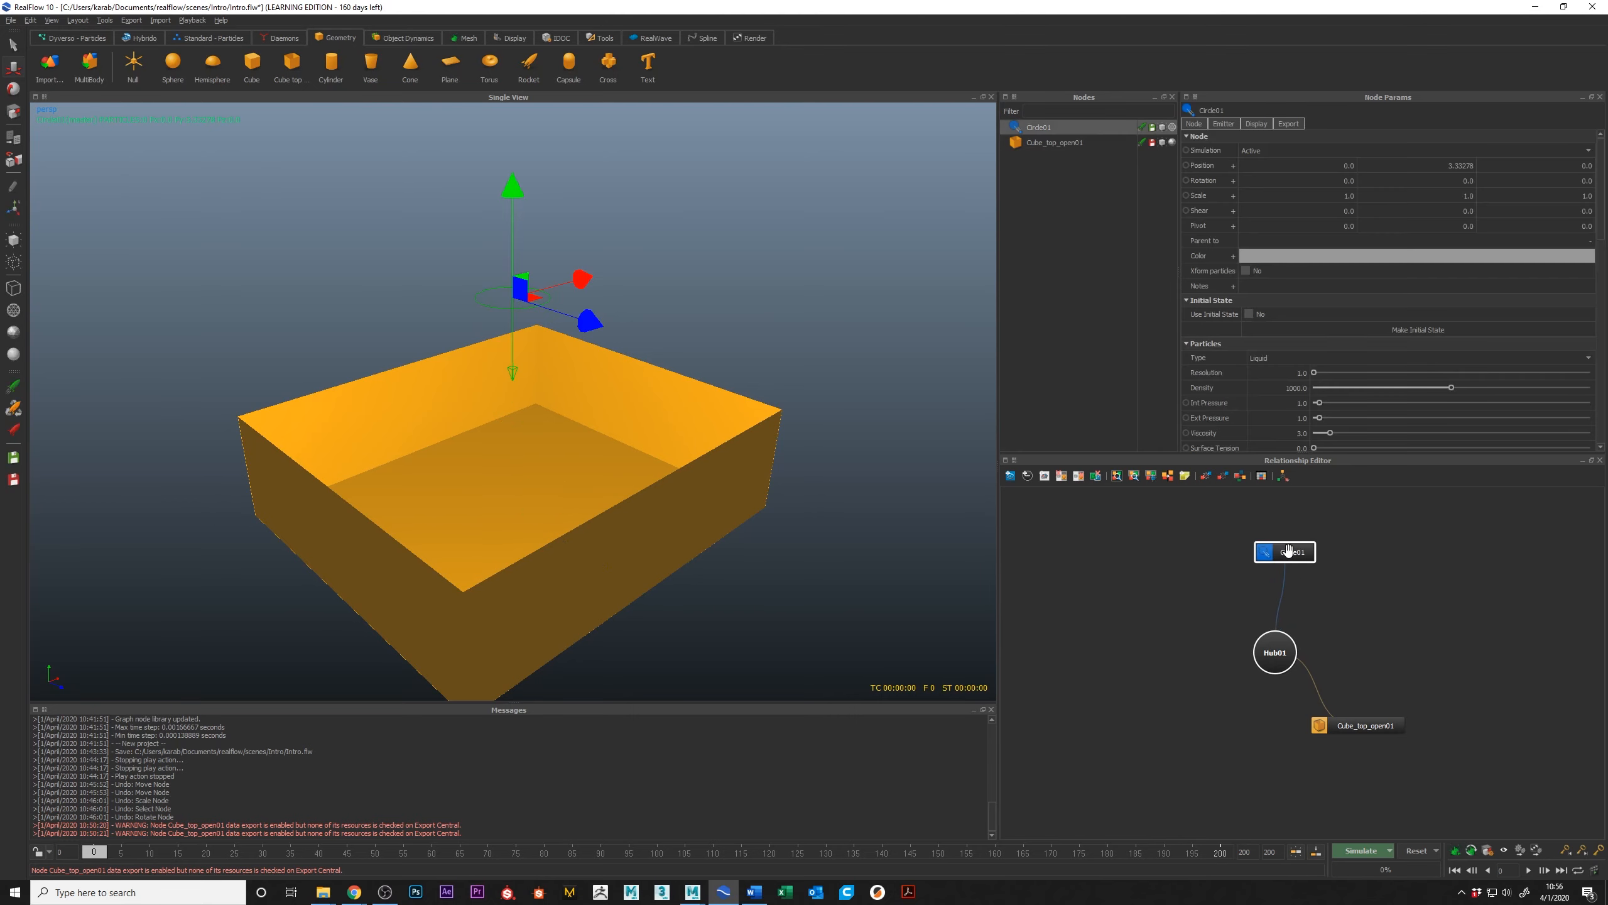
pyautogui.moveTo(1282, 645); pyautogui.dragTo(1321, 634)
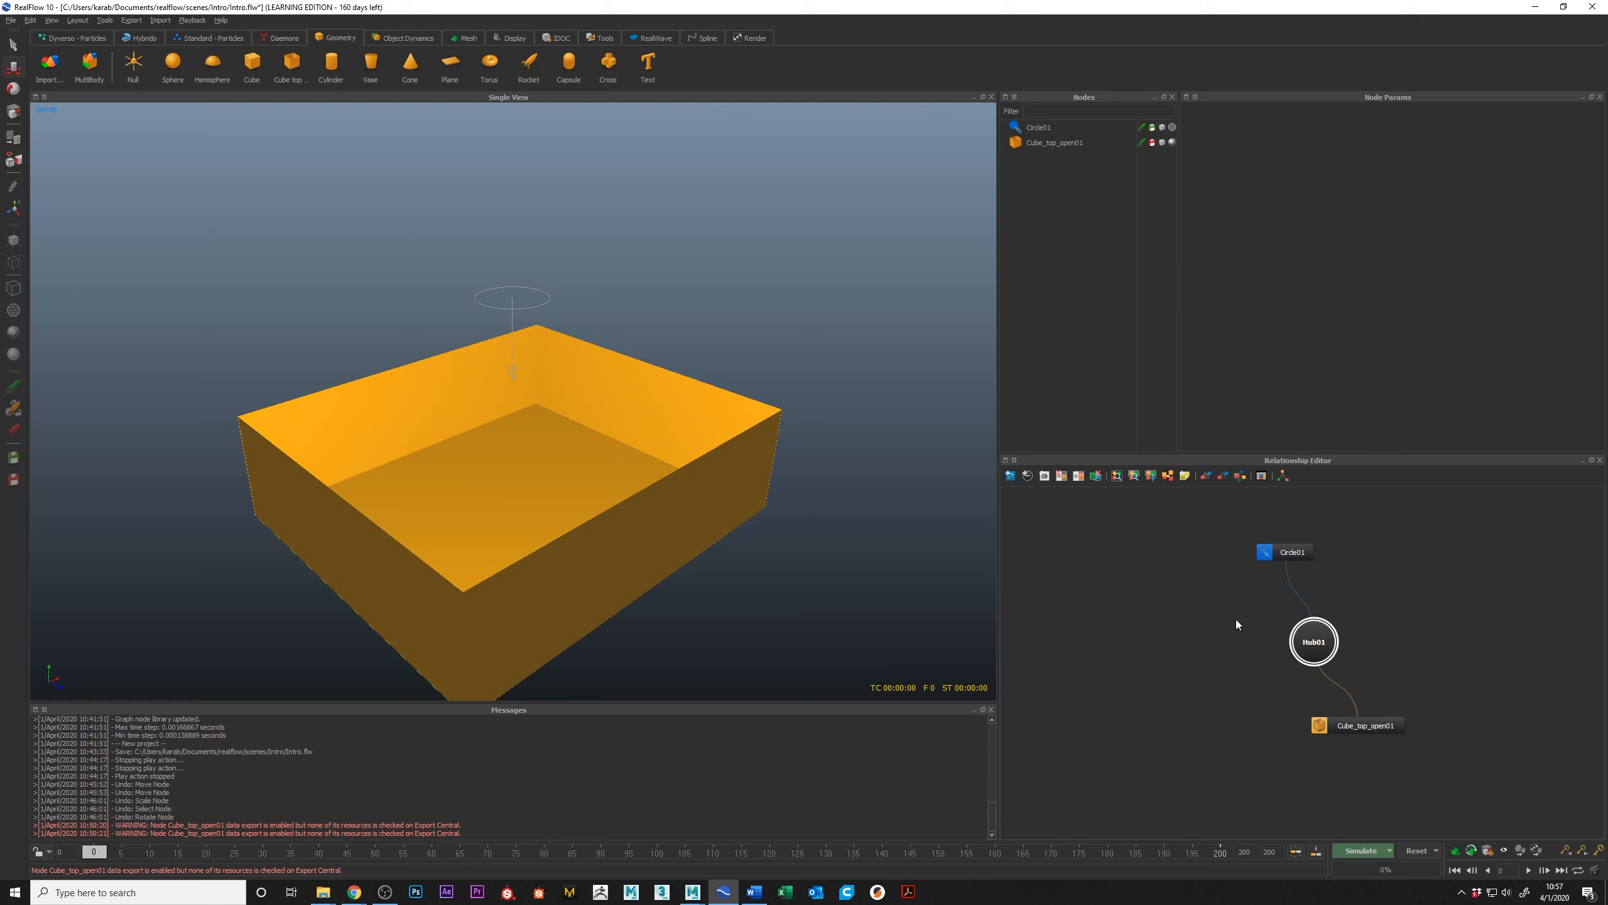
# Step: Select the circle emitter above the box and choose Liquid as its particle type
pyautogui.keyDown('alt'); pyautogui.moveTo(596, 351); pyautogui.dragTo(551, 336); pyautogui.keyUp('alt')
pyautogui.click(554, 278)
pyautogui.moveTo(554, 277)
pyautogui.keyDown('alt'); pyautogui.mouseDown()
pyautogui.moveTo(541, 268)
pyautogui.moveTo(565, 307)
pyautogui.mouseUp(); pyautogui.keyUp('alt')
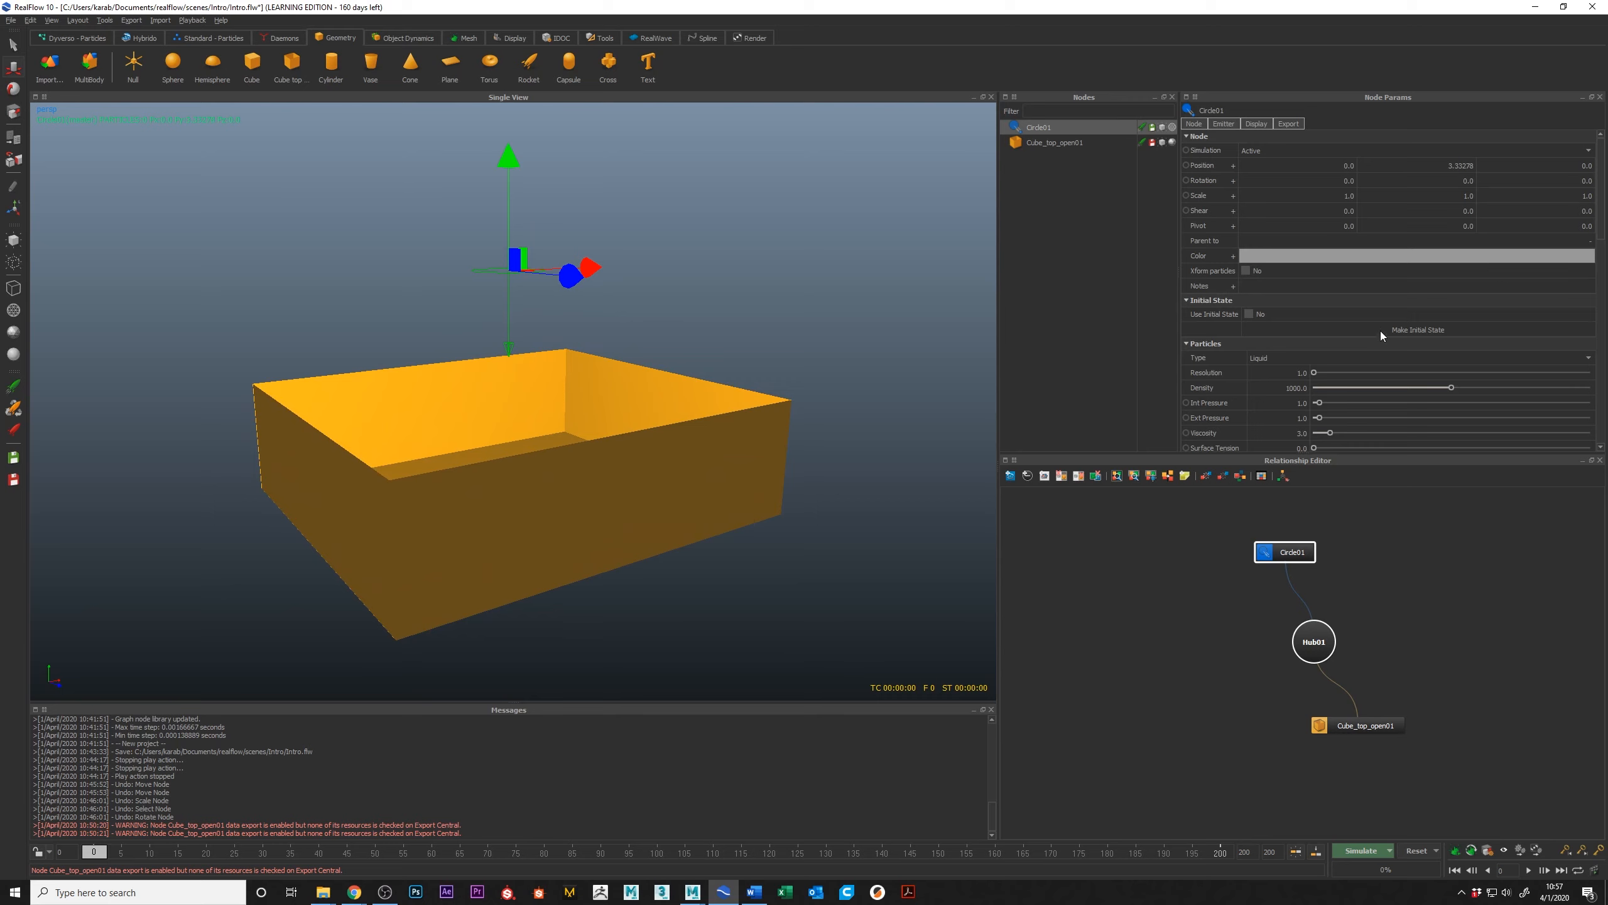
pyautogui.scroll(-2, 1381, 333)
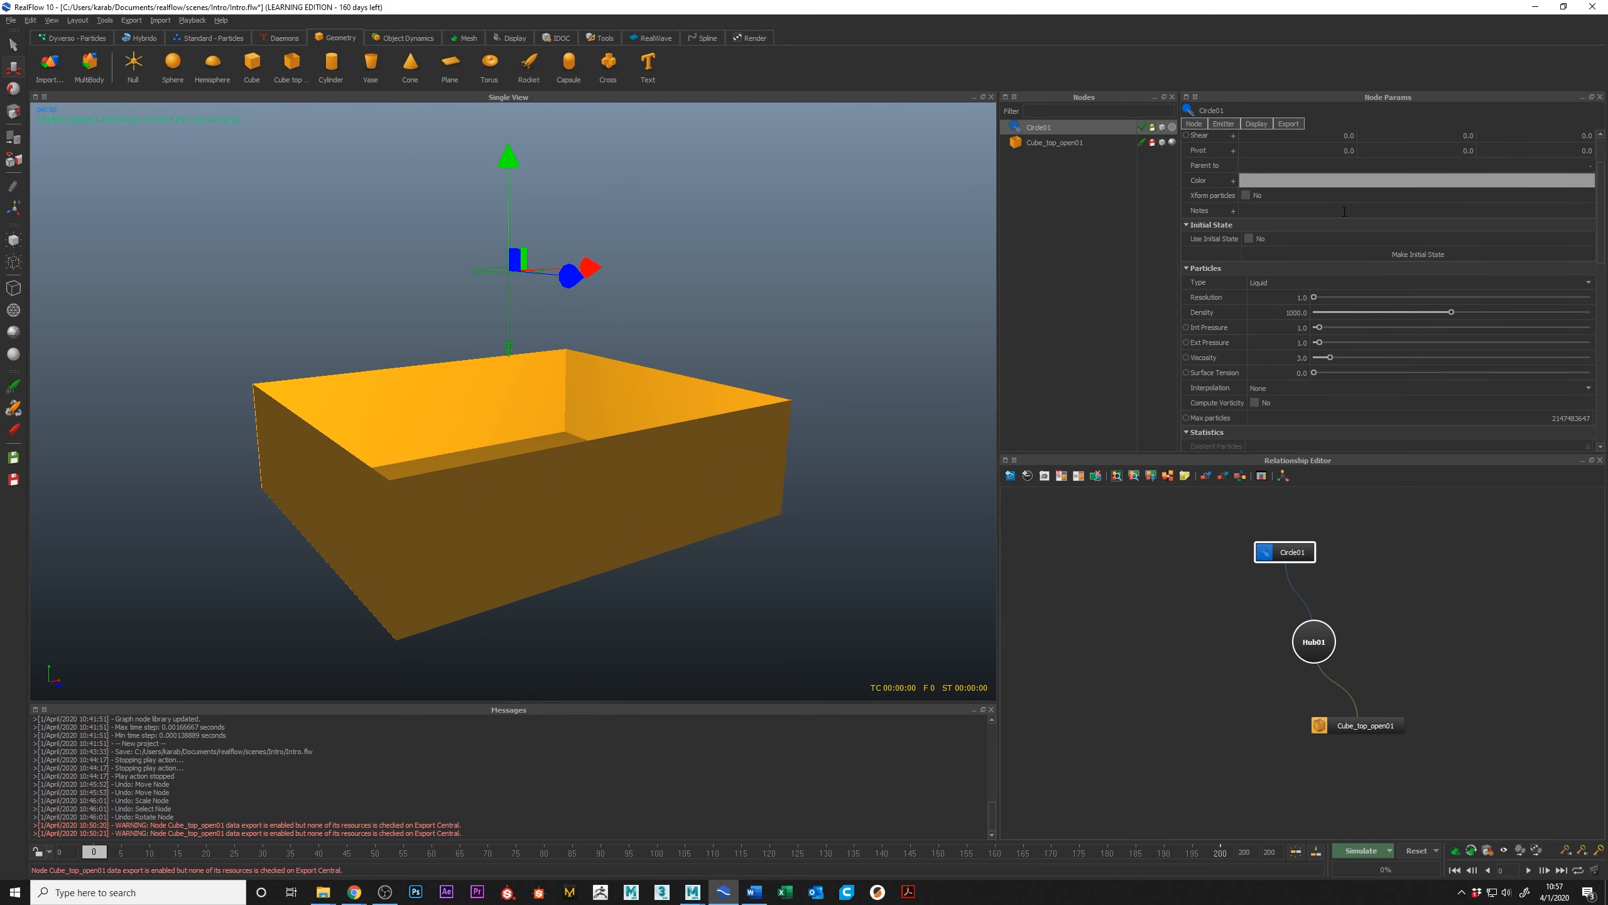
pyautogui.scroll(-1, 1345, 212)
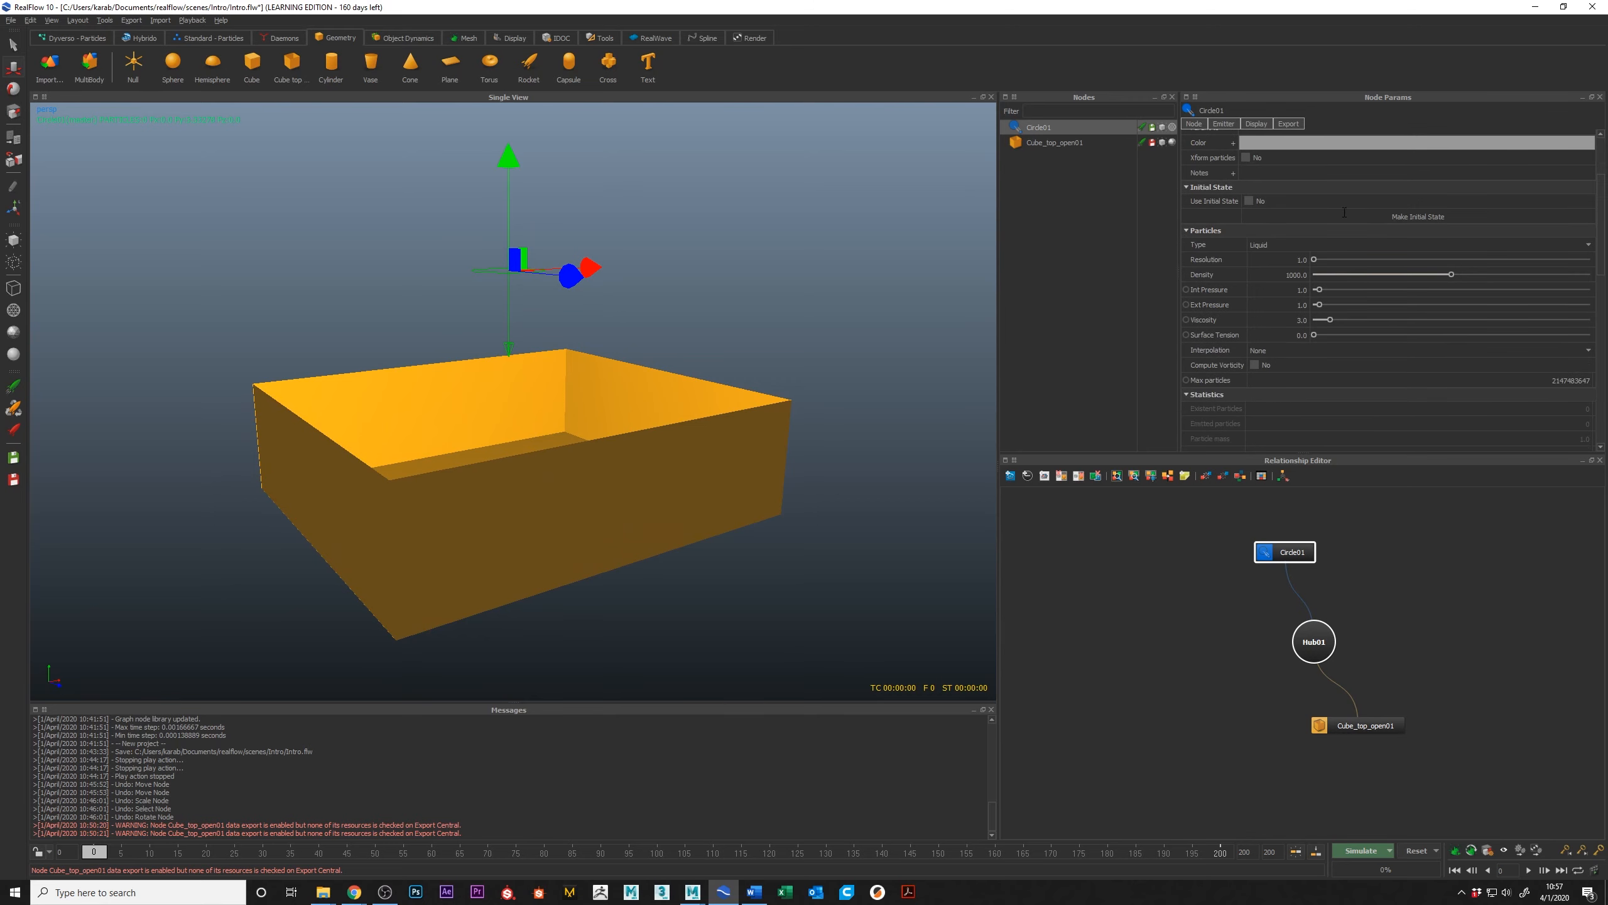
pyautogui.click(1590, 245)
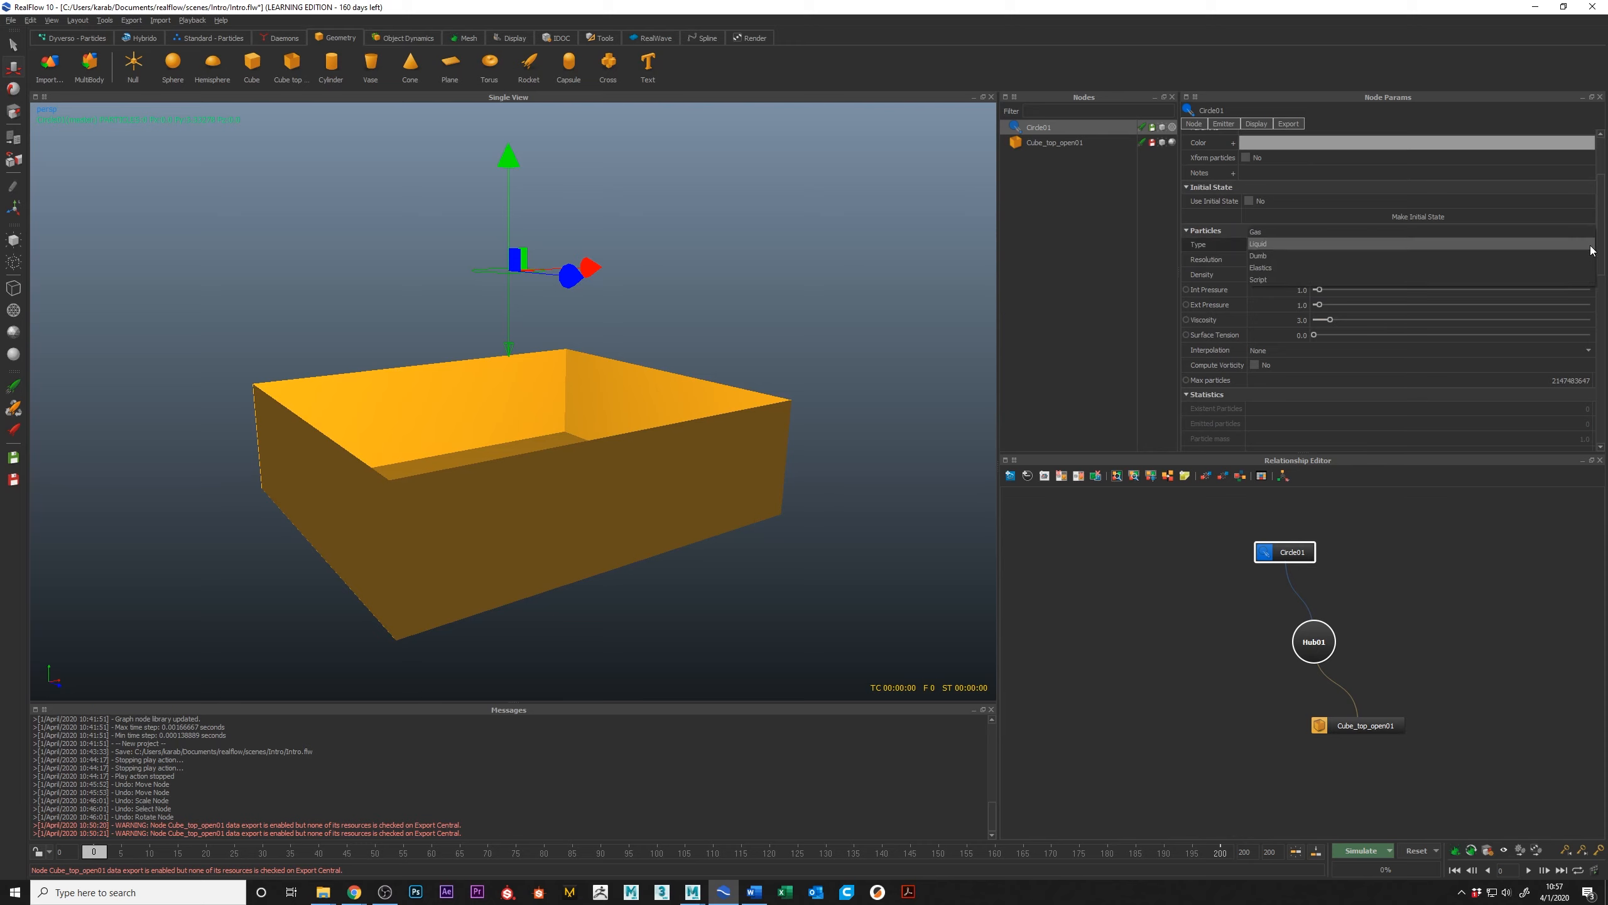
pyautogui.click(1269, 243)
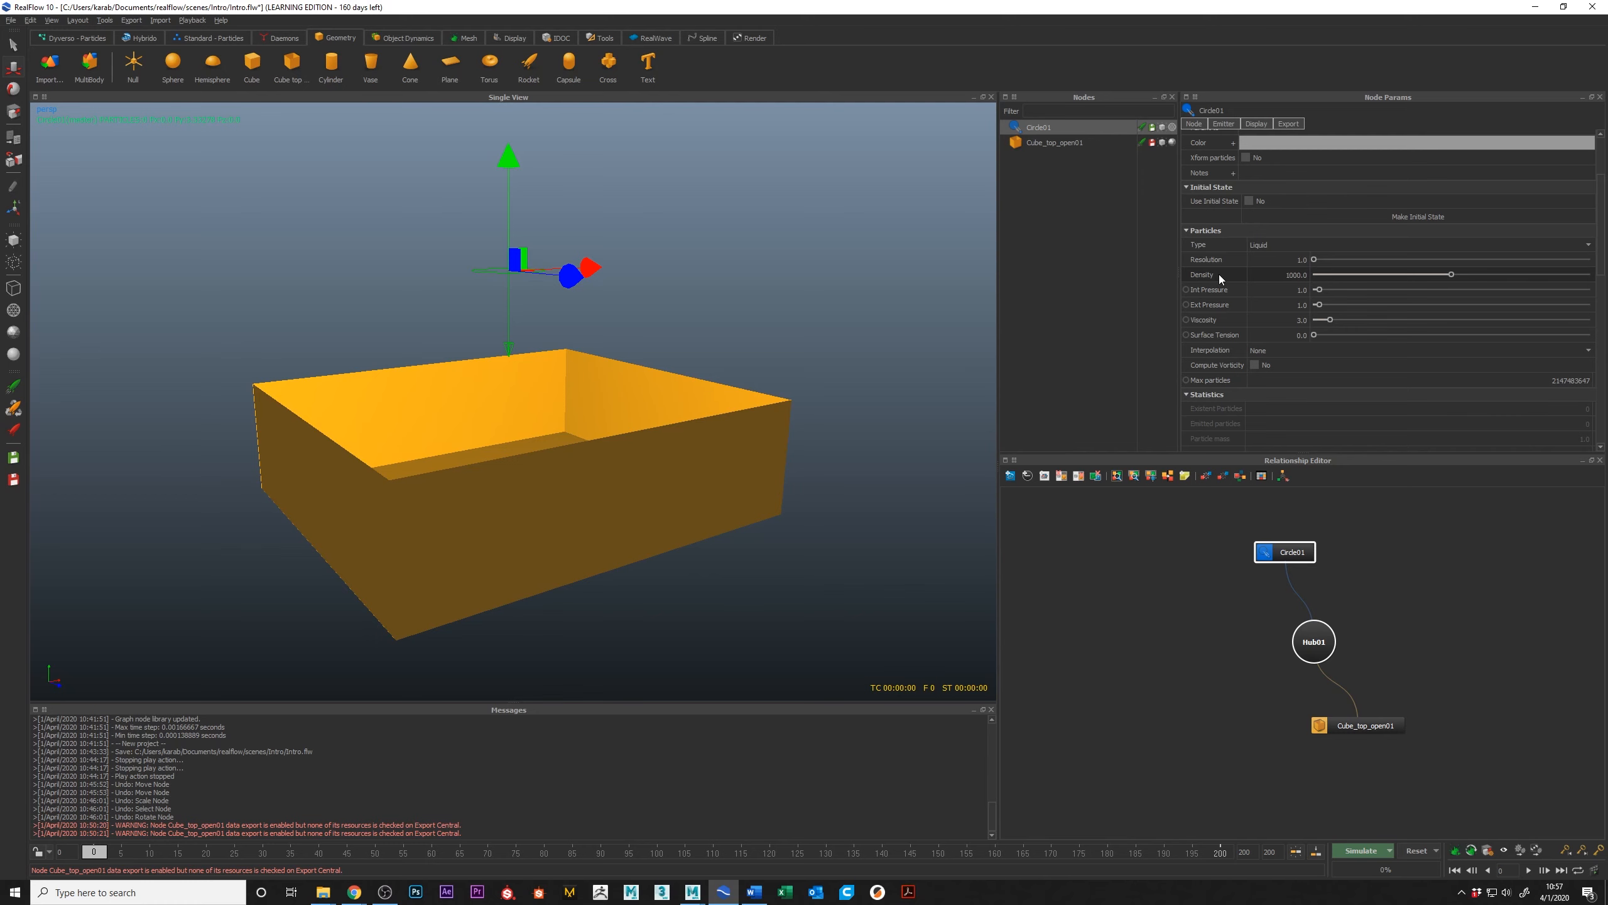
# Step: Read the parameter descriptions for the circle emitter's Density and Ext Pressure
pyautogui.moveTo(1219, 275)
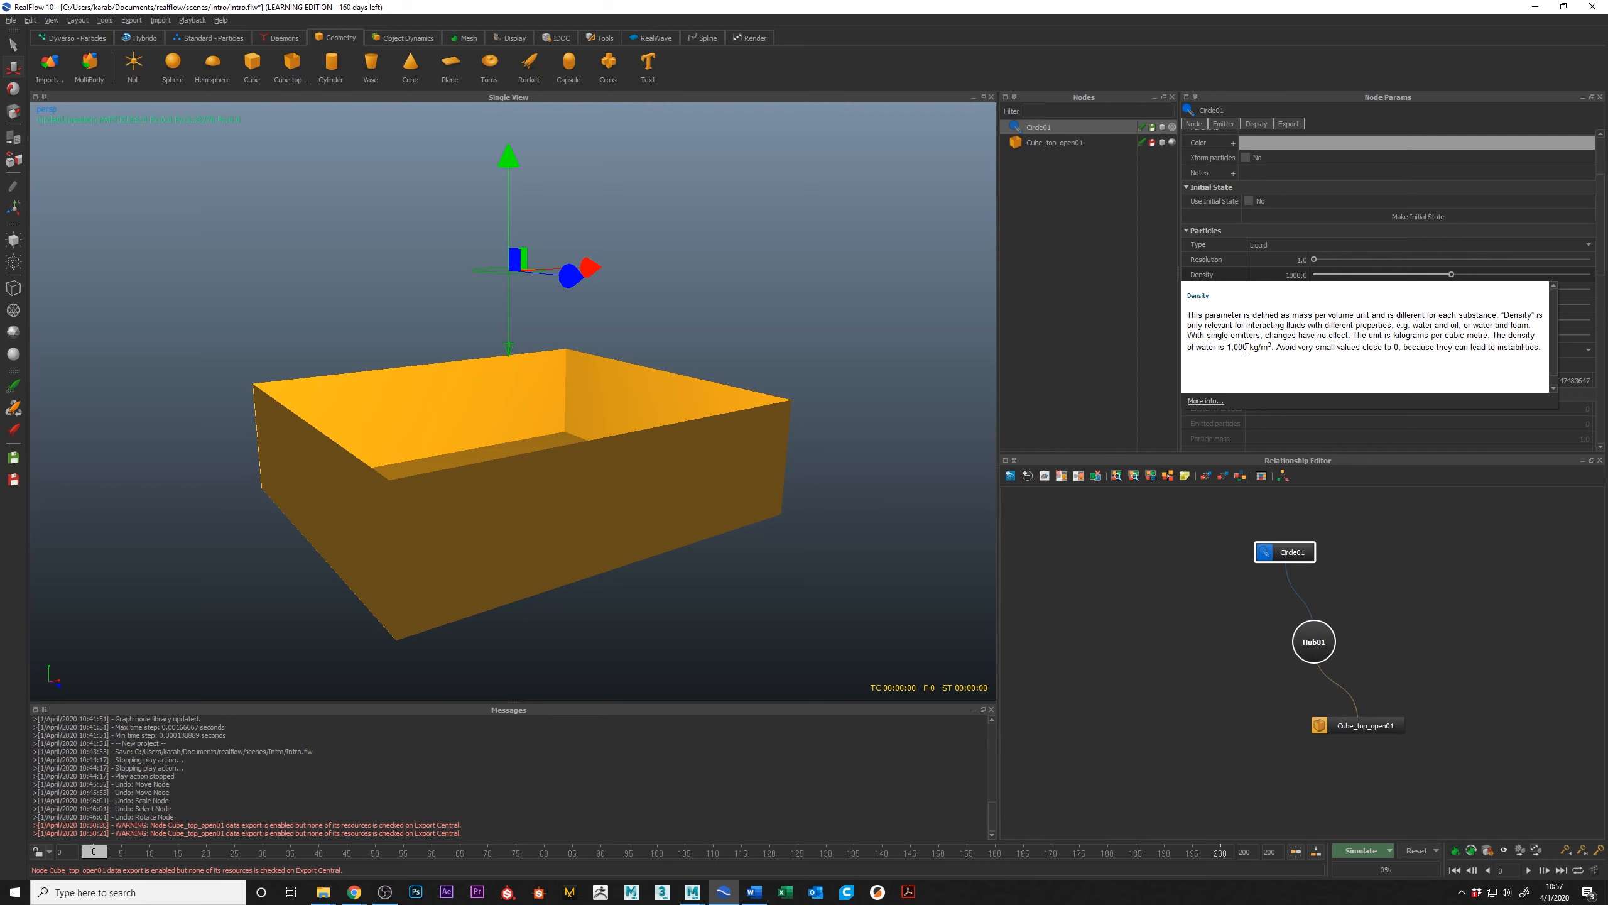
pyautogui.click(1156, 314)
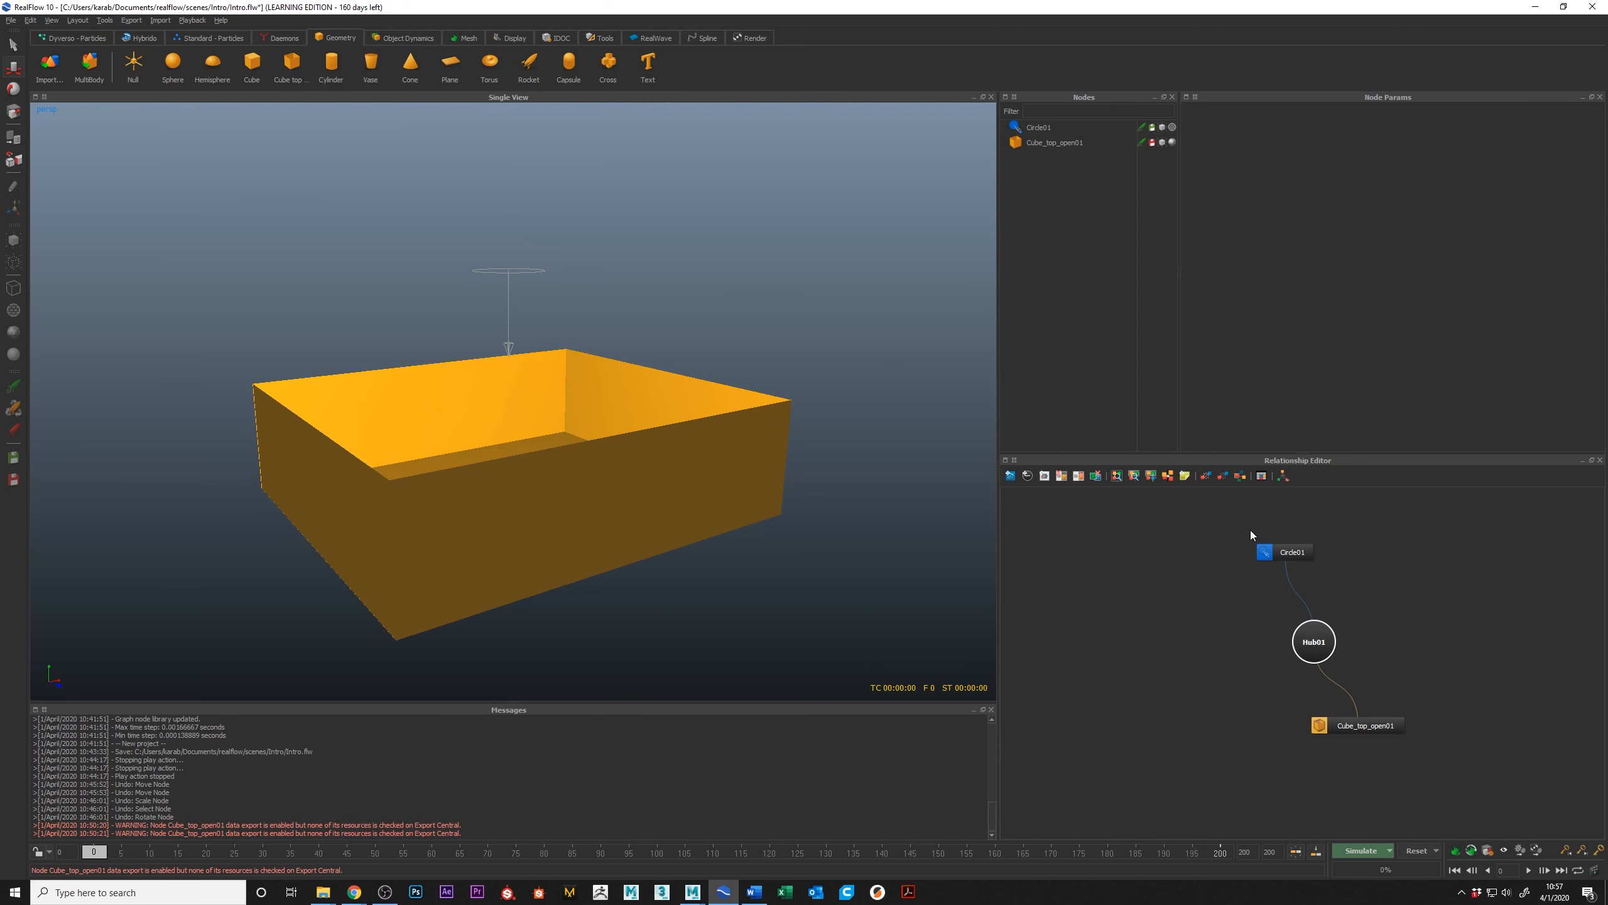
pyautogui.click(1285, 551)
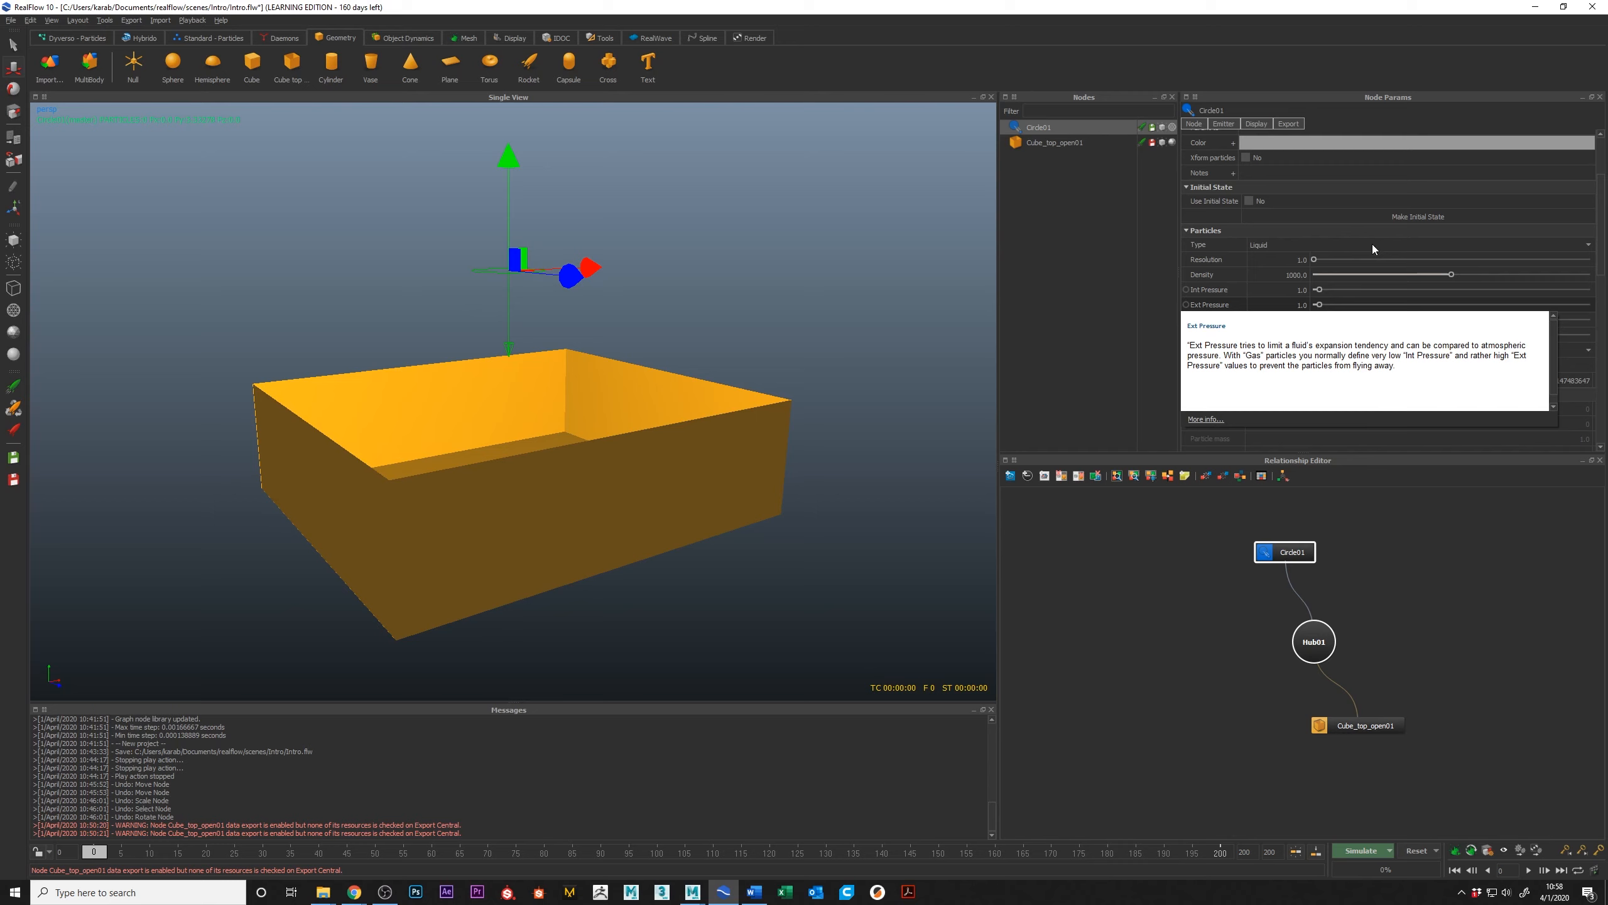
pyautogui.click(1410, 535)
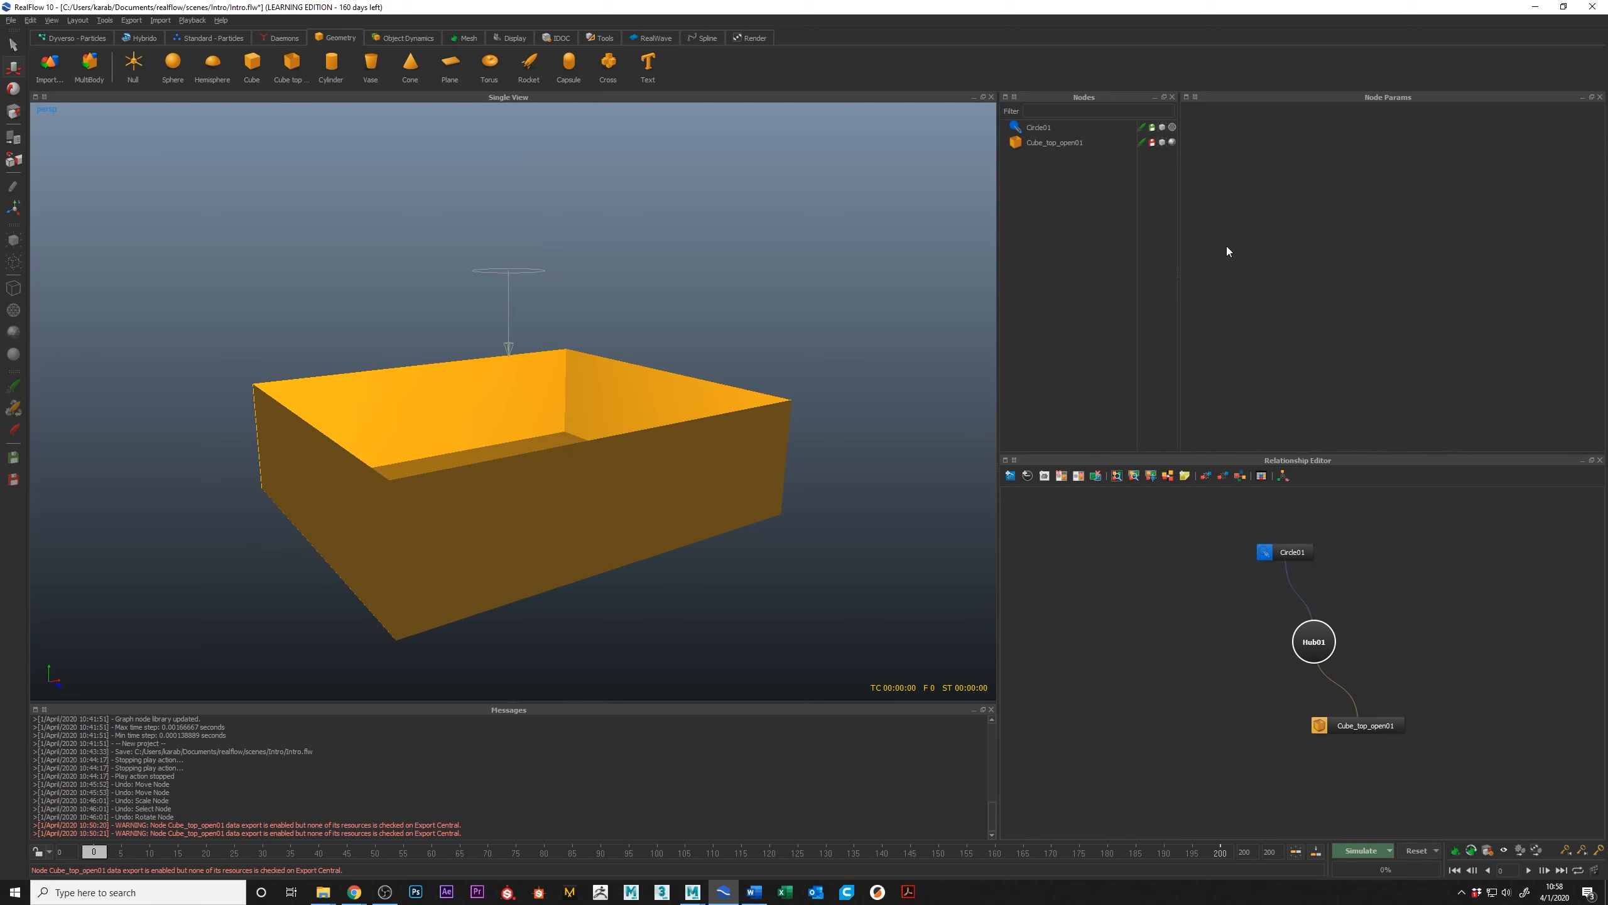
# Step: Set the circle emitter's Viscosity to 1.5
pyautogui.click(1286, 549)
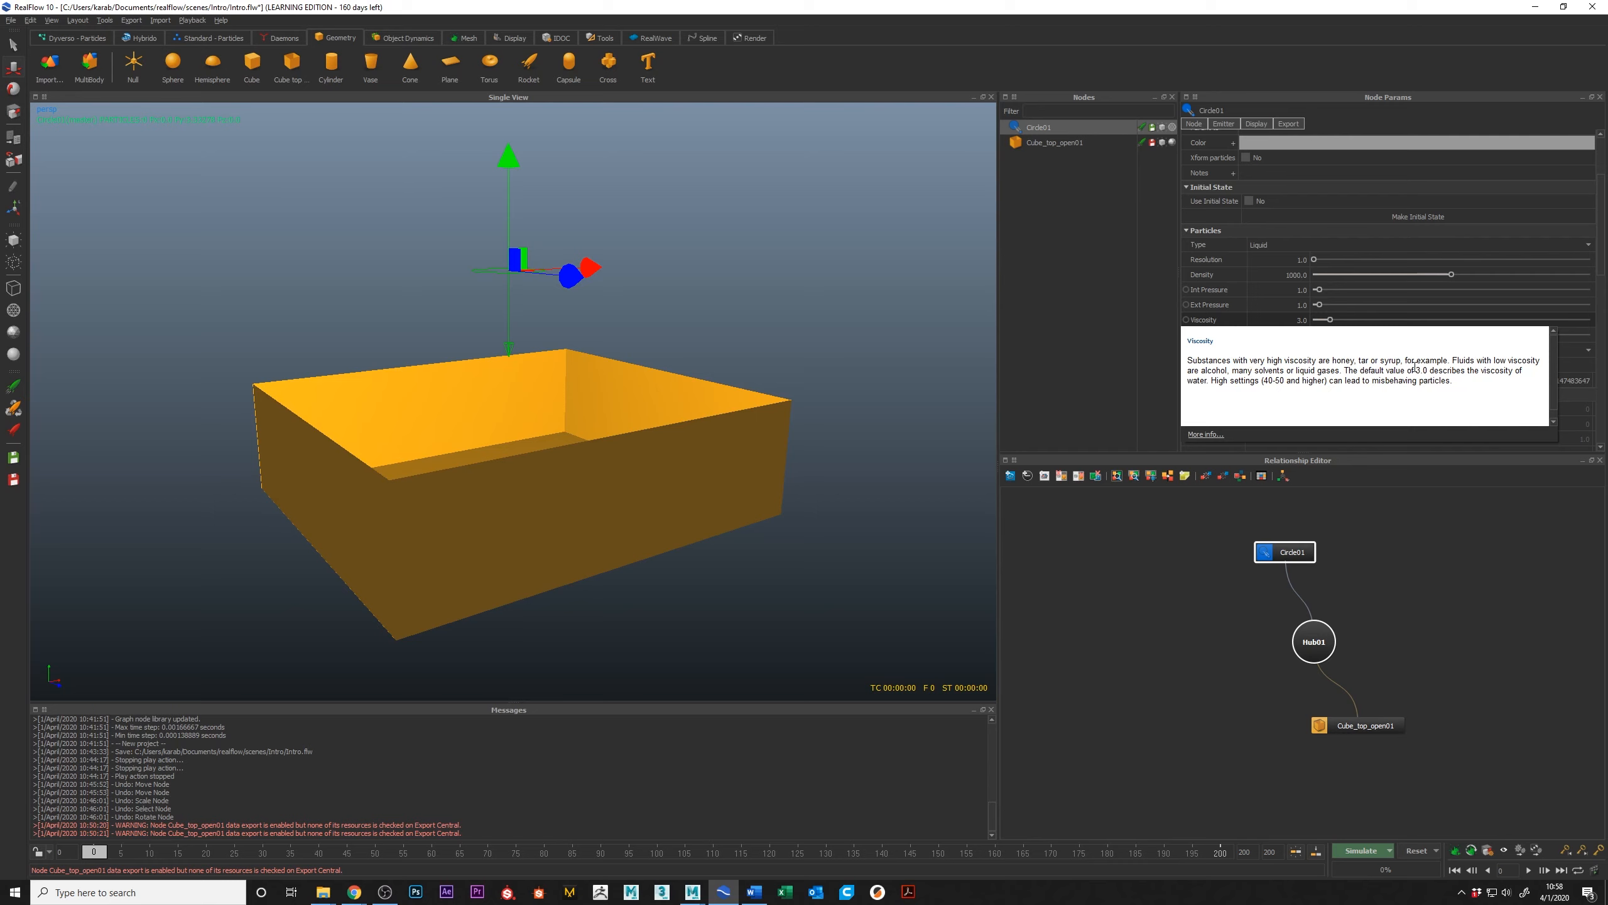
pyautogui.click(1304, 321)
pyautogui.write('1.5')
pyautogui.press('Return')
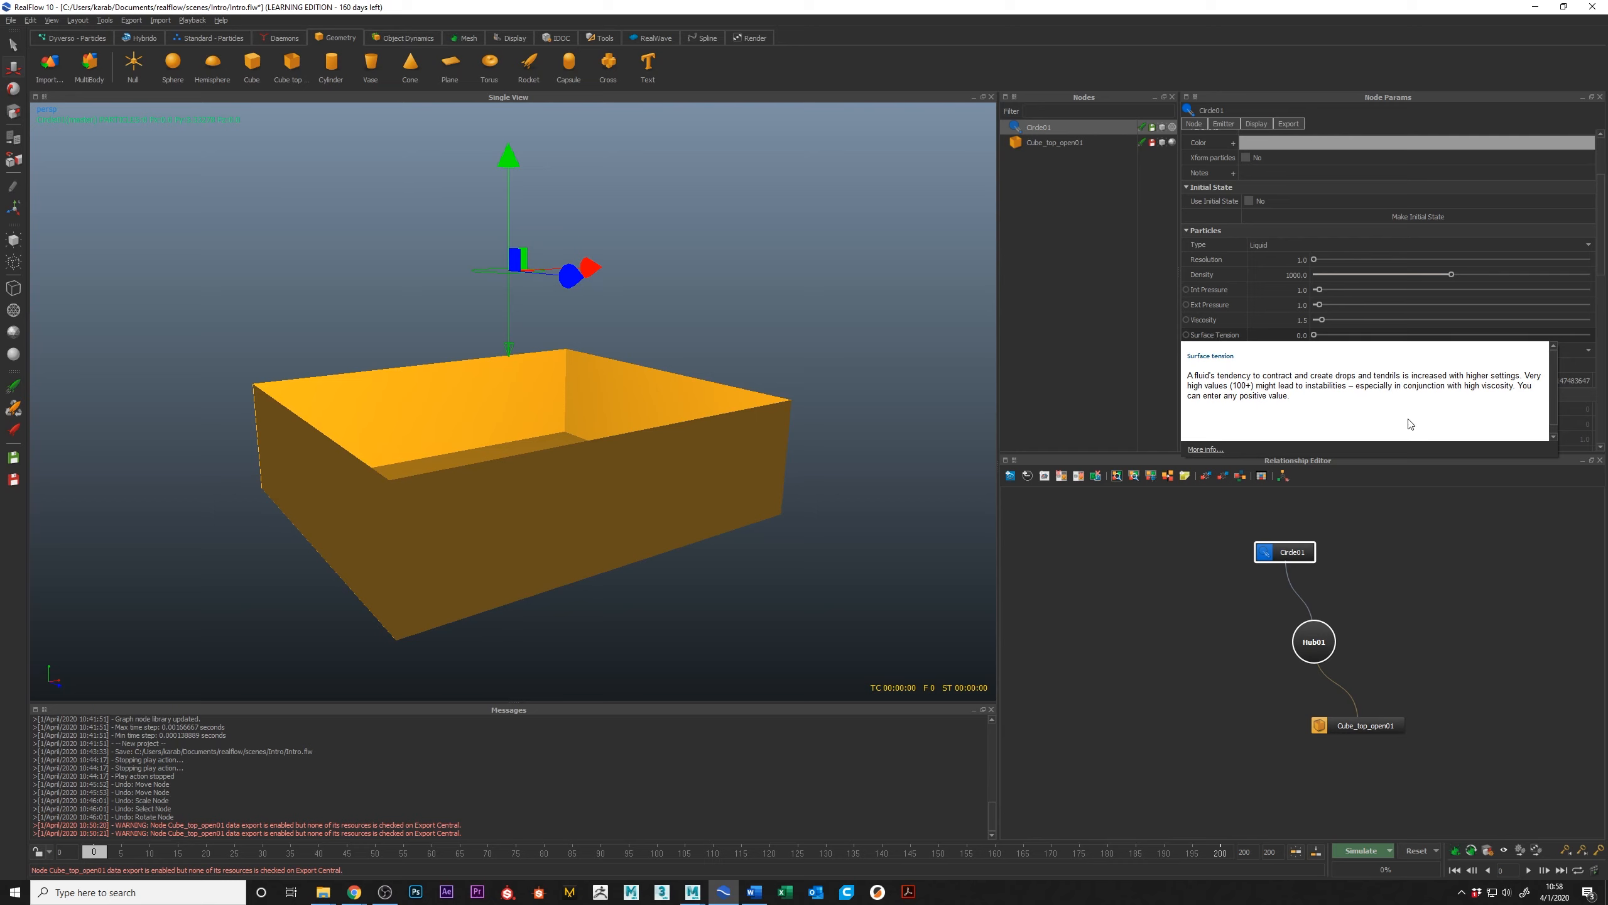
# Step: Examine the circle emitter's Max particles parameter and show the available Standard particle emitters
pyautogui.click(1440, 521)
pyautogui.click(1310, 552)
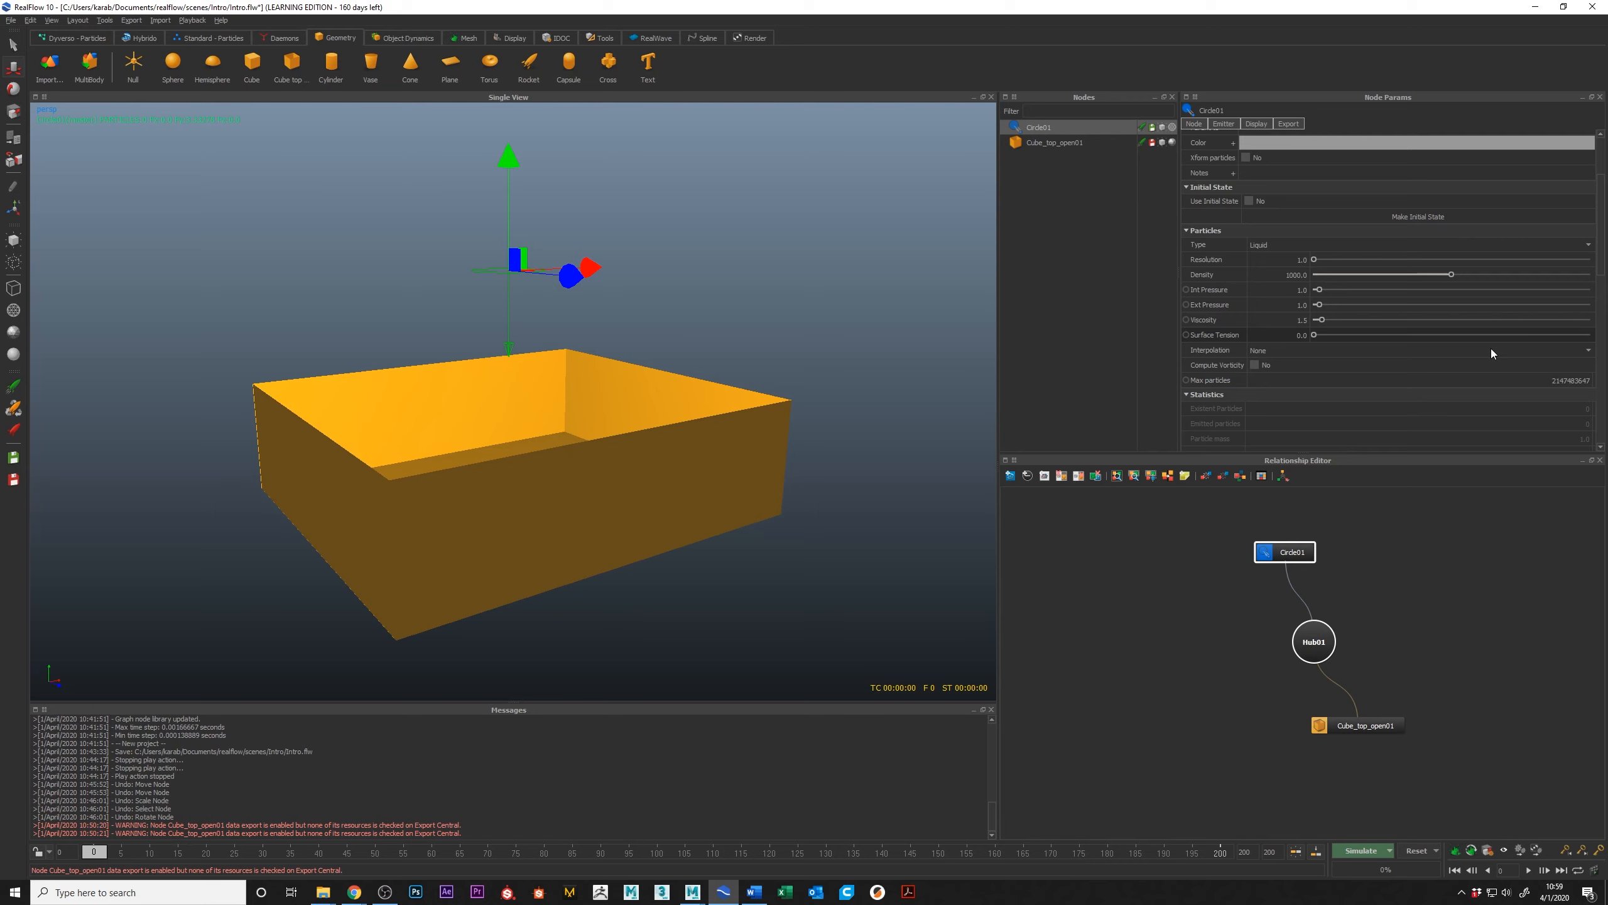
pyautogui.click(1554, 381)
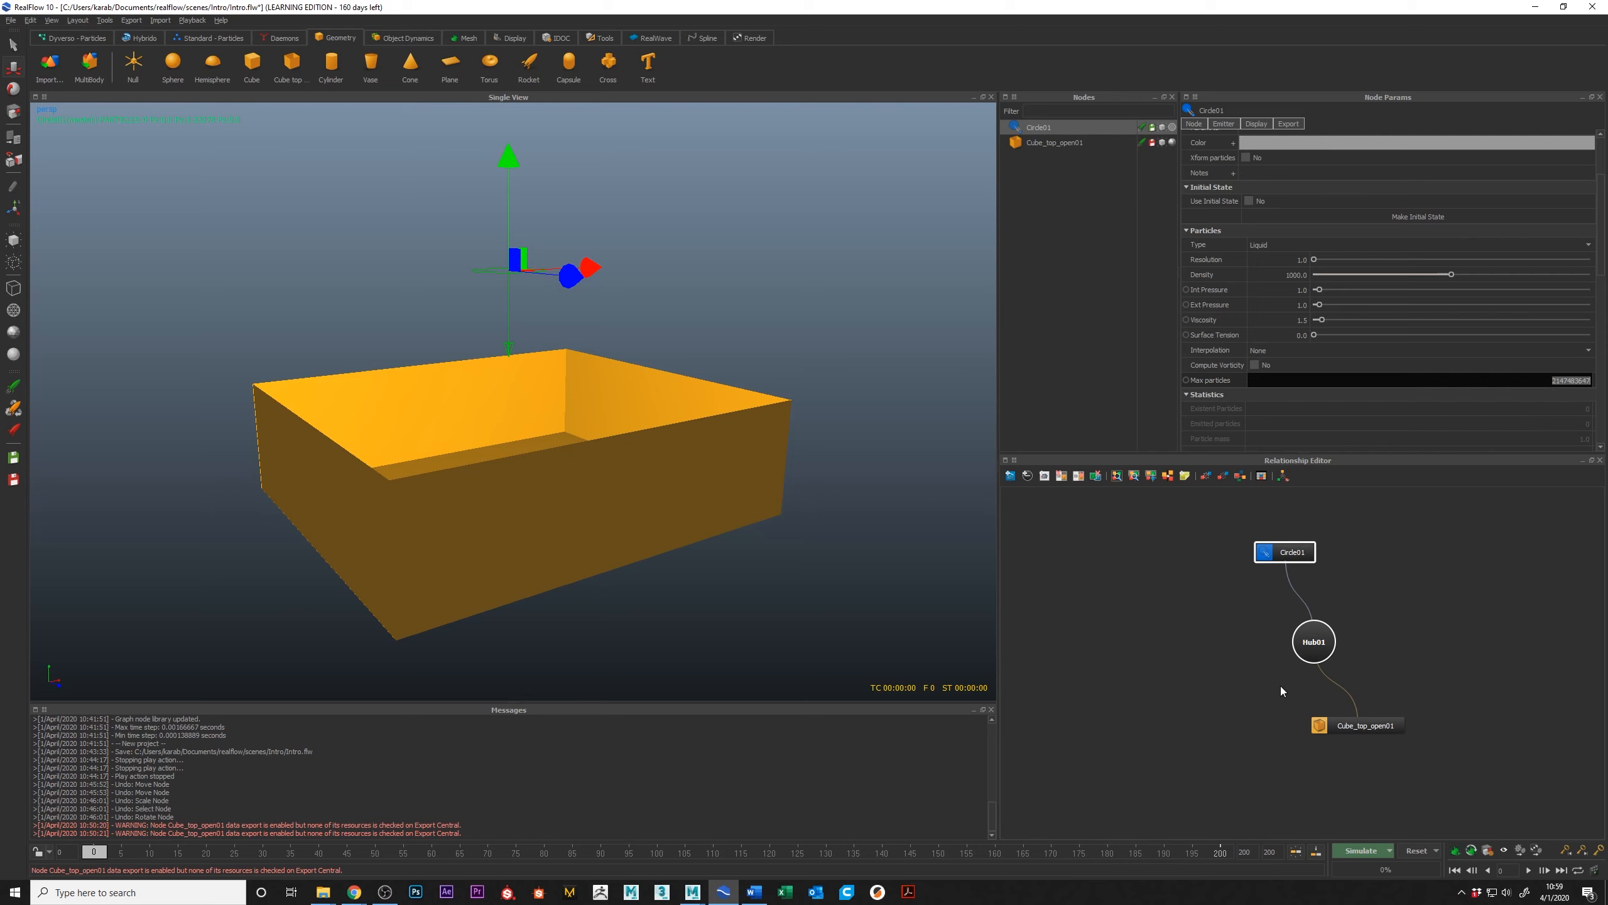
pyautogui.click(212, 38)
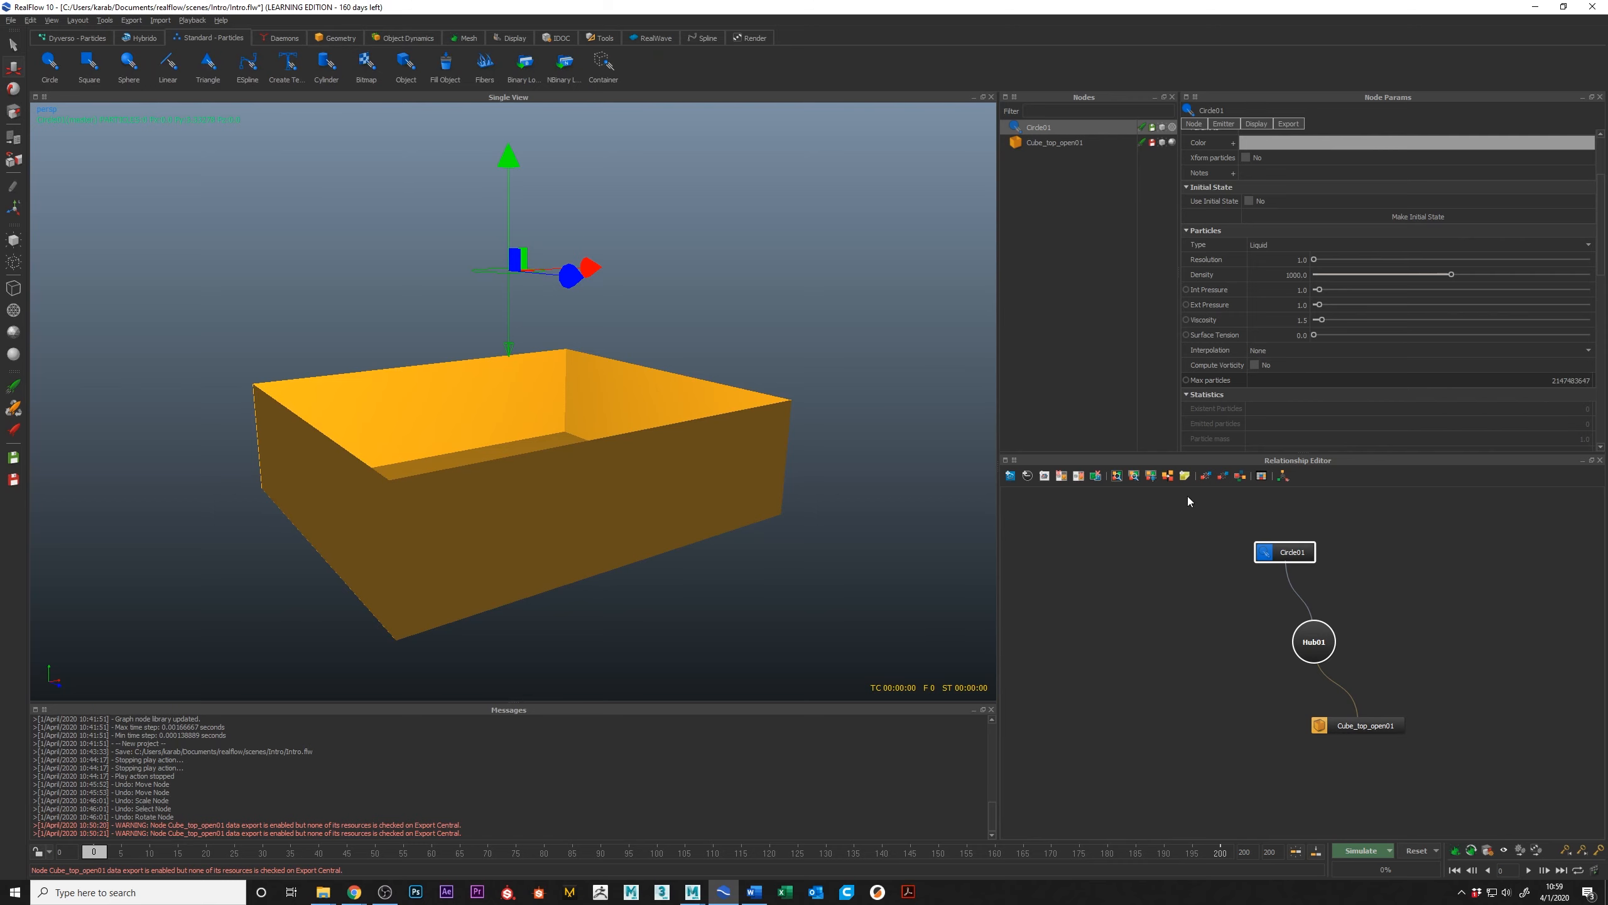
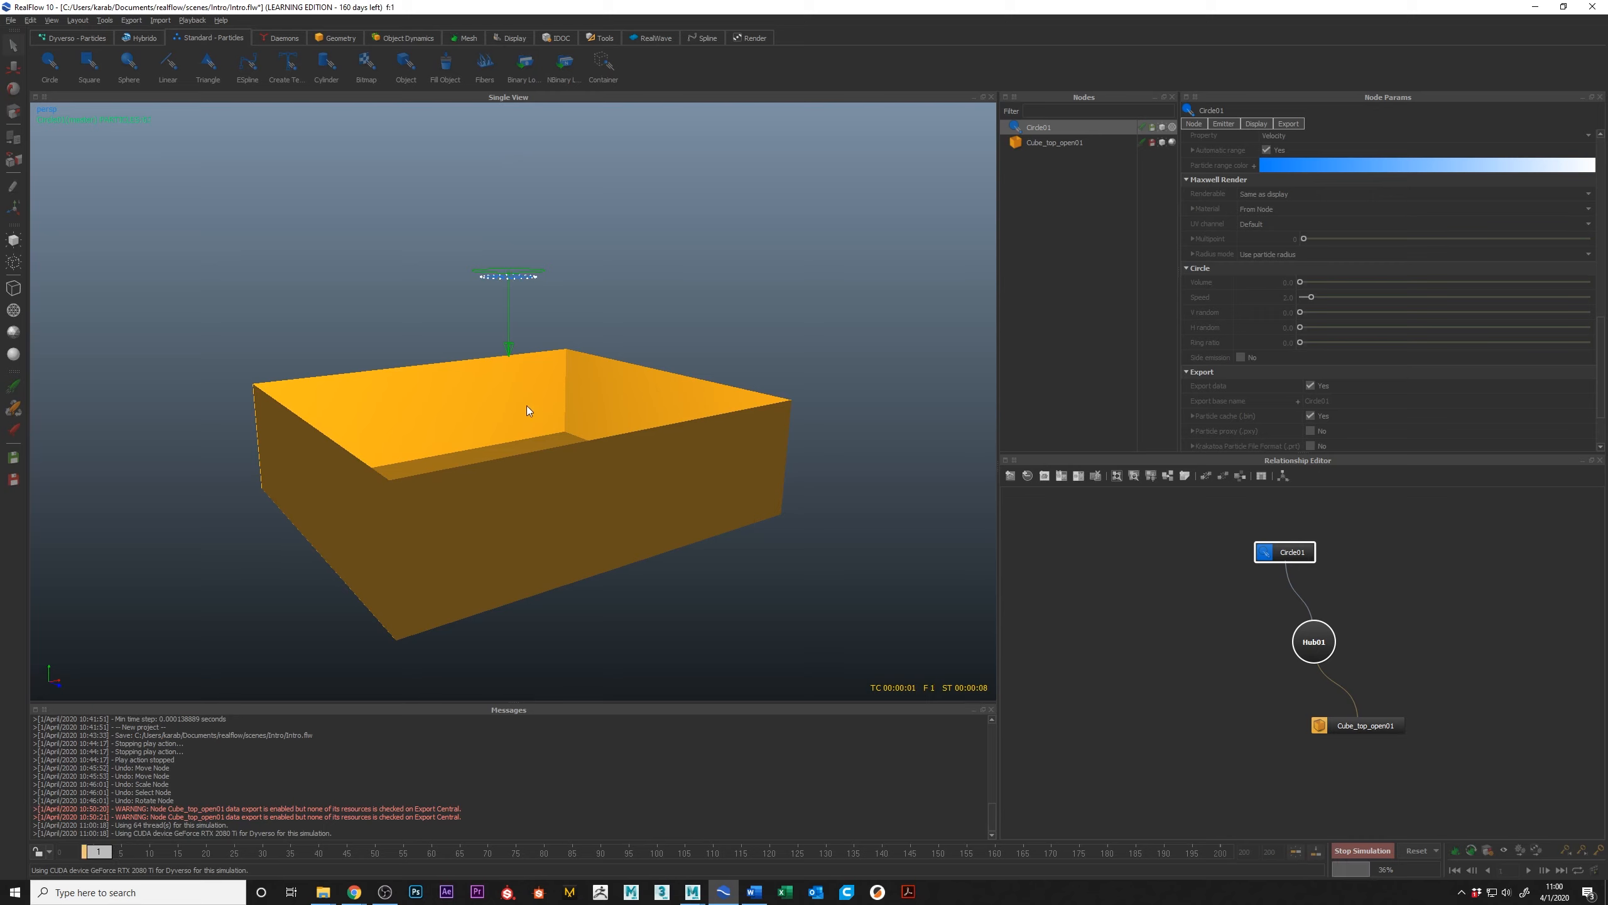
# Step: Stop the running simulation at frame 15 and examine the emitted particle layers from the perspective and front views
pyautogui.keyDown('alt'); pyautogui.moveTo(478, 367); pyautogui.dragTo(520, 383); pyautogui.keyUp('alt')
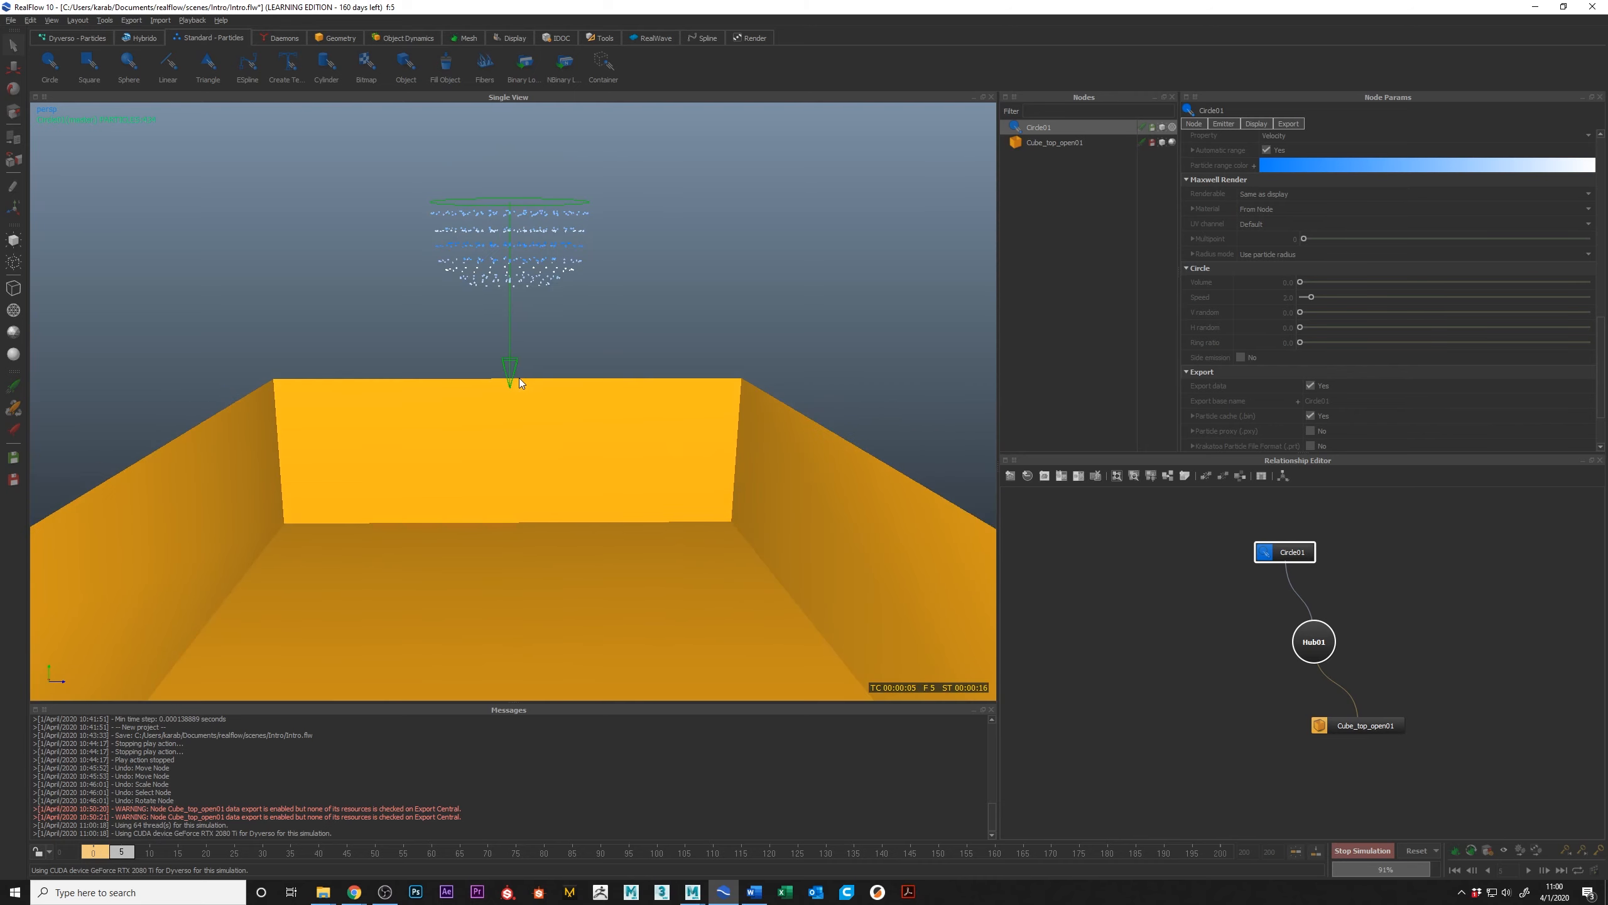
pyautogui.press('1')
pyautogui.press('2')
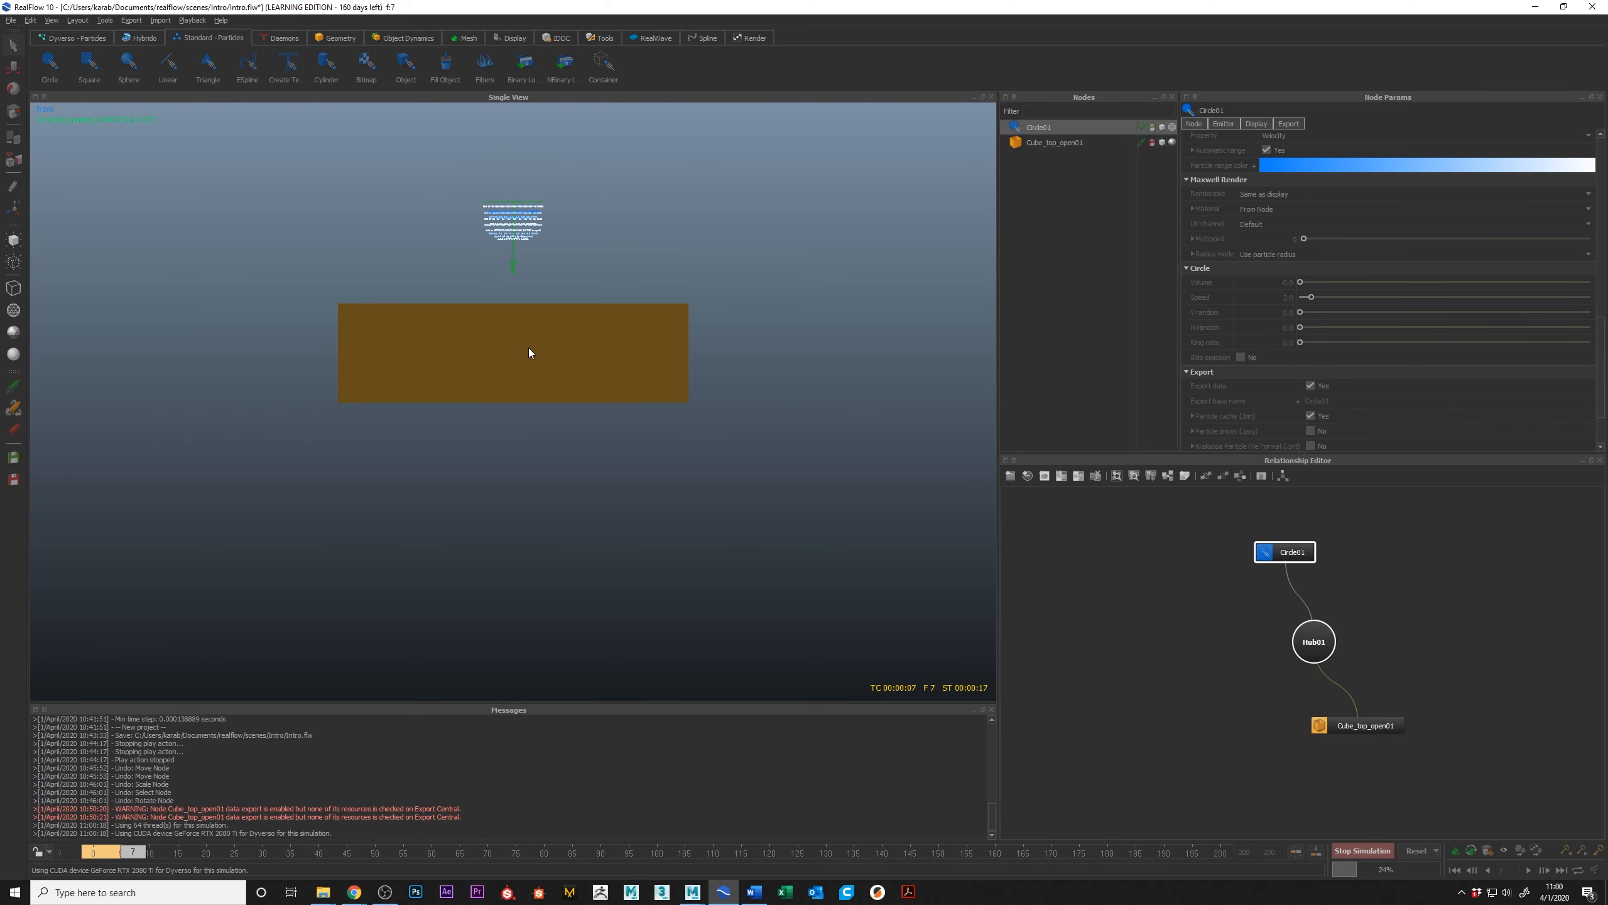
pyautogui.keyDown('alt'); pyautogui.moveTo(536, 252); pyautogui.dragTo(549, 294, button='middle'); pyautogui.keyUp('alt')
pyautogui.keyDown('alt'); pyautogui.moveTo(550, 292); pyautogui.dragTo(578, 294, button='right'); pyautogui.keyUp('alt')
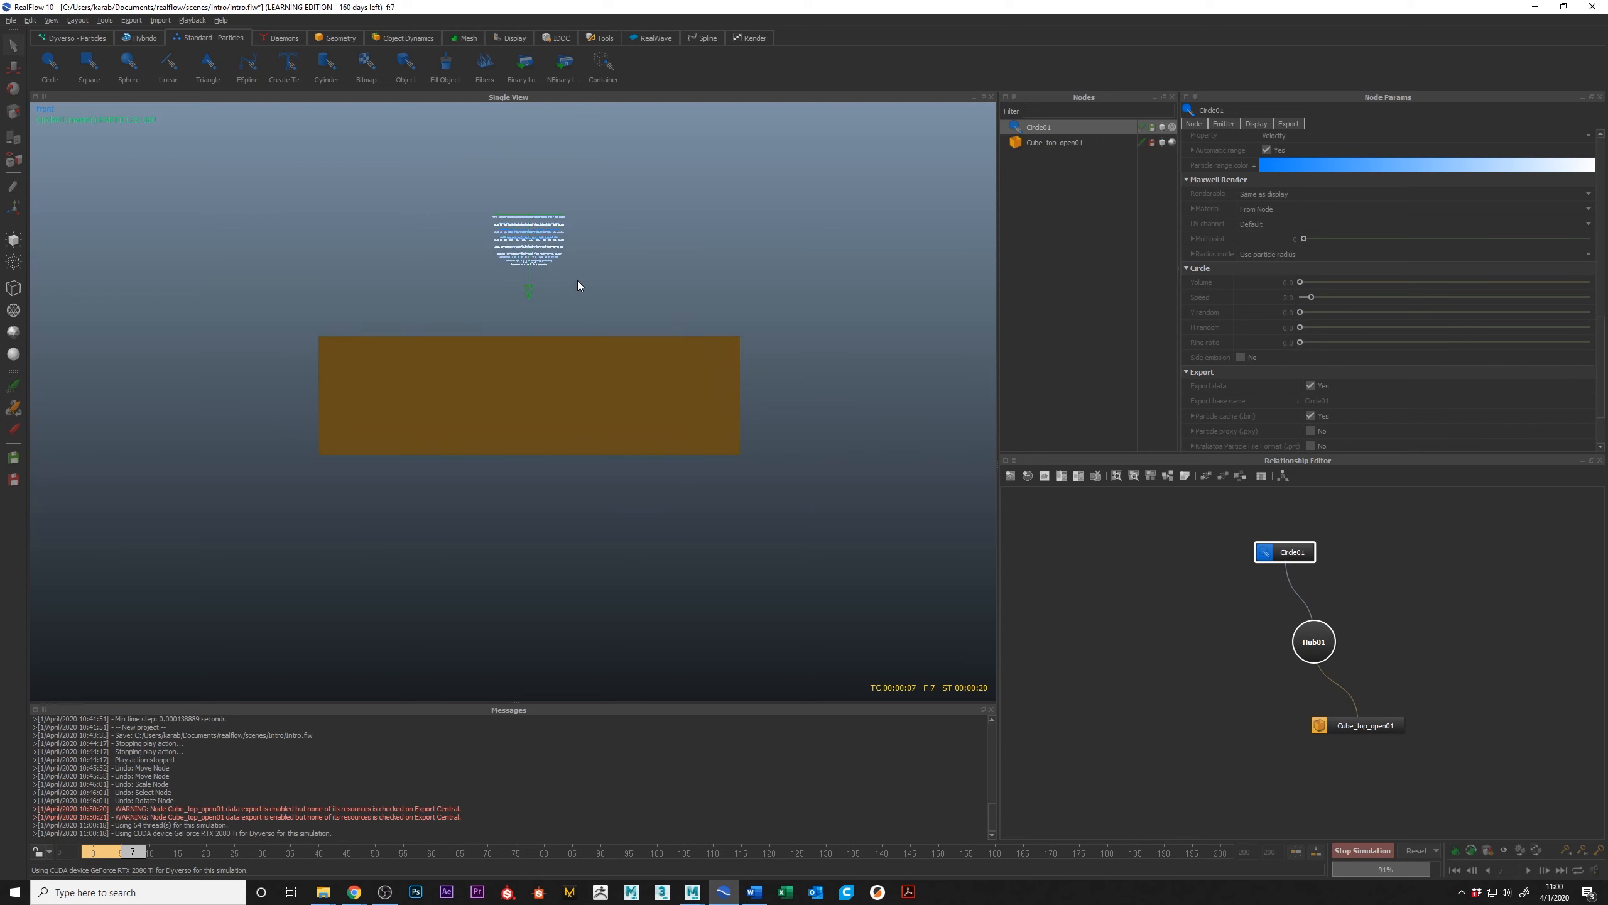
pyautogui.keyDown('alt'); pyautogui.moveTo(572, 344); pyautogui.dragTo(572, 350, button='middle'); pyautogui.keyUp('alt')
pyautogui.keyDown('alt'); pyautogui.moveTo(571, 350); pyautogui.dragTo(714, 353, button='right'); pyautogui.keyUp('alt')
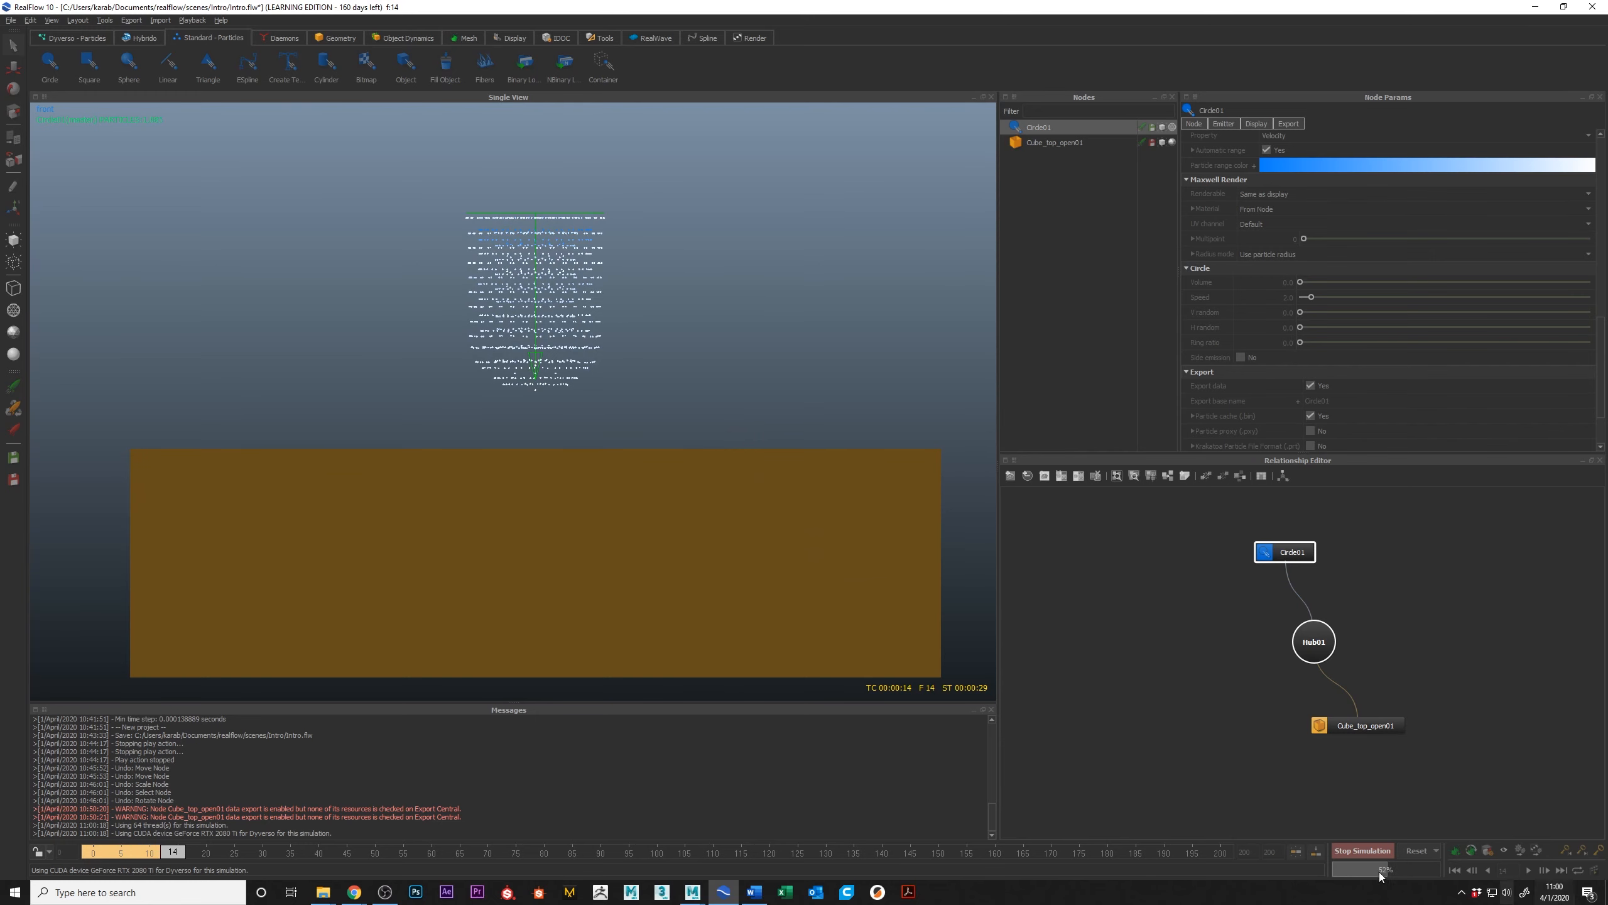
pyautogui.click(1365, 851)
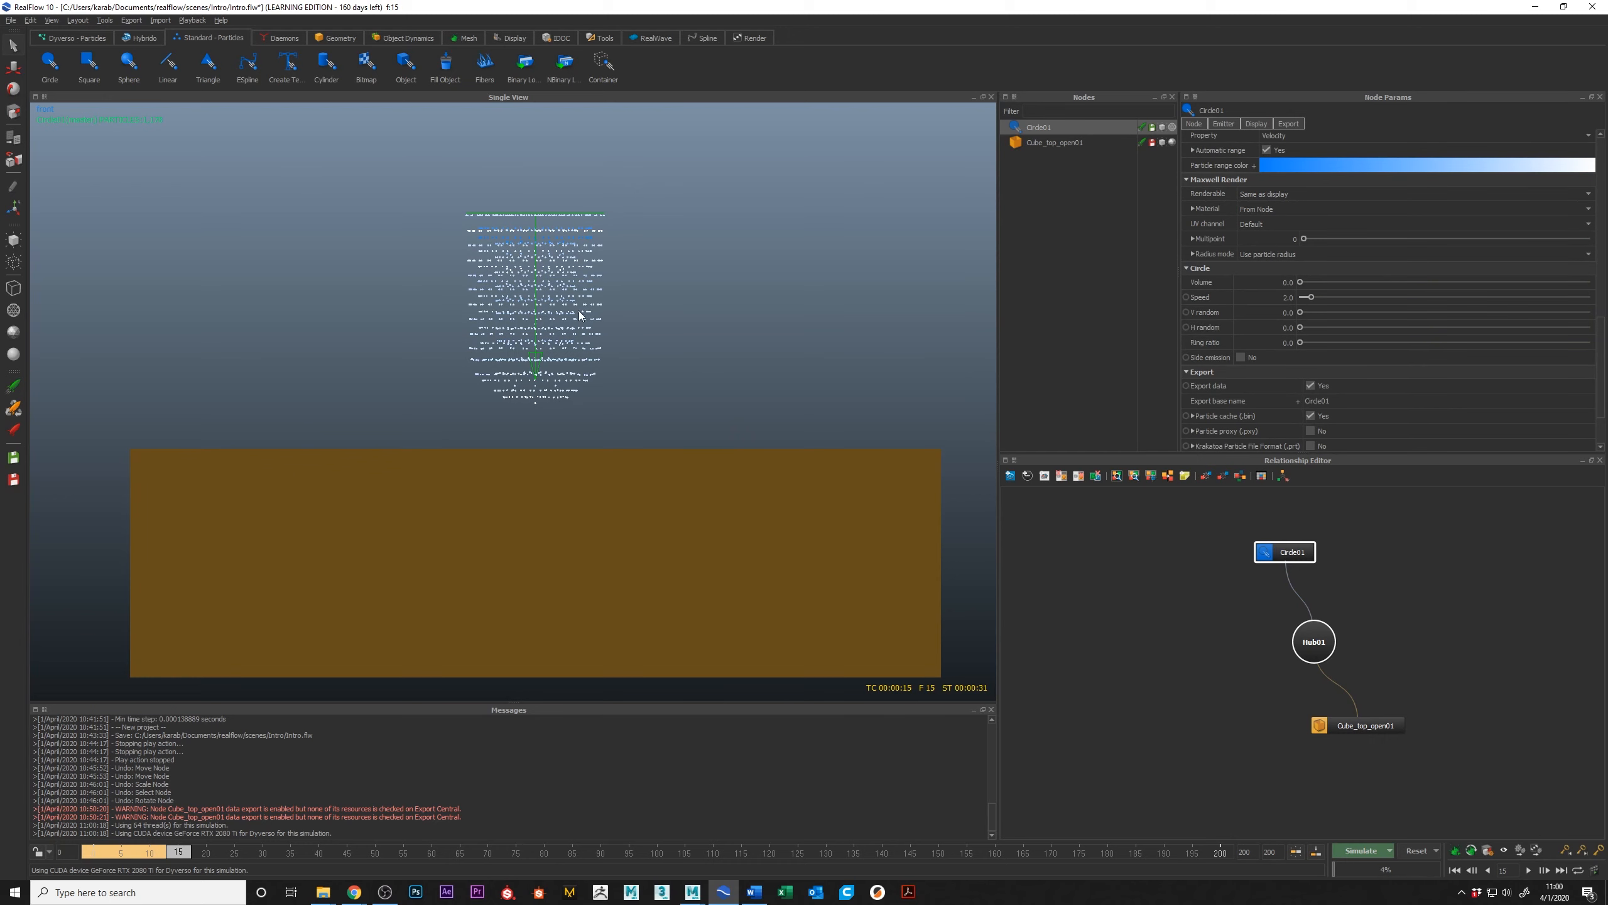
pyautogui.keyDown('alt'); pyautogui.moveTo(655, 418); pyautogui.dragTo(629, 373); pyautogui.keyUp('alt')
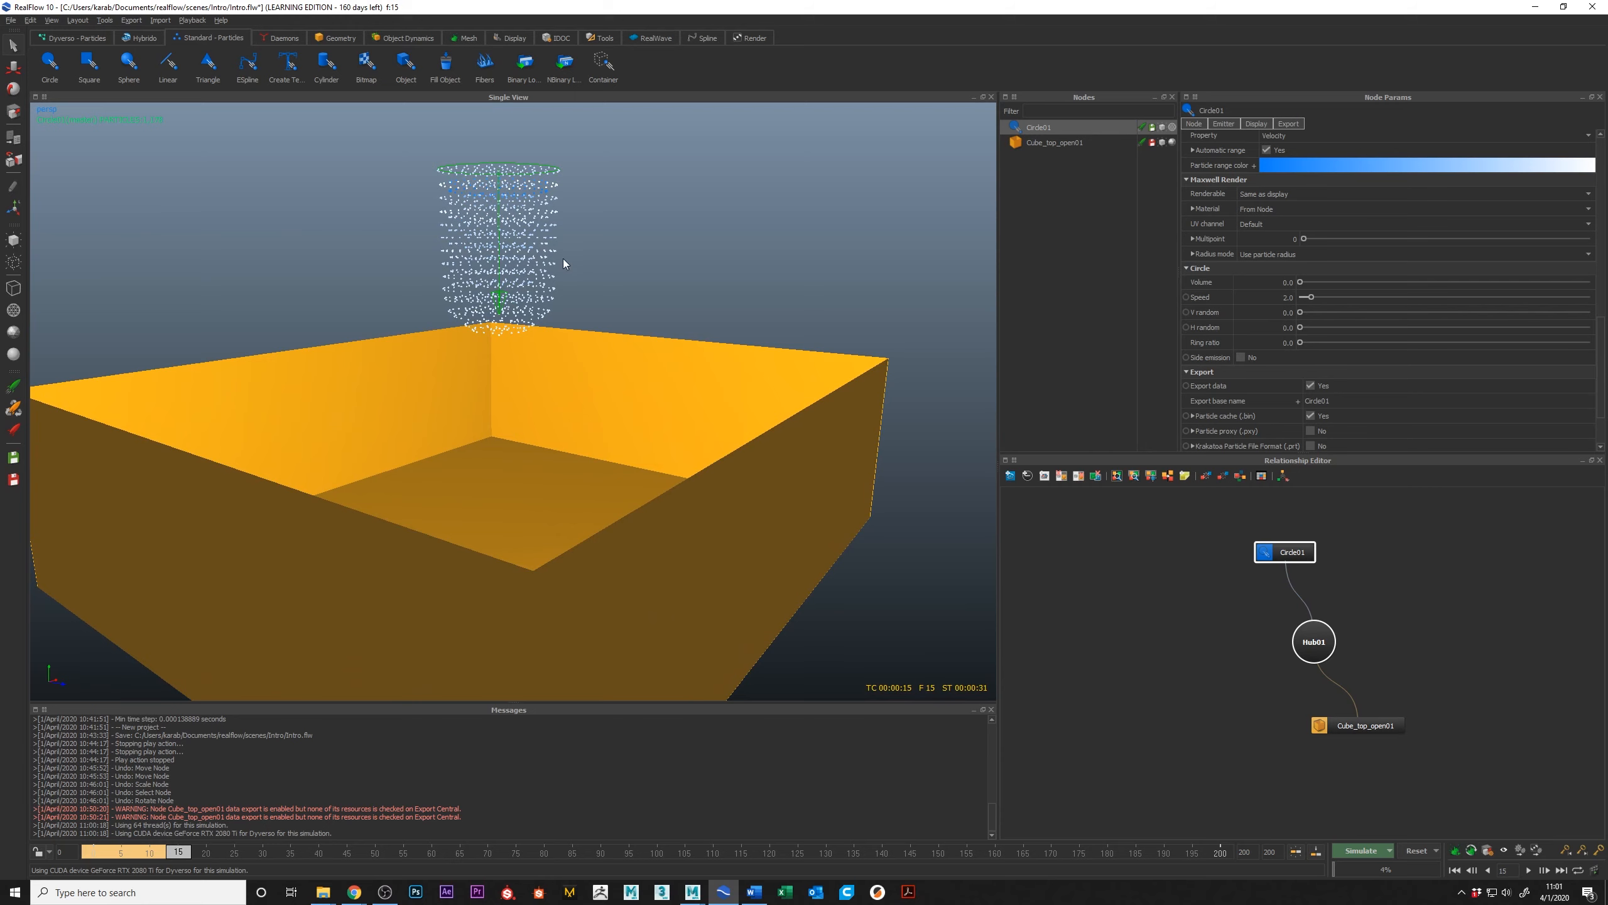
pyautogui.keyDown('alt'); pyautogui.moveTo(553, 192); pyautogui.dragTo(513, 265); pyautogui.keyUp('alt')
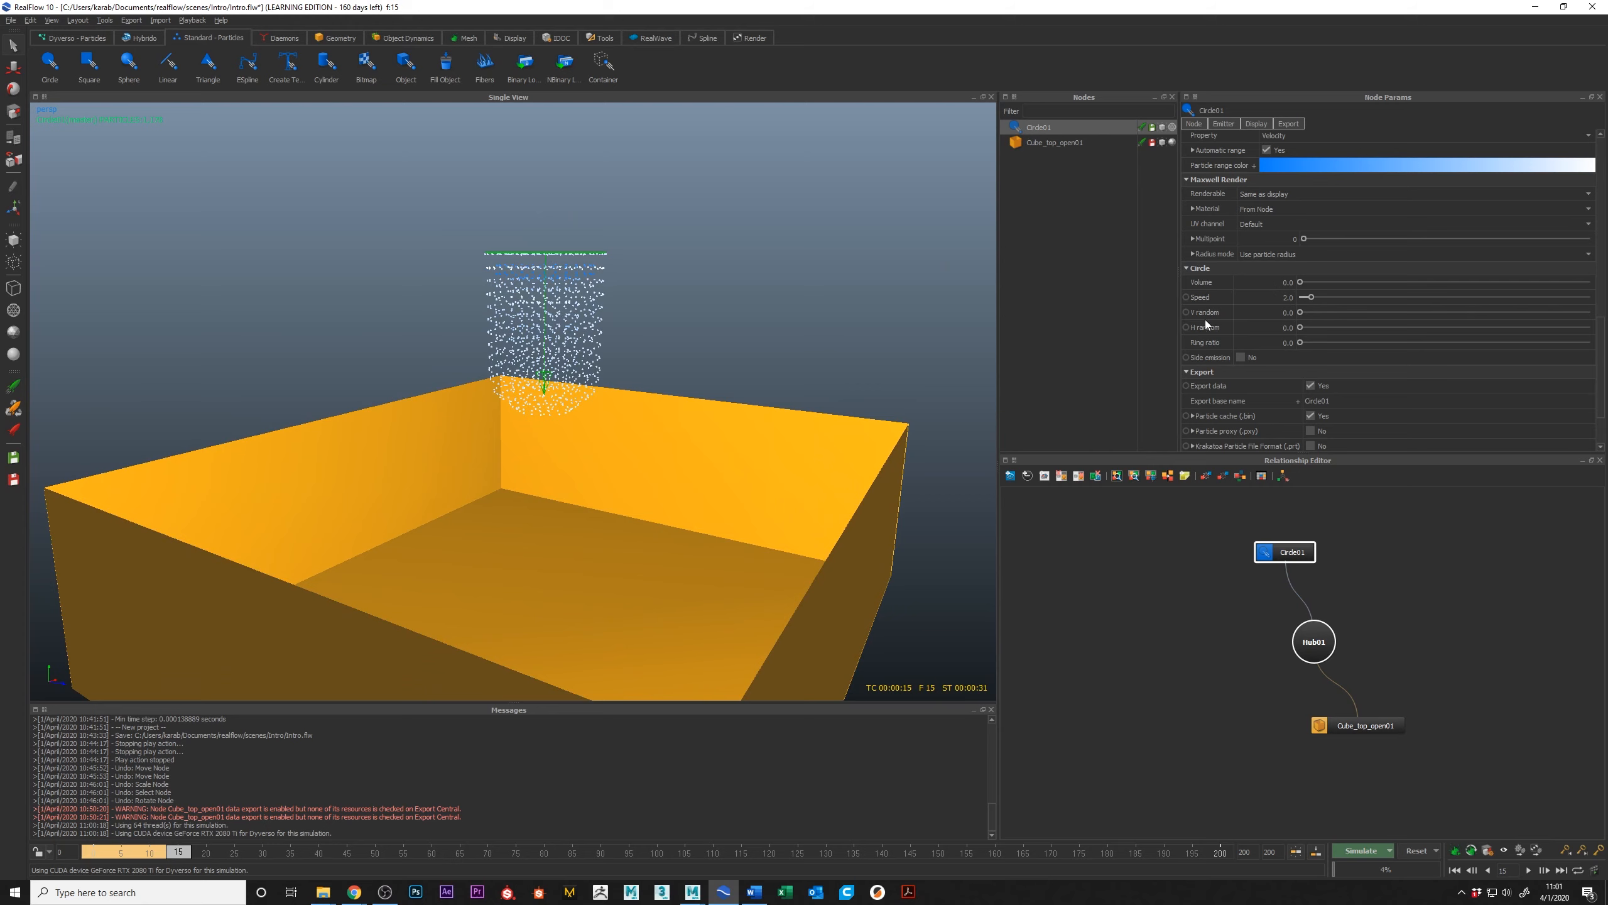
# Step: Set the circle emitter's V random to 0.69 and H random to 0.667, and rerun the simulation for a few frames
pyautogui.moveTo(1308, 314); pyautogui.dragTo(1405, 321)
pyautogui.moveTo(1301, 327); pyautogui.dragTo(1496, 324)
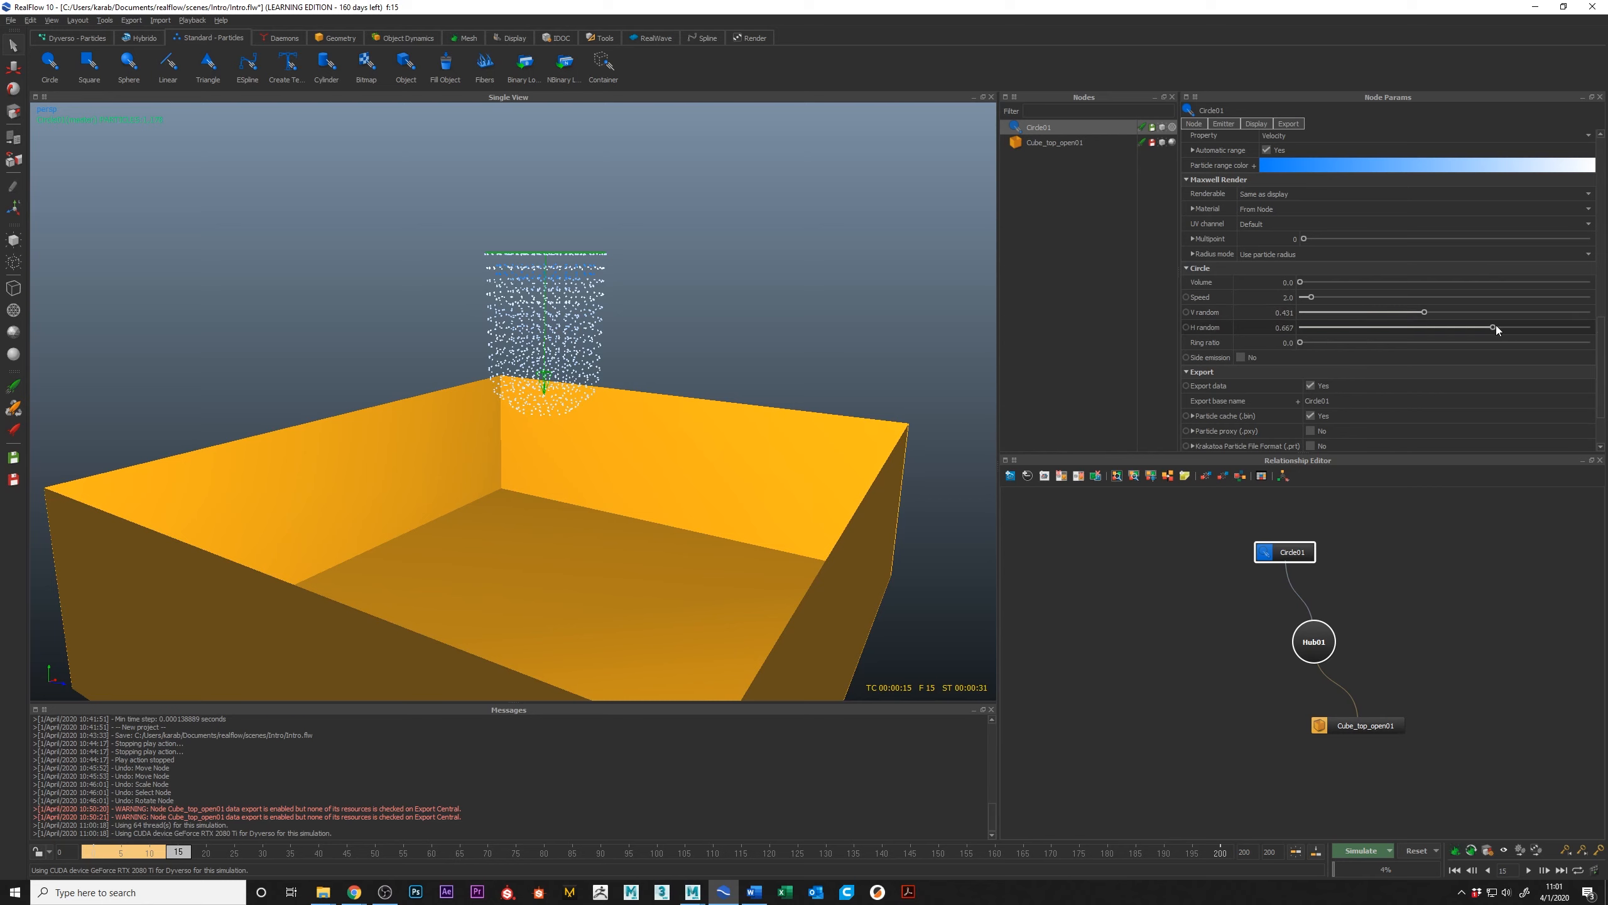
pyautogui.click(1412, 854)
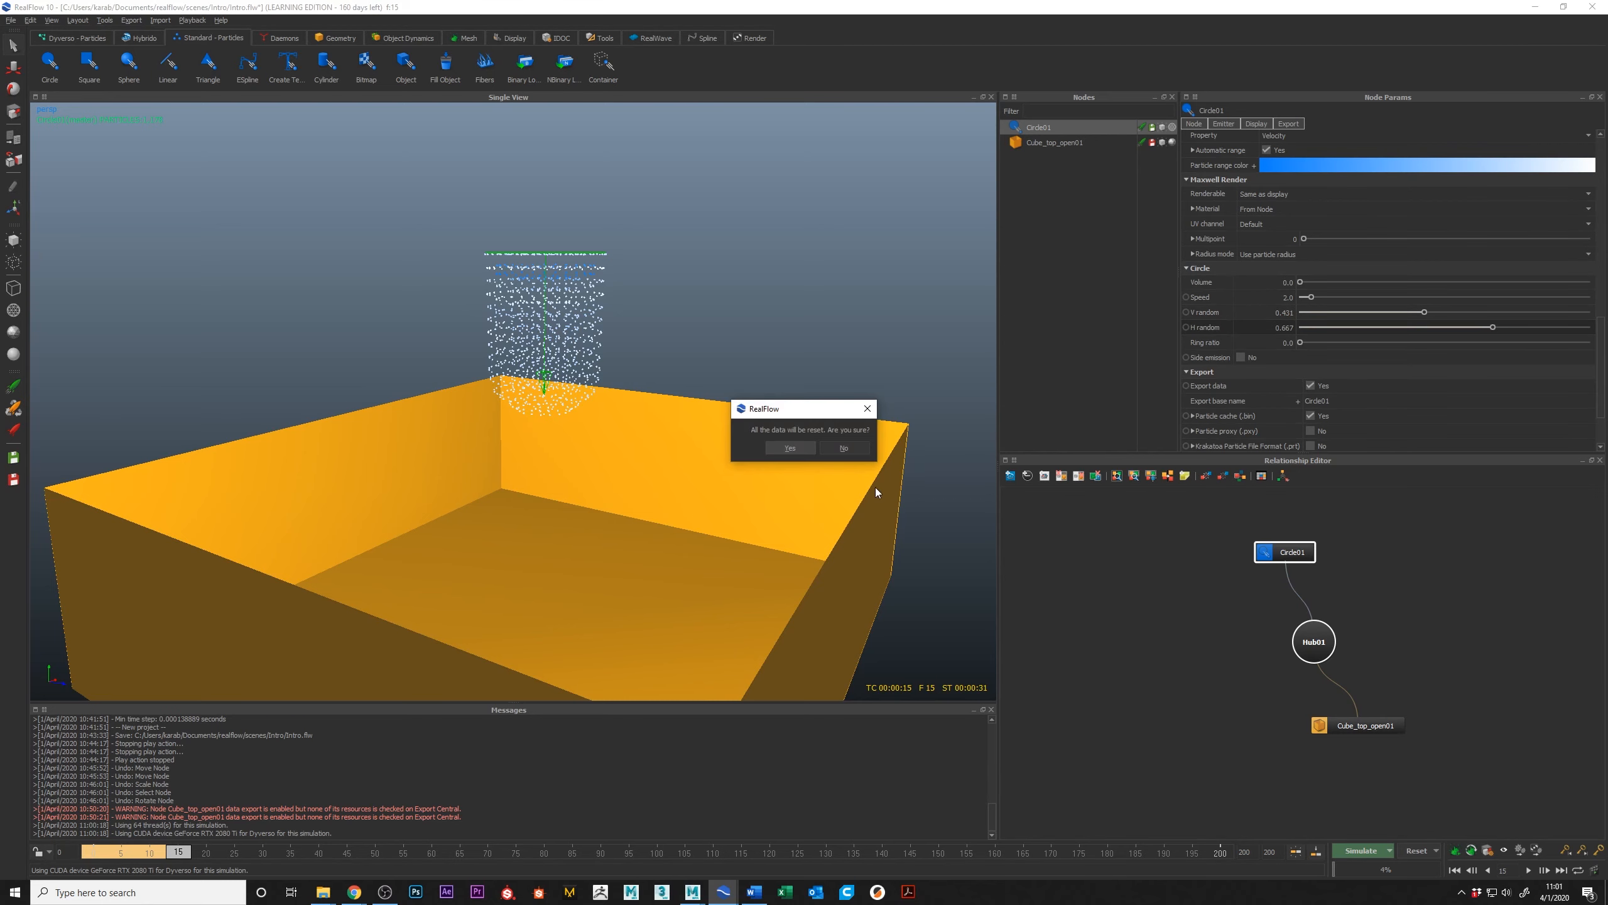
pyautogui.click(787, 448)
pyautogui.moveTo(1493, 312); pyautogui.dragTo(1500, 313)
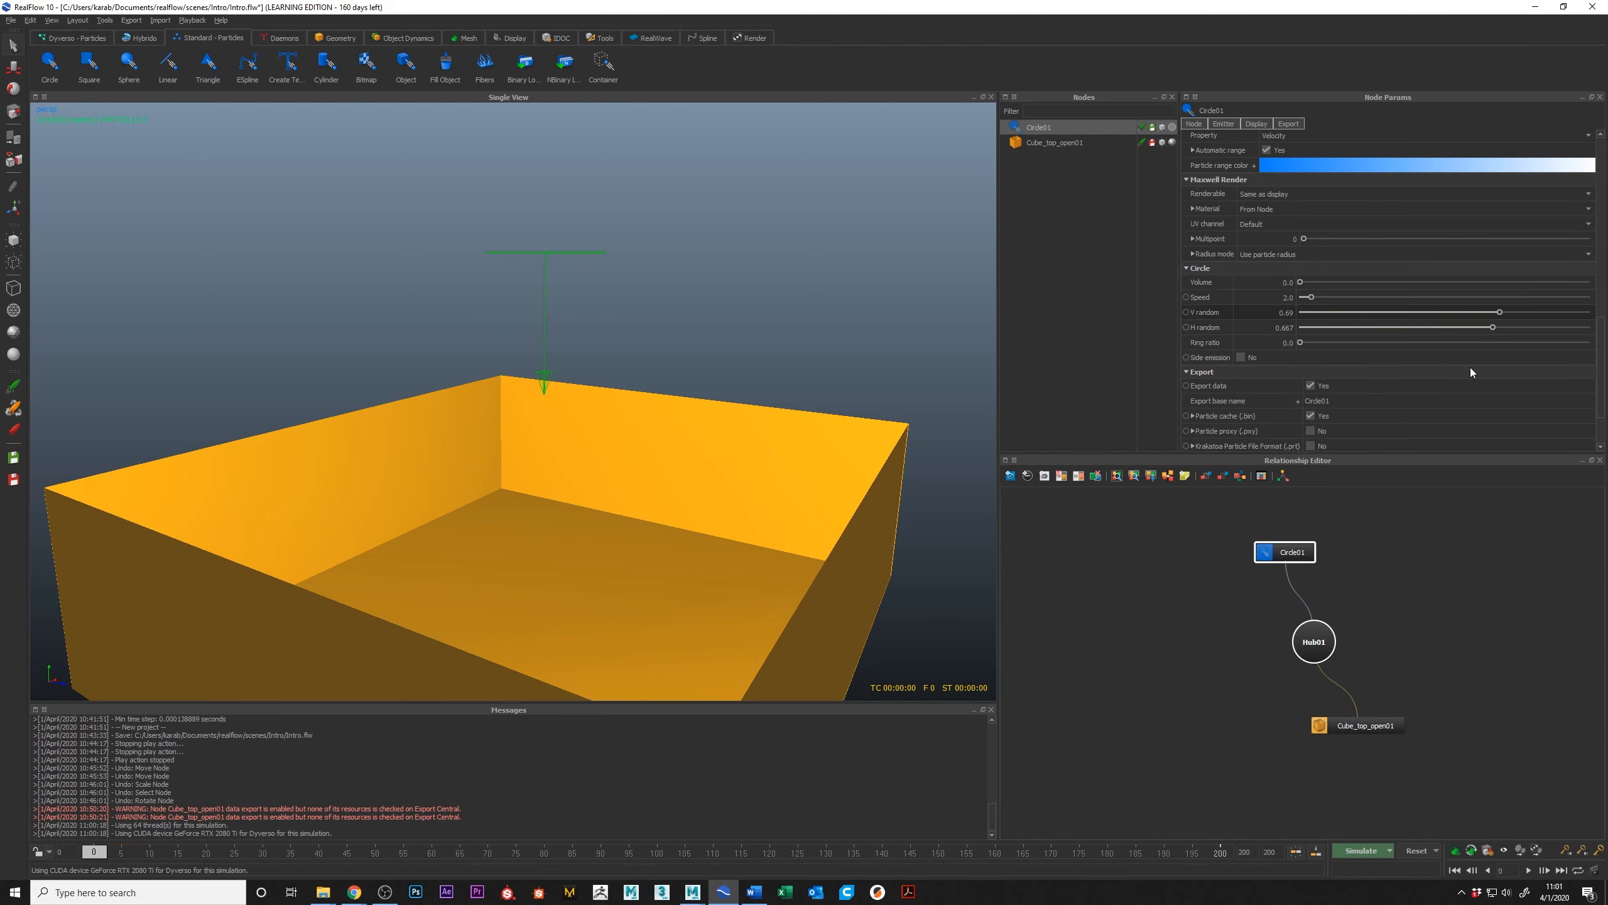
pyautogui.click(1353, 852)
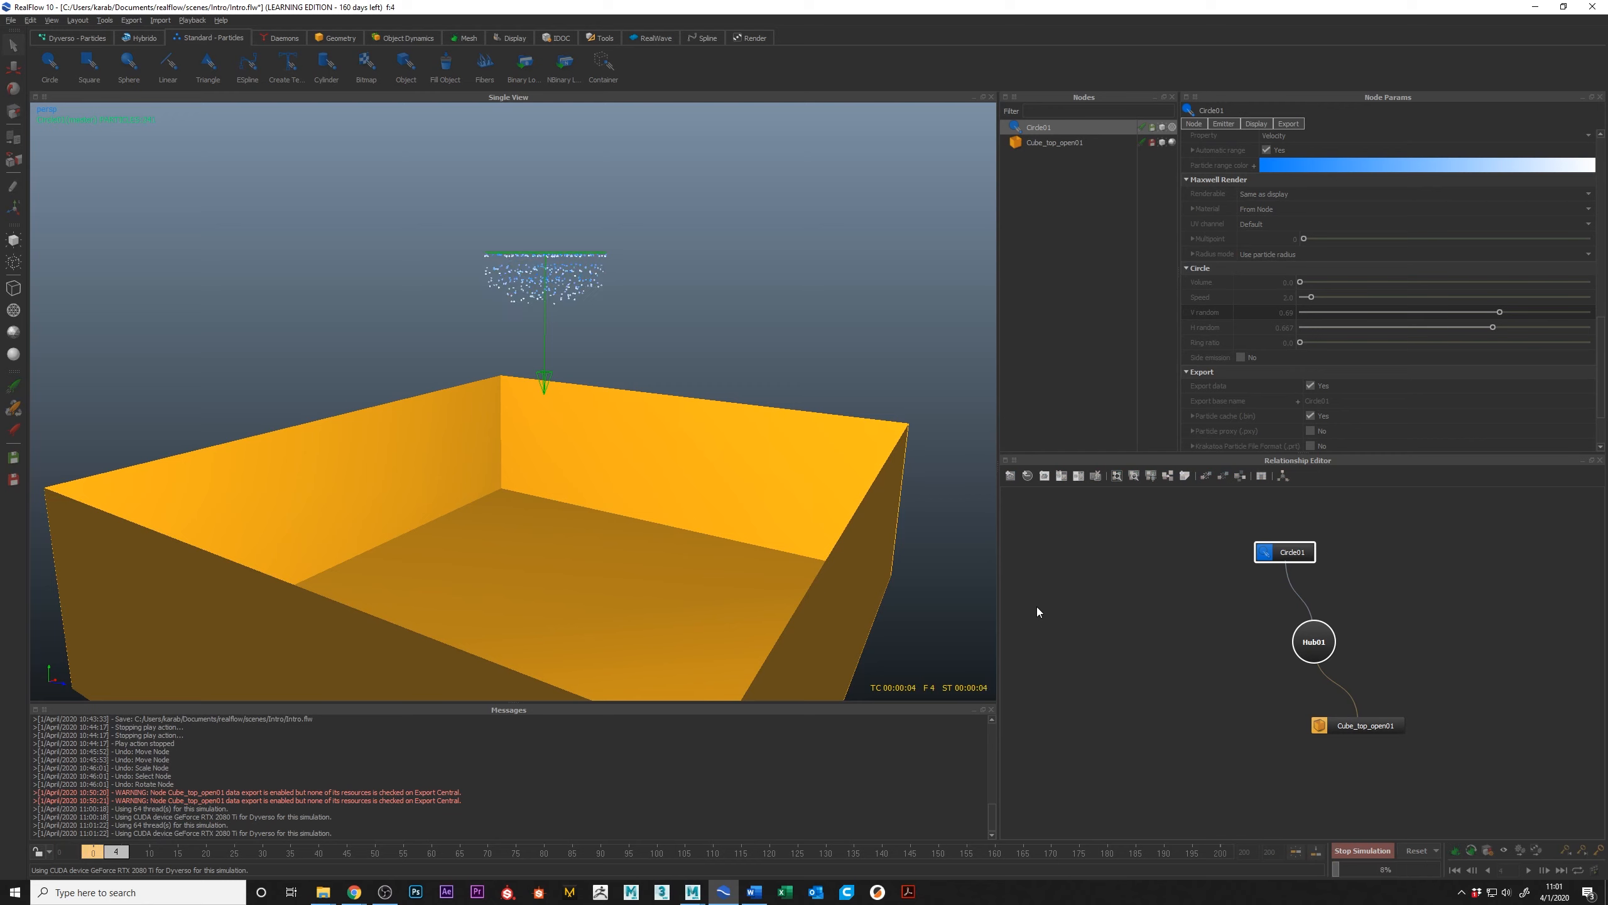
pyautogui.click(1362, 852)
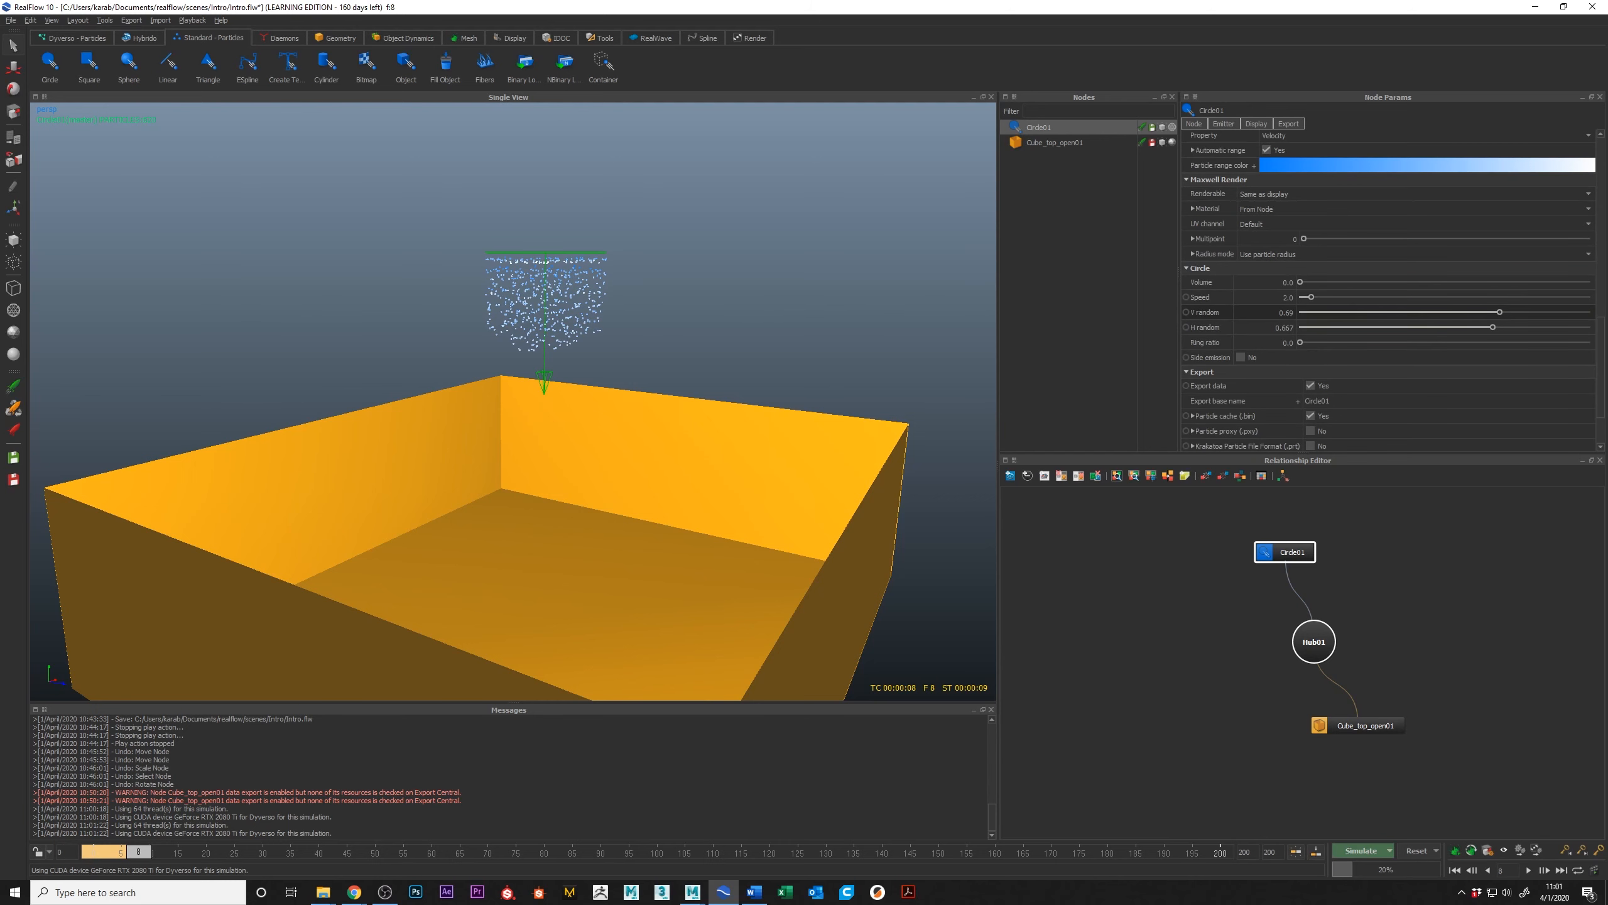
# Step: Raise the circle emitter's V random to 0.875 and H random to 0.845, and rerun the simulation to frame 8
pyautogui.moveTo(1500, 312); pyautogui.dragTo(1554, 312)
pyautogui.click(1417, 851)
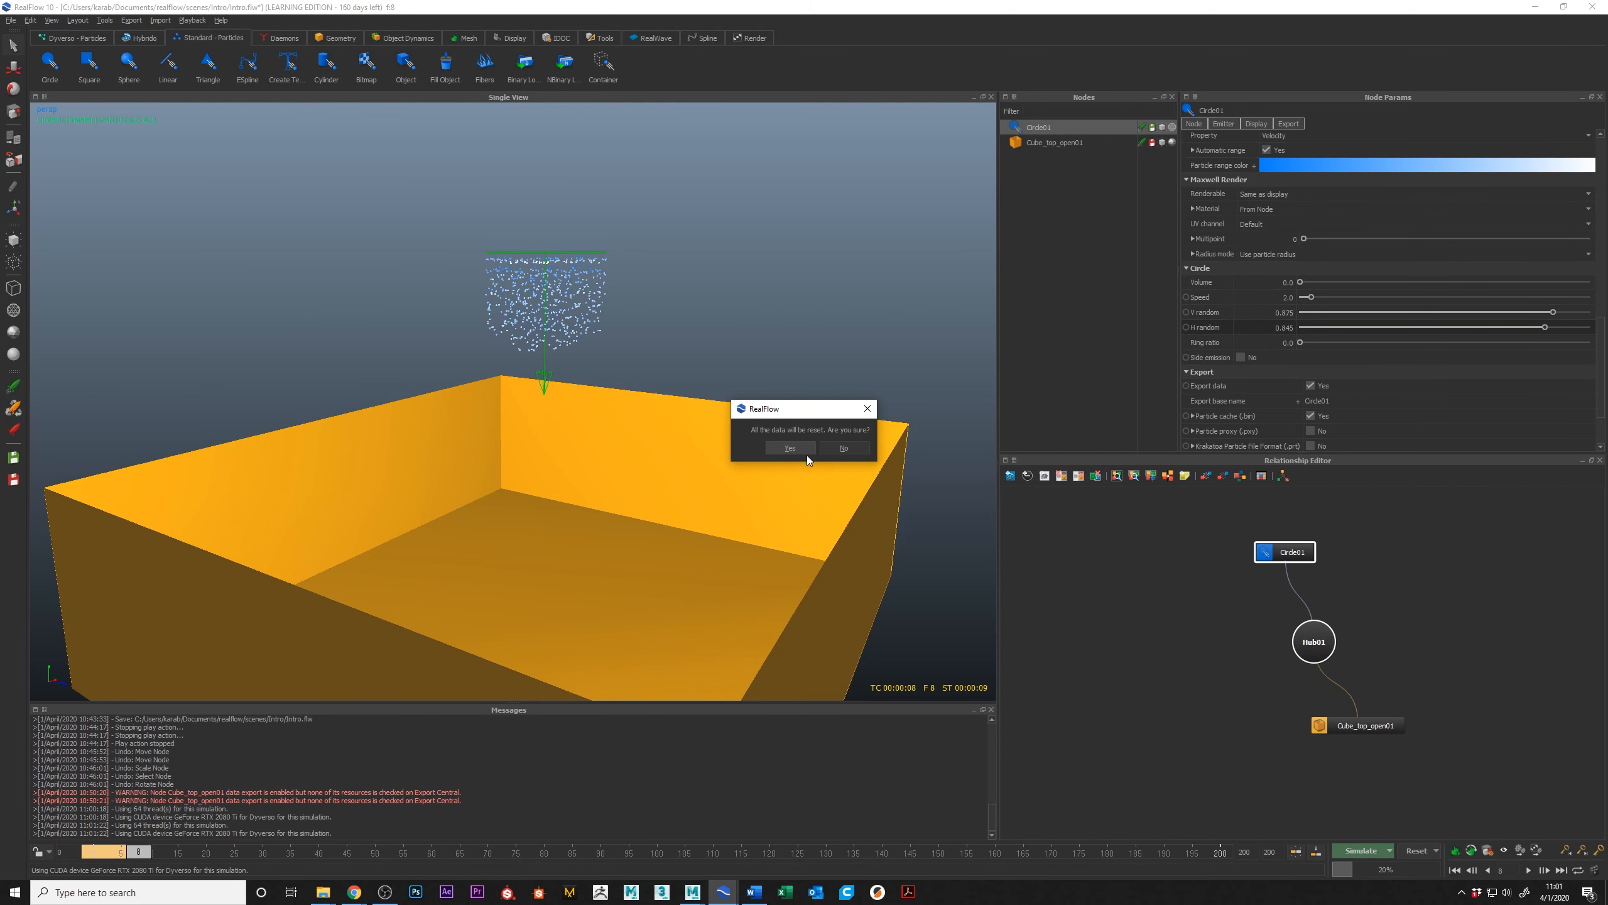
pyautogui.click(807, 454)
pyautogui.click(1355, 852)
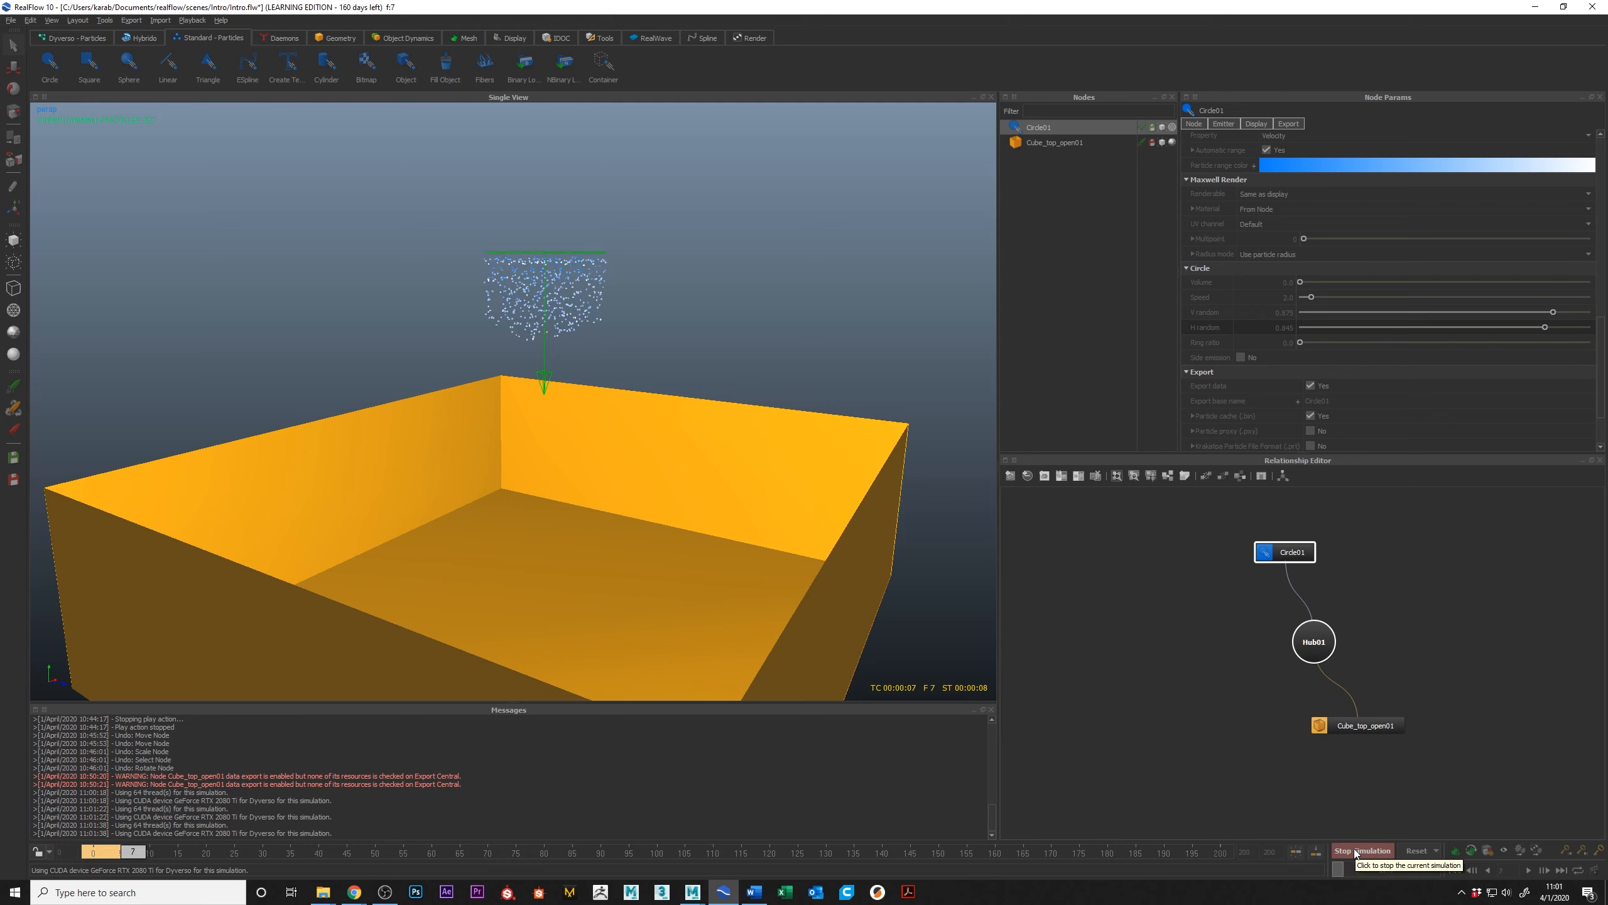
pyautogui.click(1357, 851)
# Step: Inspect the randomized particle stream above the box and review the scene's scale options without changing them
pyautogui.keyDown('alt'); pyautogui.moveTo(576, 420); pyautogui.dragTo(568, 338); pyautogui.keyUp('alt')
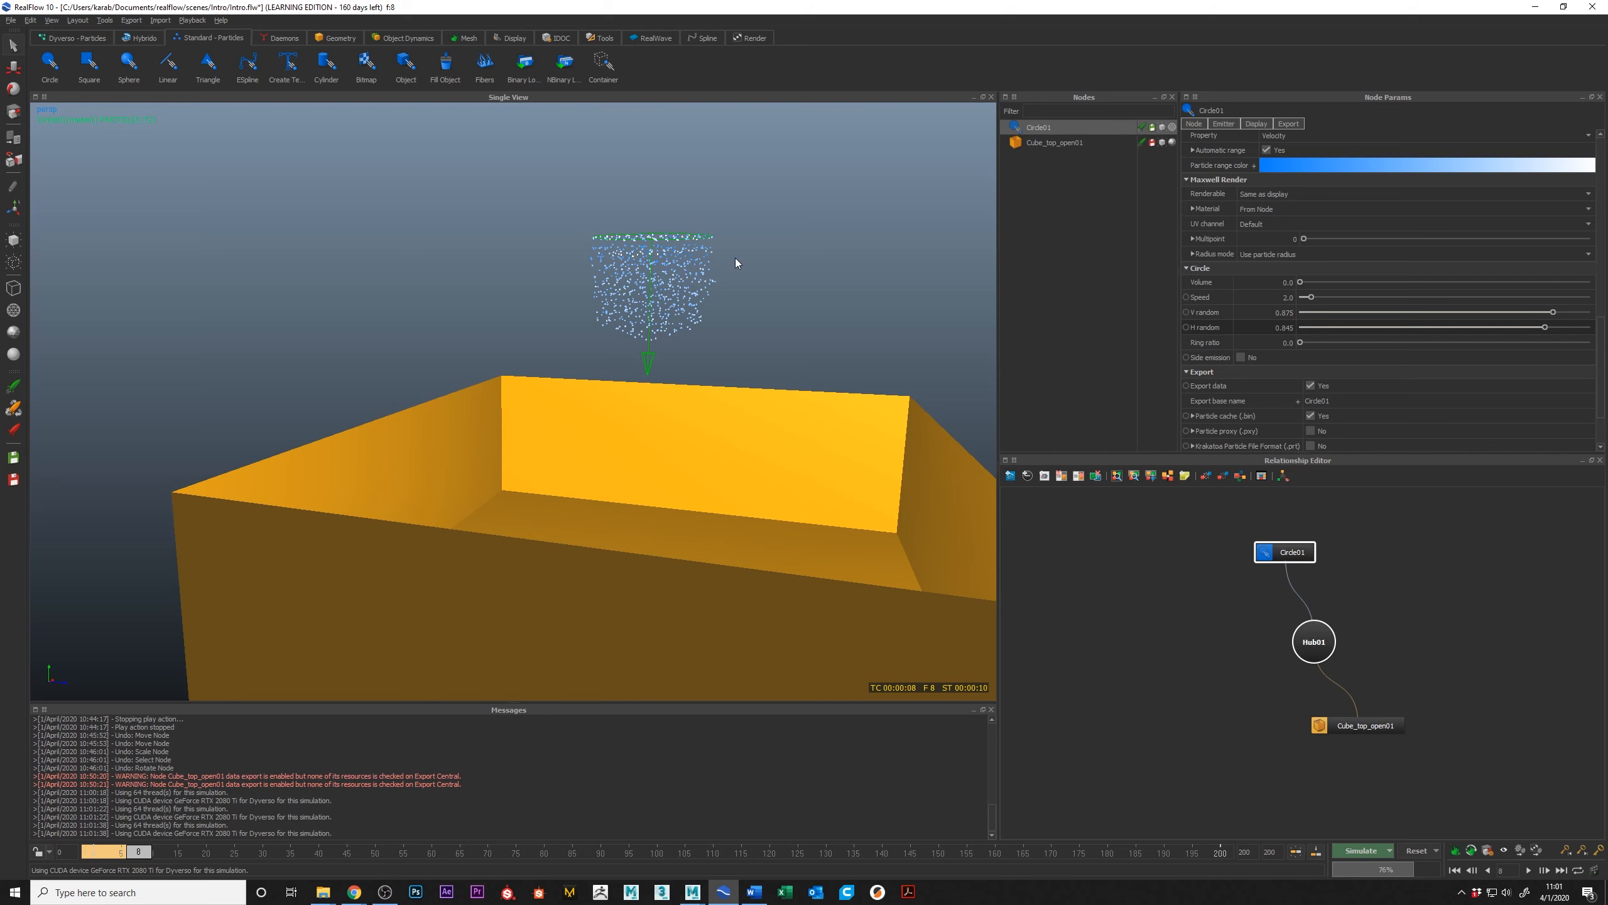
pyautogui.moveTo(708, 259)
pyautogui.keyDown('alt'); pyautogui.mouseDown()
pyautogui.moveTo(696, 228)
pyautogui.moveTo(703, 242)
pyautogui.mouseUp(); pyautogui.keyUp('alt')
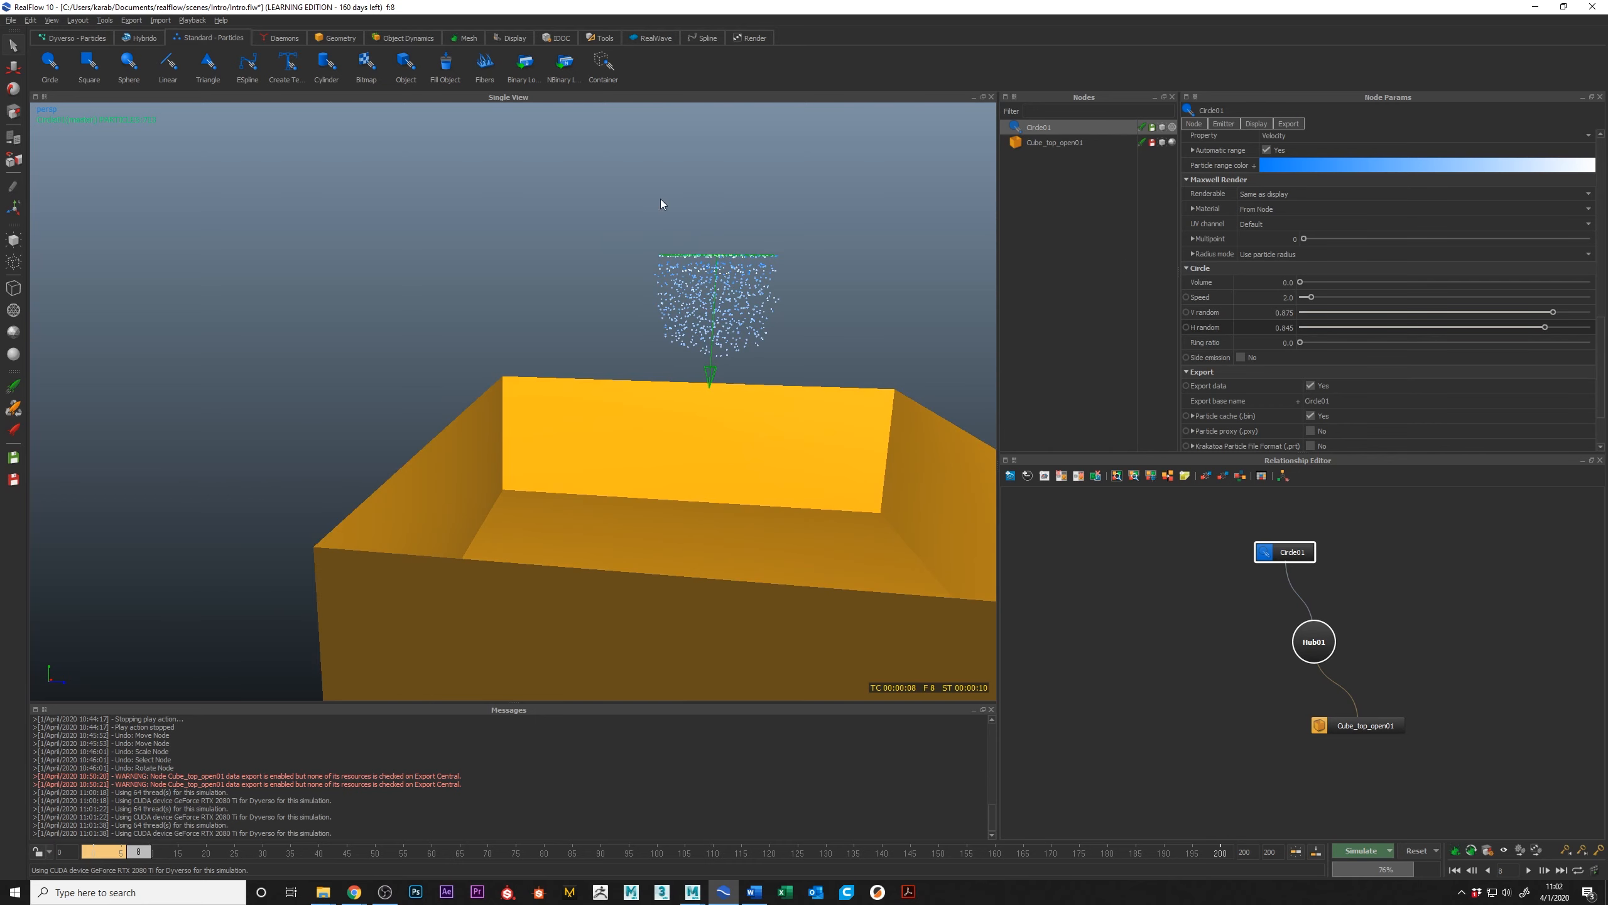
pyautogui.keyDown('alt'); pyautogui.moveTo(621, 251); pyautogui.dragTo(732, 301); pyautogui.keyUp('alt')
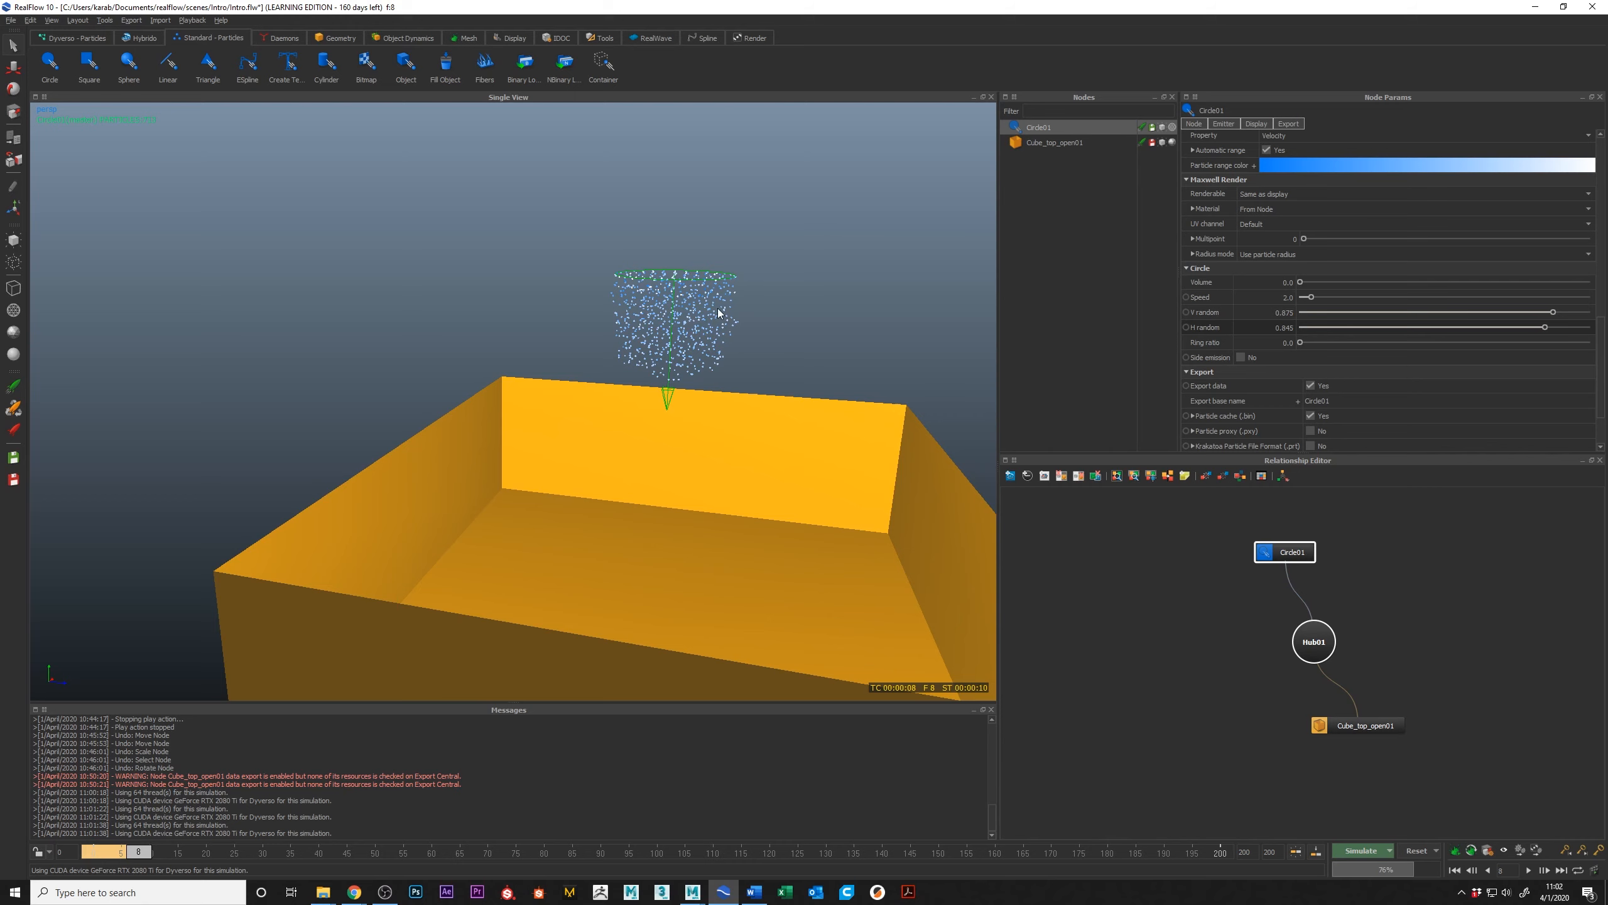
pyautogui.click(1486, 856)
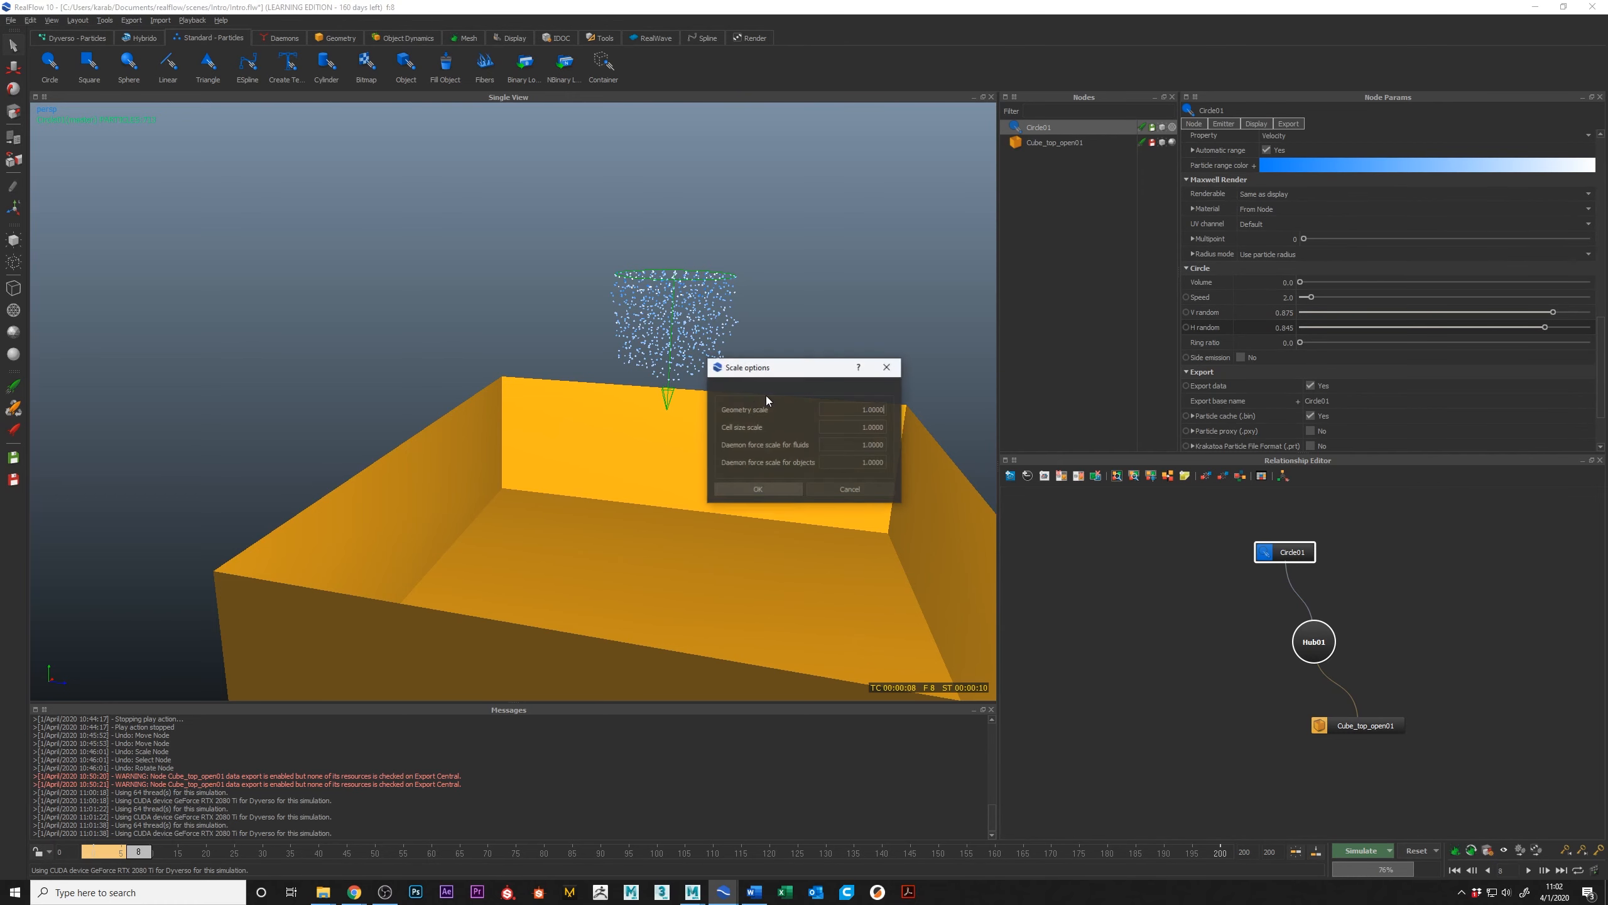
pyautogui.moveTo(789, 368); pyautogui.dragTo(1159, 279)
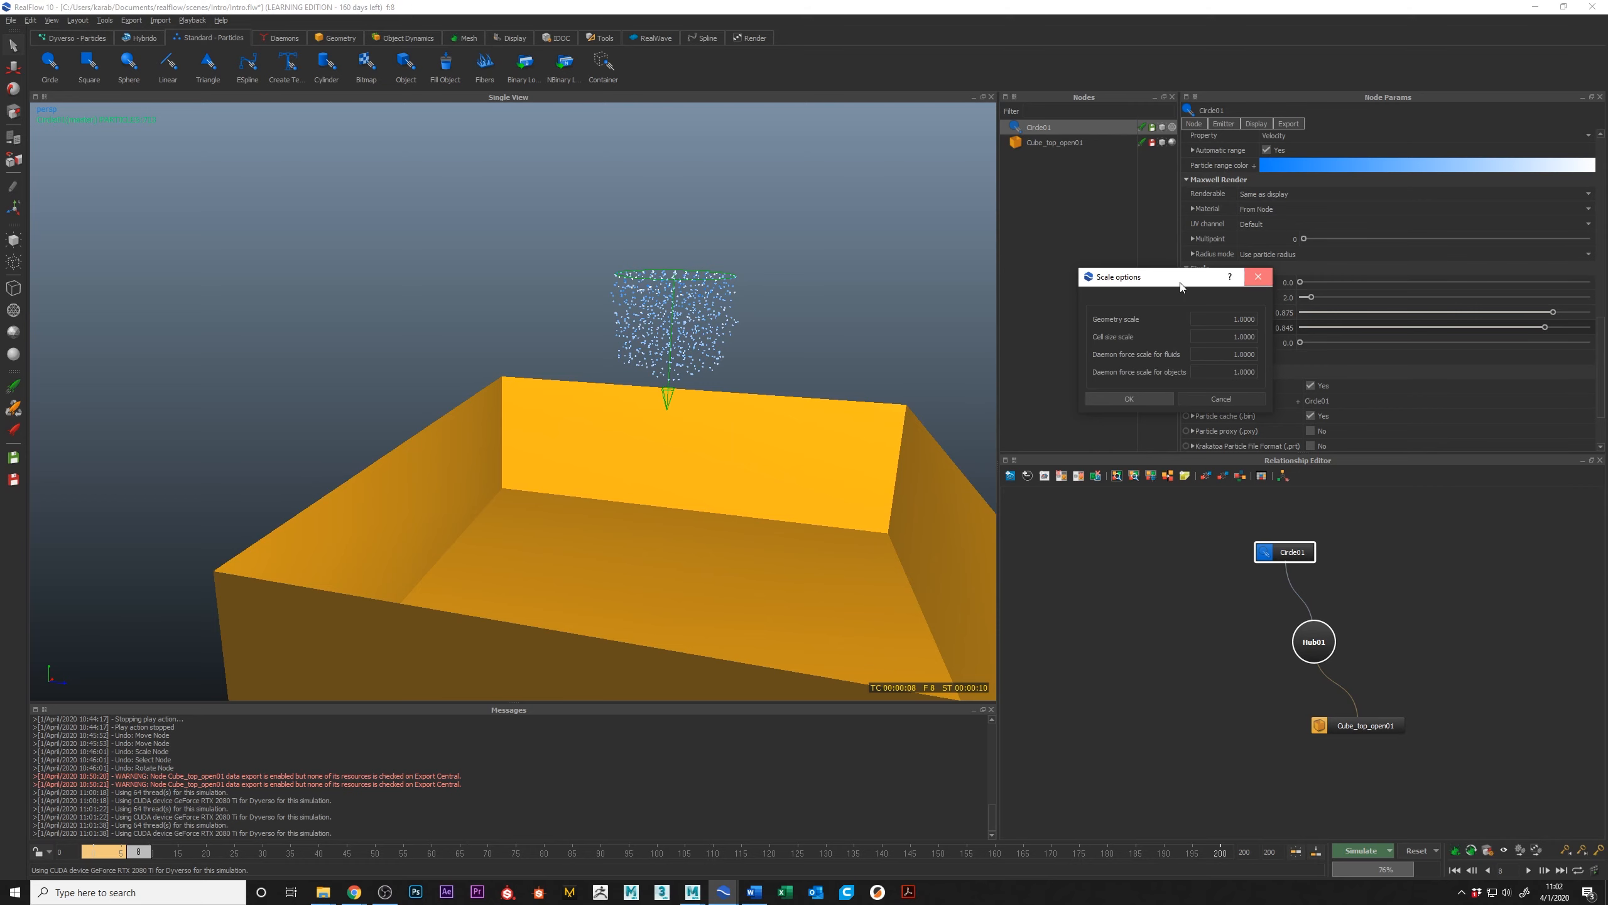
pyautogui.click(1258, 277)
# Step: Display the ground grid and add a default cube to the scene
pyautogui.scroll(-8, 557, 387)
pyautogui.keyDown('alt'); pyautogui.moveTo(548, 385); pyautogui.dragTo(441, 478); pyautogui.keyUp('alt')
pyautogui.press('g')
pyautogui.keyDown('alt'); pyautogui.moveTo(441, 479); pyautogui.dragTo(490, 437, button='middle'); pyautogui.keyUp('alt')
pyautogui.scroll(6, 488, 437)
pyautogui.scroll(-5, 489, 437)
pyautogui.keyDown('alt'); pyautogui.moveTo(489, 438); pyautogui.dragTo(446, 457); pyautogui.keyUp('alt')
pyautogui.click(343, 39)
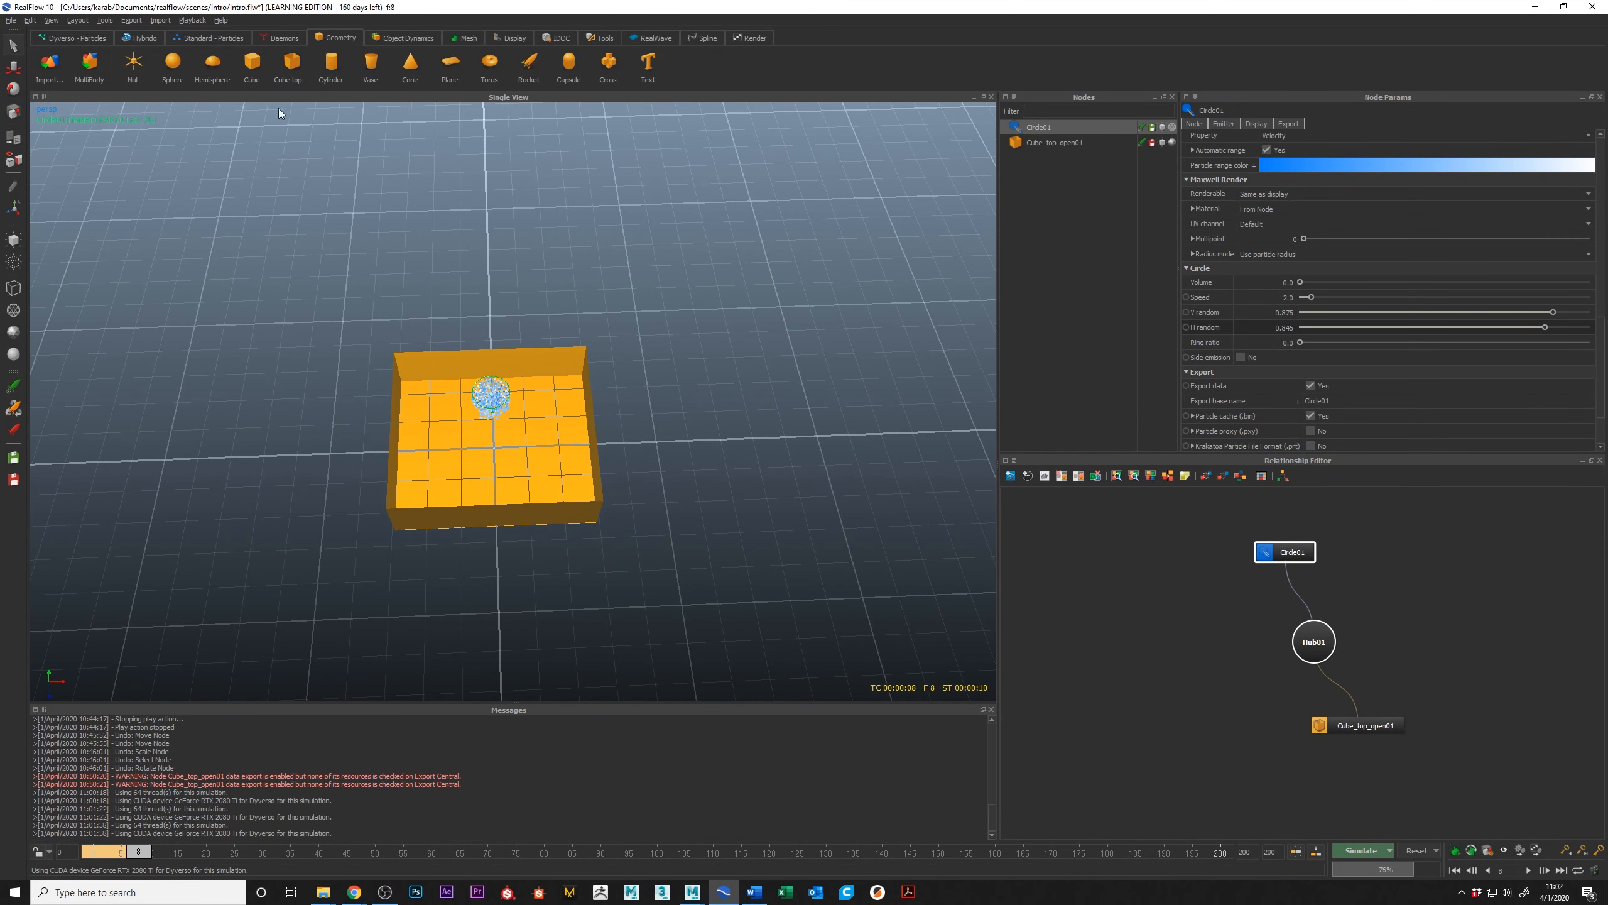
pyautogui.click(251, 68)
# Step: Move the new cube along the X axis to stand clear beside the open-top box
pyautogui.press('w')
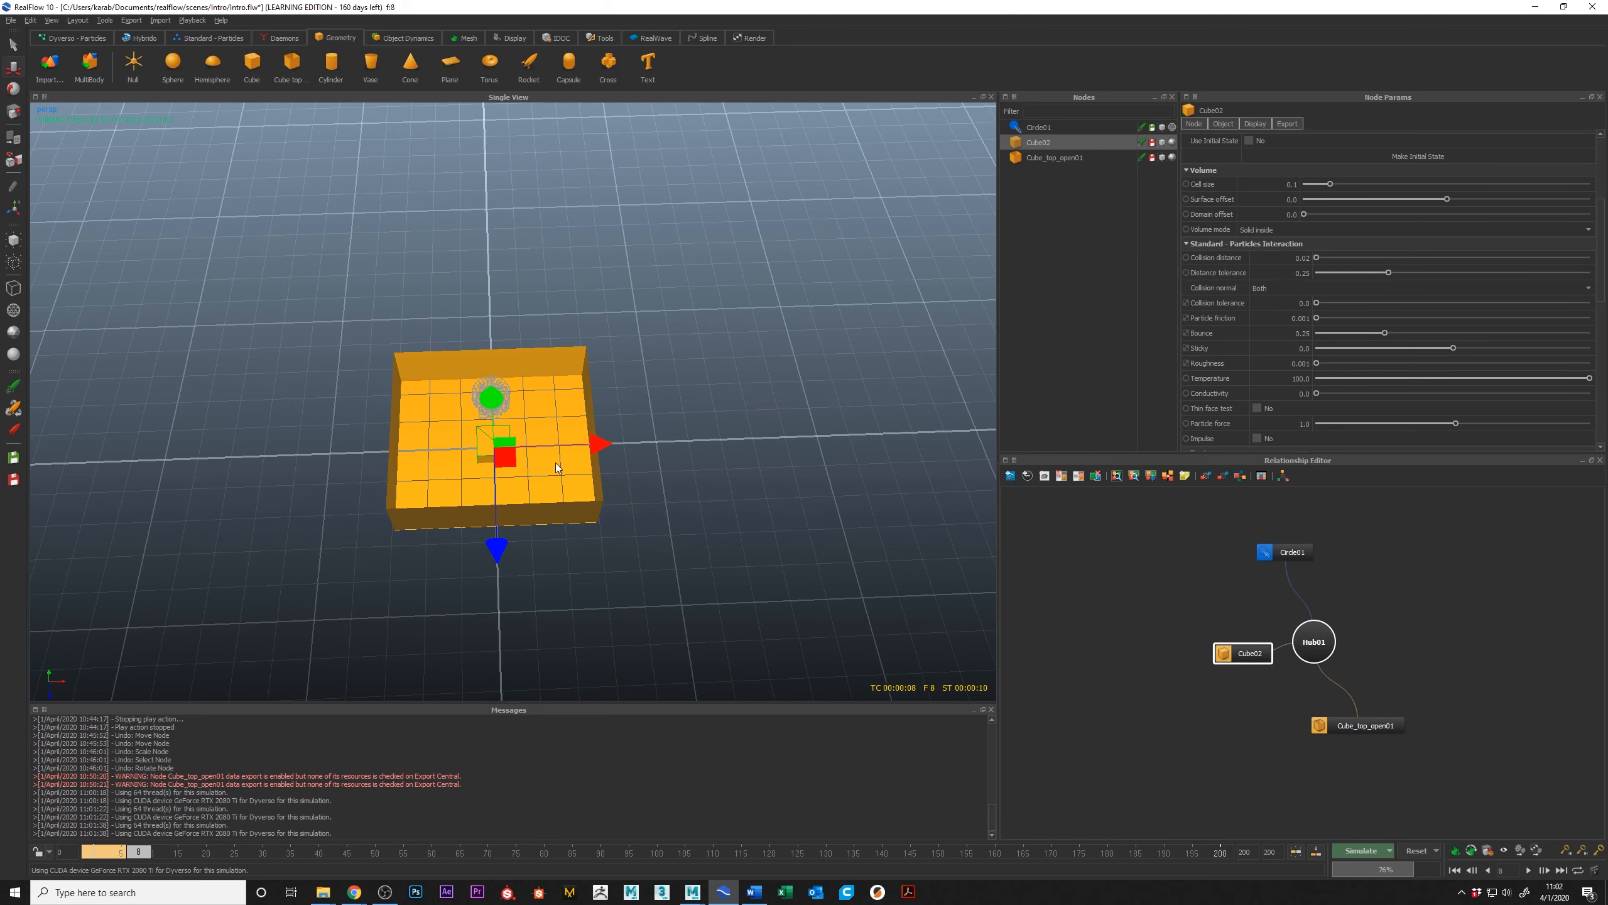
pyautogui.moveTo(609, 442); pyautogui.dragTo(827, 453)
pyautogui.keyDown('alt'); pyautogui.moveTo(786, 452); pyautogui.dragTo(558, 451, button='middle'); pyautogui.keyUp('alt')
pyautogui.moveTo(557, 451)
pyautogui.keyDown('alt'); pyautogui.mouseDown(button='right')
pyautogui.moveTo(626, 516)
pyautogui.moveTo(564, 472)
pyautogui.mouseUp(button='right'); pyautogui.keyUp('alt')
pyautogui.keyDown('alt'); pyautogui.moveTo(558, 468); pyautogui.dragTo(561, 427); pyautogui.keyUp('alt')
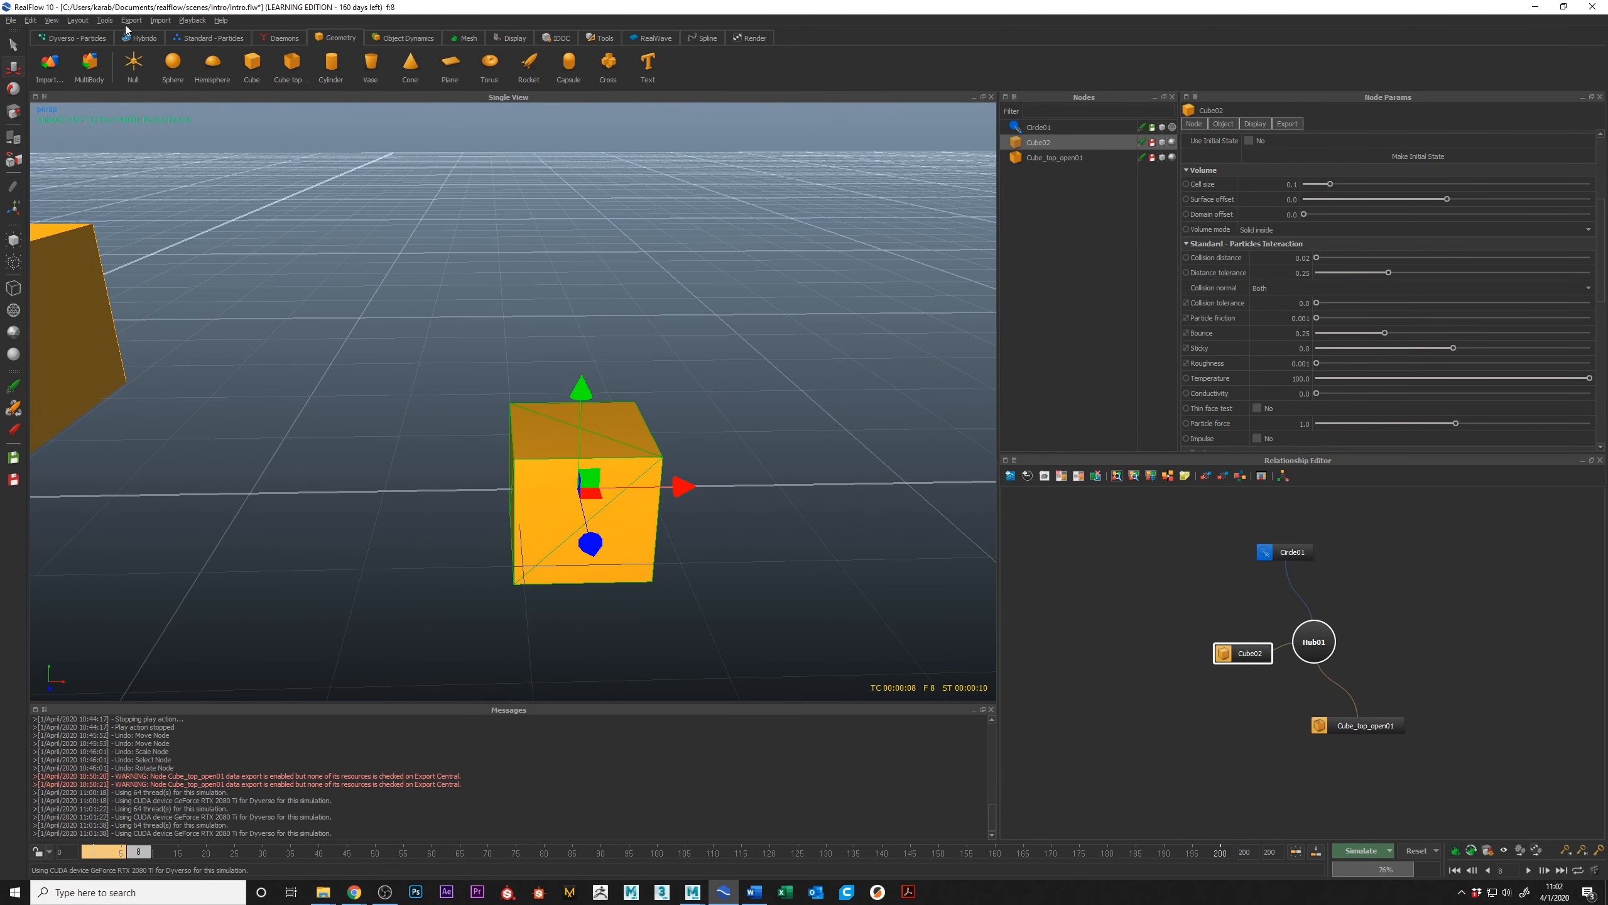
# Step: Measure the new cube's surface and volume with the Measure Utility in the Metric units system
pyautogui.click(104, 20)
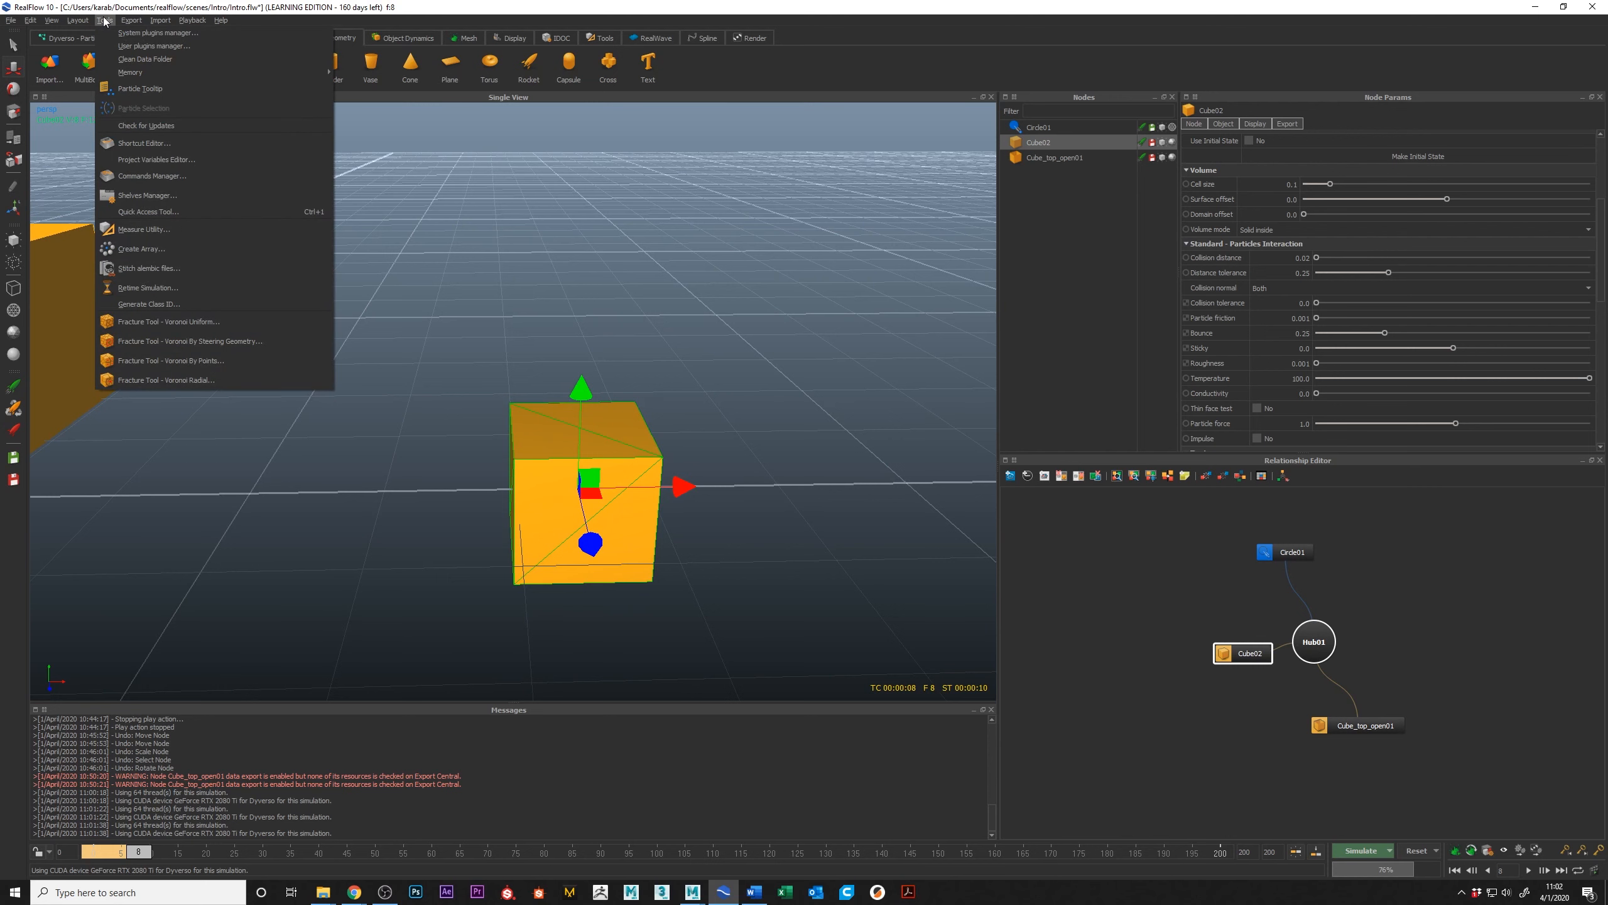
pyautogui.click(149, 229)
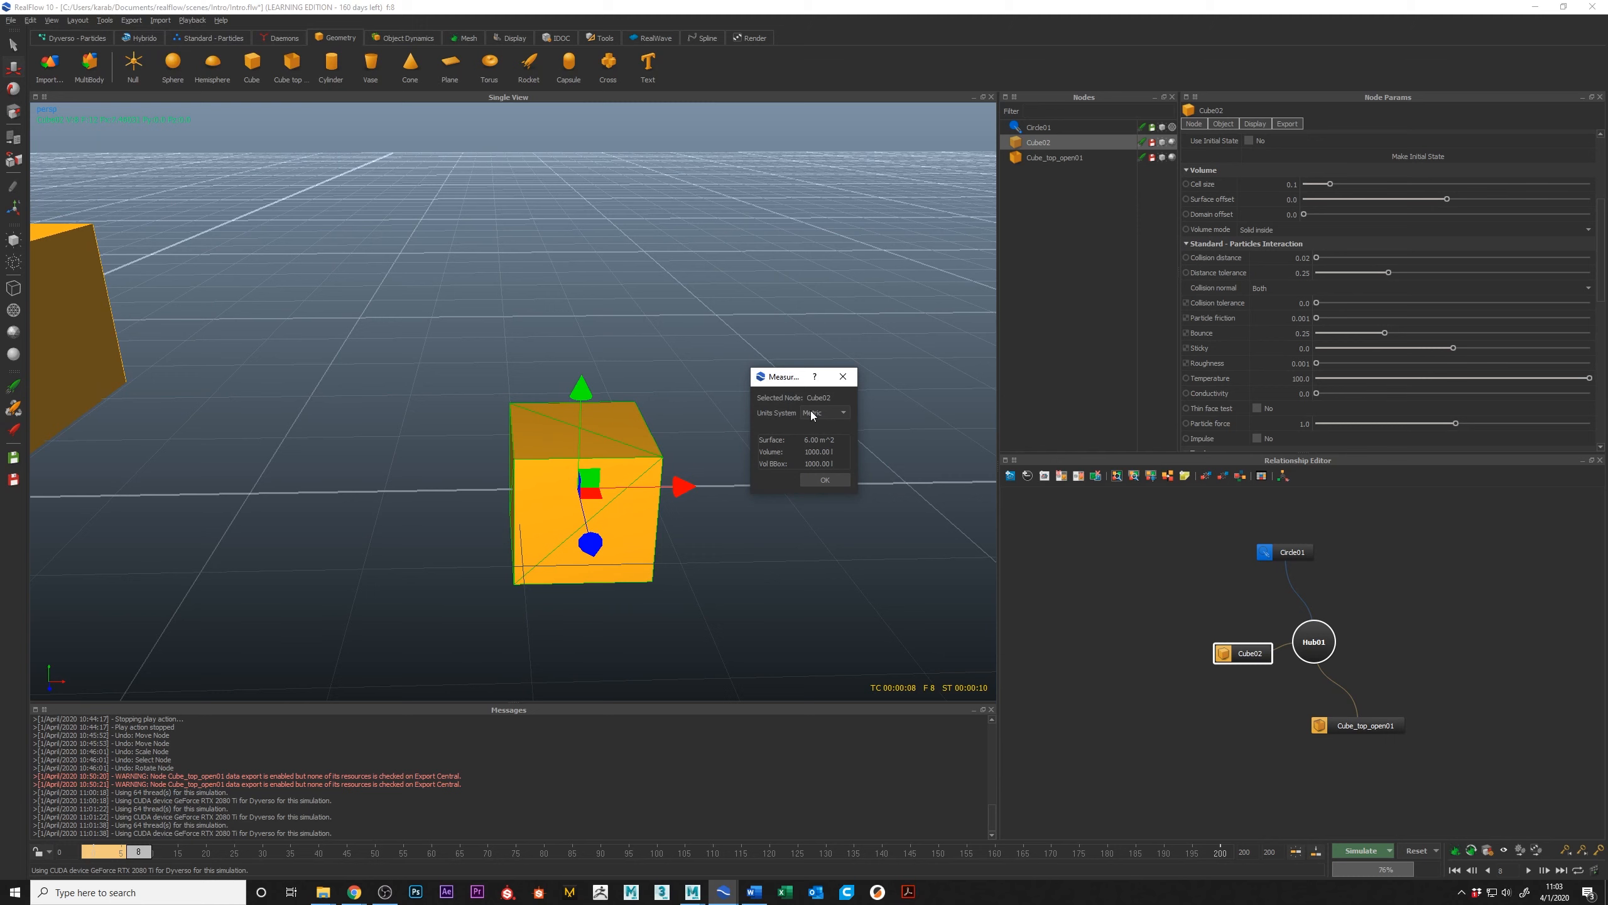
pyautogui.click(836, 413)
pyautogui.click(837, 426)
pyautogui.click(842, 376)
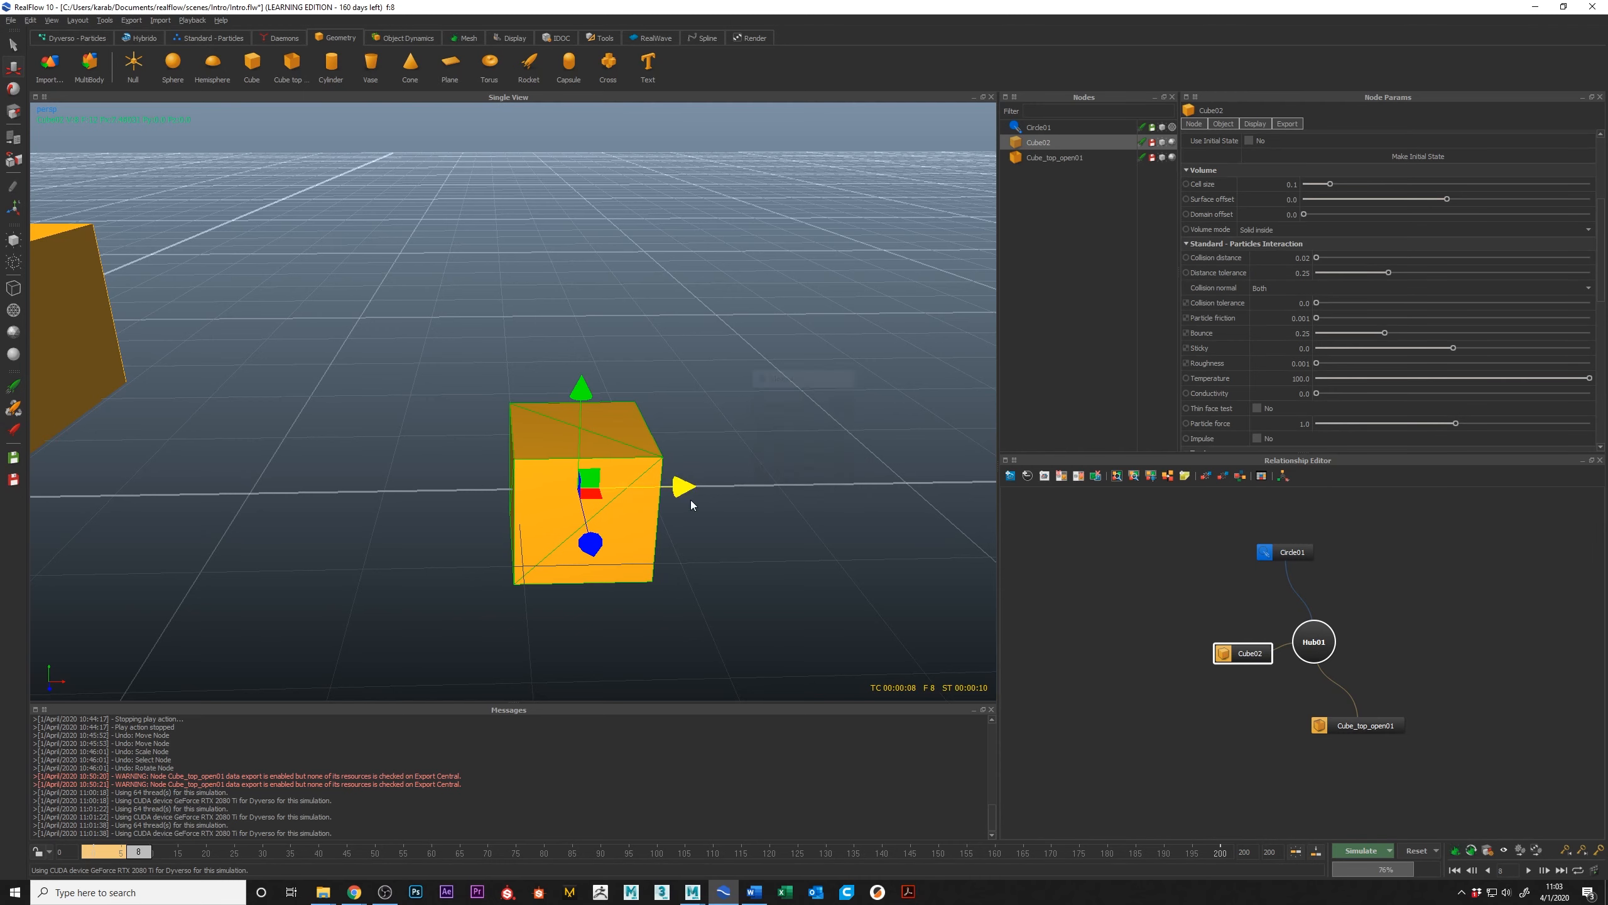
# Step: Set the scene's Geometry scale to 0.1 in the scale options
pyautogui.scroll(-3, 684, 480)
pyautogui.keyDown('alt'); pyautogui.moveTo(685, 480); pyautogui.dragTo(768, 507); pyautogui.keyUp('alt')
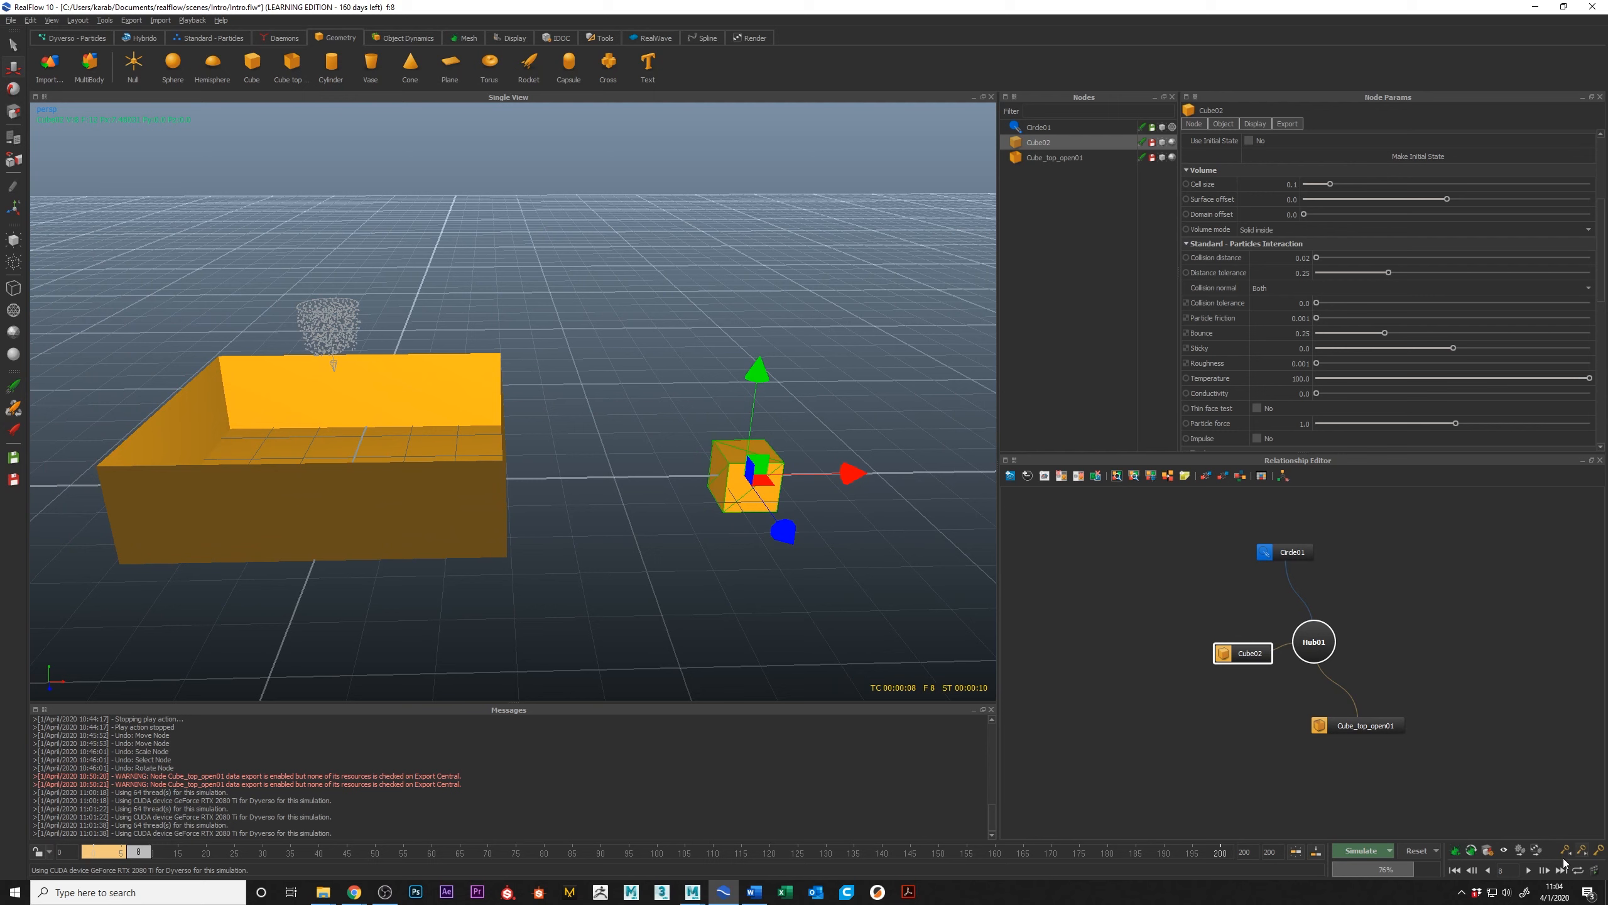
pyautogui.click(1489, 854)
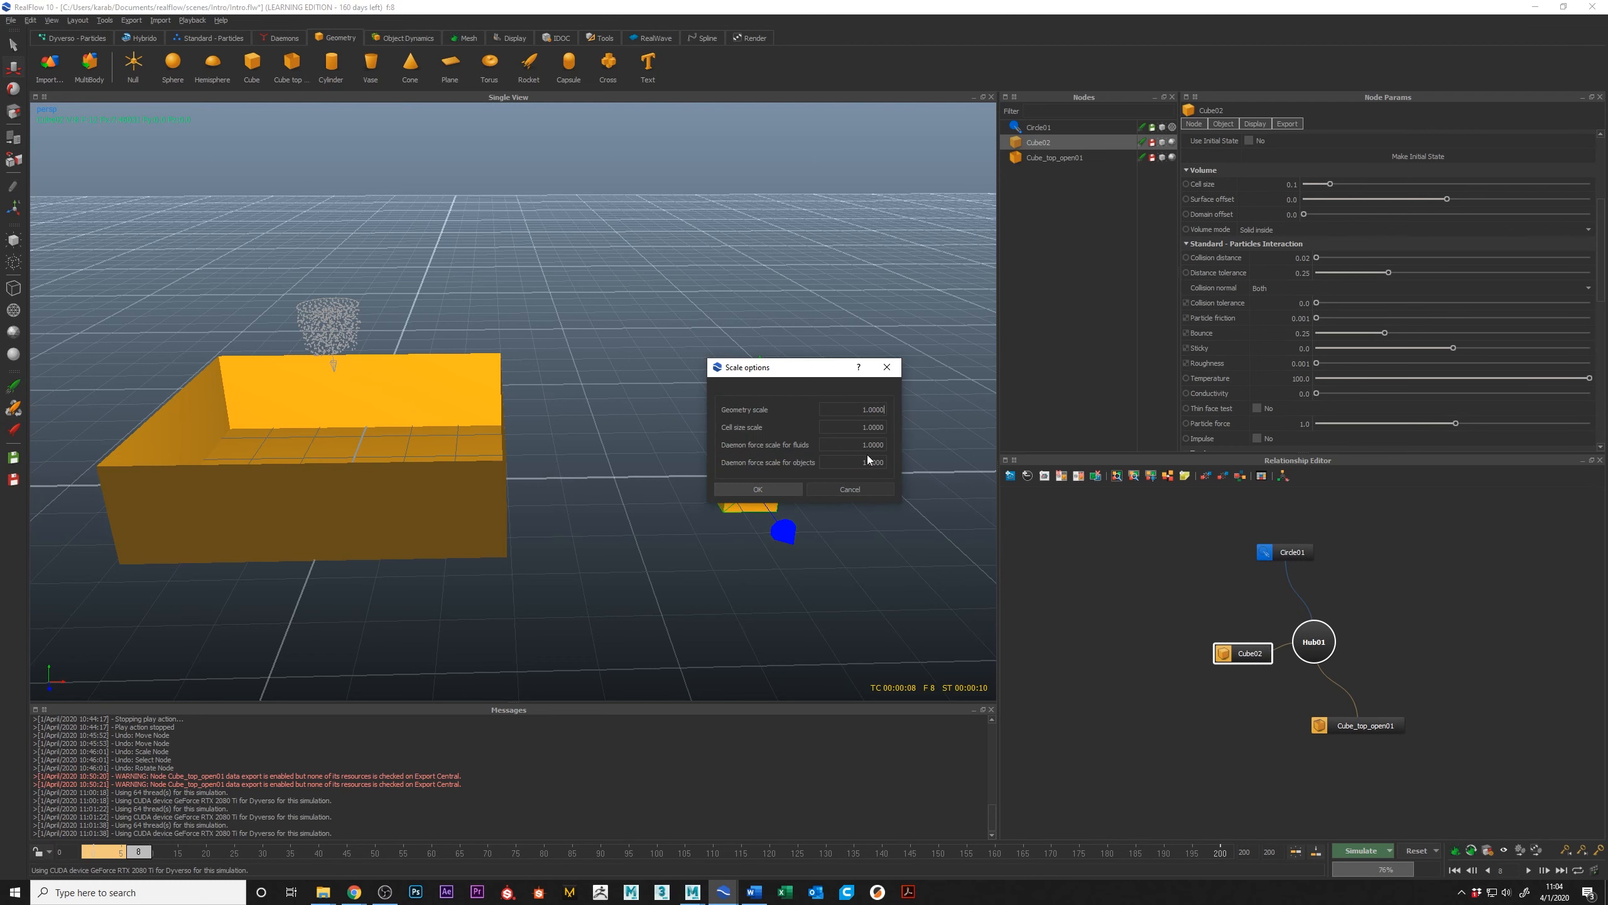
pyautogui.doubleClick(869, 405)
pyautogui.write('0.1')
pyautogui.press('Return')
pyautogui.keyDown('alt'); pyautogui.moveTo(424, 401); pyautogui.dragTo(474, 378); pyautogui.keyUp('alt')
pyautogui.keyDown('alt'); pyautogui.moveTo(427, 495); pyautogui.dragTo(540, 465, button='middle'); pyautogui.keyUp('alt')
pyautogui.keyDown('alt'); pyautogui.moveTo(541, 465); pyautogui.dragTo(477, 480, button='right'); pyautogui.keyUp('alt')
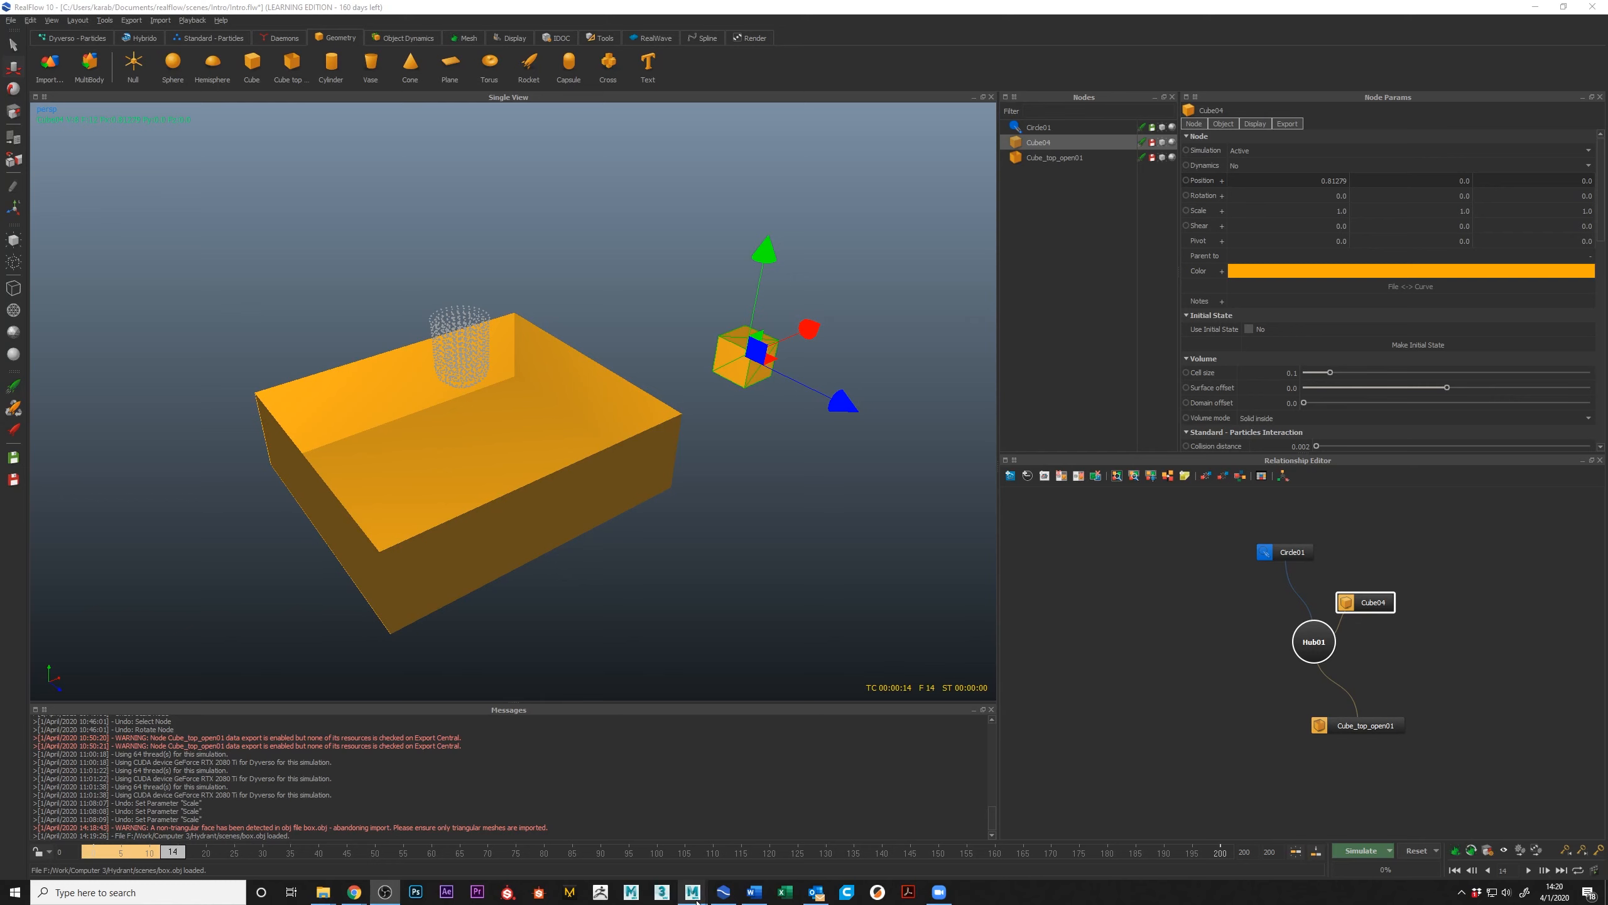
# Step: Switch to the Maya scene with the matching cube and select the distance dimension along its edge
pyautogui.moveTo(695, 898)
pyautogui.click(759, 833)
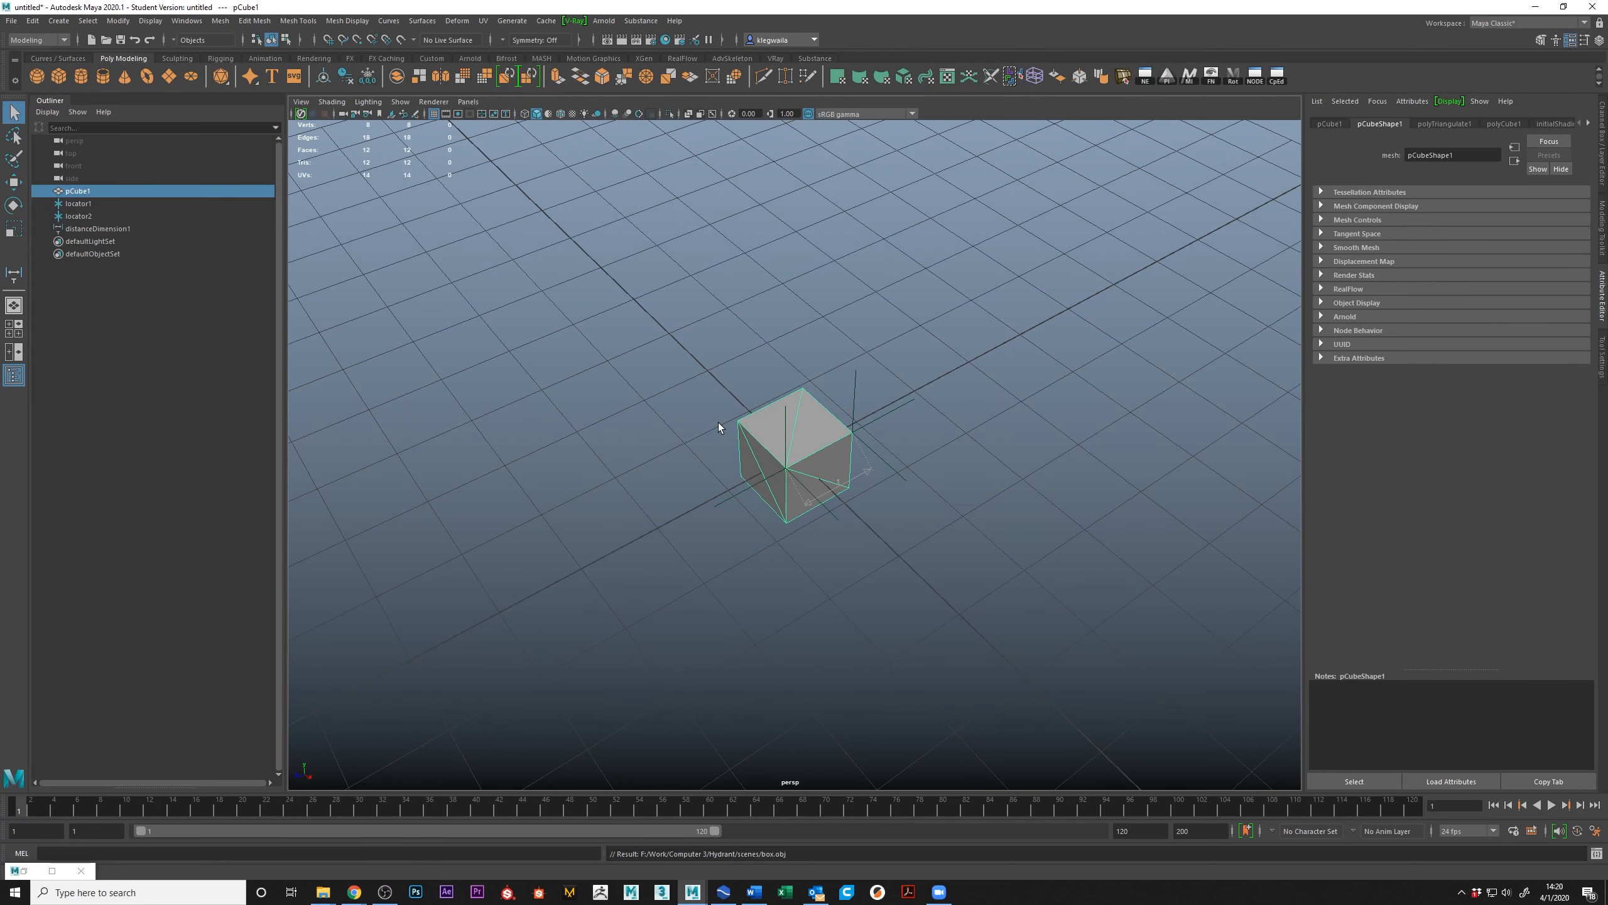
pyautogui.keyDown('alt'); pyautogui.moveTo(839, 460); pyautogui.dragTo(838, 531); pyautogui.keyUp('alt')
pyautogui.click(840, 497)
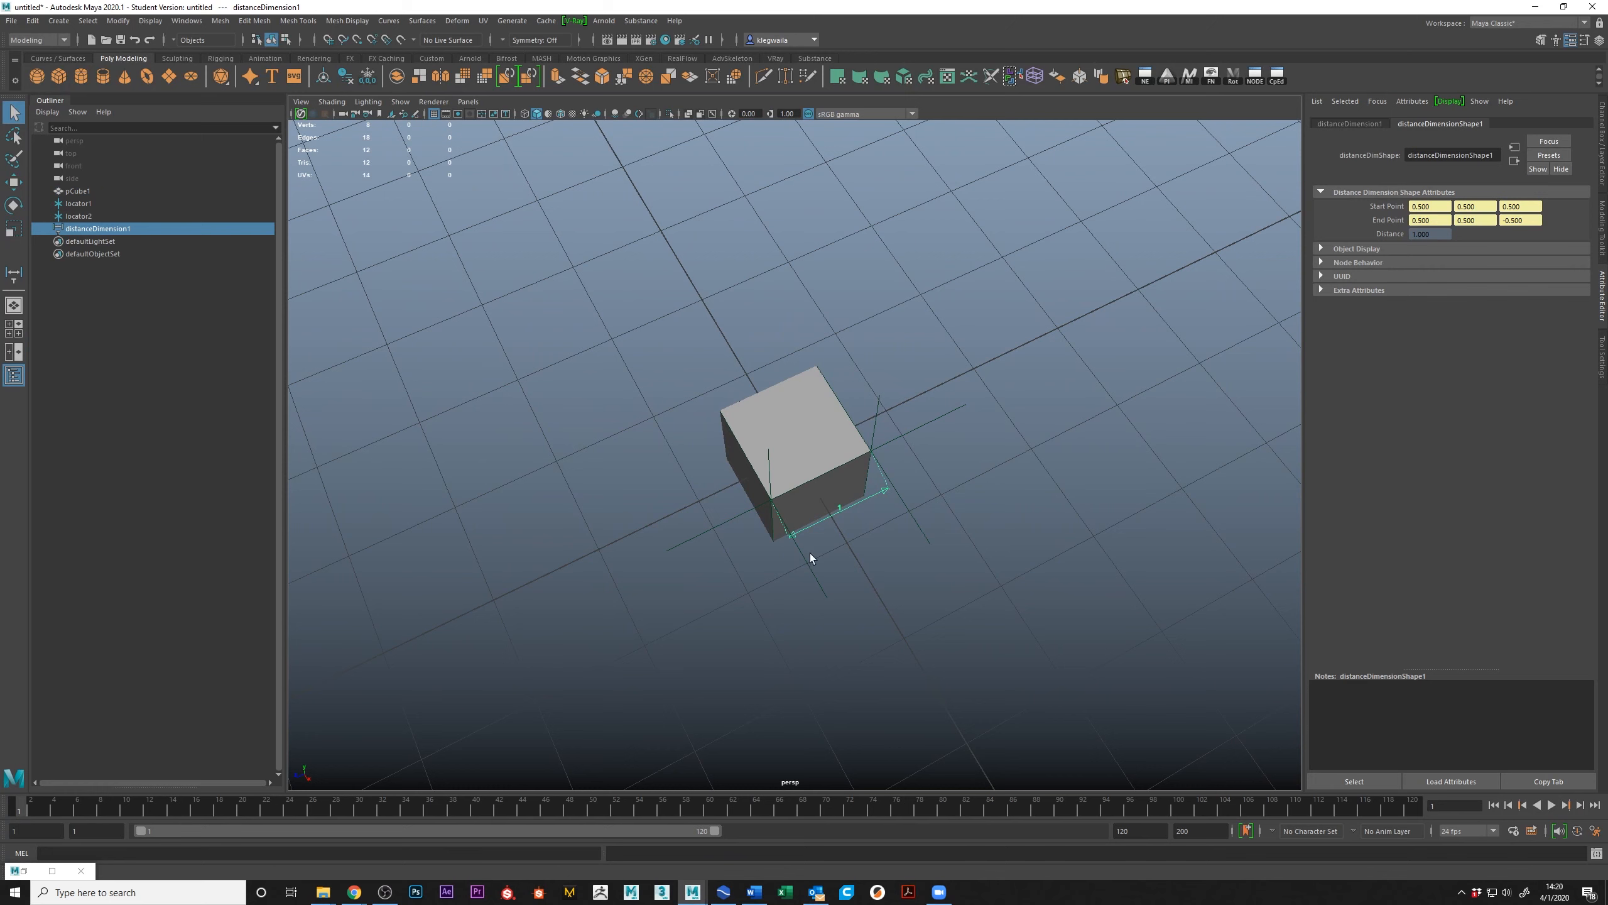
# Step: Check Maya's linear working units in the Settings category of the Preferences
pyautogui.click(1595, 831)
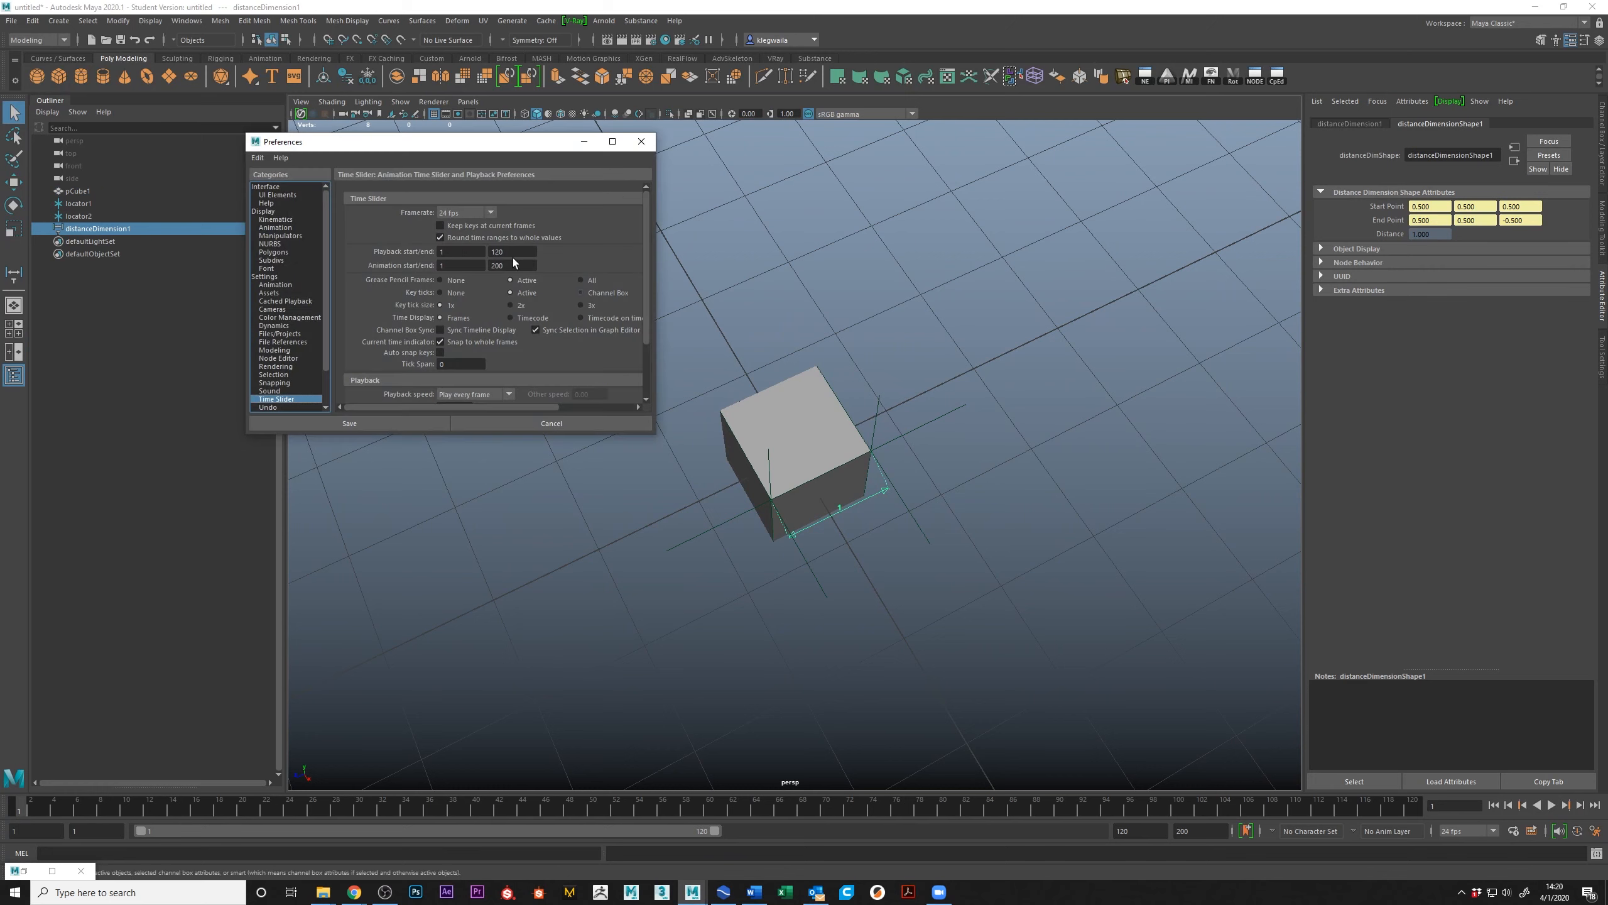
pyautogui.click(268, 277)
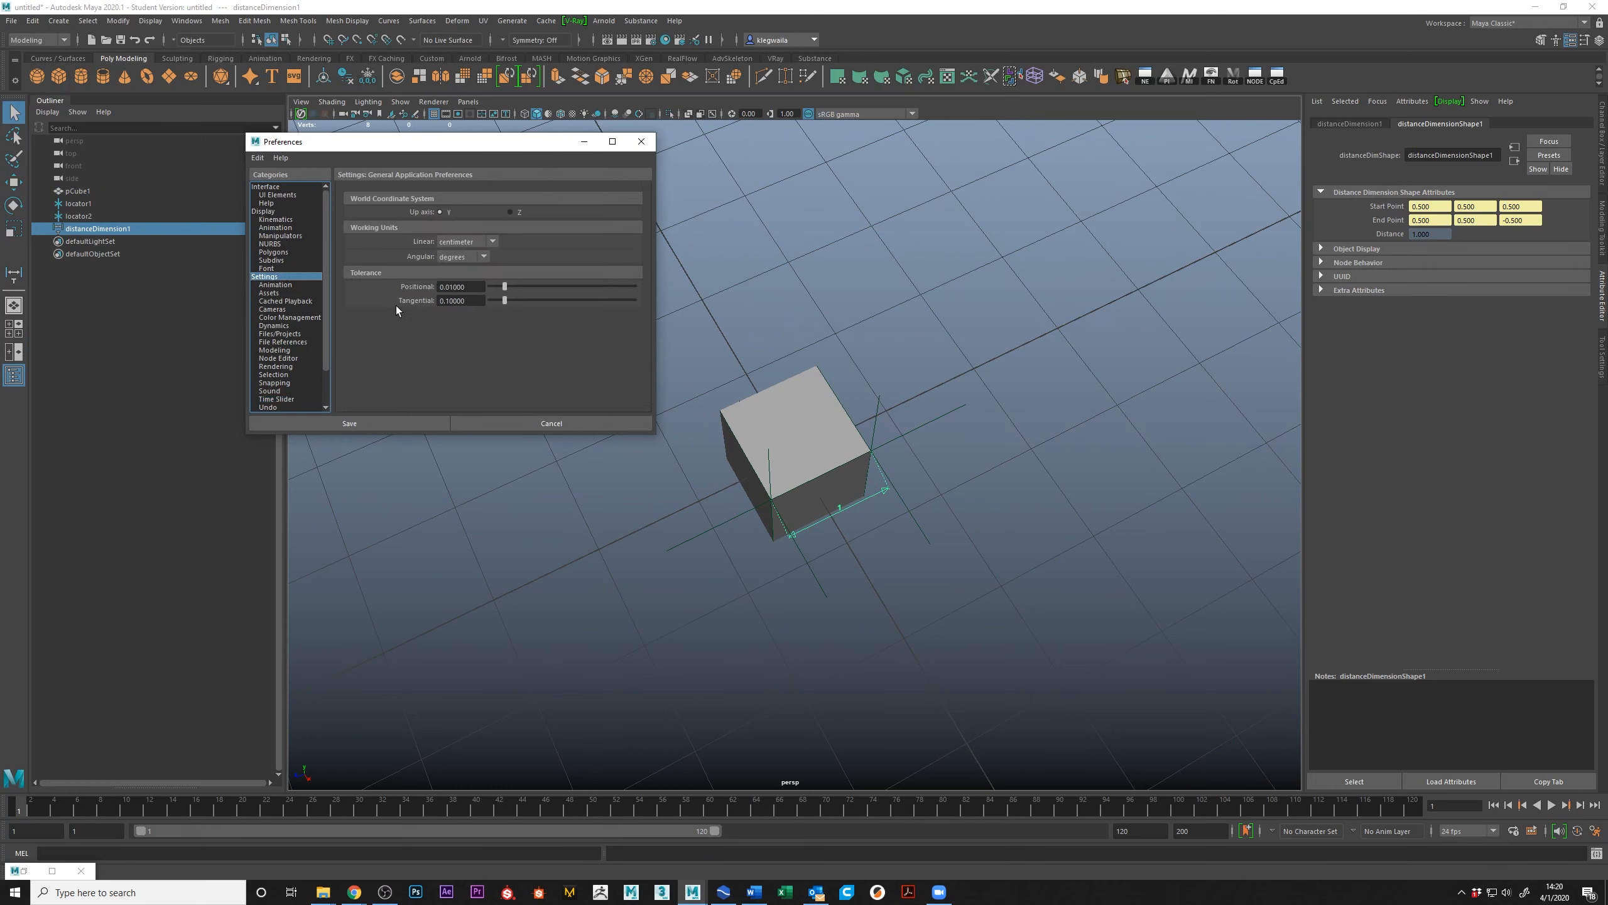
pyautogui.click(642, 141)
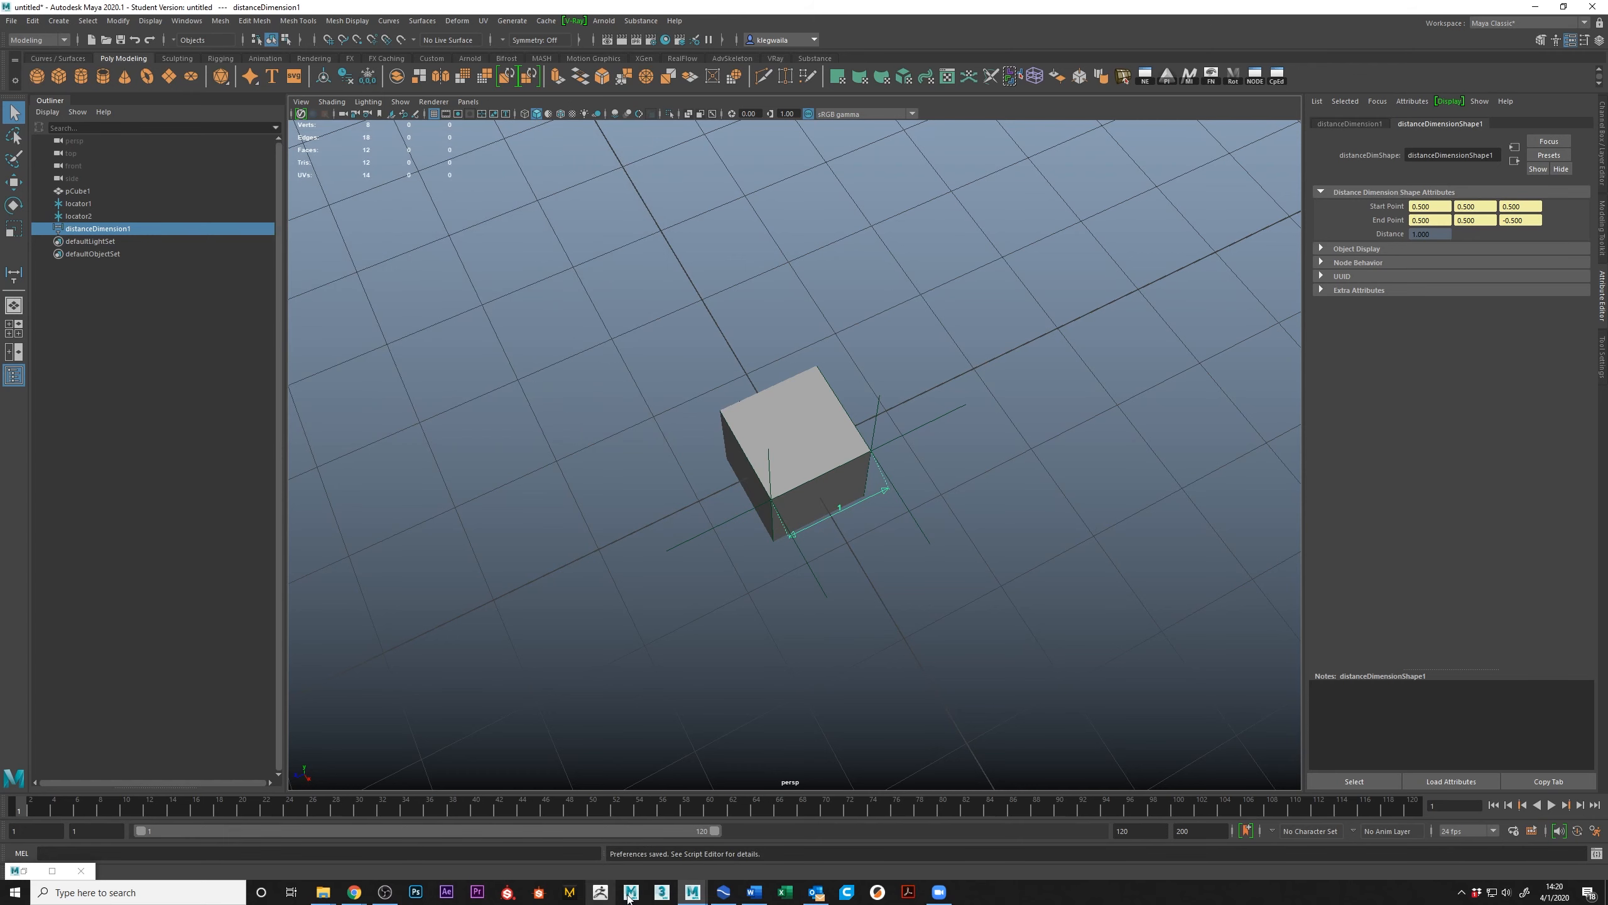
# Step: Switch back to RealFlow and set the Geometry scale to 1.0 in the scale options
pyautogui.click(719, 892)
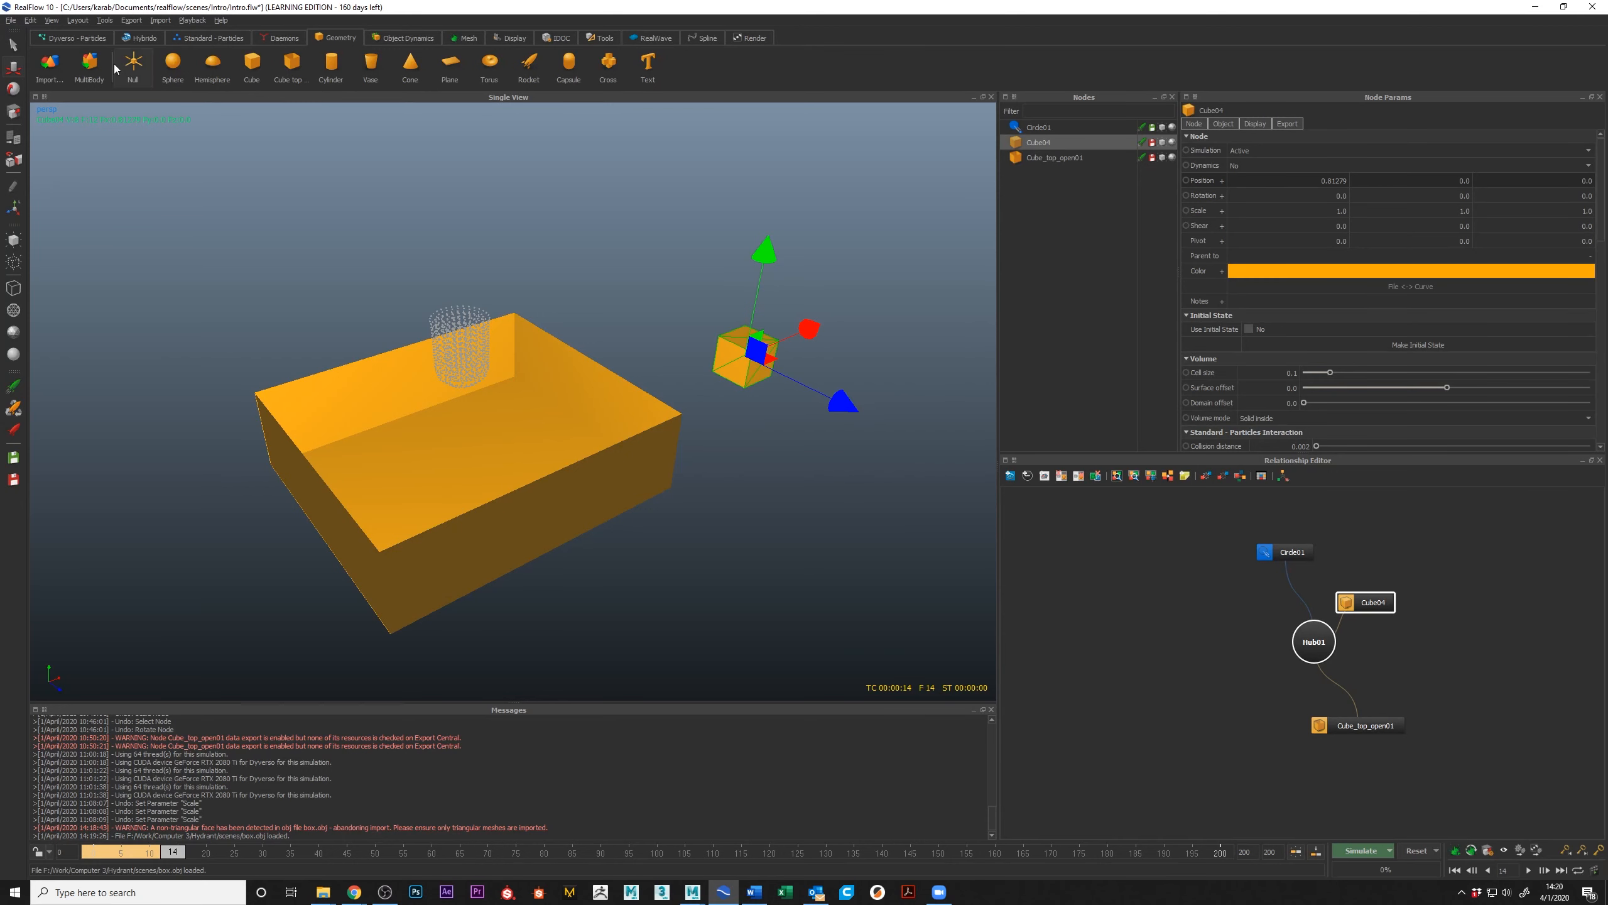
pyautogui.click(51, 24)
pyautogui.click(49, 23)
pyautogui.click(1487, 851)
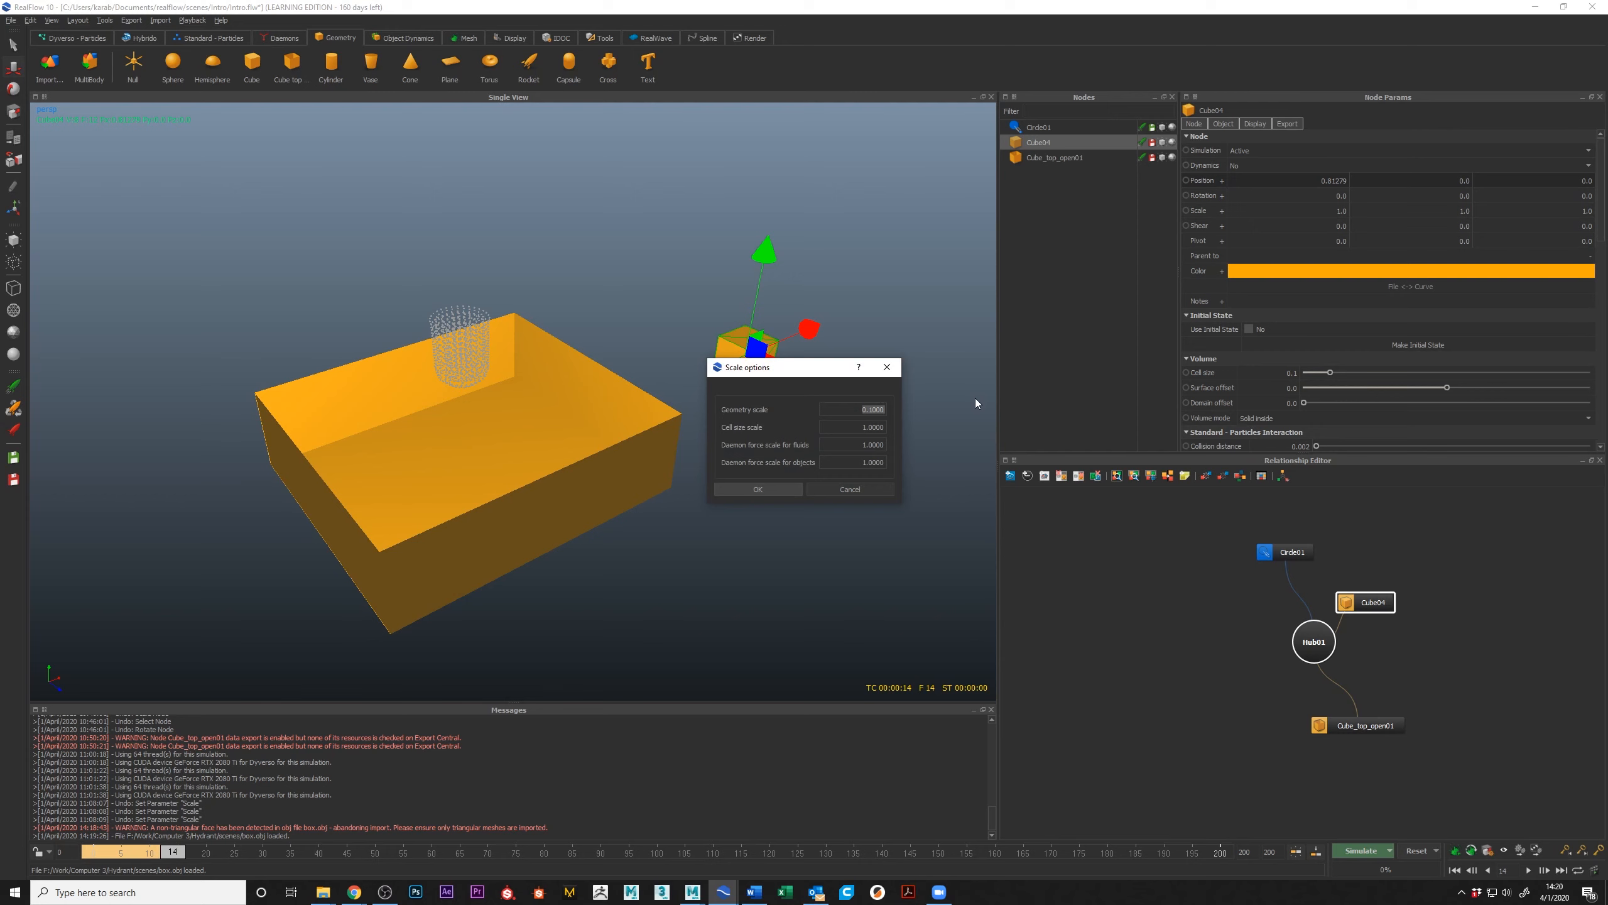
pyautogui.press('Return')
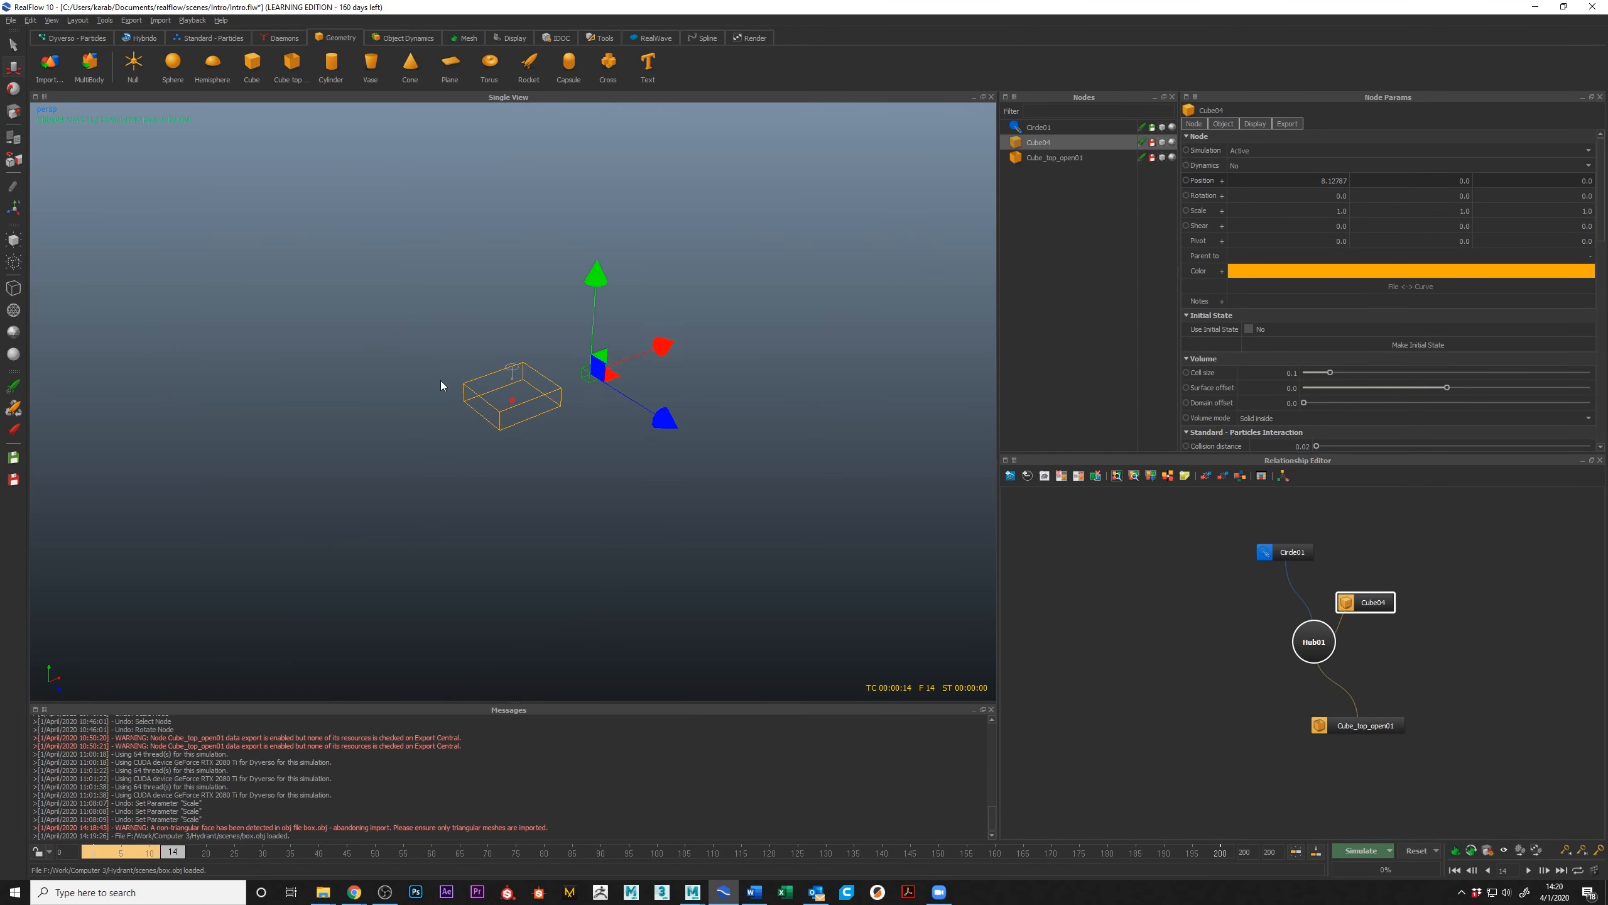
# Step: Import box.obj from the scenes folder as a new object in the scene
pyautogui.scroll(5, 442, 385)
pyautogui.click(161, 19)
pyautogui.click(181, 32)
pyautogui.click(242, 120)
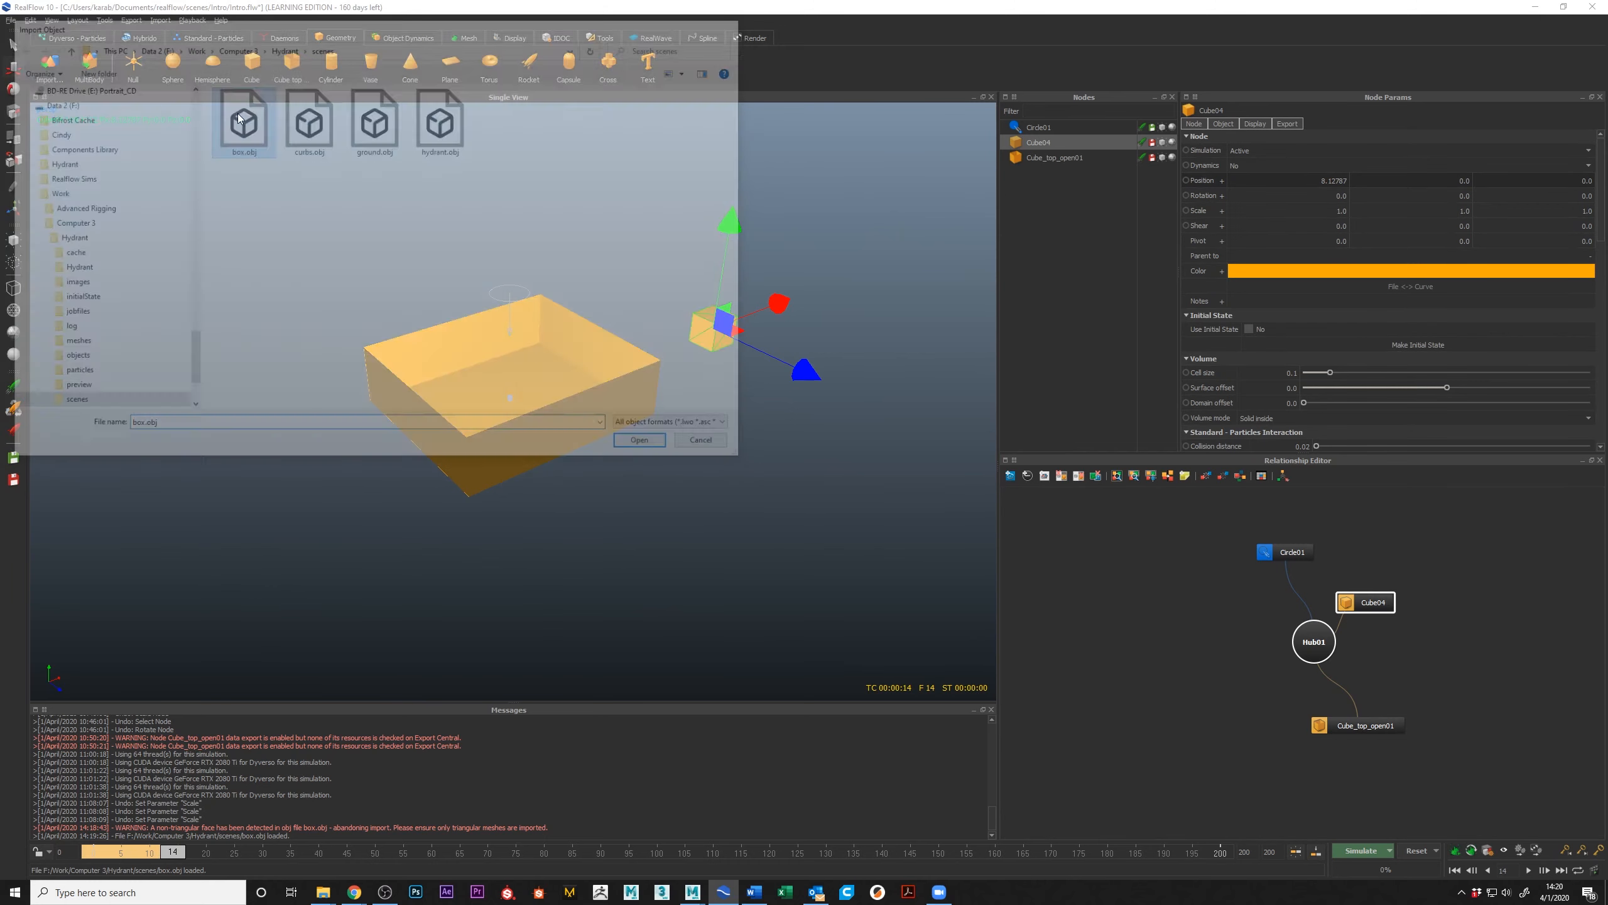
pyautogui.keyDown('alt'); pyautogui.moveTo(450, 340); pyautogui.dragTo(516, 415); pyautogui.keyUp('alt')
pyautogui.scroll(3, 516, 415)
pyautogui.scroll(5, 516, 414)
pyautogui.scroll(-4, 570, 423)
pyautogui.keyDown('alt'); pyautogui.moveTo(707, 467); pyautogui.dragTo(652, 443); pyautogui.keyUp('alt')
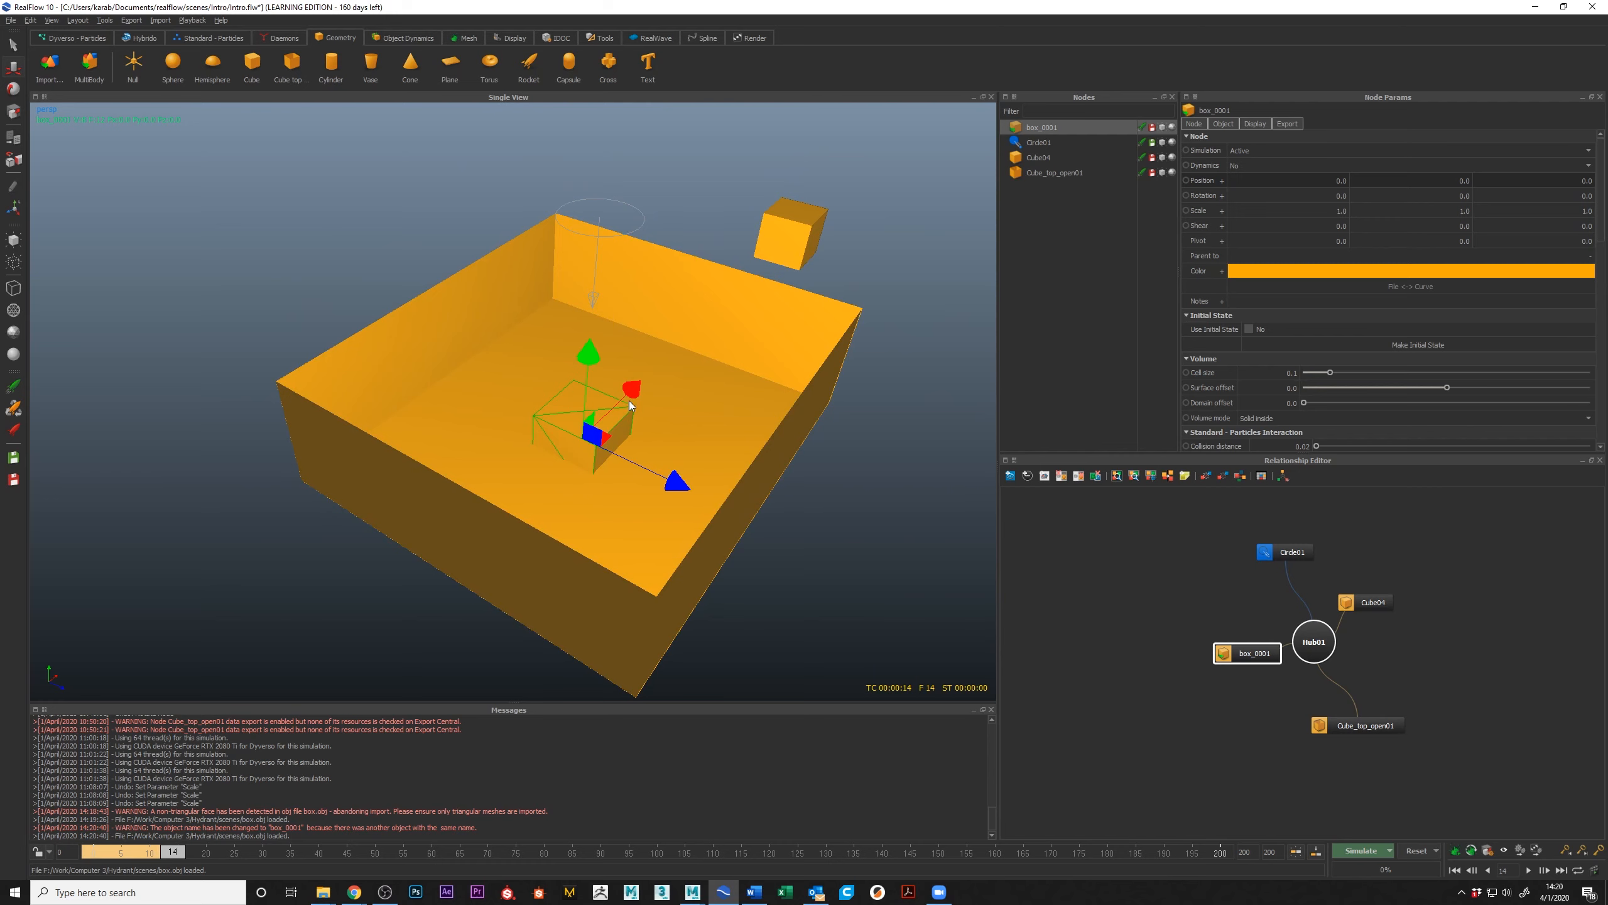
# Step: Measure the imported box's surface and volume with the Measure Utility
pyautogui.click(131, 19)
pyautogui.click(160, 20)
pyautogui.click(105, 20)
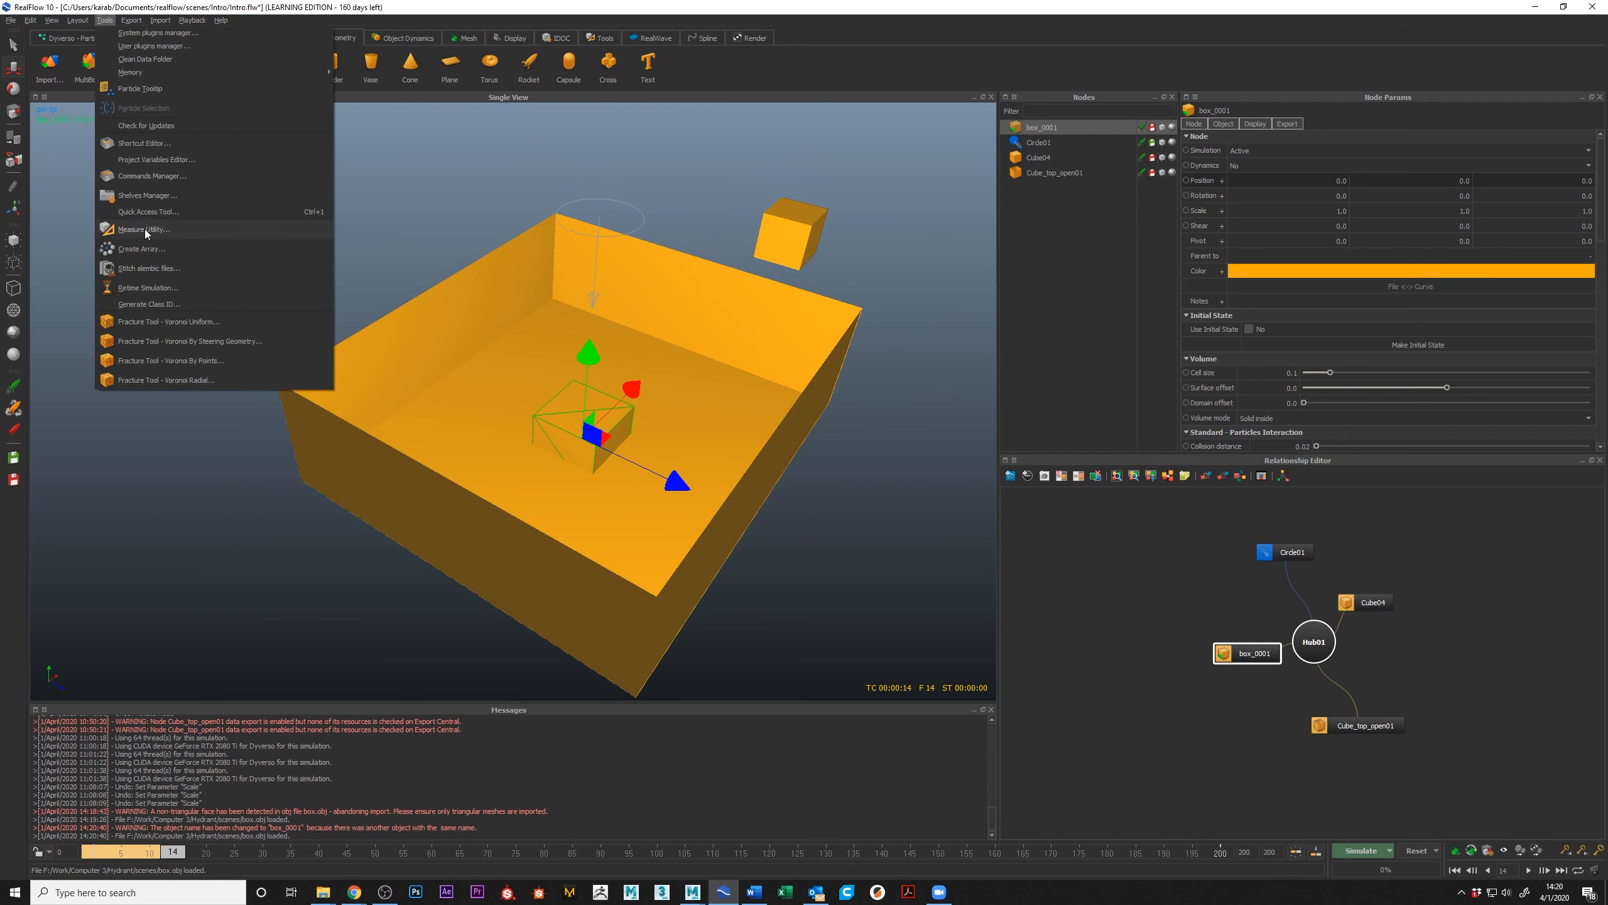
pyautogui.click(144, 229)
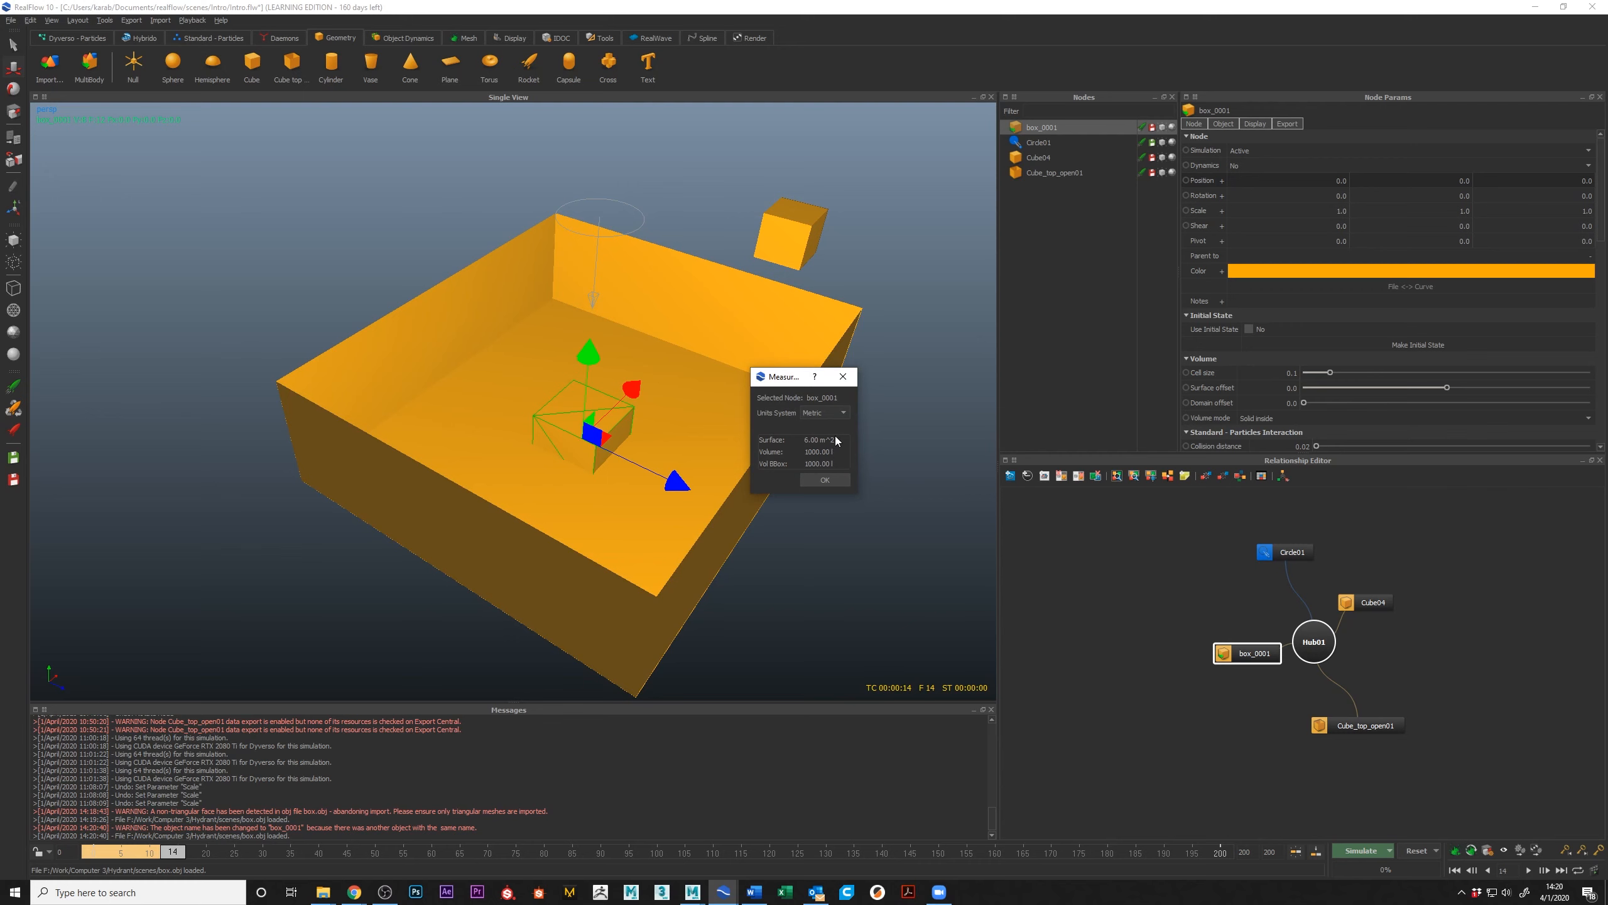
pyautogui.click(842, 376)
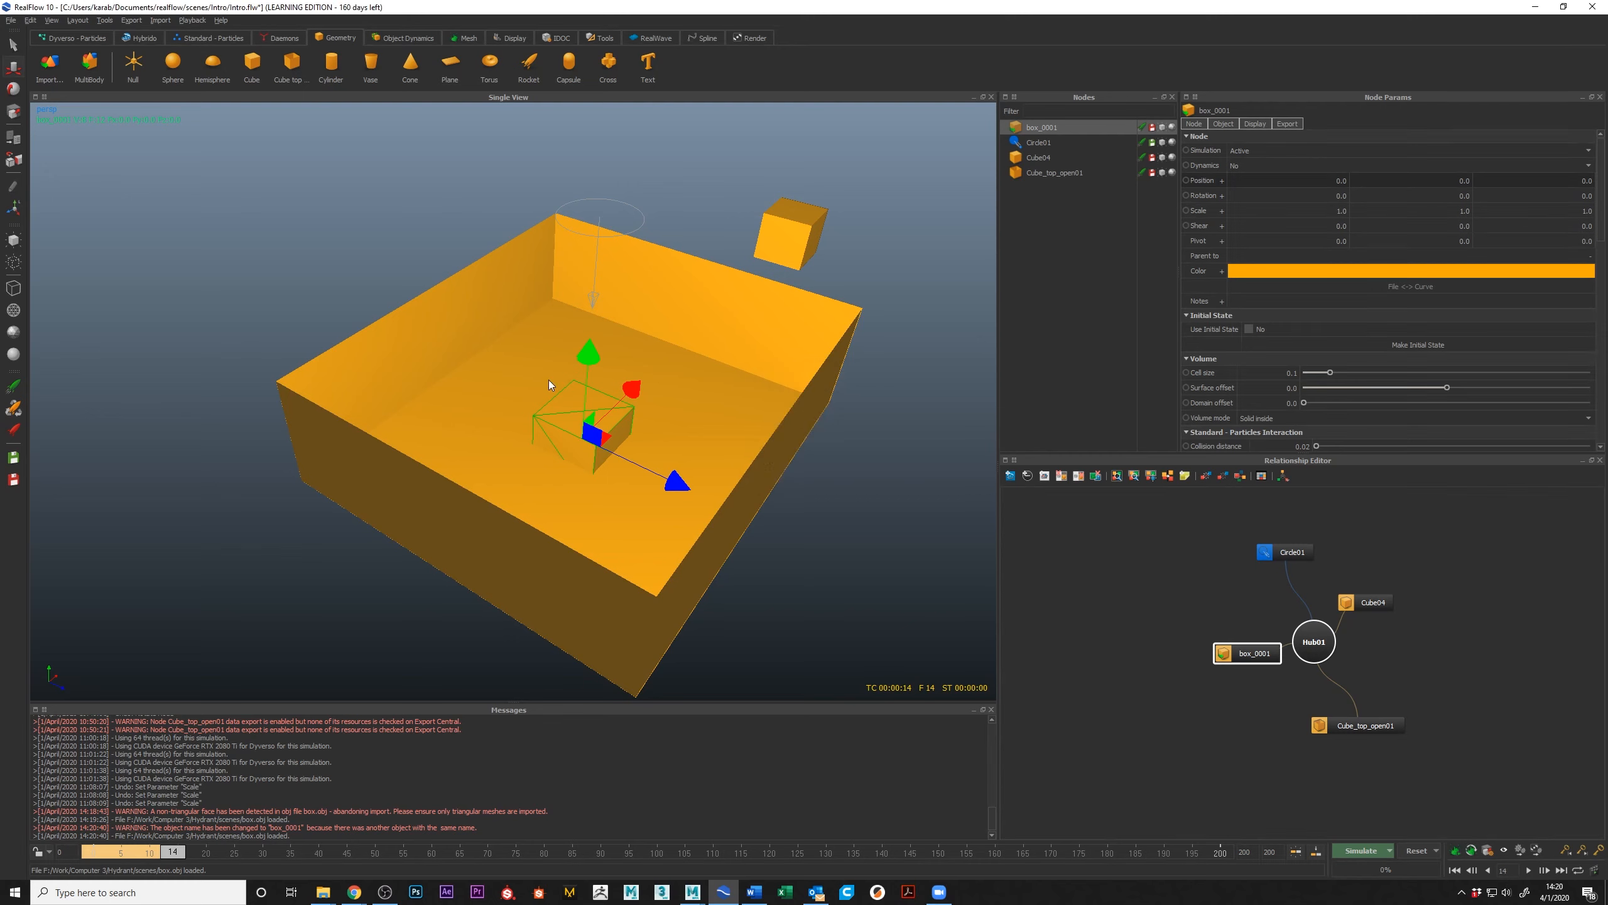
# Step: Switch to the Maya scene with the matching cube and show the RealFlow shelf
pyautogui.moveTo(691, 895)
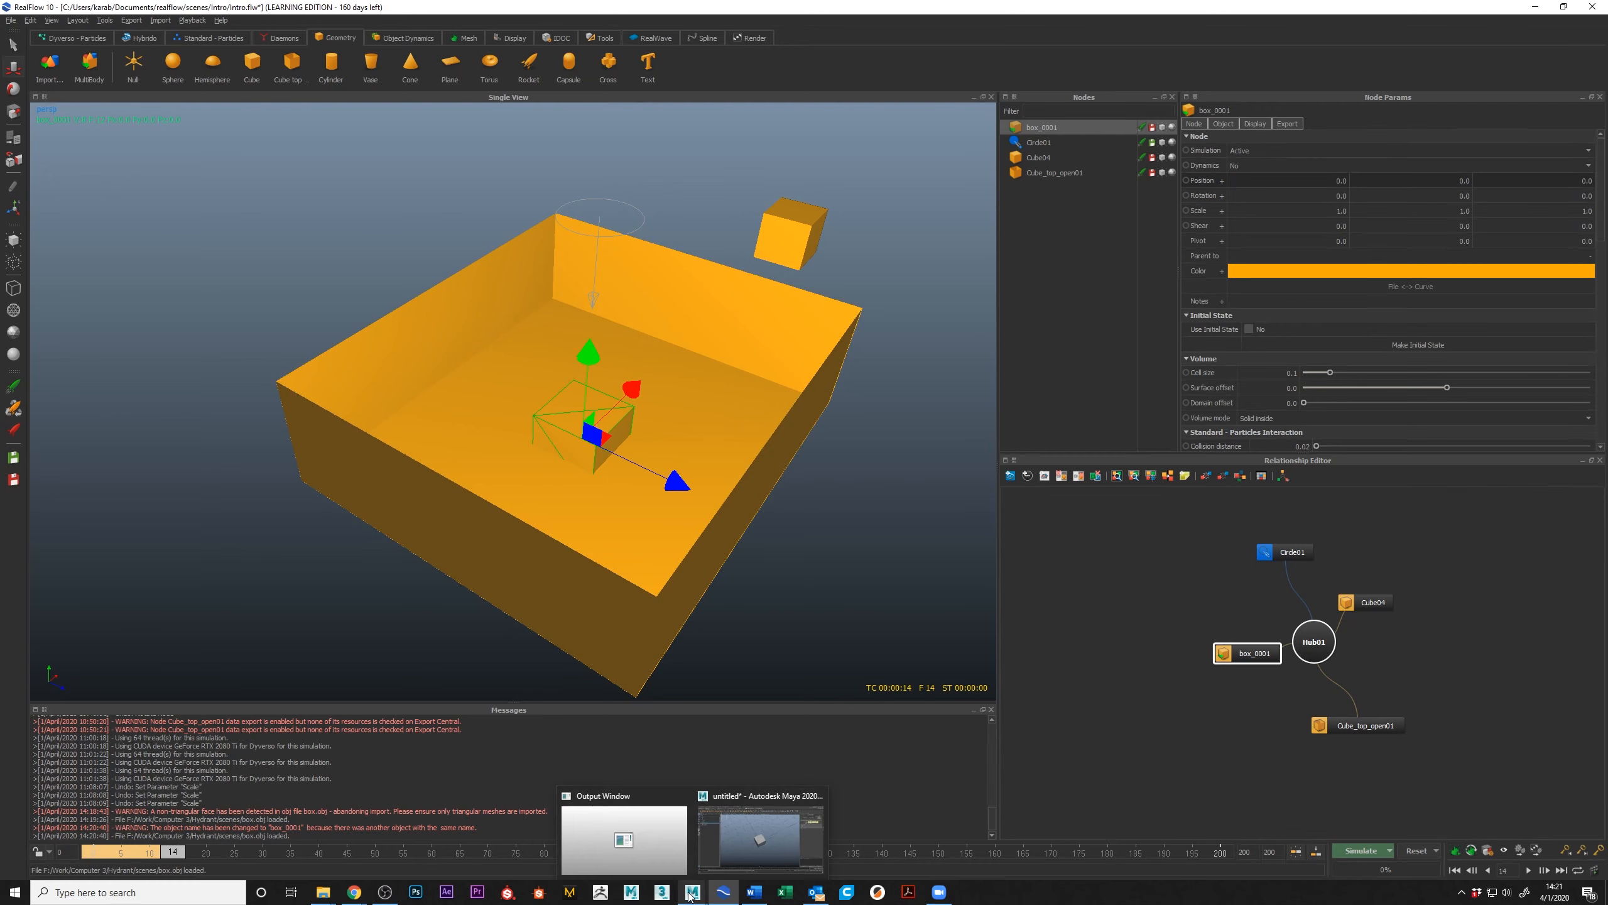
pyautogui.click(760, 833)
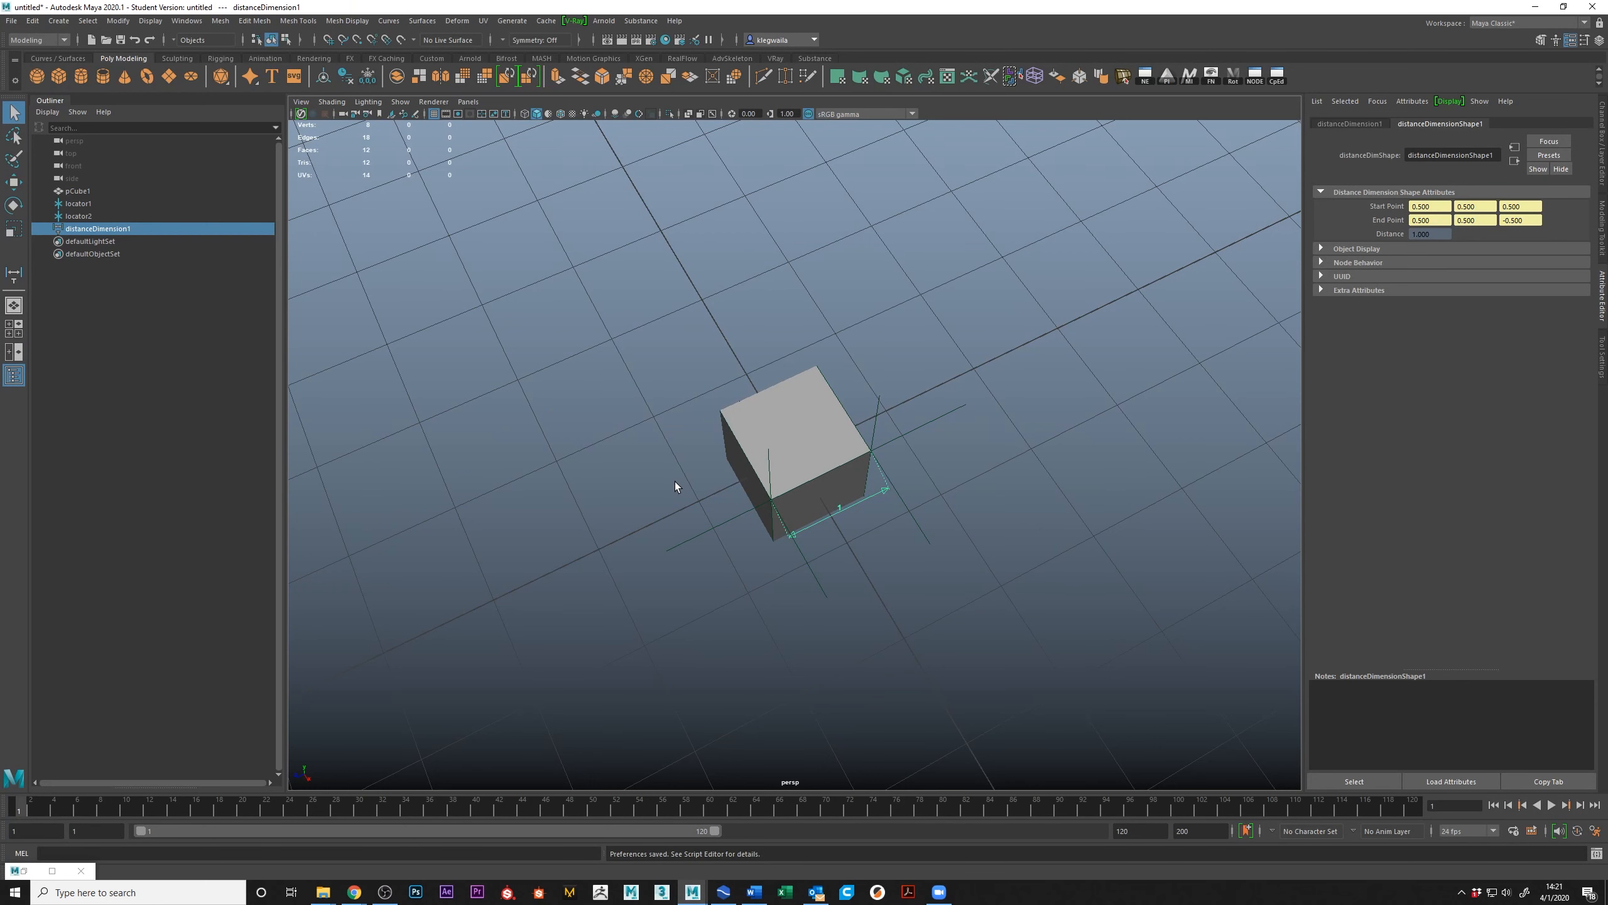
pyautogui.moveTo(754, 892)
pyautogui.click(683, 58)
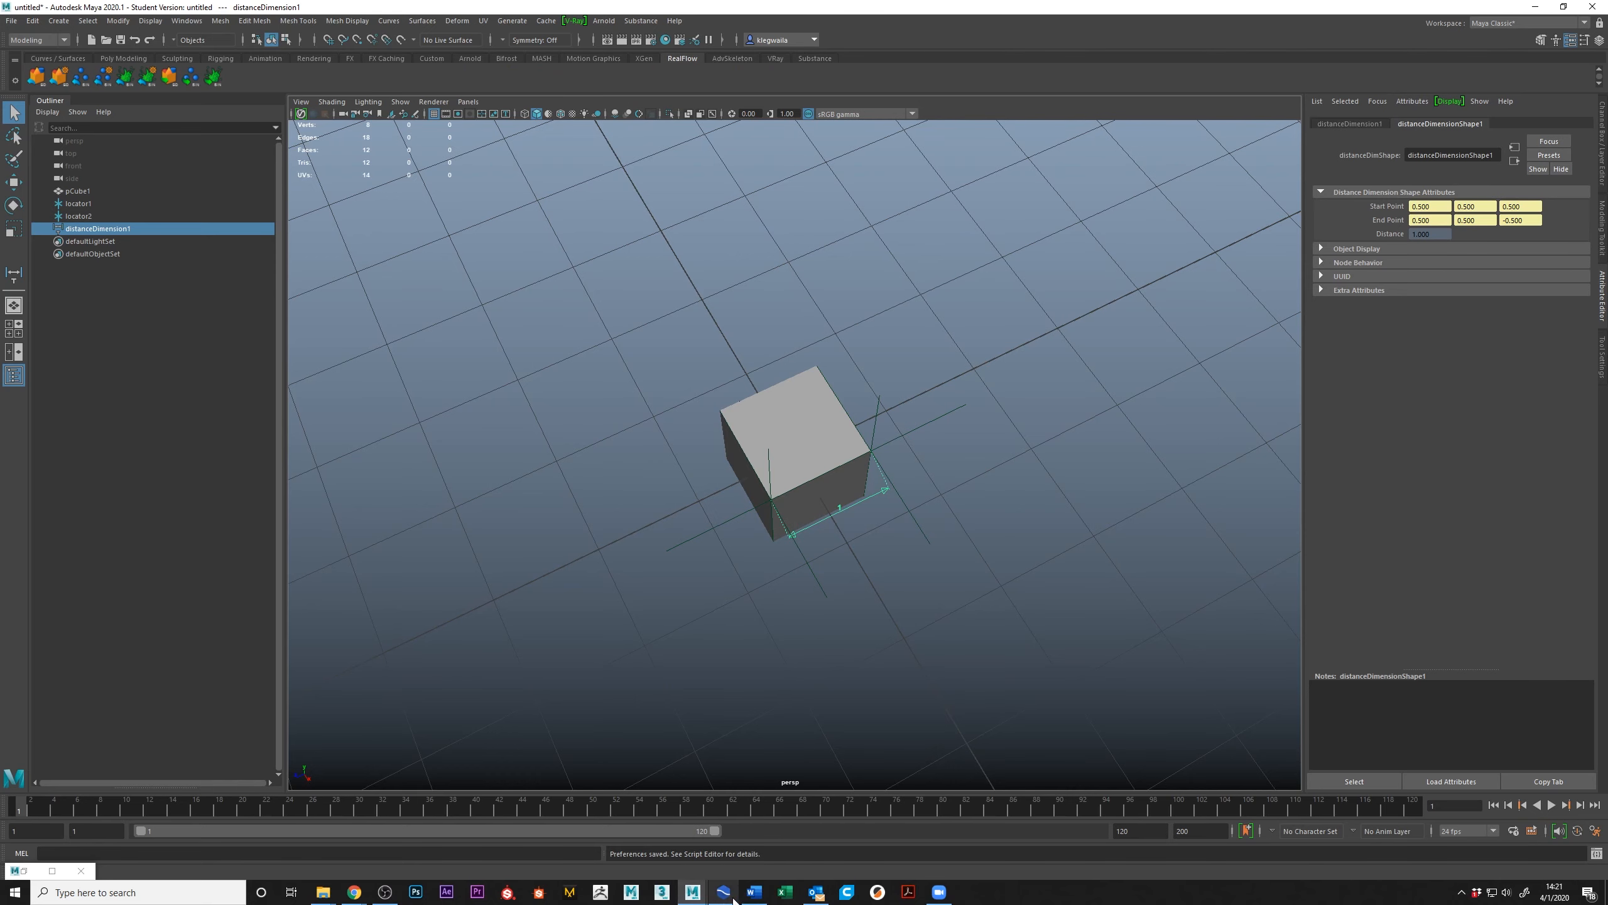
# Step: Return to RealFlow and set the Geometry scale back to 0.1 in the scale options
pyautogui.click(729, 894)
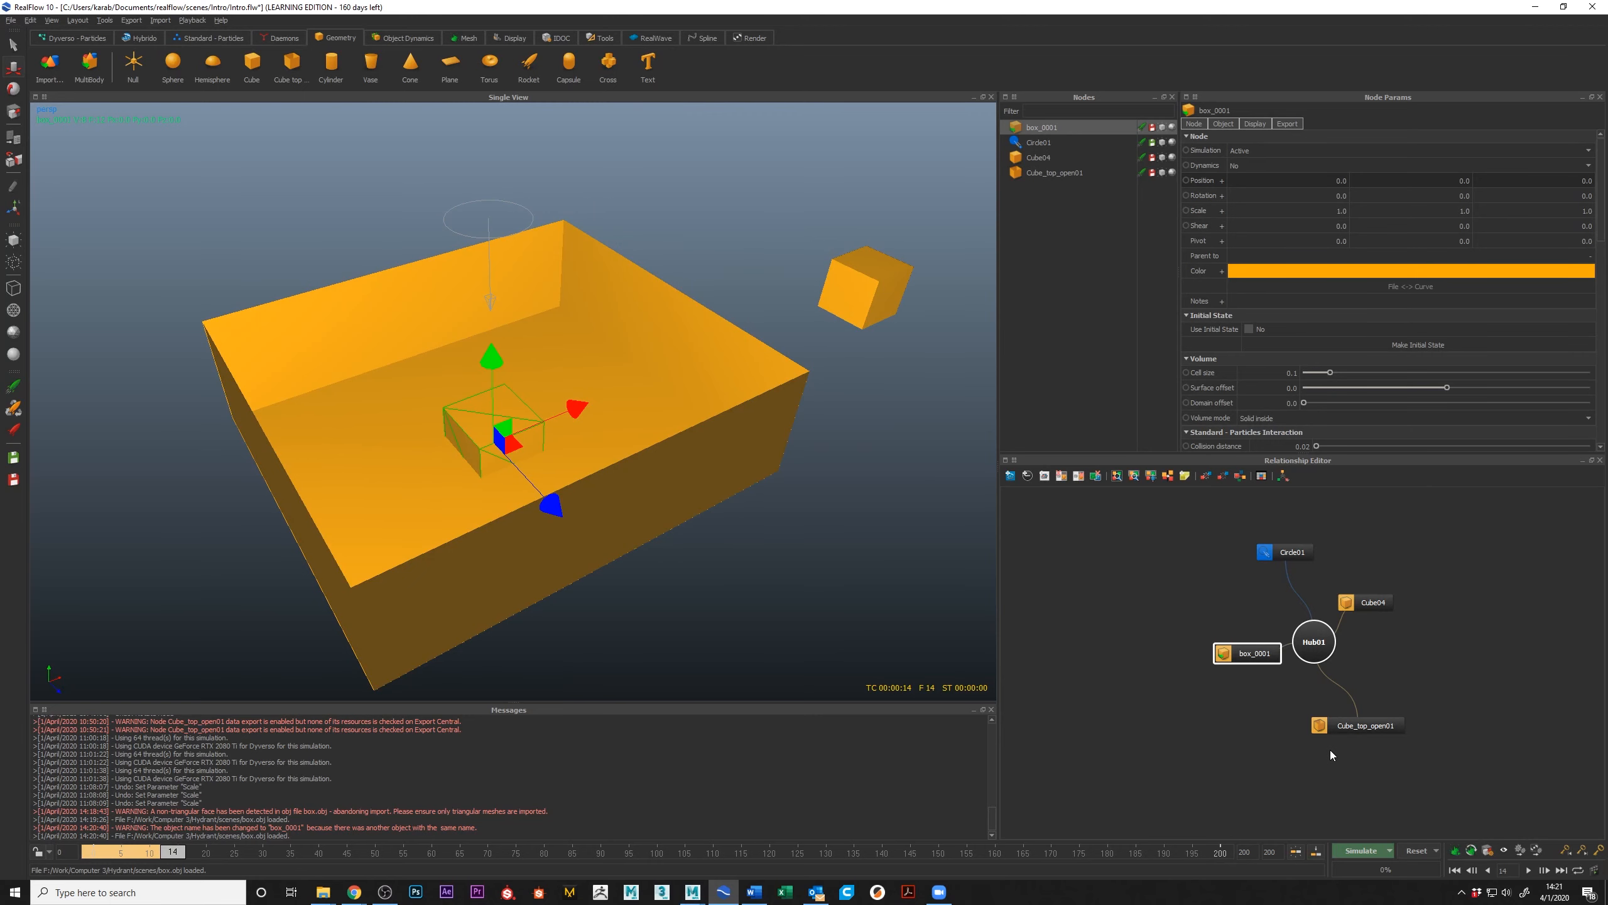
pyautogui.click(1485, 847)
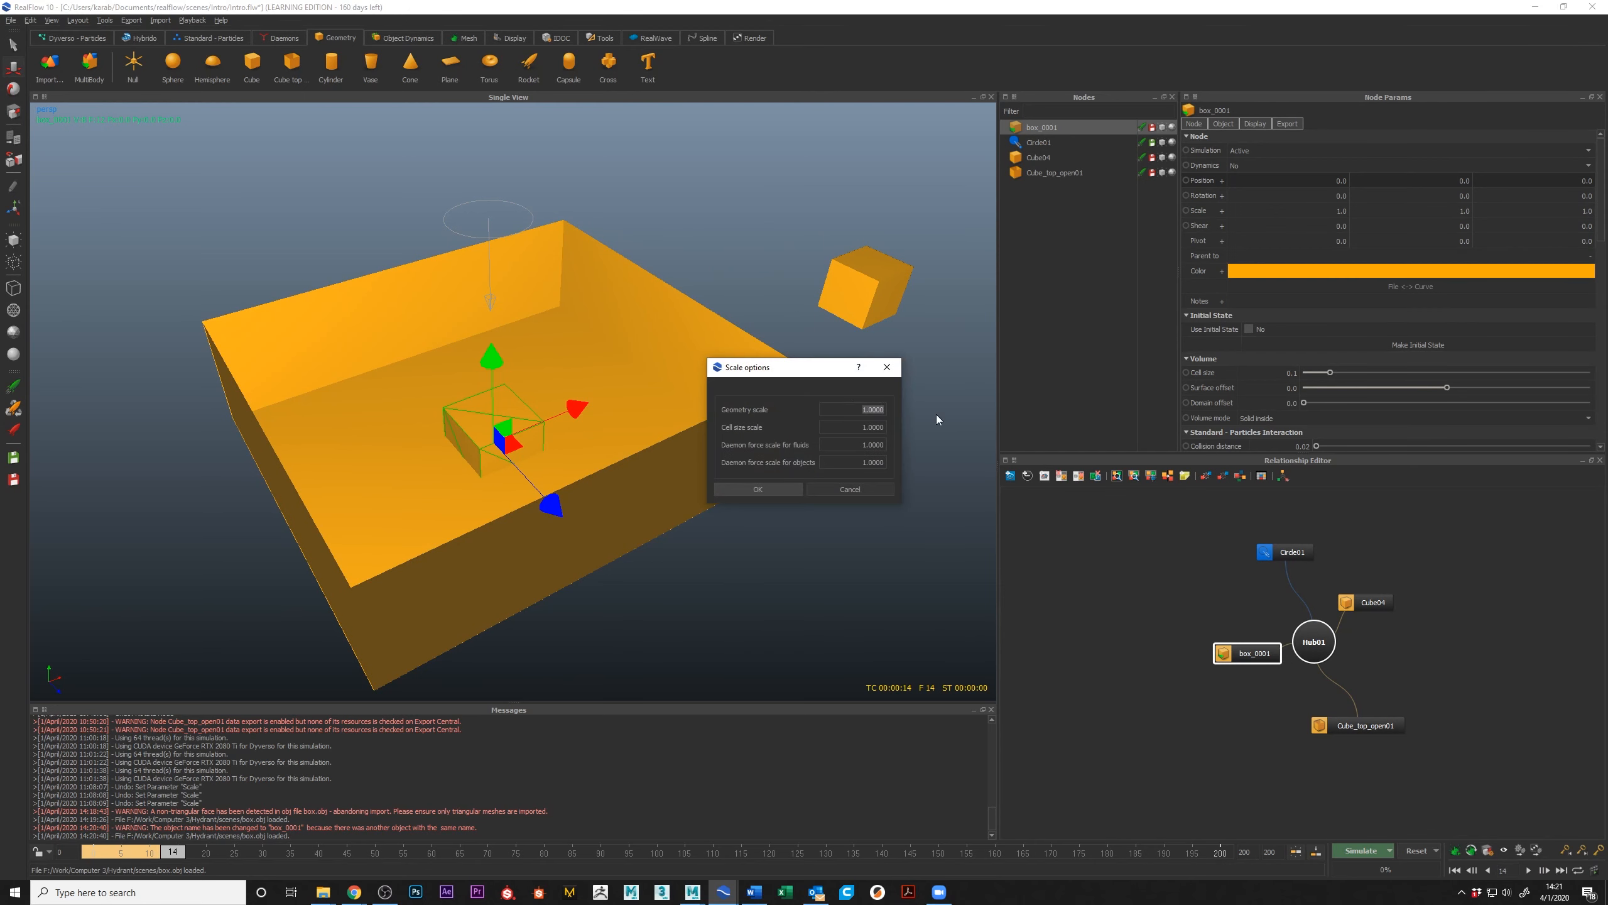
pyautogui.write('0.1')
pyautogui.click(777, 487)
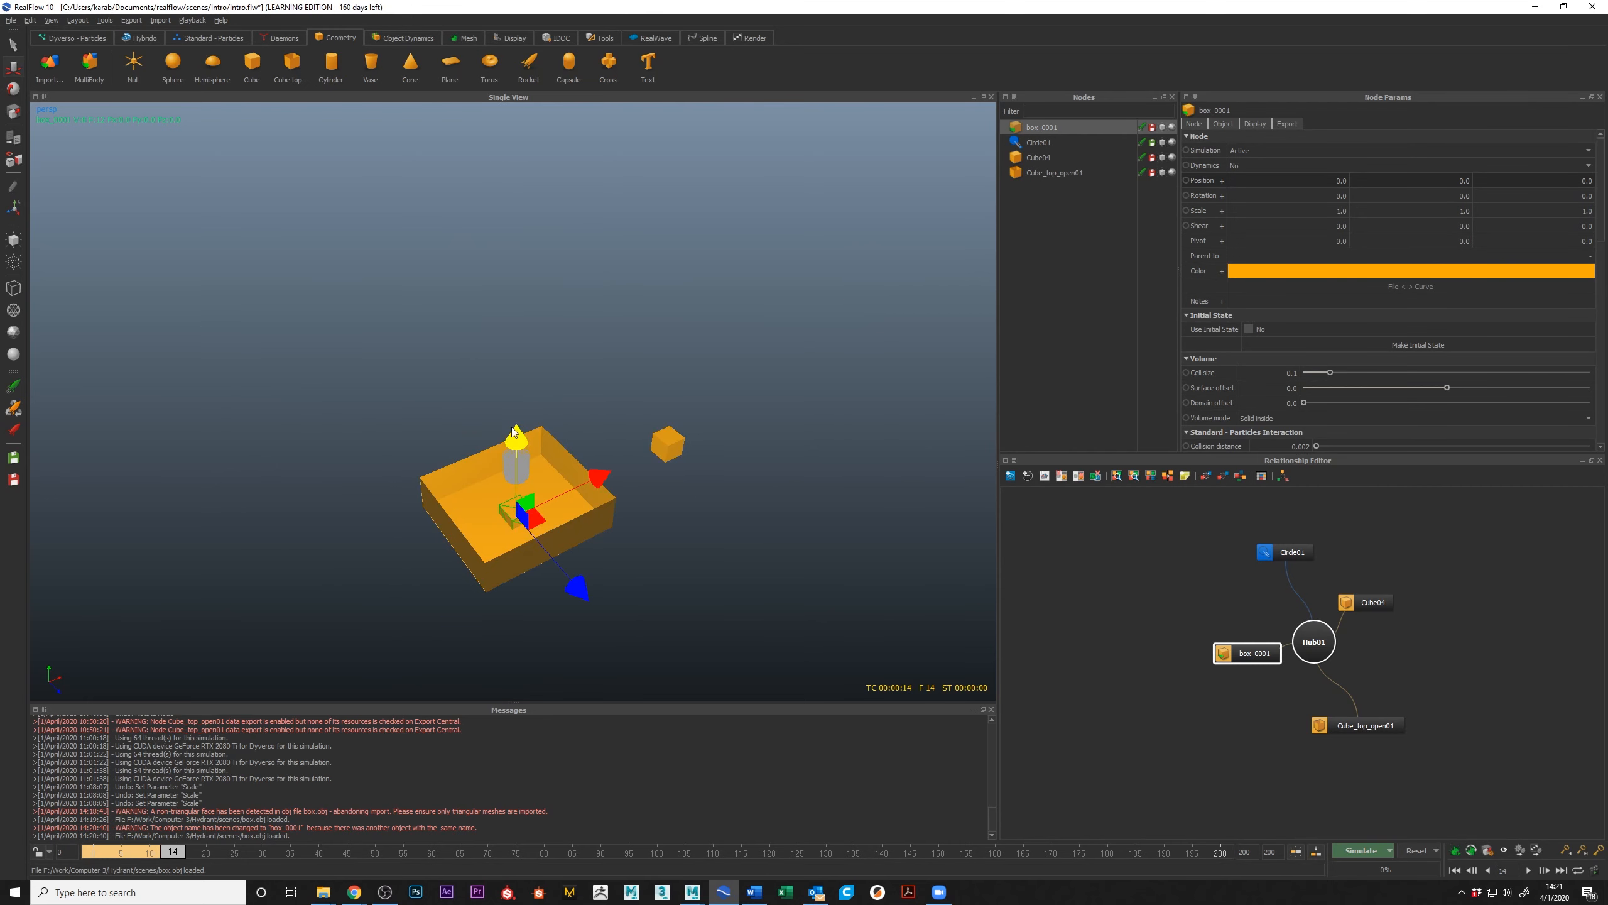
# Step: Delete the imported box_0001 object from the scene
pyautogui.press('Delete')
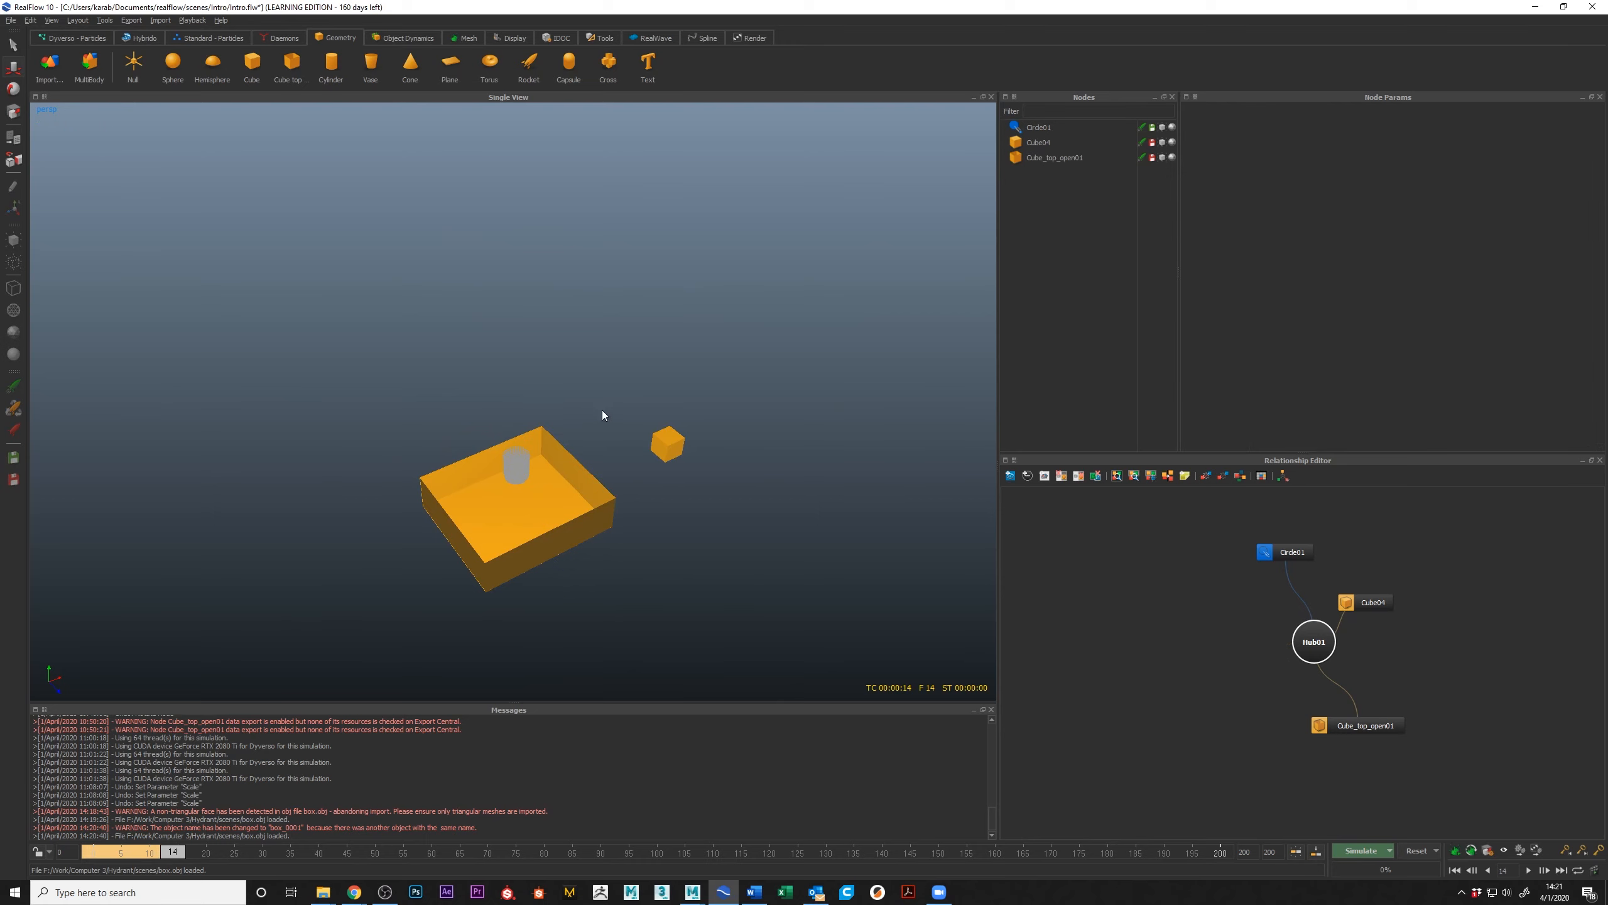
pyautogui.scroll(5, 602, 416)
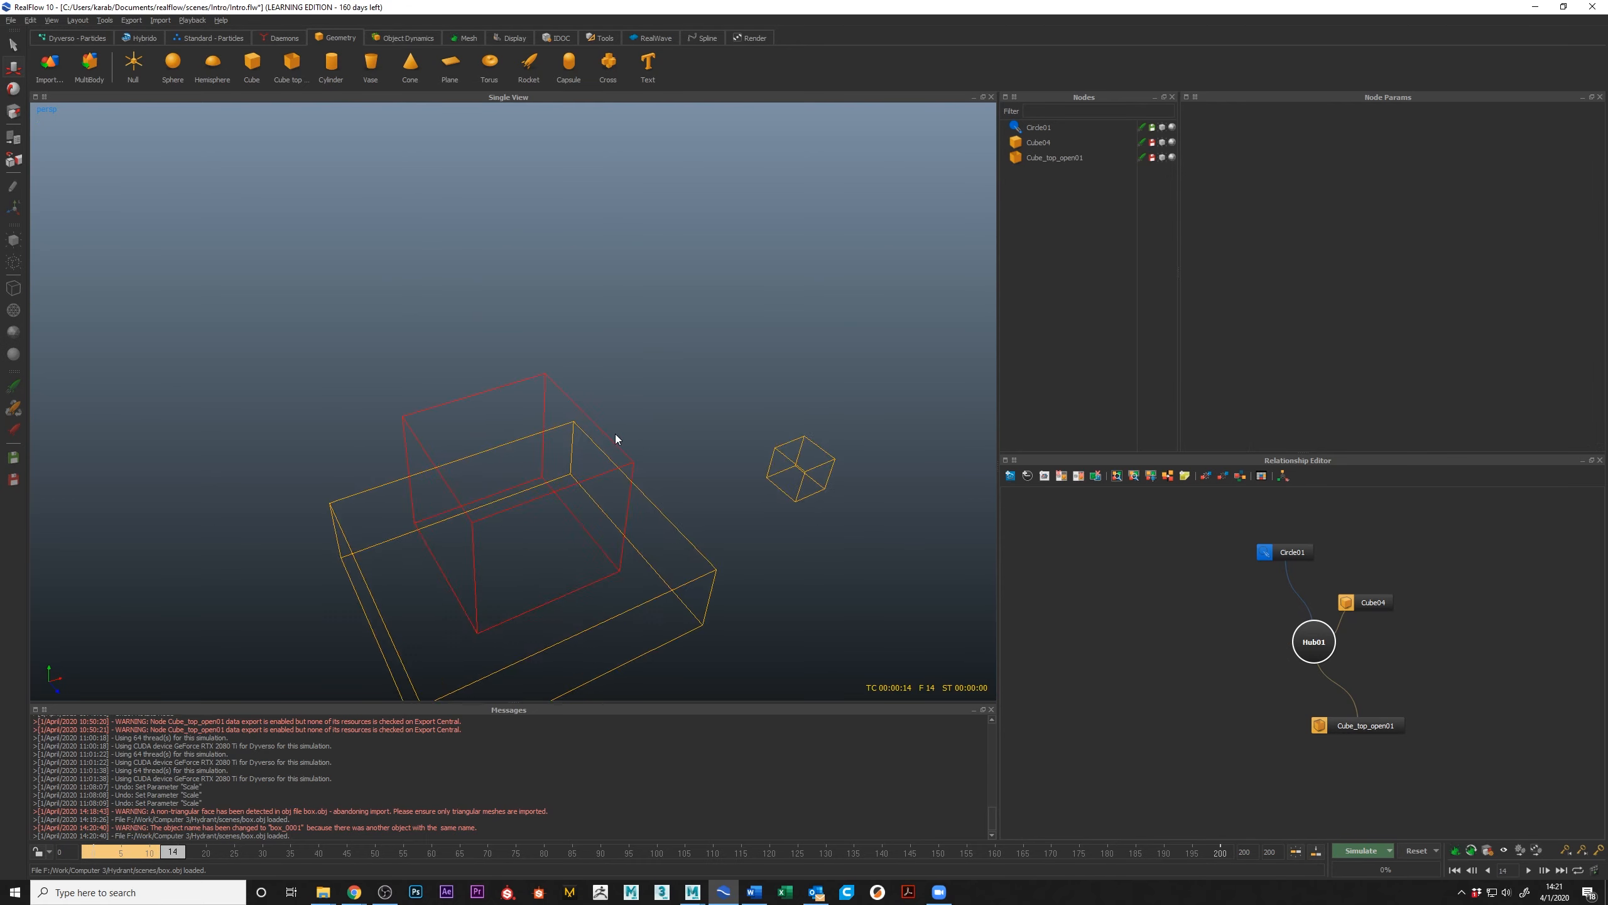
pyautogui.keyDown('alt'); pyautogui.moveTo(625, 437); pyautogui.dragTo(626, 395); pyautogui.keyUp('alt')
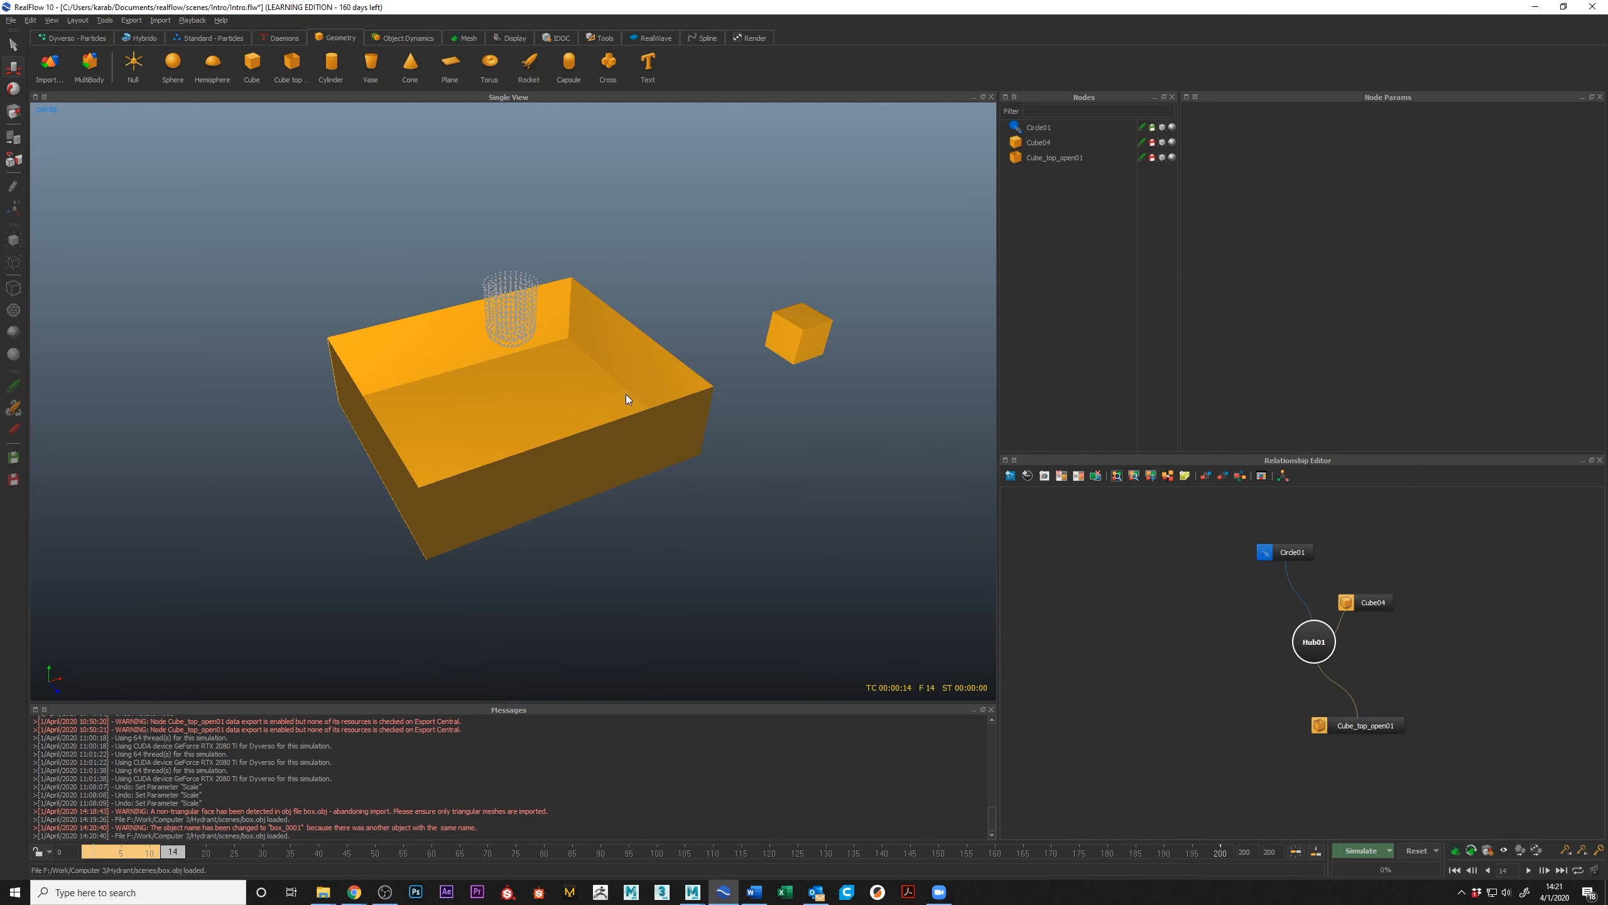
# Step: Select the circle emitter, reset the scene and run a short simulation, stopping at frame 2
pyautogui.click(497, 314)
pyautogui.click(1427, 852)
pyautogui.click(789, 447)
pyautogui.click(1370, 850)
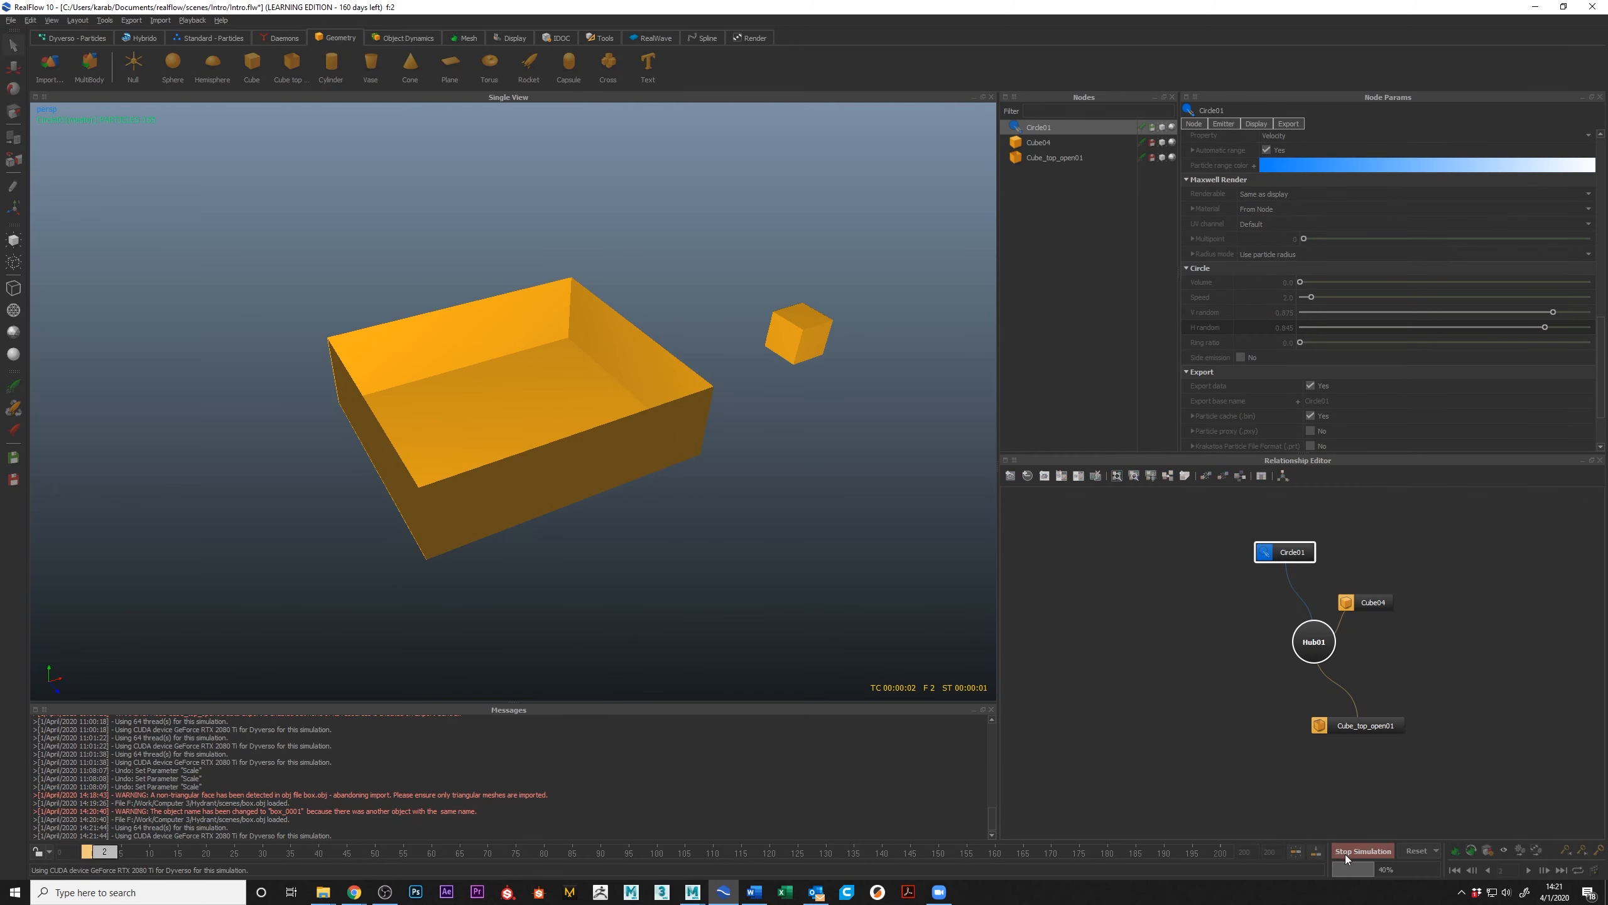
pyautogui.click(1348, 850)
pyautogui.keyDown('alt'); pyautogui.moveTo(371, 264); pyautogui.dragTo(379, 321, button='middle'); pyautogui.keyUp('alt')
pyautogui.keyDown('alt'); pyautogui.moveTo(595, 346); pyautogui.dragTo(514, 334, button='right'); pyautogui.keyUp('alt')
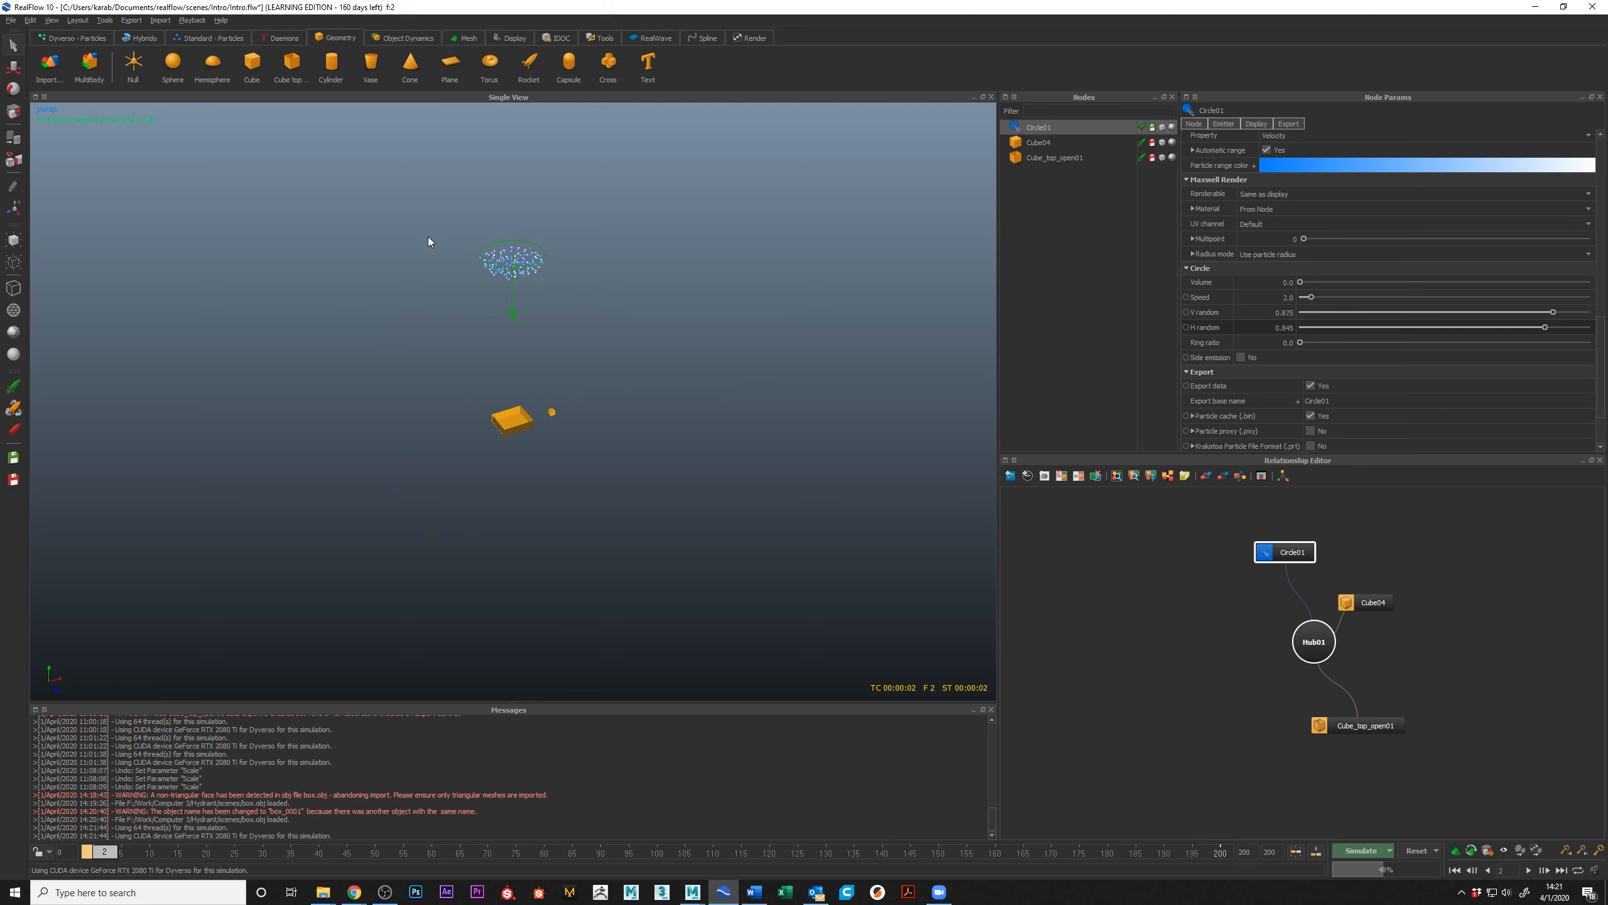
# Step: Clear the selection and reset the simulation to frame 0
pyautogui.rightClick(533, 252)
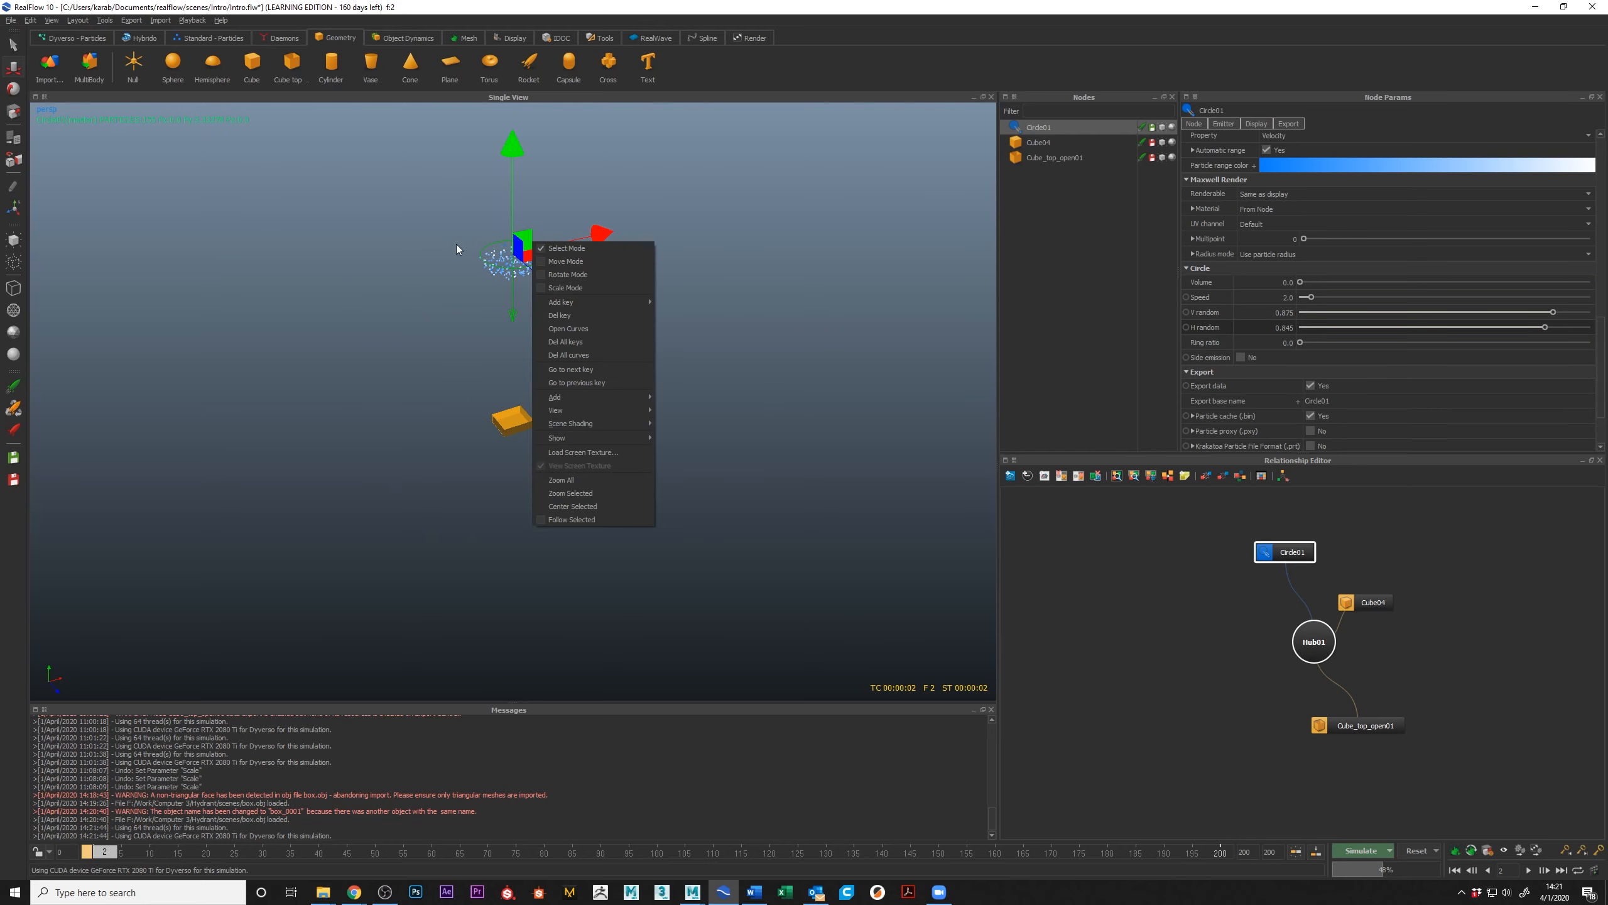
pyautogui.click(512, 164)
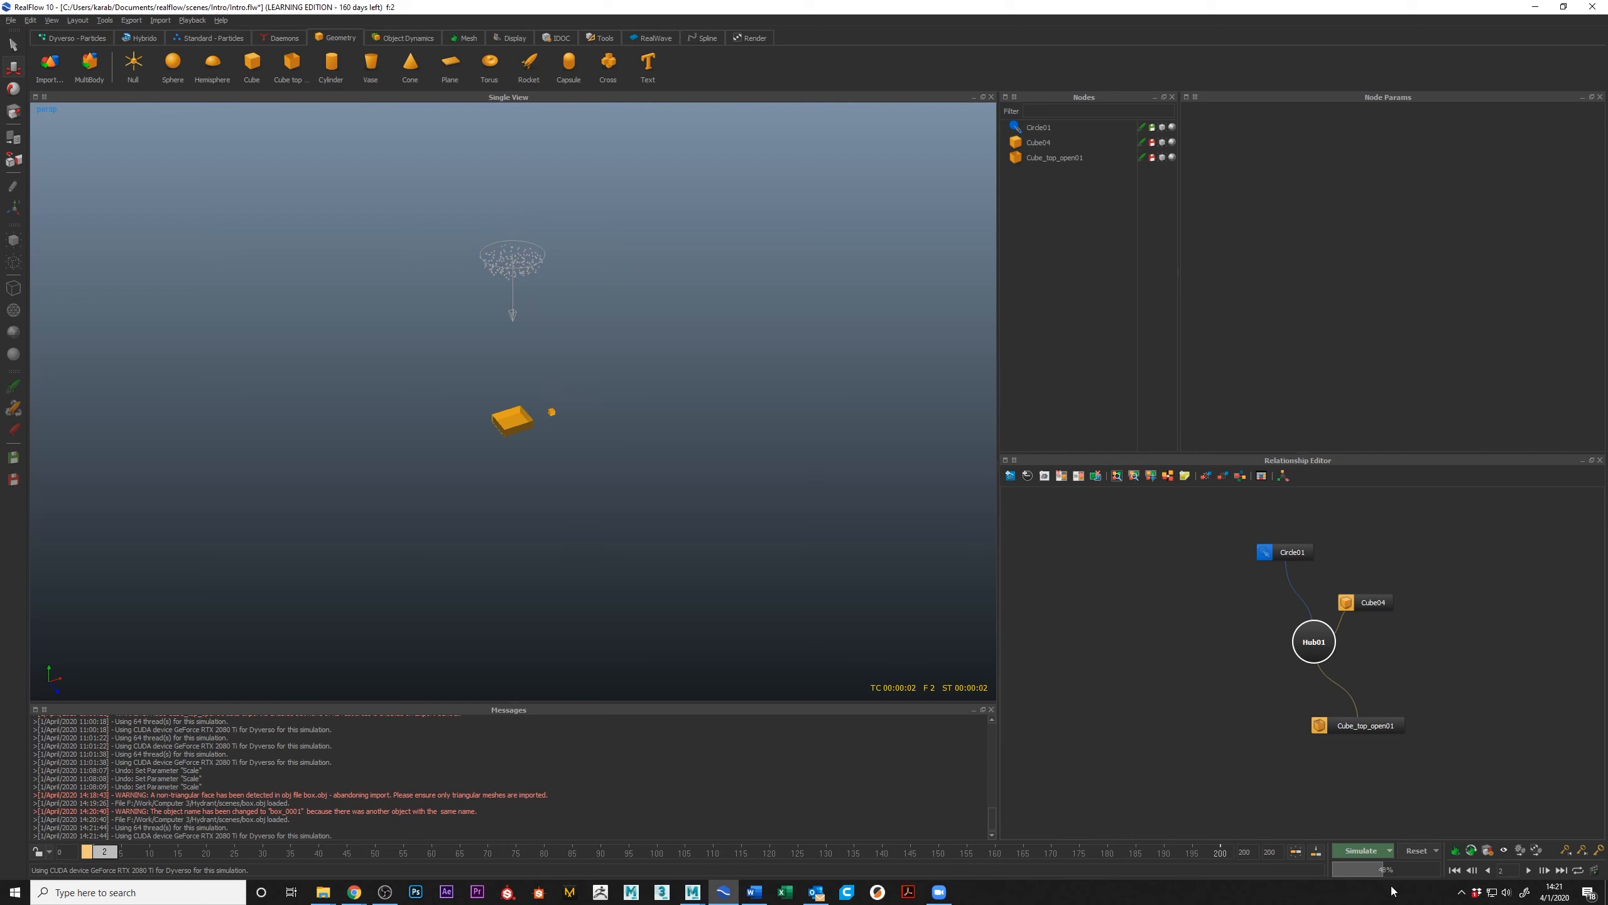
pyautogui.click(1418, 851)
pyautogui.click(784, 444)
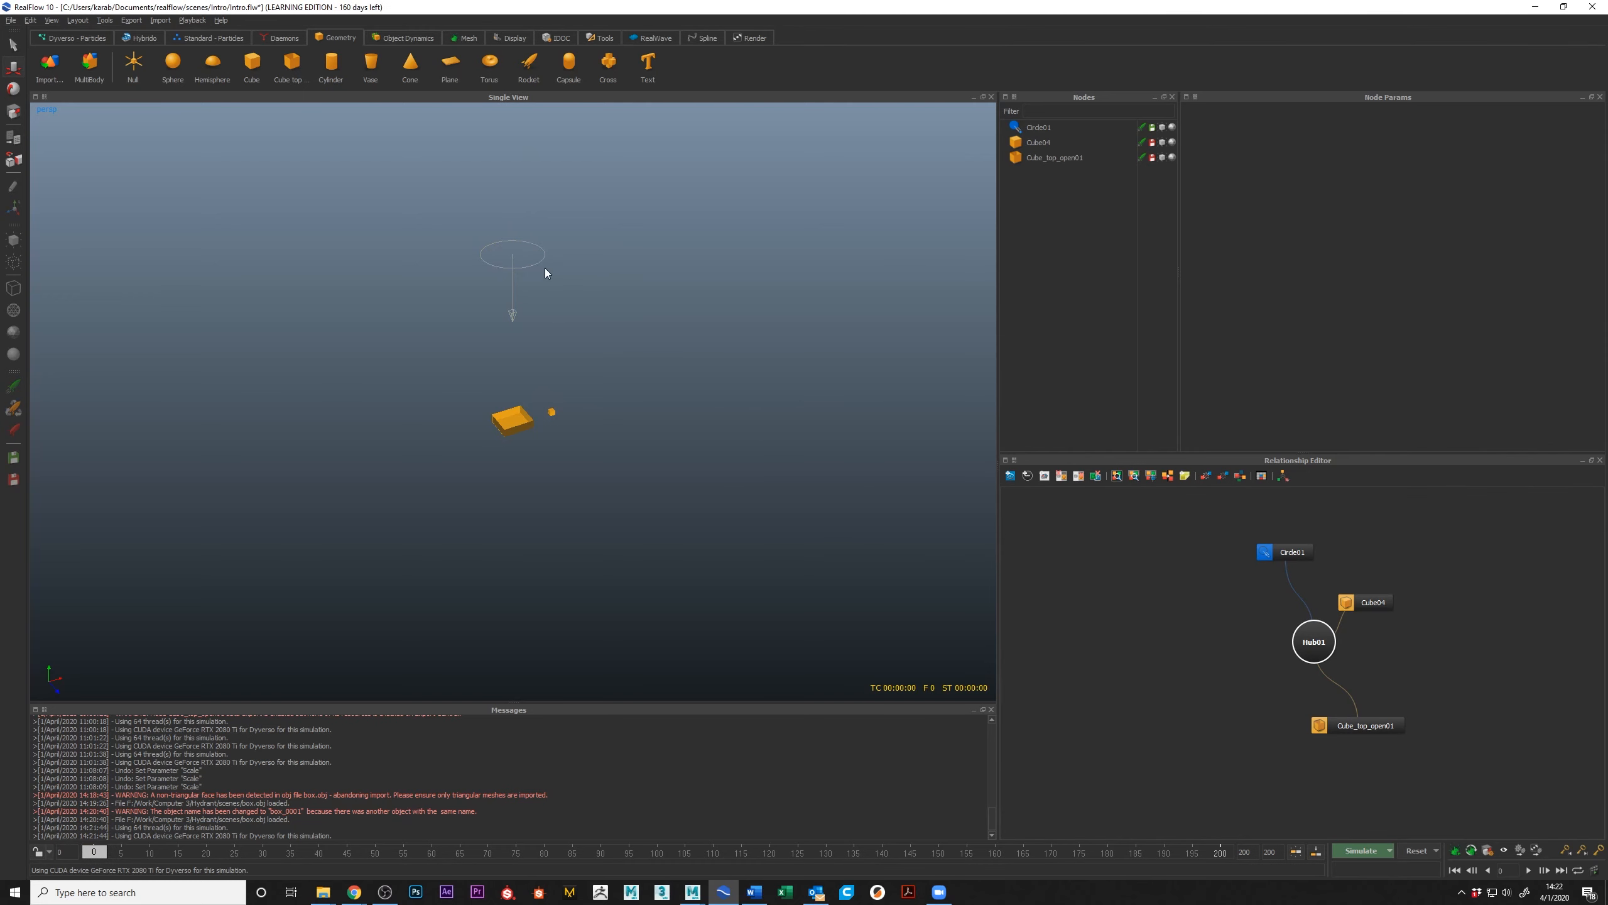
# Step: Move the circle emitter down to about Y 0.3 over the open-top box and scale it uniformly to about 0.249
pyautogui.click(508, 228)
pyautogui.moveTo(508, 228); pyautogui.dragTo(480, 422)
pyautogui.moveTo(480, 415)
pyautogui.keyDown('alt'); pyautogui.mouseDown(button='right')
pyautogui.moveTo(488, 401)
pyautogui.moveTo(563, 463)
pyautogui.moveTo(508, 434)
pyautogui.mouseUp(button='right'); pyautogui.keyUp('alt')
pyautogui.moveTo(507, 434)
pyautogui.keyDown('alt'); pyautogui.mouseDown()
pyautogui.moveTo(535, 380)
pyautogui.moveTo(529, 407)
pyautogui.mouseUp(); pyautogui.keyUp('alt')
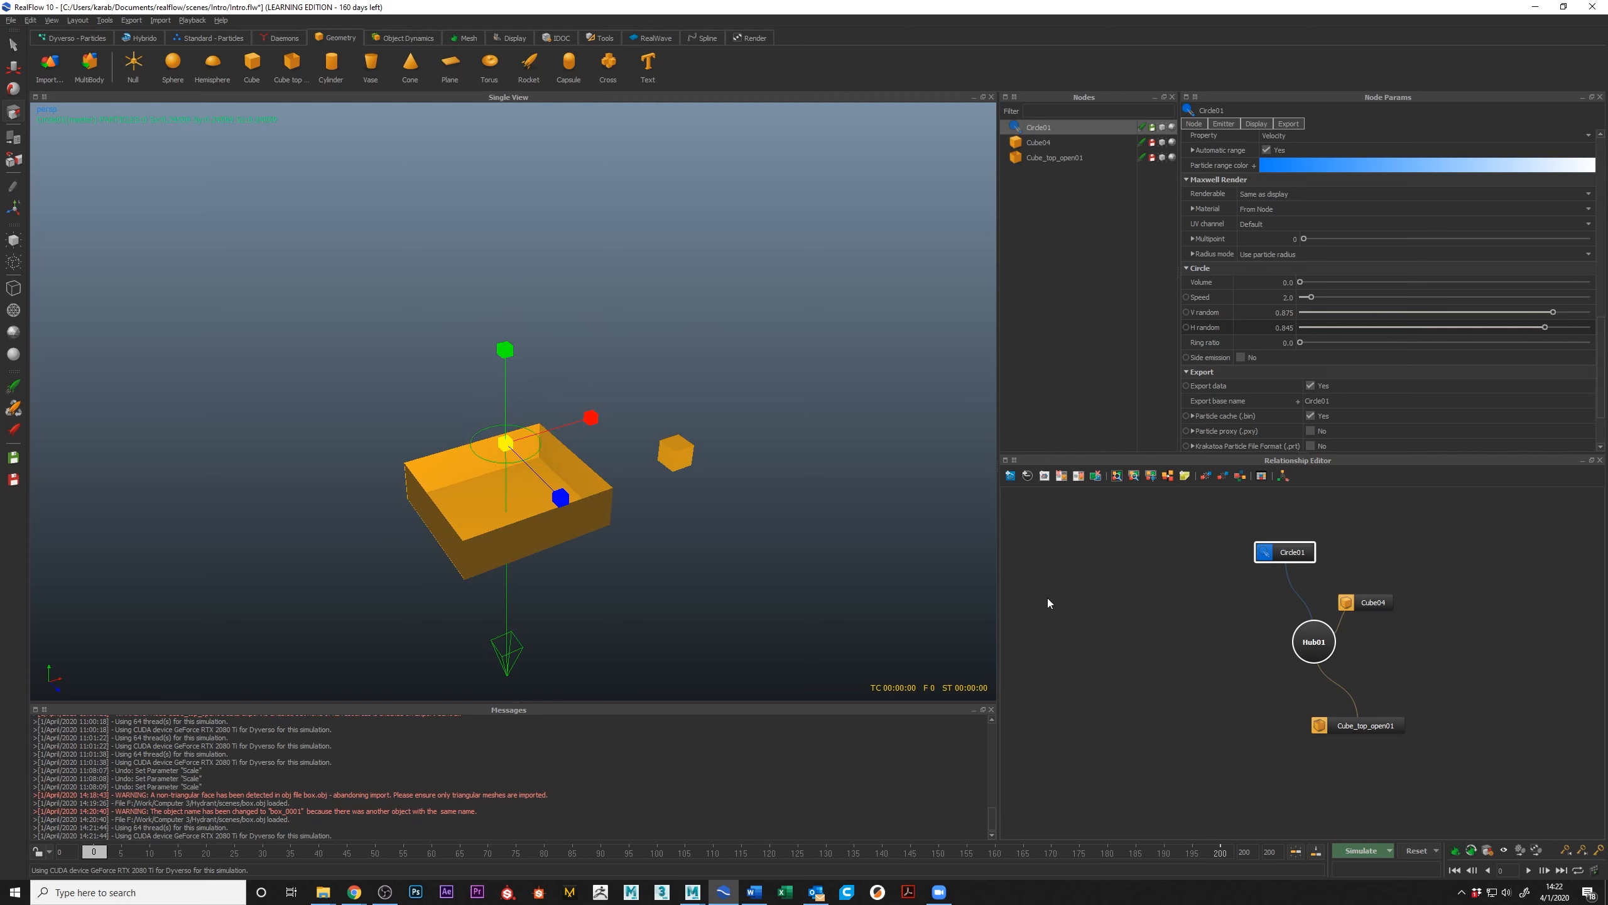
pyautogui.scroll(10, 1385, 253)
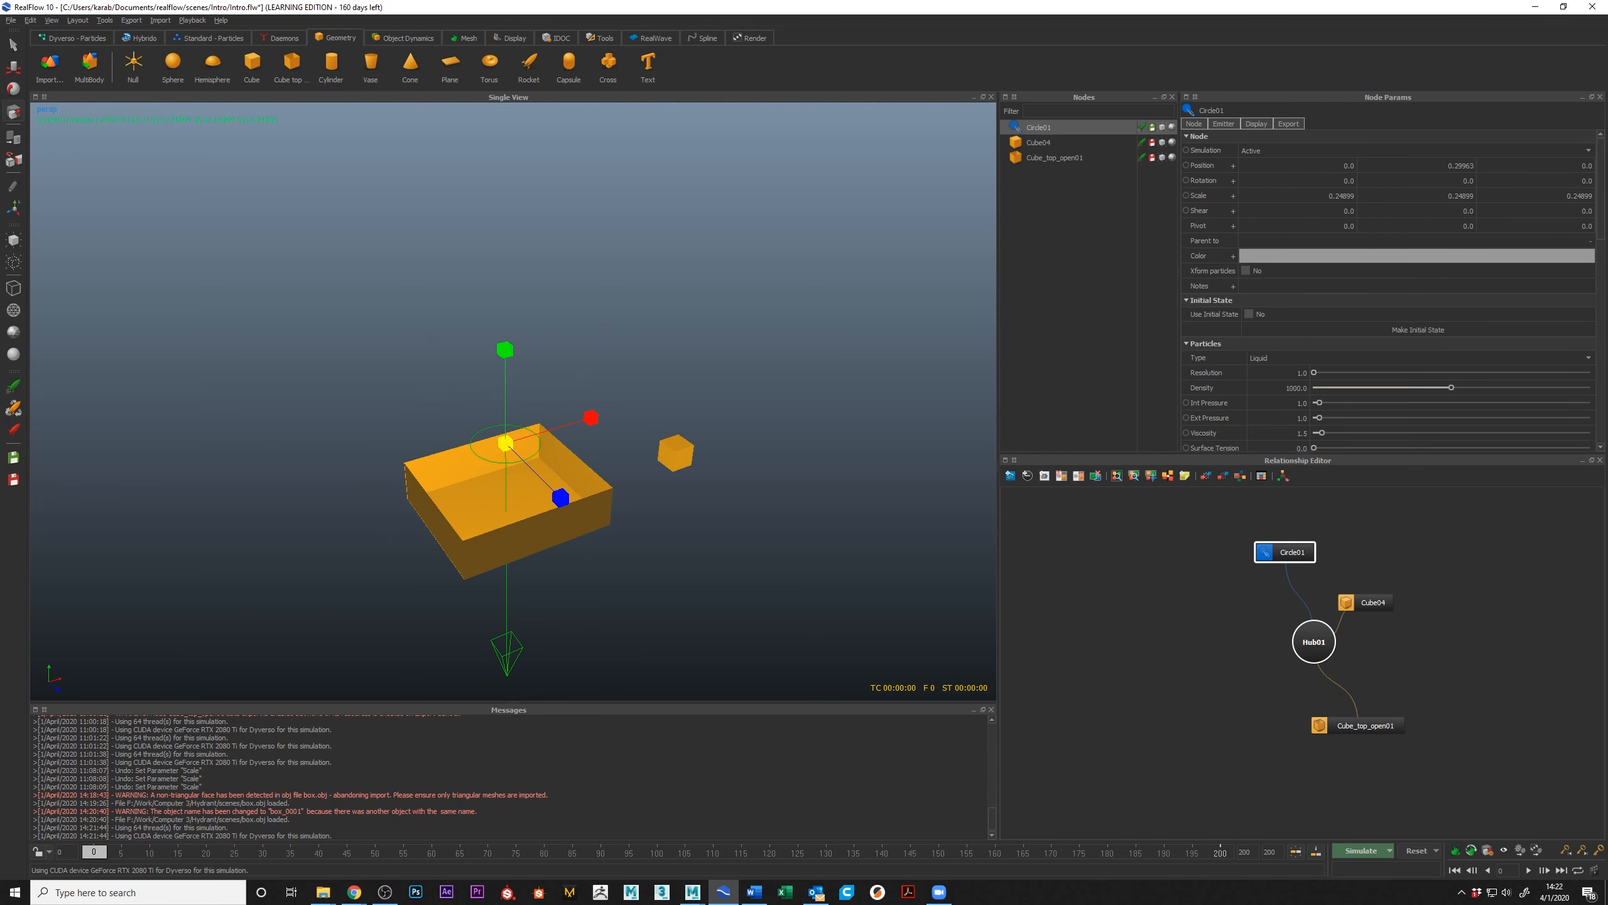
# Step: Run a short simulation to frame 3 and raise the circle emitter to about Y 0.569 above the box
pyautogui.click(1363, 850)
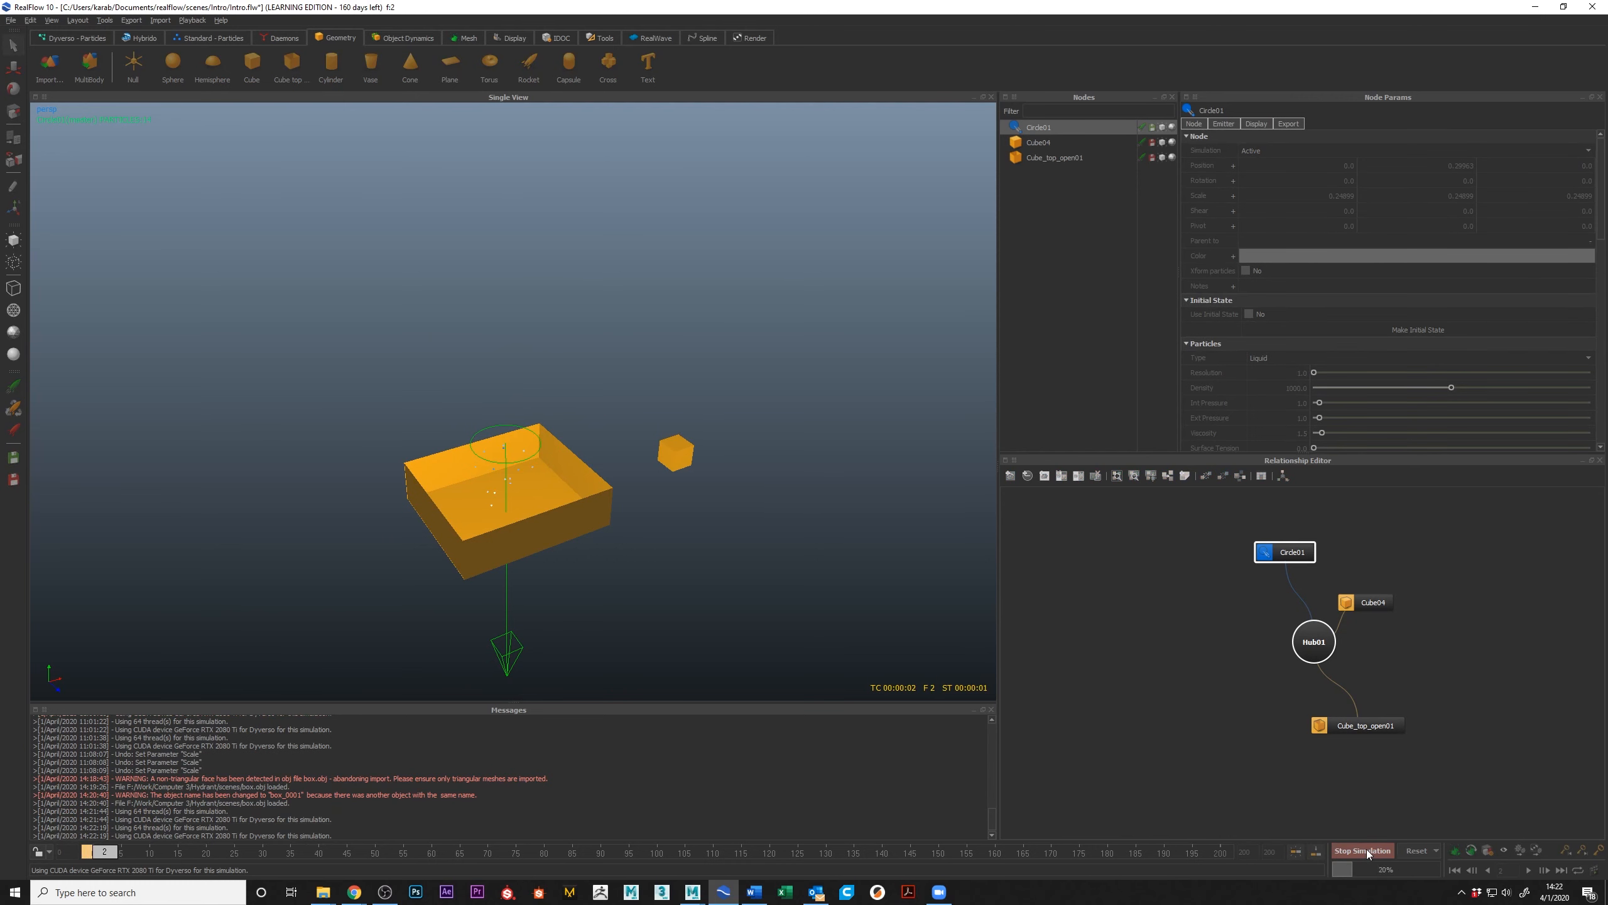
pyautogui.keyDown('alt'); pyautogui.moveTo(662, 451); pyautogui.dragTo(689, 421); pyautogui.keyUp('alt')
pyautogui.press('w')
pyautogui.moveTo(602, 242); pyautogui.dragTo(602, 162)
# Step: Reset the scene and simulate the raised emitter, stopping at frame 7
pyautogui.click(1417, 850)
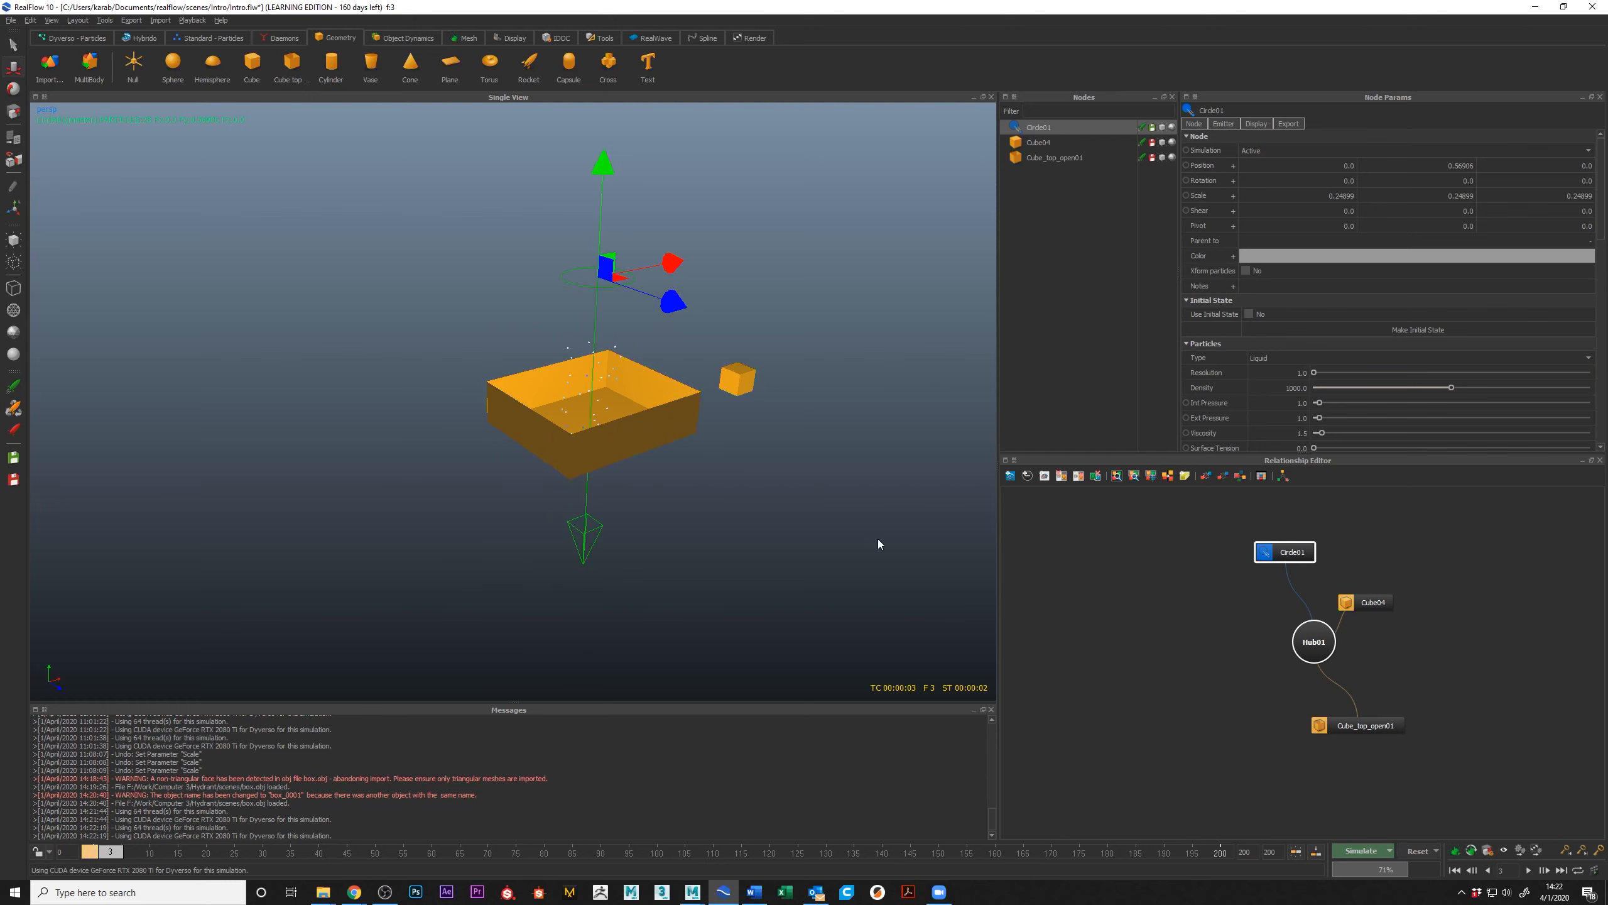
pyautogui.click(787, 451)
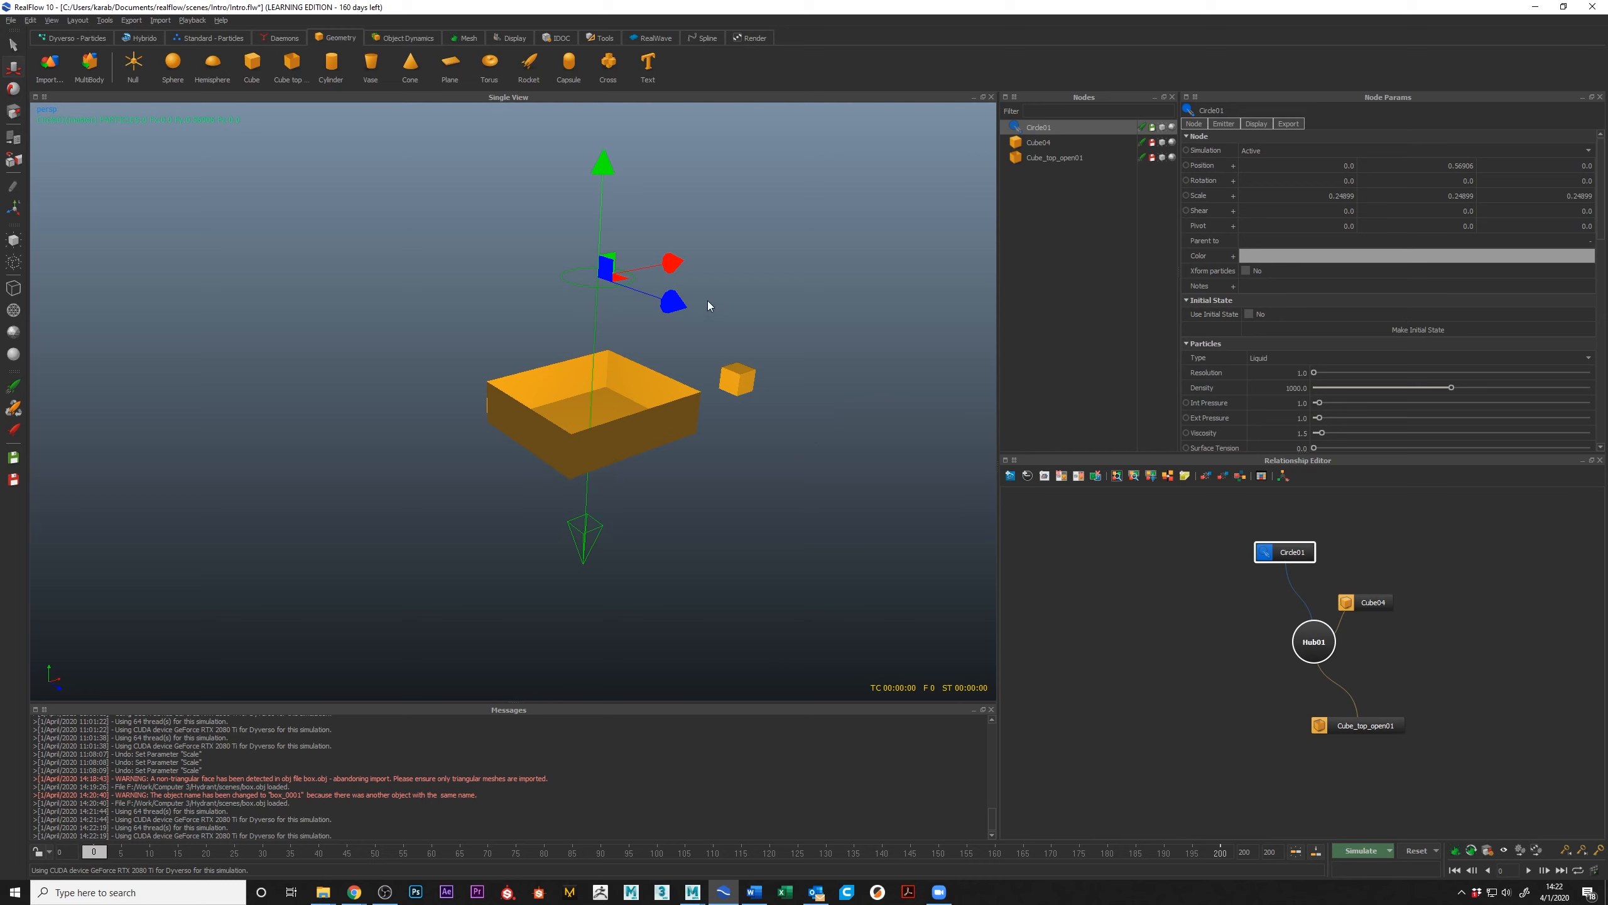
pyautogui.click(1363, 851)
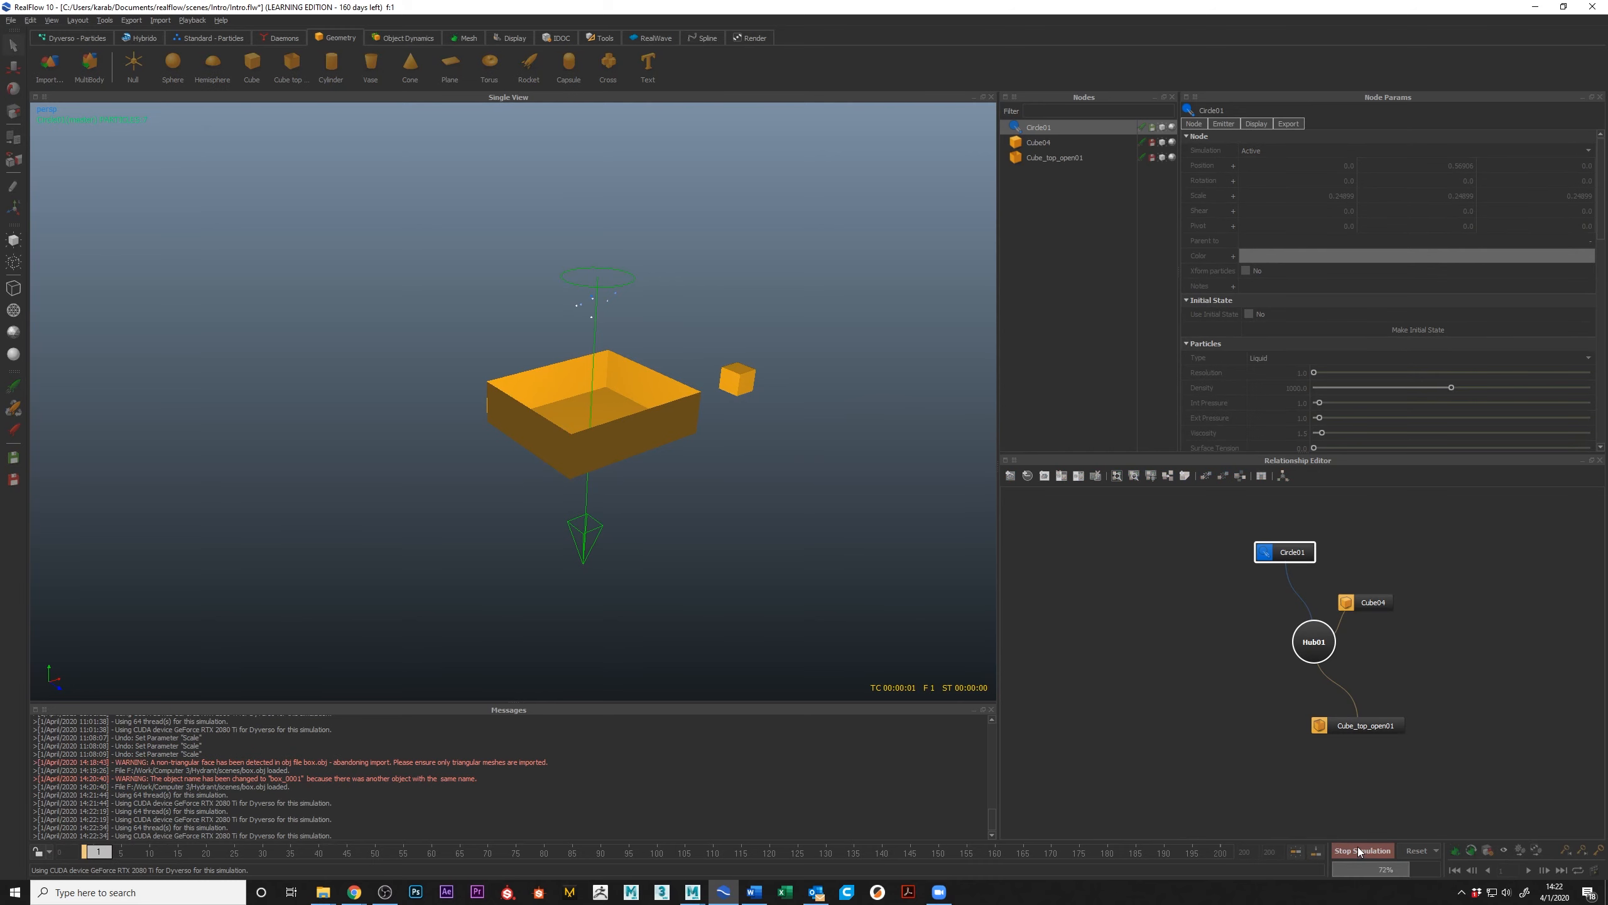
pyautogui.click(1346, 851)
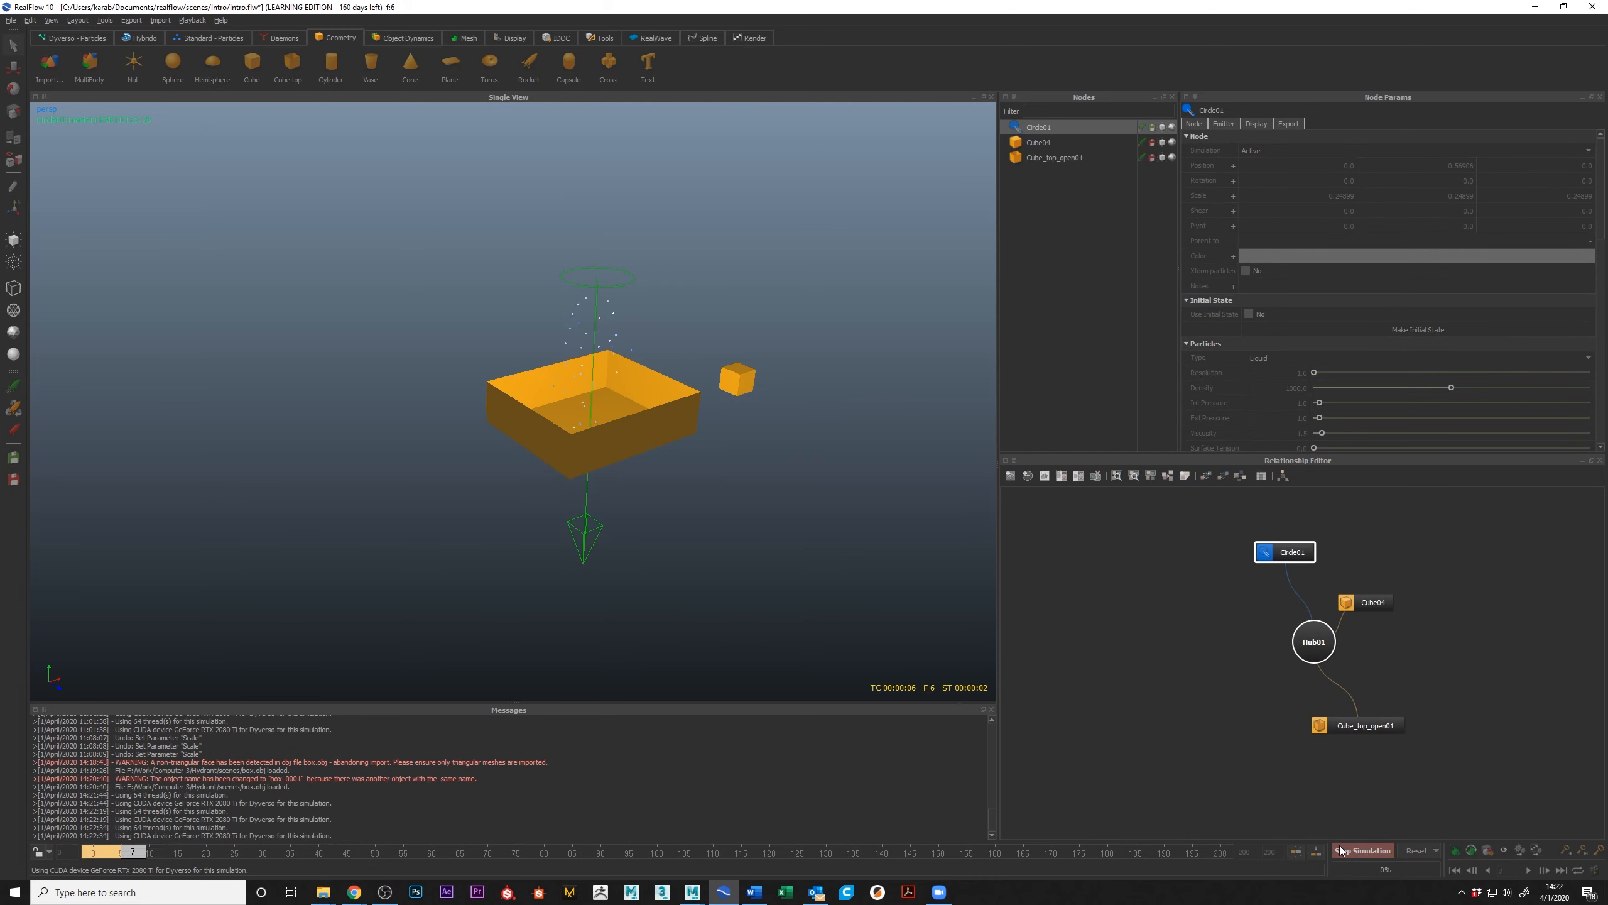
# Step: Set the circle emitter's particle Resolution to 10 and reset the simulation
pyautogui.click(1294, 373)
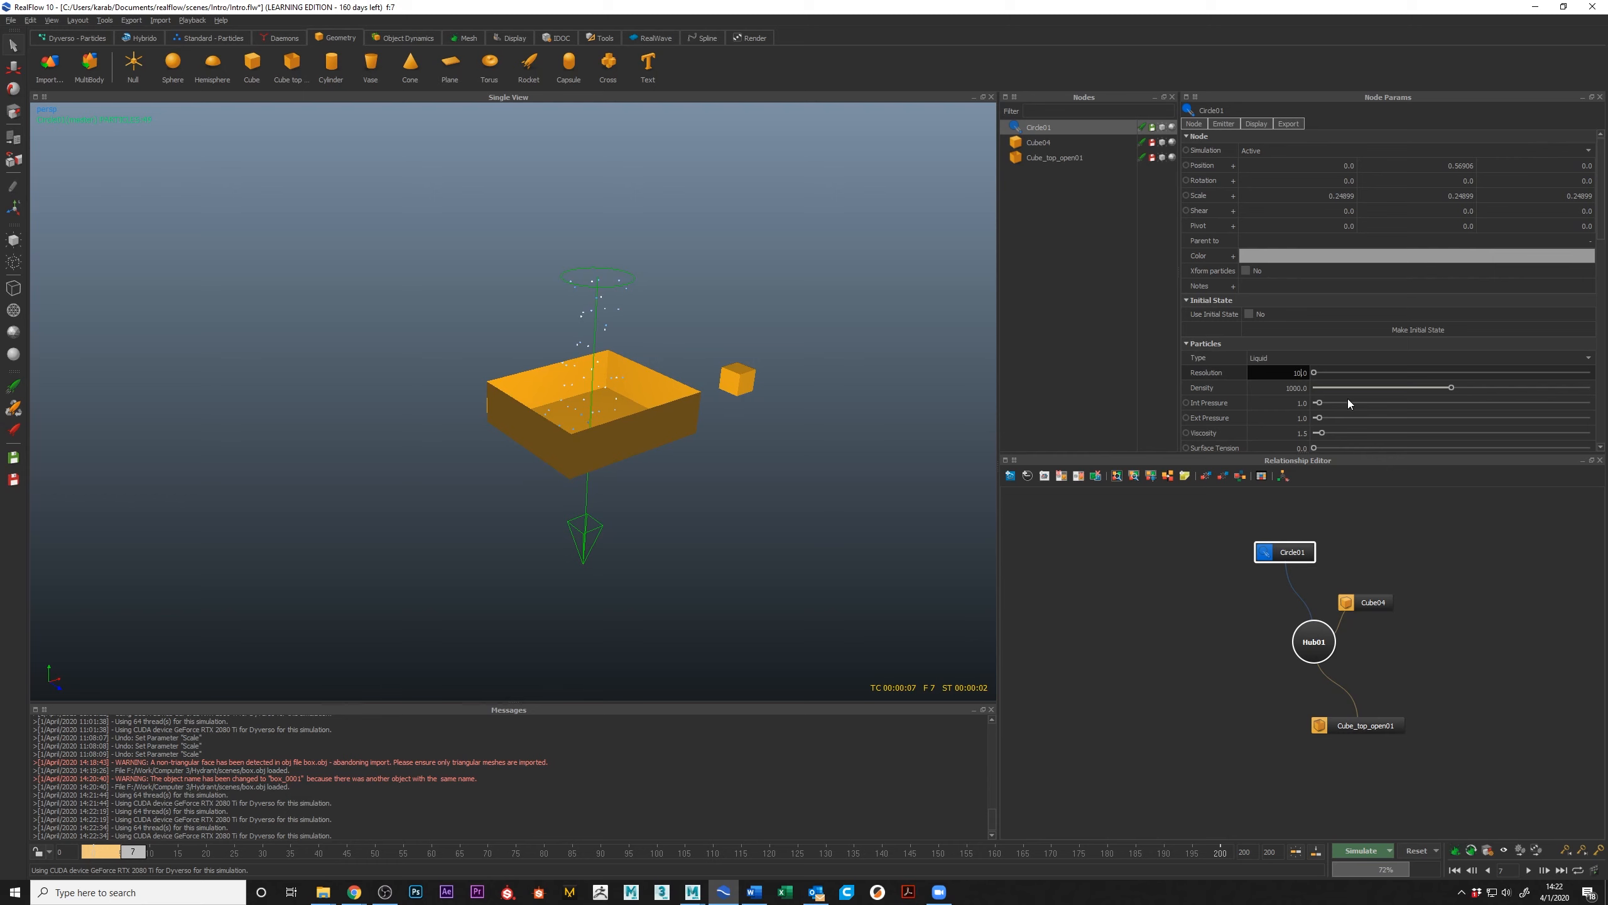
pyautogui.press('Return')
pyautogui.click(1411, 855)
pyautogui.click(779, 444)
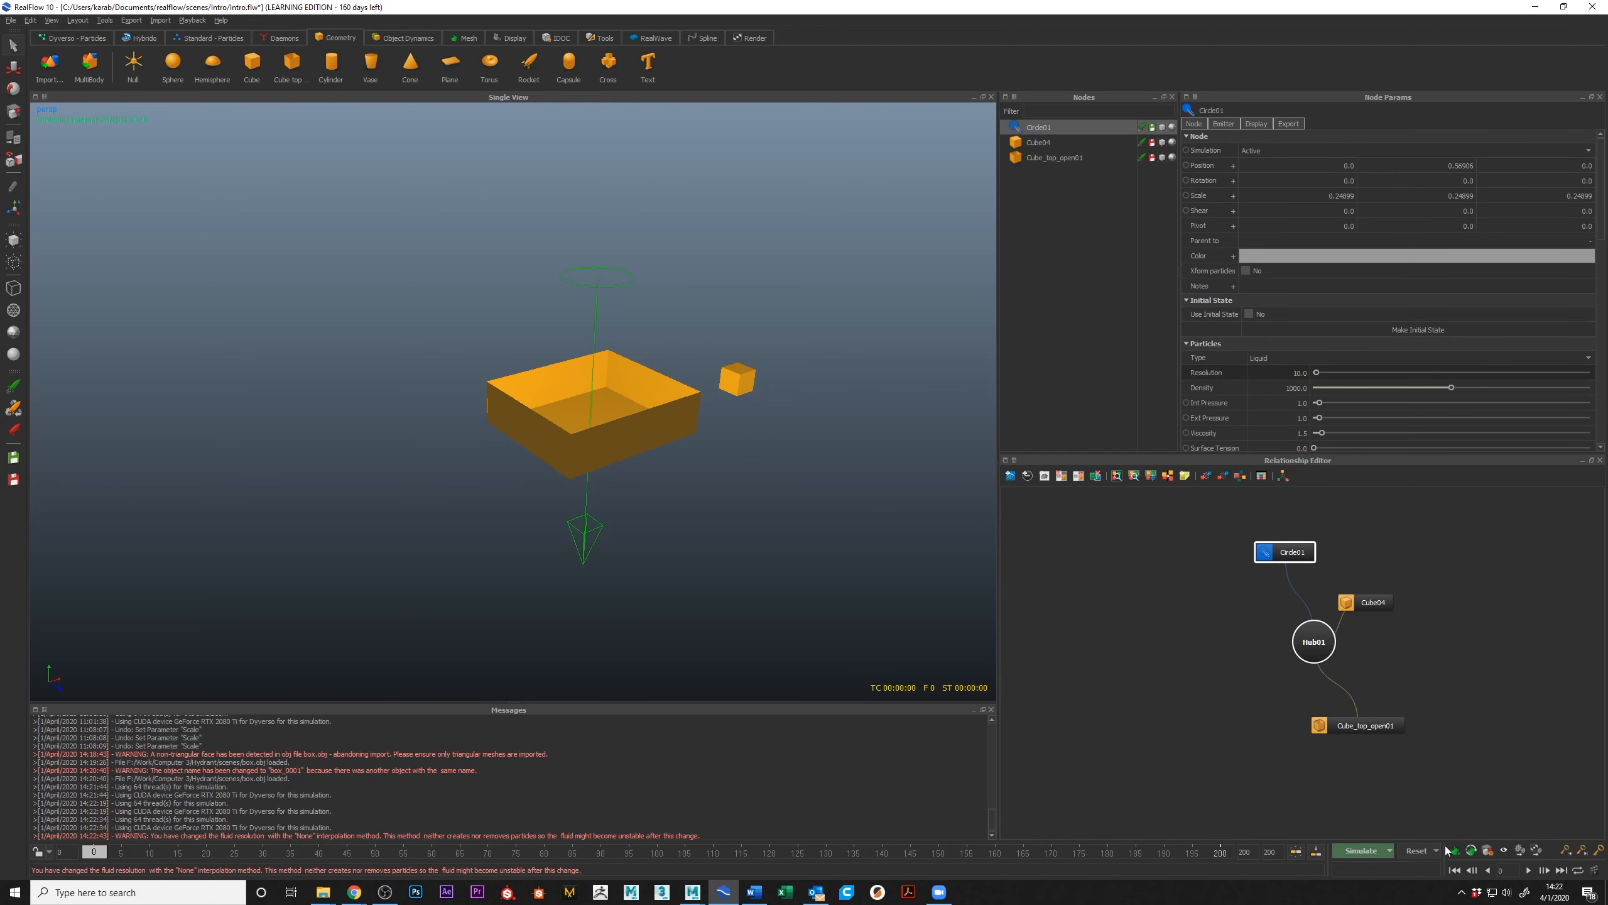
# Step: Simulate the emission at Resolution 10 to frame 5 and reset the scene
pyautogui.click(1364, 852)
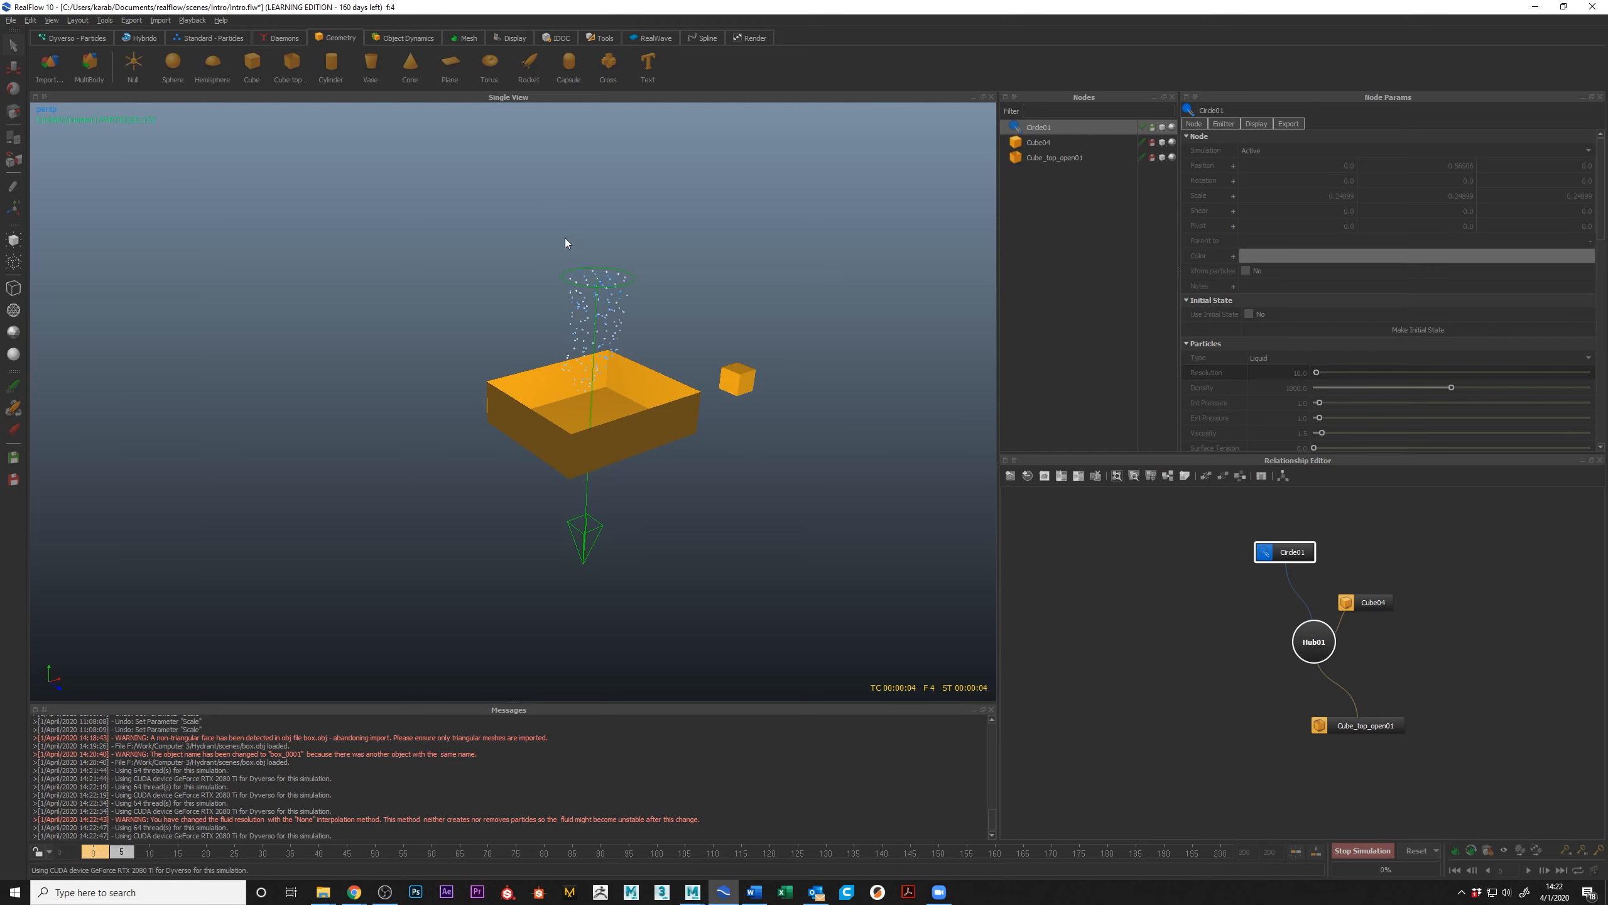
pyautogui.click(1381, 850)
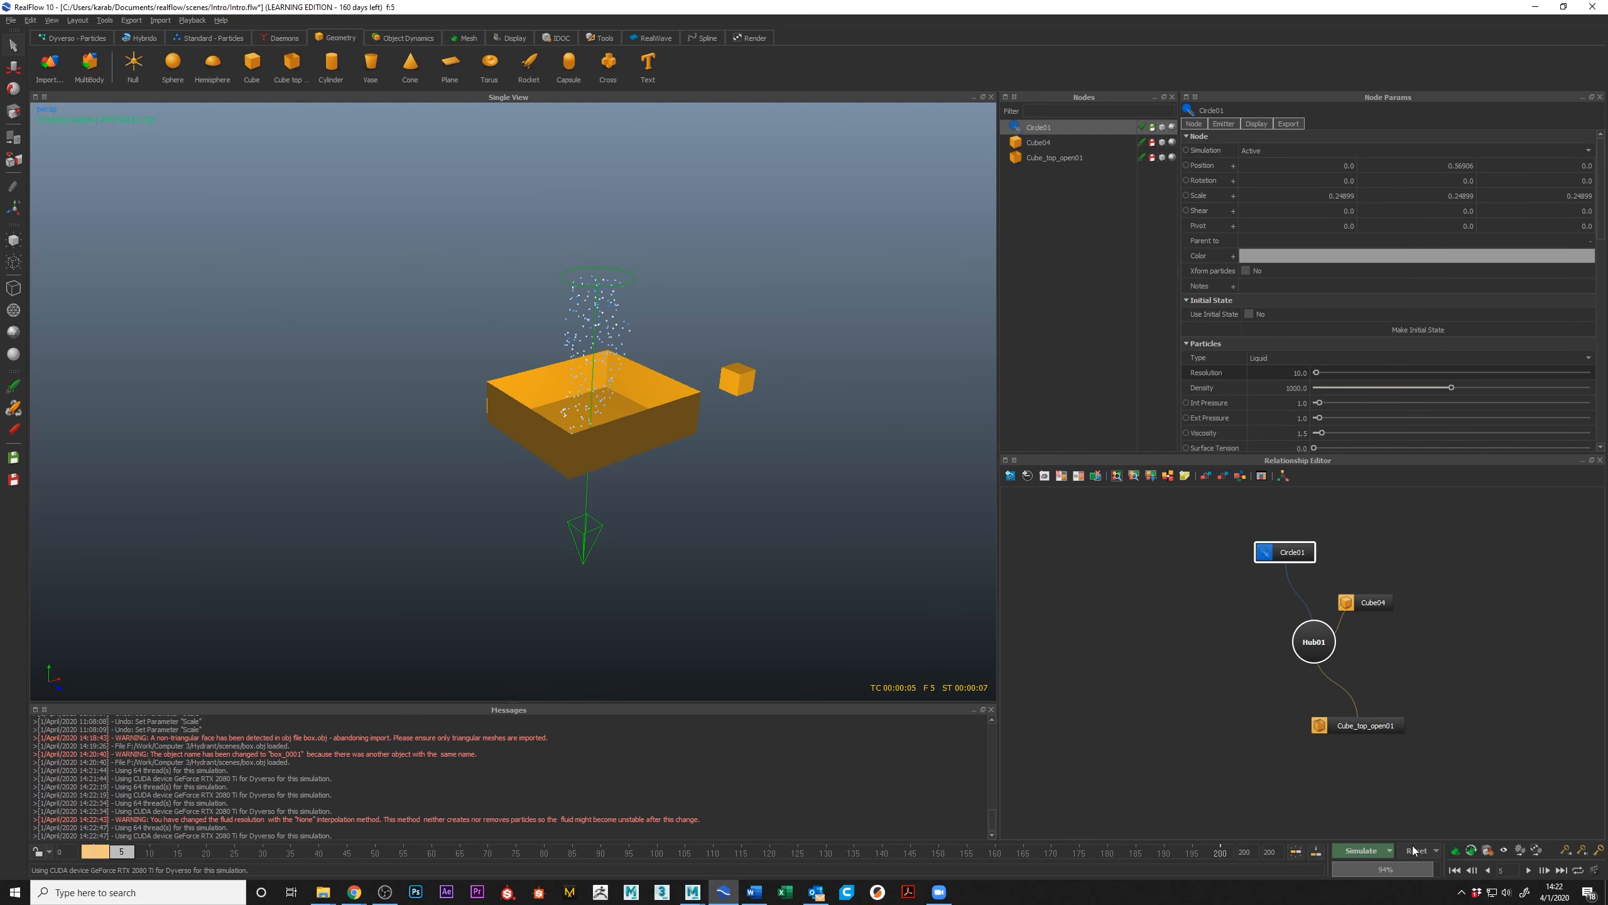
pyautogui.press('Return')
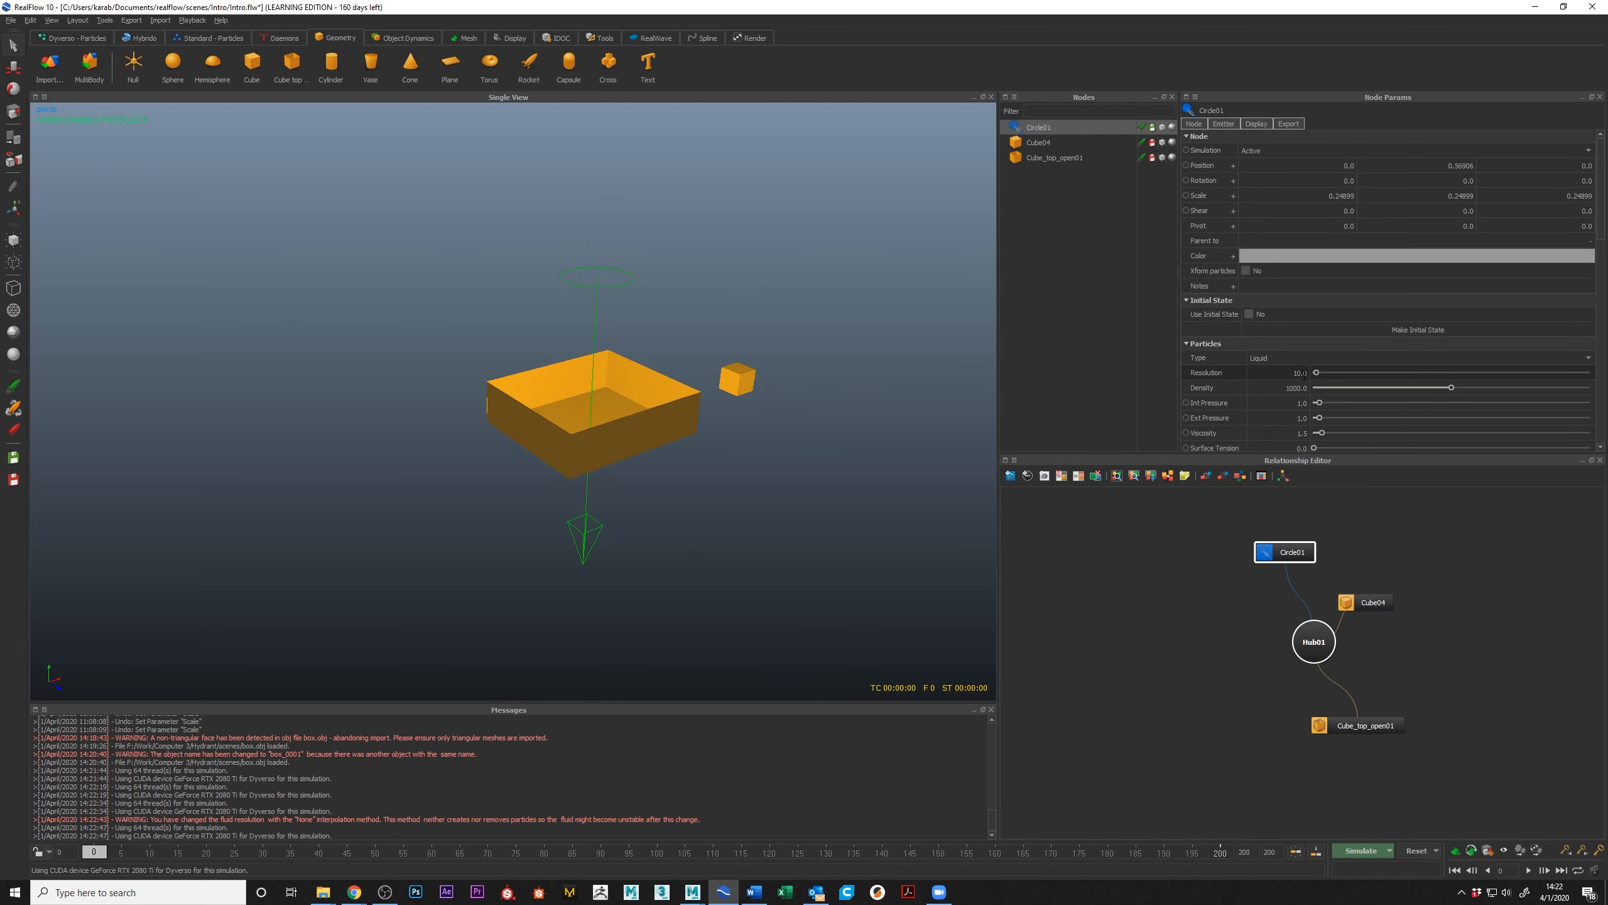
# Step: Set the circle emitter's particle Resolution to 100 and simulate the liquid falling into the open-top box
pyautogui.click(1298, 373)
pyautogui.write('0')
pyautogui.press('Return')
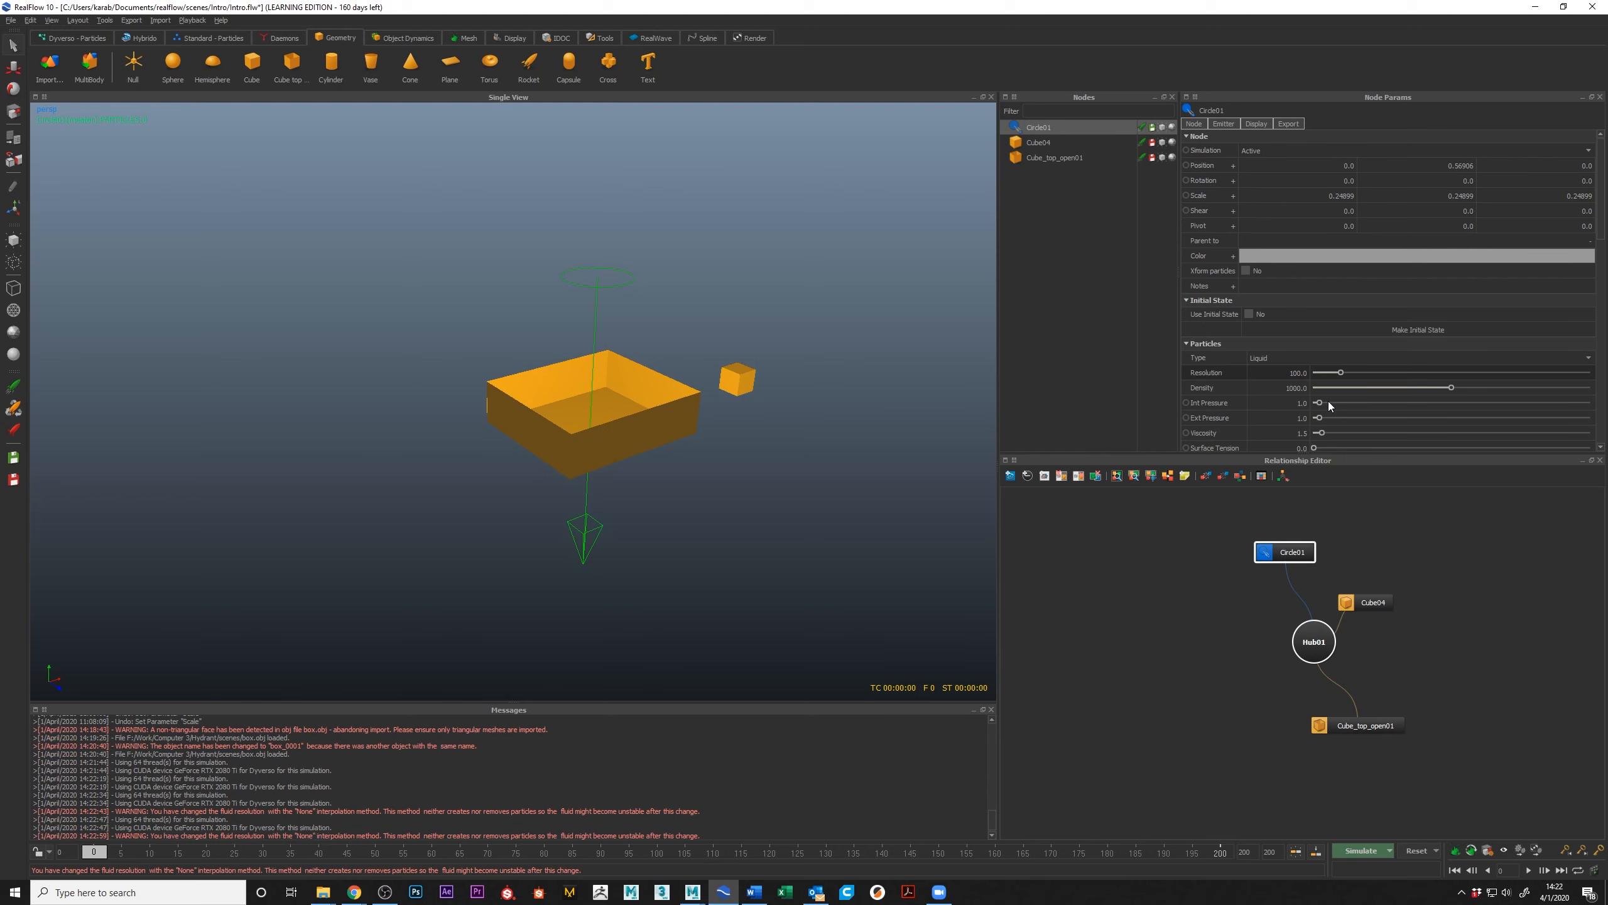
pyautogui.click(1362, 851)
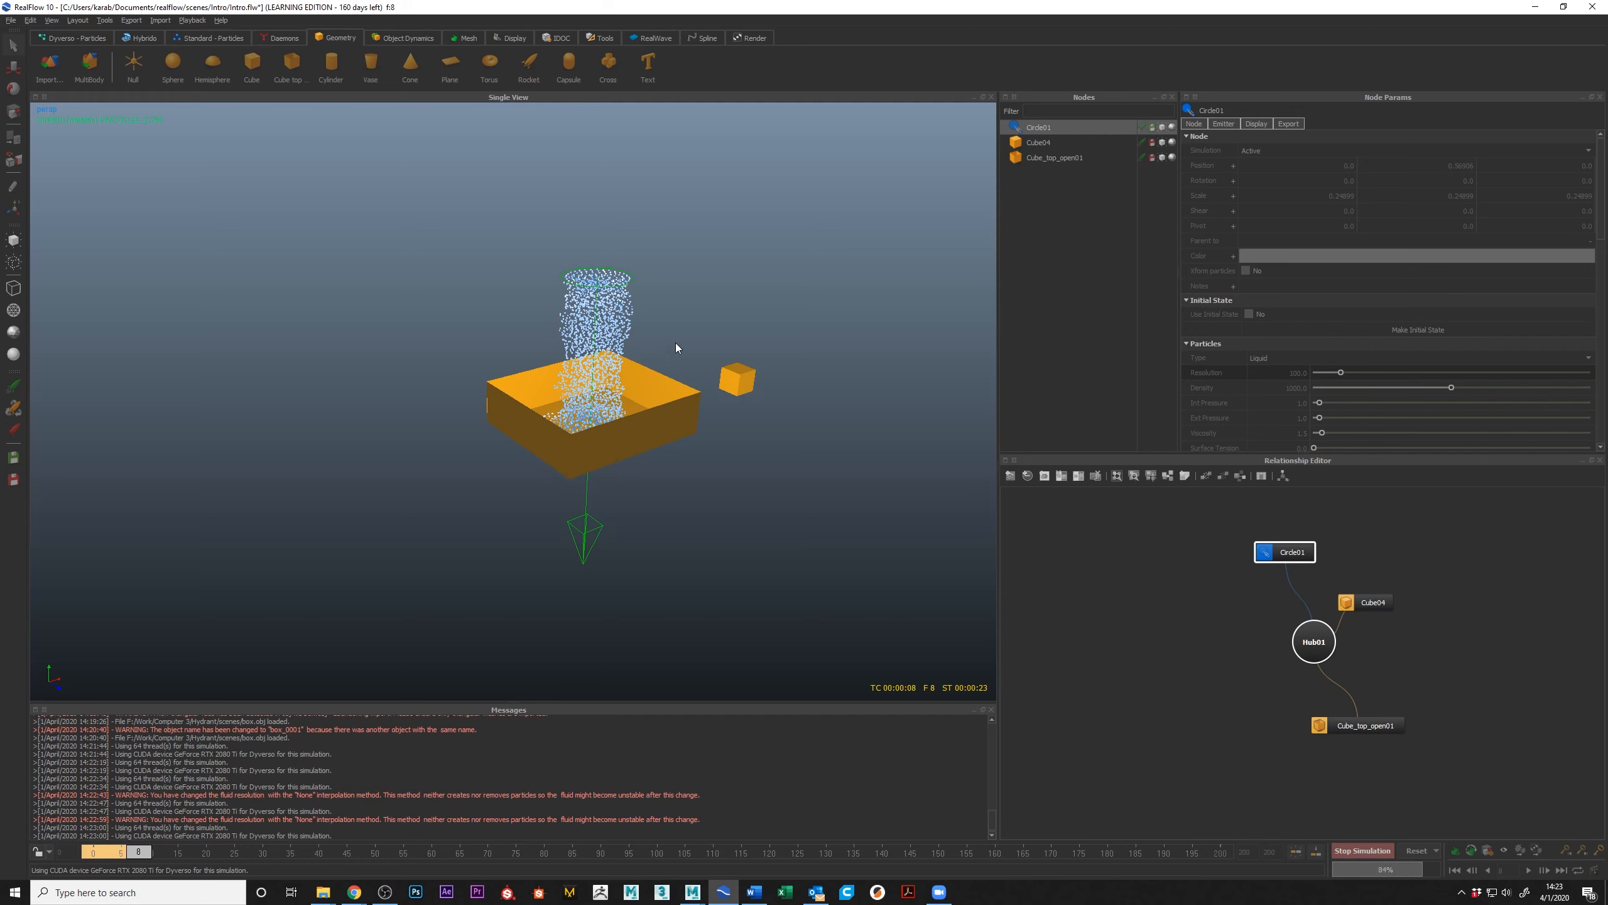
pyautogui.moveTo(577, 365)
pyautogui.keyDown('alt'); pyautogui.mouseDown(button='right')
pyautogui.moveTo(610, 375)
pyautogui.moveTo(600, 382)
pyautogui.mouseUp(button='right'); pyautogui.keyUp('alt')
pyautogui.keyDown('alt'); pyautogui.moveTo(600, 382); pyautogui.dragTo(596, 387); pyautogui.keyUp('alt')
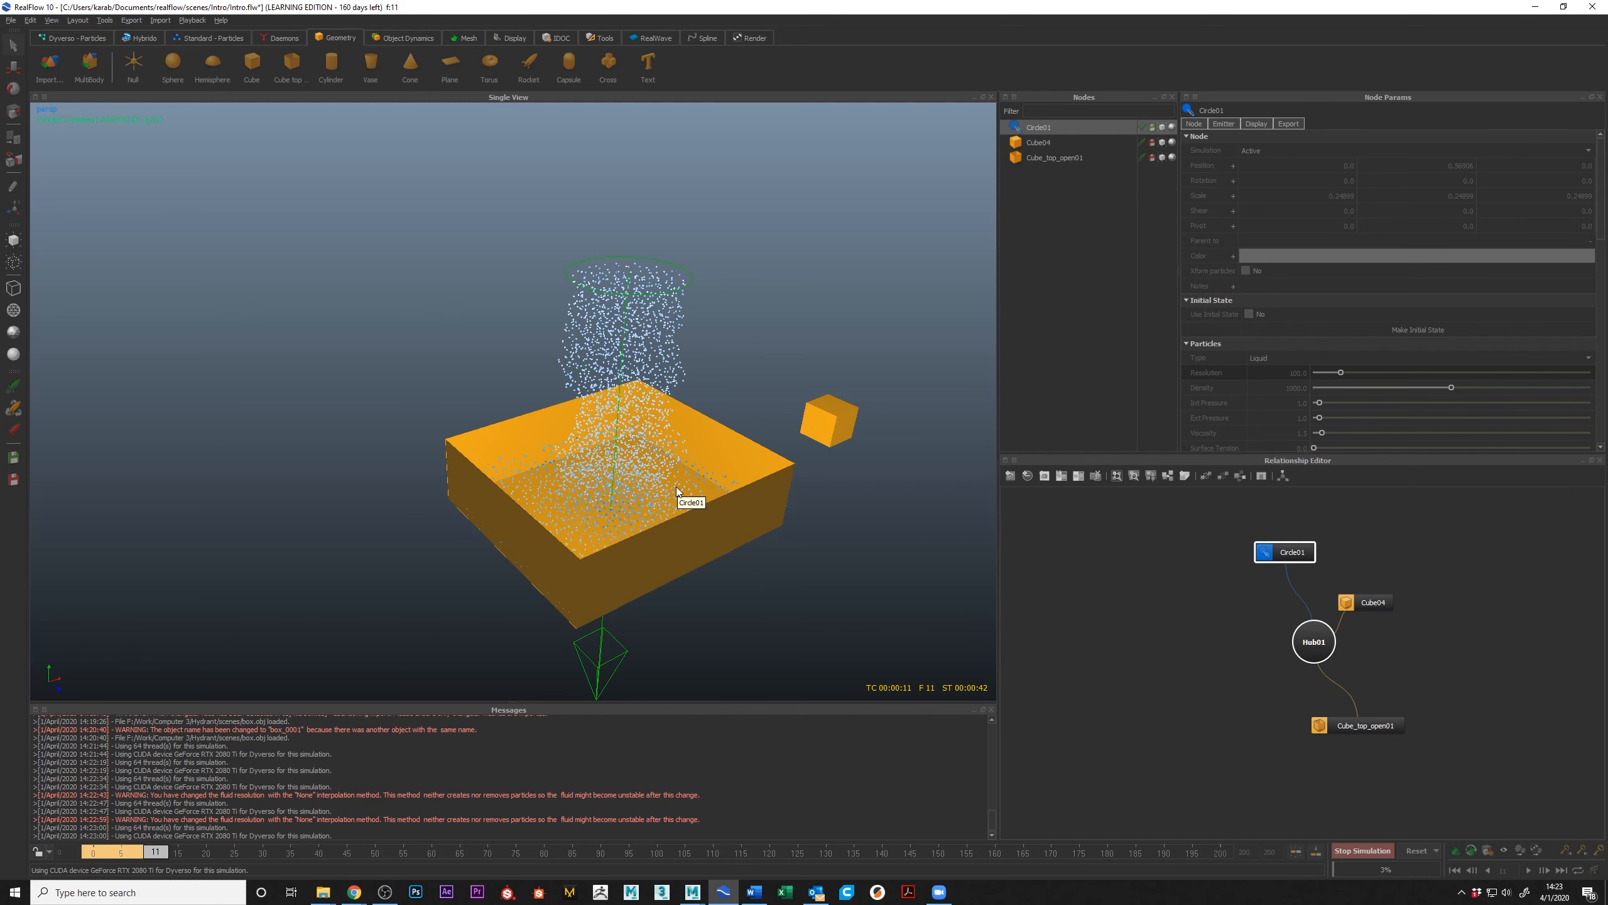
# Step: Stop the simulation at frame 11 and reset all simulation data
pyautogui.click(1360, 850)
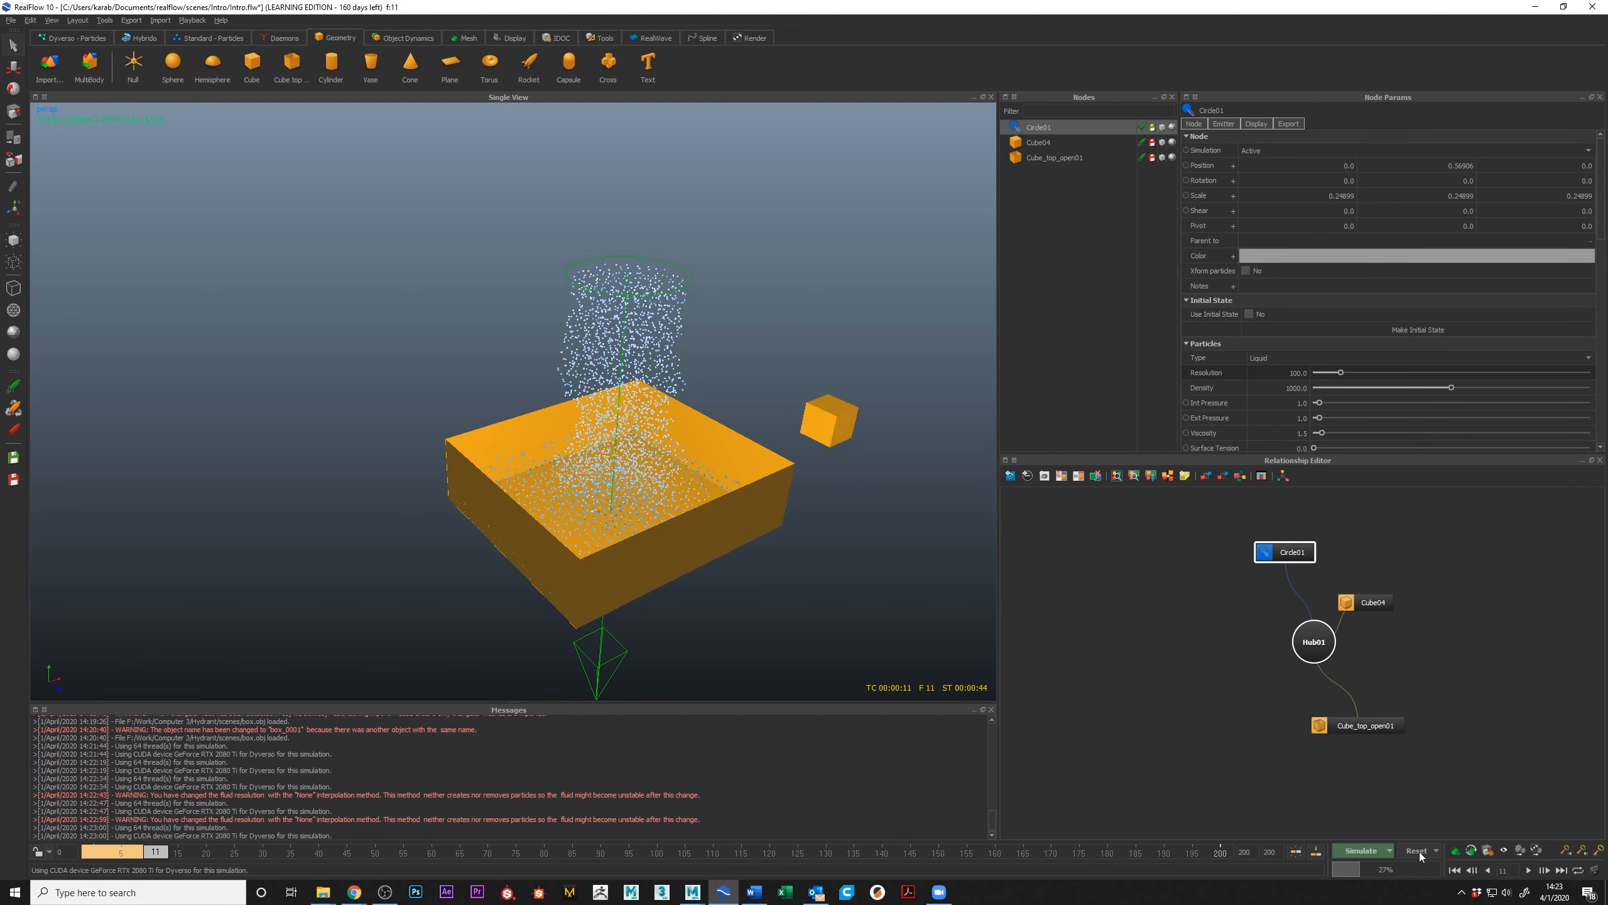
pyautogui.click(1414, 852)
pyautogui.click(783, 451)
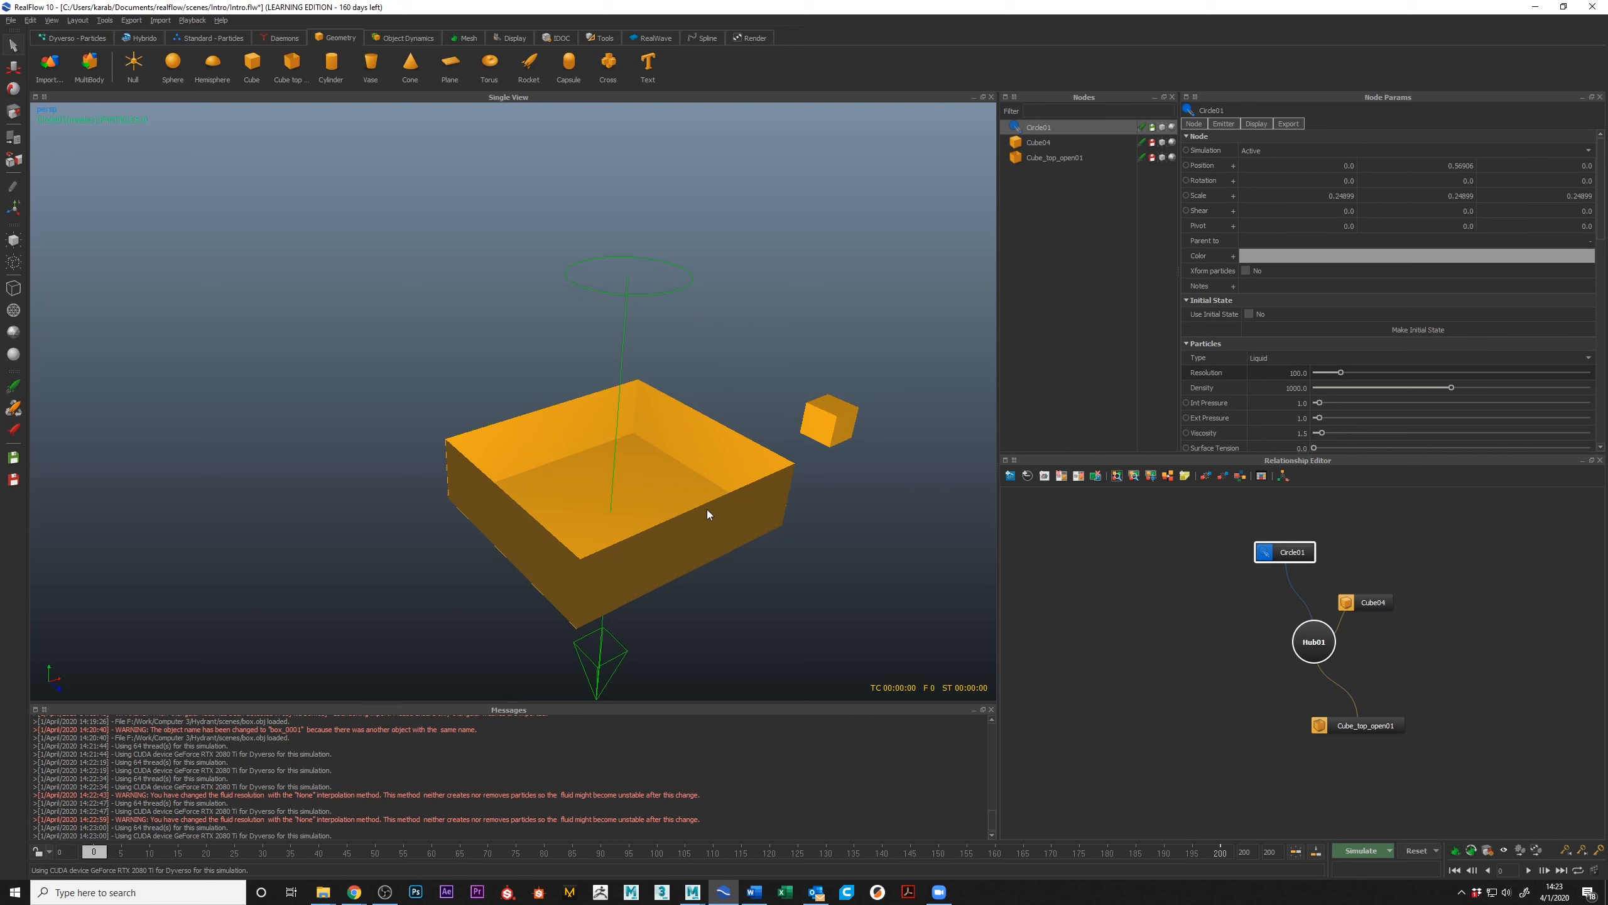
# Step: Scale the open-top box up uniformly to about 13.3 × 3.7 × 11.5
pyautogui.click(779, 492)
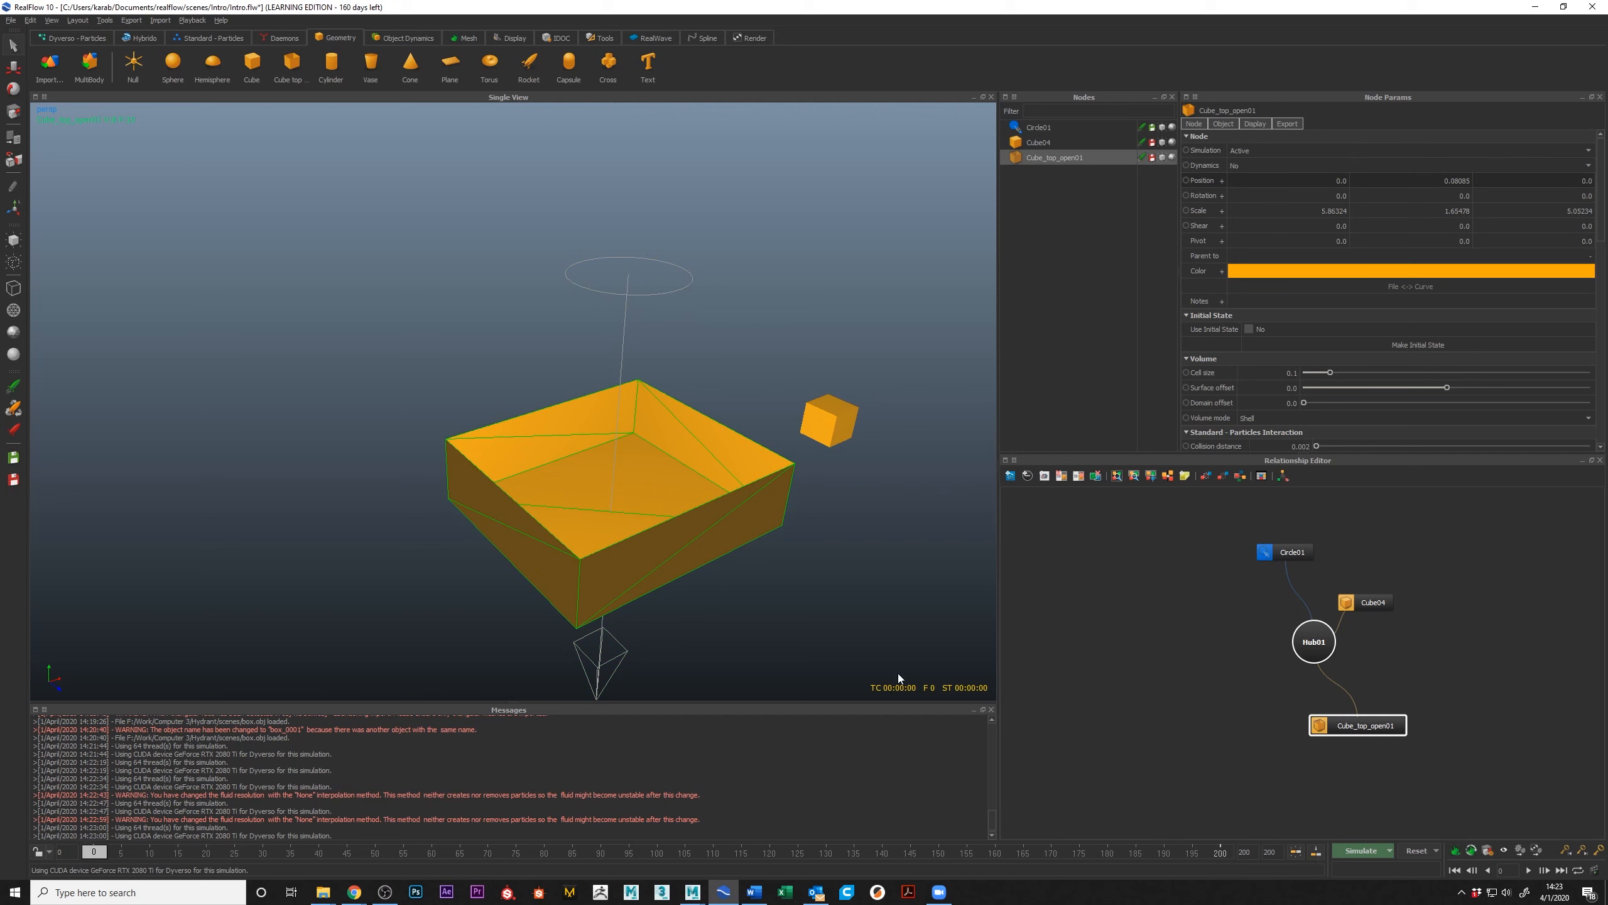
pyautogui.keyDown('alt'); pyautogui.moveTo(644, 681); pyautogui.dragTo(671, 473, button='right'); pyautogui.keyUp('alt')
pyautogui.press('r')
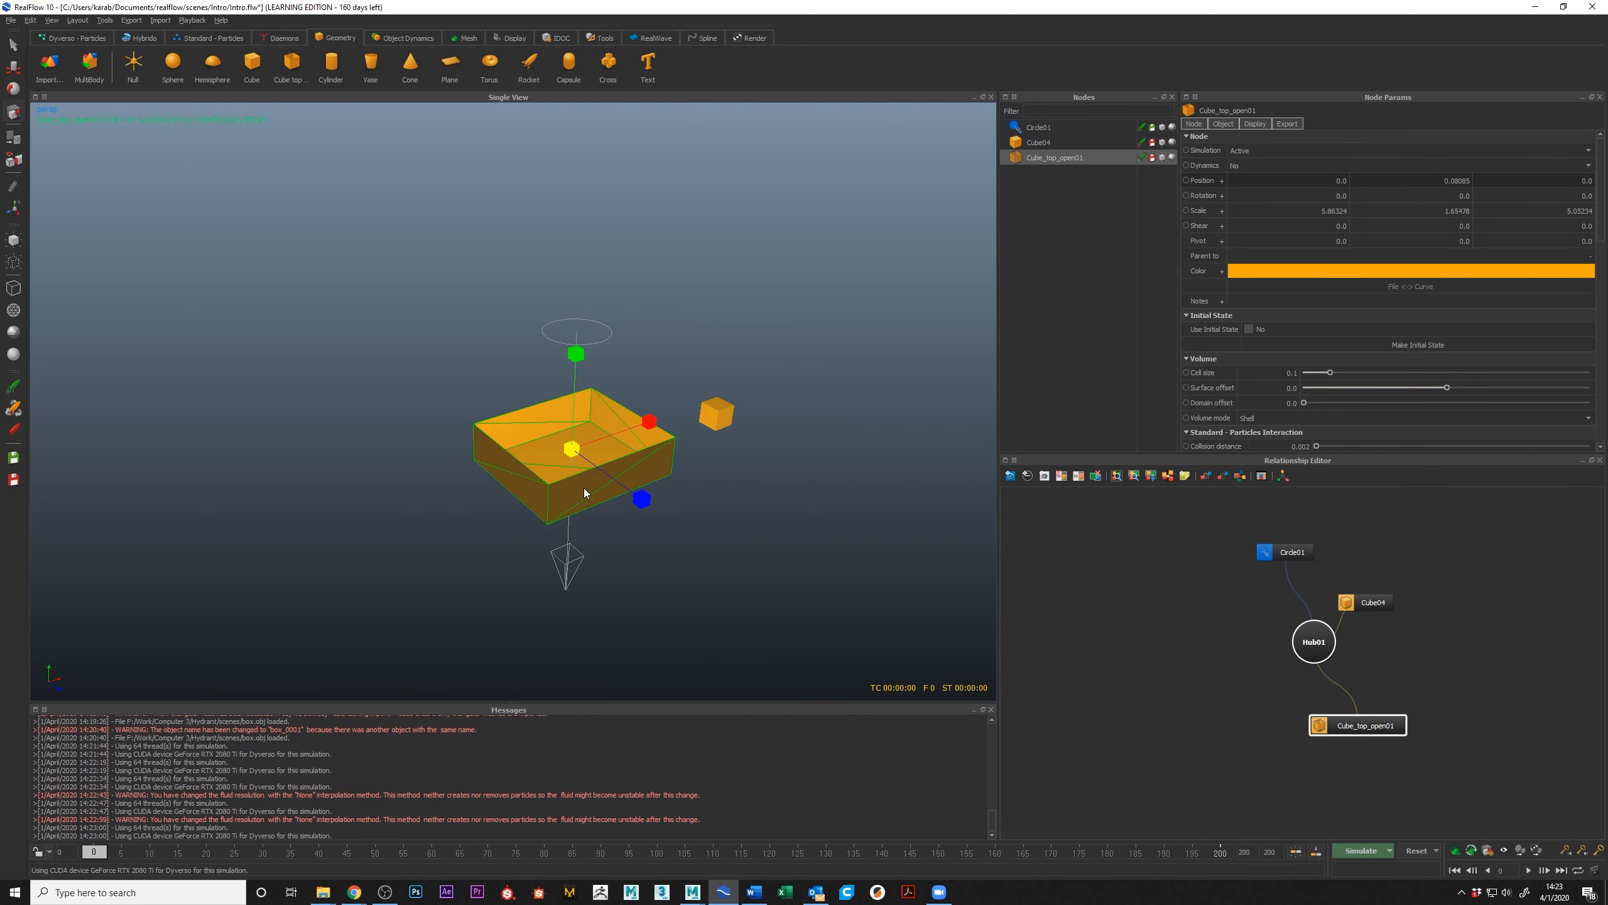
pyautogui.moveTo(570, 451); pyautogui.dragTo(605, 436)
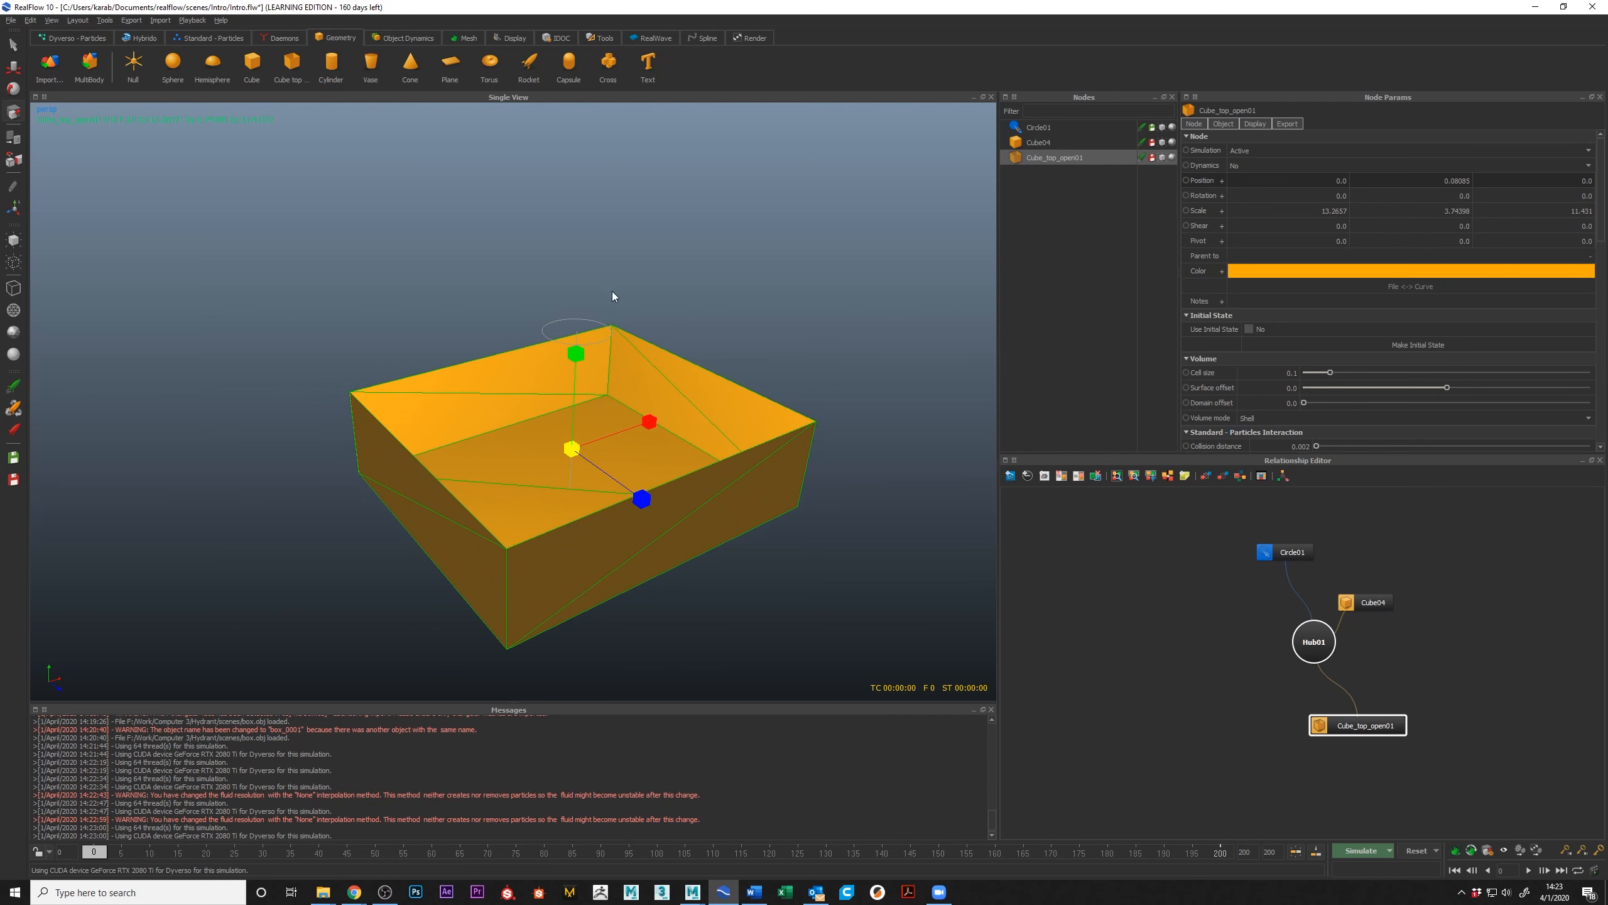
# Step: Raise the circle emitter above the box to about Y 0.95 and rotate it to about -145° around Z
pyautogui.click(581, 315)
pyautogui.click(583, 319)
pyautogui.press('w')
pyautogui.moveTo(578, 223); pyautogui.dragTo(615, 95)
pyautogui.scroll(-6, 664, 350)
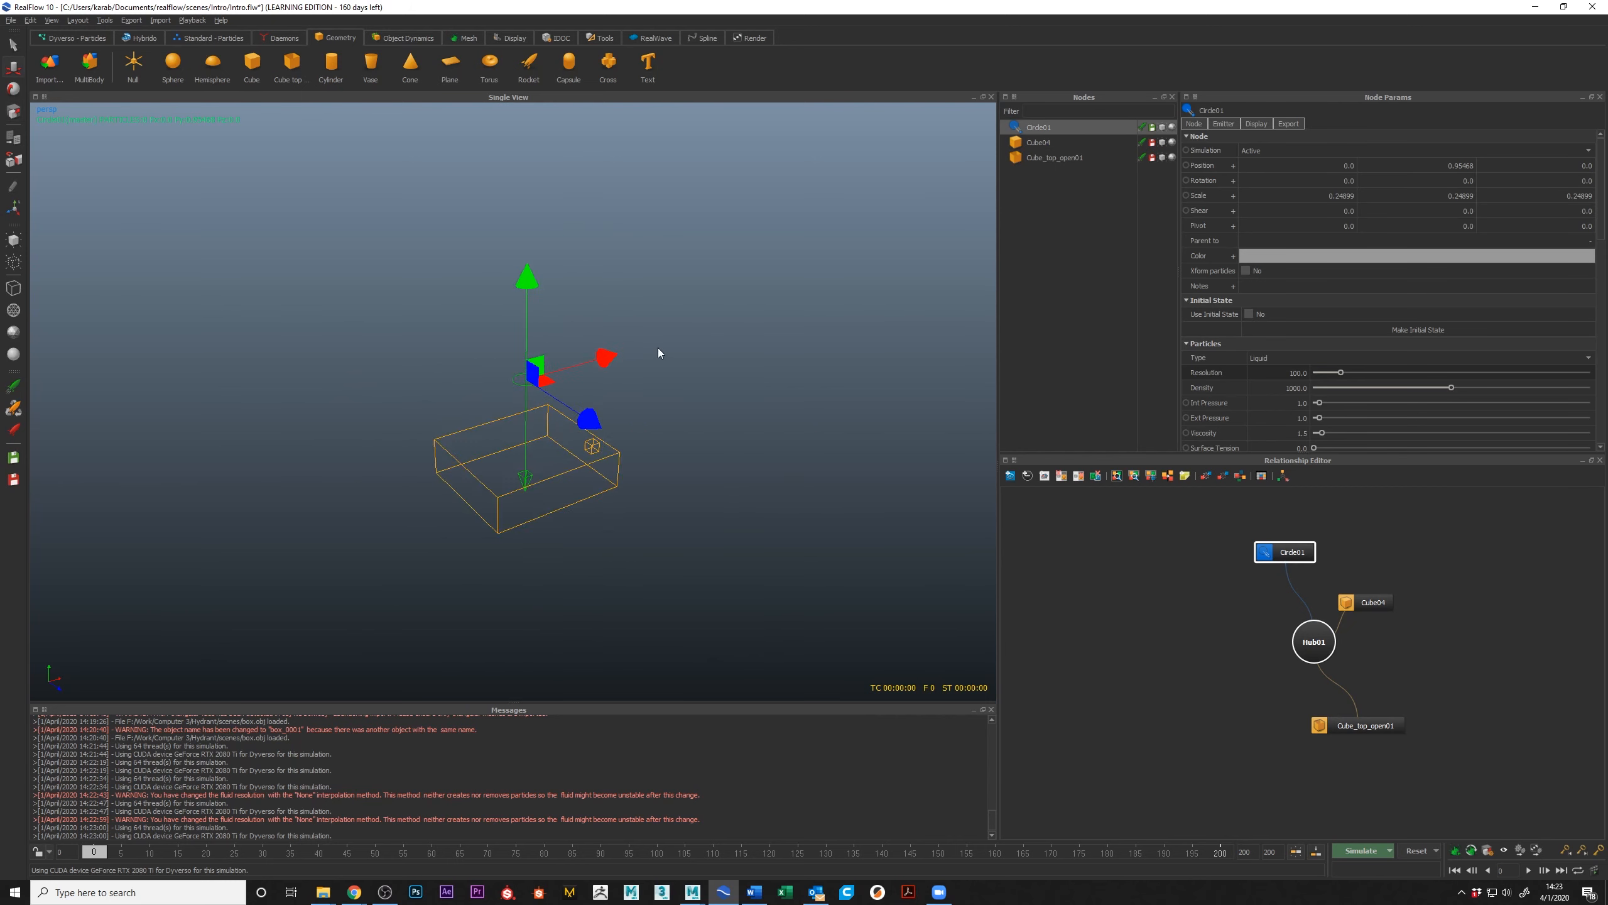
pyautogui.press('e')
pyautogui.moveTo(456, 267); pyautogui.dragTo(406, 365)
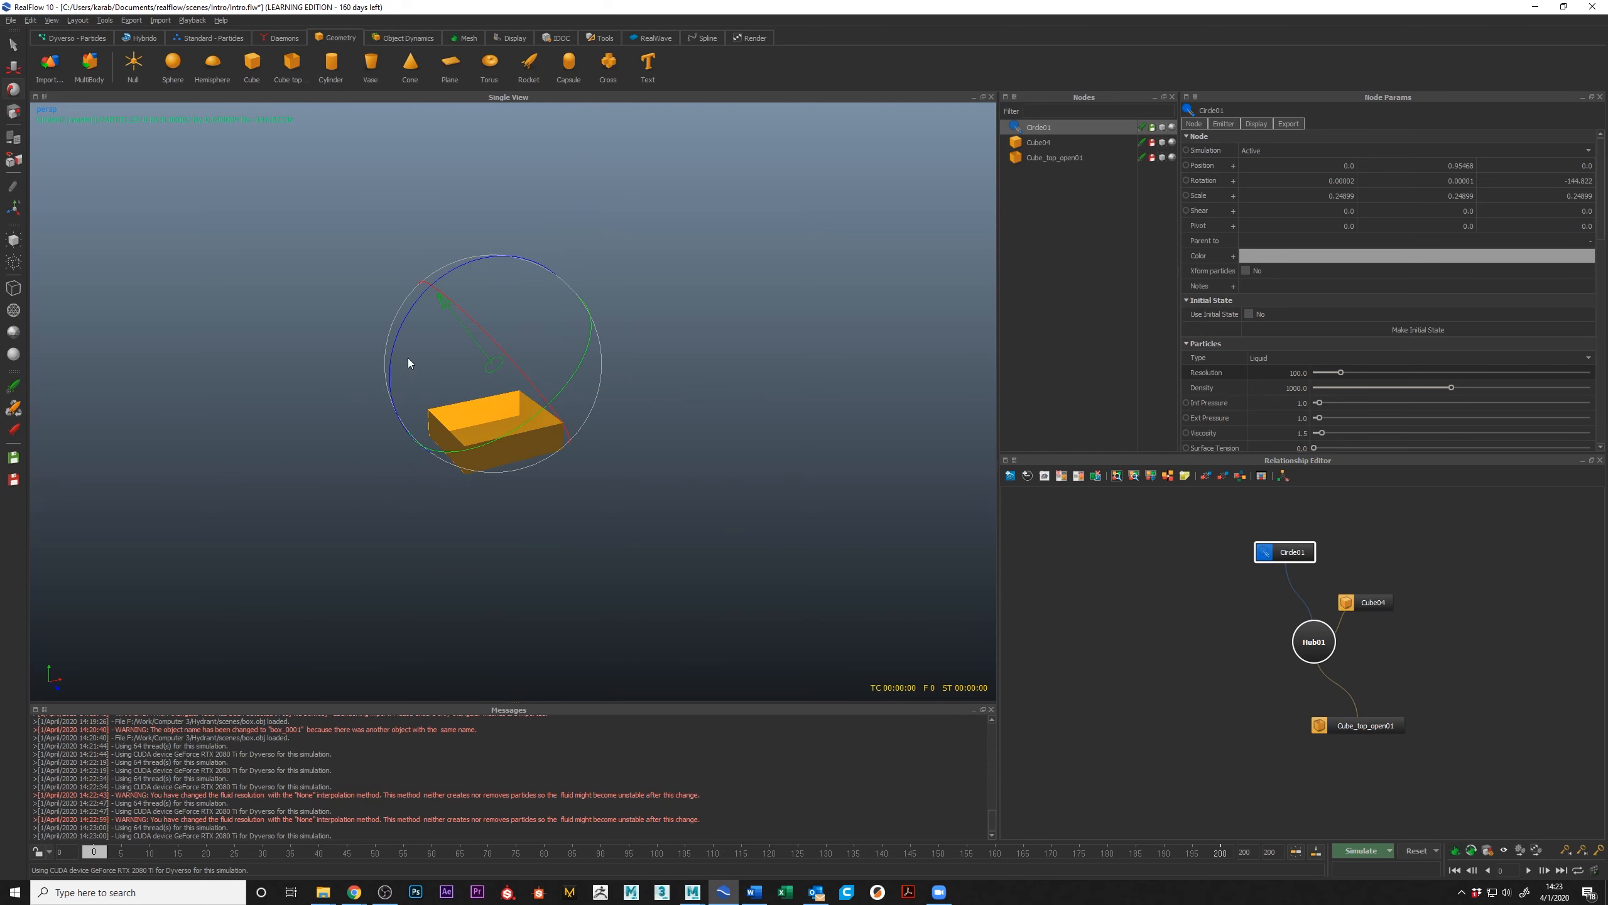
# Step: Simulate the tilted emitter to frame 12 without gravity and reset the scene
pyautogui.click(1358, 851)
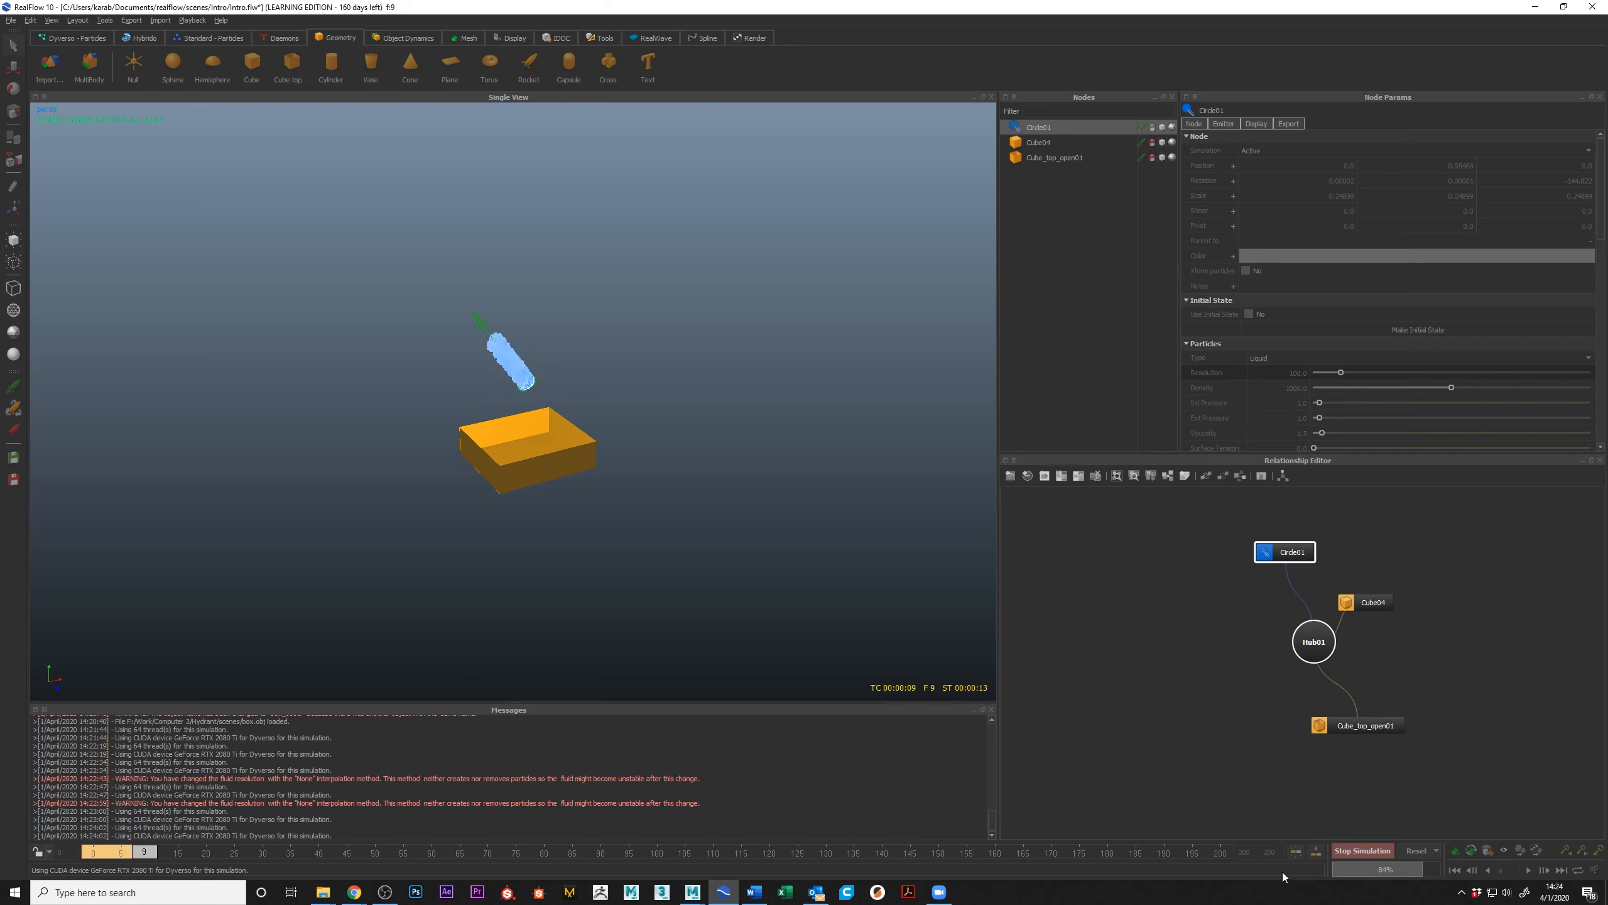
pyautogui.click(1362, 850)
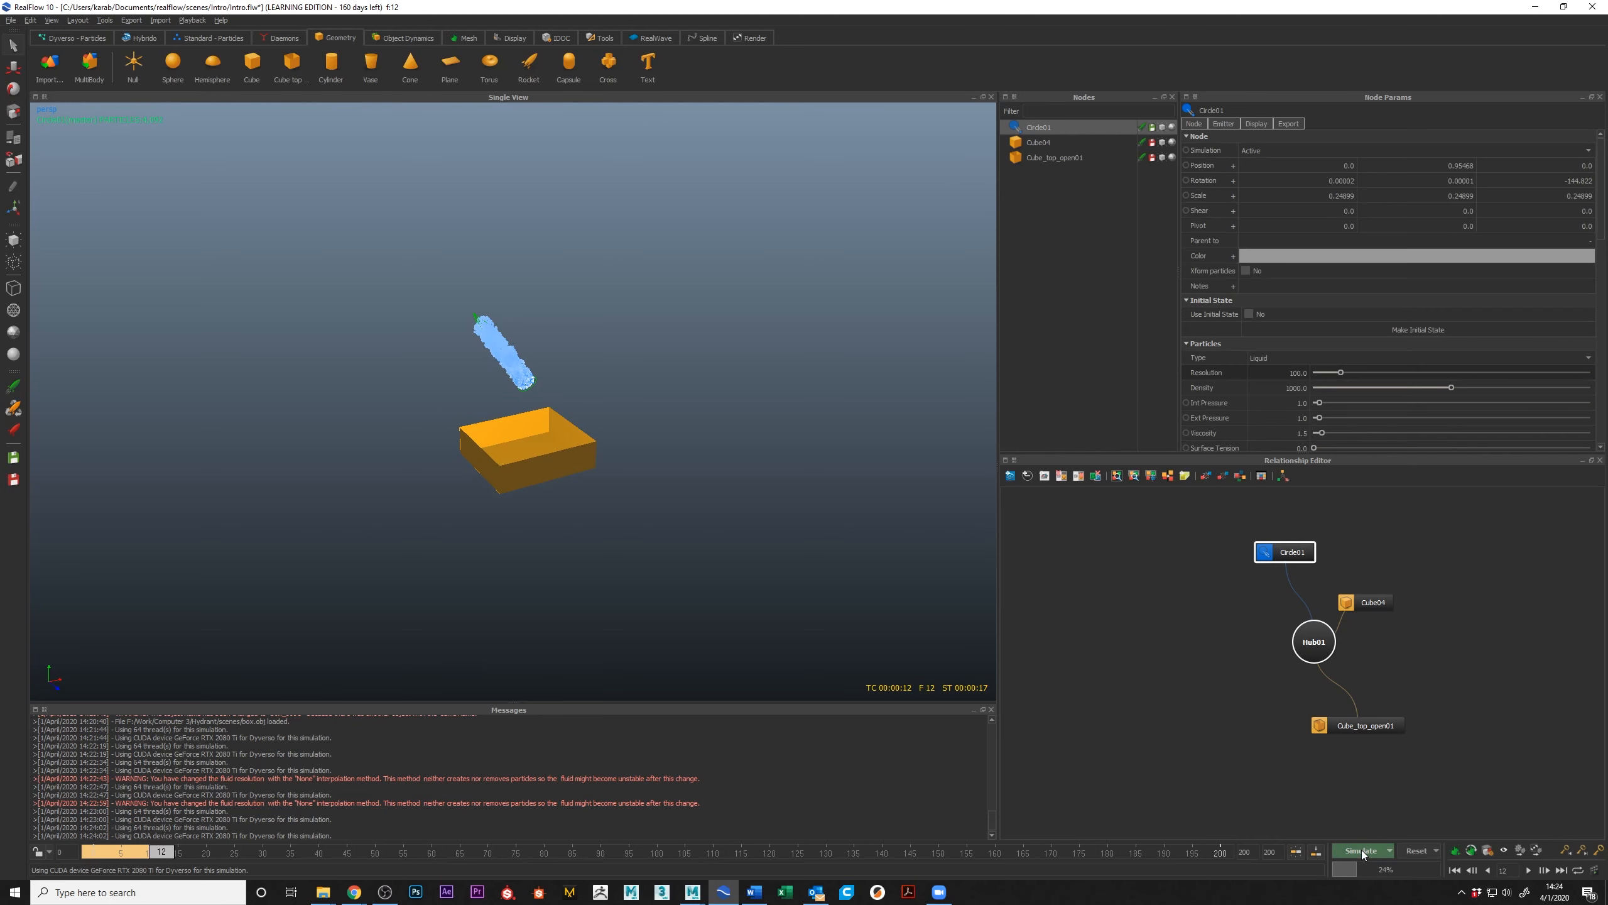
pyautogui.click(1418, 851)
pyautogui.click(791, 447)
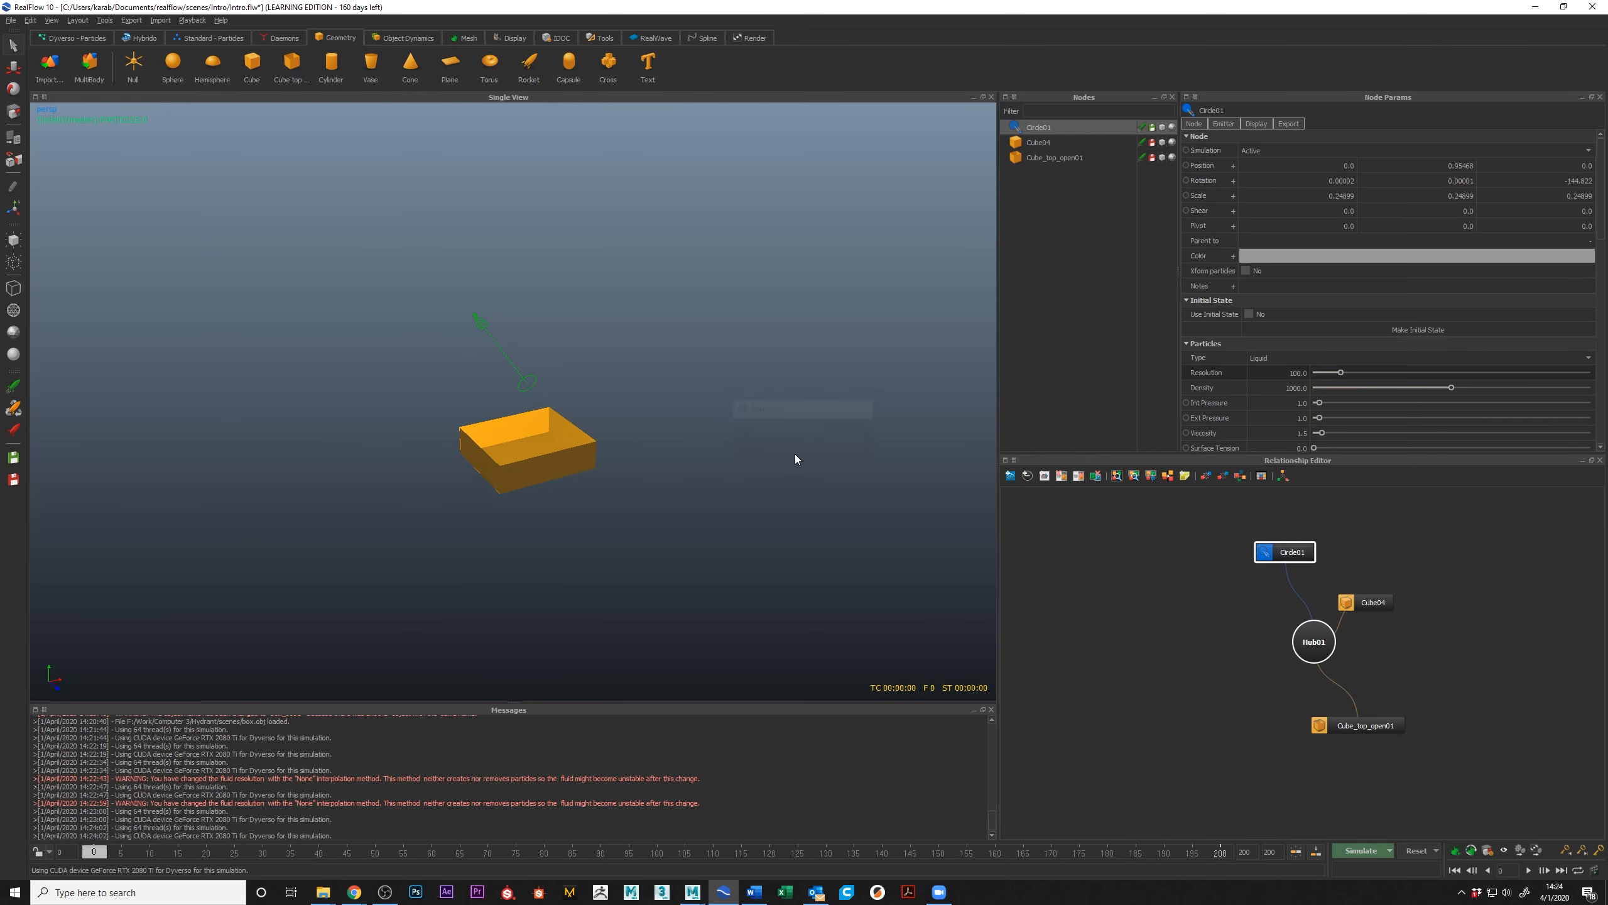
# Step: Add a Gravity daemon and move it along X to about 3.3, away from the box
pyautogui.click(275, 40)
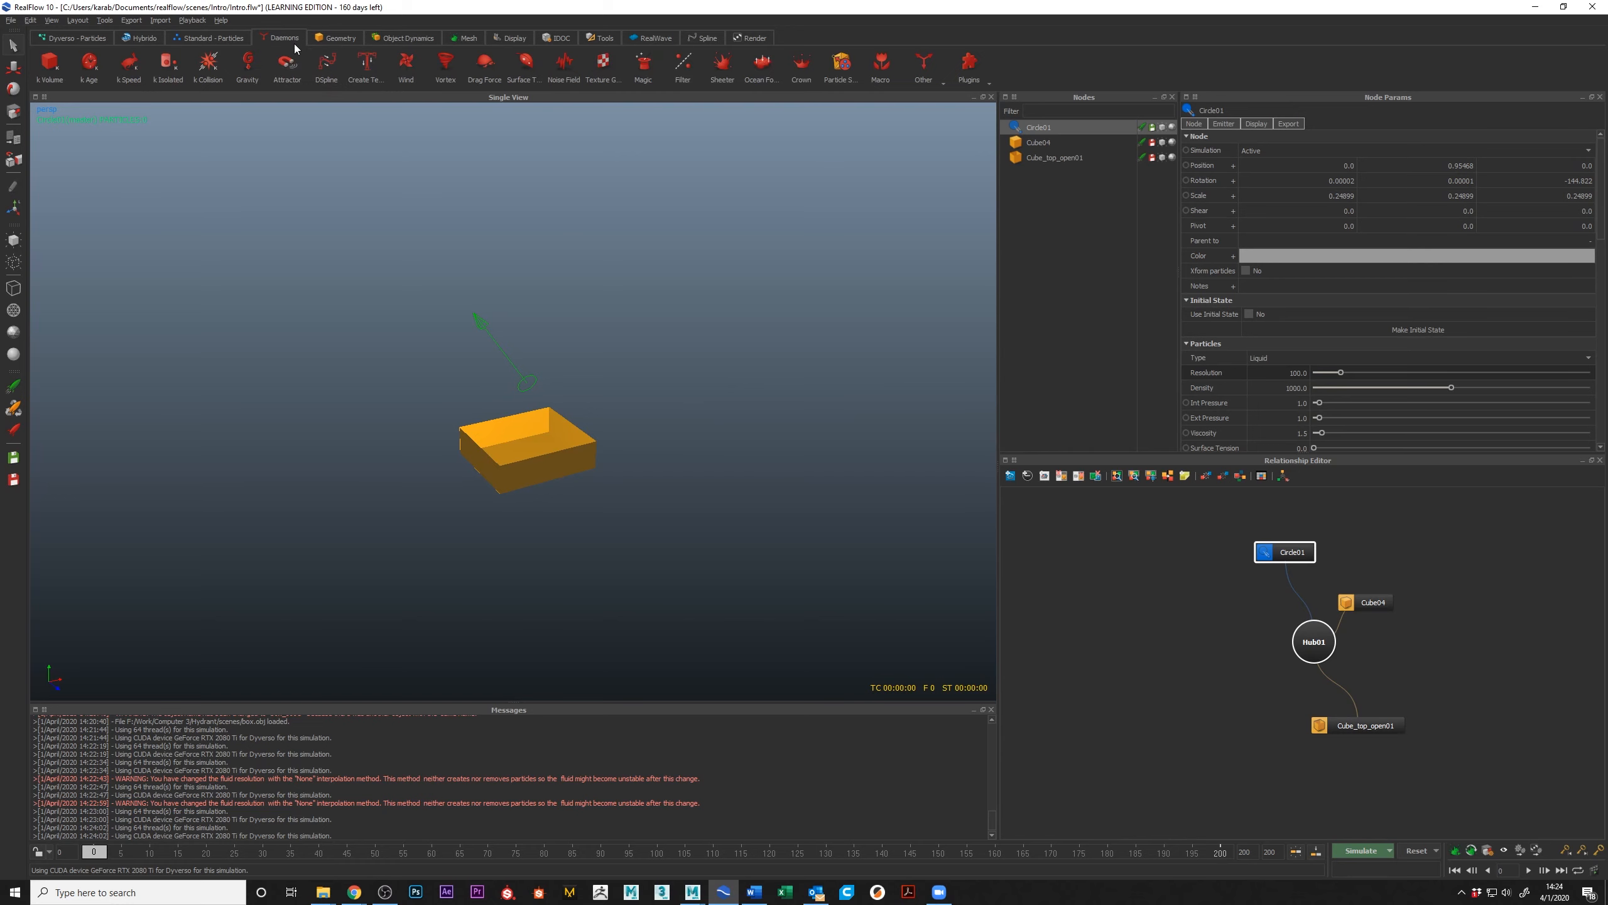
pyautogui.keyDown('alt'); pyautogui.moveTo(540, 380); pyautogui.dragTo(540, 397, button='middle'); pyautogui.keyUp('alt')
pyautogui.keyDown('alt'); pyautogui.moveTo(488, 376); pyautogui.dragTo(514, 389, button='right'); pyautogui.keyUp('alt')
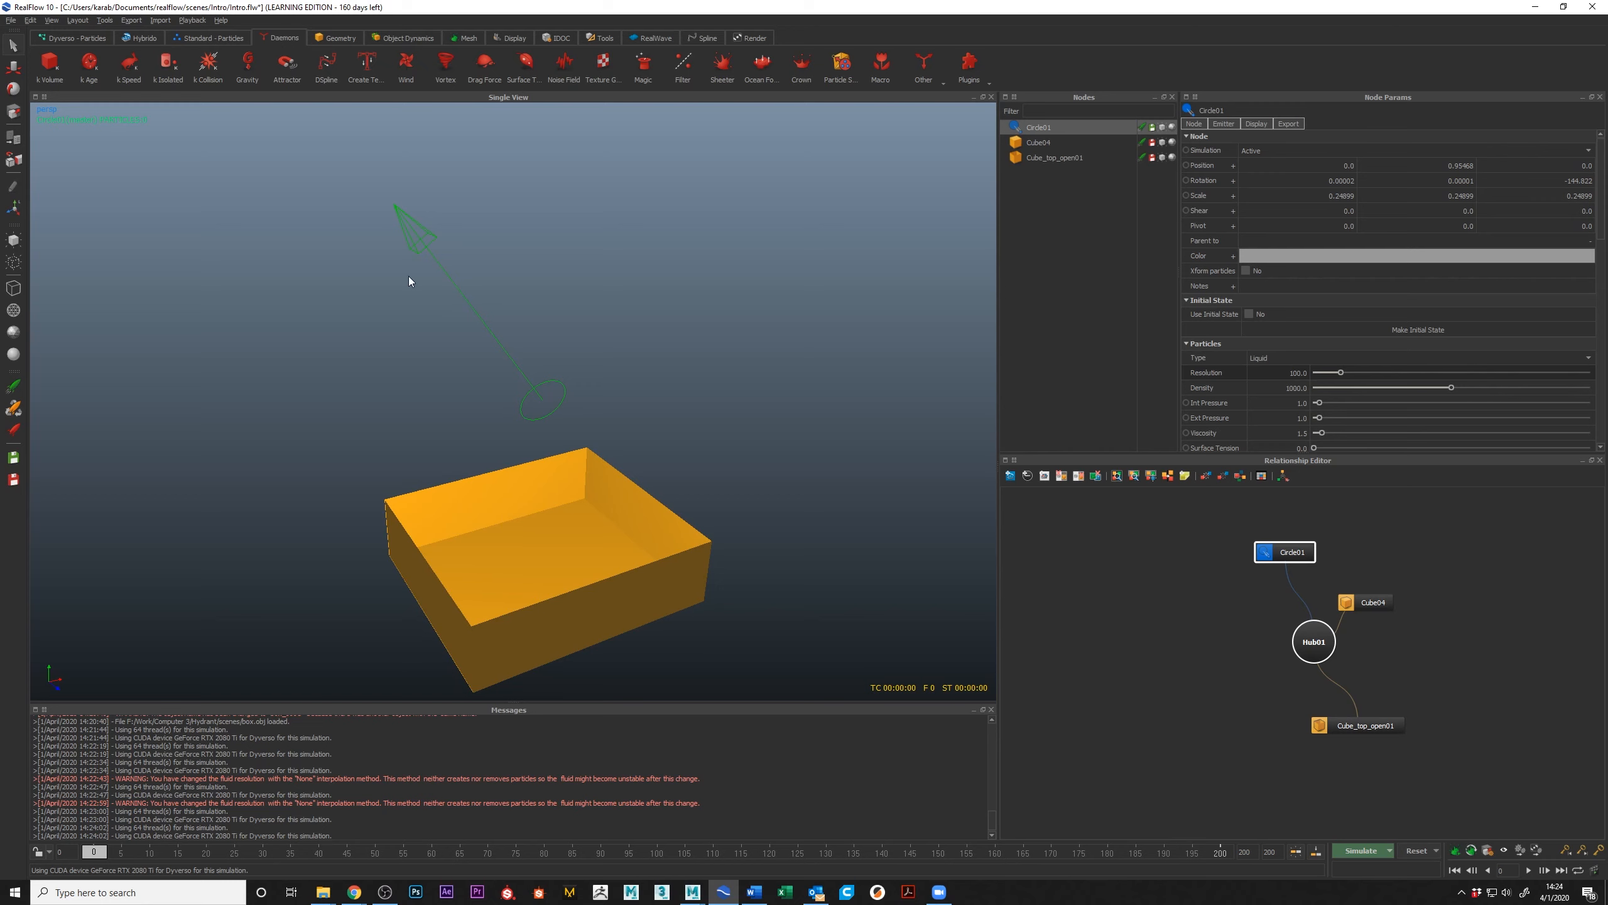
pyautogui.keyDown('alt'); pyautogui.moveTo(412, 283); pyautogui.dragTo(417, 277, button='middle'); pyautogui.keyUp('alt')
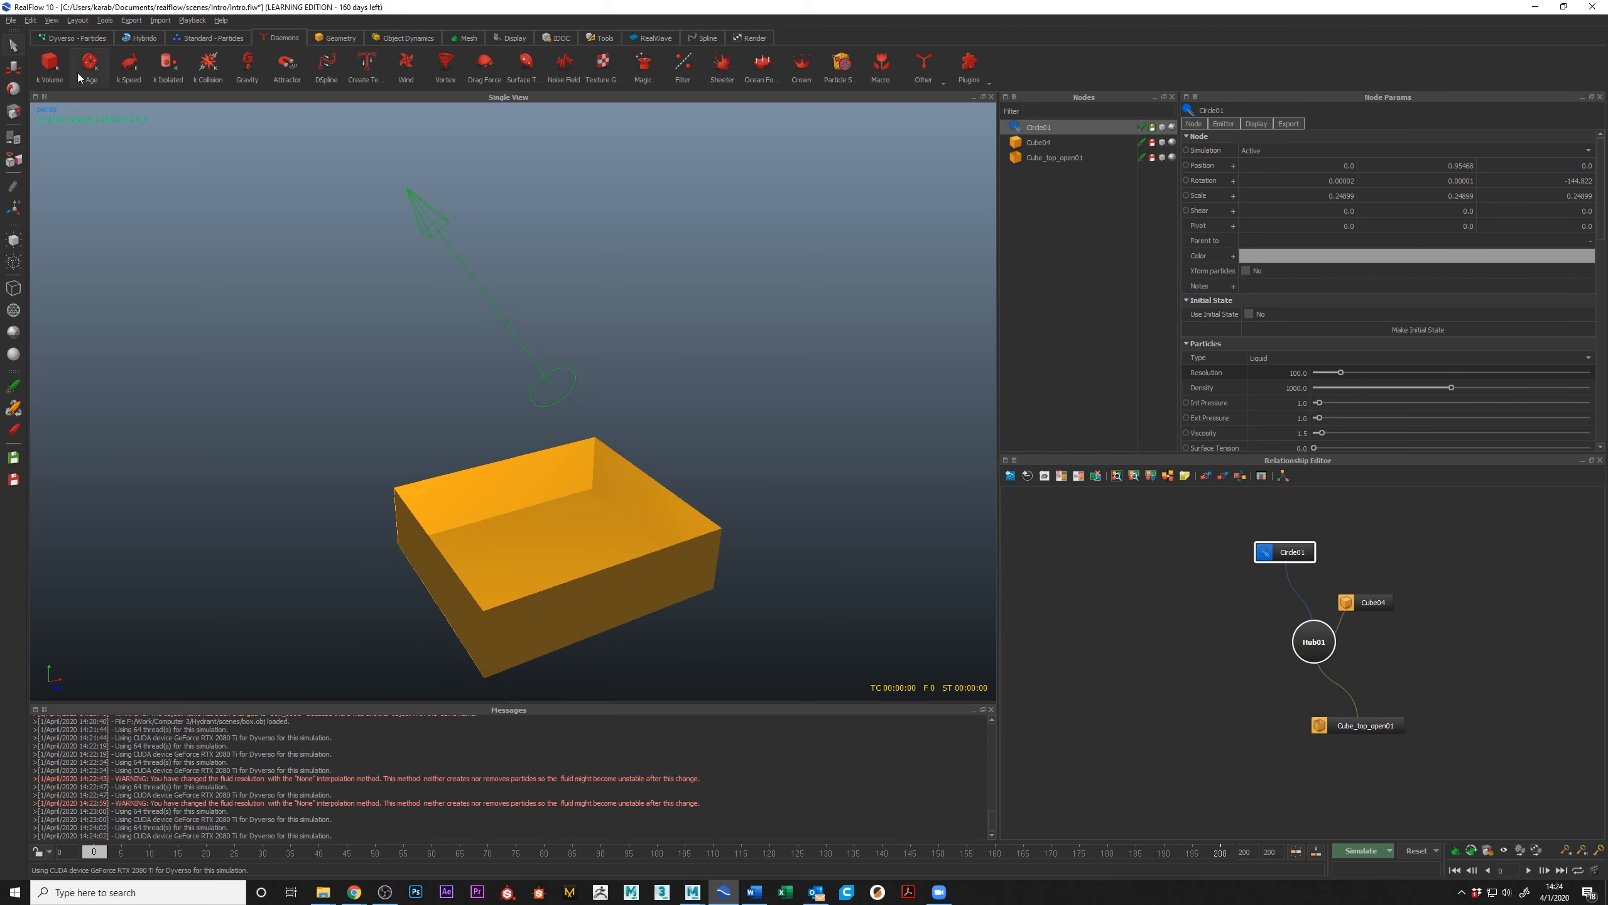
pyautogui.click(249, 63)
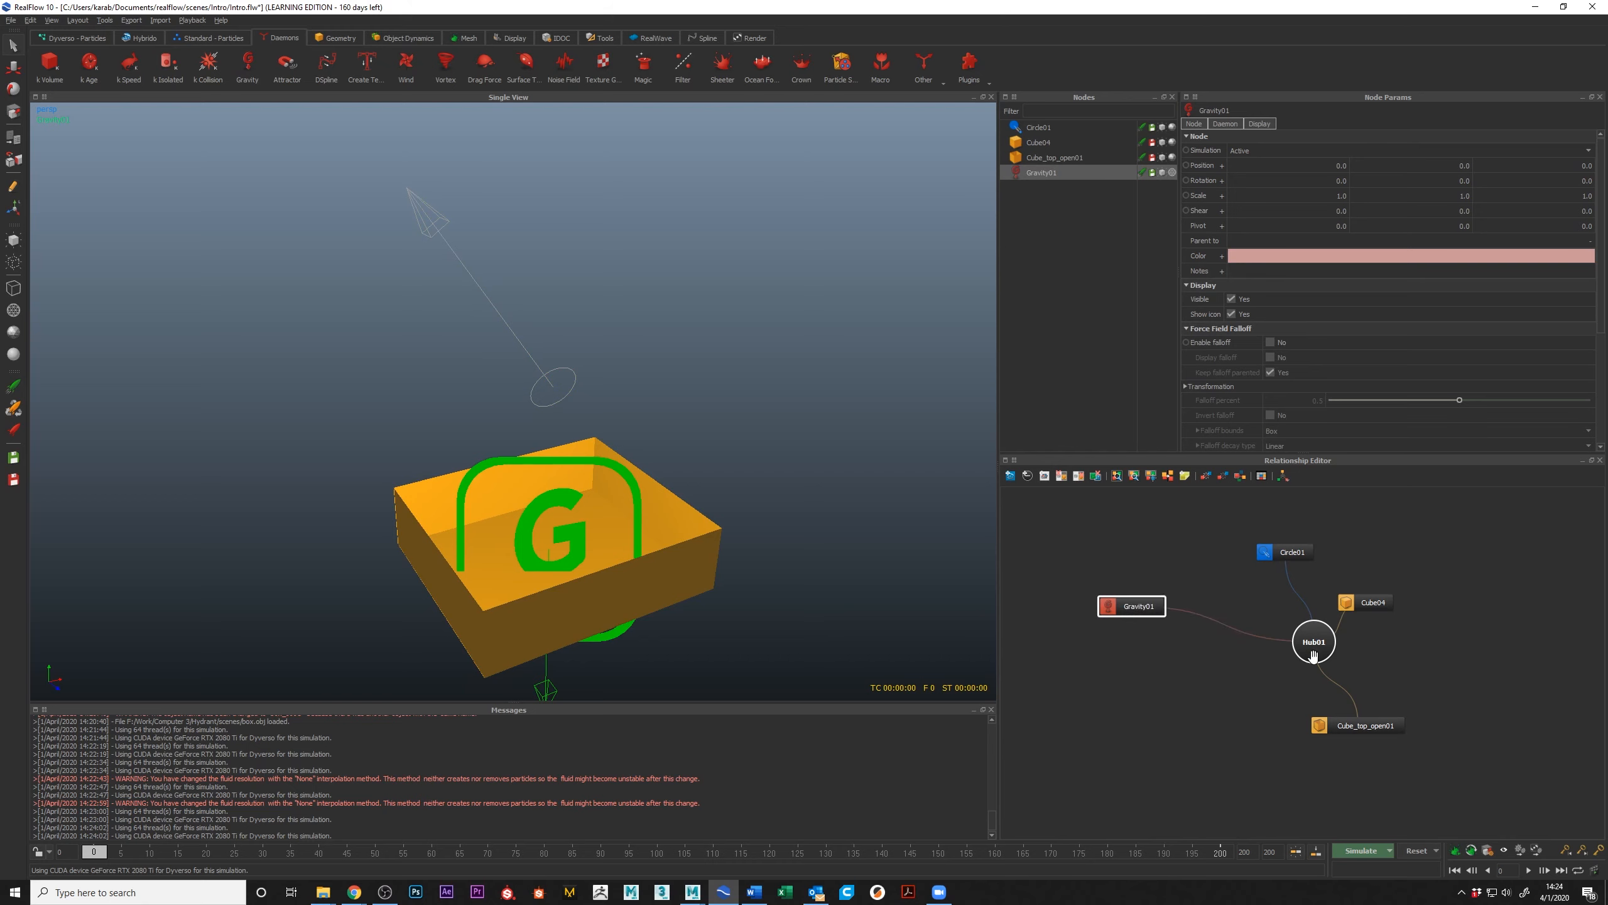
pyautogui.scroll(-4, 584, 521)
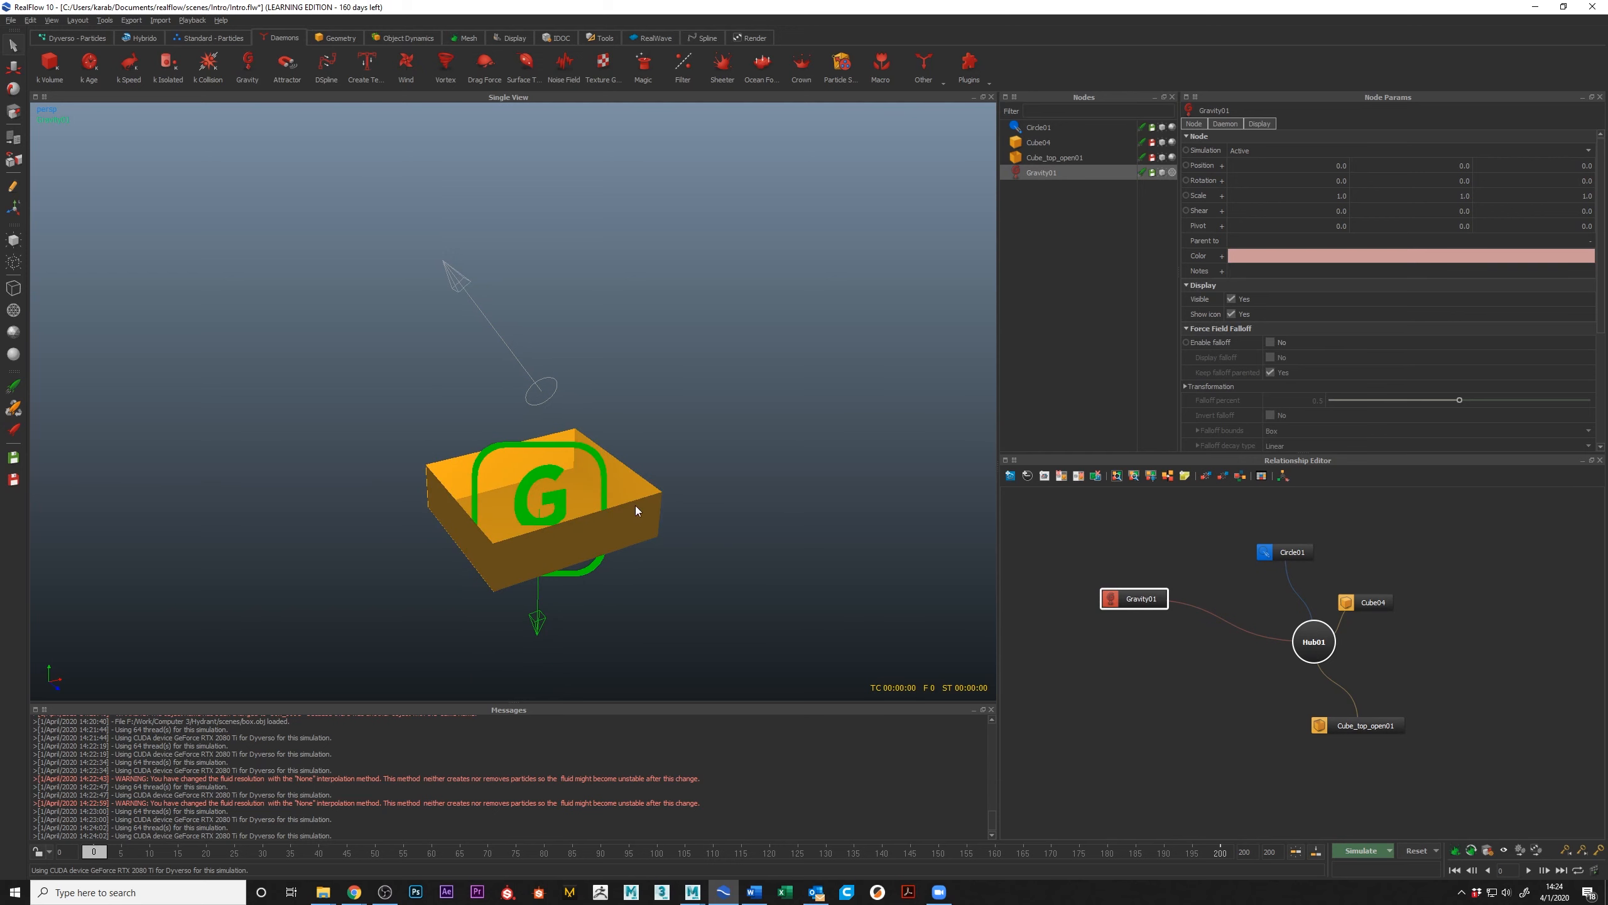
pyautogui.press('w')
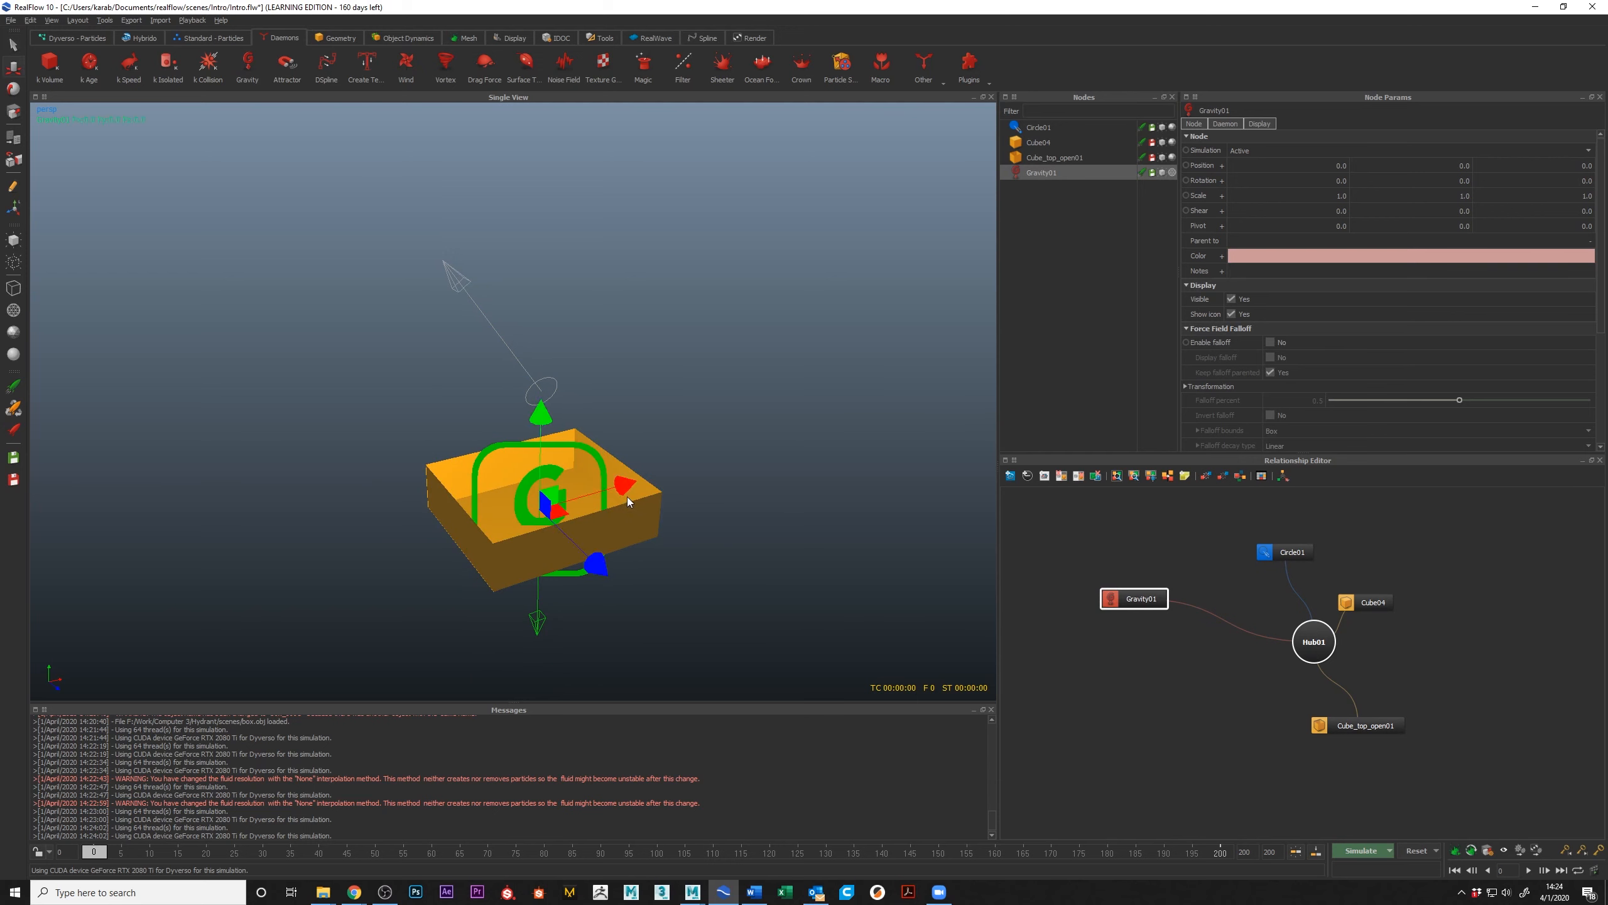
pyautogui.moveTo(629, 502); pyautogui.dragTo(921, 402)
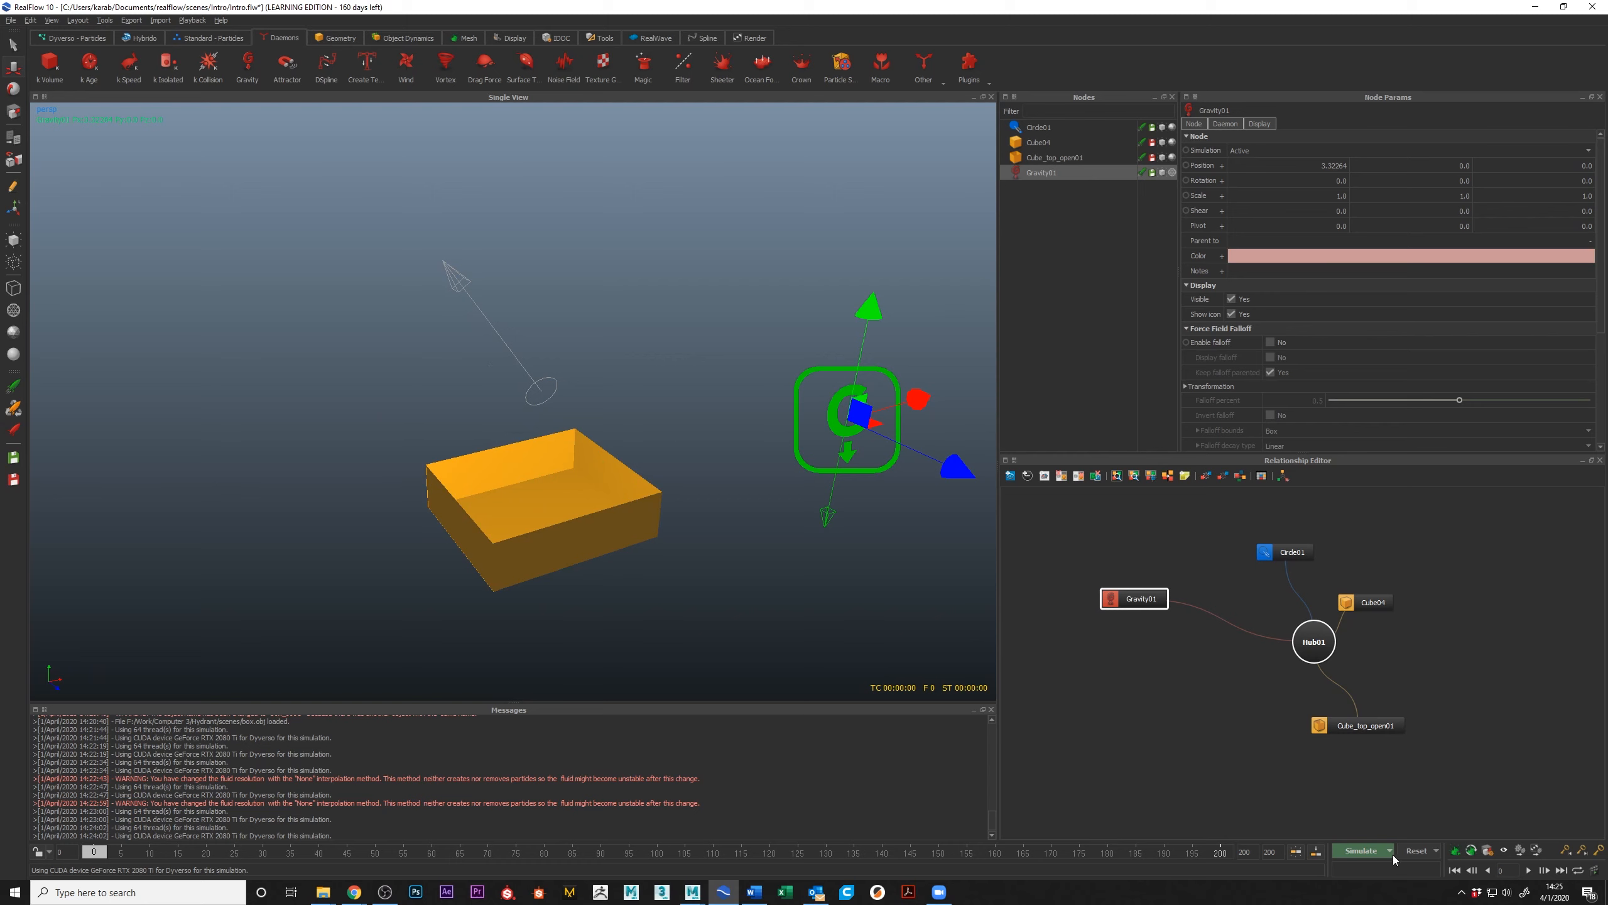
pyautogui.click(1363, 850)
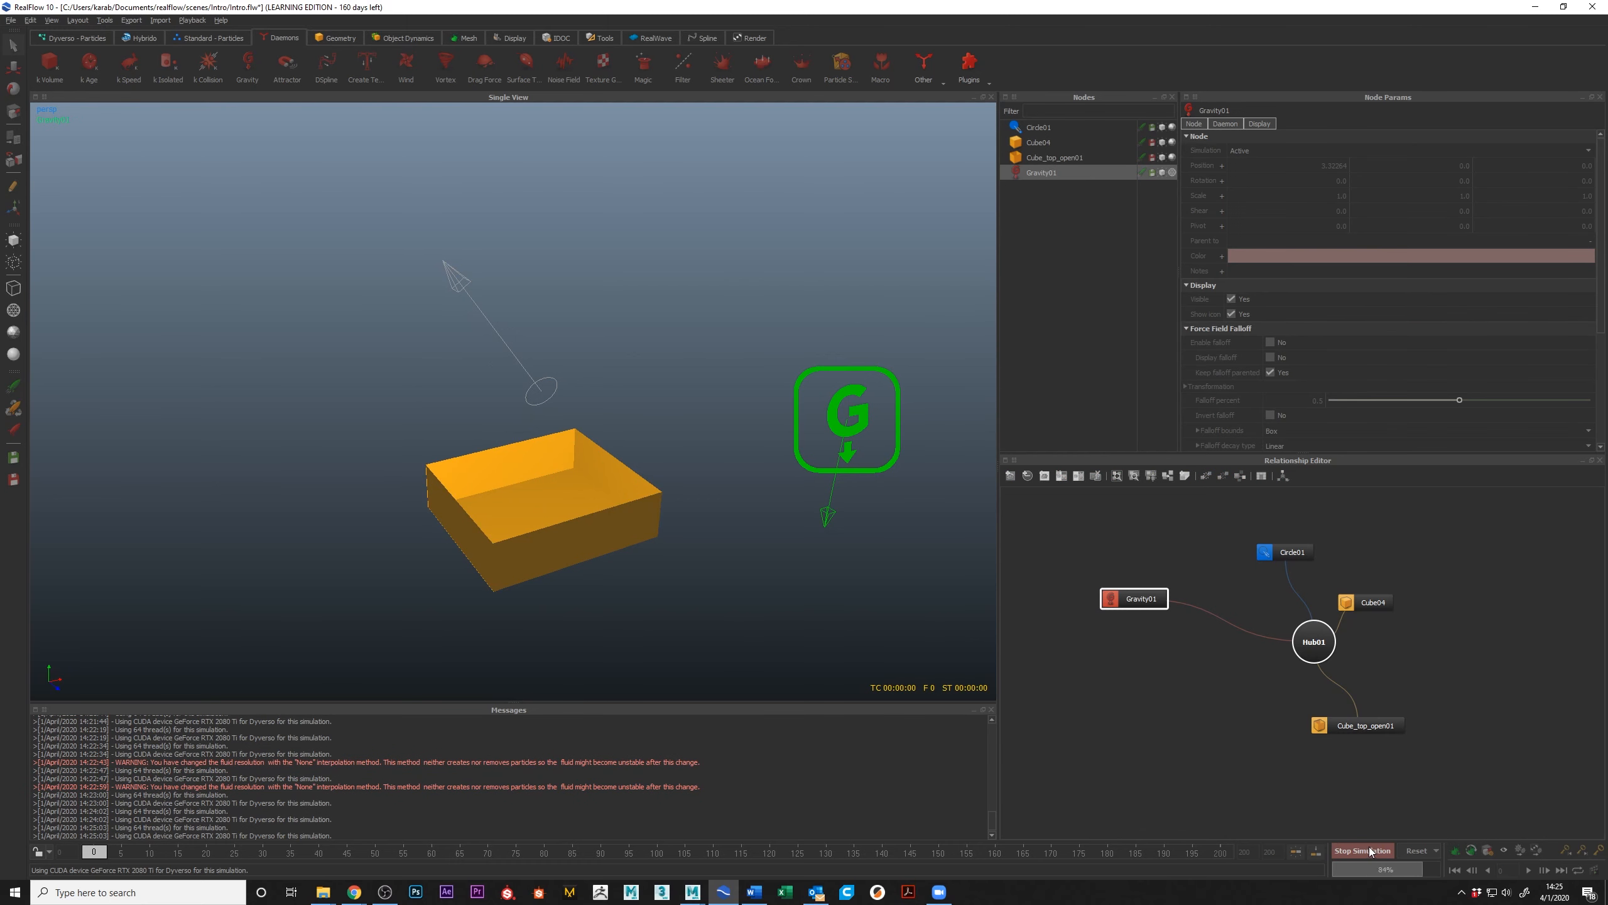
pyautogui.click(1367, 848)
pyautogui.click(1419, 850)
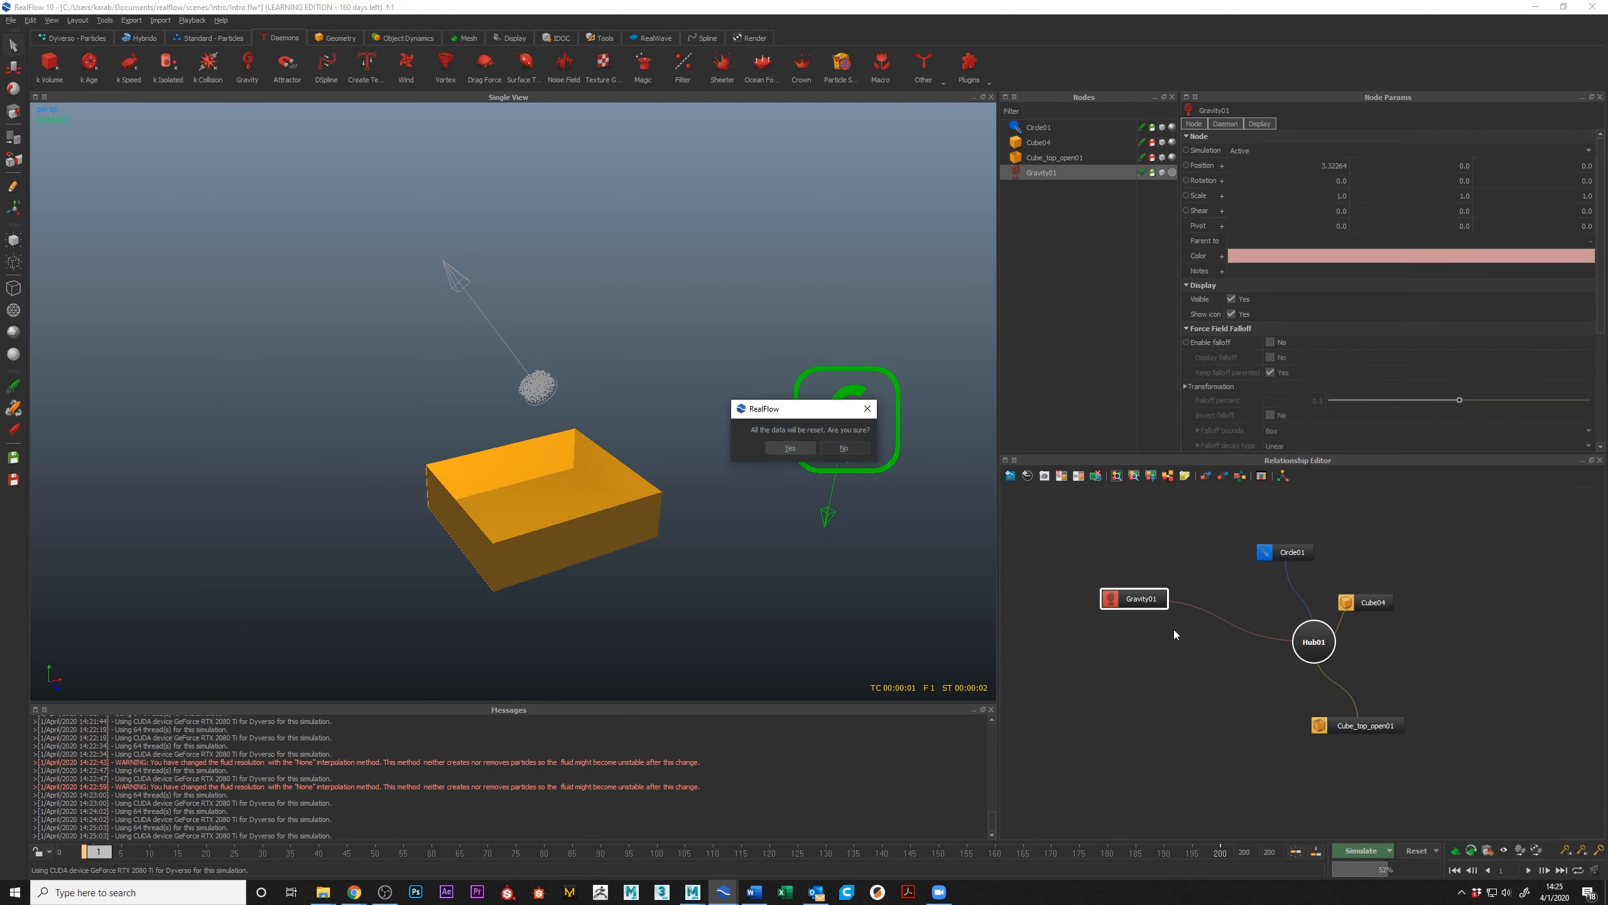
pyautogui.click(793, 446)
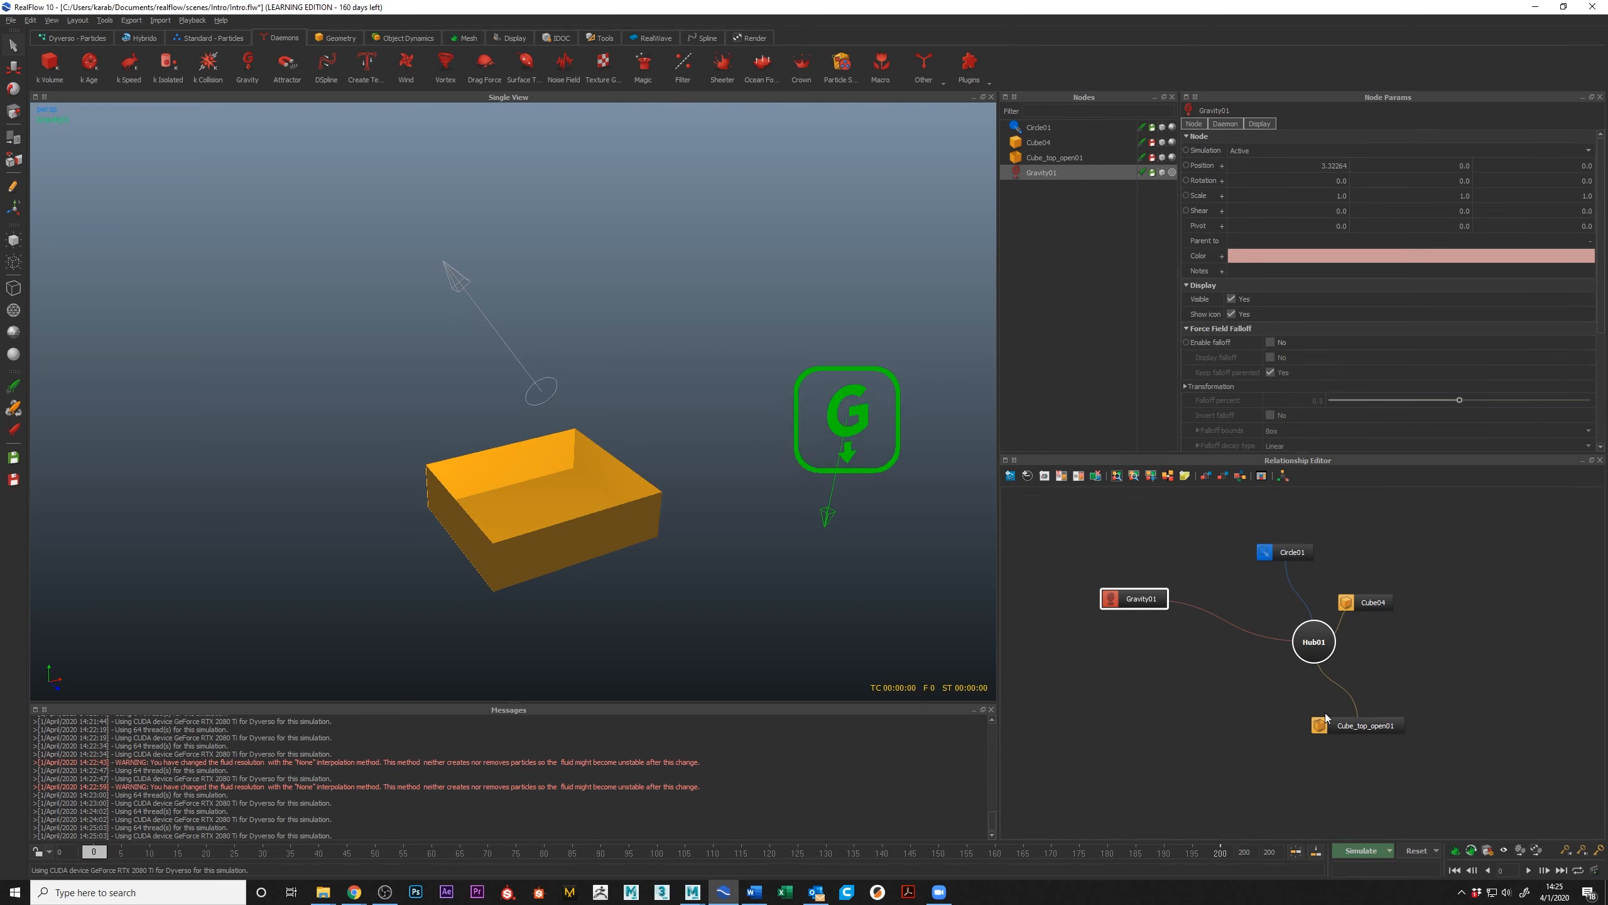
# Step: Set the circle emitter's particle Resolution to 50
pyautogui.click(1297, 552)
pyautogui.doubleClick(1305, 372)
pyautogui.write('5')
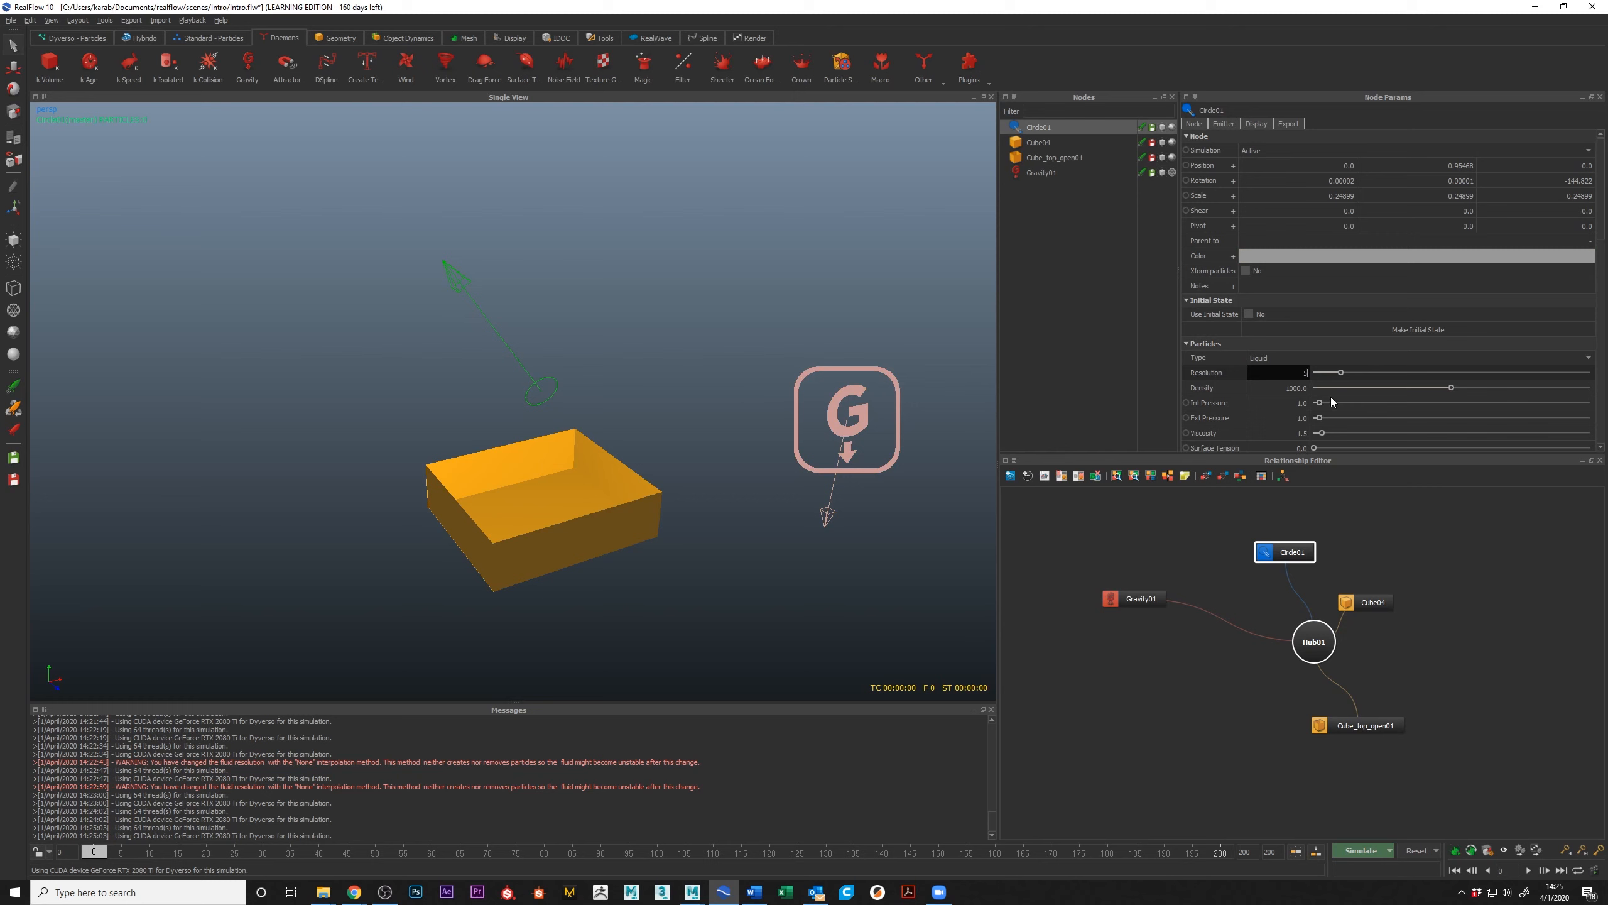
pyautogui.write('0')
pyautogui.press('Return')
# Step: Simulate the tilted emitter with gravity to frame 17 and inspect the stream beside the box
pyautogui.click(1368, 851)
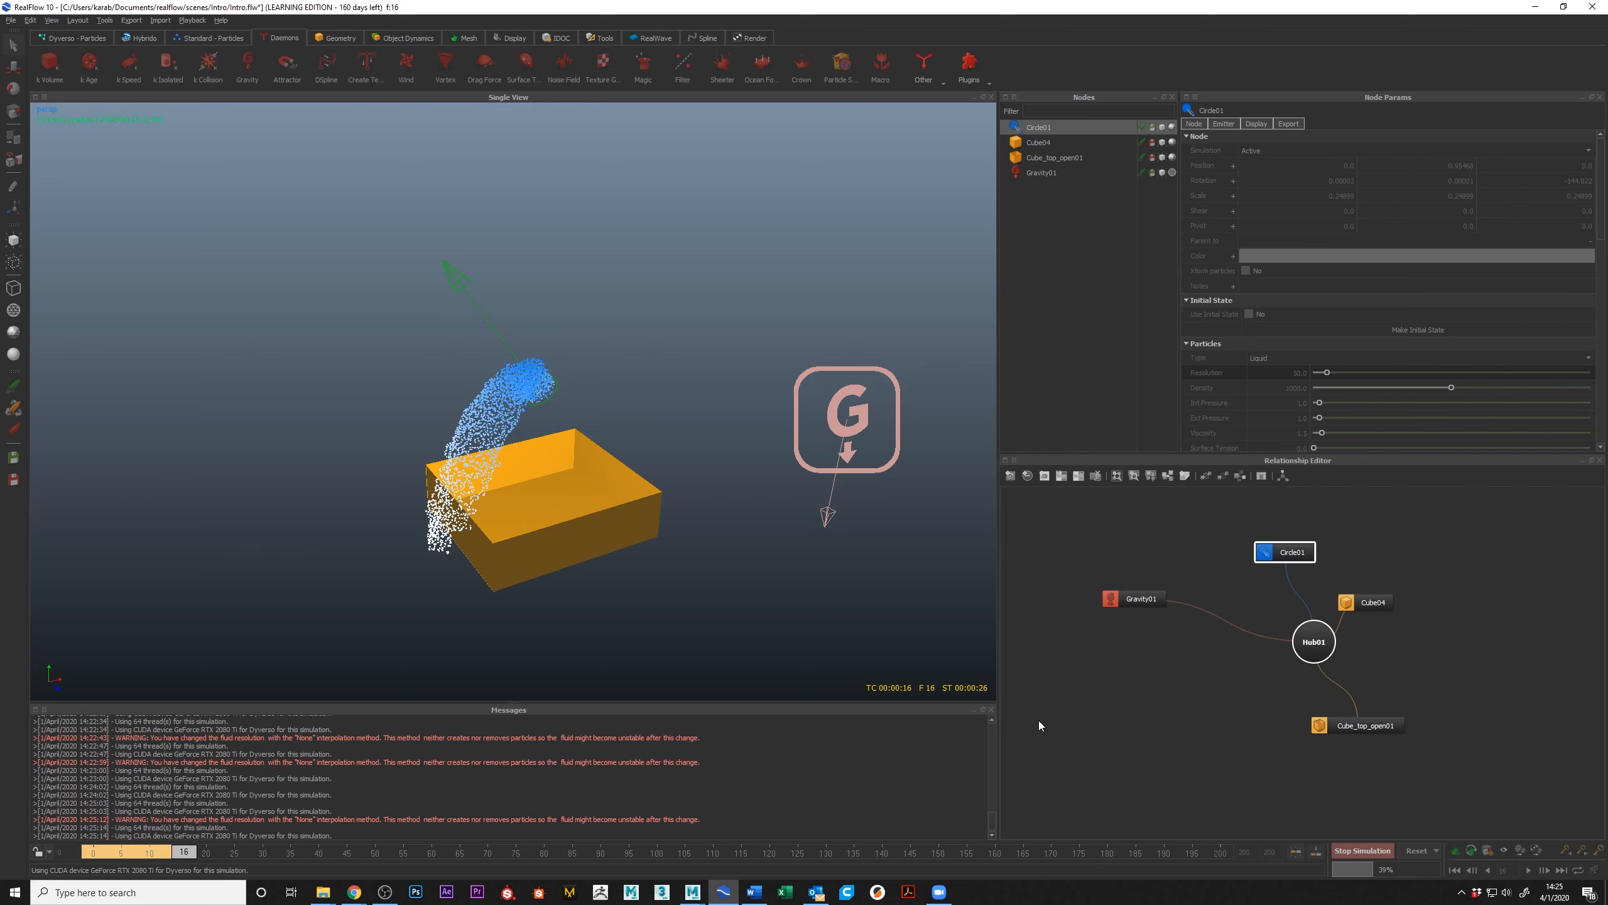
pyautogui.click(1362, 852)
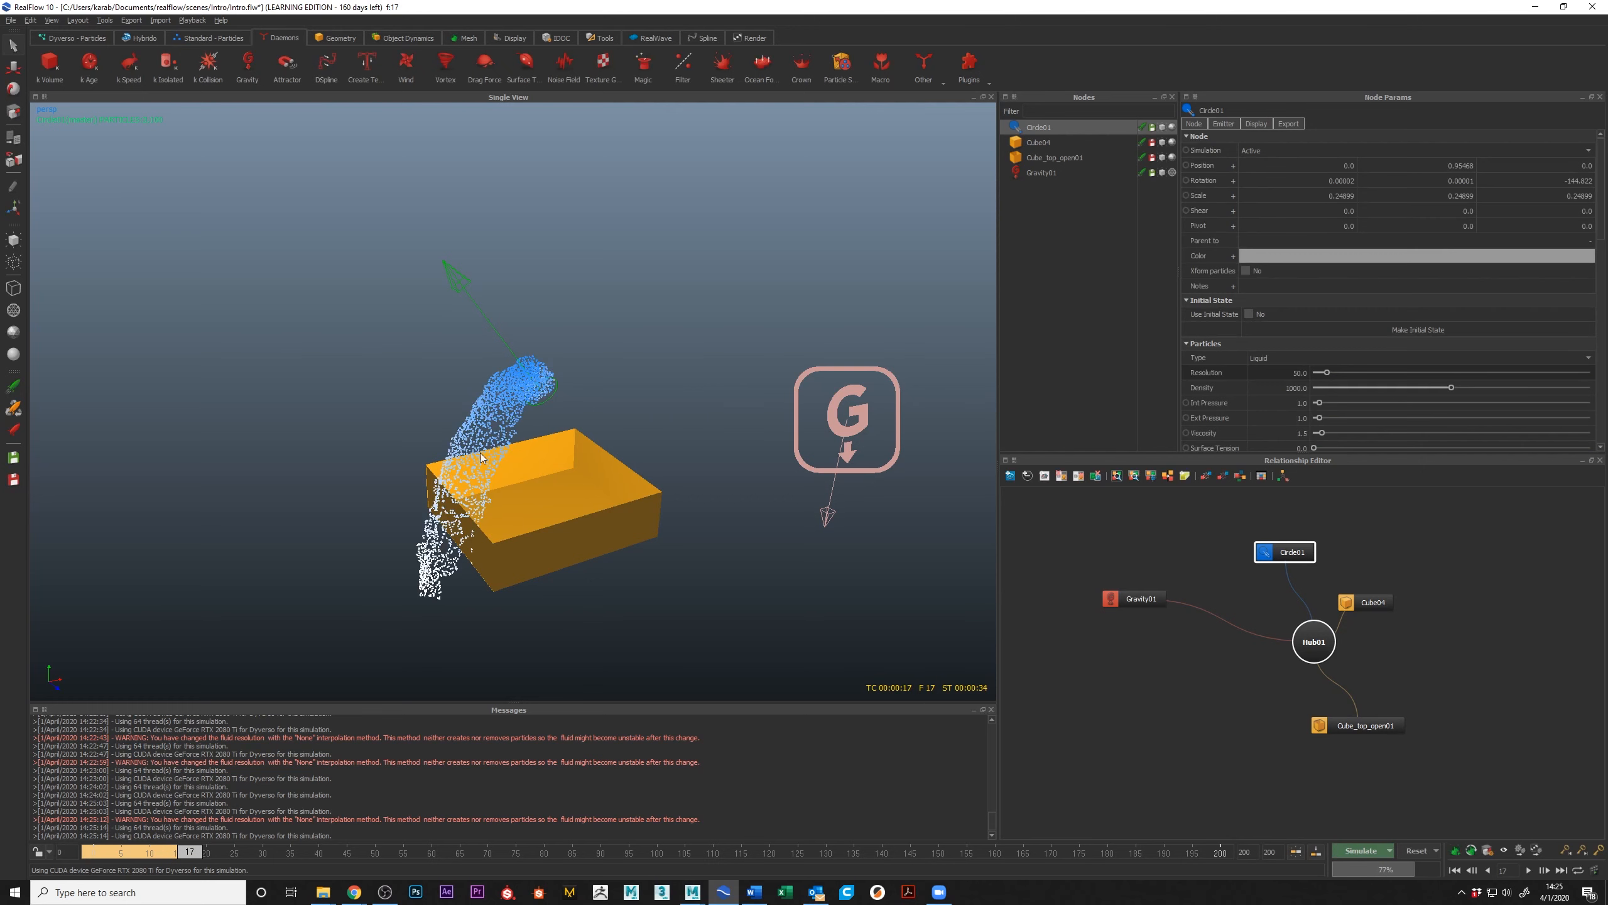
pyautogui.moveTo(704, 504)
pyautogui.keyDown('alt'); pyautogui.mouseDown()
pyautogui.moveTo(589, 417)
pyautogui.moveTo(548, 465)
pyautogui.mouseUp(); pyautogui.keyUp('alt')
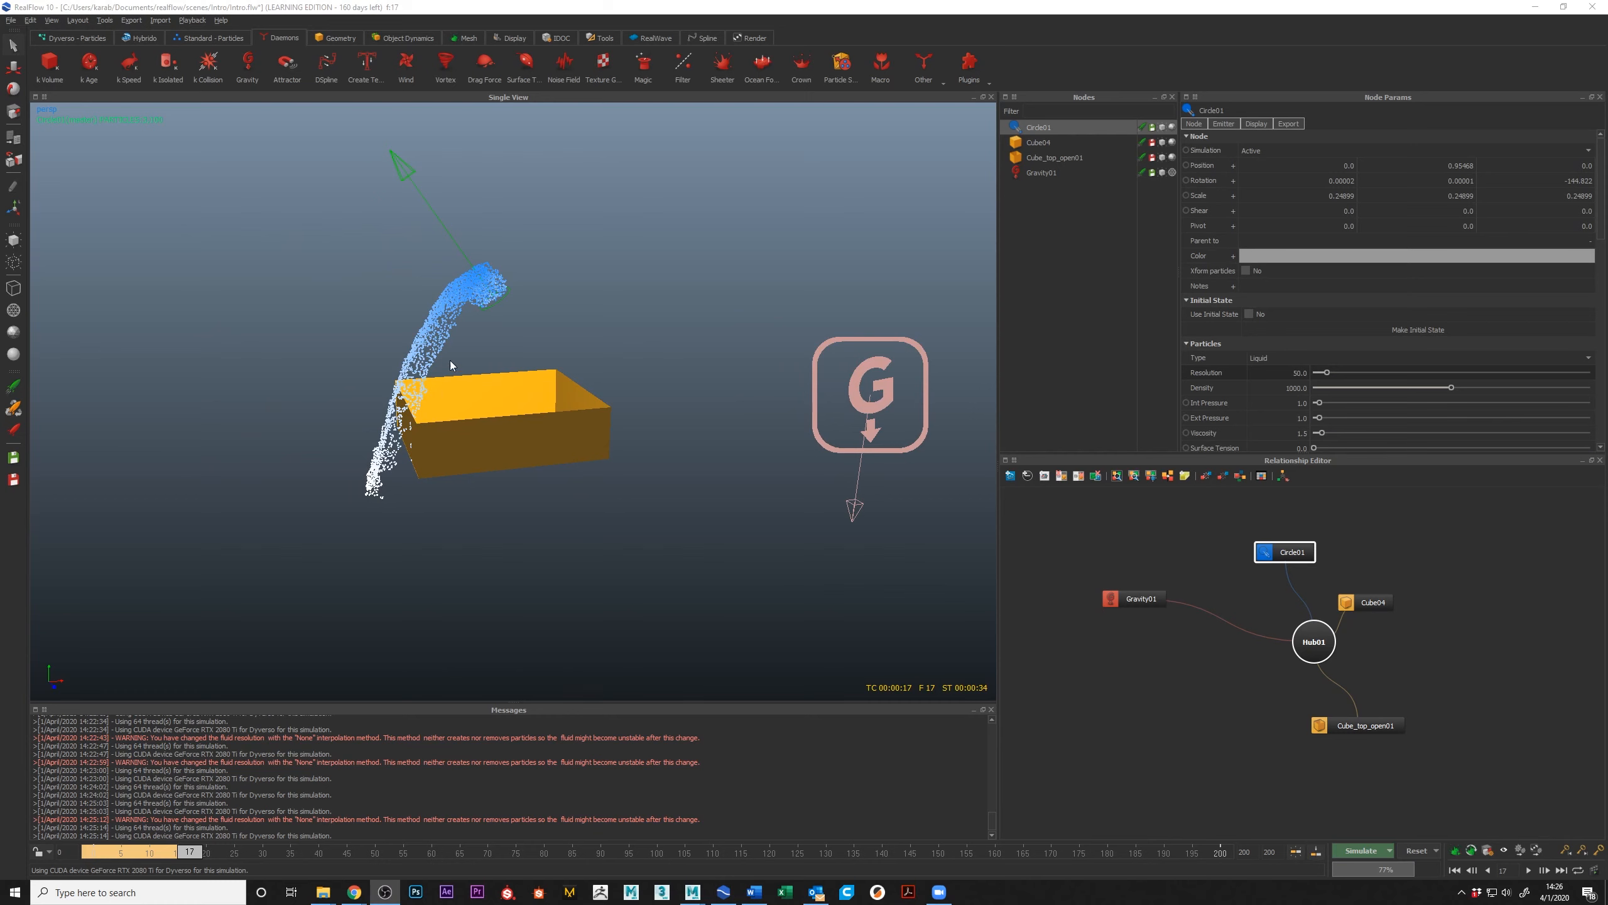
pyautogui.keyDown('alt'); pyautogui.moveTo(585, 582); pyautogui.dragTo(550, 571, button='right'); pyautogui.keyUp('alt')
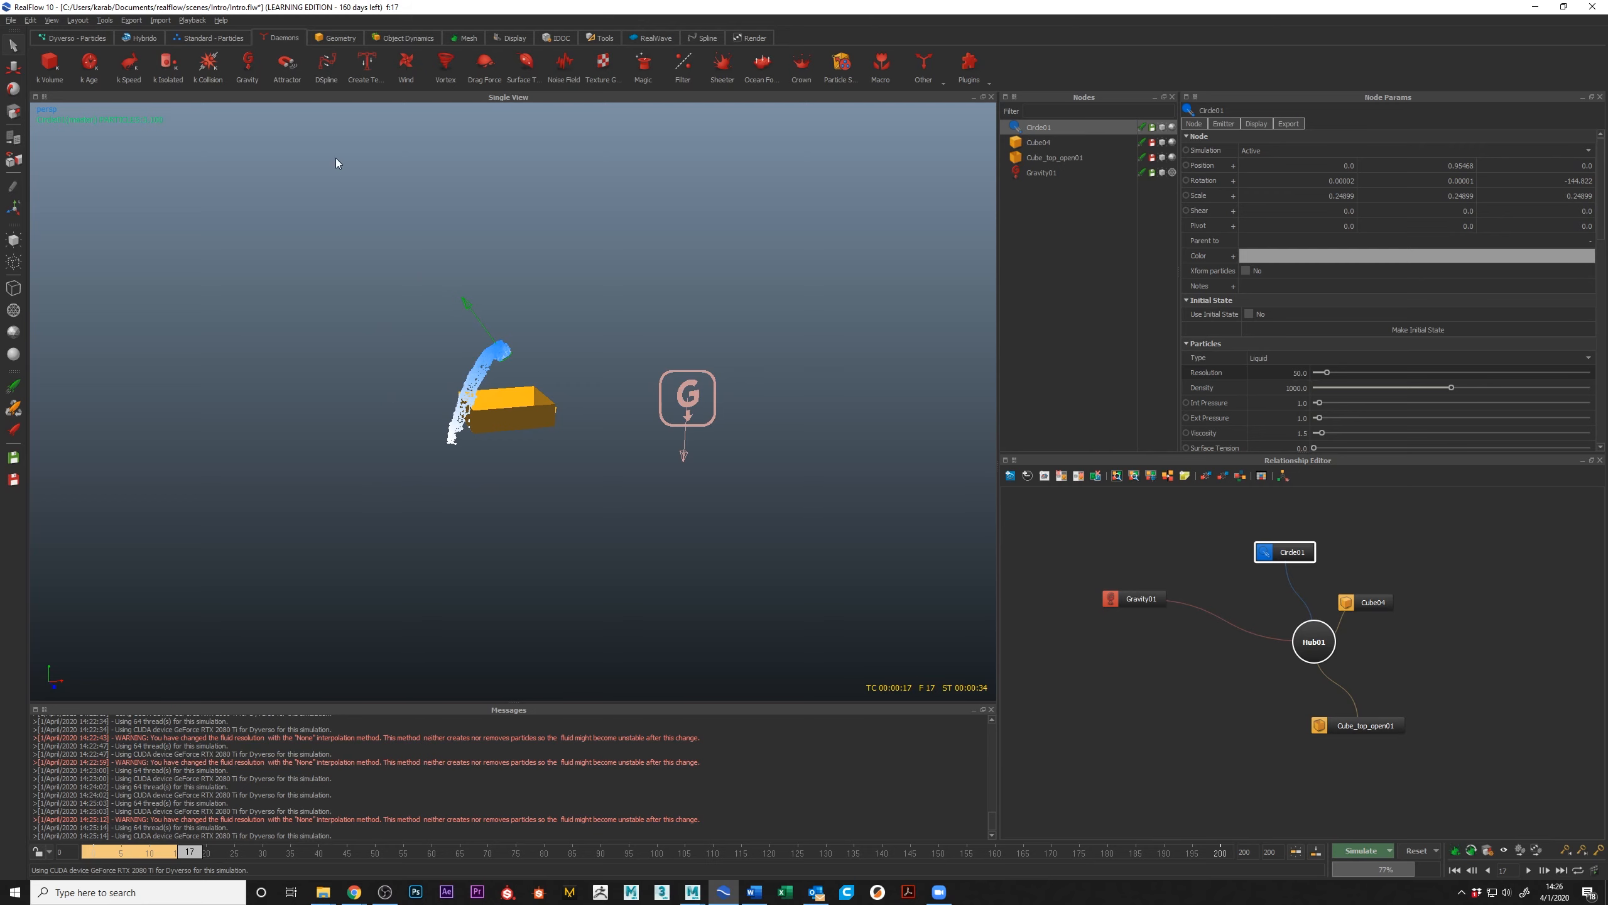
# Step: Add a k Volume daemon and fit it to the scene
pyautogui.click(50, 62)
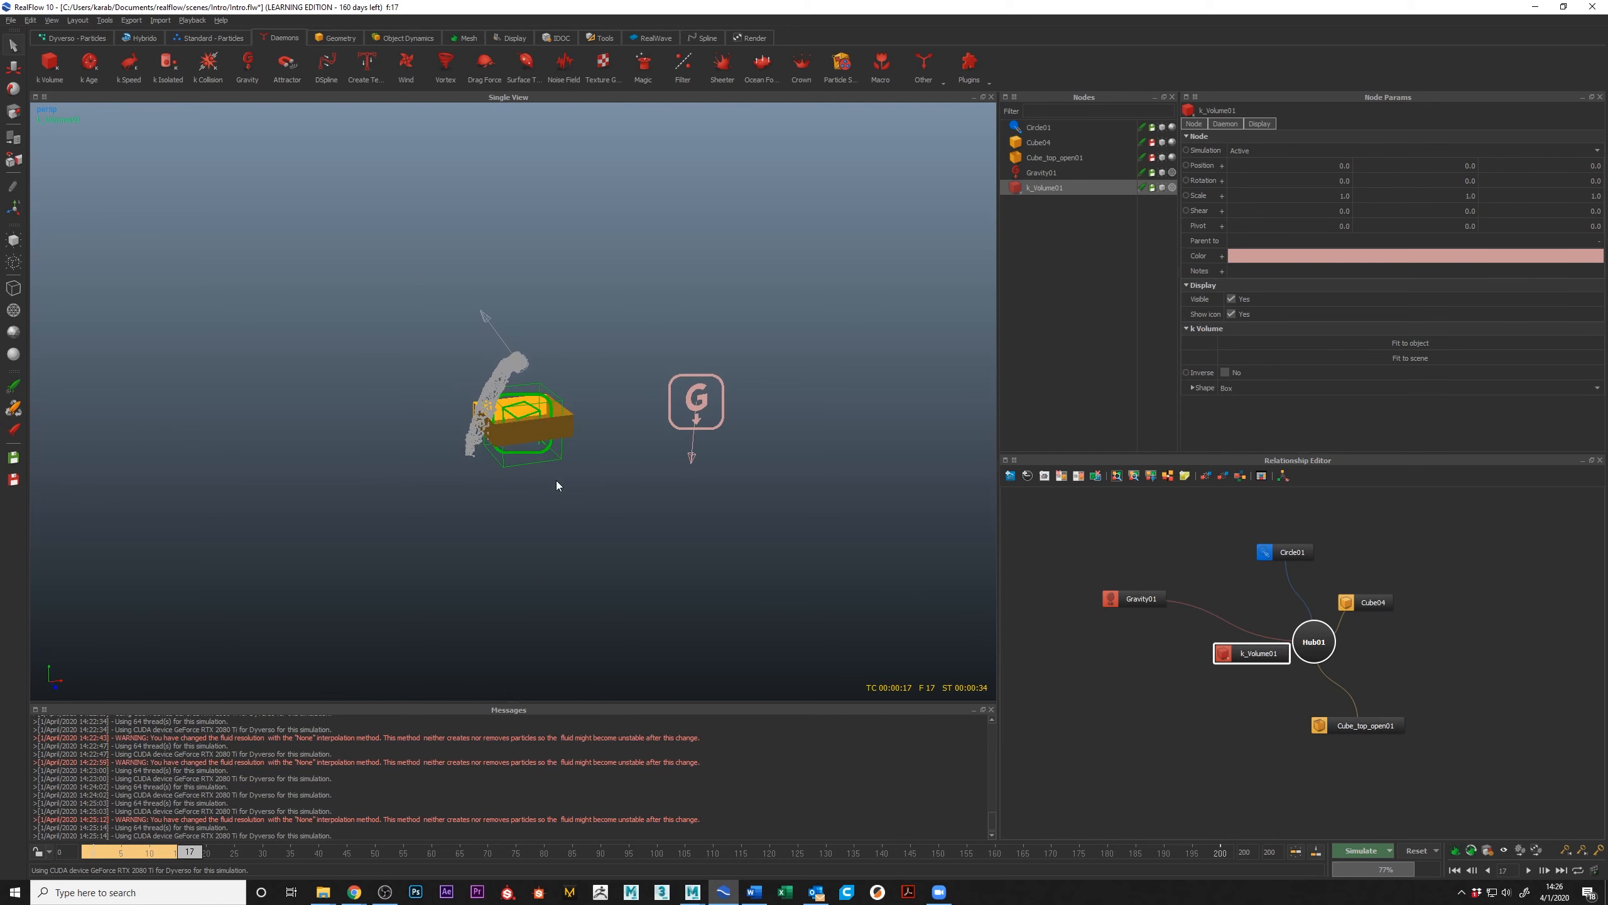
pyautogui.press('r')
pyautogui.moveTo(614, 410); pyautogui.dragTo(717, 413)
pyautogui.click(1417, 357)
pyautogui.keyDown('alt'); pyautogui.moveTo(563, 381); pyautogui.dragTo(514, 388); pyautogui.keyUp('alt')
# Step: Raise the k Volume to about Y 1.05 and narrow its X scale to about 2.2 around the box and emitter
pyautogui.press('w')
pyautogui.moveTo(421, 285); pyautogui.dragTo(433, 244)
pyautogui.press('1')
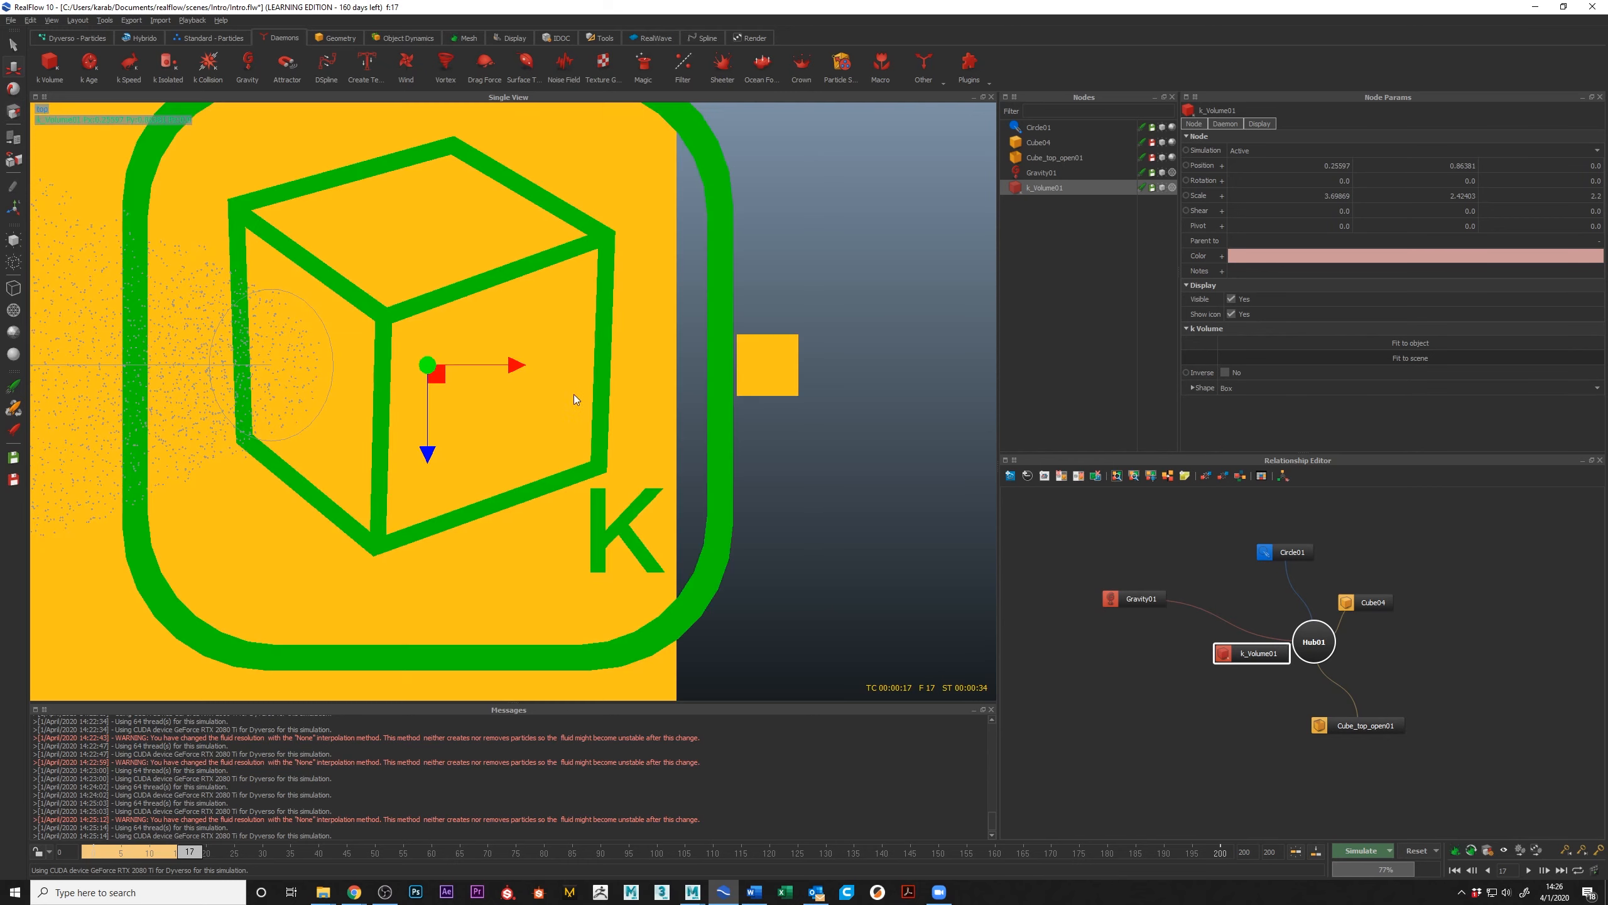
pyautogui.press('2')
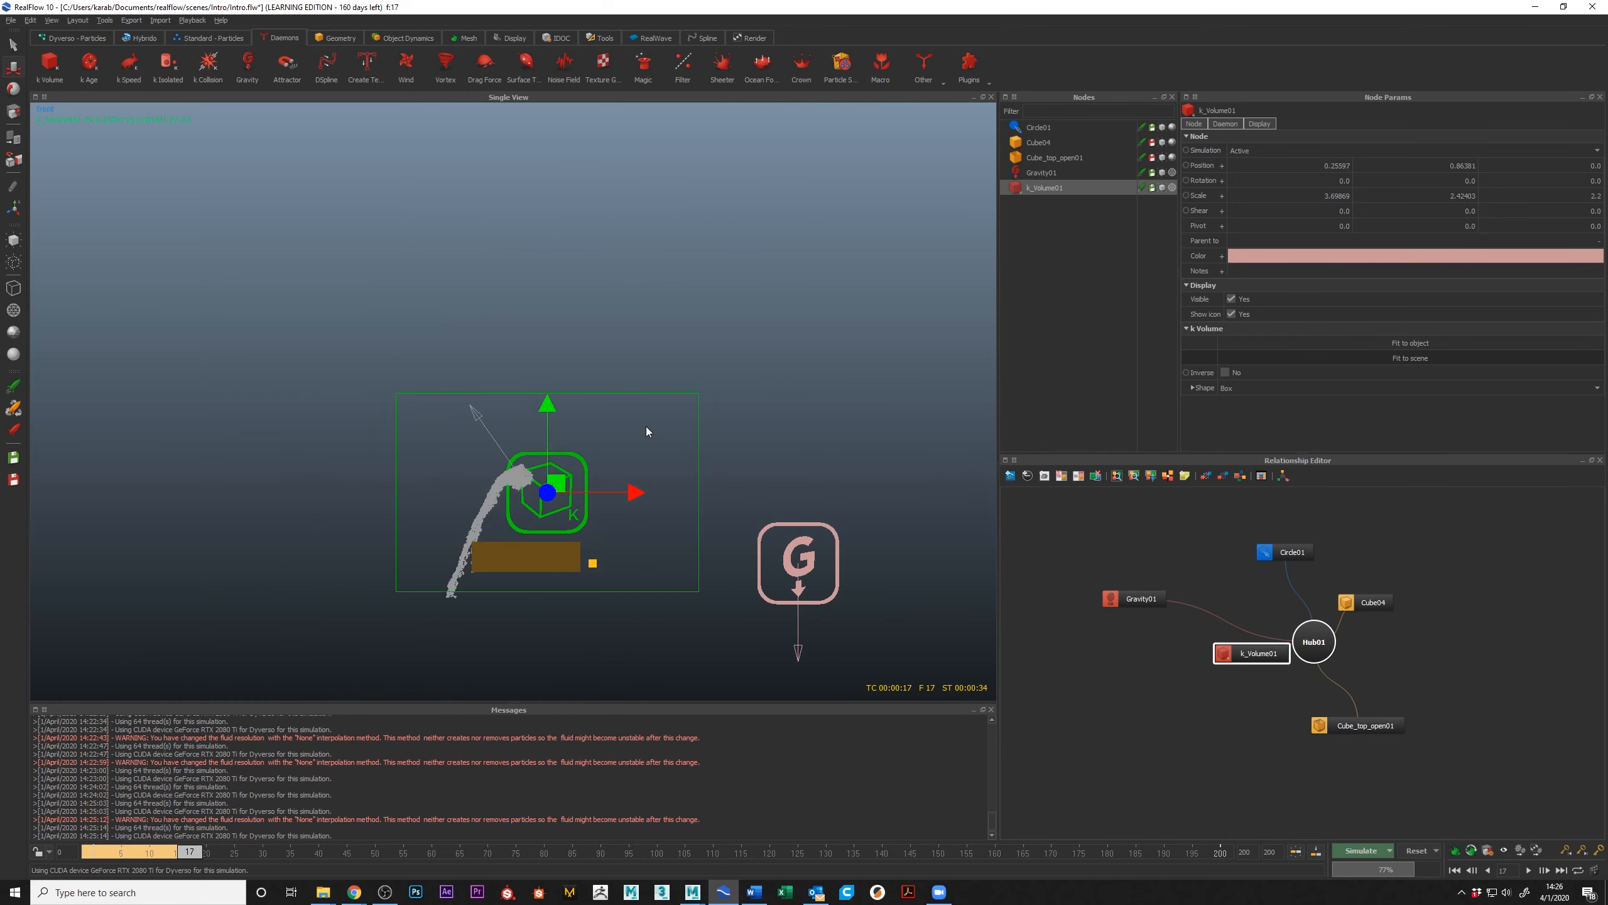
pyautogui.moveTo(548, 492); pyautogui.dragTo(550, 470)
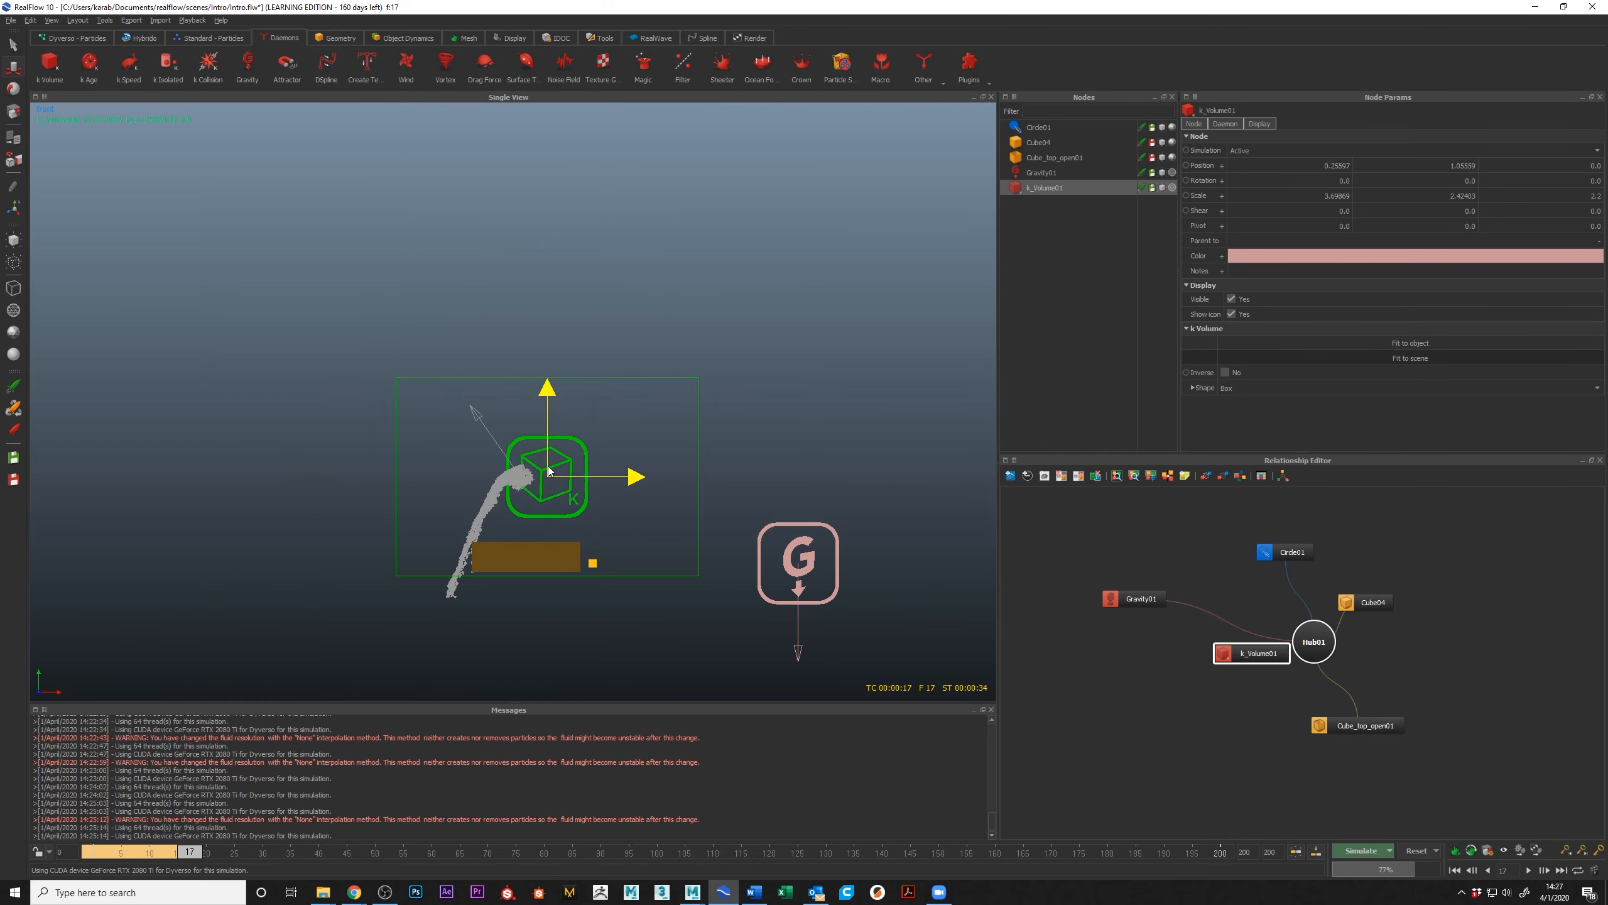
pyautogui.press('r')
pyautogui.moveTo(632, 477); pyautogui.dragTo(526, 476)
pyautogui.press('w')
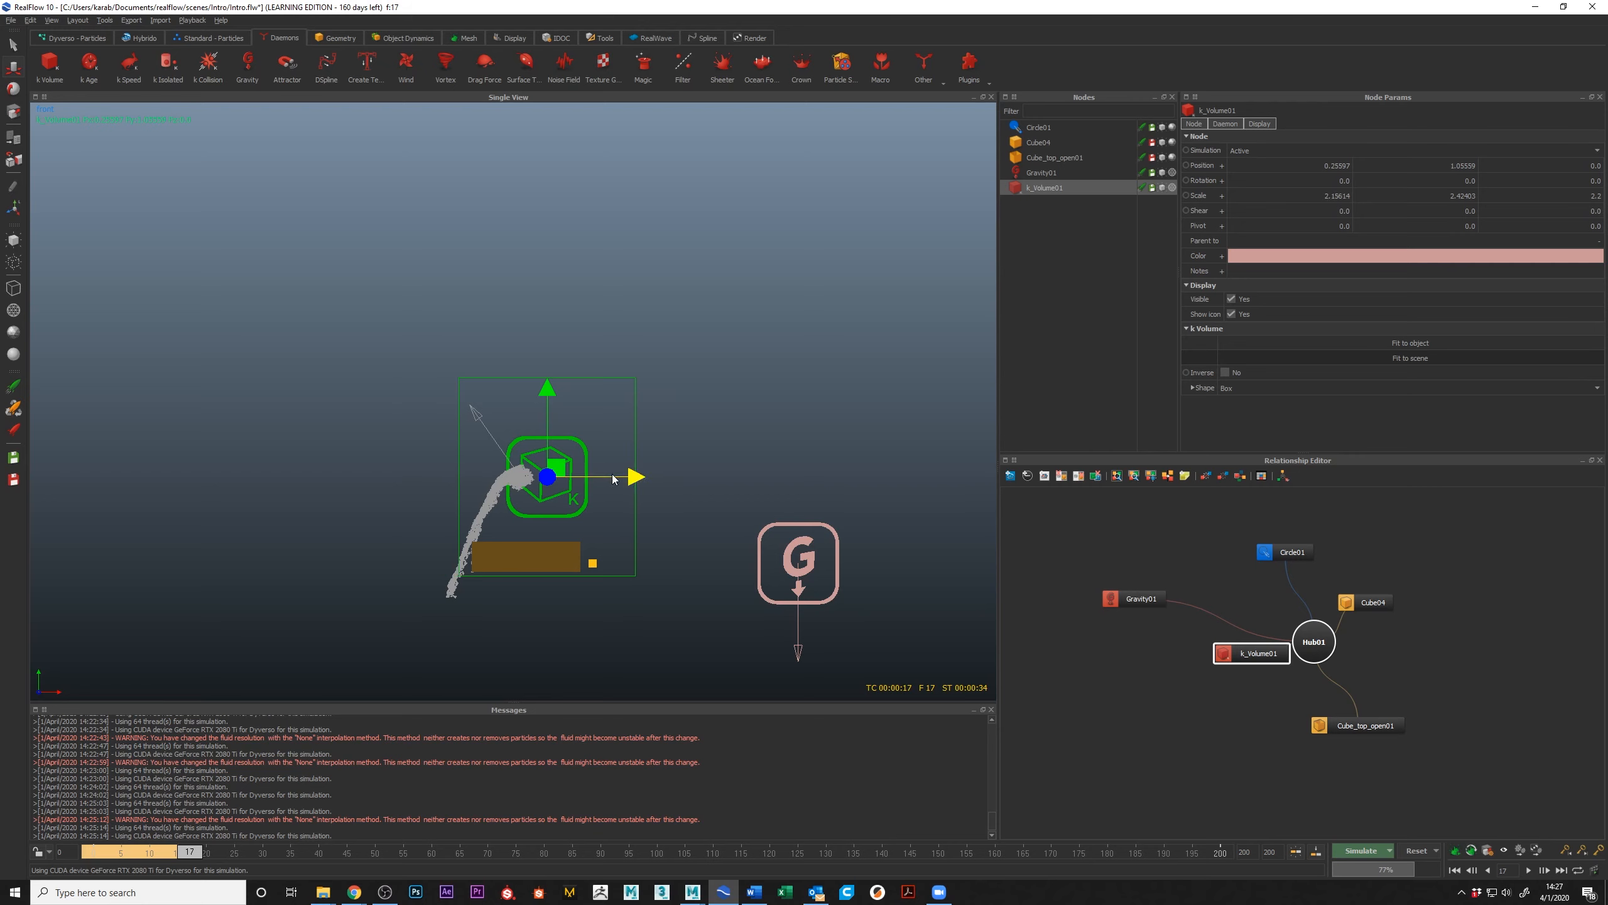
# Step: Check the k Volume's boundary around the box, resume simulating from frame 17, and select the circle emitter to watch its particles
pyautogui.press('3')
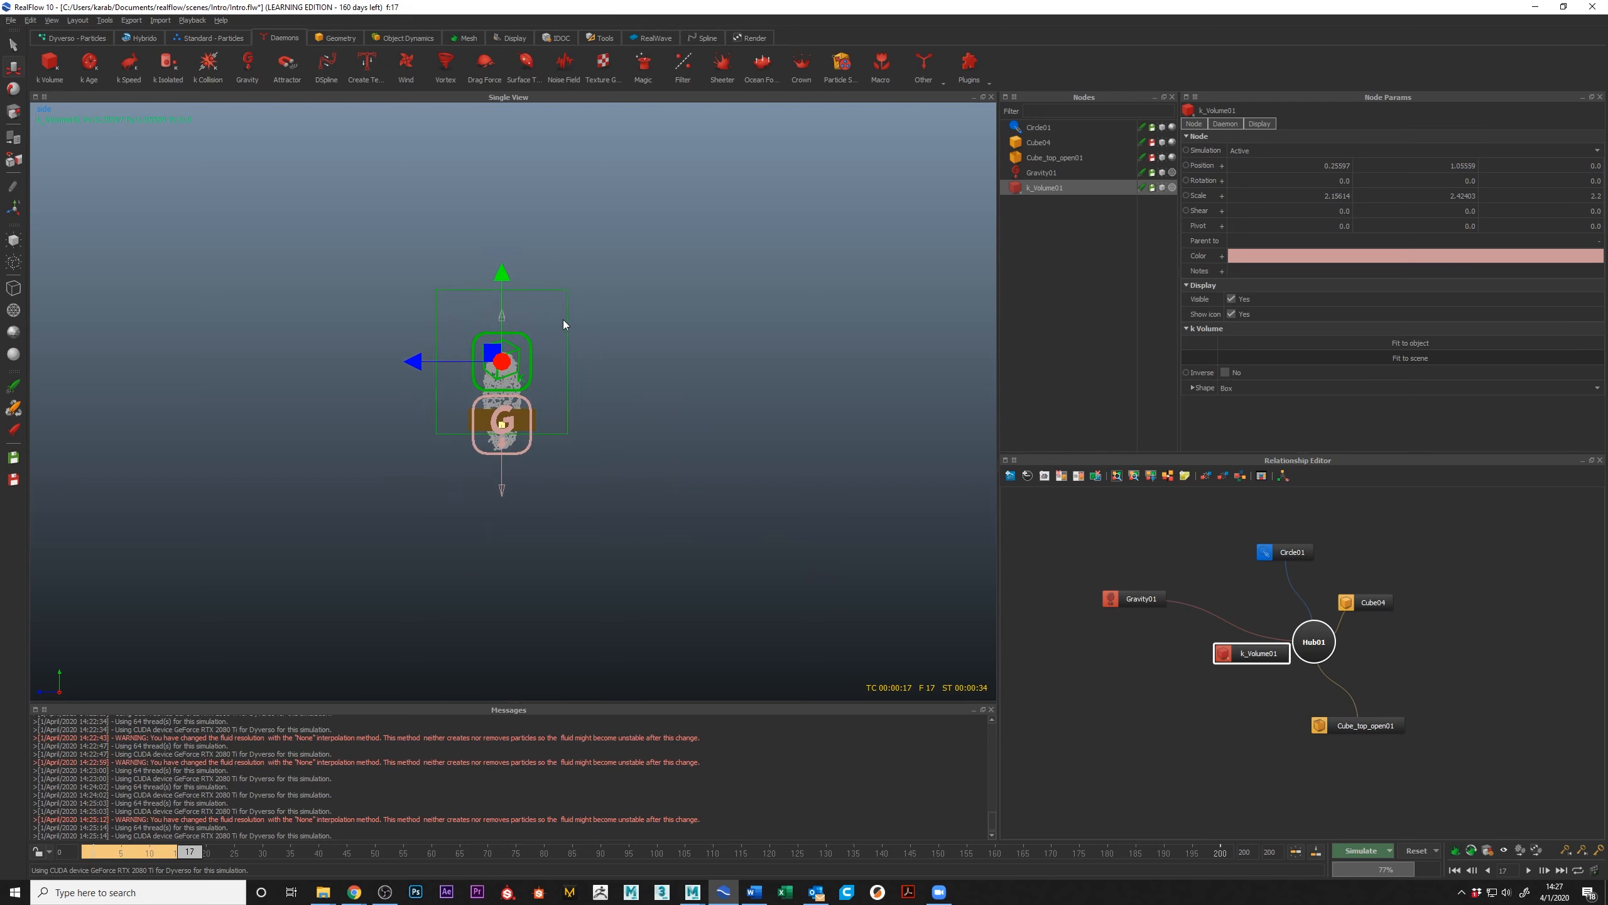
pyautogui.press('4')
pyautogui.moveTo(531, 375)
pyautogui.keyDown('alt'); pyautogui.mouseDown()
pyautogui.moveTo(563, 412)
pyautogui.moveTo(548, 389)
pyautogui.moveTo(566, 368)
pyautogui.moveTo(545, 348)
pyautogui.moveTo(515, 390)
pyautogui.mouseUp(); pyautogui.keyUp('alt')
pyautogui.keyDown('alt'); pyautogui.moveTo(515, 390); pyautogui.dragTo(543, 432, button='right'); pyautogui.keyUp('alt')
pyautogui.keyDown('alt'); pyautogui.moveTo(543, 432); pyautogui.dragTo(513, 374); pyautogui.keyUp('alt')
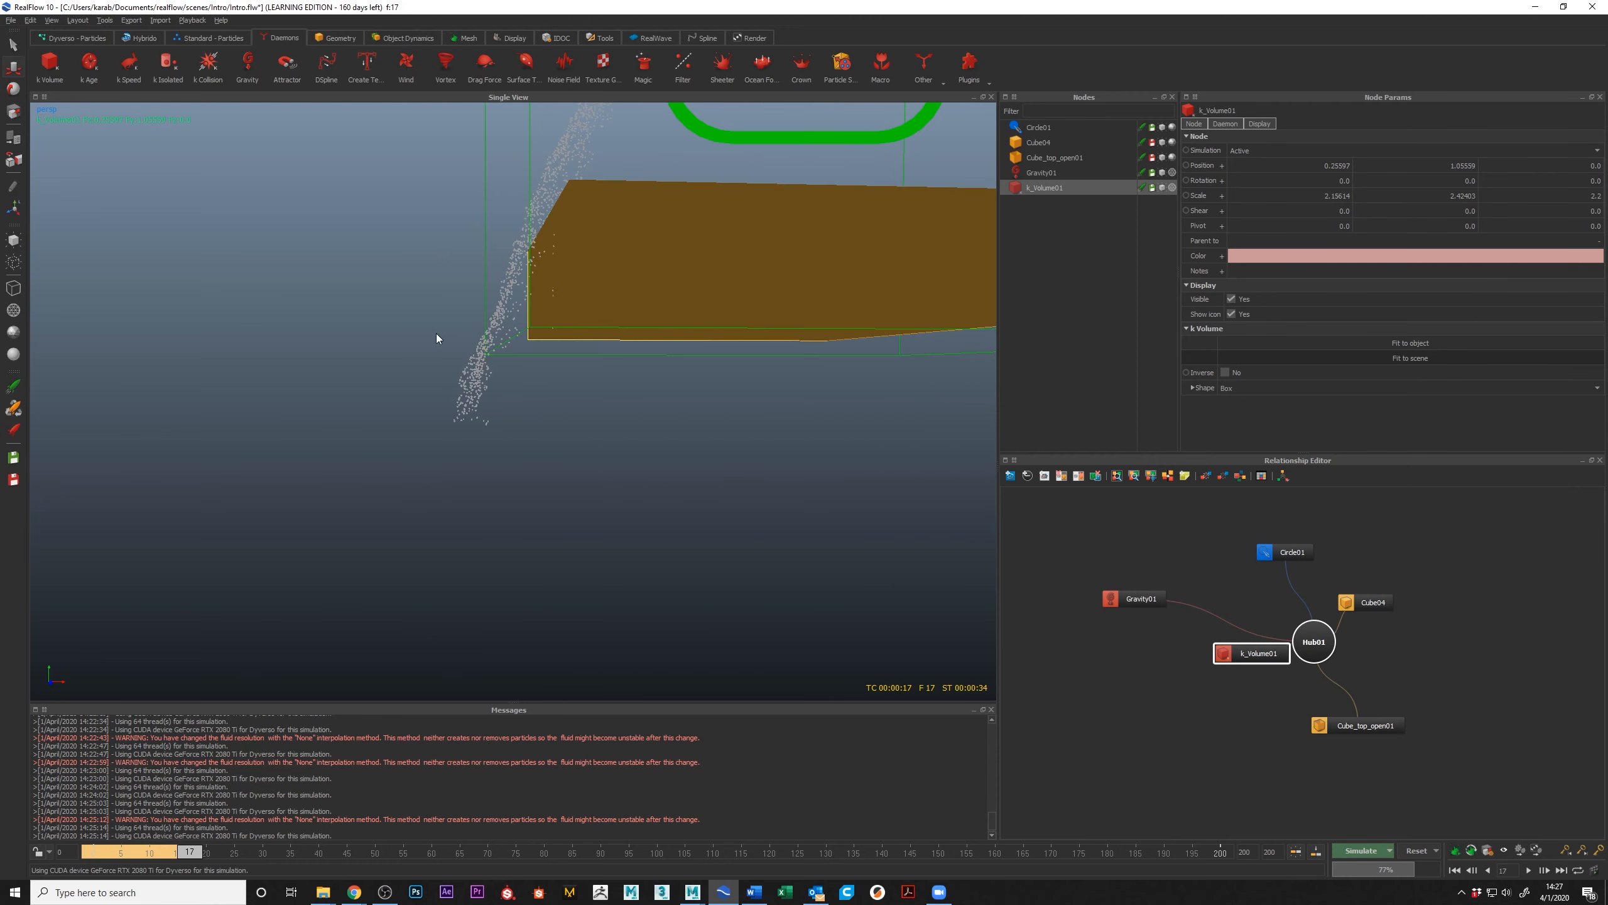
pyautogui.keyDown('alt'); pyautogui.moveTo(562, 434); pyautogui.dragTo(535, 422, button='right'); pyautogui.keyUp('alt')
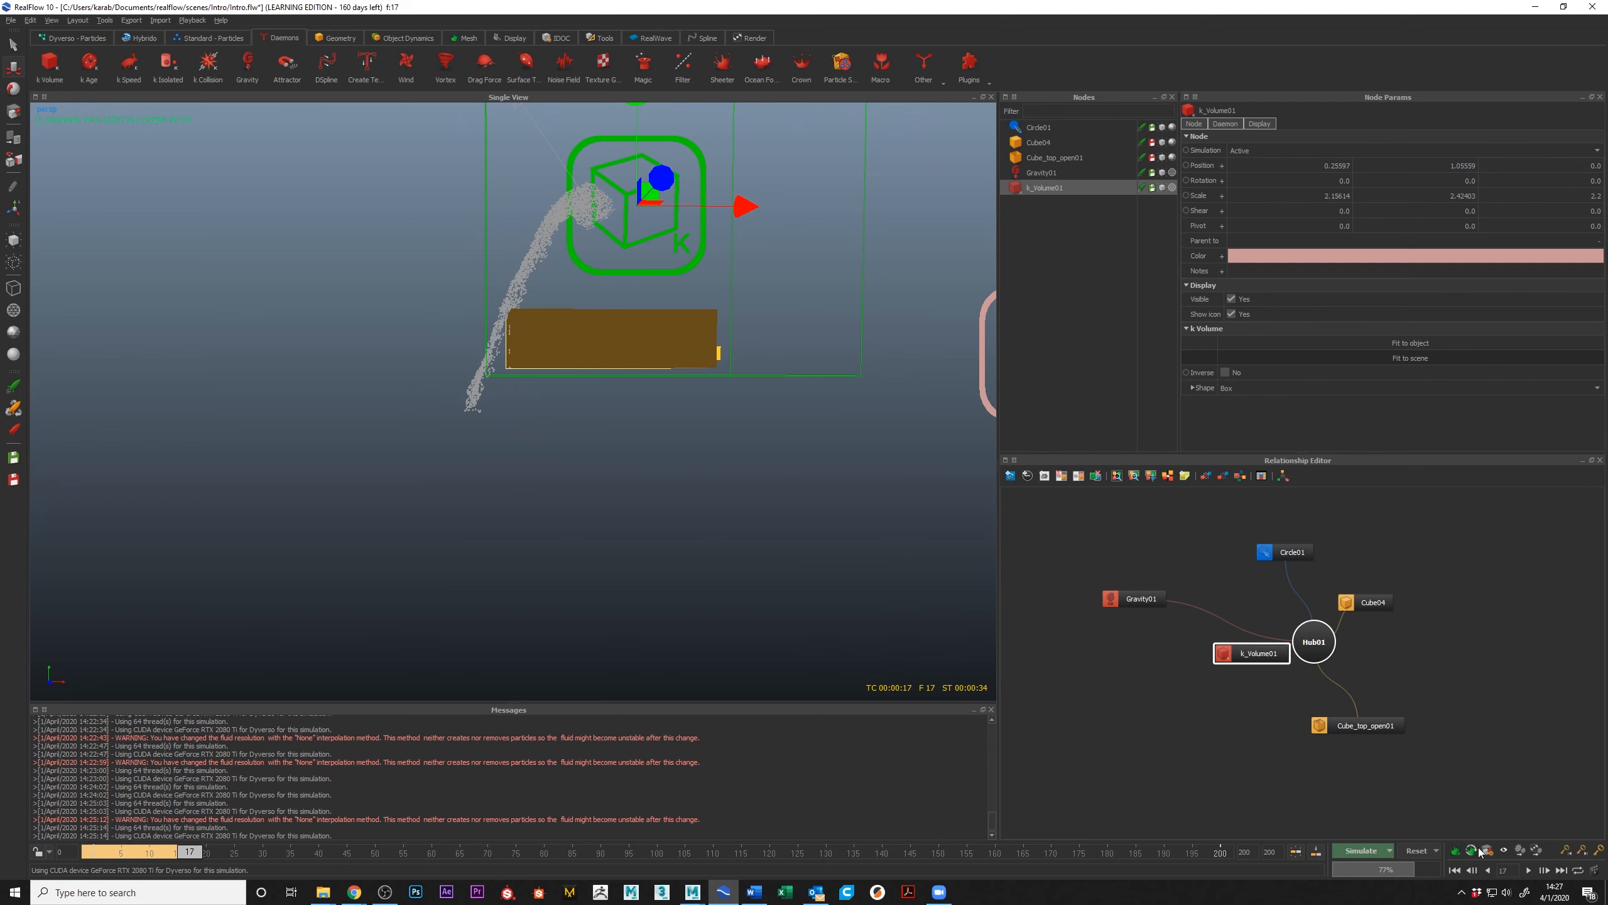
pyautogui.click(1367, 855)
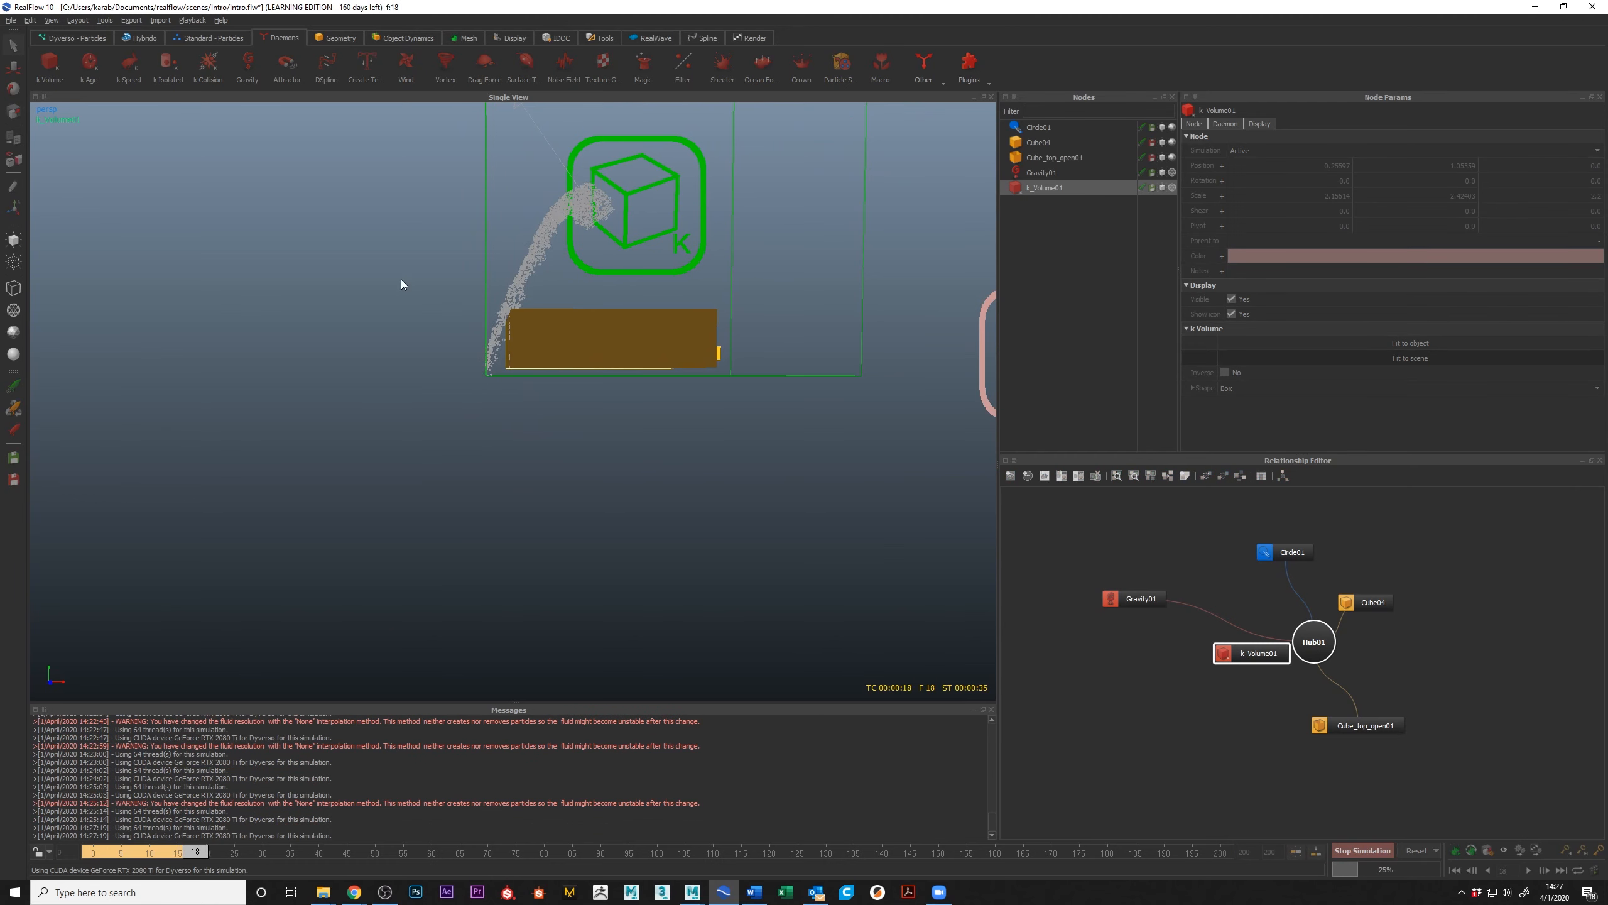
pyautogui.click(539, 253)
pyautogui.keyDown('alt'); pyautogui.moveTo(537, 508); pyautogui.dragTo(516, 459); pyautogui.keyUp('alt')
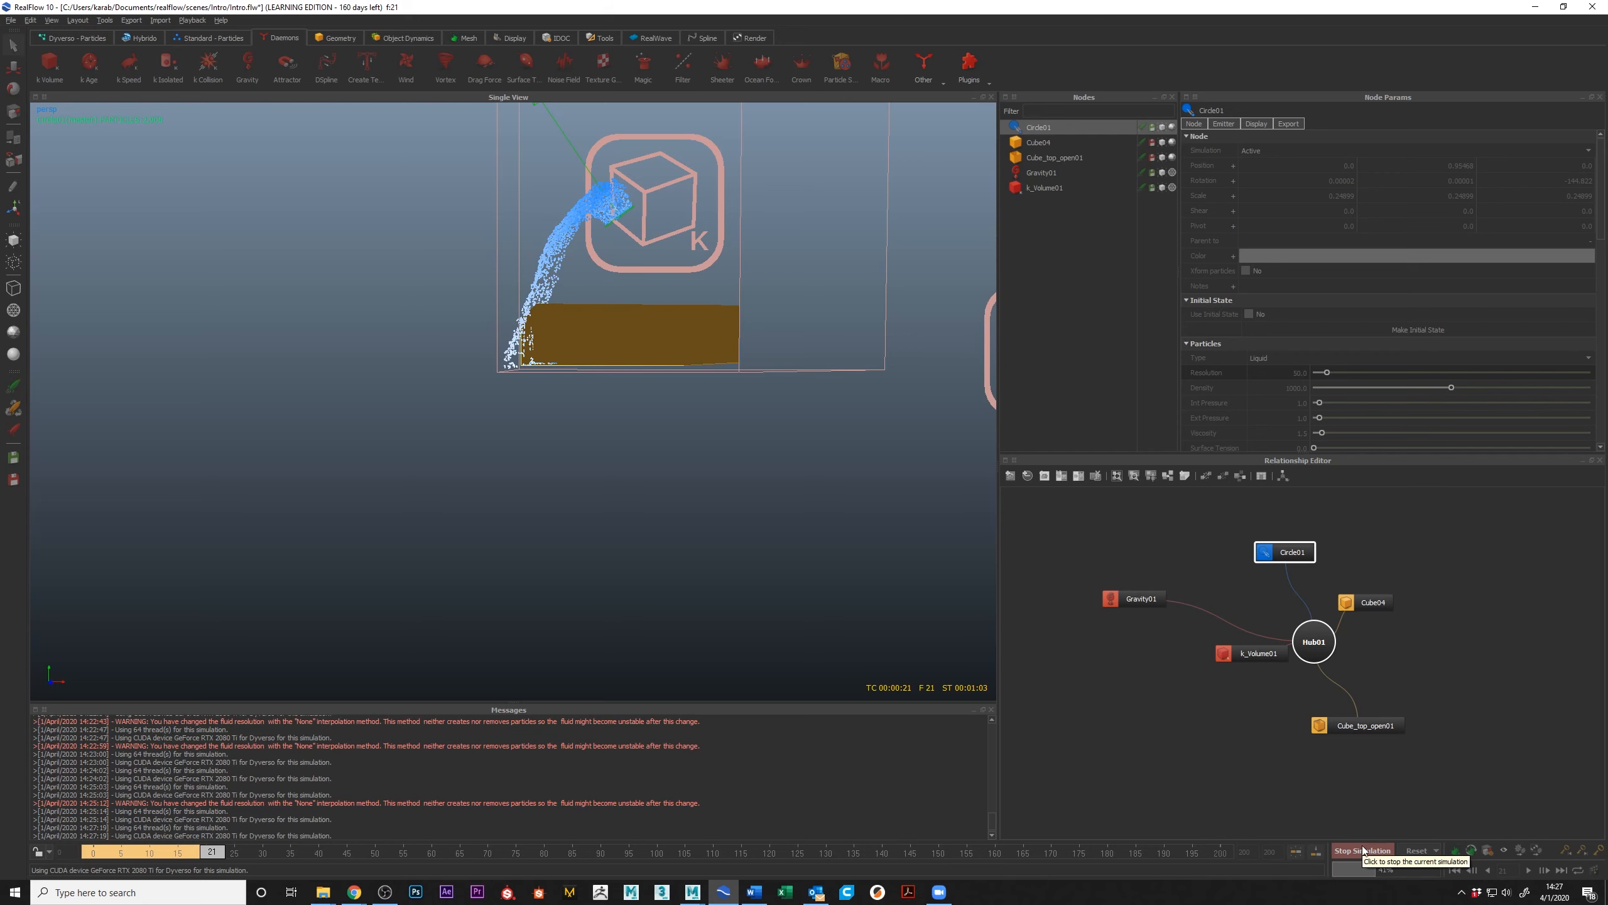
# Step: Place the k Volume node below the Gravity node in the relationship graph and stop the simulation at frame 22
pyautogui.keyDown('alt'); pyautogui.moveTo(774, 408); pyautogui.dragTo(726, 467); pyautogui.keyUp('alt')
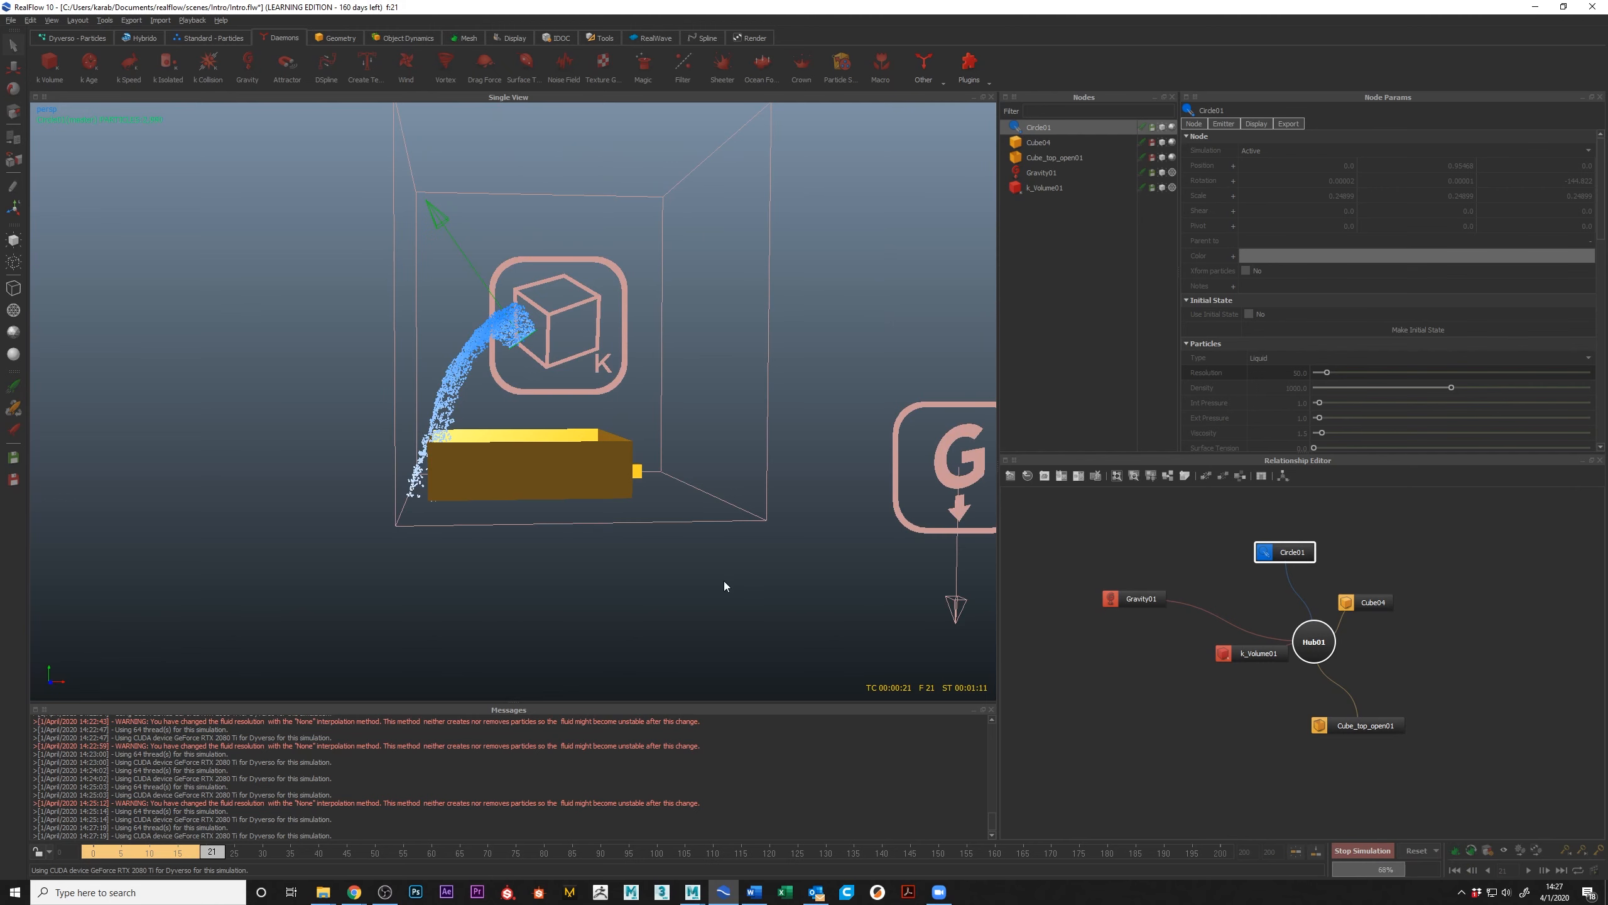
pyautogui.moveTo(1261, 653); pyautogui.dragTo(1144, 630)
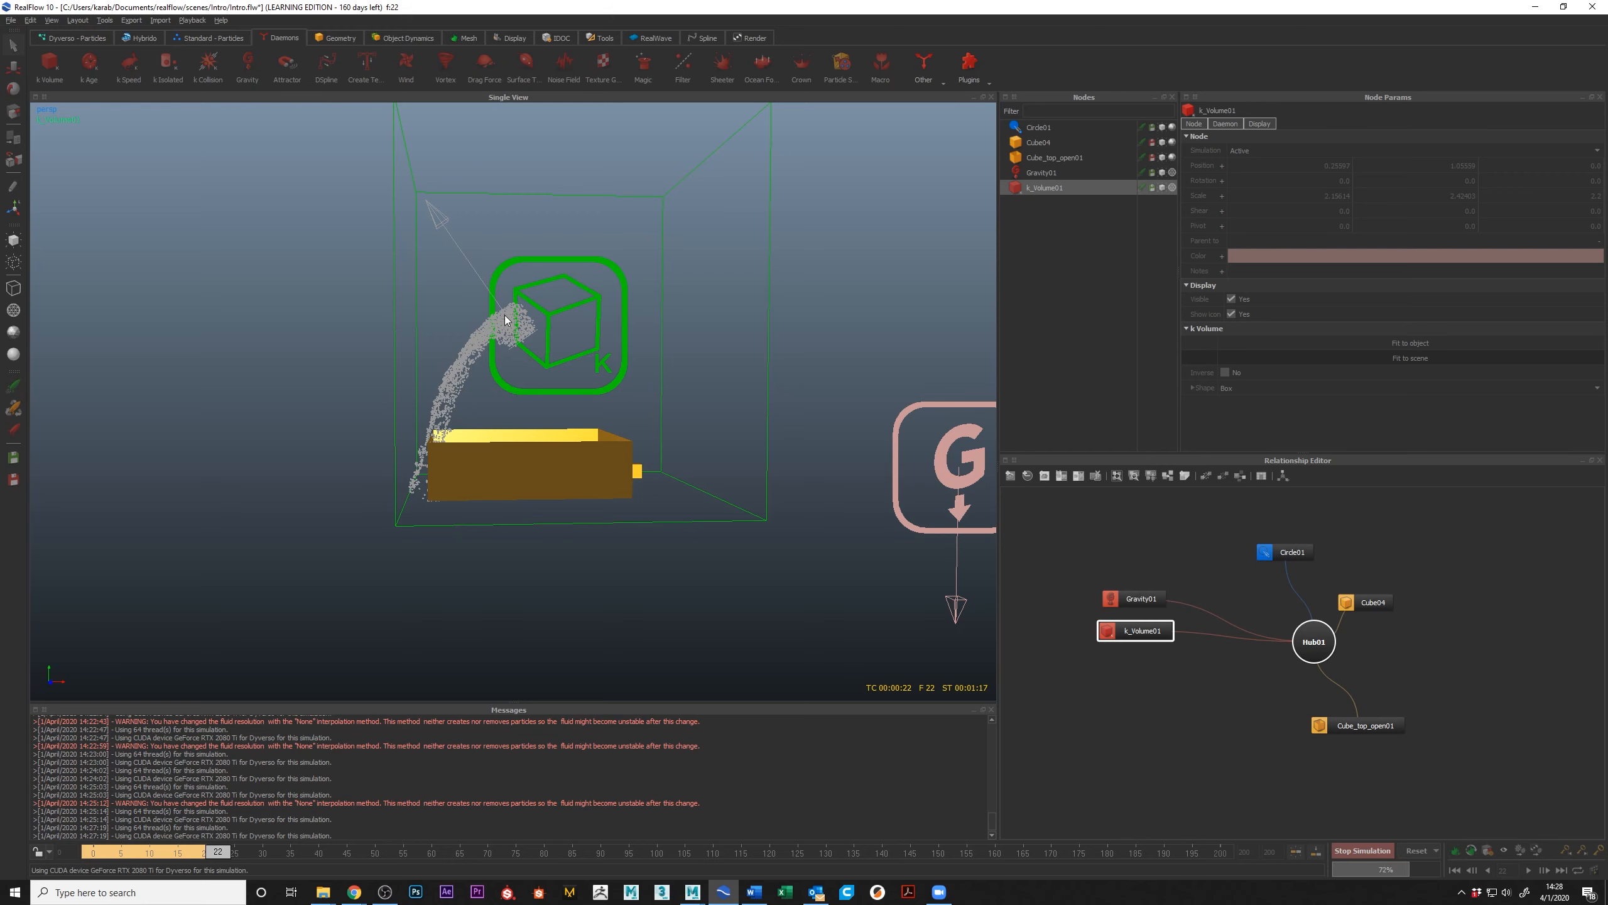
pyautogui.click(1371, 853)
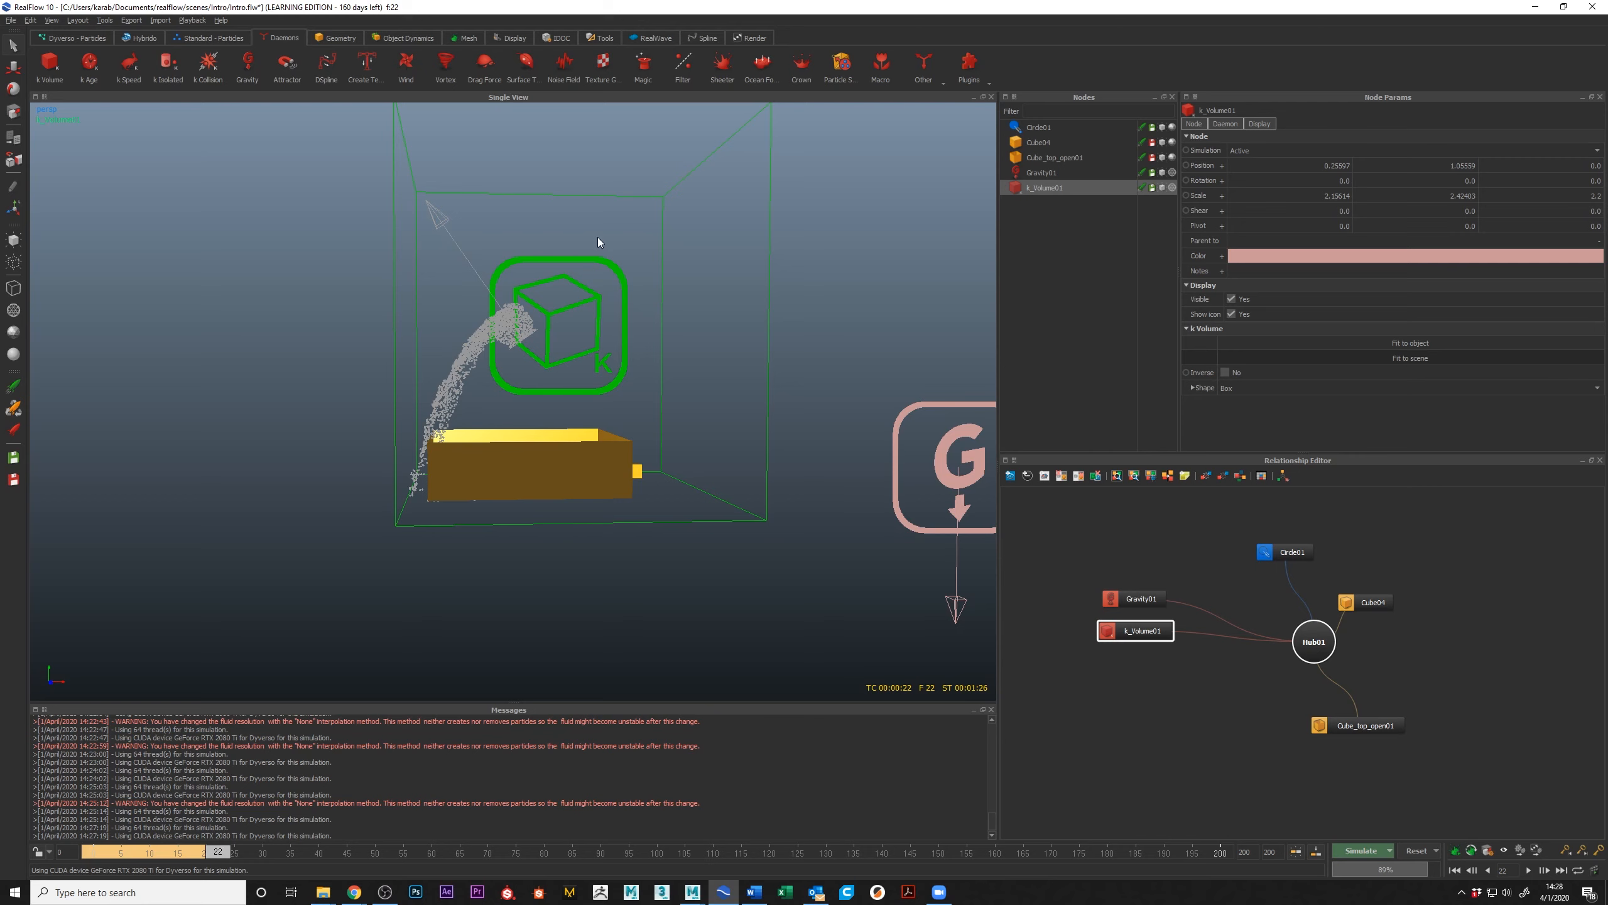
pyautogui.keyDown('alt'); pyautogui.moveTo(685, 302); pyautogui.dragTo(672, 348, button='middle'); pyautogui.keyUp('alt')
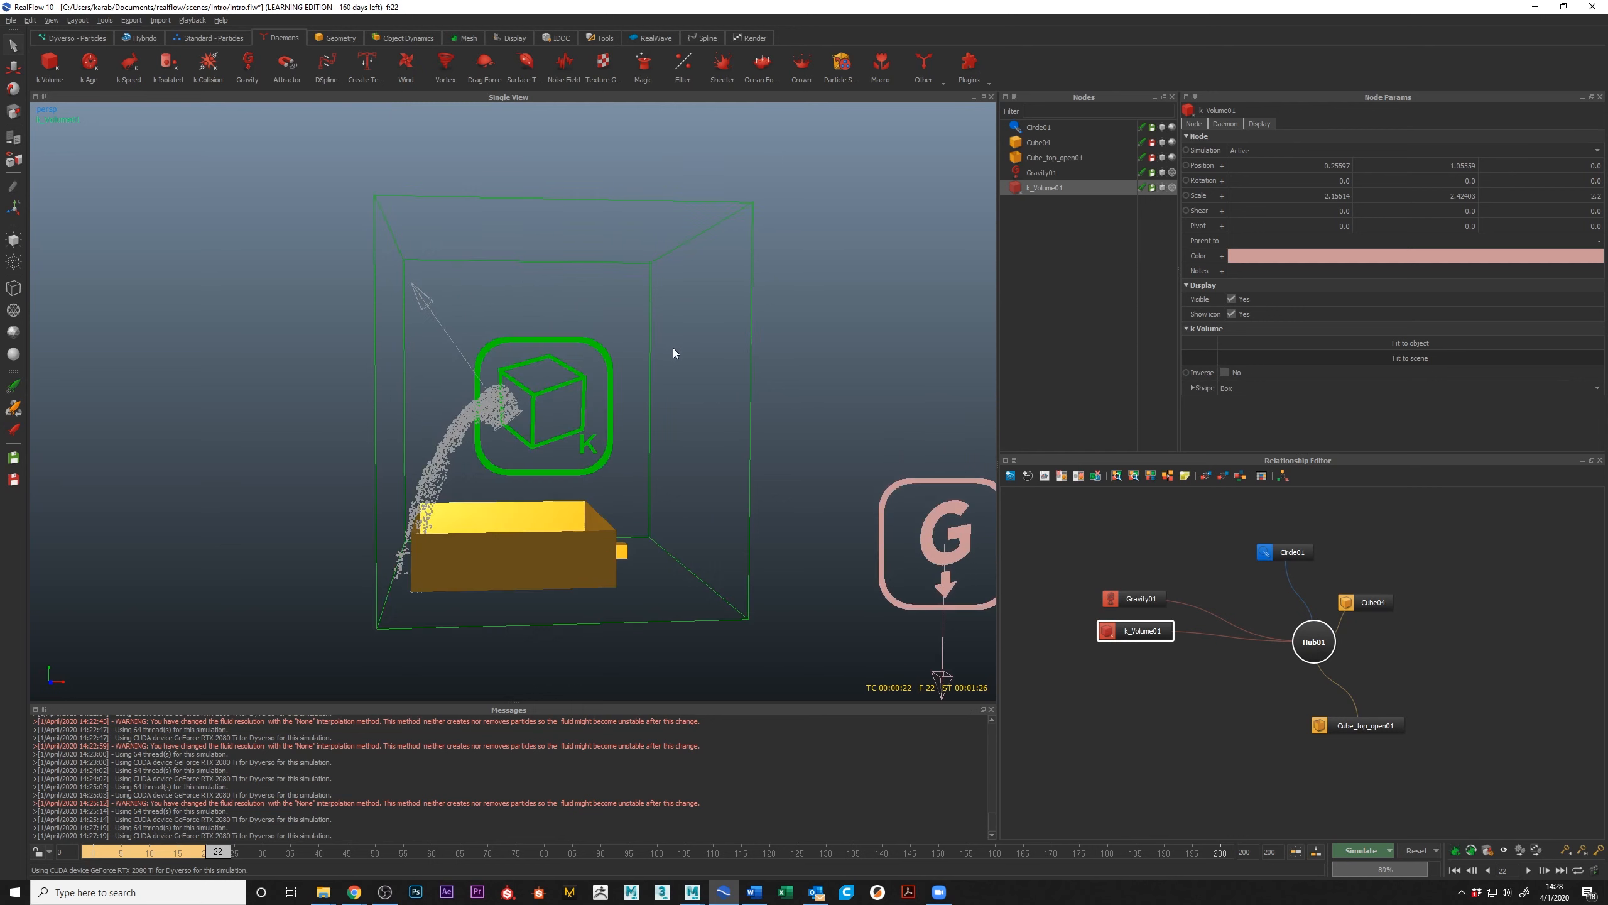
pyautogui.scroll(-2, 672, 348)
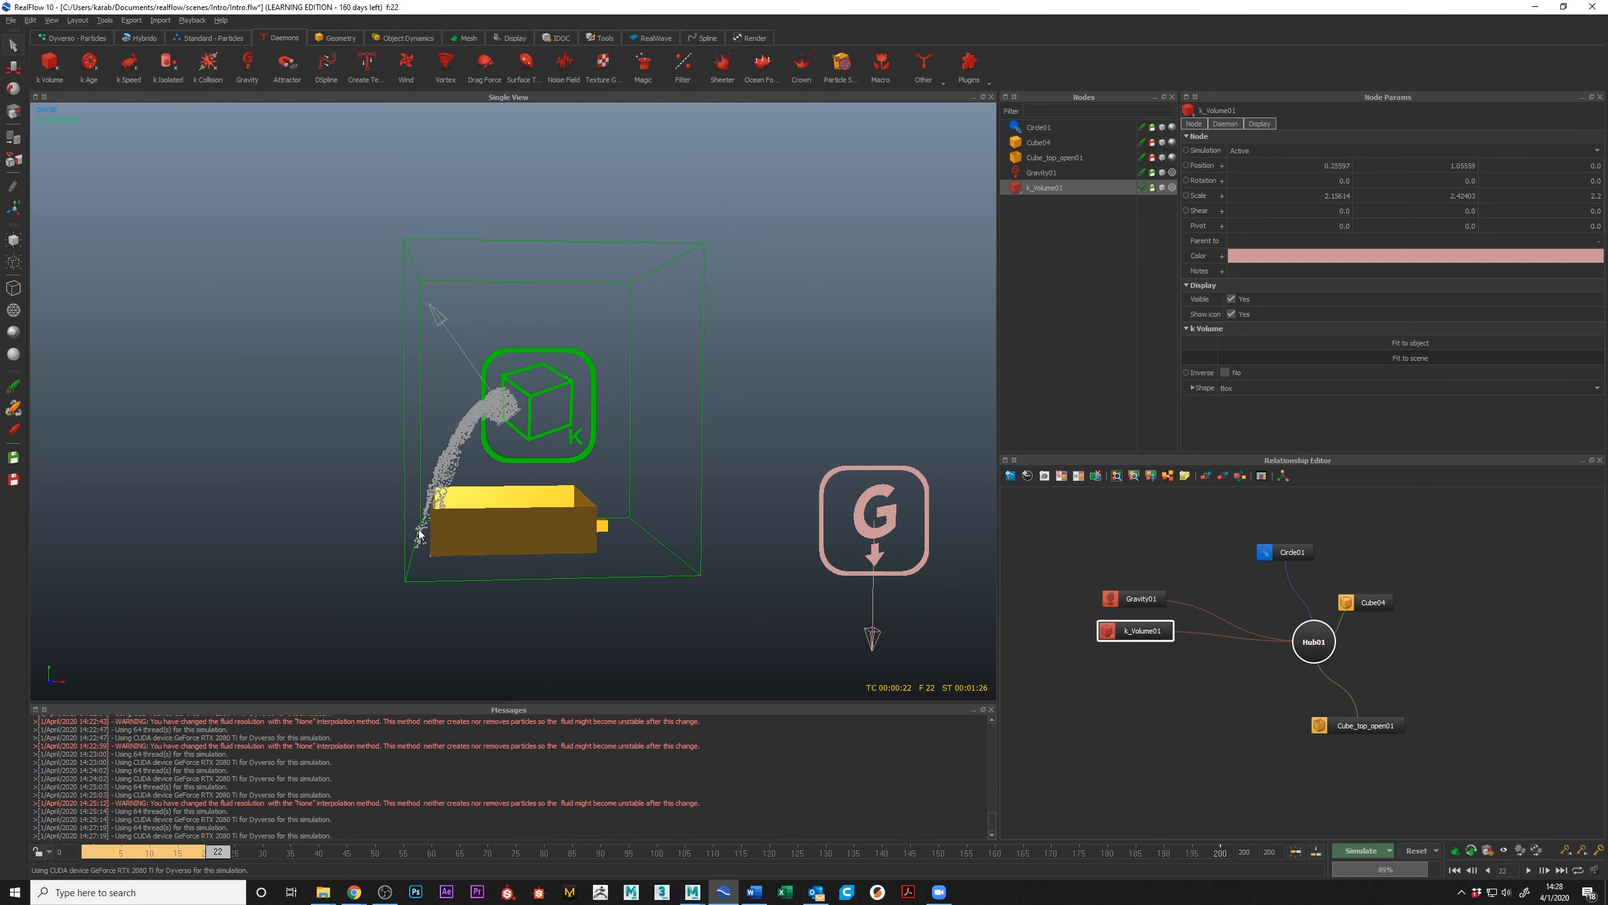
pyautogui.click(476, 433)
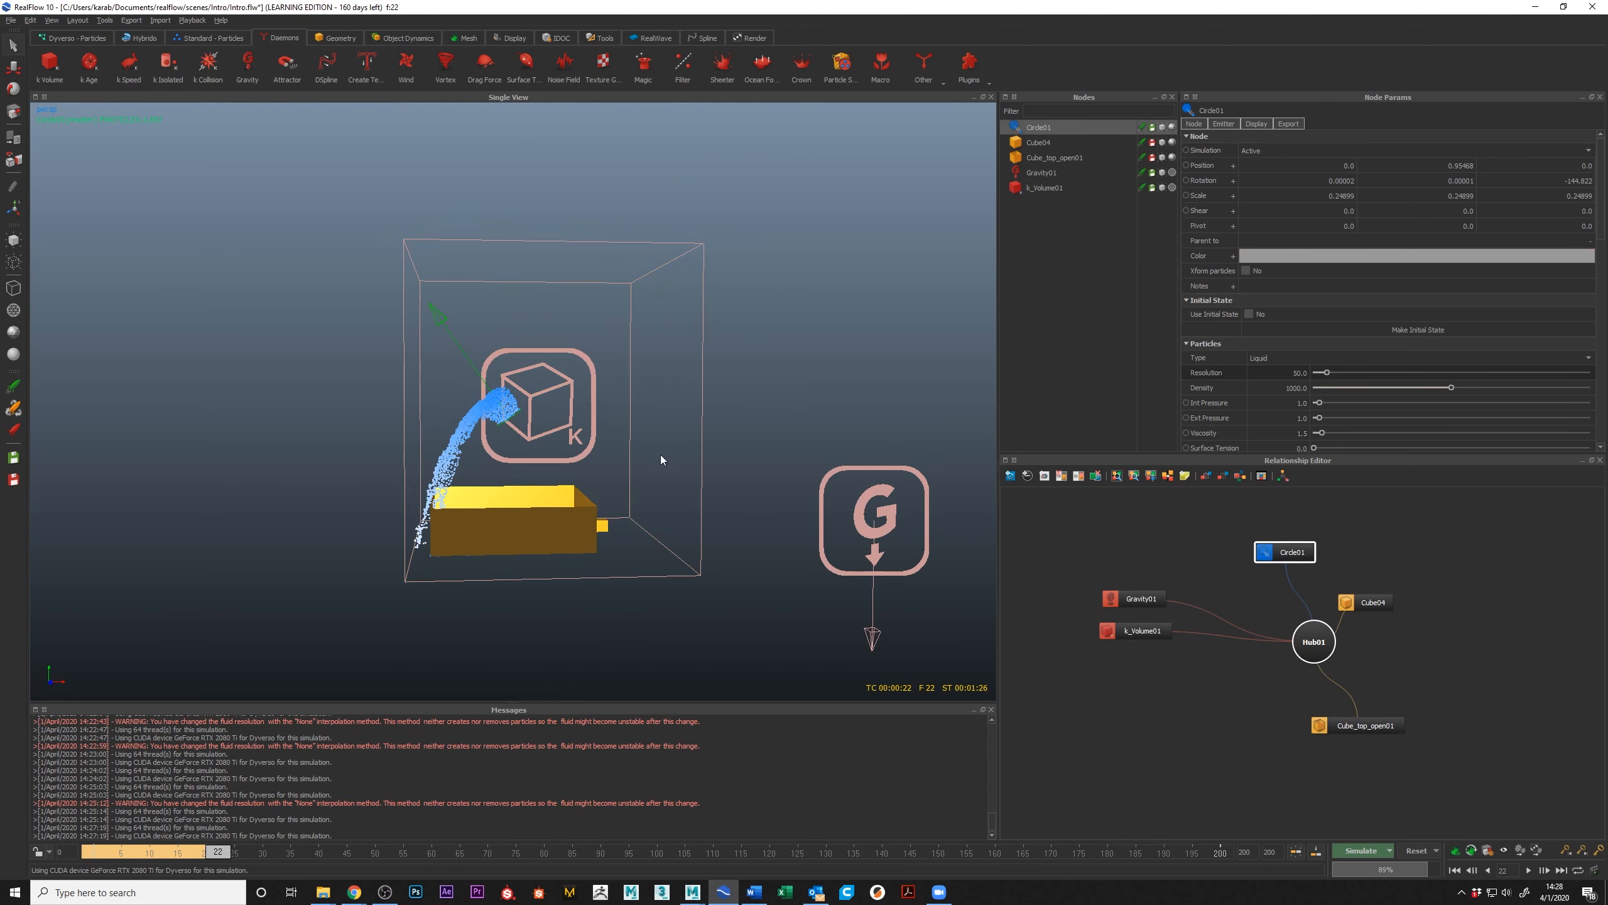
# Step: Add a Drag Force daemon and line its node up with the Gravity and k Volume nodes in the relationship graph
pyautogui.click(478, 64)
pyautogui.moveTo(1296, 585); pyautogui.dragTo(1138, 661)
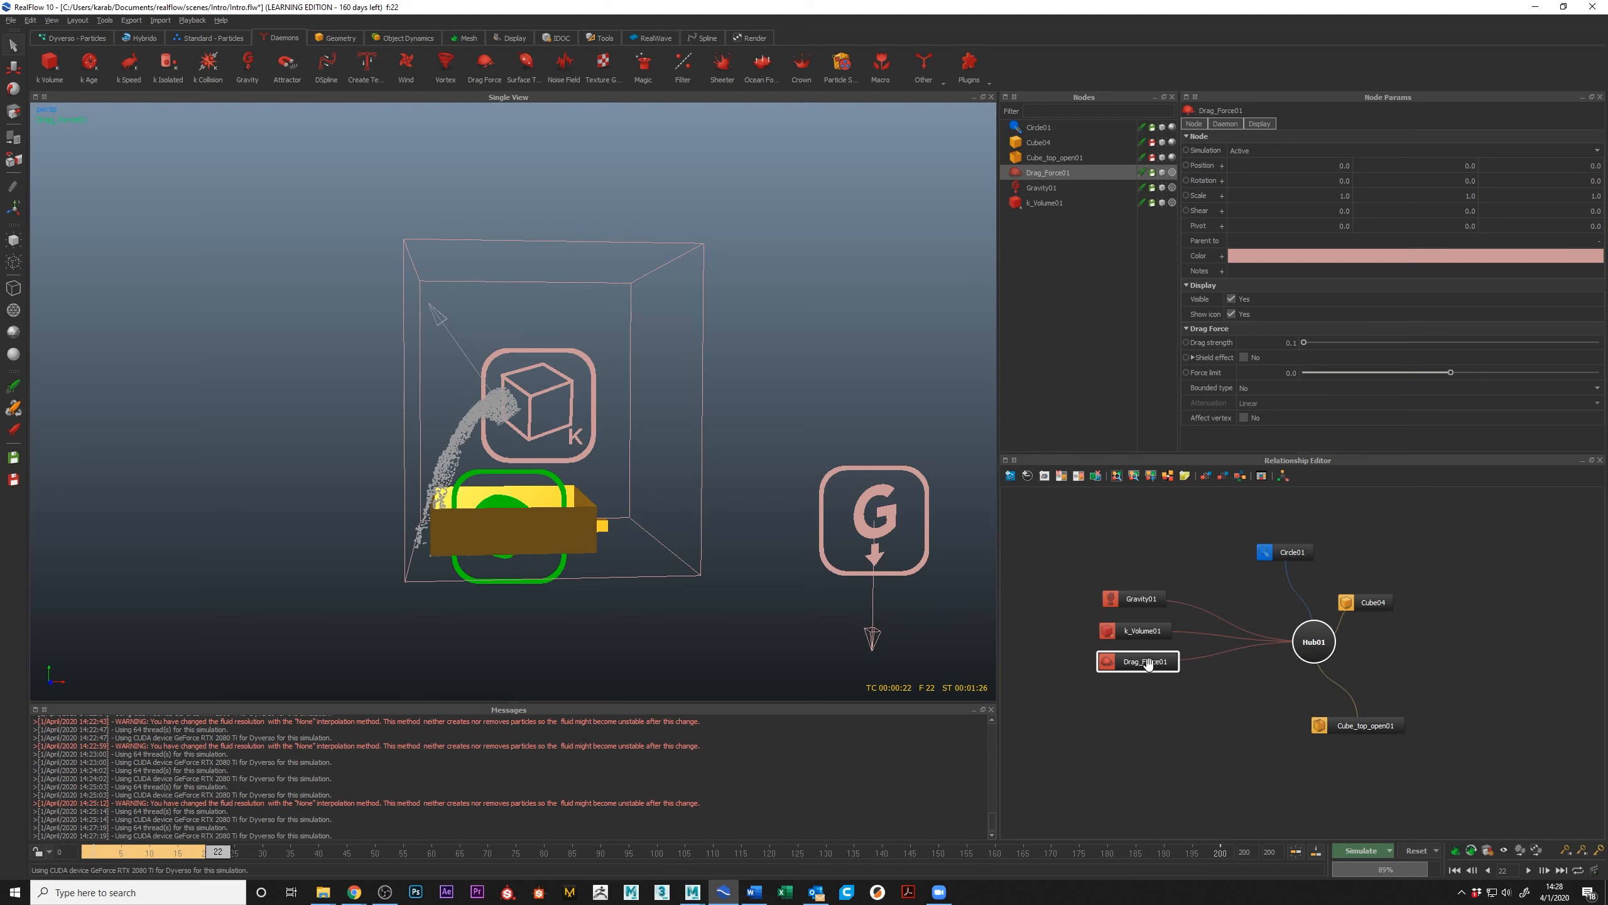
pyautogui.moveTo(1139, 666); pyautogui.dragTo(1135, 668)
pyautogui.moveTo(1137, 600)
pyautogui.mouseDown()
pyautogui.moveTo(1150, 705)
pyautogui.moveTo(1144, 582)
pyautogui.moveTo(1135, 601)
pyautogui.mouseUp()
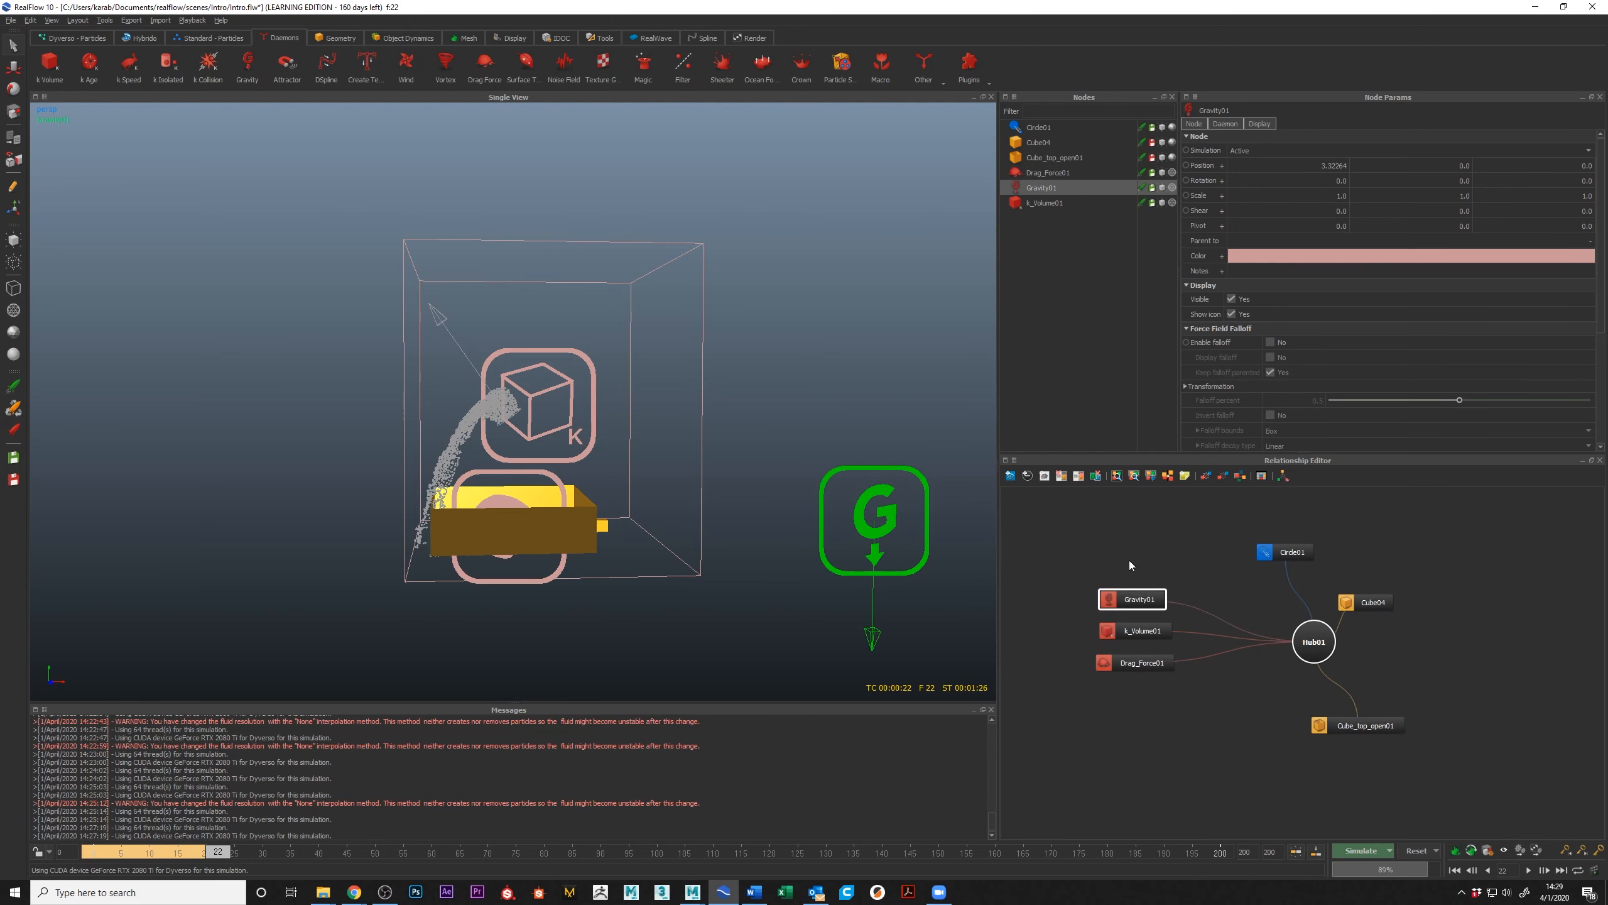
pyautogui.moveTo(1073, 550); pyautogui.dragTo(1141, 742)
# Step: Enable the Gravity daemon's falloff with its display on, inspect the falloff bounds, and disable the falloff again
pyautogui.click(1137, 599)
pyautogui.click(1271, 341)
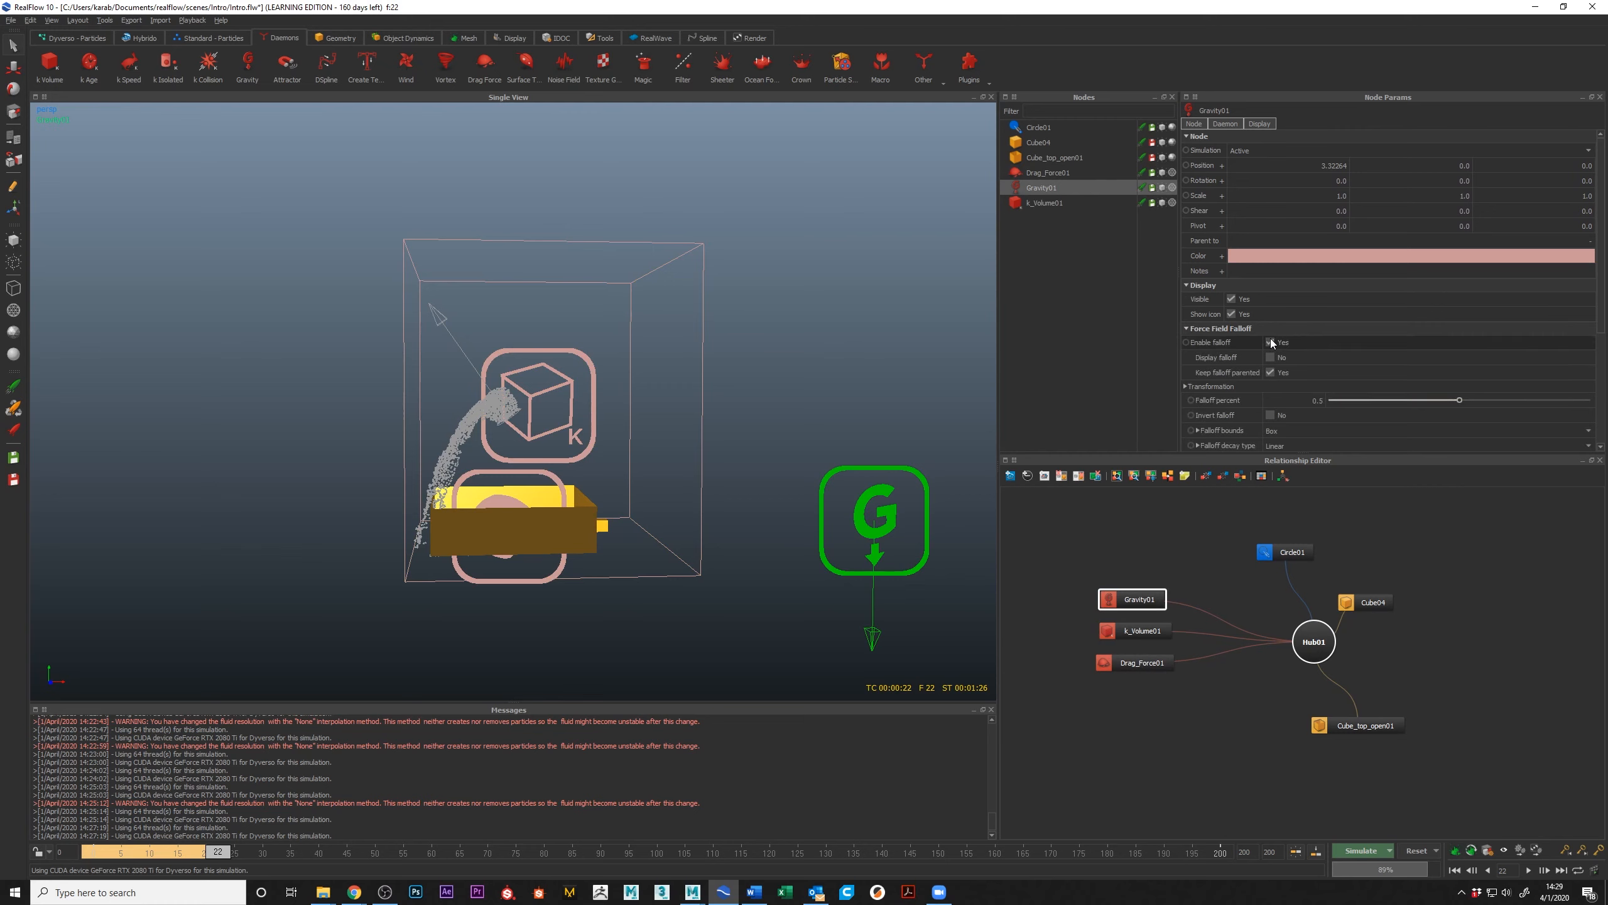
pyautogui.click(1268, 359)
pyautogui.keyDown('alt'); pyautogui.moveTo(777, 487); pyautogui.dragTo(671, 452, button='middle'); pyautogui.keyUp('alt')
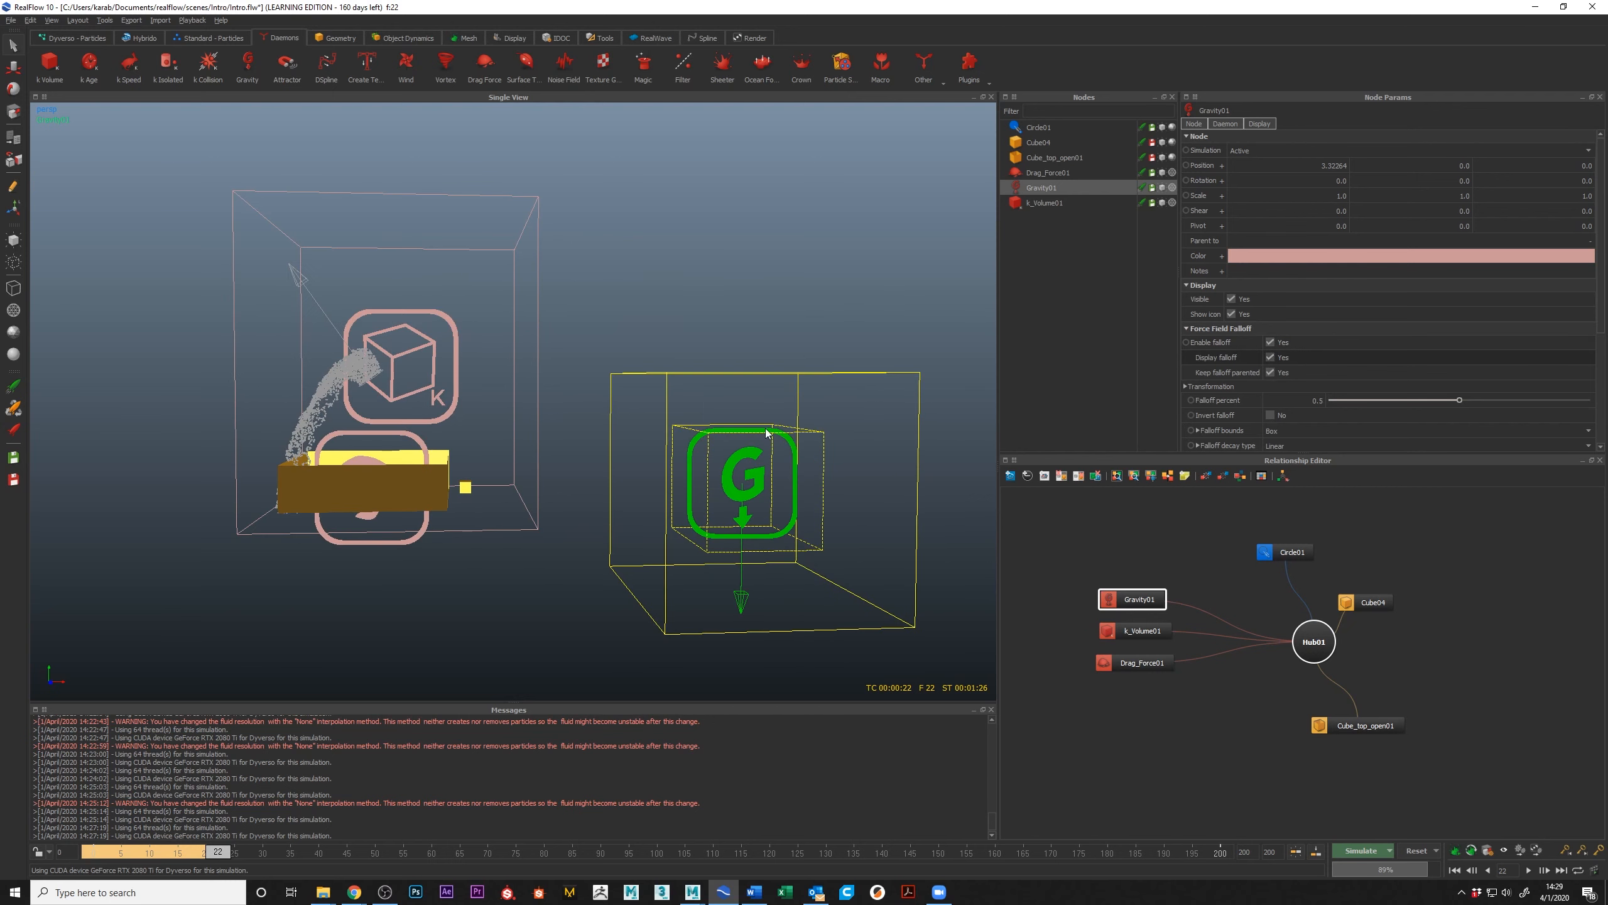
pyautogui.click(1270, 345)
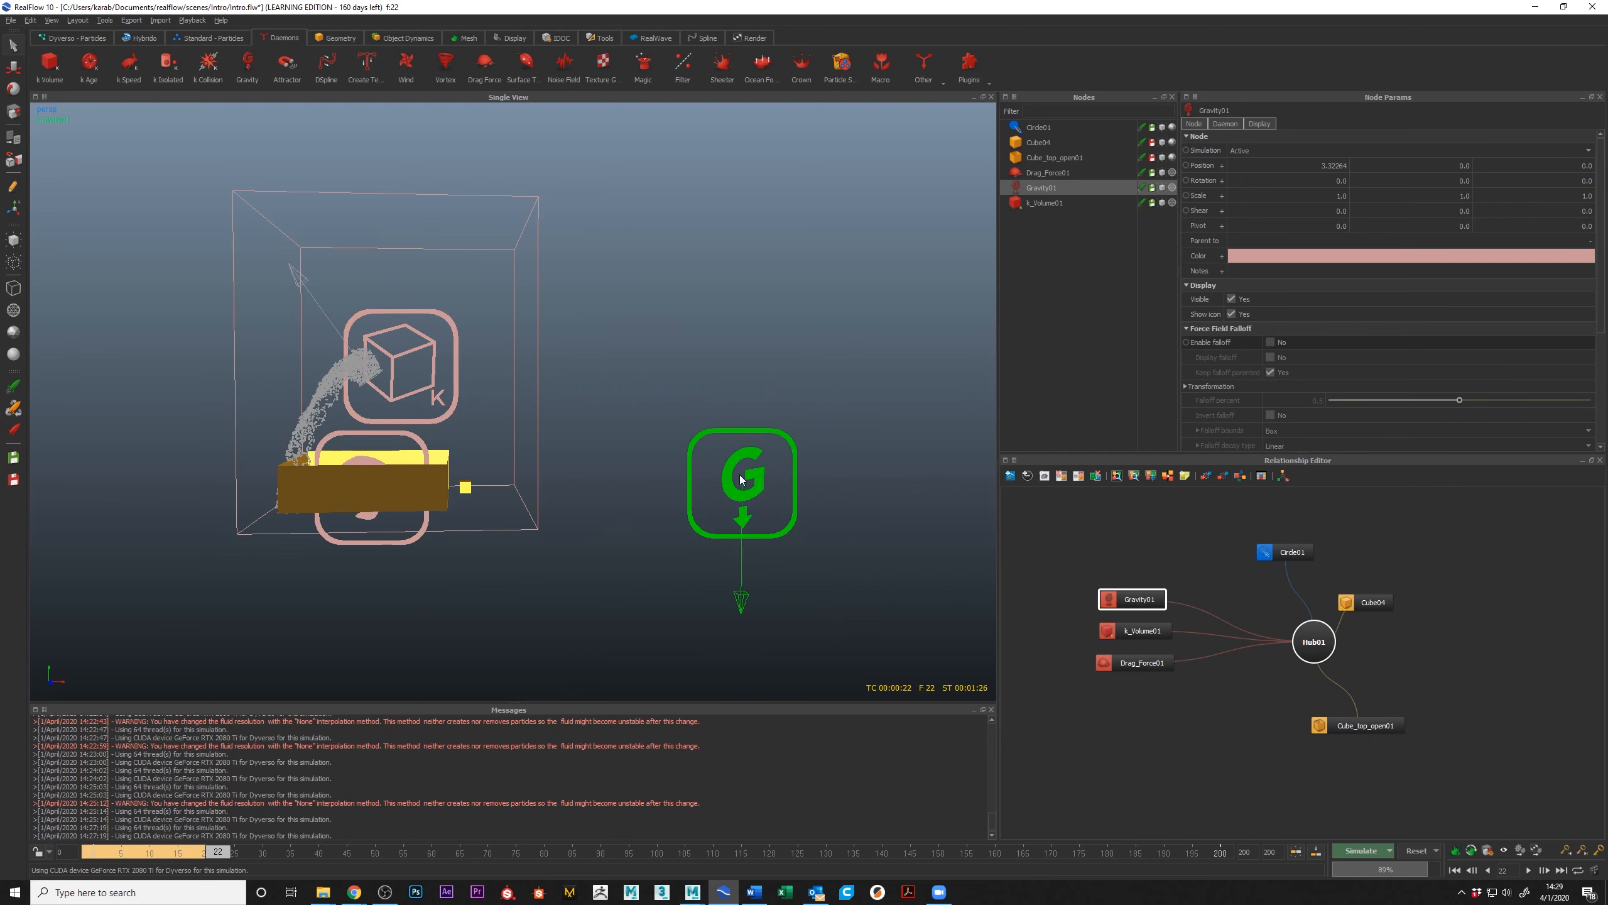
# Step: Reset the simulation data to frame 0 with the circle emitter selected and its Circle parameters in view
pyautogui.keyDown('alt'); pyautogui.moveTo(740, 479); pyautogui.dragTo(969, 579, button='middle'); pyautogui.keyUp('alt')
pyautogui.scroll(3, 656, 481)
pyautogui.keyDown('alt'); pyautogui.moveTo(656, 482); pyautogui.dragTo(626, 435, button='middle'); pyautogui.keyUp('alt')
pyautogui.click(528, 498)
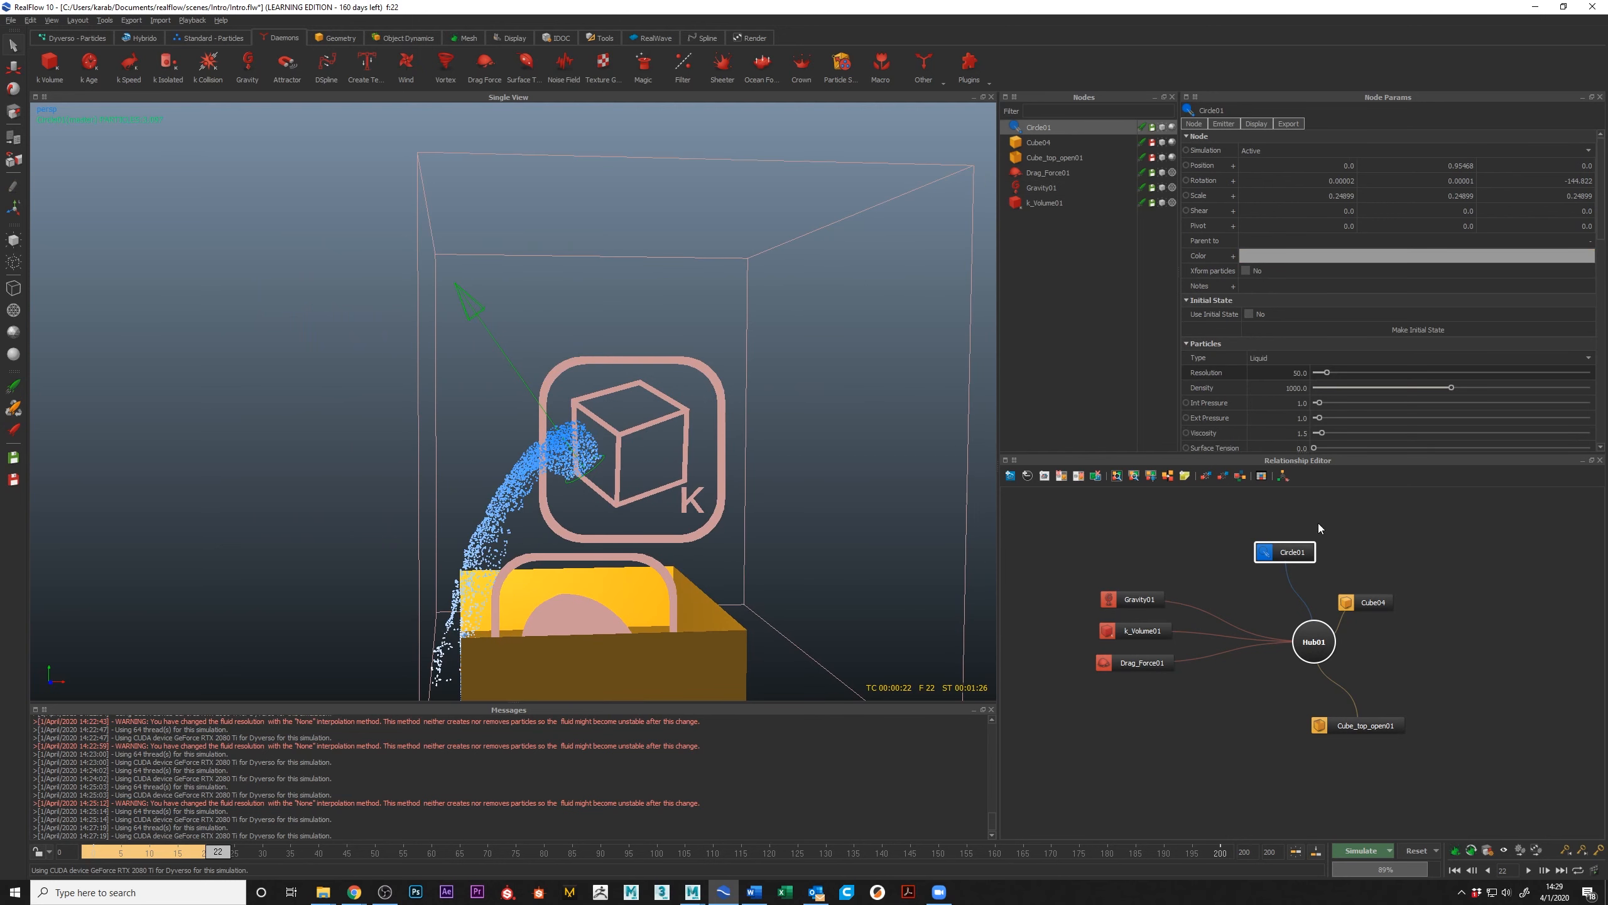
pyautogui.scroll(-6, 1360, 317)
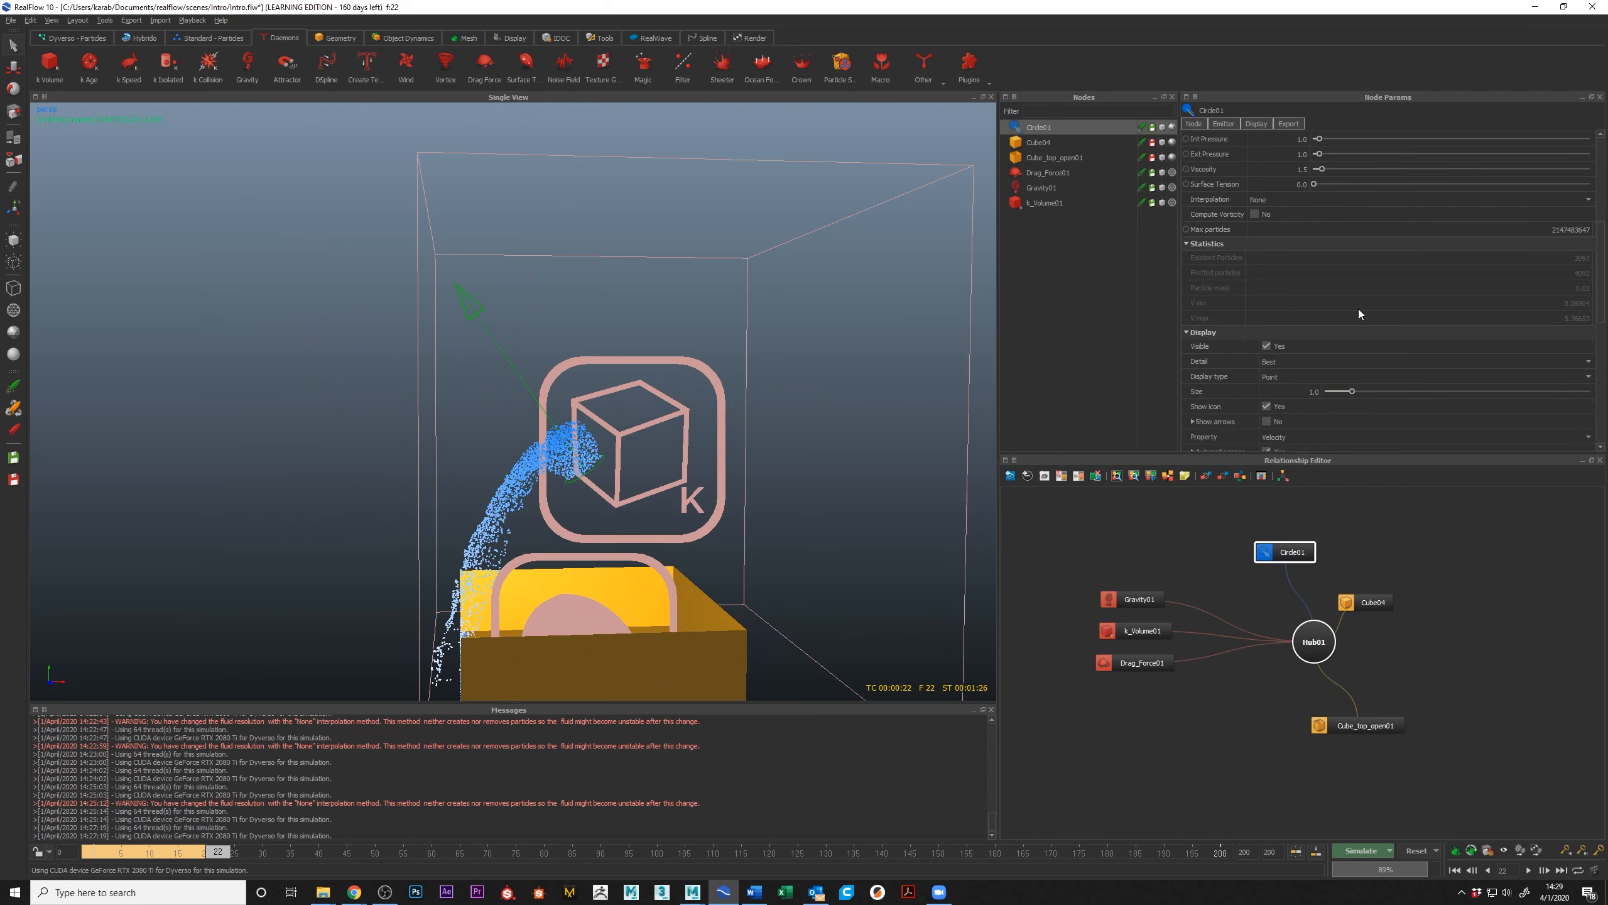
pyautogui.scroll(-2, 1363, 307)
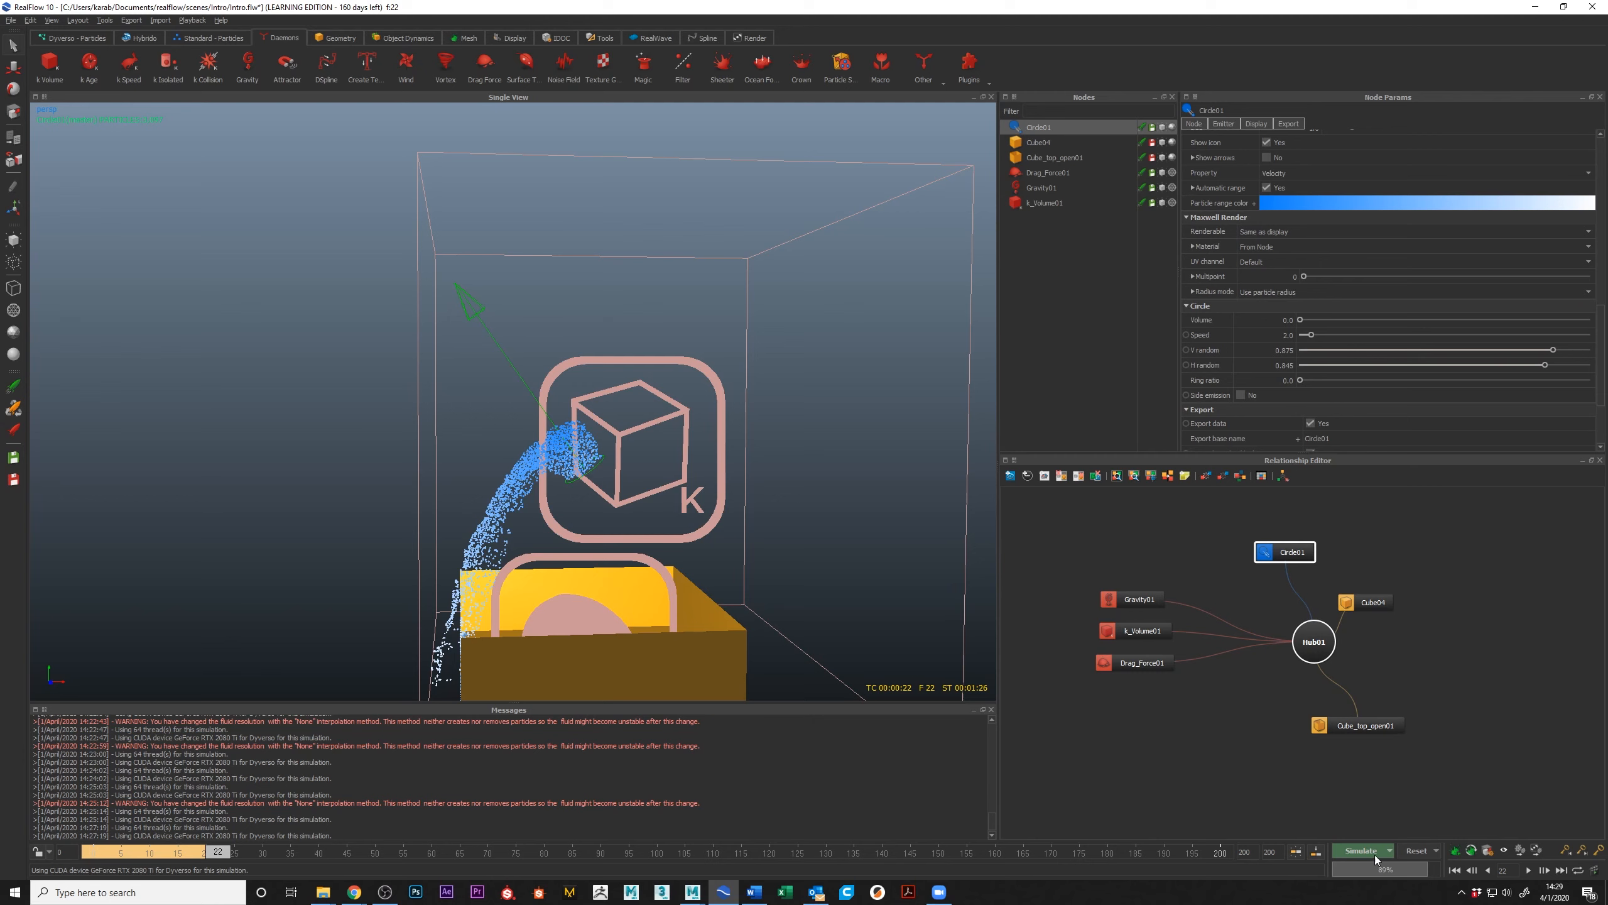
pyautogui.click(778, 448)
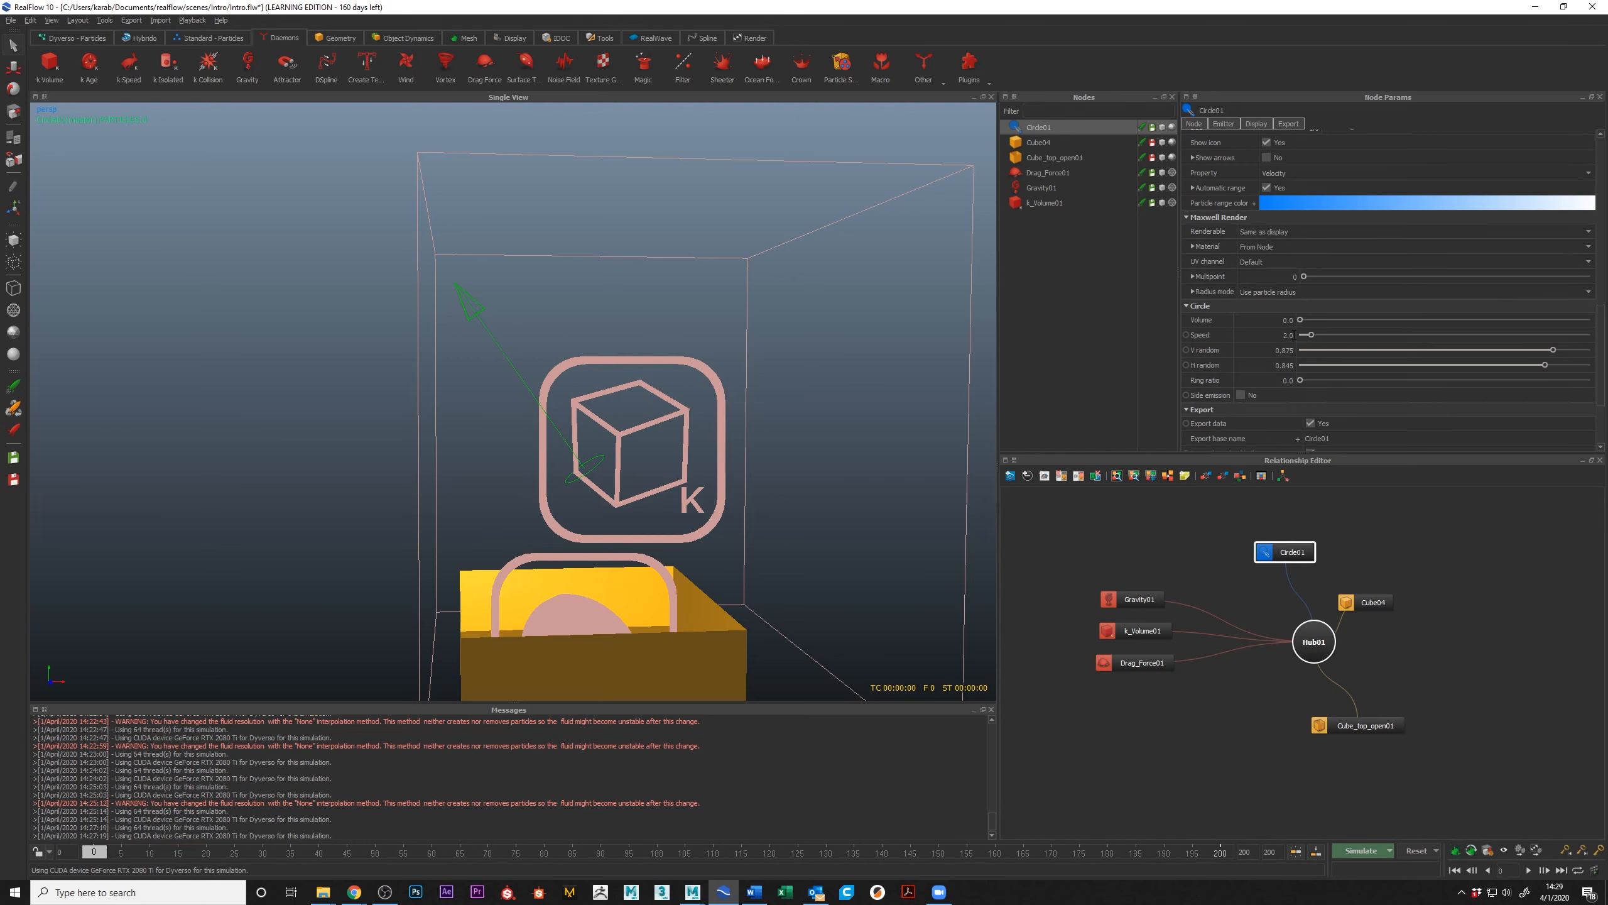
# Step: Set the circle emitter's Speed to 10 and simulate to frame 4
pyautogui.click(1285, 335)
pyautogui.write('10')
pyautogui.press('Return')
pyautogui.click(1363, 850)
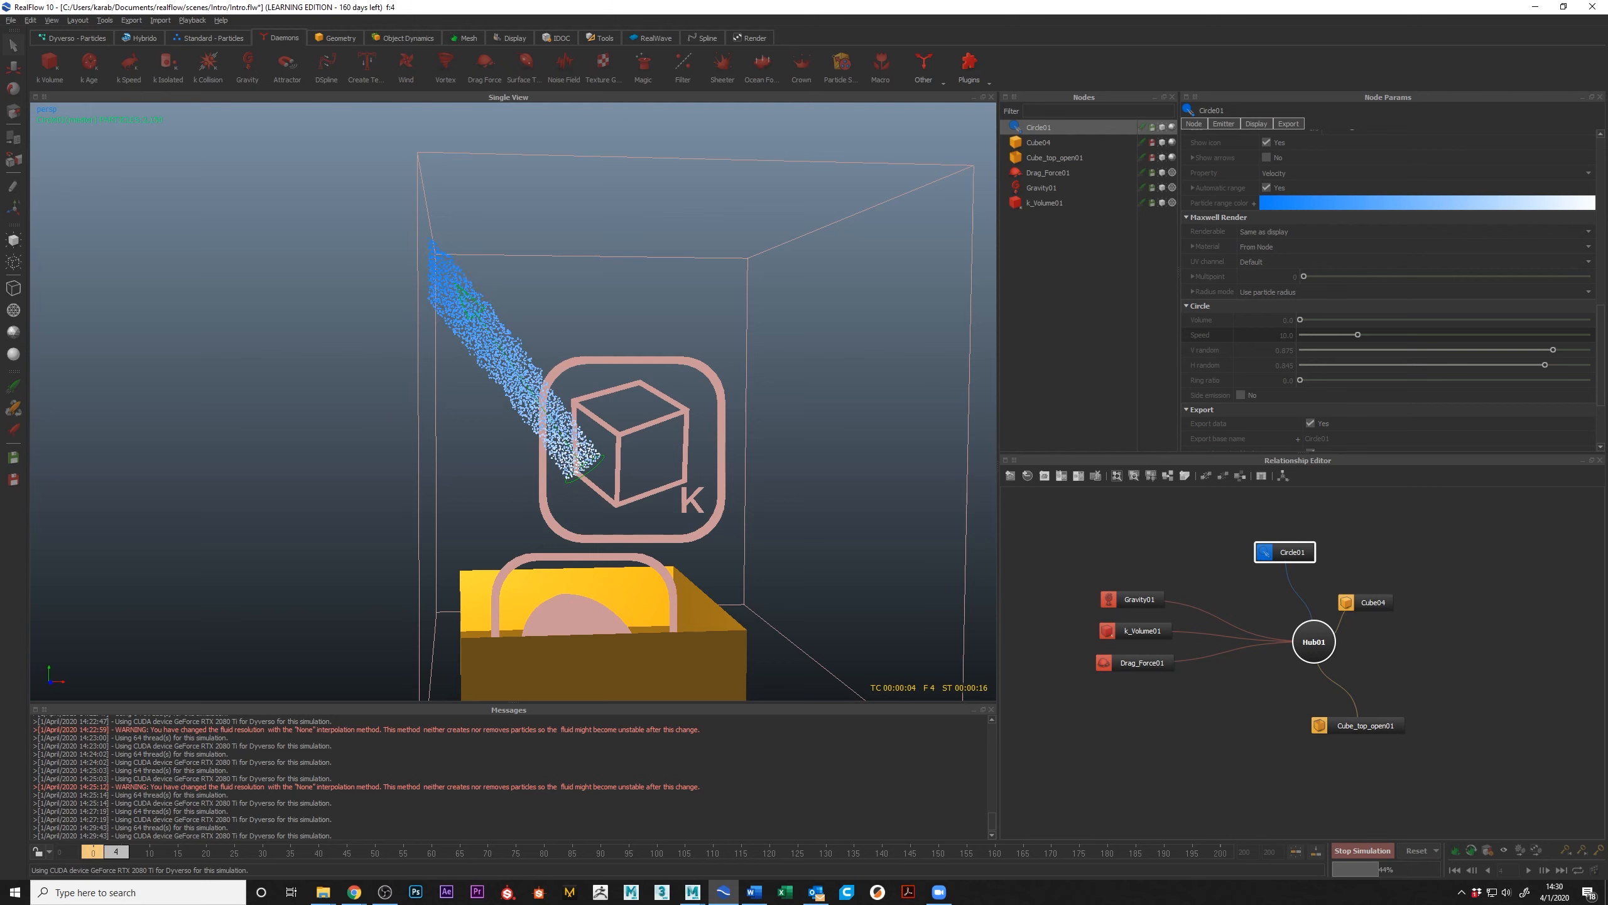
pyautogui.click(1360, 848)
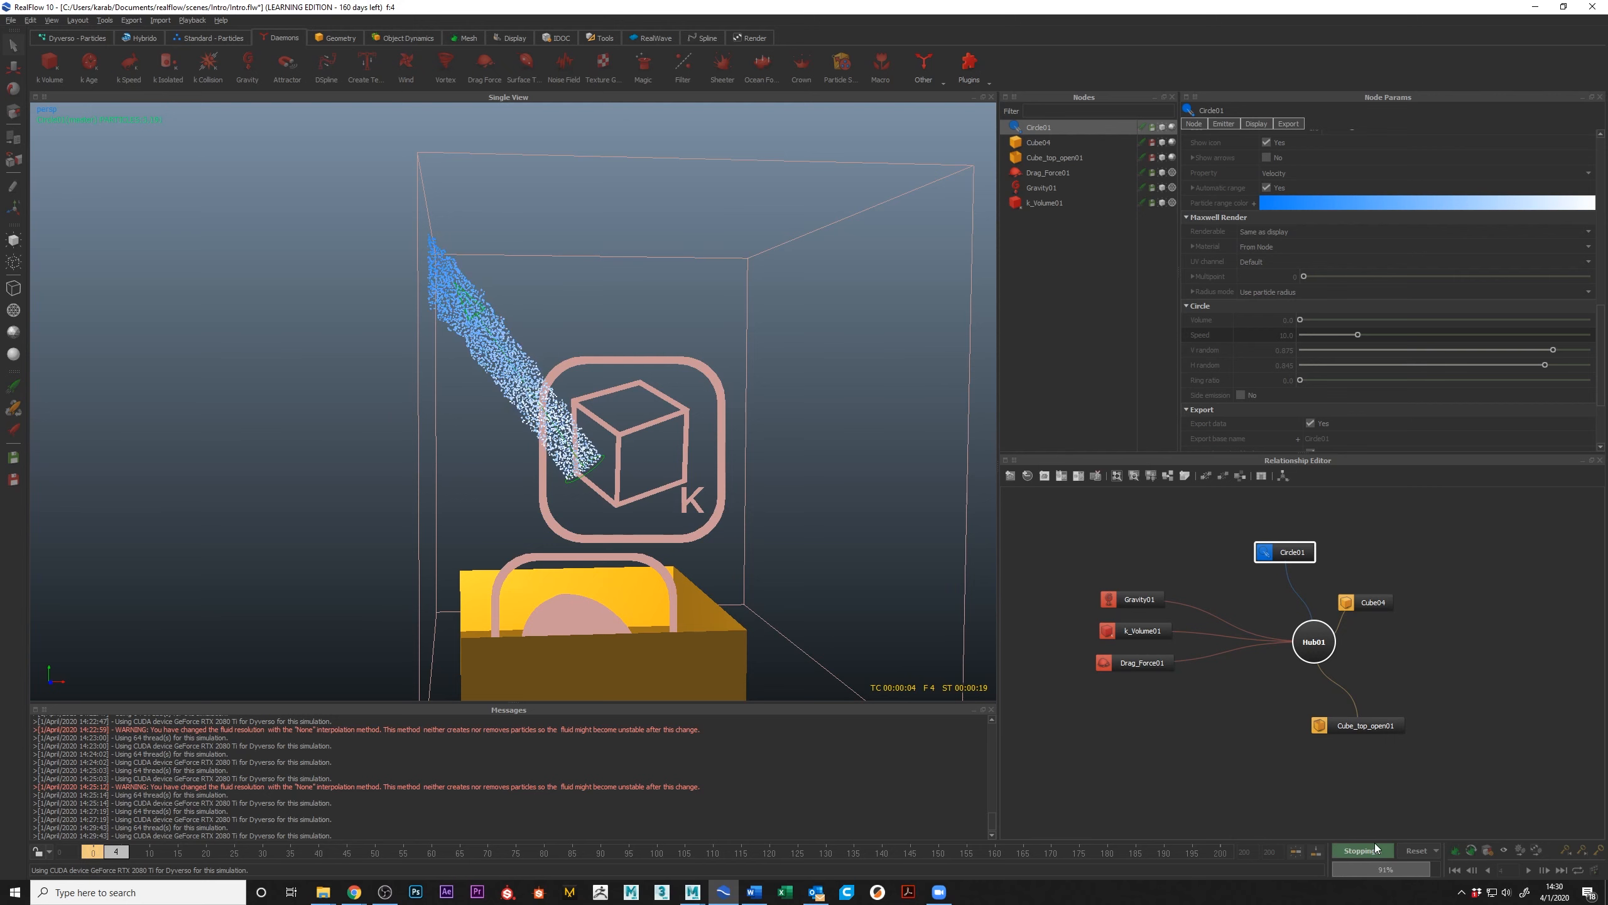
# Step: Delete the link between the k Volume daemon and Hub01 in the relationship graph
pyautogui.scroll(-3, 623, 351)
pyautogui.scroll(-3, 623, 352)
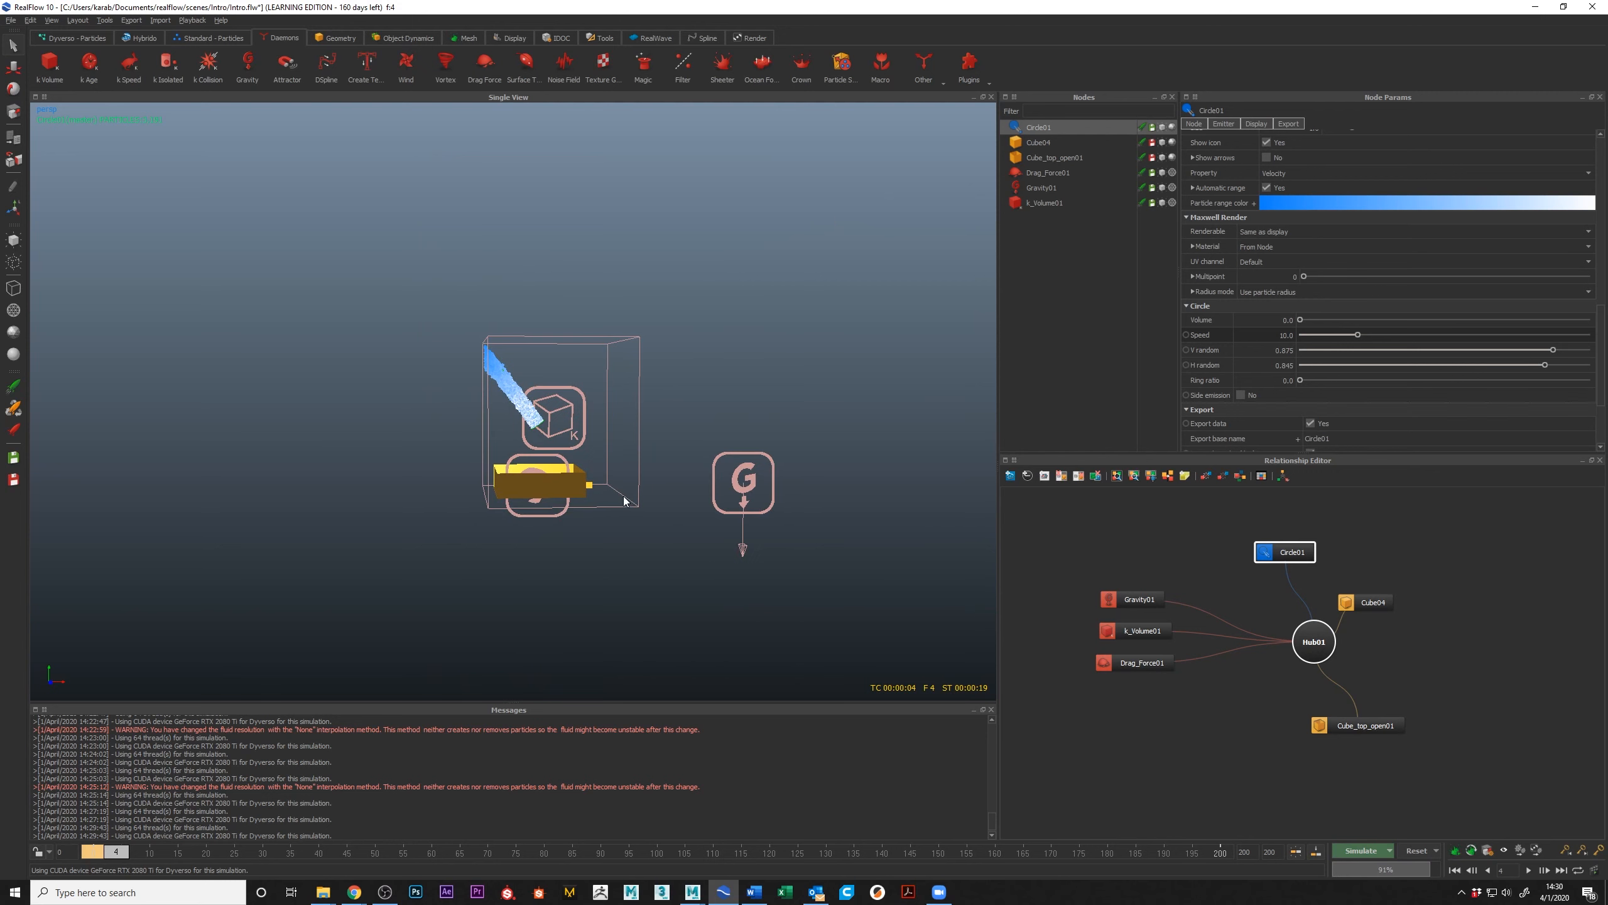
pyautogui.click(640, 475)
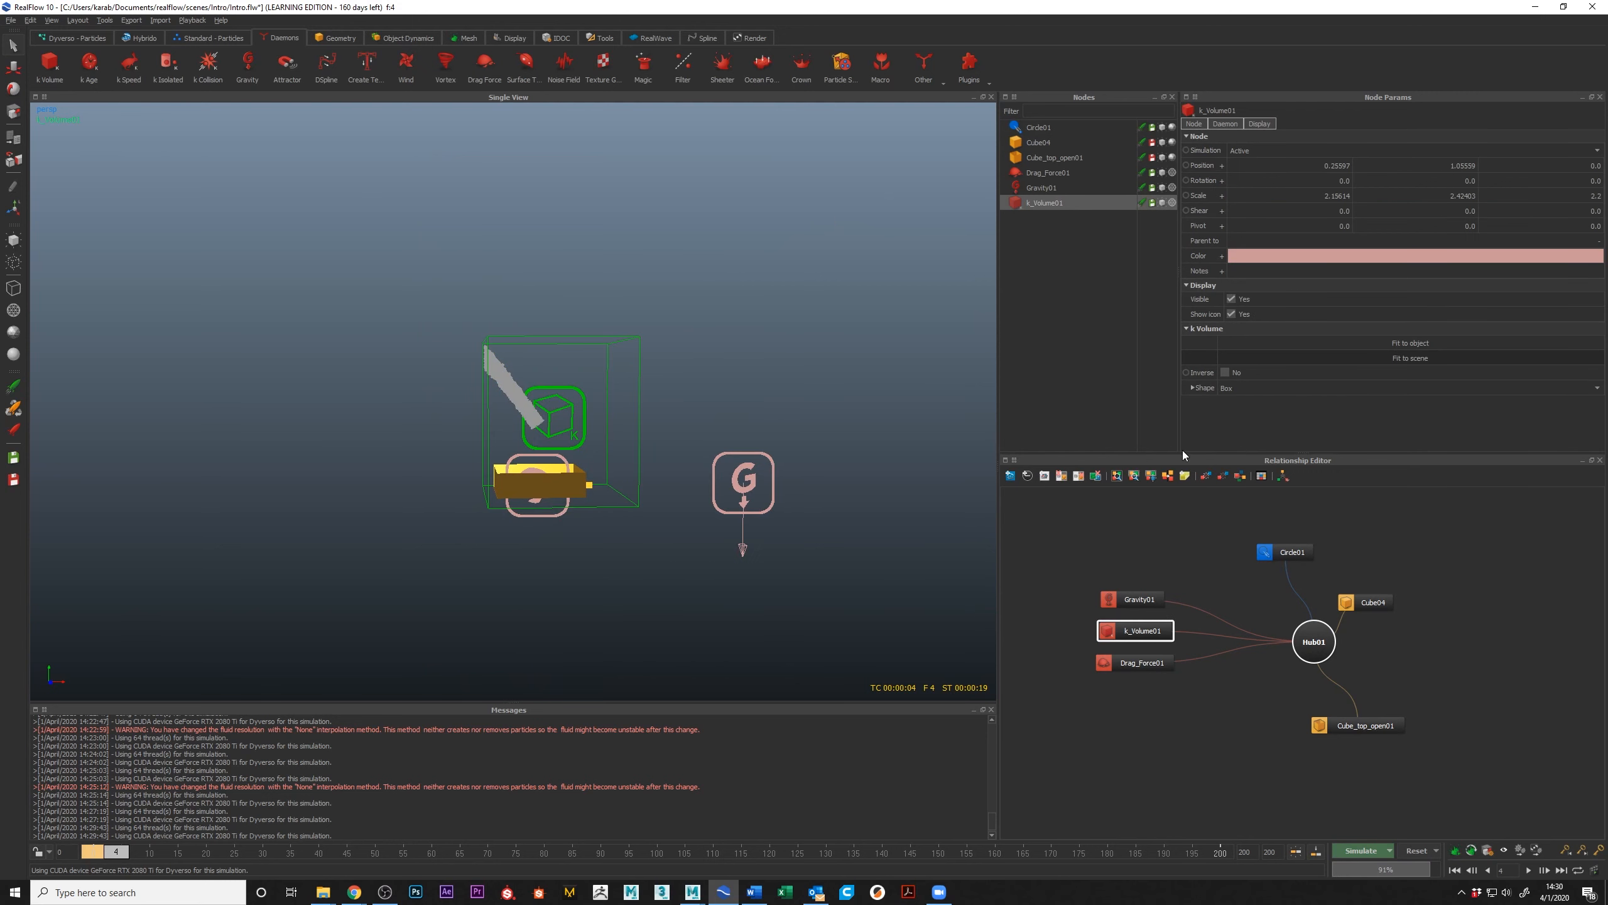
pyautogui.click(1195, 651)
pyautogui.press('Delete')
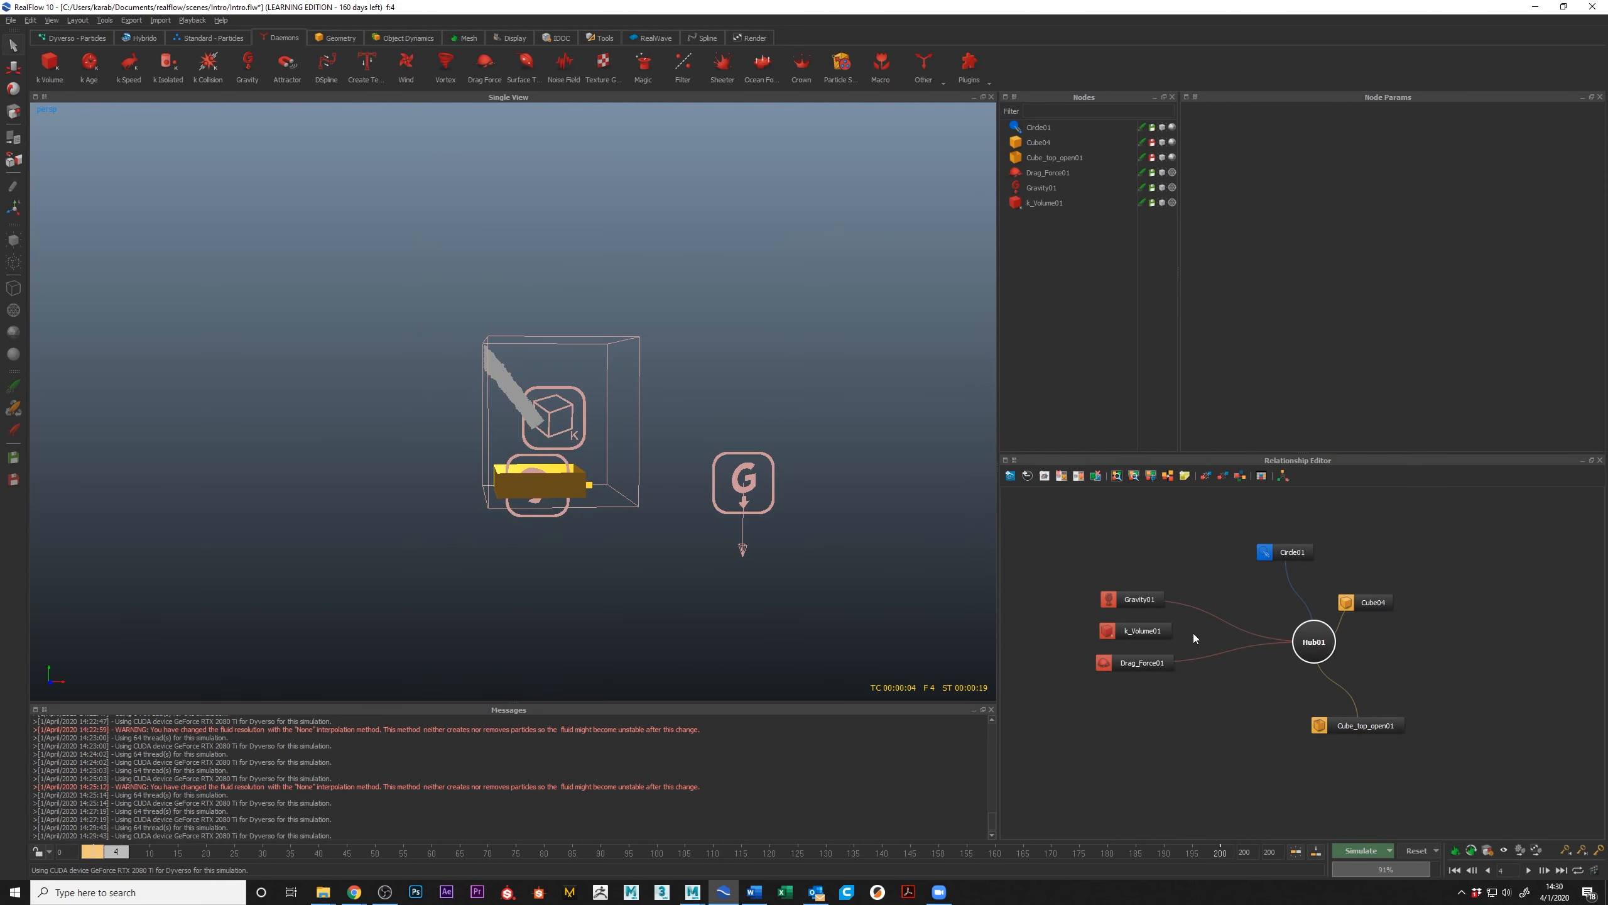
# Step: Reset the scene and simulate the faster emitter without the k Volume link to frame 12, with the emitter selected
pyautogui.click(1406, 850)
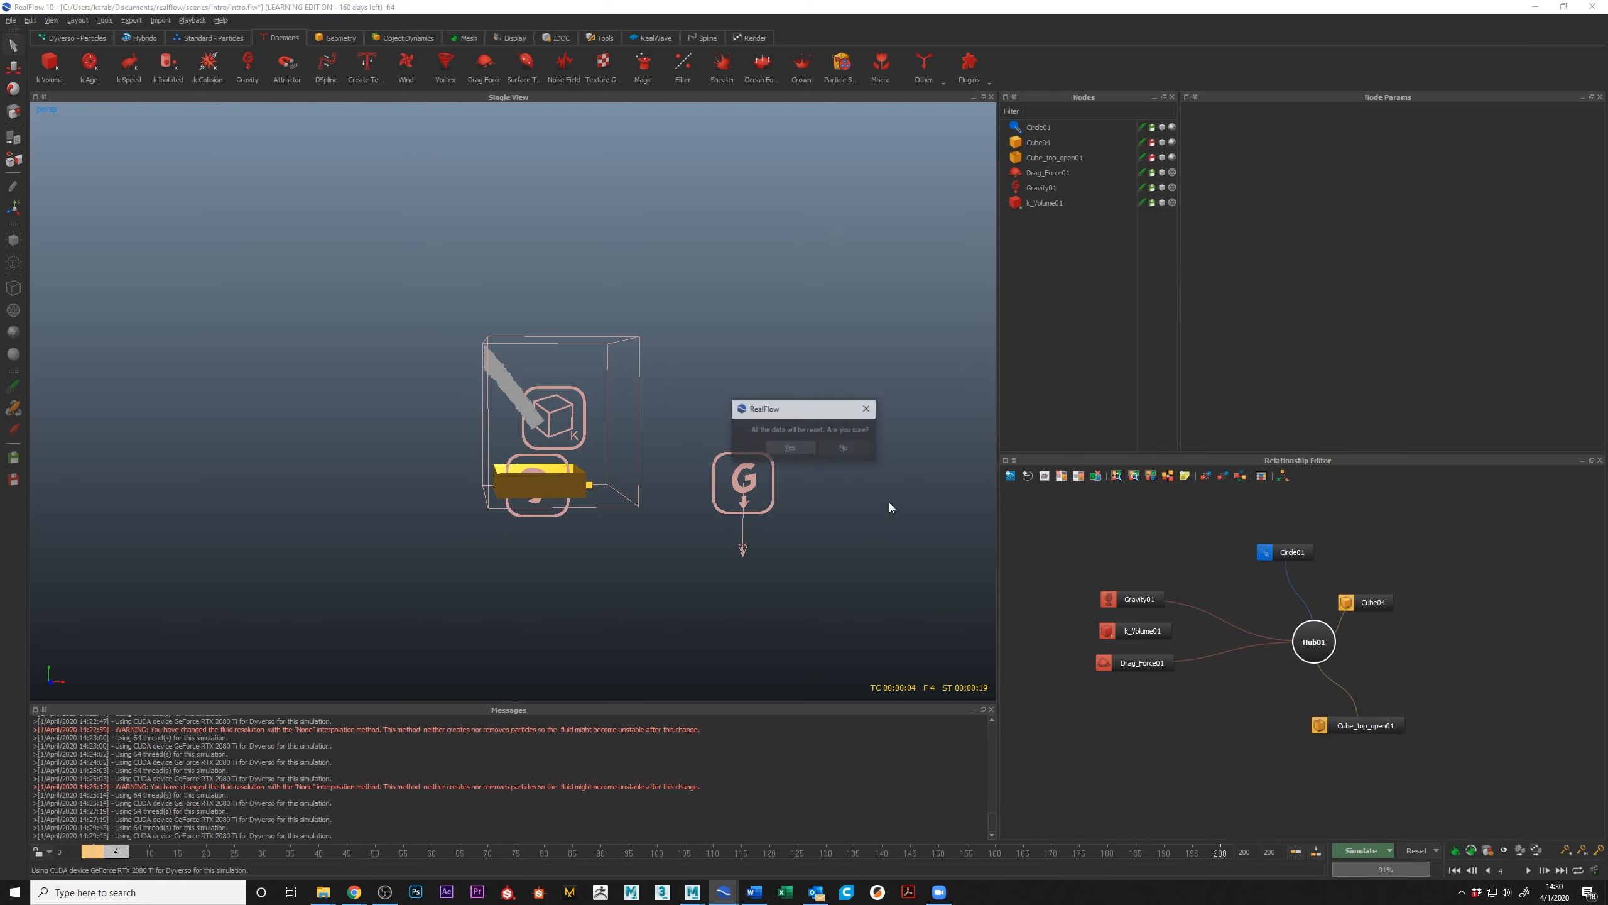
pyautogui.click(779, 443)
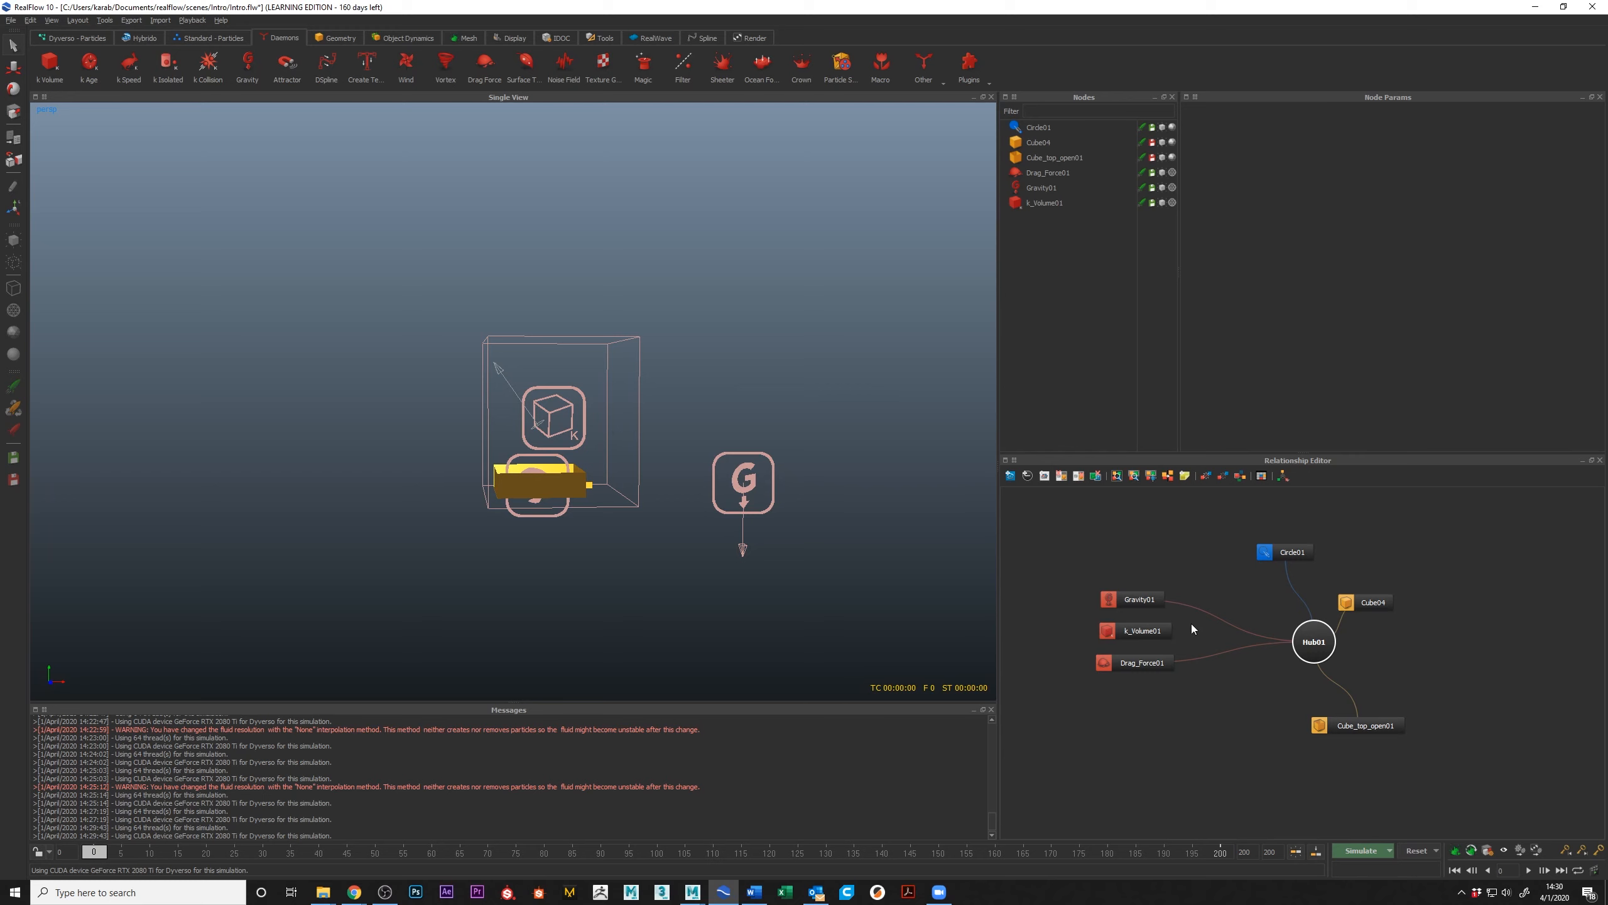
pyautogui.click(1363, 851)
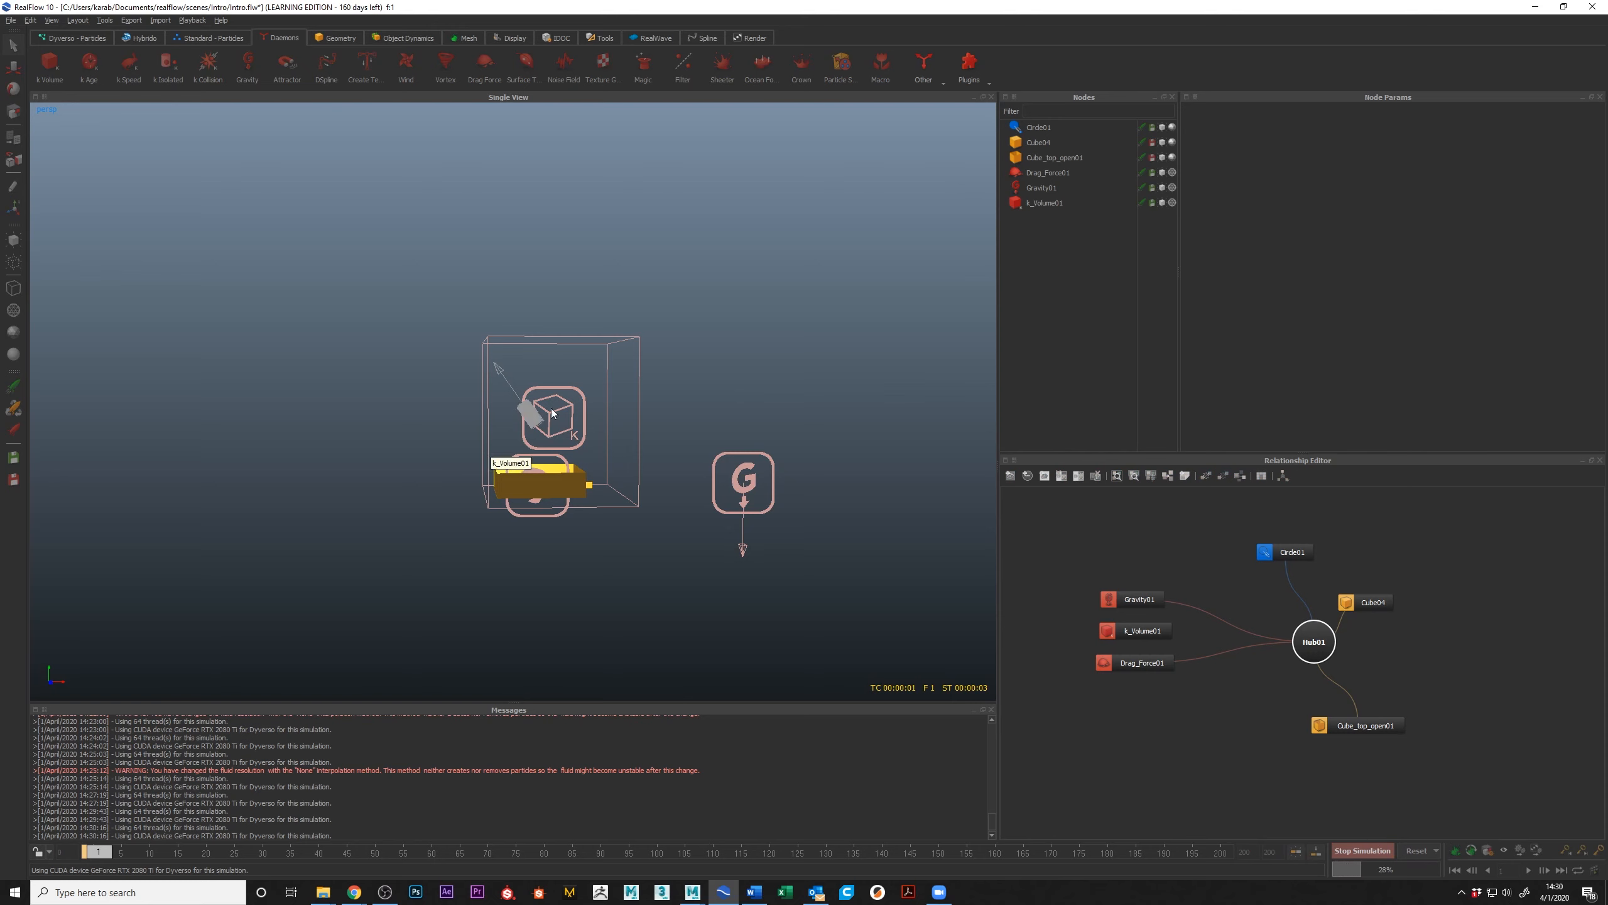
pyautogui.click(1285, 552)
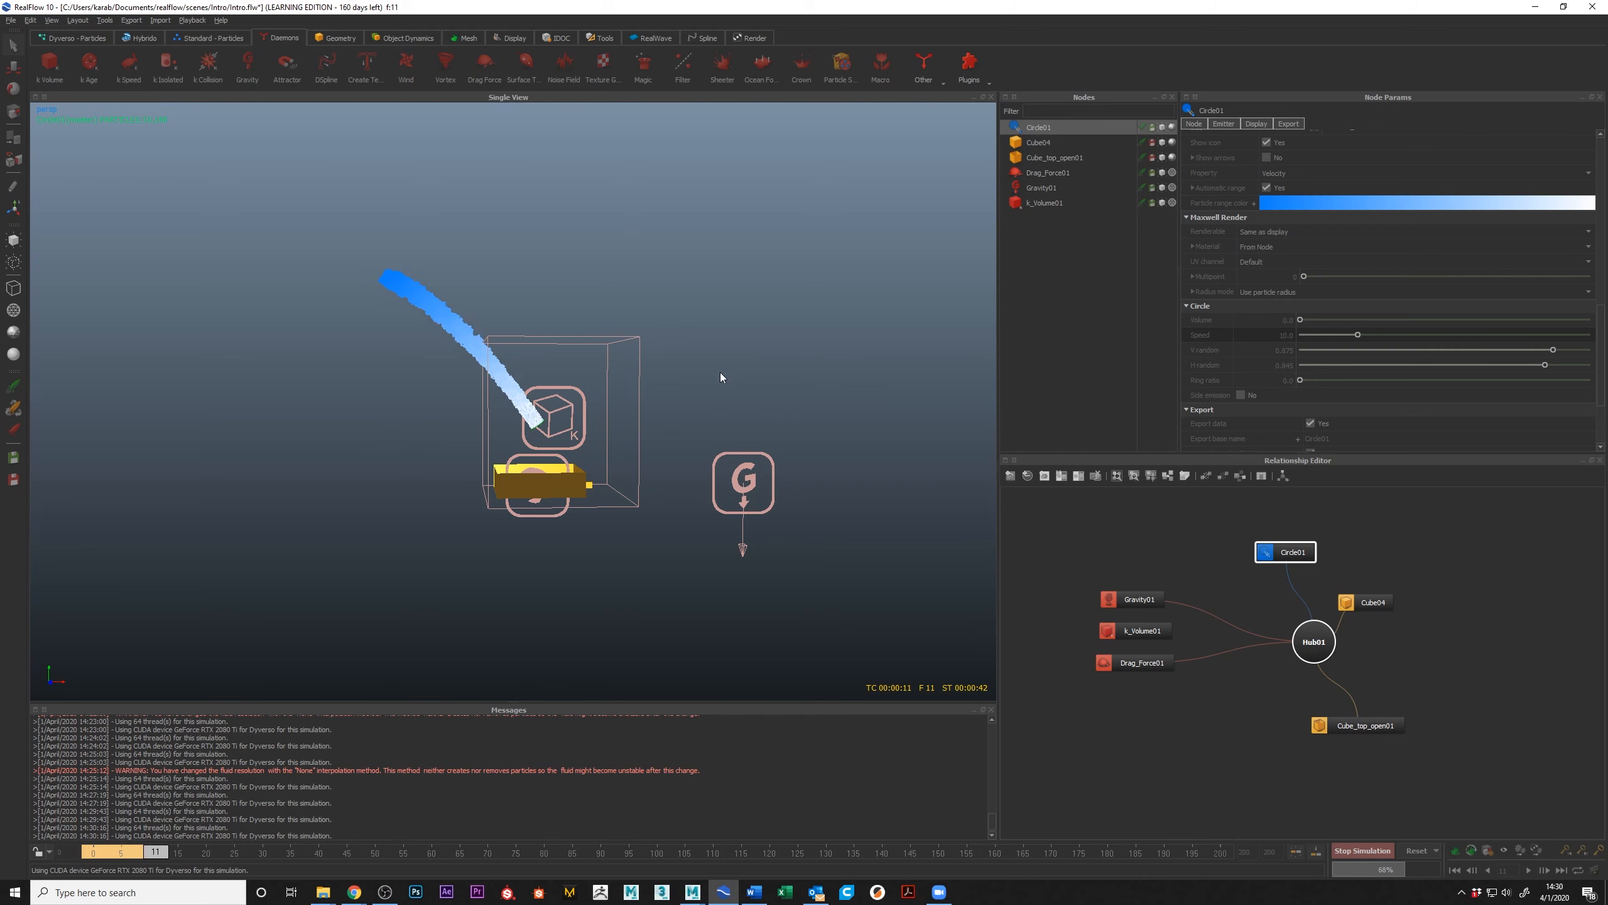
pyautogui.scroll(5, 592, 348)
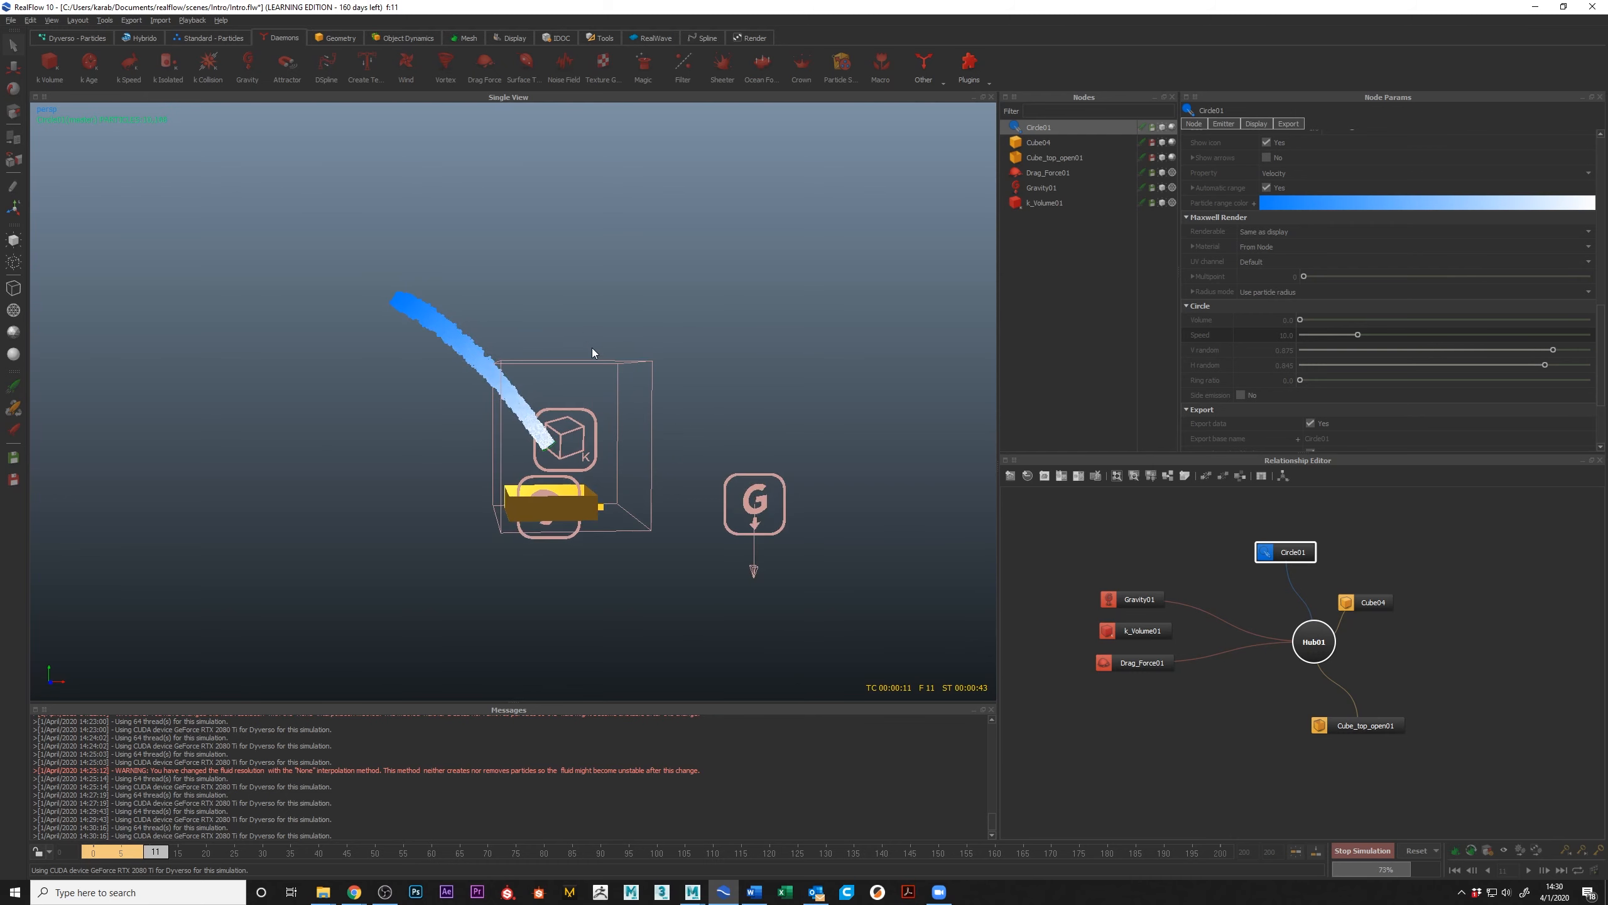
pyautogui.click(1361, 851)
# Step: Reset the simulation, bring the cached frames back into the timeline, and scrub through the first frames
pyautogui.click(1417, 851)
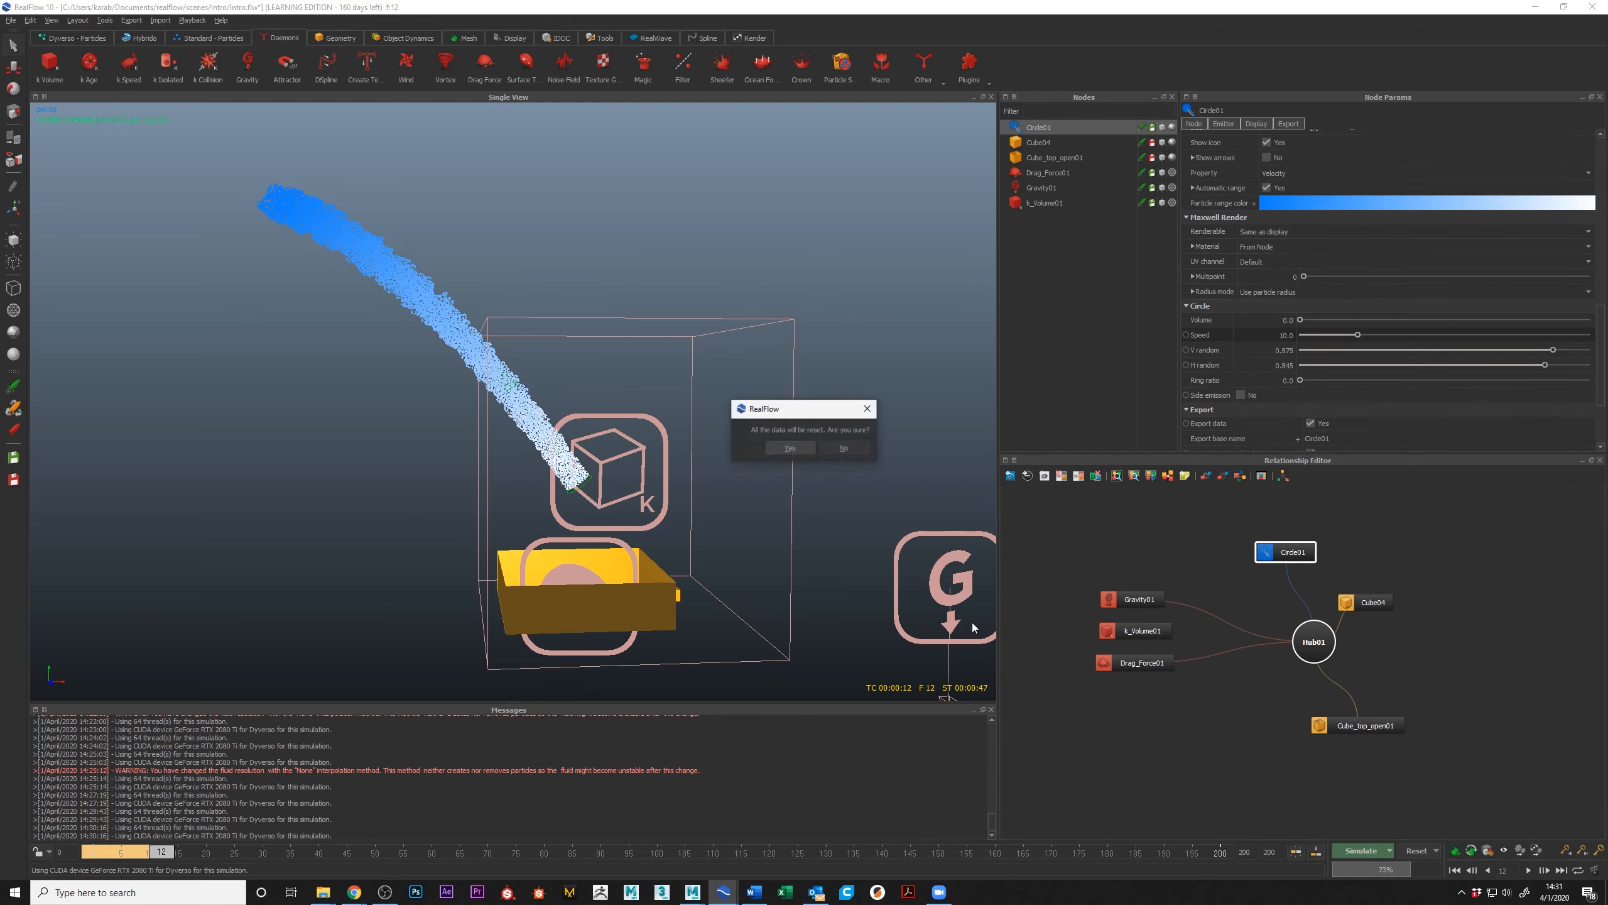
pyautogui.click(792, 447)
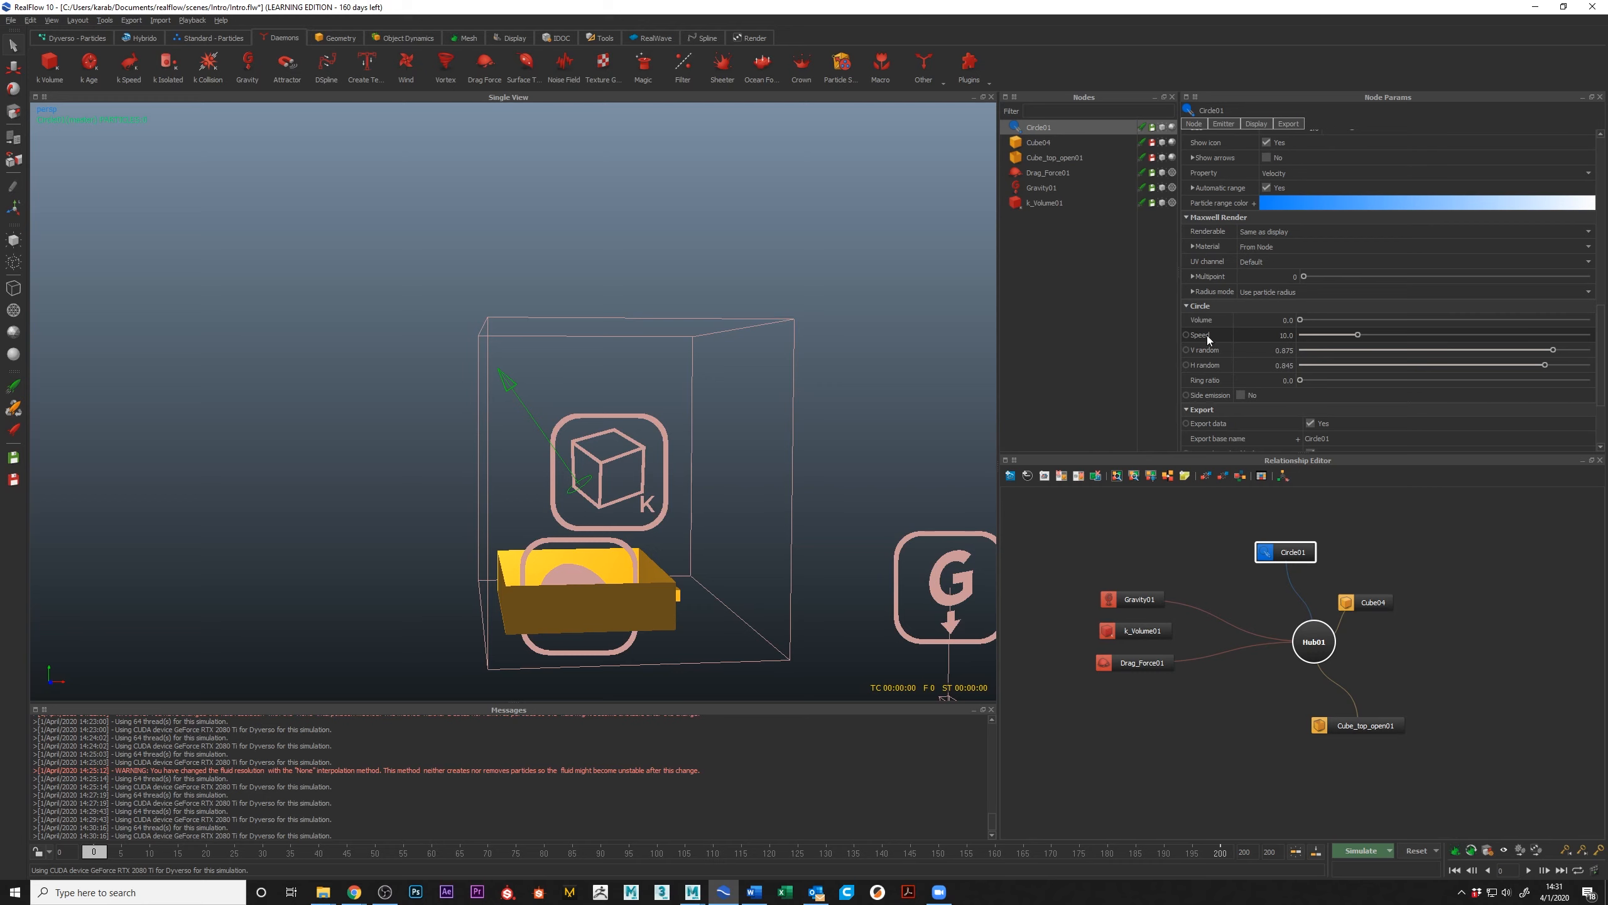
pyautogui.keyDown('alt'); pyautogui.moveTo(588, 589); pyautogui.dragTo(548, 498, button='middle'); pyautogui.keyUp('alt')
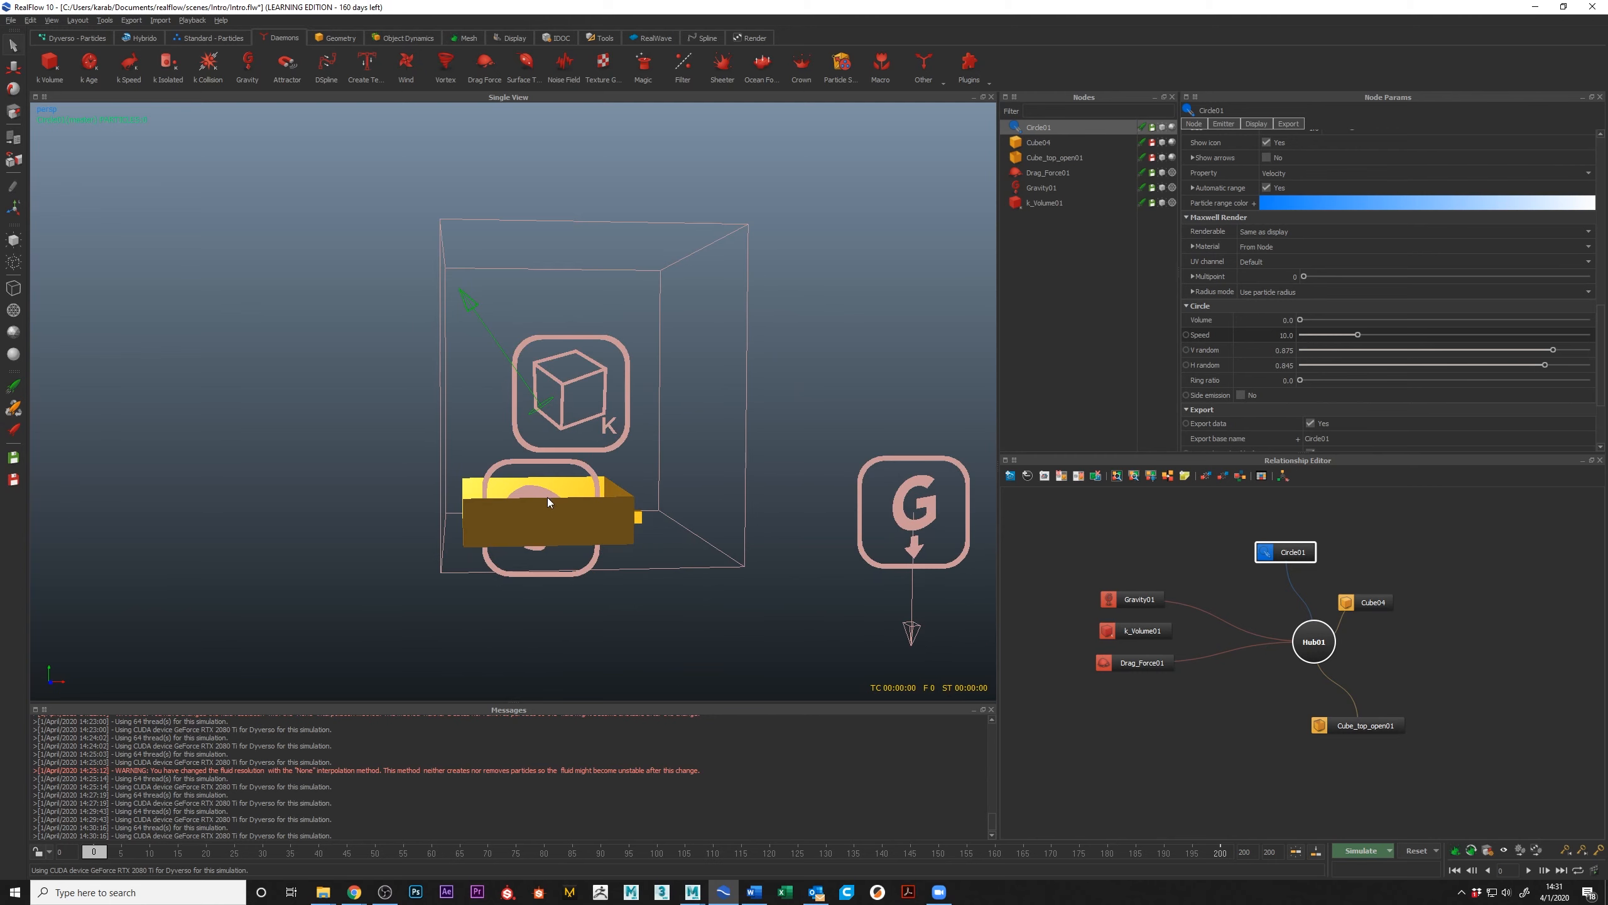
pyautogui.click(1295, 853)
pyautogui.moveTo(91, 853)
pyautogui.mouseDown()
pyautogui.moveTo(106, 853)
pyautogui.moveTo(90, 856)
pyautogui.mouseUp()
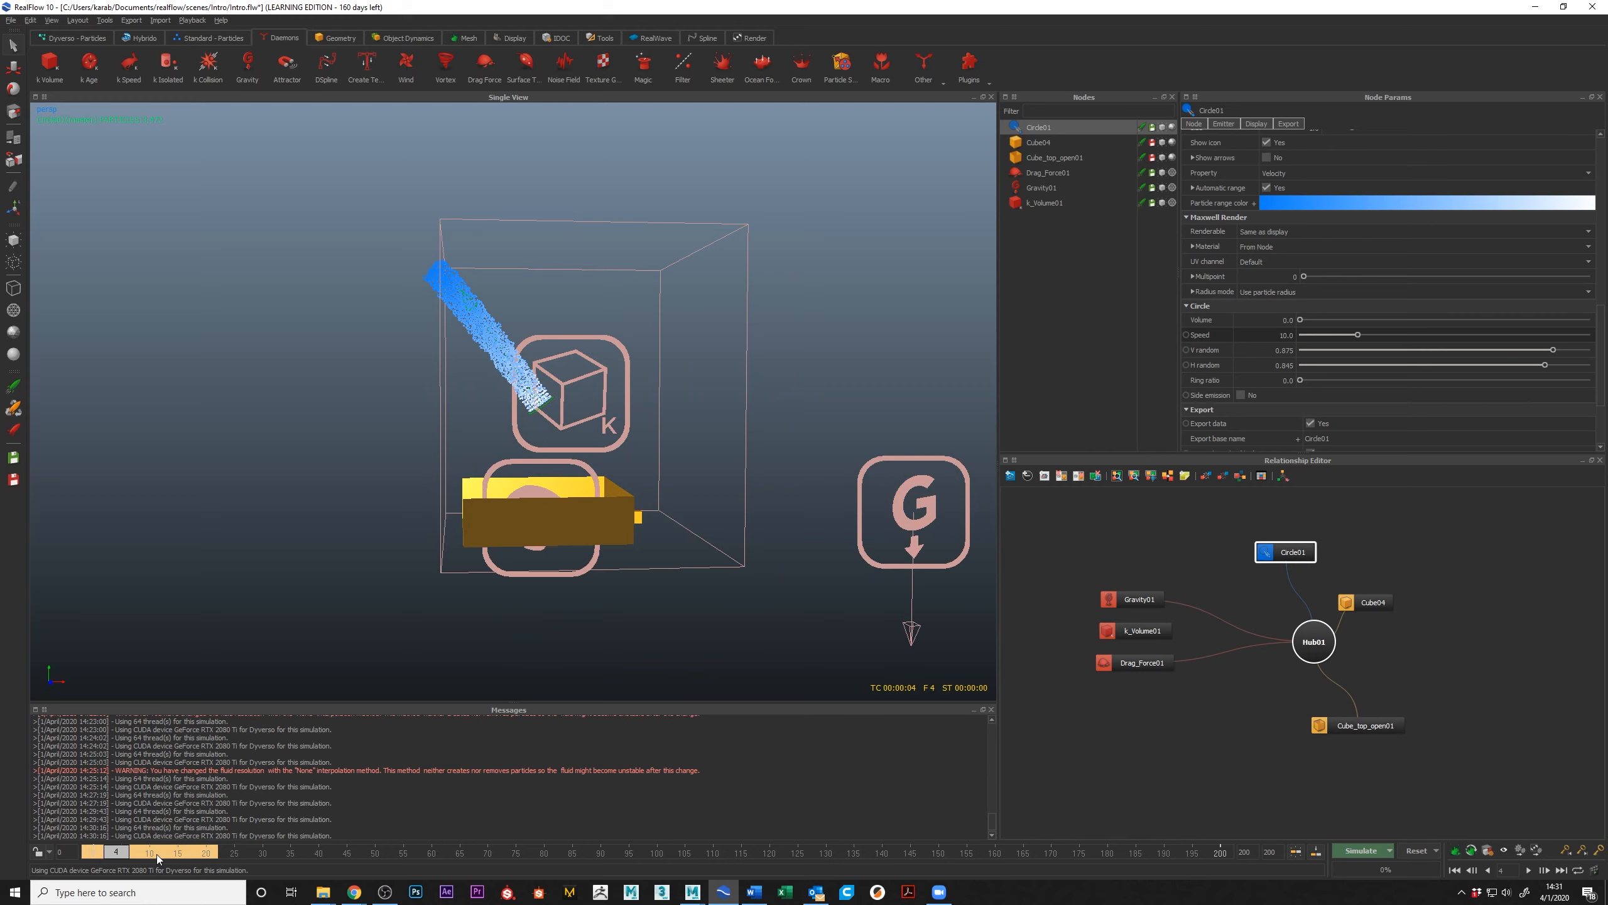
pyautogui.moveTo(105, 854)
pyautogui.mouseDown()
pyautogui.moveTo(166, 856)
pyautogui.moveTo(88, 849)
pyautogui.mouseUp()
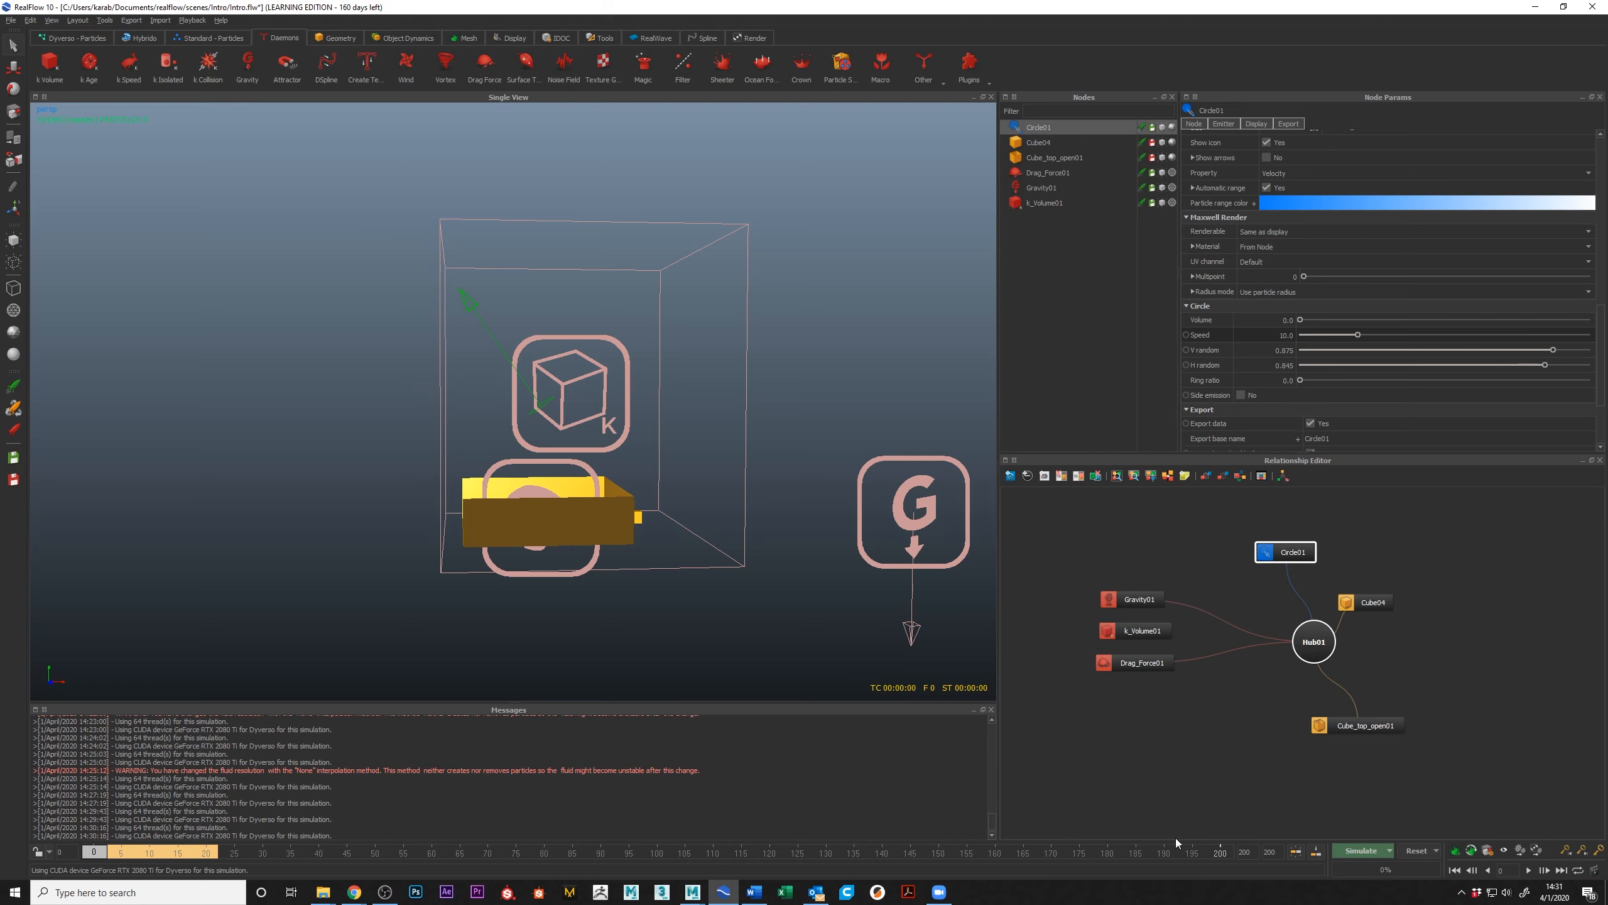
# Step: Play back the cached frames, scrub to frame 10 to view the stream, and return to frame 0
pyautogui.click(1340, 855)
pyautogui.click(1530, 872)
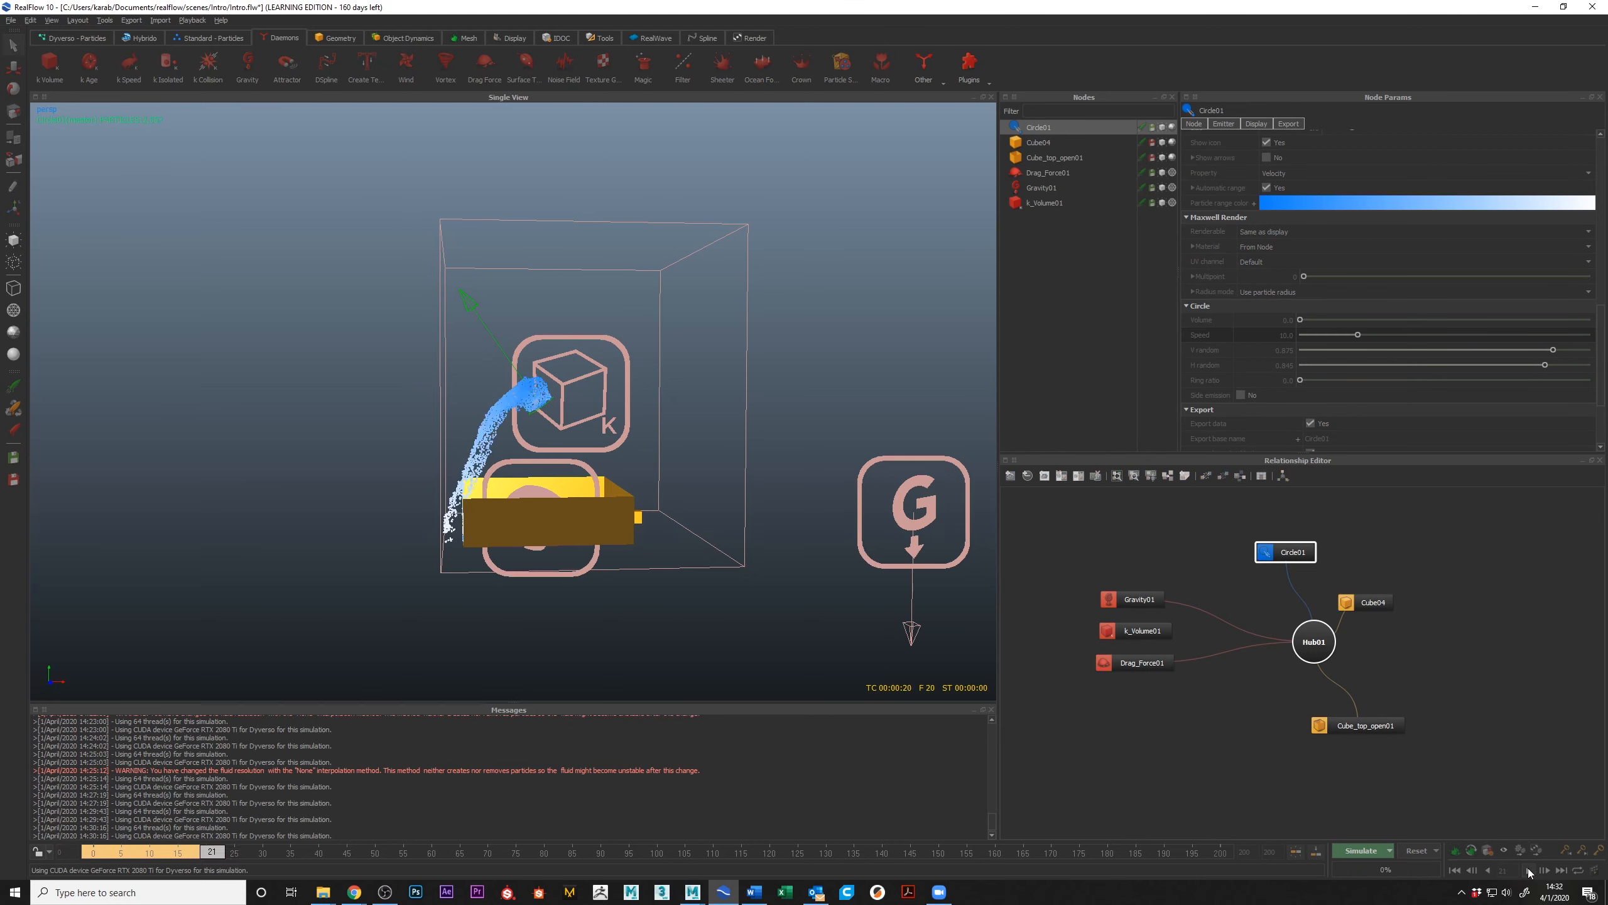
pyautogui.moveTo(220, 853); pyautogui.dragTo(152, 853)
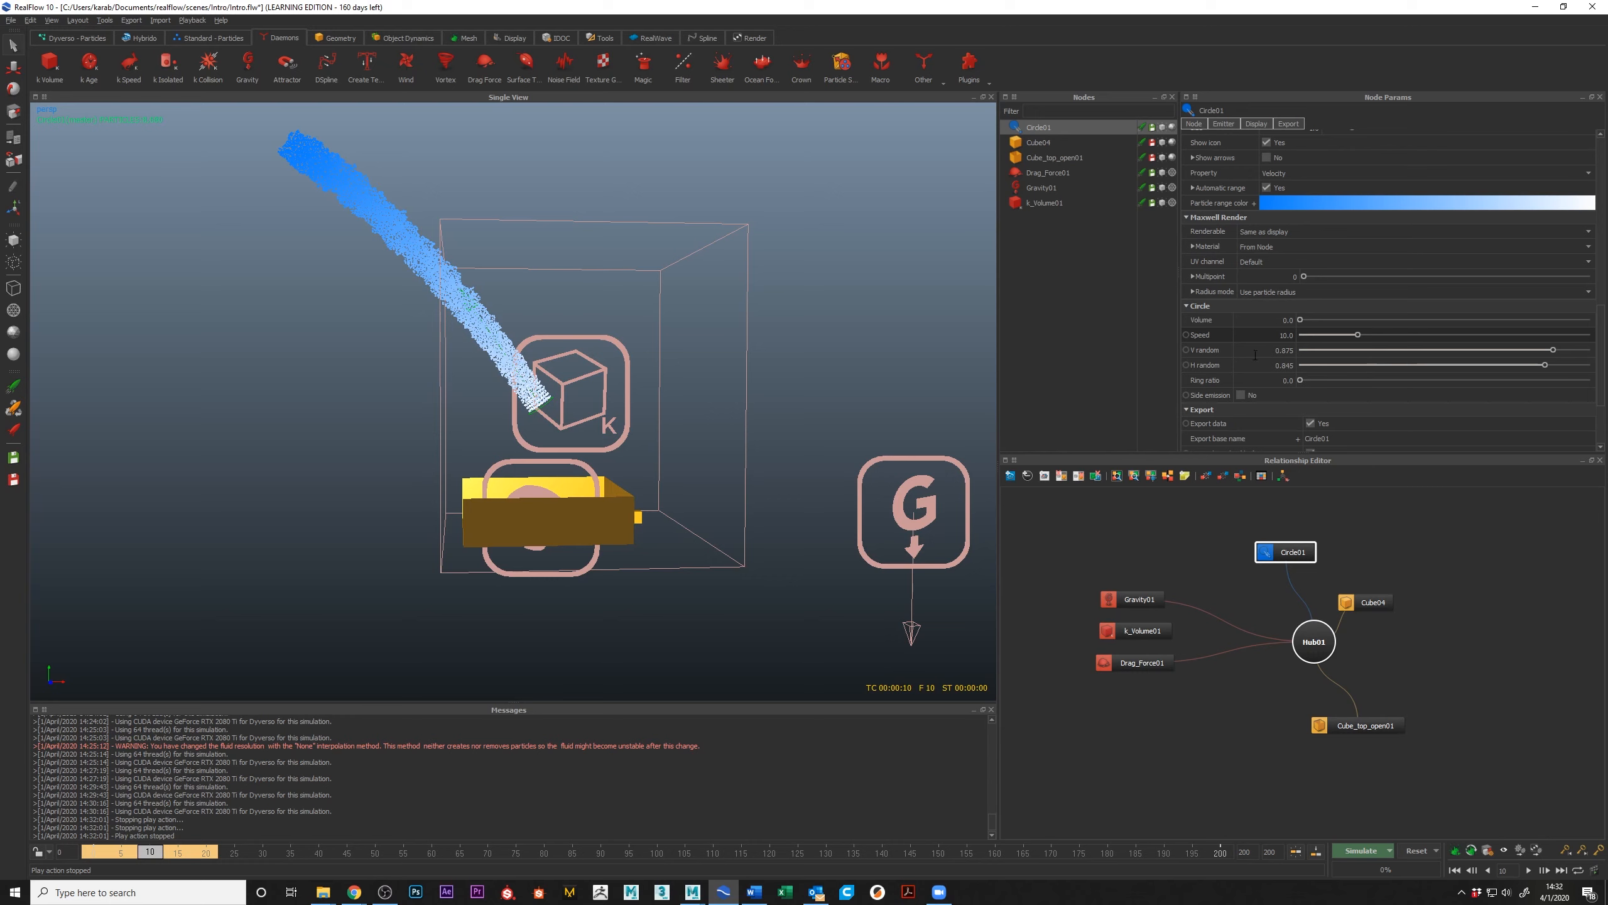
pyautogui.moveTo(149, 854); pyautogui.dragTo(93, 852)
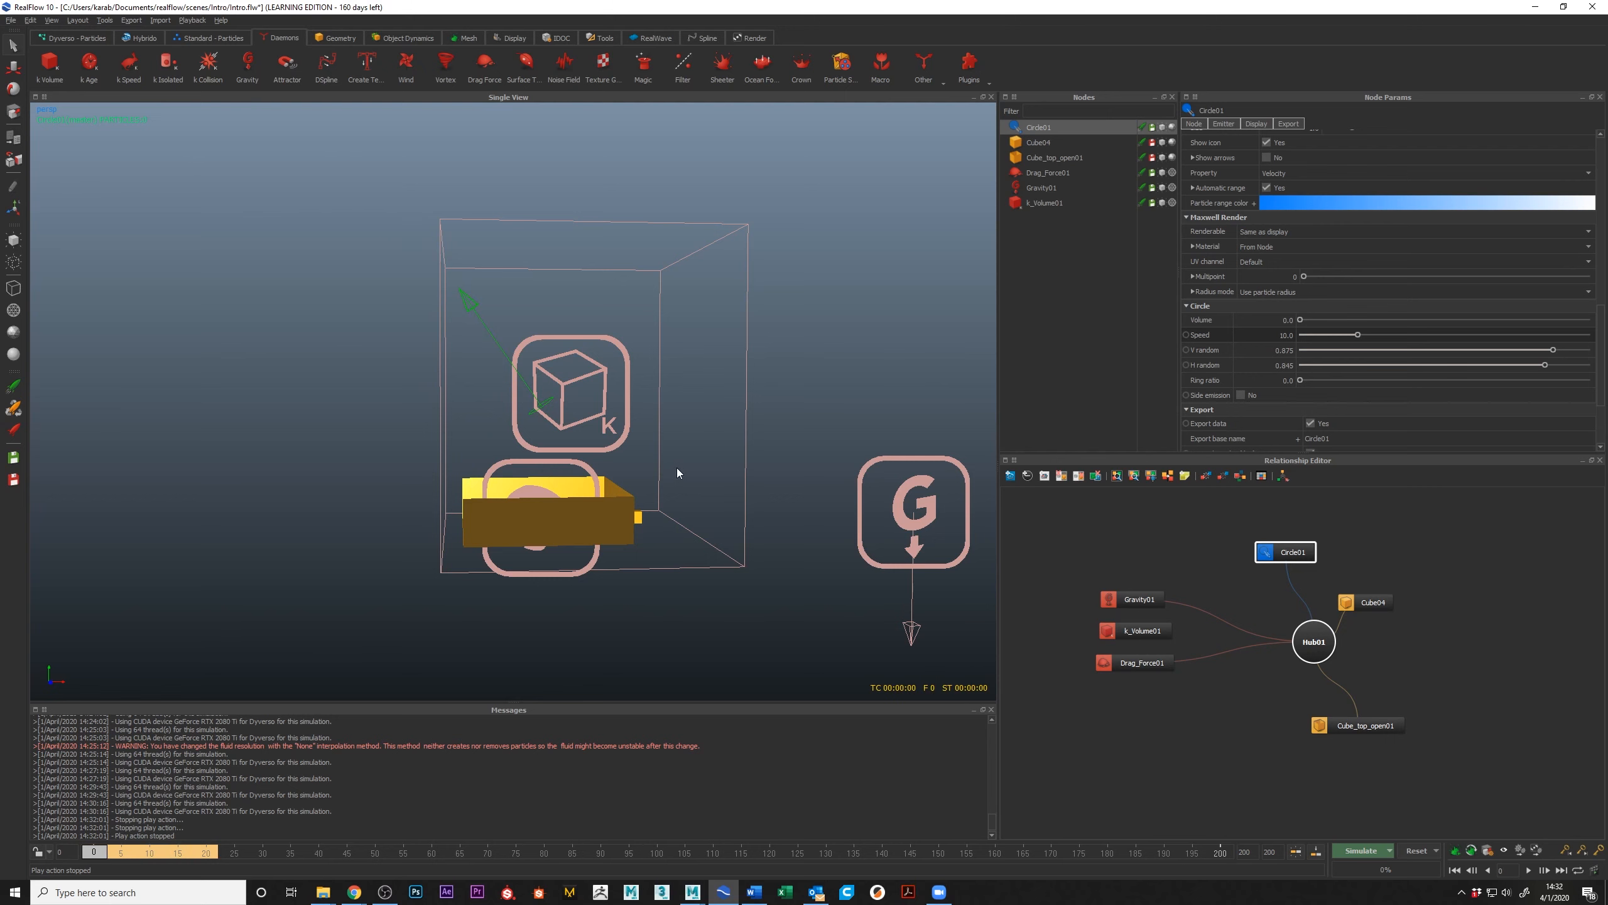
pyautogui.moveTo(133, 852); pyautogui.dragTo(94, 852)
# Step: Look through the available playback and preview commands, and view the box and daemons from another angle
pyautogui.click(192, 19)
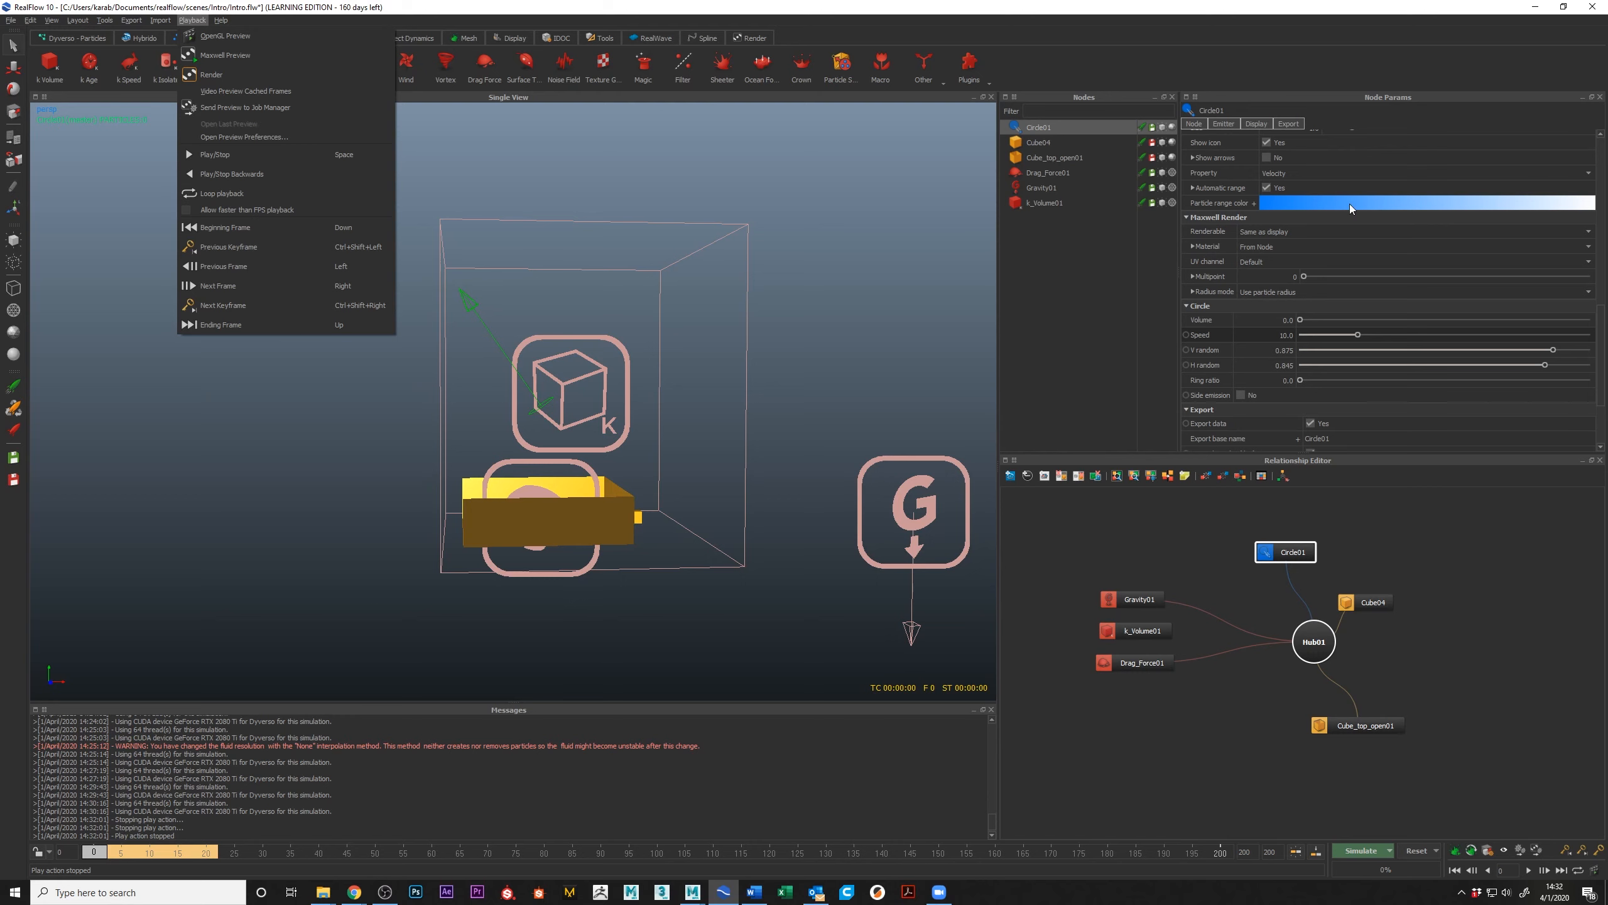
pyautogui.keyDown('alt'); pyautogui.moveTo(620, 339); pyautogui.dragTo(694, 370); pyautogui.keyUp('alt')
pyautogui.keyDown('alt'); pyautogui.moveTo(852, 335); pyautogui.dragTo(752, 309, button='middle'); pyautogui.keyUp('alt')
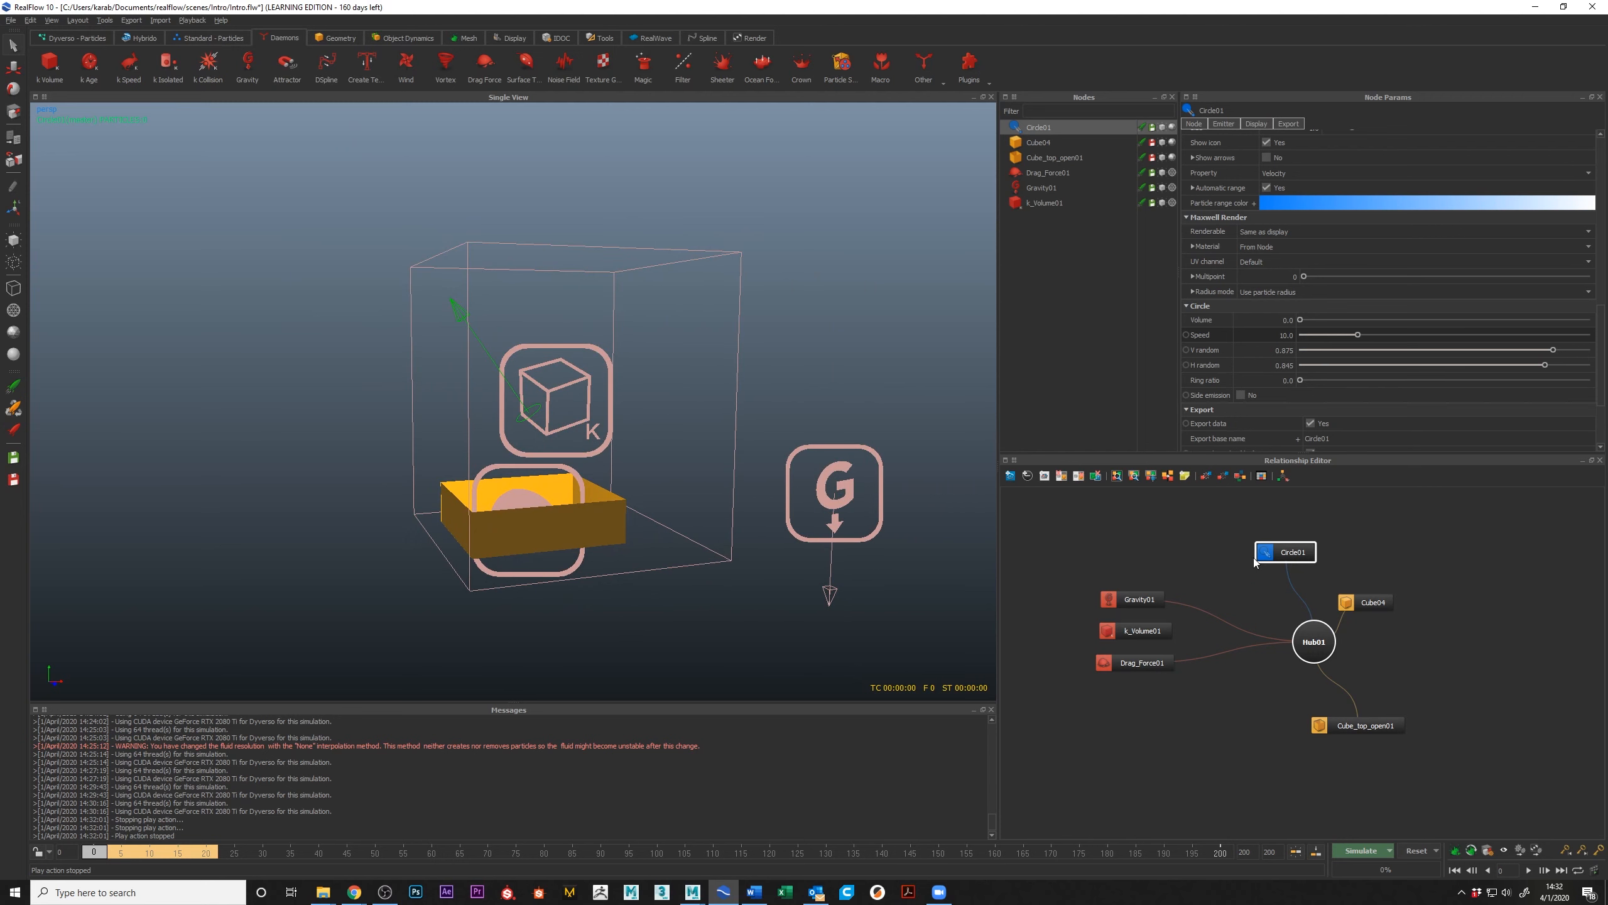
# Step: Delete the circle emitter from the scene and reset the simulation data
pyautogui.click(213, 39)
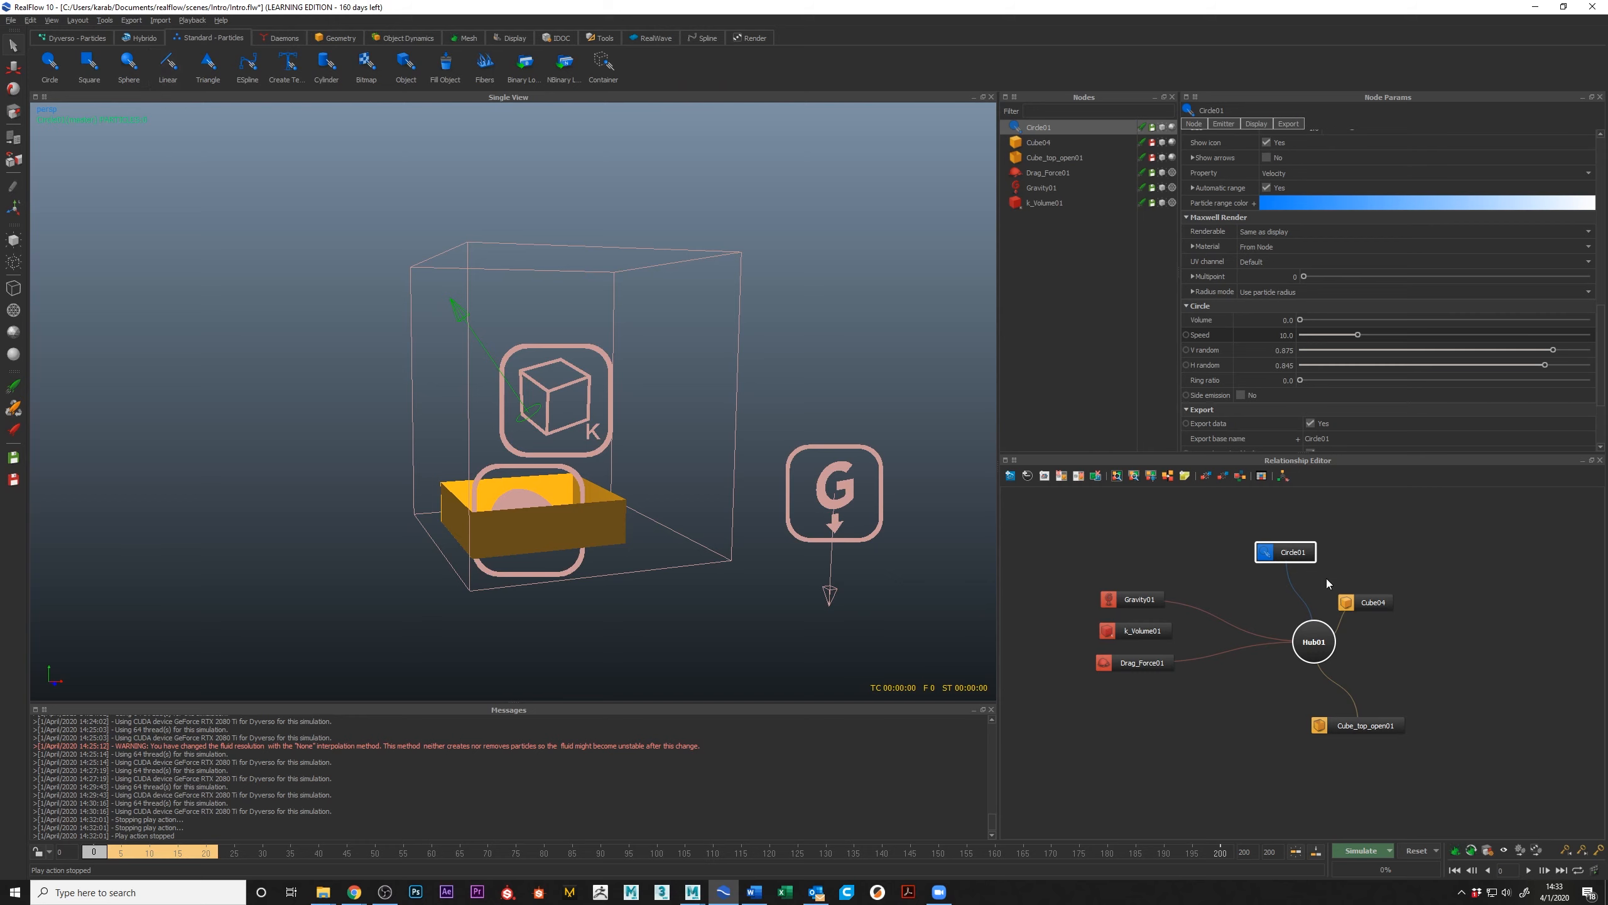
pyautogui.press('Delete')
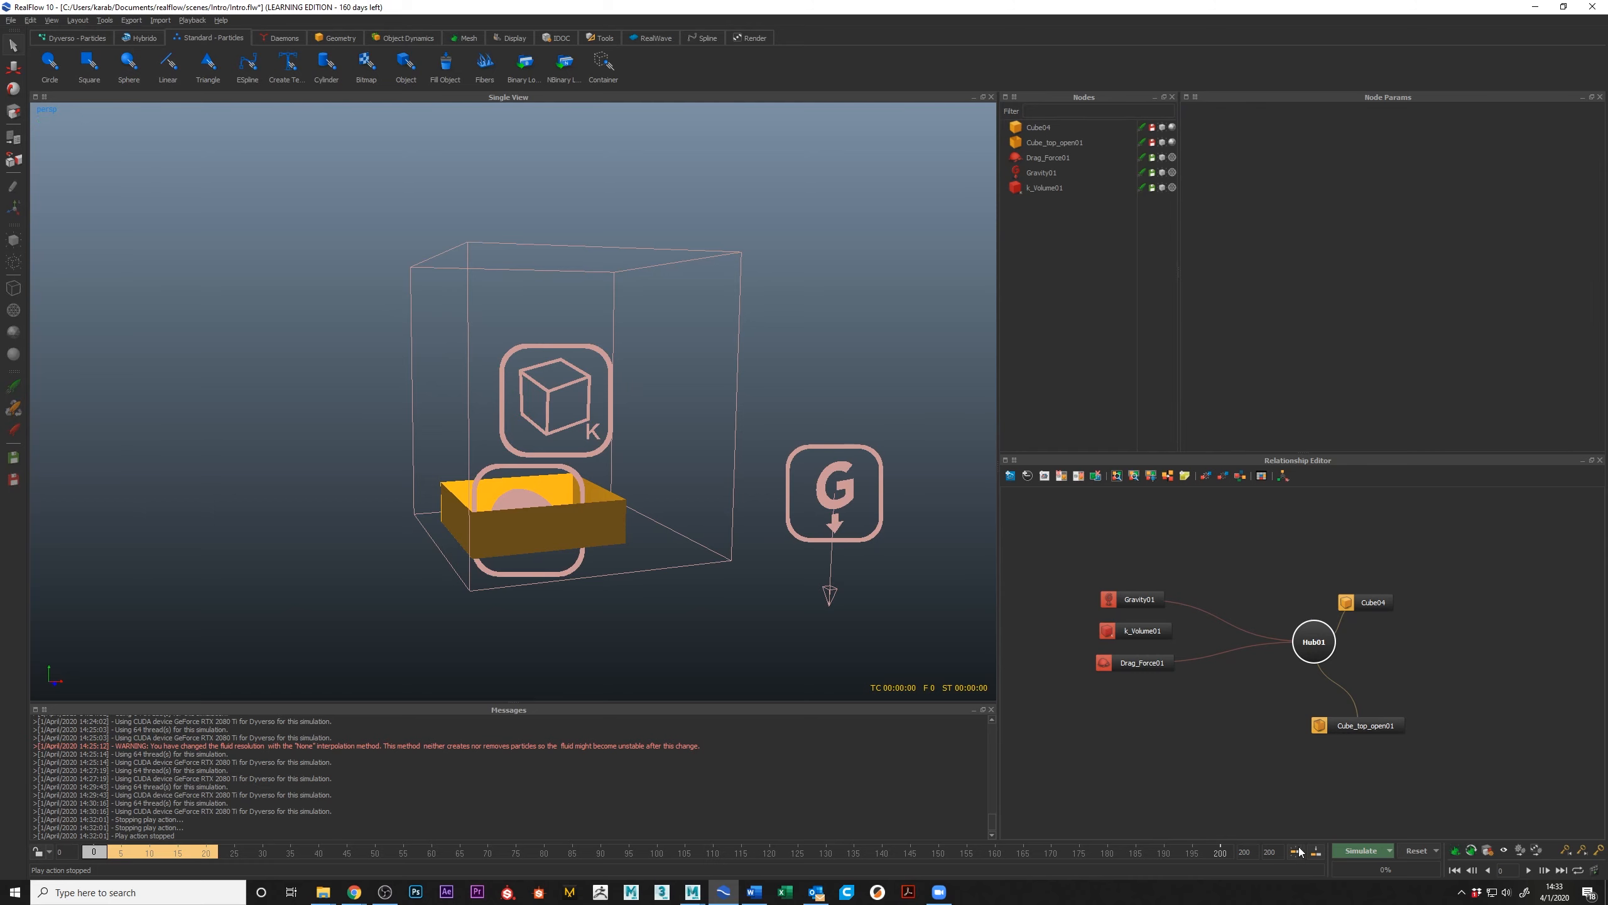
pyautogui.click(1418, 851)
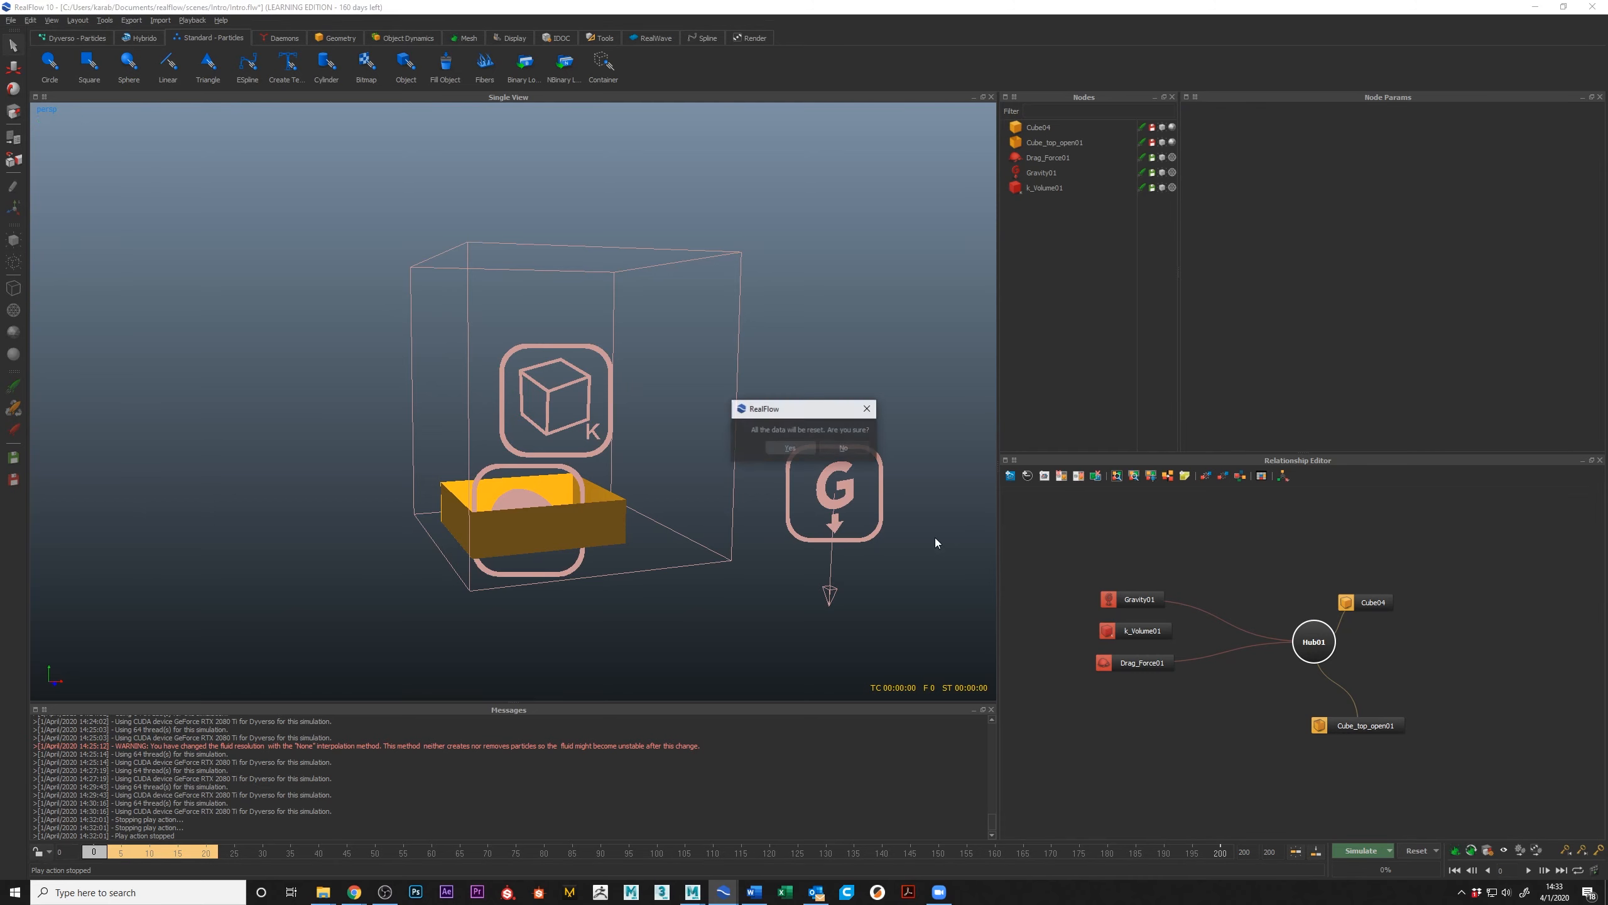
pyautogui.click(779, 445)
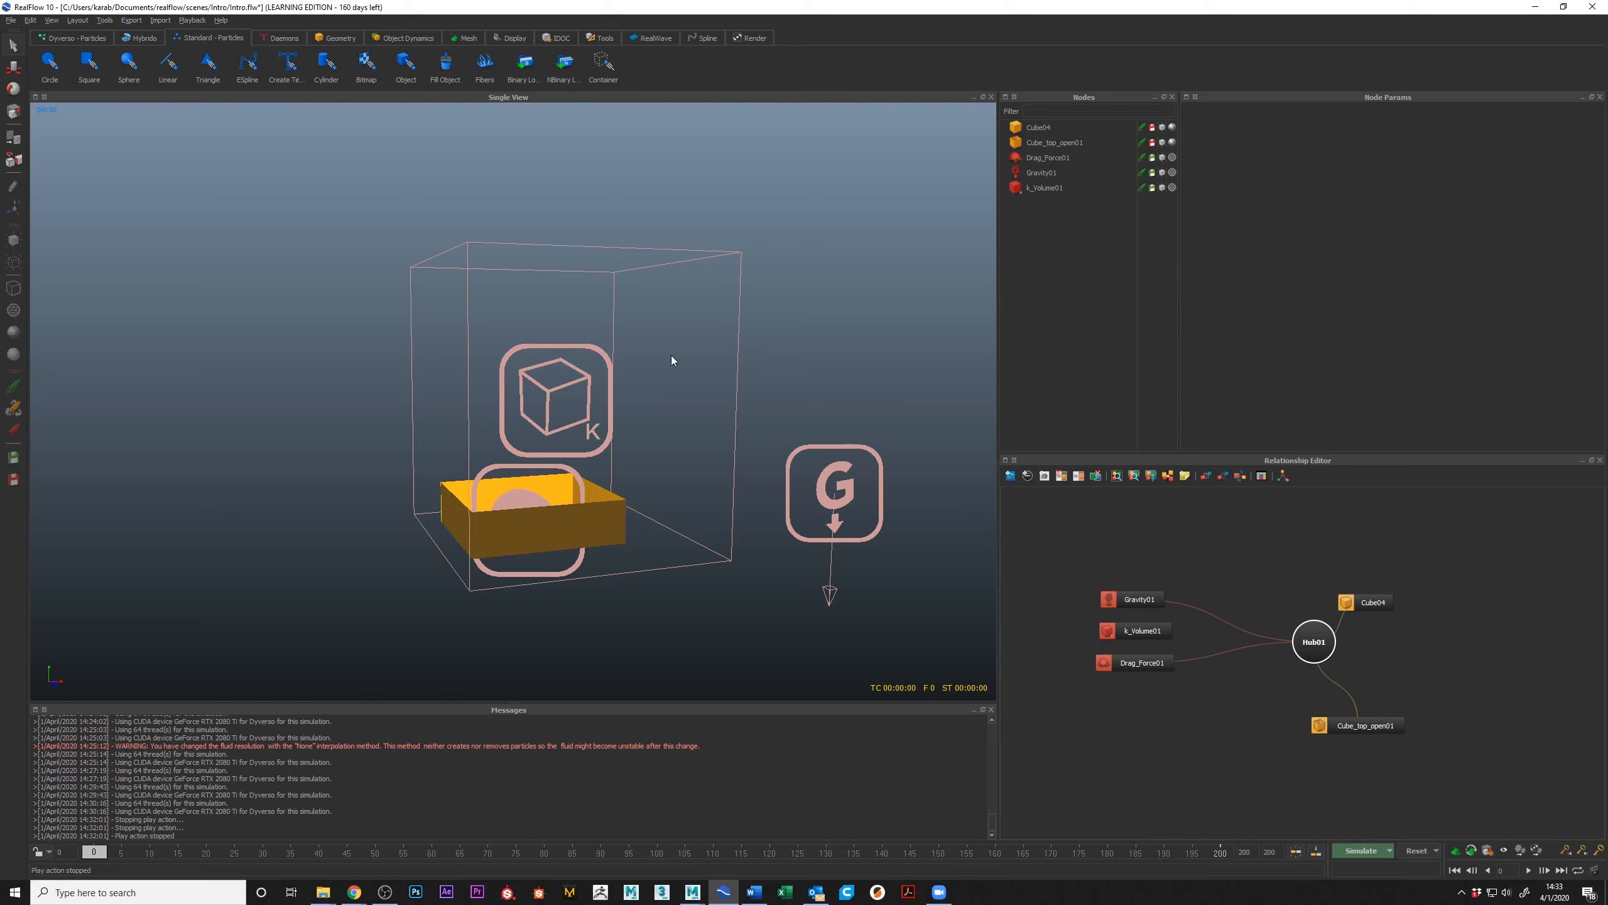
# Step: Add a Dyverso domain, place its node above the hub in the relationship graph, and review its particle parameters
pyautogui.click(77, 39)
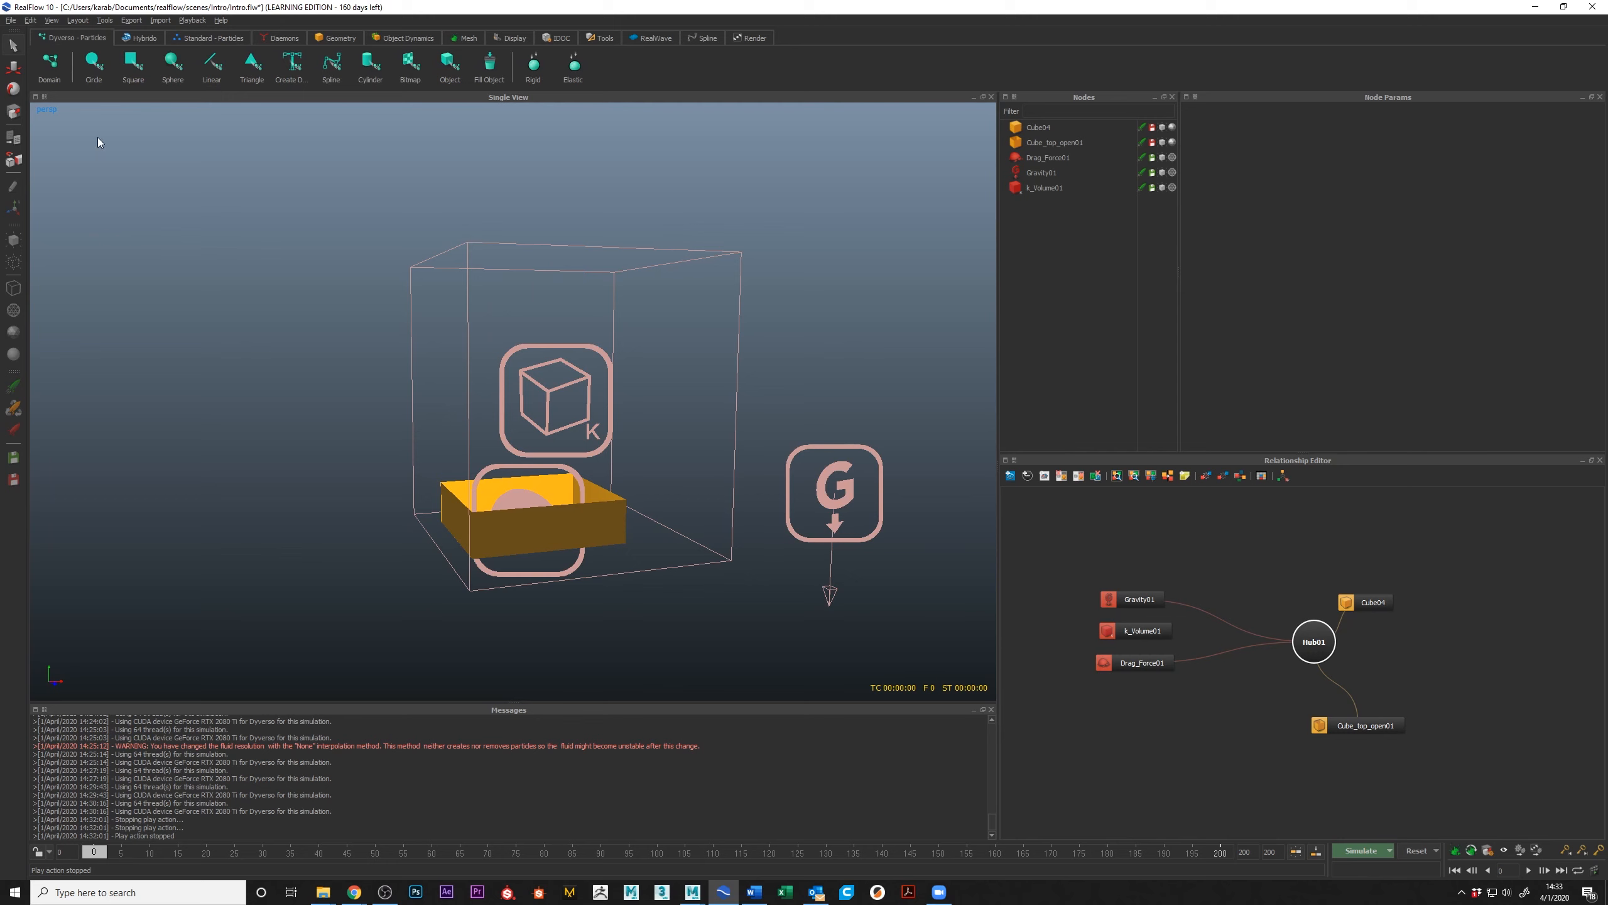
pyautogui.click(49, 63)
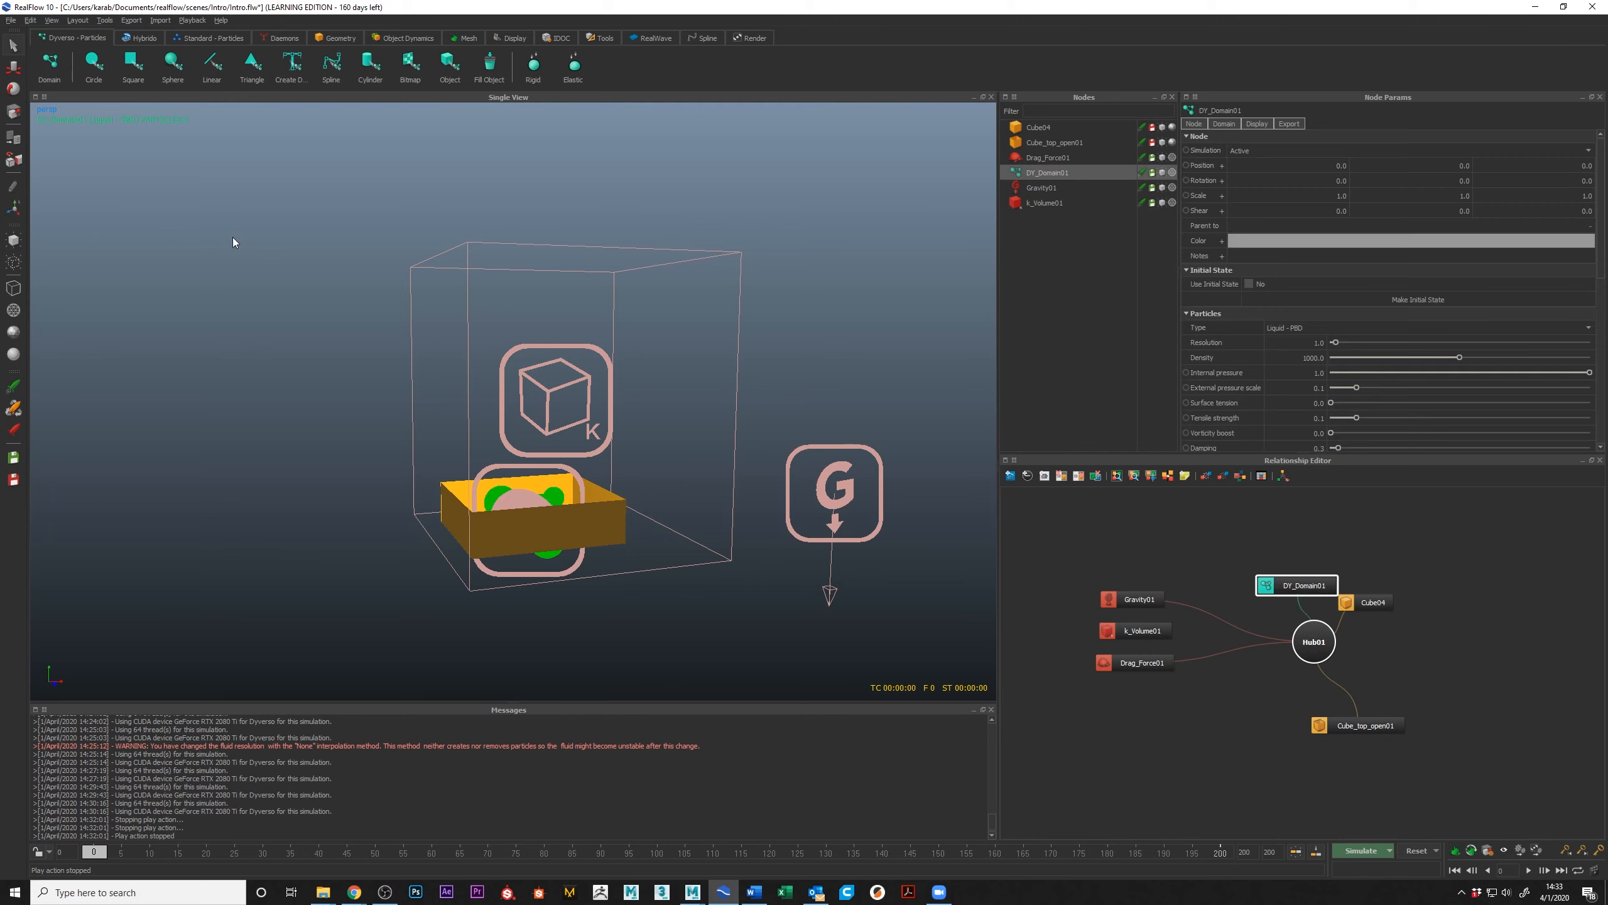
pyautogui.moveTo(1305, 587); pyautogui.dragTo(1238, 528)
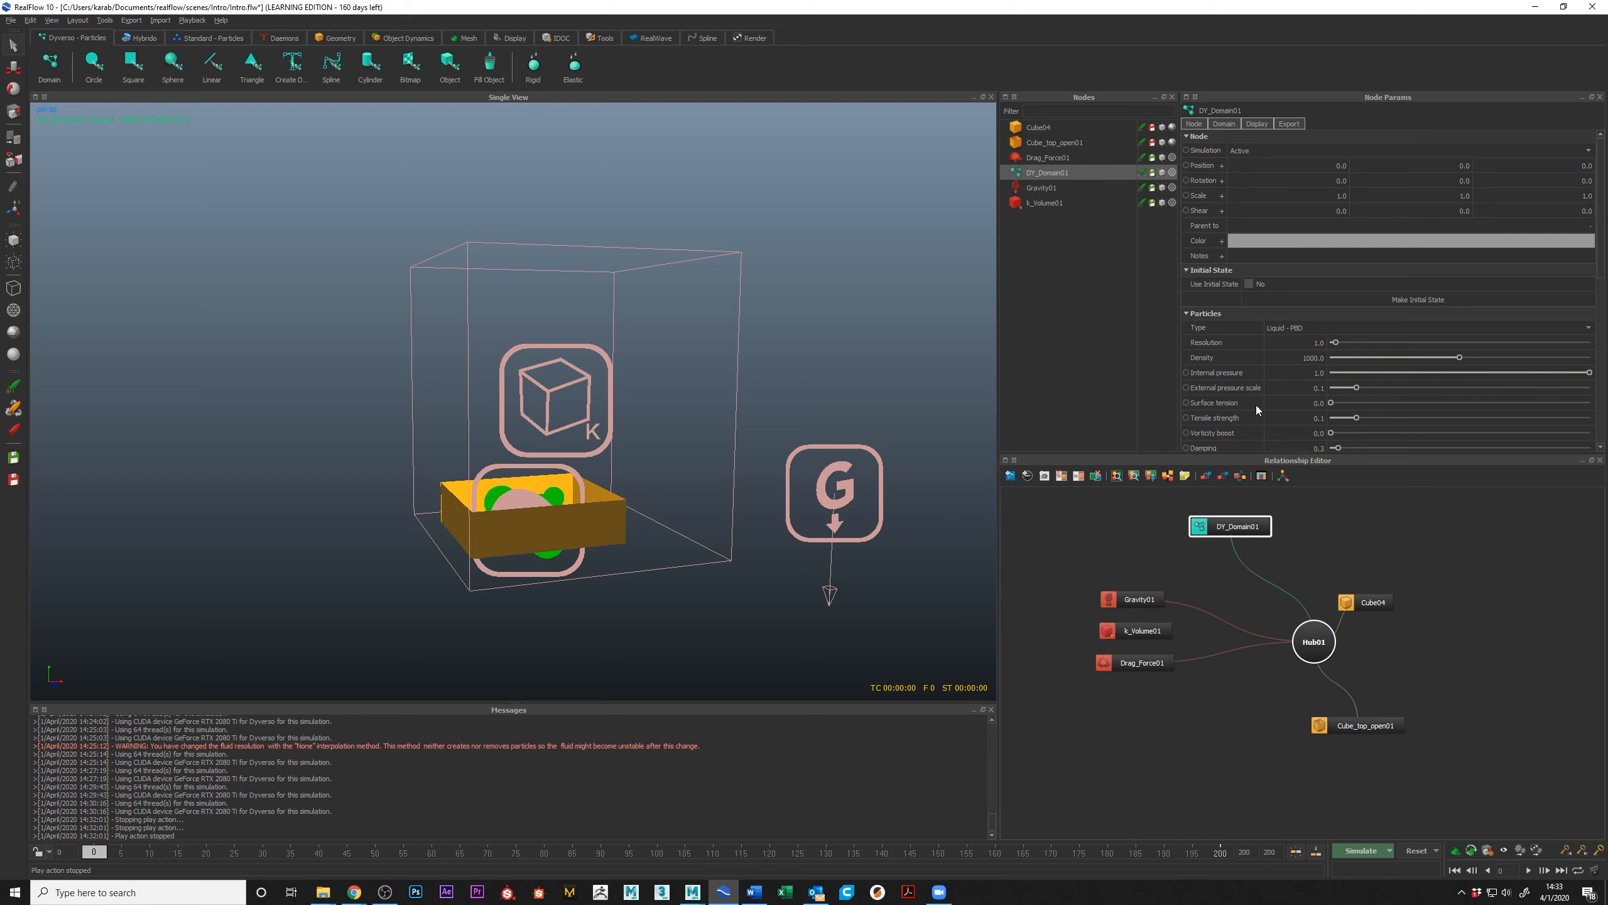
pyautogui.scroll(-2, 1304, 401)
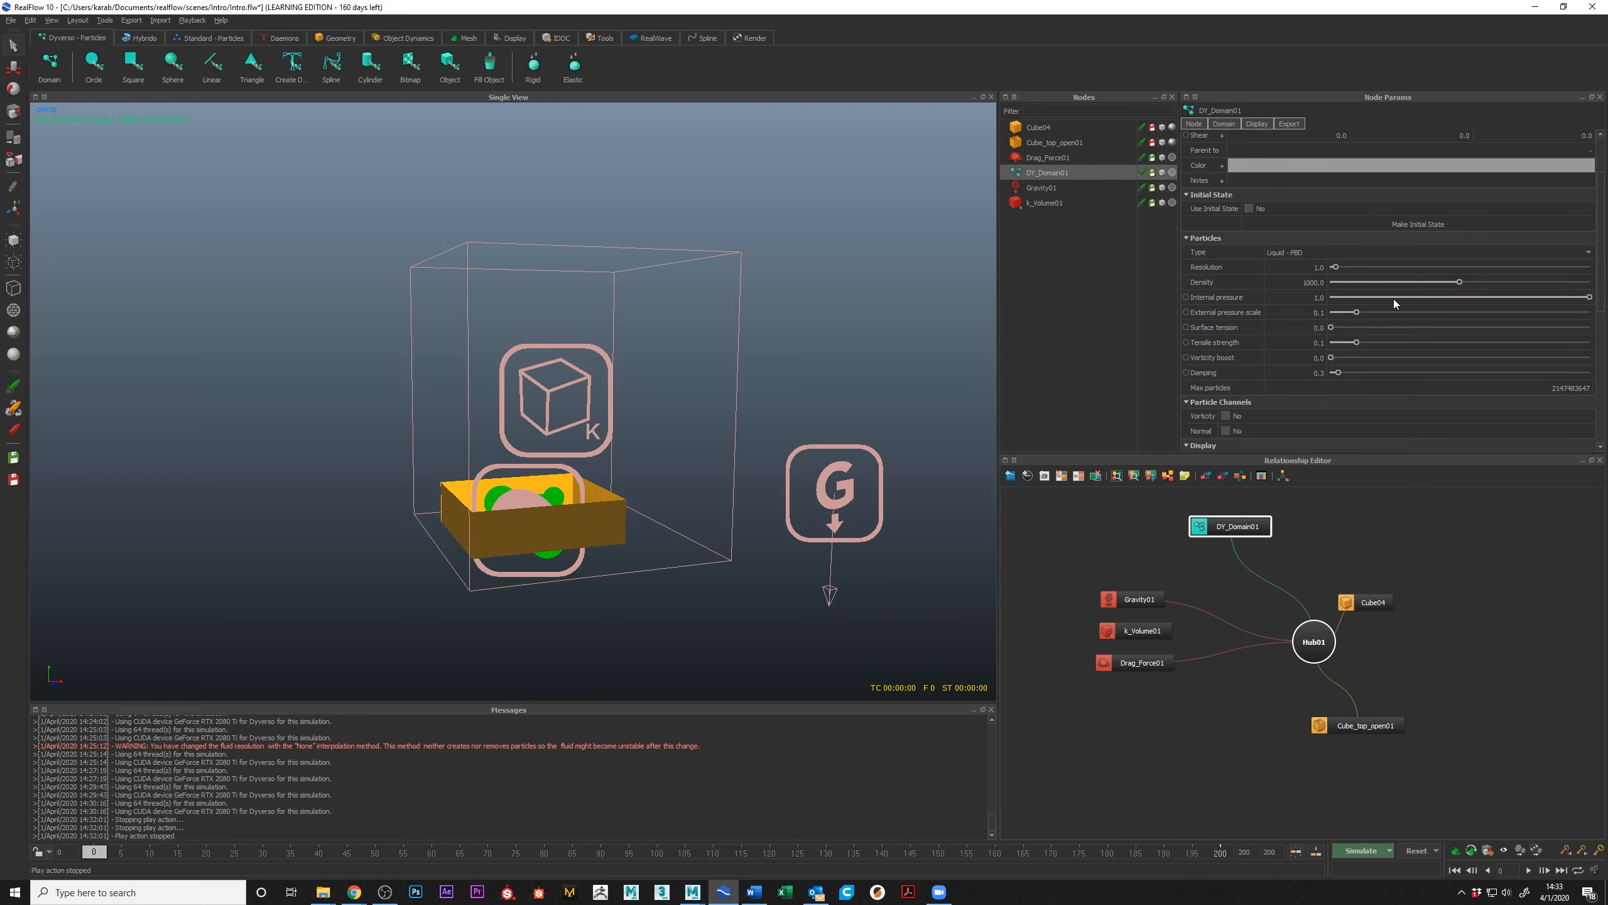
pyautogui.scroll(-1, 1387, 304)
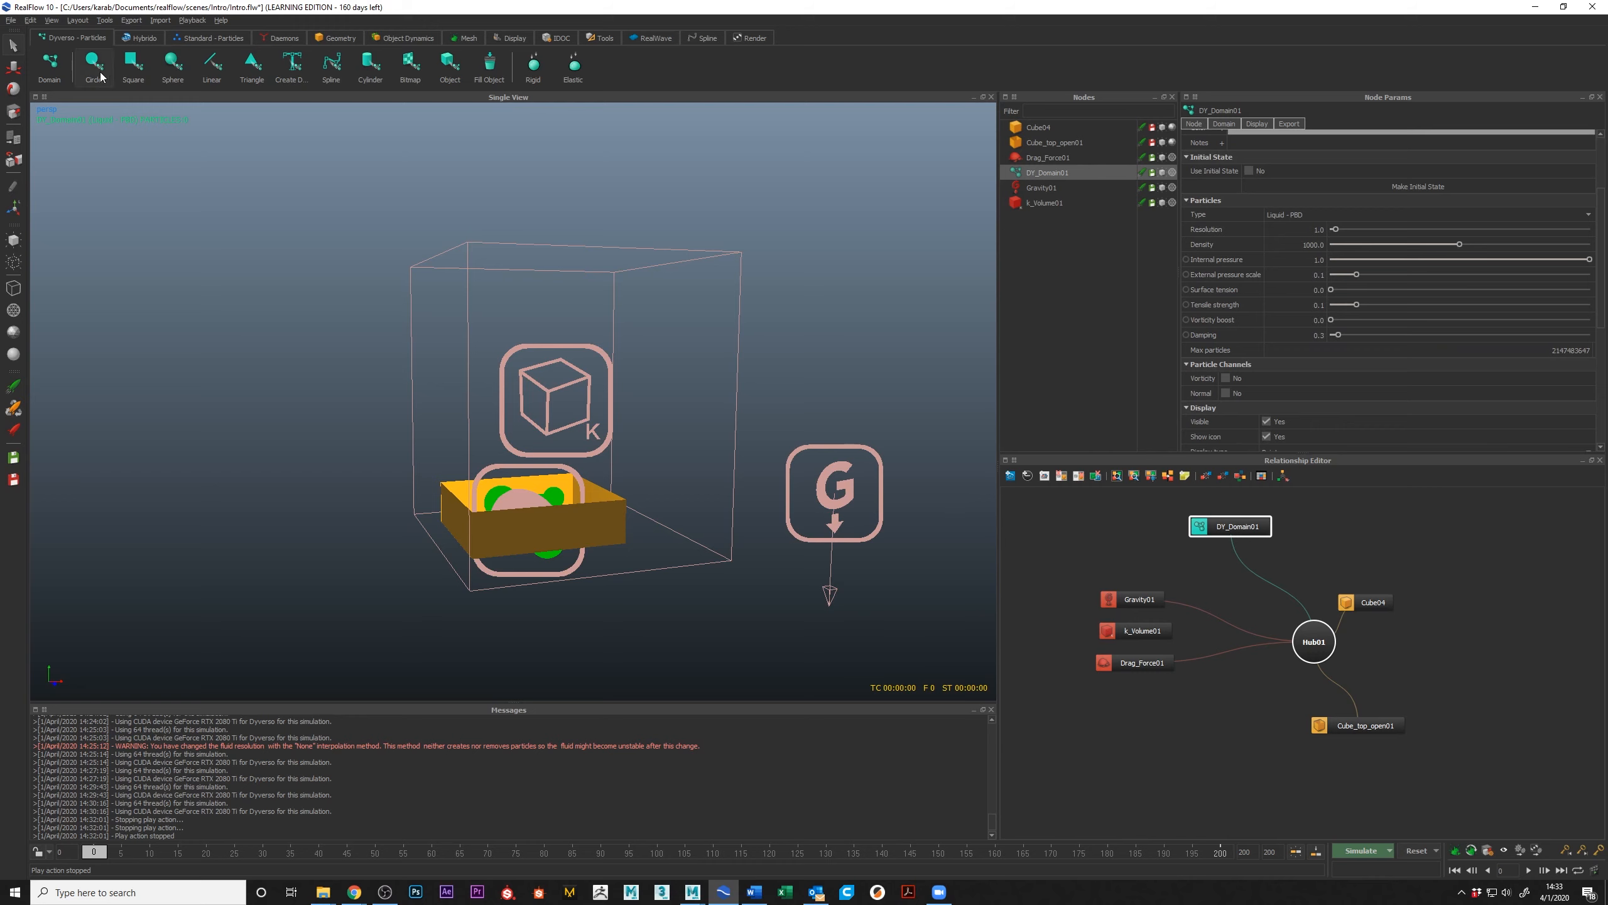
# Step: Add a Dyverso sphere emitter and arrange its node beside the domain node in the relationship graph
pyautogui.click(173, 63)
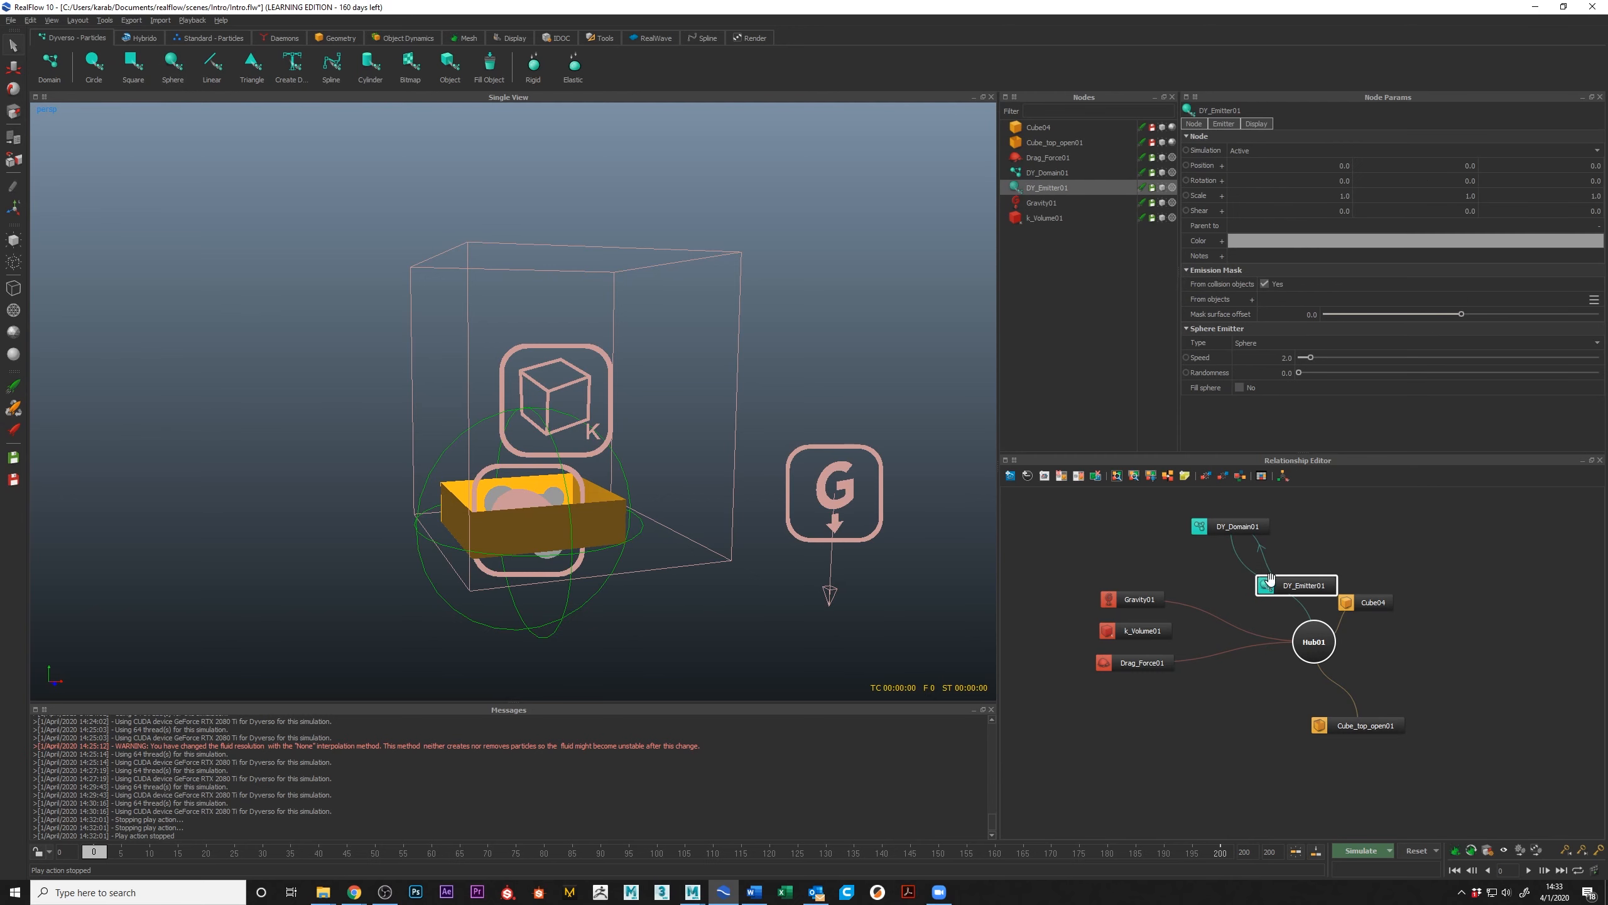
pyautogui.moveTo(1287, 586); pyautogui.dragTo(1363, 510)
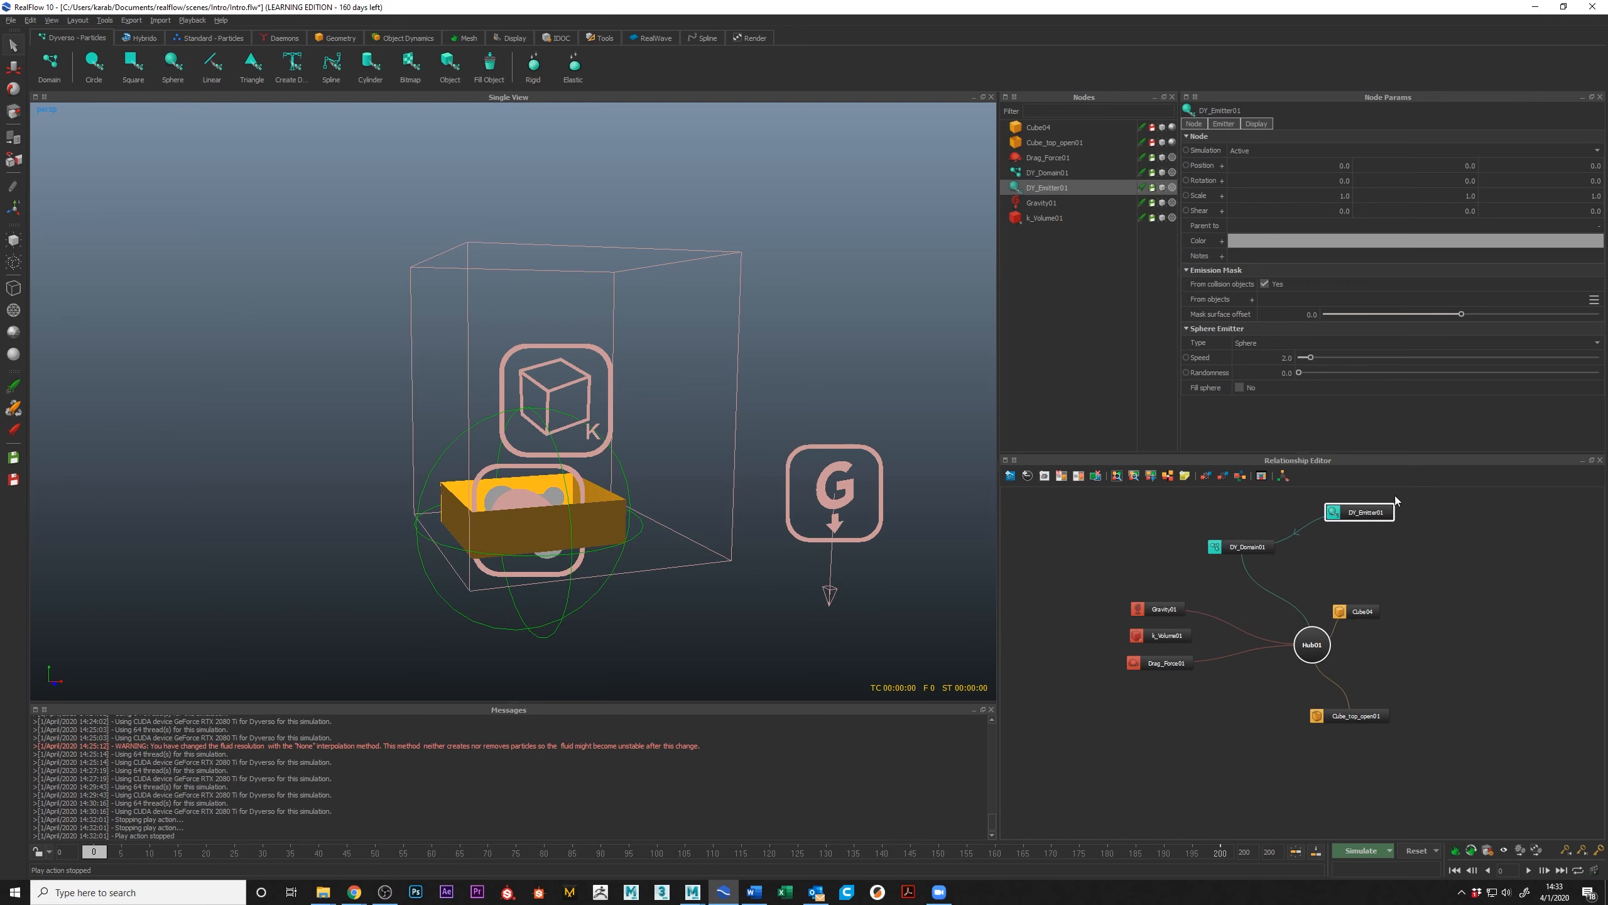
pyautogui.moveTo(1242, 546); pyautogui.dragTo(1230, 535)
pyautogui.moveTo(1355, 513); pyautogui.dragTo(1350, 523)
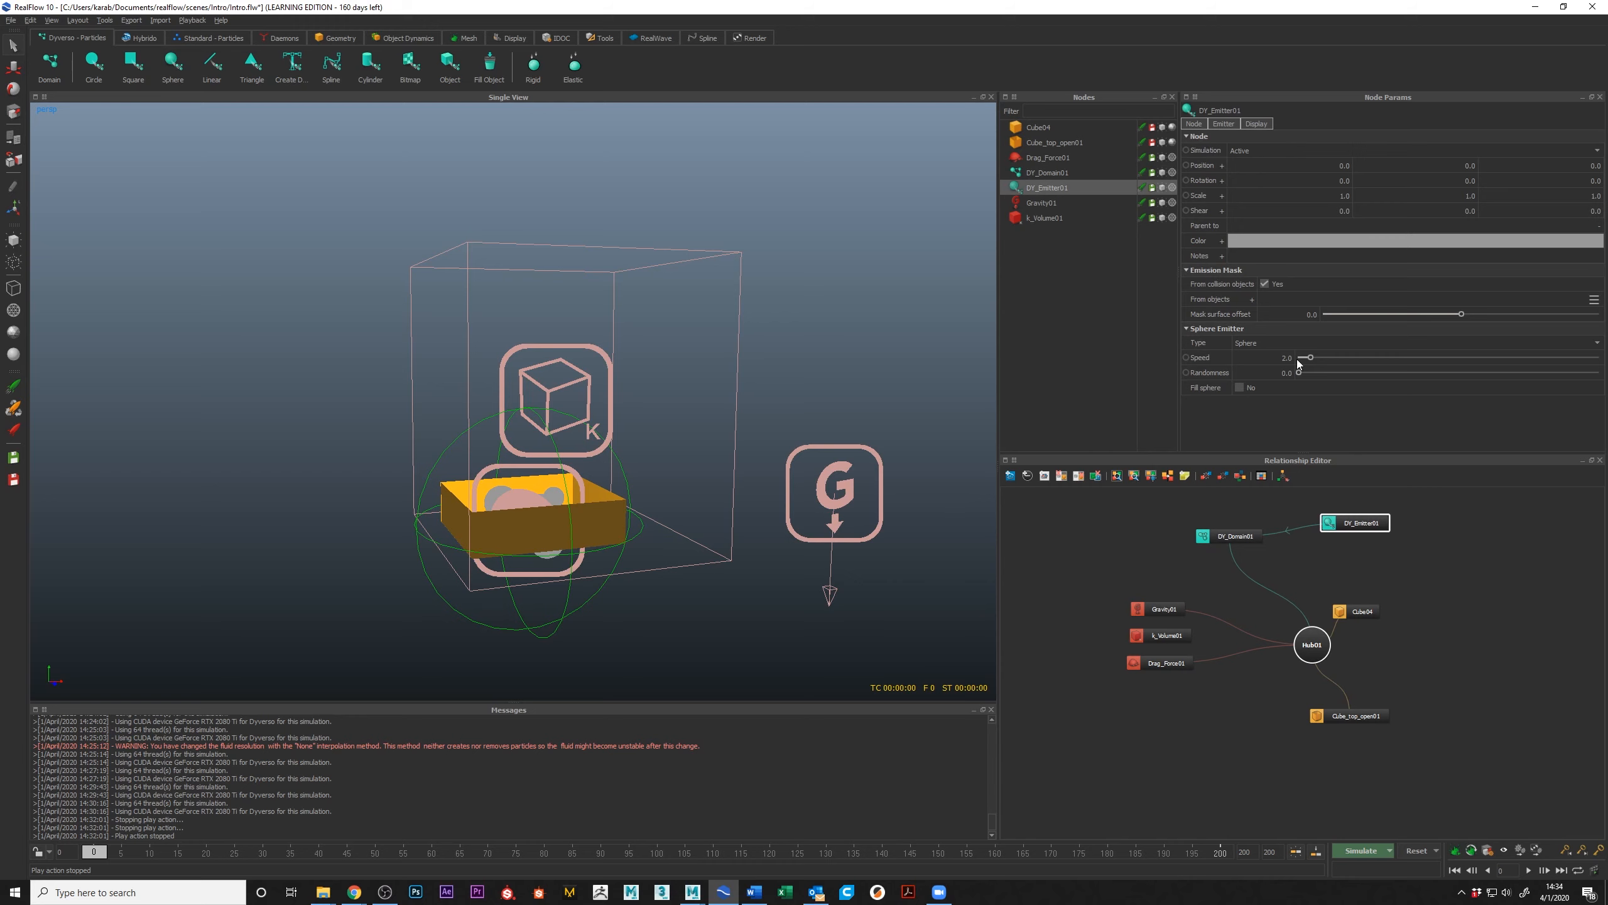
# Step: Turn on Fill sphere for the Dyverso emitter, view the particles around the box, and turn the option off again
pyautogui.click(1239, 385)
pyautogui.keyDown('alt'); pyautogui.moveTo(496, 449); pyautogui.dragTo(498, 392, button='middle'); pyautogui.keyUp('alt')
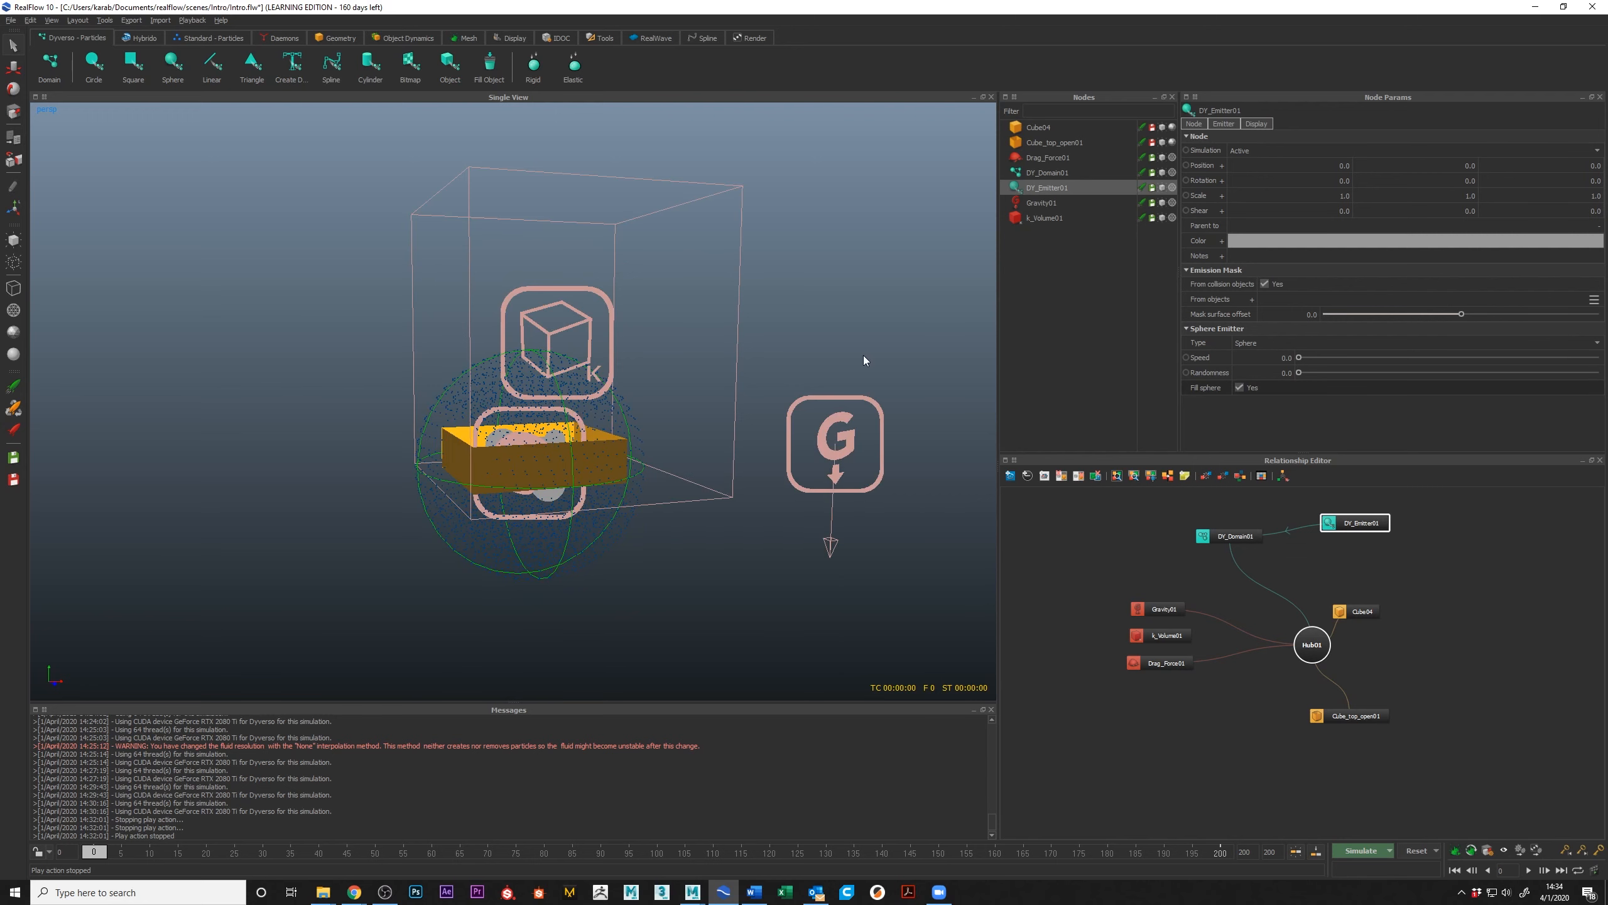
pyautogui.keyDown('alt'); pyautogui.moveTo(283, 381); pyautogui.dragTo(502, 399); pyautogui.keyUp('alt')
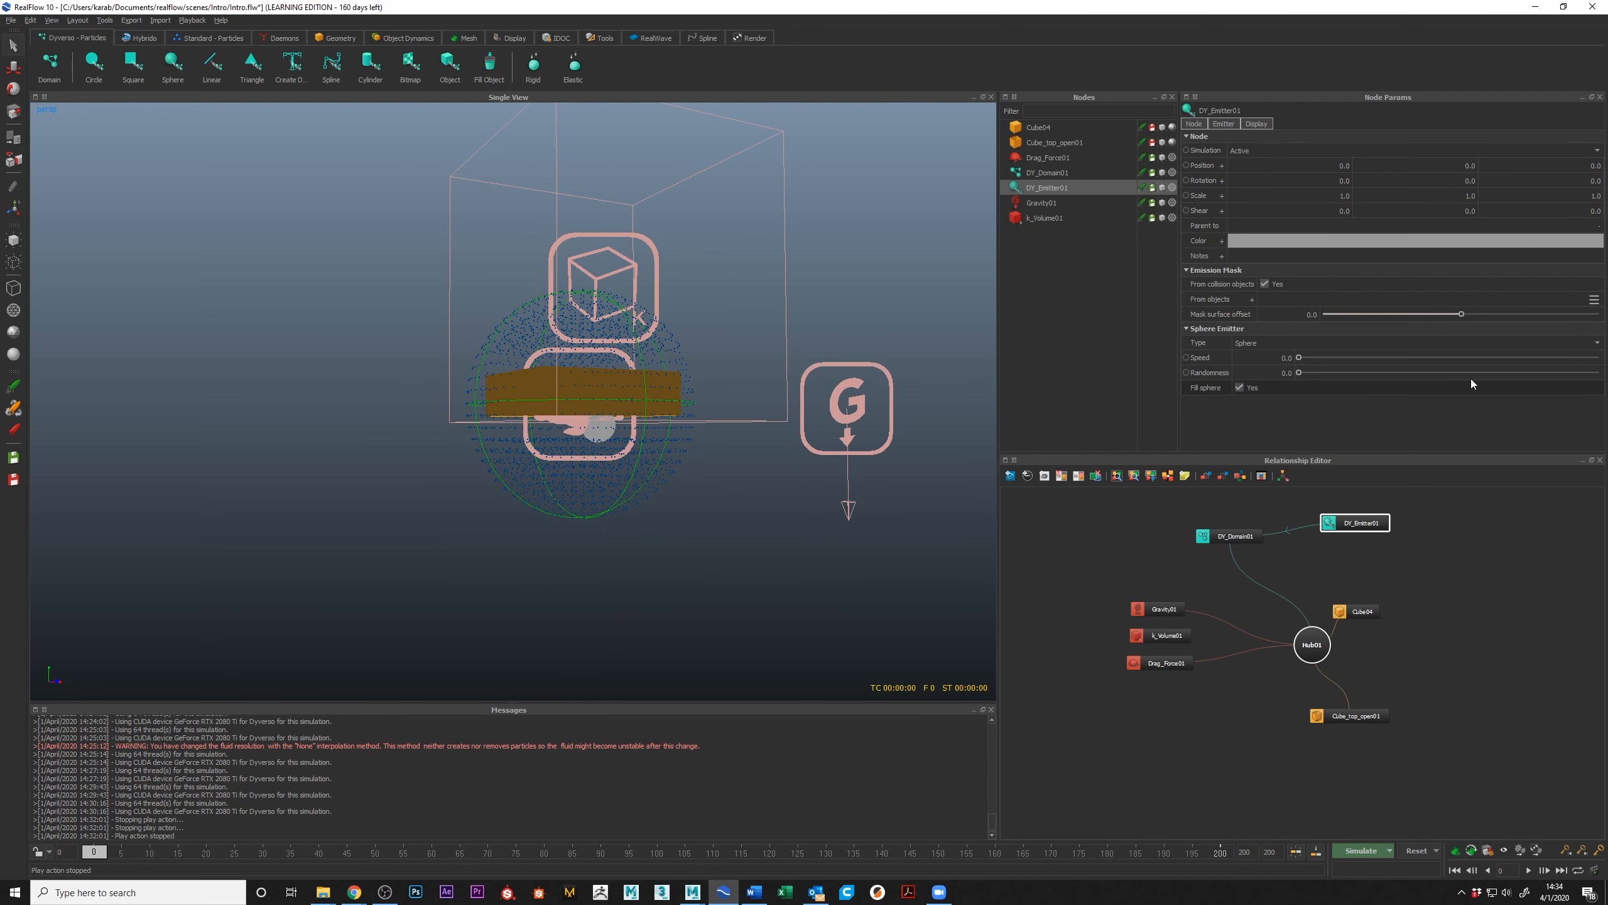
pyautogui.click(1239, 387)
# Step: Set the Dyverso sphere emitter's speed to 3
pyautogui.moveTo(1307, 358); pyautogui.dragTo(1361, 361)
pyautogui.doubleClick(1286, 358)
pyautogui.press('BackSpace')
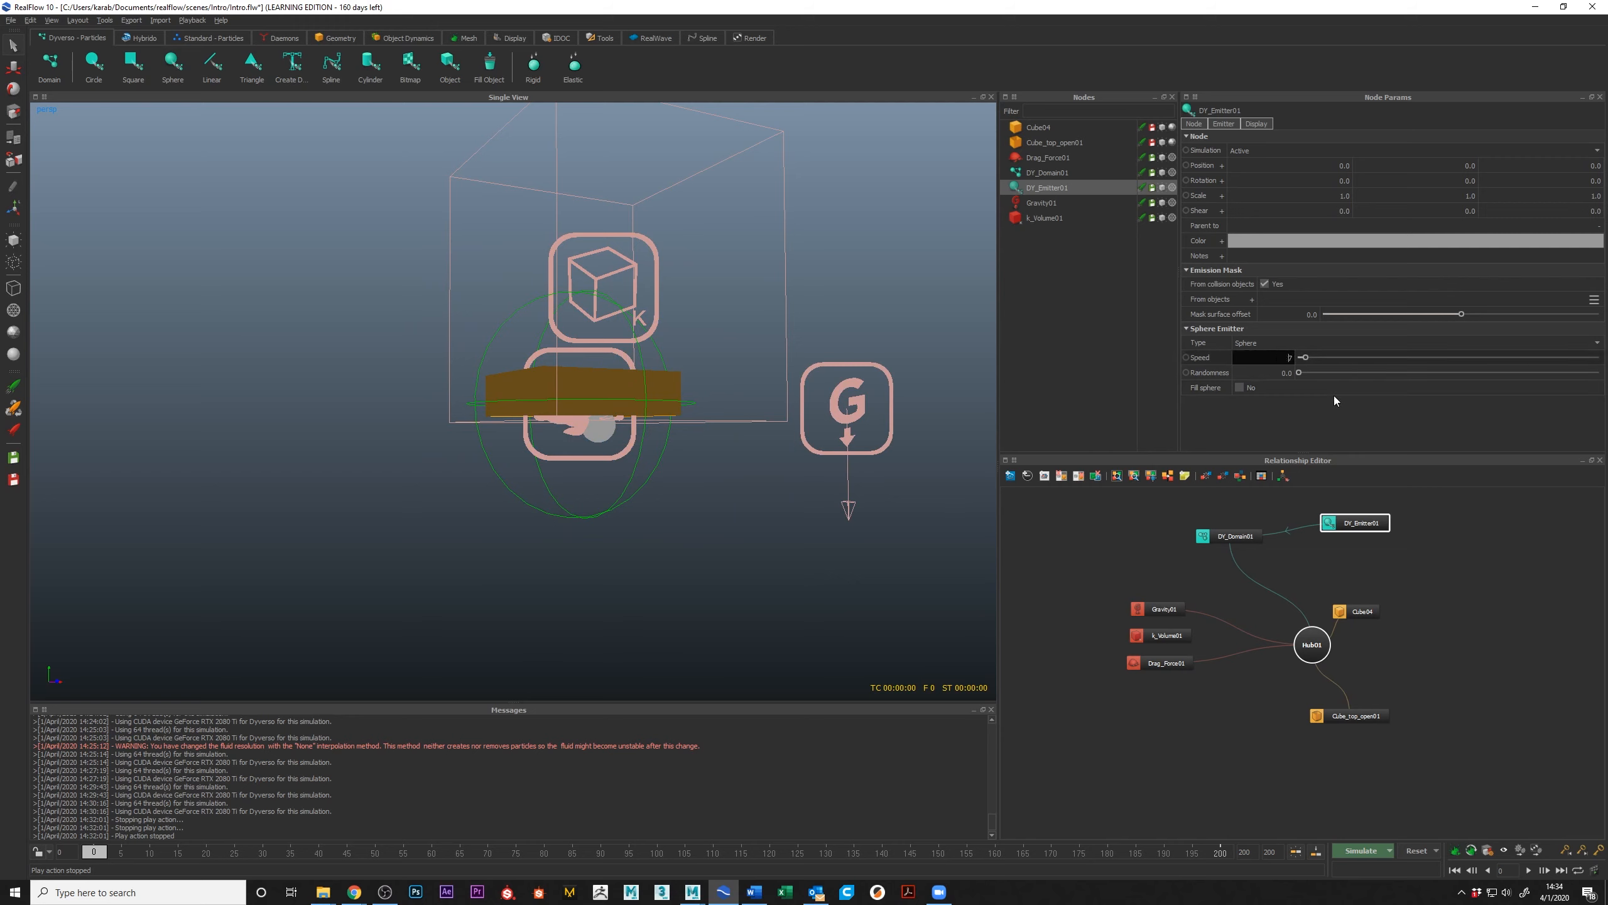
pyautogui.write('3')
pyautogui.press('Return')
# Step: Scale the sphere emitter down uniformly to about 0.62 and raise it above the open-top box
pyautogui.click(1383, 523)
pyautogui.press('r')
pyautogui.moveTo(579, 403); pyautogui.dragTo(556, 403)
pyautogui.press('w')
pyautogui.moveTo(581, 307); pyautogui.dragTo(604, 183)
pyautogui.keyDown('alt'); pyautogui.moveTo(640, 317); pyautogui.dragTo(481, 355, button='right'); pyautogui.keyUp('alt')
pyautogui.keyDown('alt'); pyautogui.moveTo(621, 380); pyautogui.dragTo(697, 402); pyautogui.keyUp('alt')
pyautogui.keyDown('alt'); pyautogui.moveTo(341, 402); pyautogui.dragTo(514, 438, button='right'); pyautogui.keyUp('alt')
# Step: Scale the open-top box up uniformly to about 57.72 by 16.29 by 49.74
pyautogui.click(556, 432)
pyautogui.press('r')
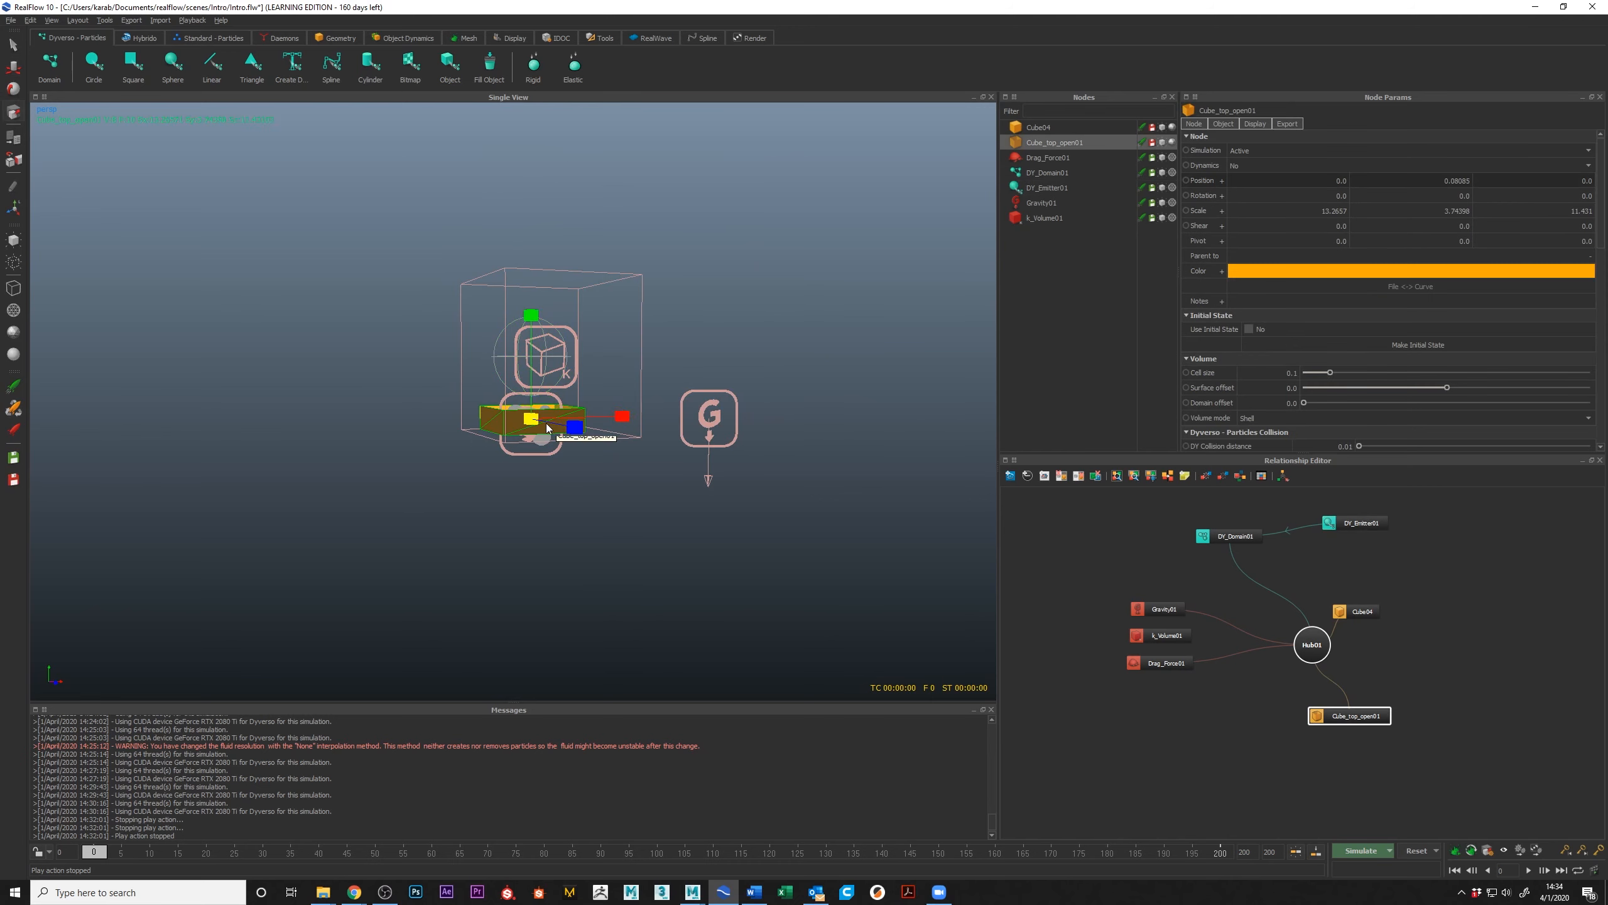
pyautogui.moveTo(534, 420); pyautogui.dragTo(608, 383)
# Step: Select the k Volume daemon and hide it in the viewport
pyautogui.click(614, 375)
pyautogui.click(613, 375)
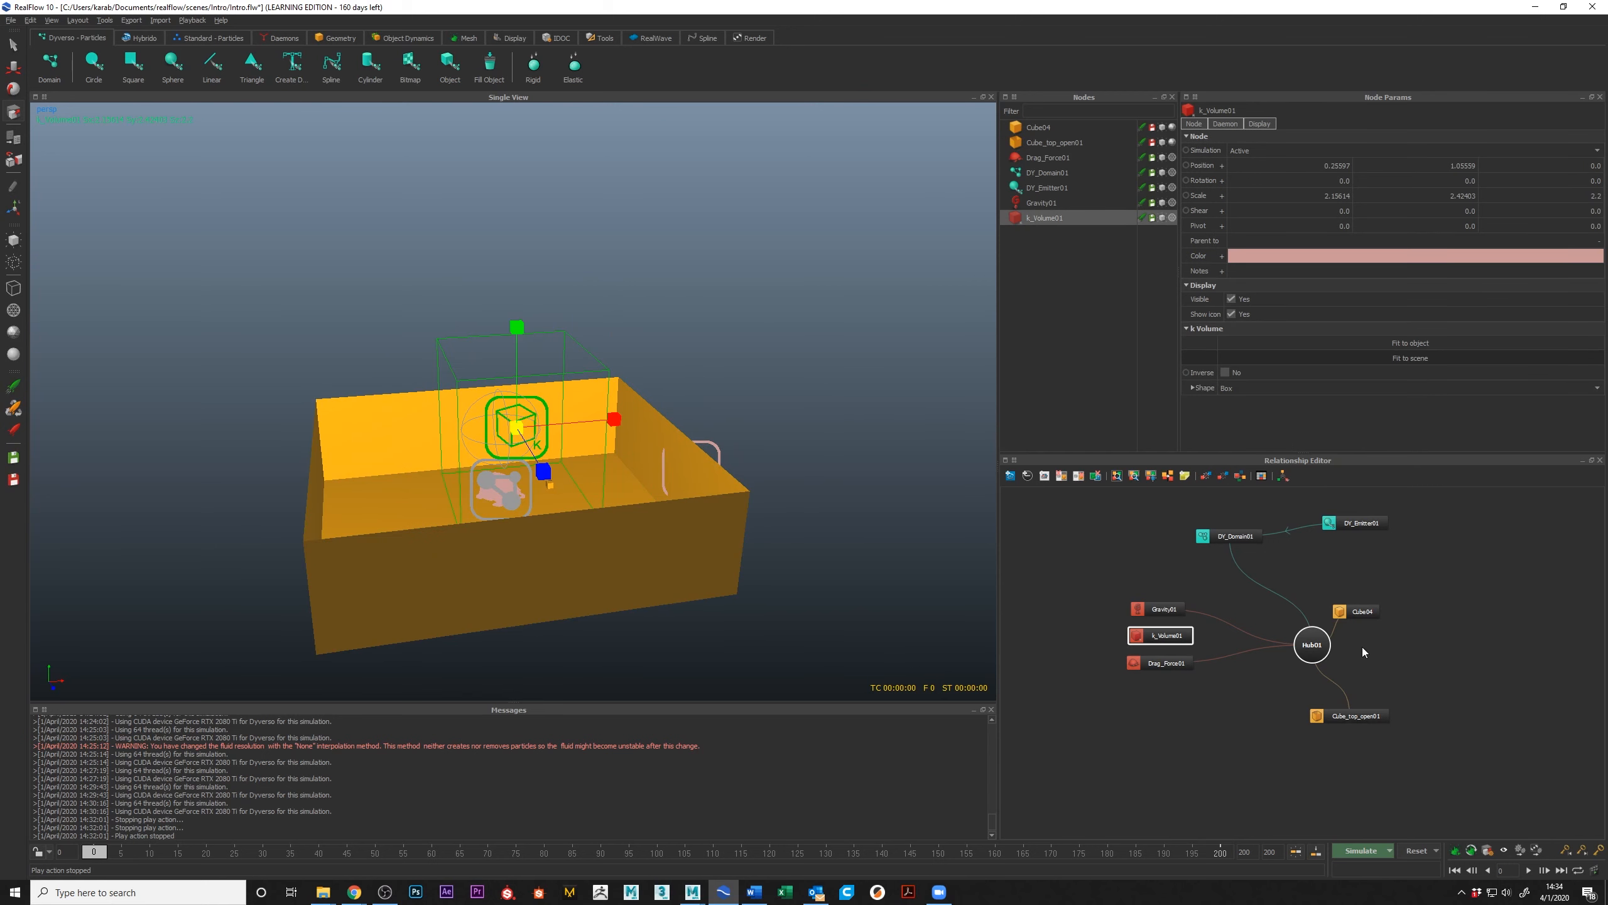
pyautogui.moveTo(1164, 635)
pyautogui.mouseDown()
pyautogui.moveTo(1151, 647)
pyautogui.moveTo(1159, 636)
pyautogui.mouseUp()
pyautogui.click(13, 261)
# Step: Raise the sphere emitter higher above the enlarged box and simulate the Dyverso fluid
pyautogui.keyDown('alt'); pyautogui.moveTo(614, 436); pyautogui.dragTo(620, 412, button='middle'); pyautogui.keyUp('alt')
pyautogui.keyDown('alt'); pyautogui.moveTo(620, 412); pyautogui.dragTo(617, 402); pyautogui.keyUp('alt')
pyautogui.click(509, 386)
pyautogui.moveTo(508, 299); pyautogui.dragTo(547, 158)
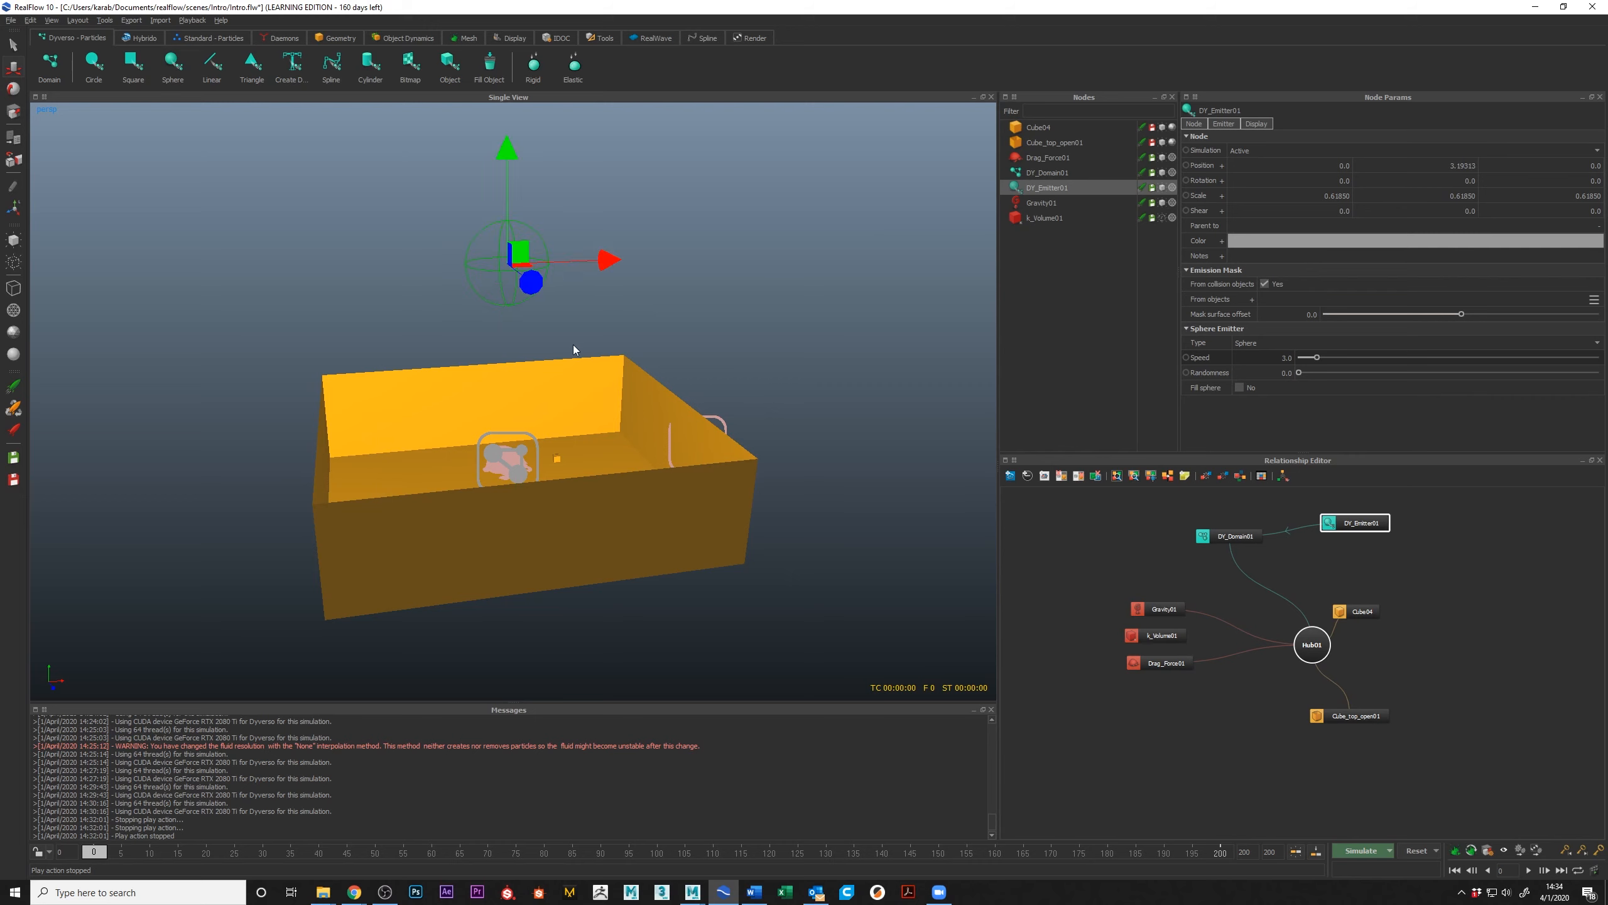
pyautogui.click(1366, 850)
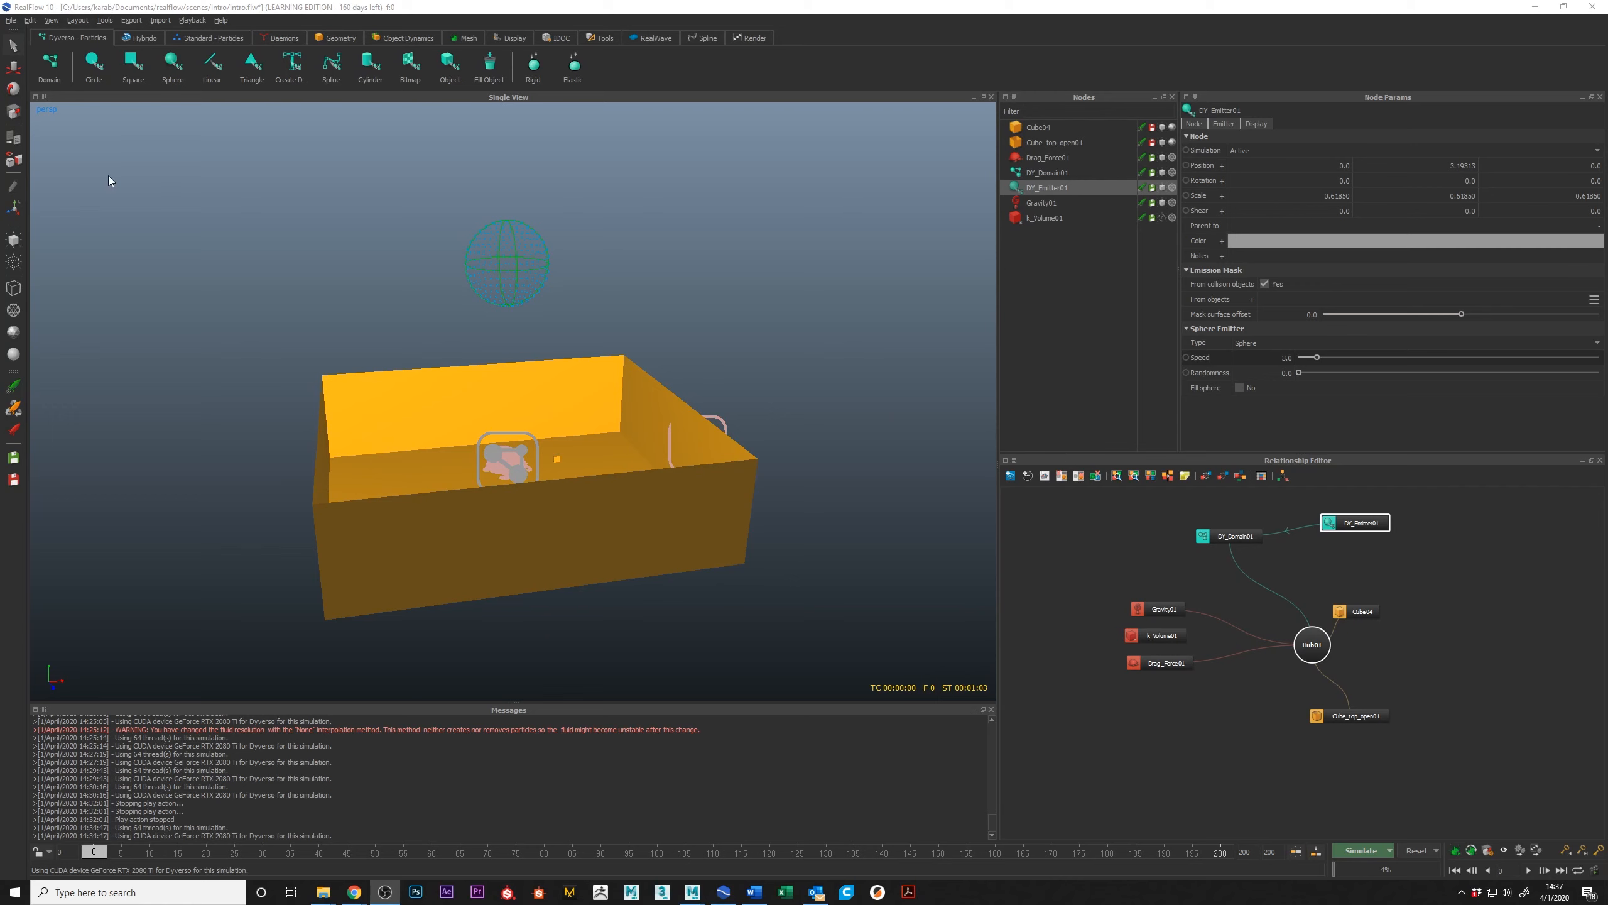
# Step: Open the Dyverso simulation preferences and examine which CUDA GPU devices can be selected
pyautogui.click(11, 21)
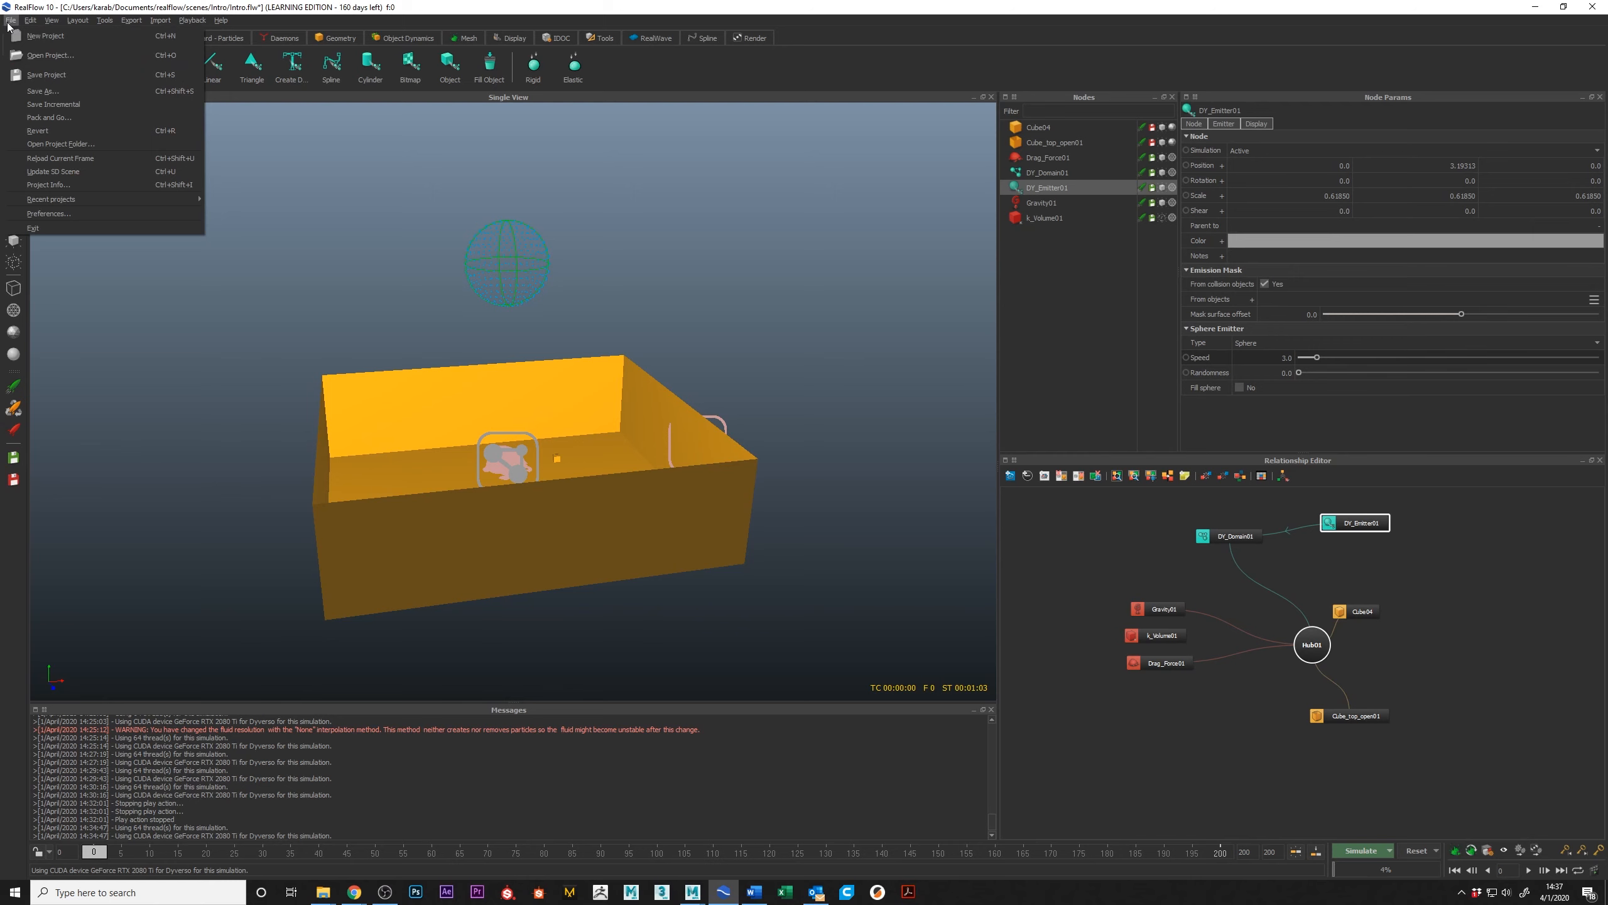
pyautogui.click(64, 212)
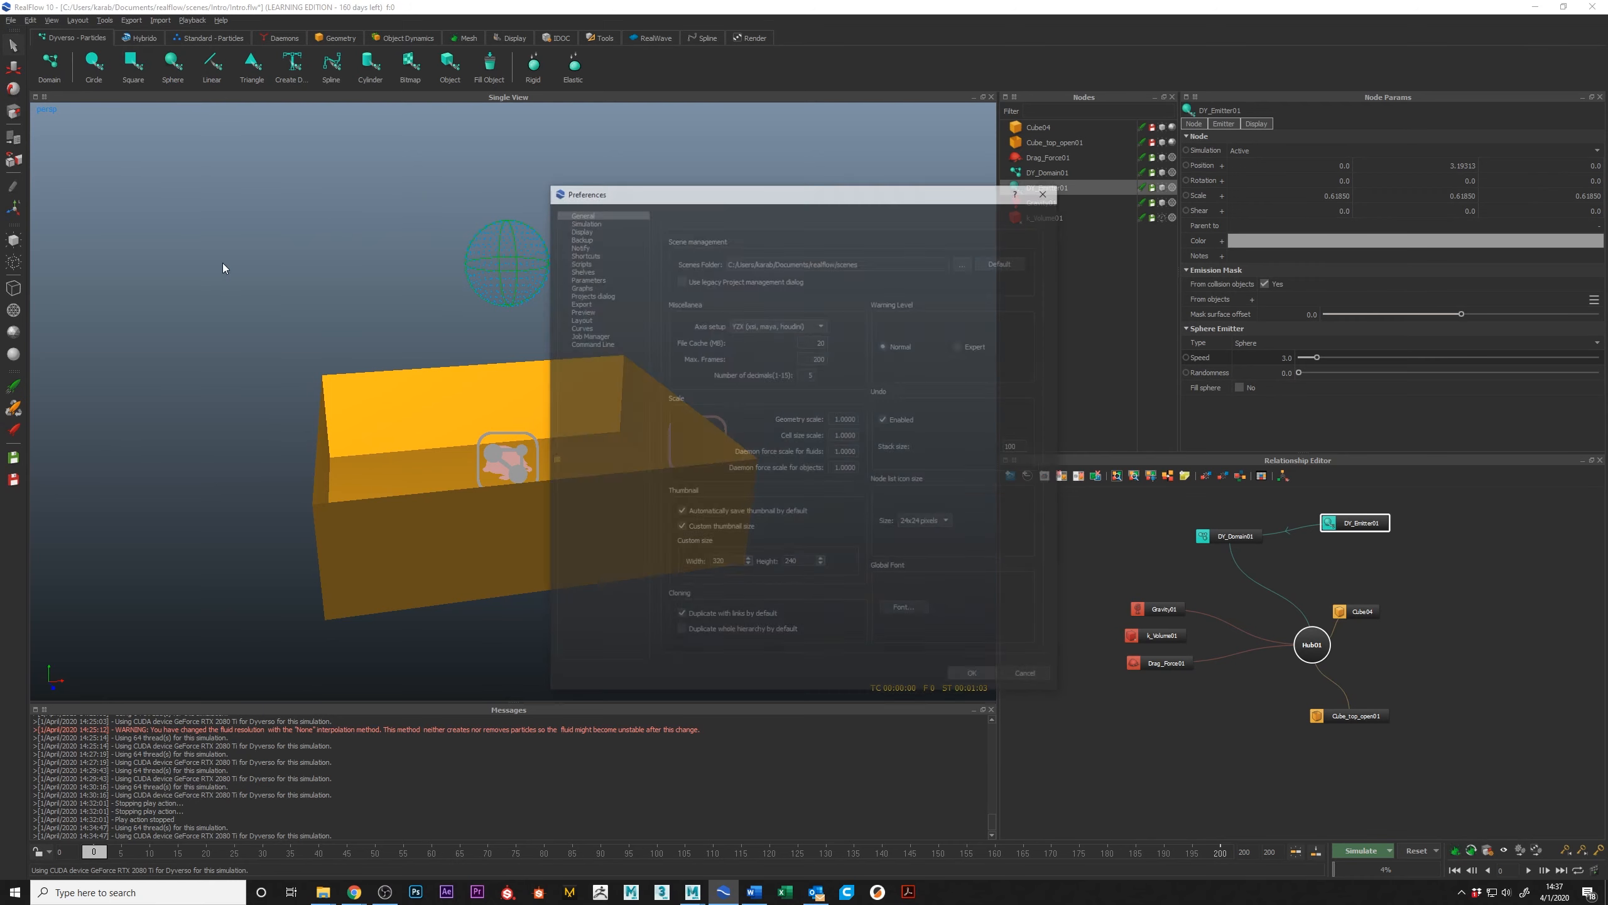
pyautogui.click(589, 220)
pyautogui.click(753, 224)
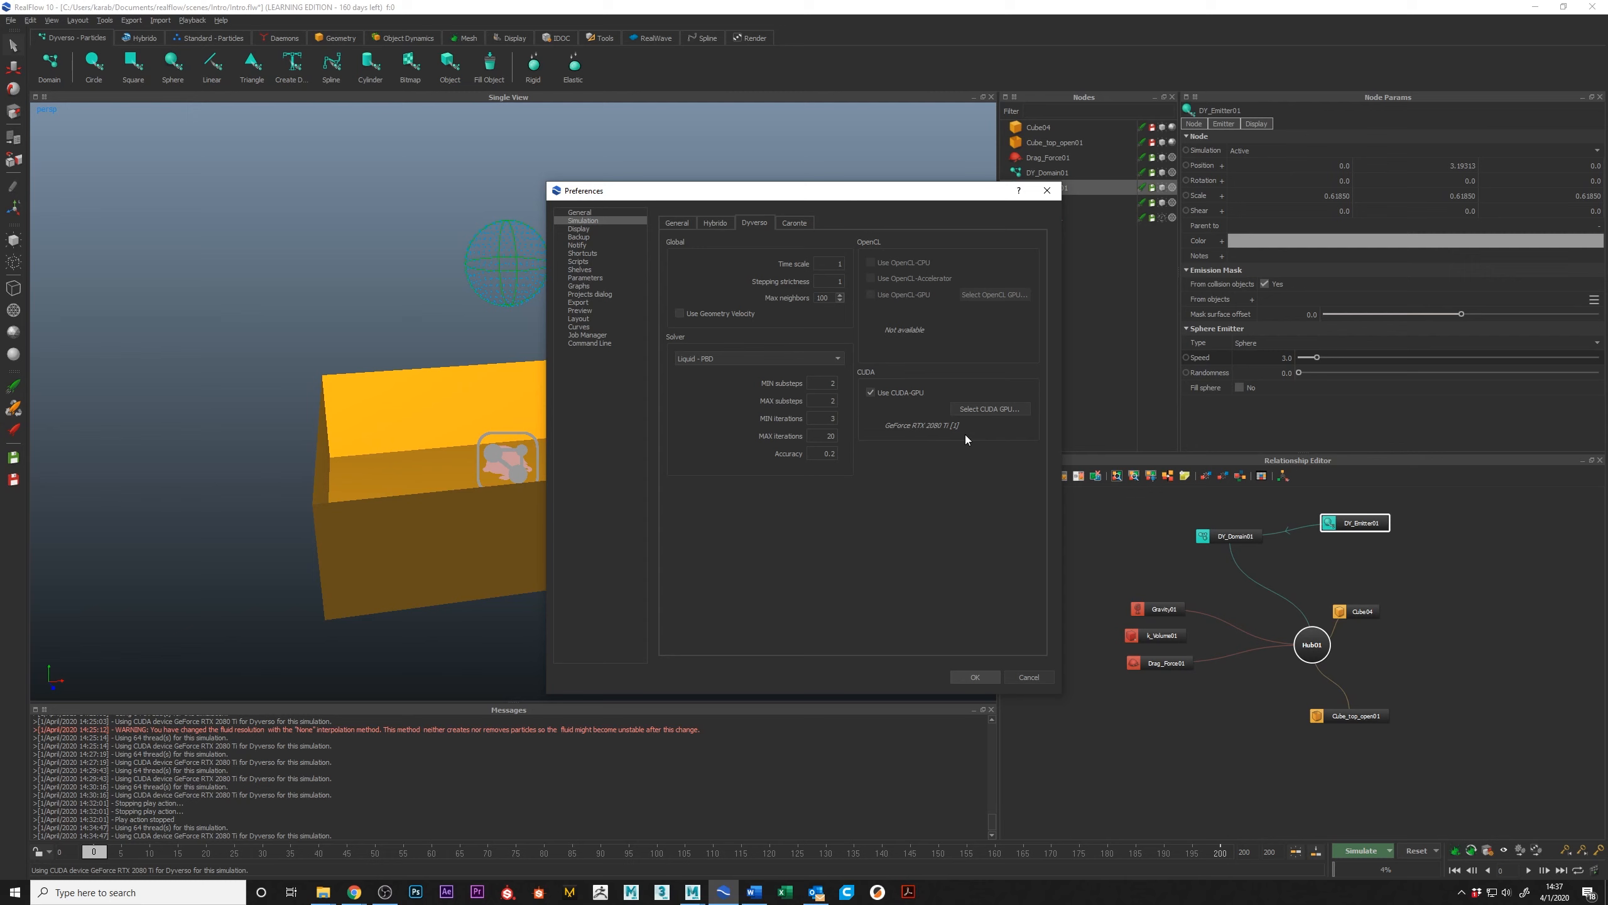
pyautogui.click(991, 408)
pyautogui.moveTo(924, 355)
pyautogui.mouseDown()
pyautogui.moveTo(922, 451)
pyautogui.moveTo(922, 345)
pyautogui.mouseUp()
pyautogui.click(921, 280)
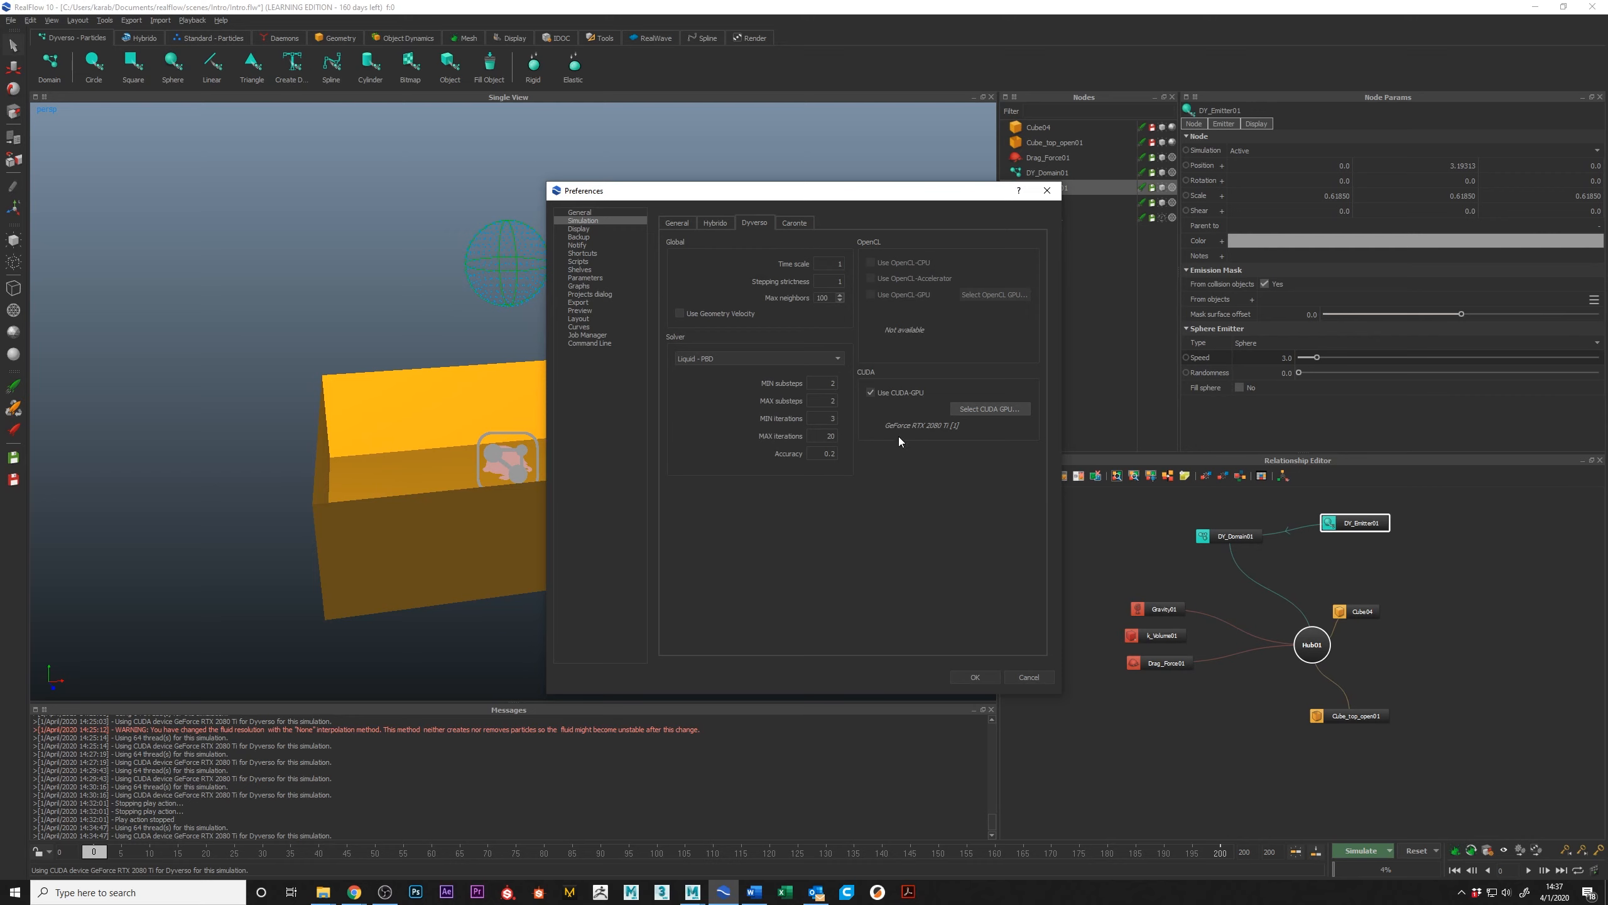
# Step: Compare the Hybrido, Dyverso and General pages of the simulation preferences
pyautogui.moveTo(948, 431)
pyautogui.click(719, 224)
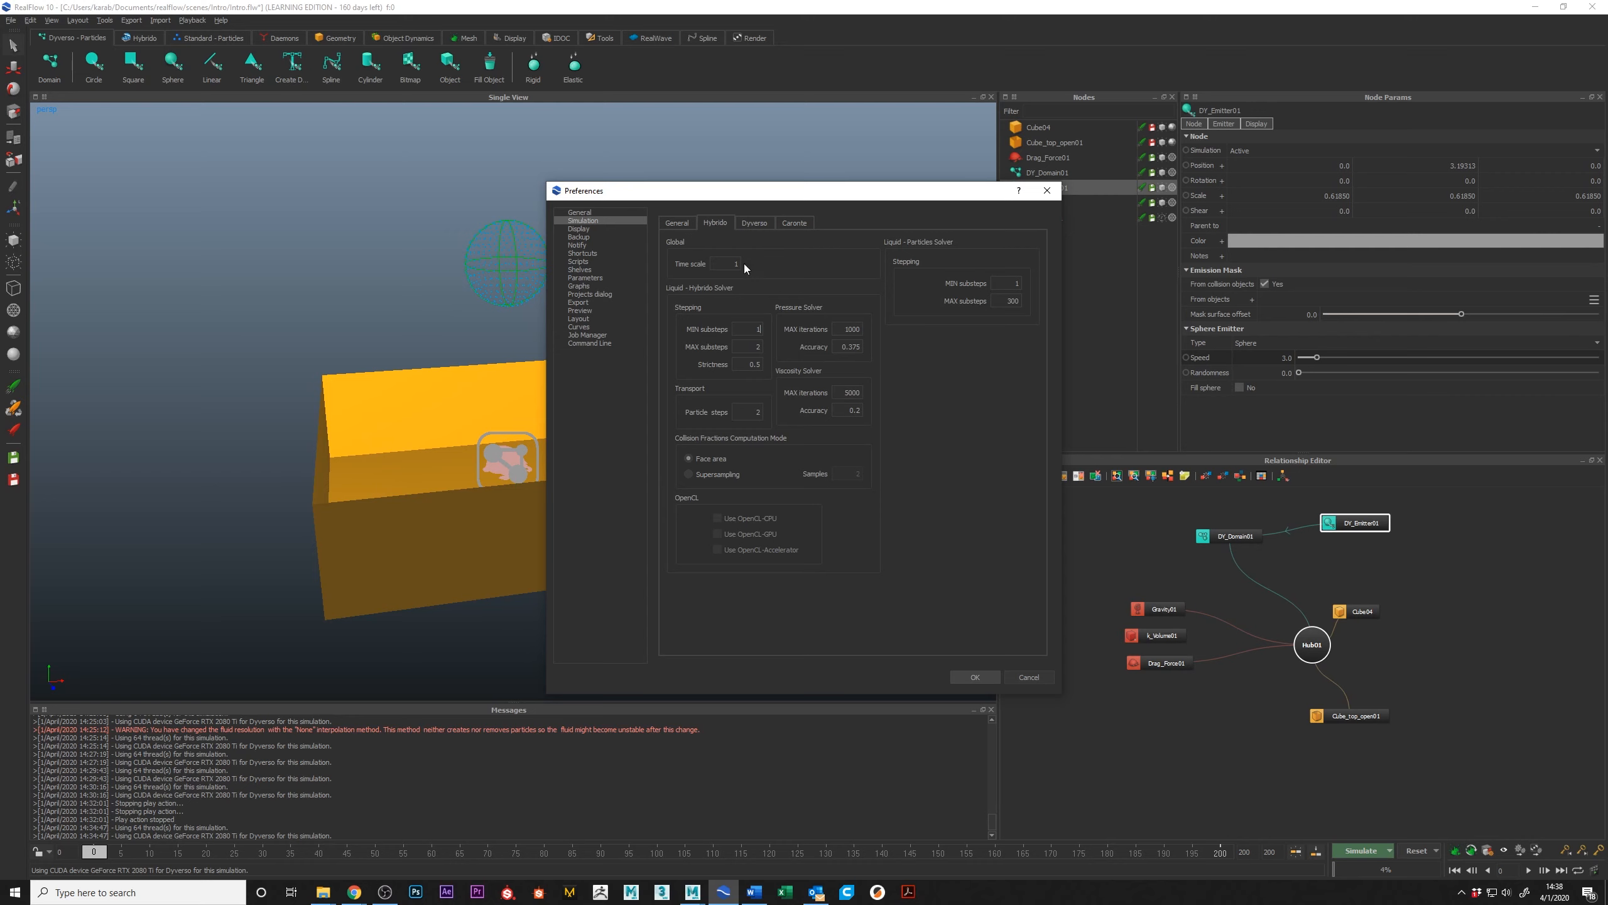
pyautogui.click(750, 223)
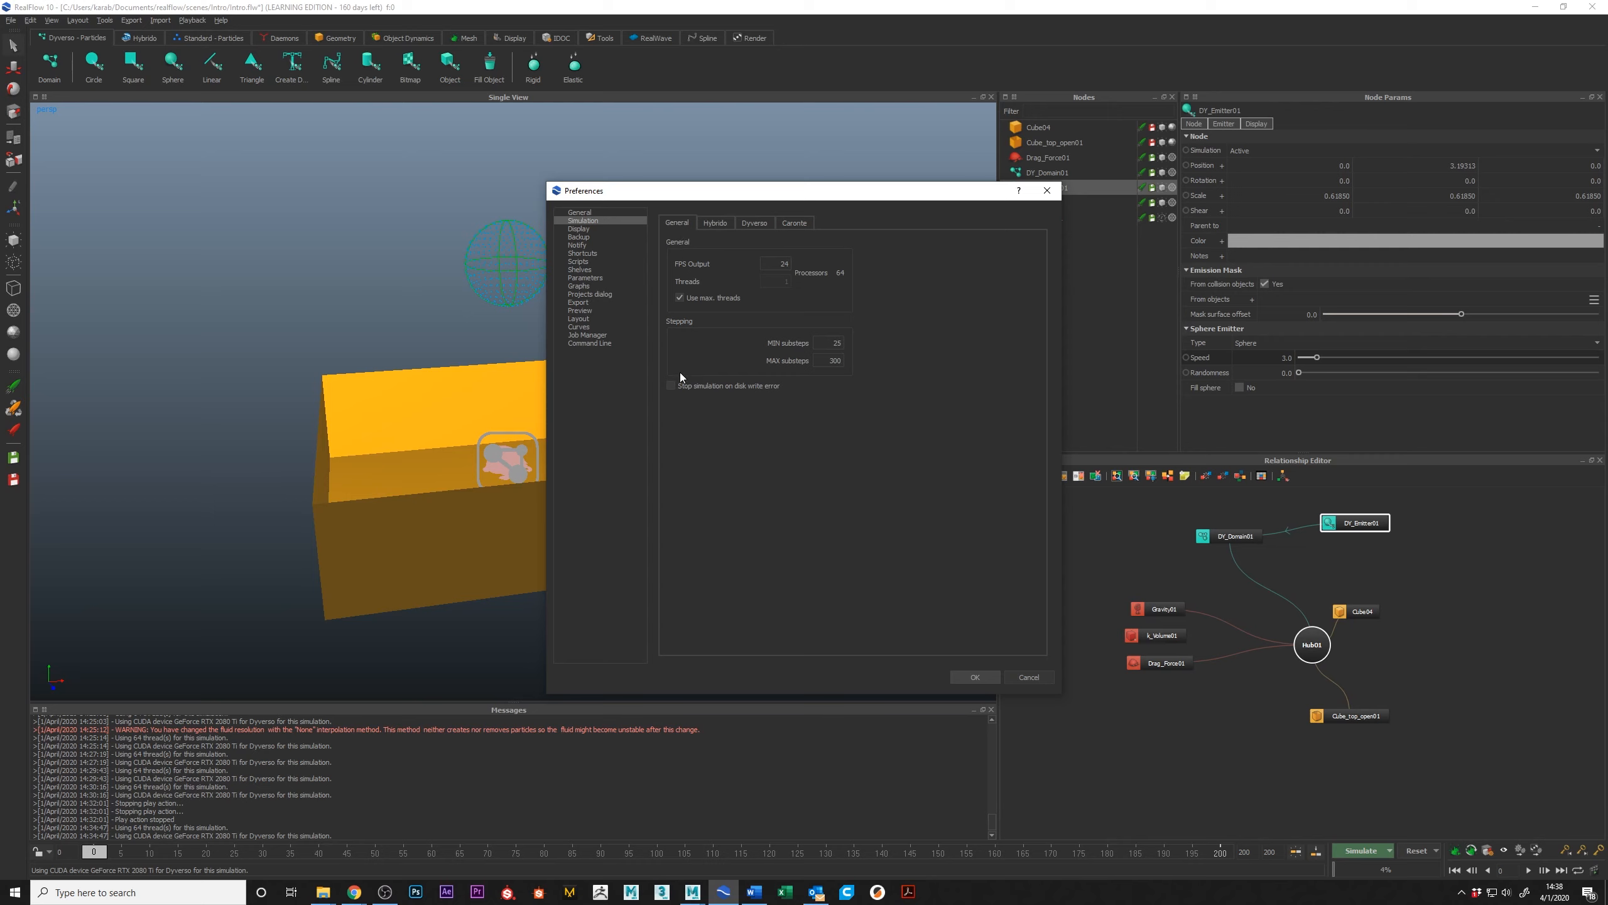
# Step: Set the maximum substeps to 150 in the general simulation preferences and highlight the FPS output value
pyautogui.doubleClick(831, 342)
pyautogui.press('Tab')
pyautogui.write('150')
pyautogui.moveTo(773, 263); pyautogui.dragTo(810, 273)
# Step: Switch to Maya to check its playback frame rate, and return to the RealFlow preferences
pyautogui.moveTo(693, 892)
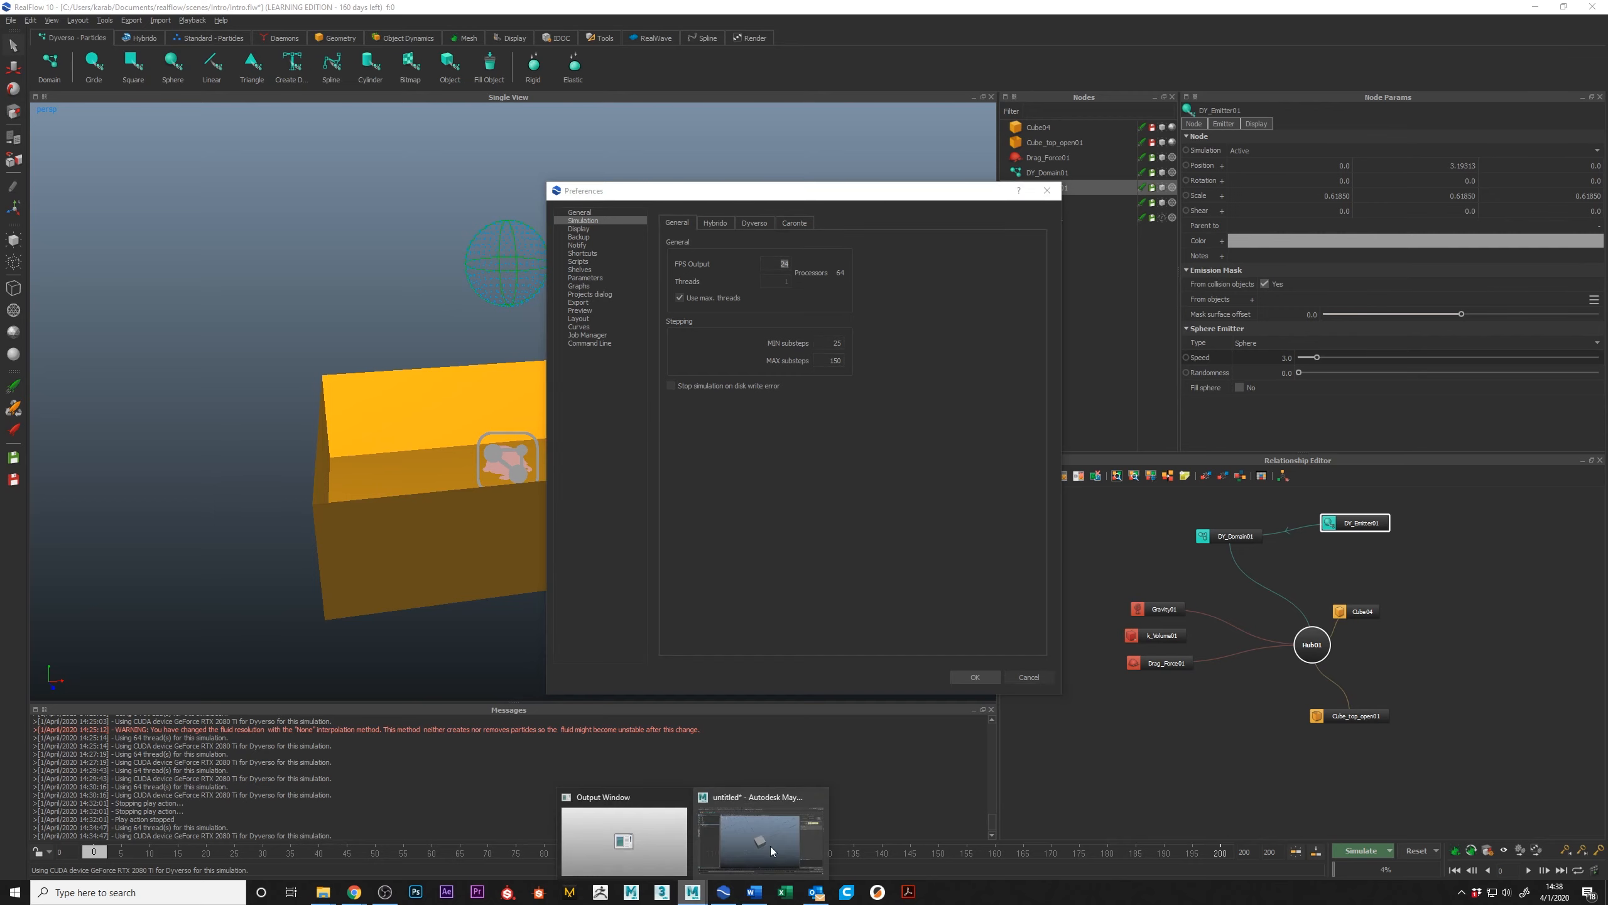
pyautogui.click(808, 835)
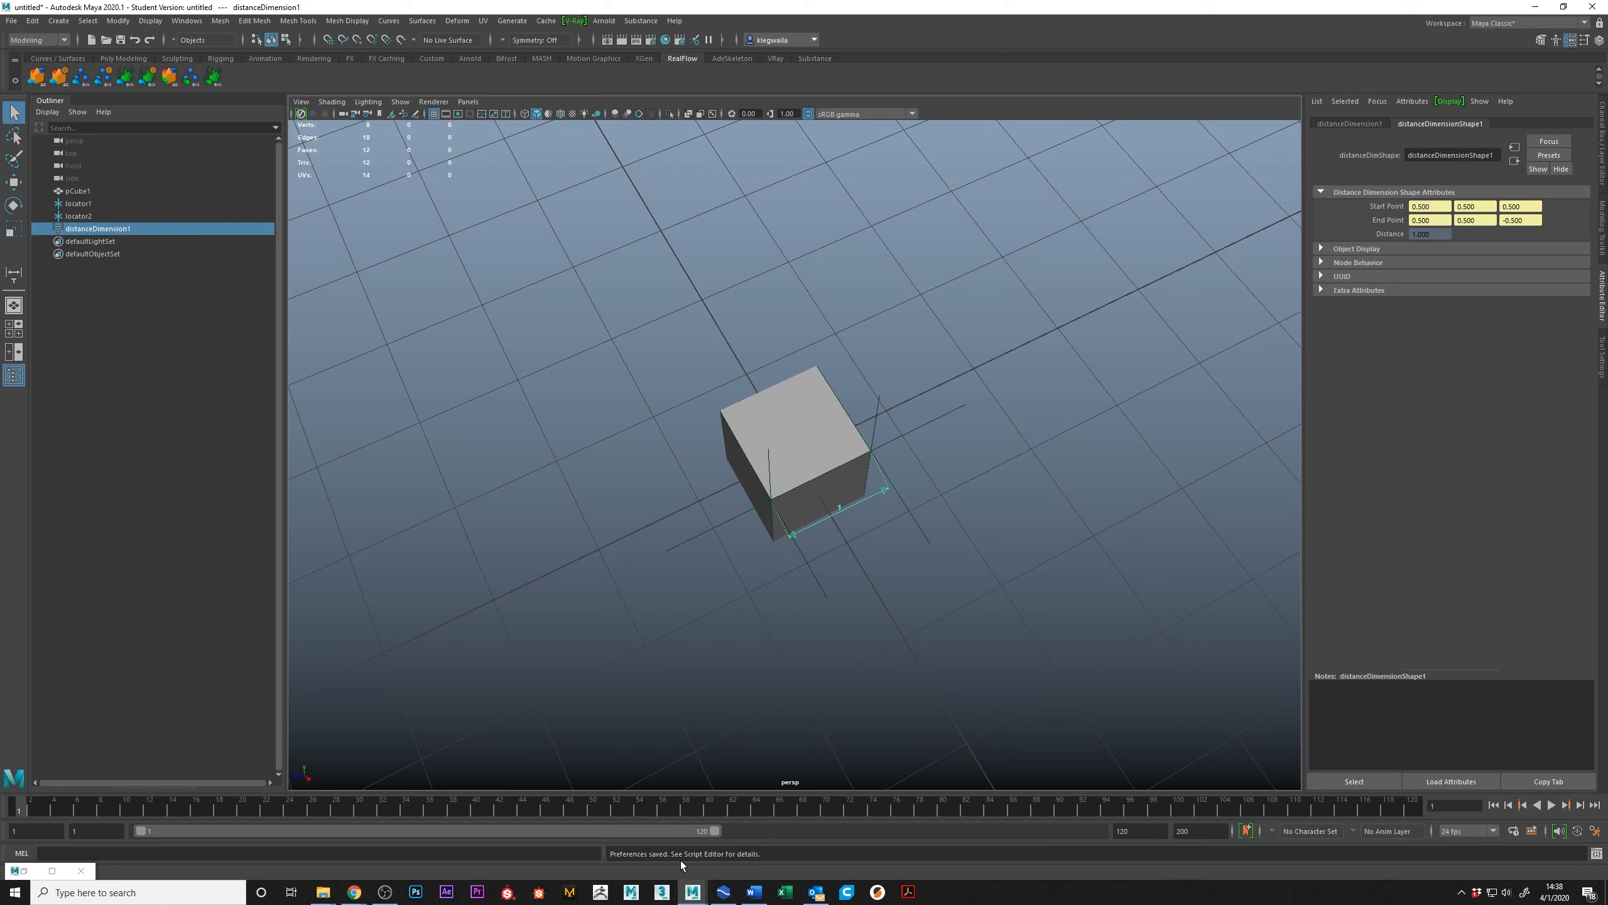
pyautogui.click(734, 895)
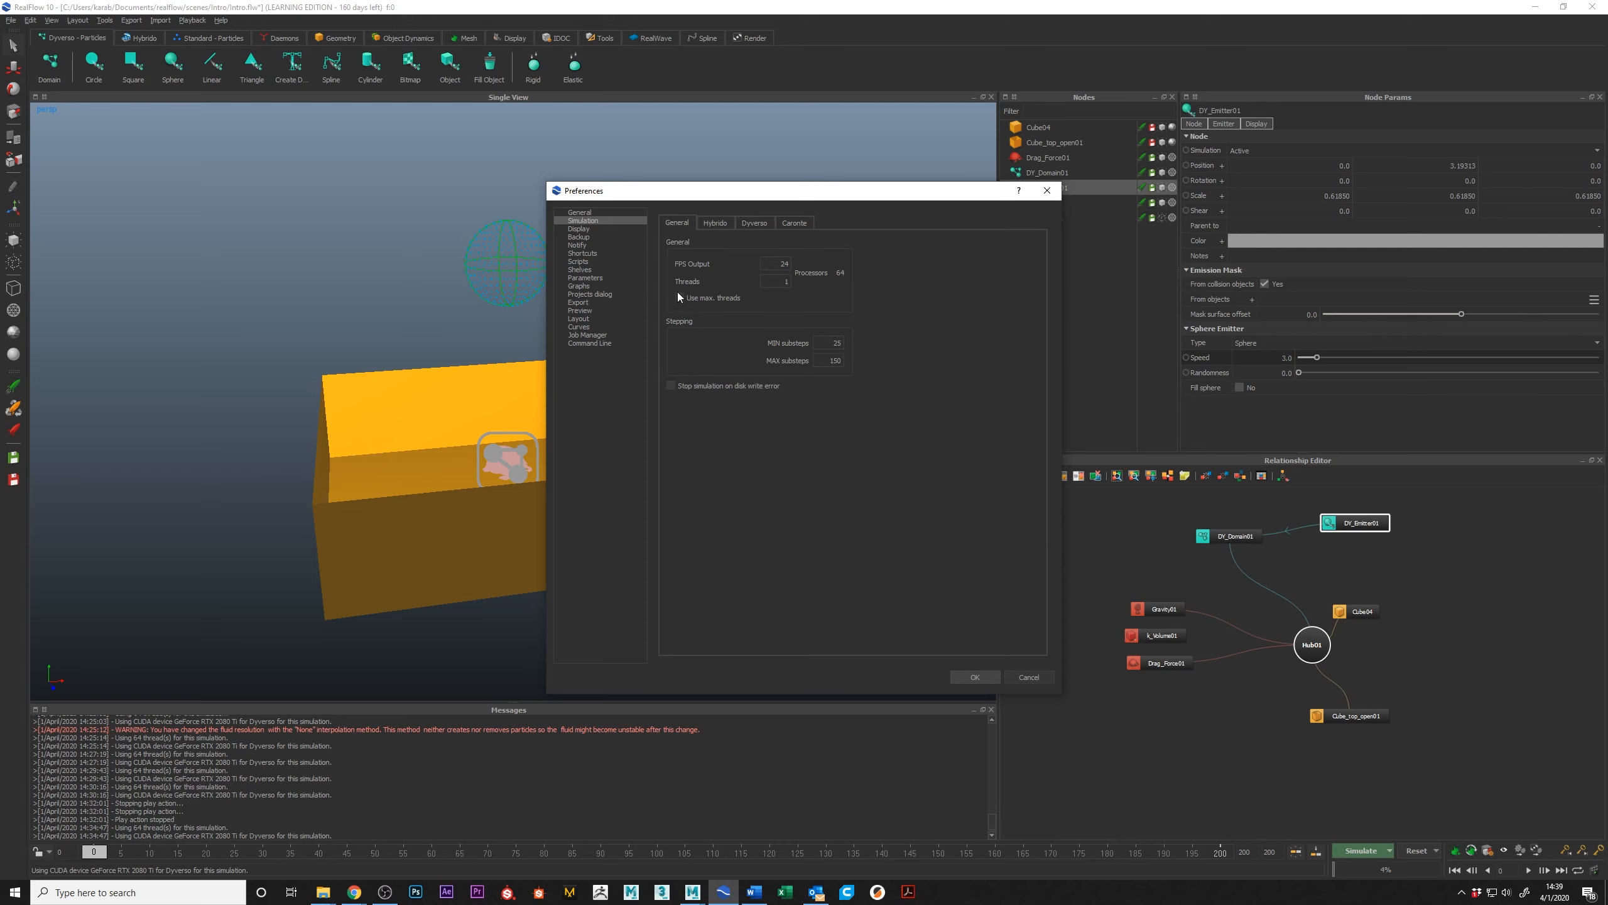
# Step: View the Display preferences, close the dialog without saving, and select the open-top box to see its selection wireframe
pyautogui.click(579, 229)
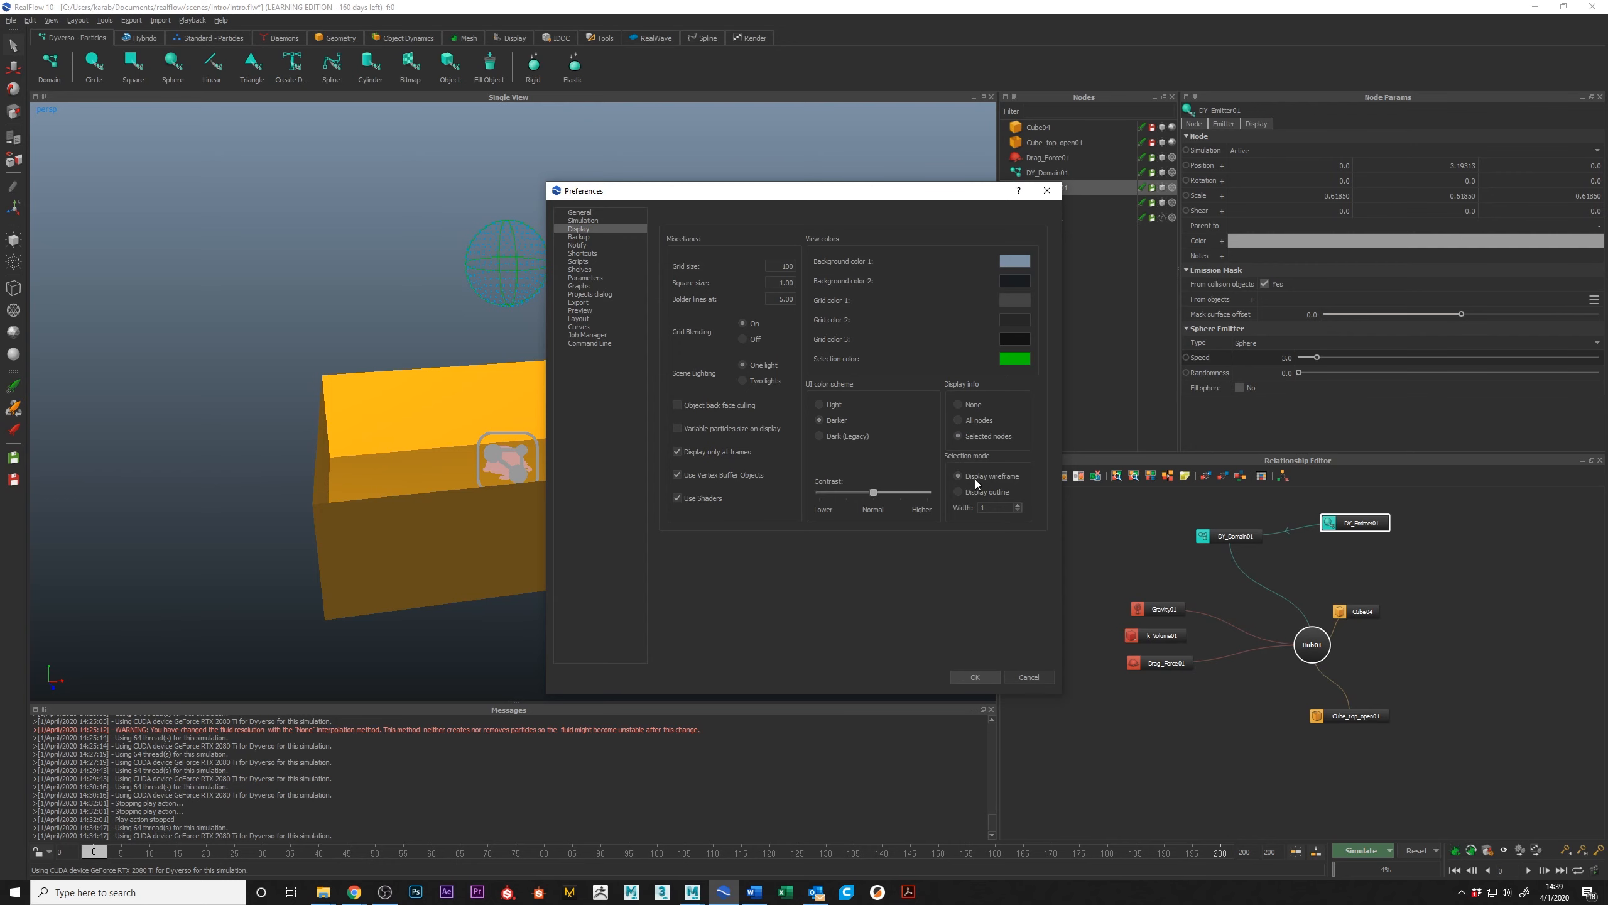
pyautogui.press('Escape')
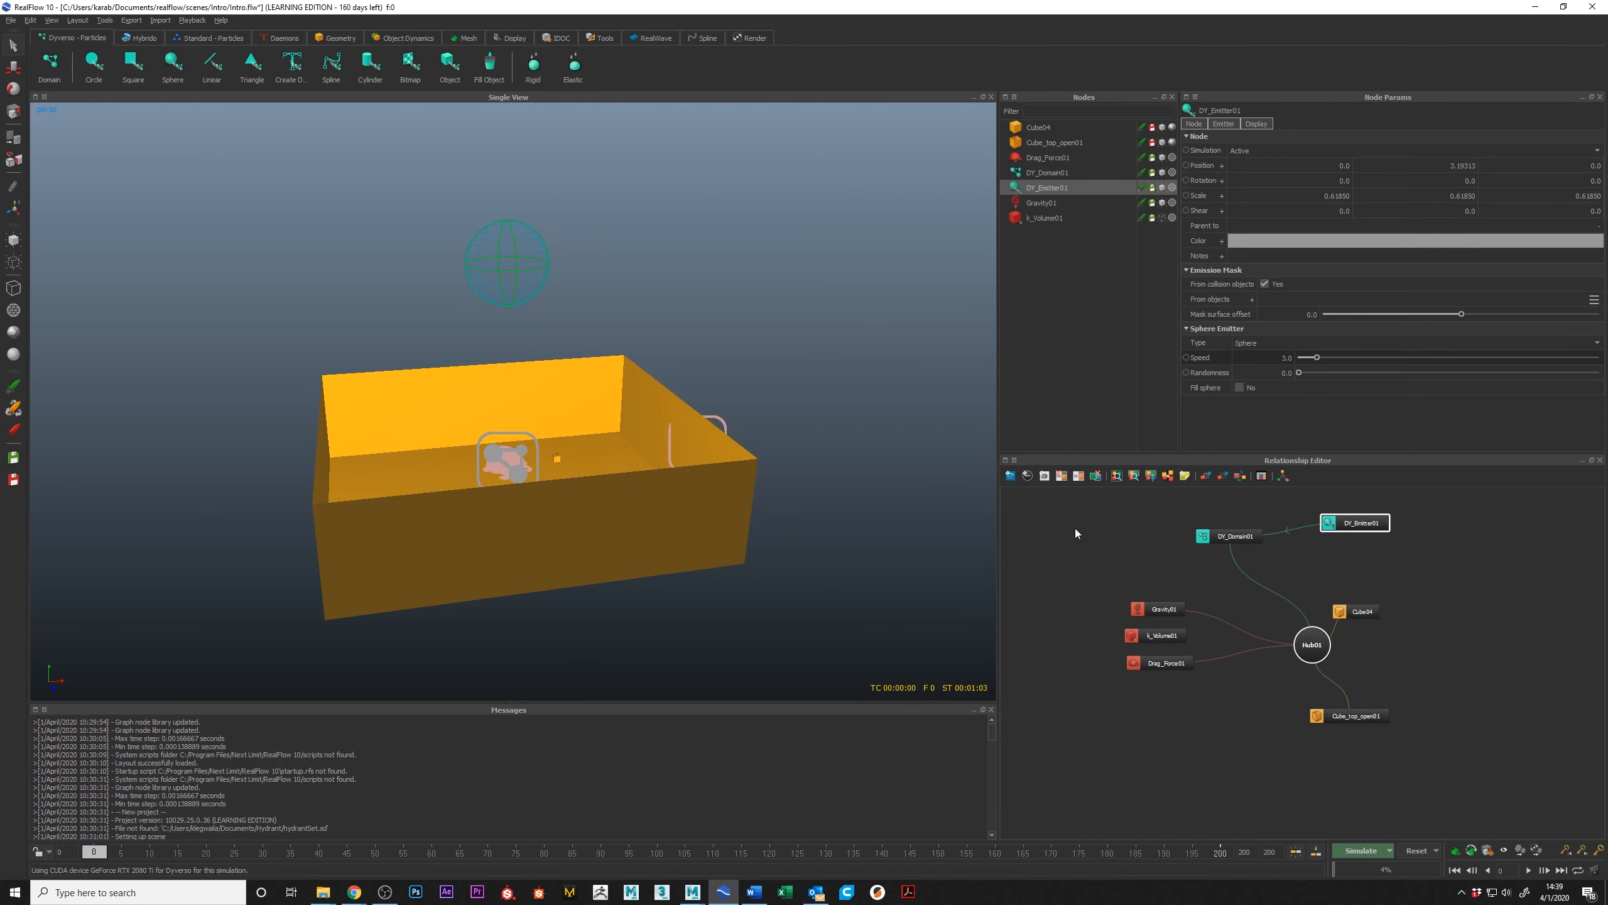
pyautogui.click(613, 571)
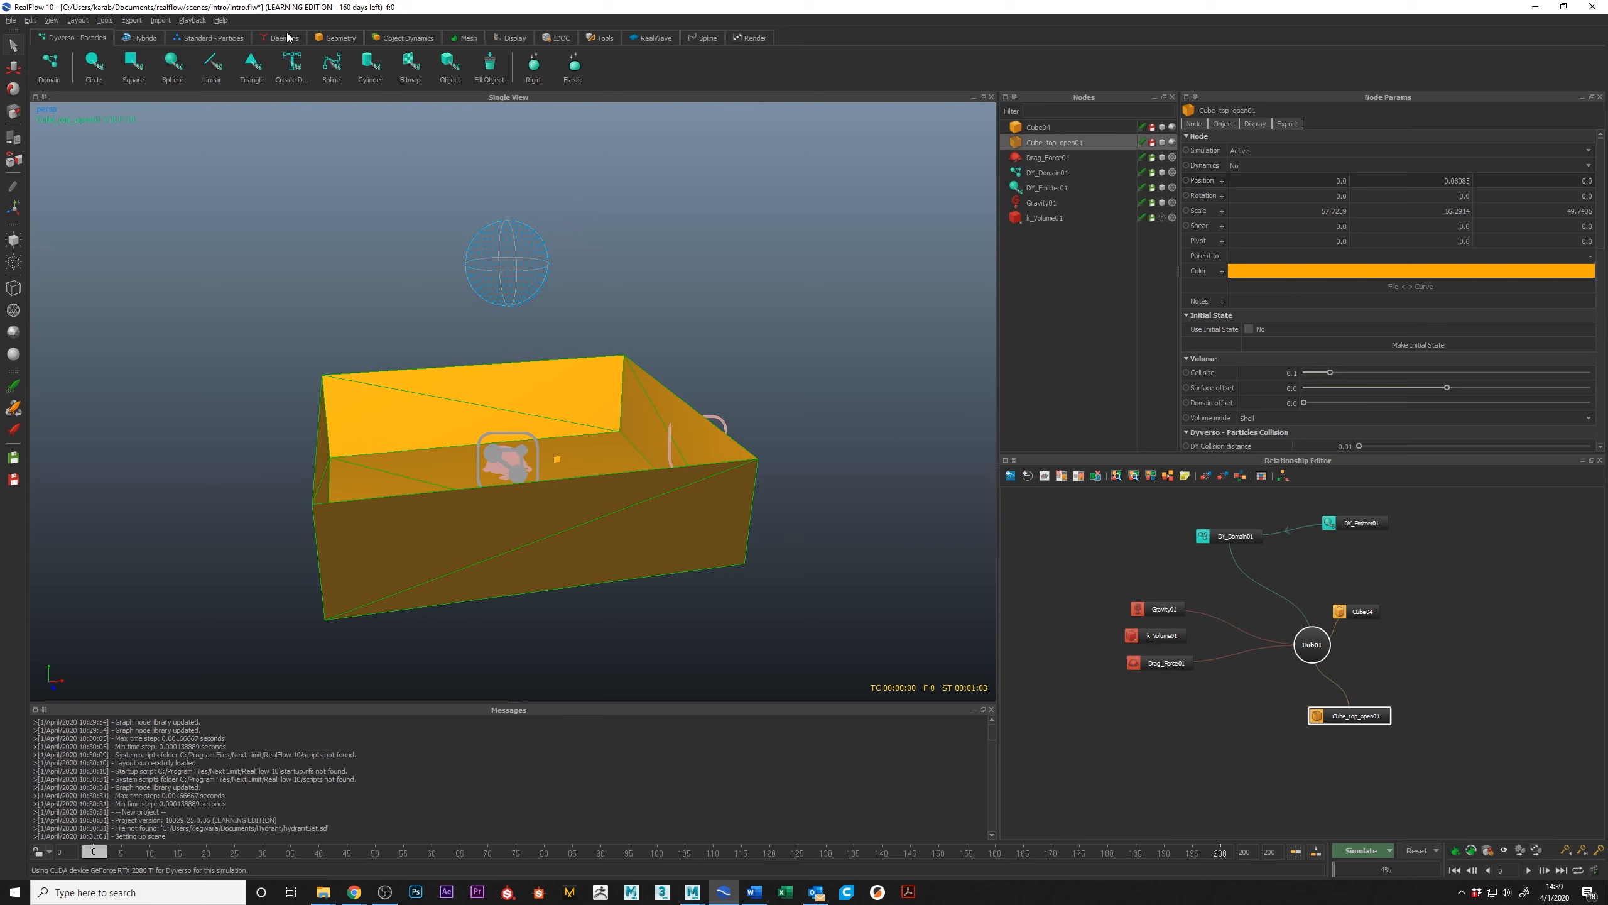
# Step: Reopen the preferences and examine the Display and Notify settings
pyautogui.click(11, 20)
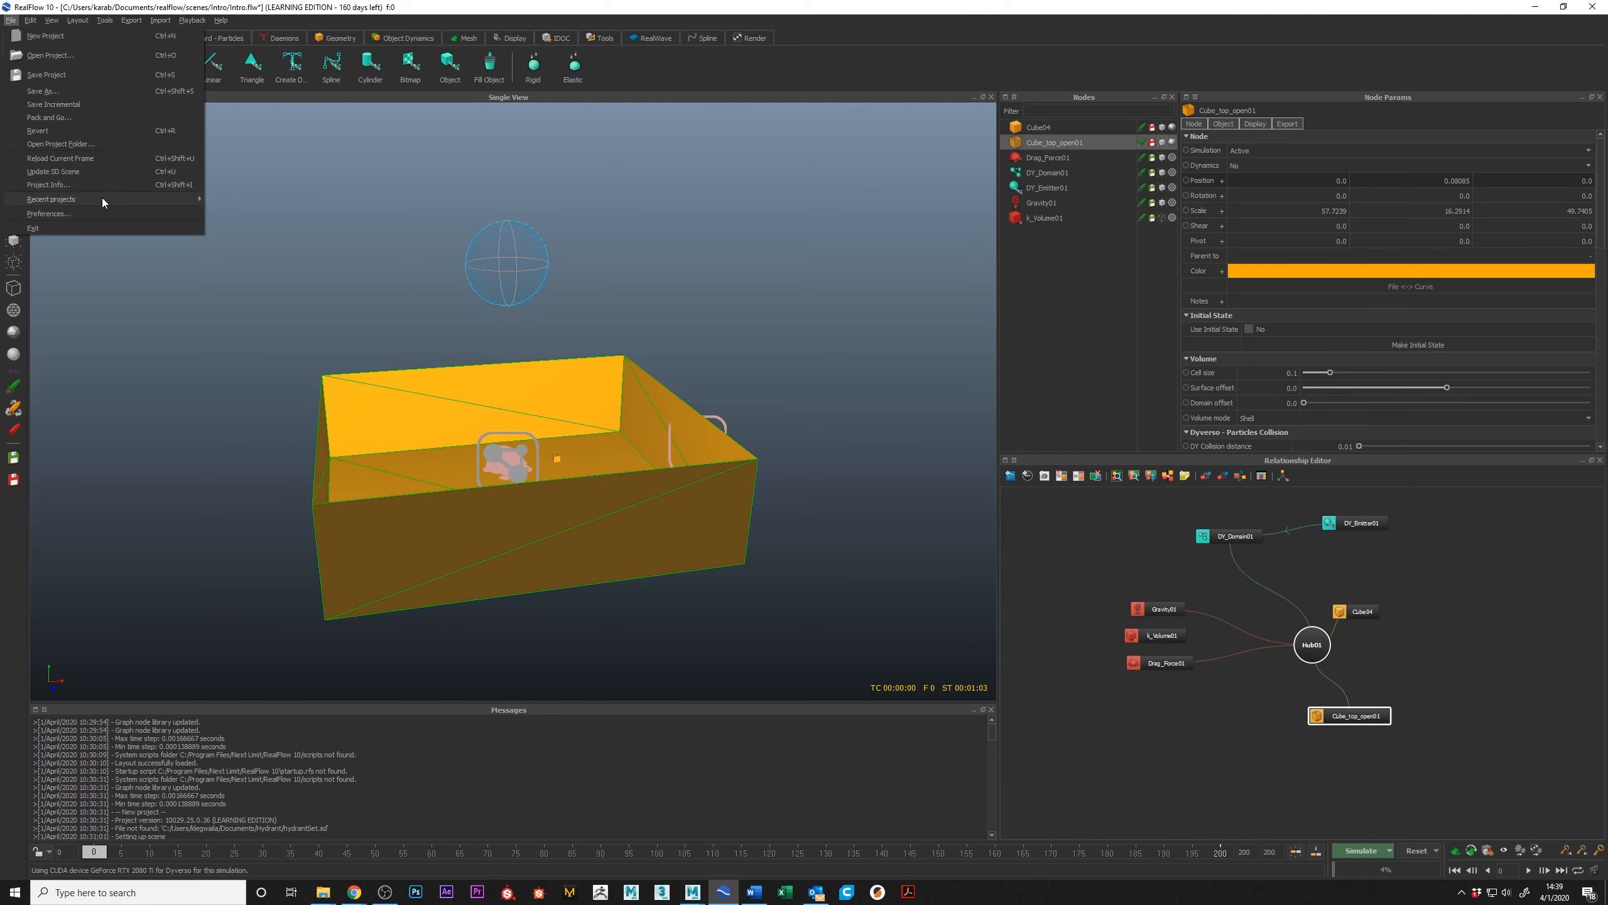
pyautogui.click(102, 212)
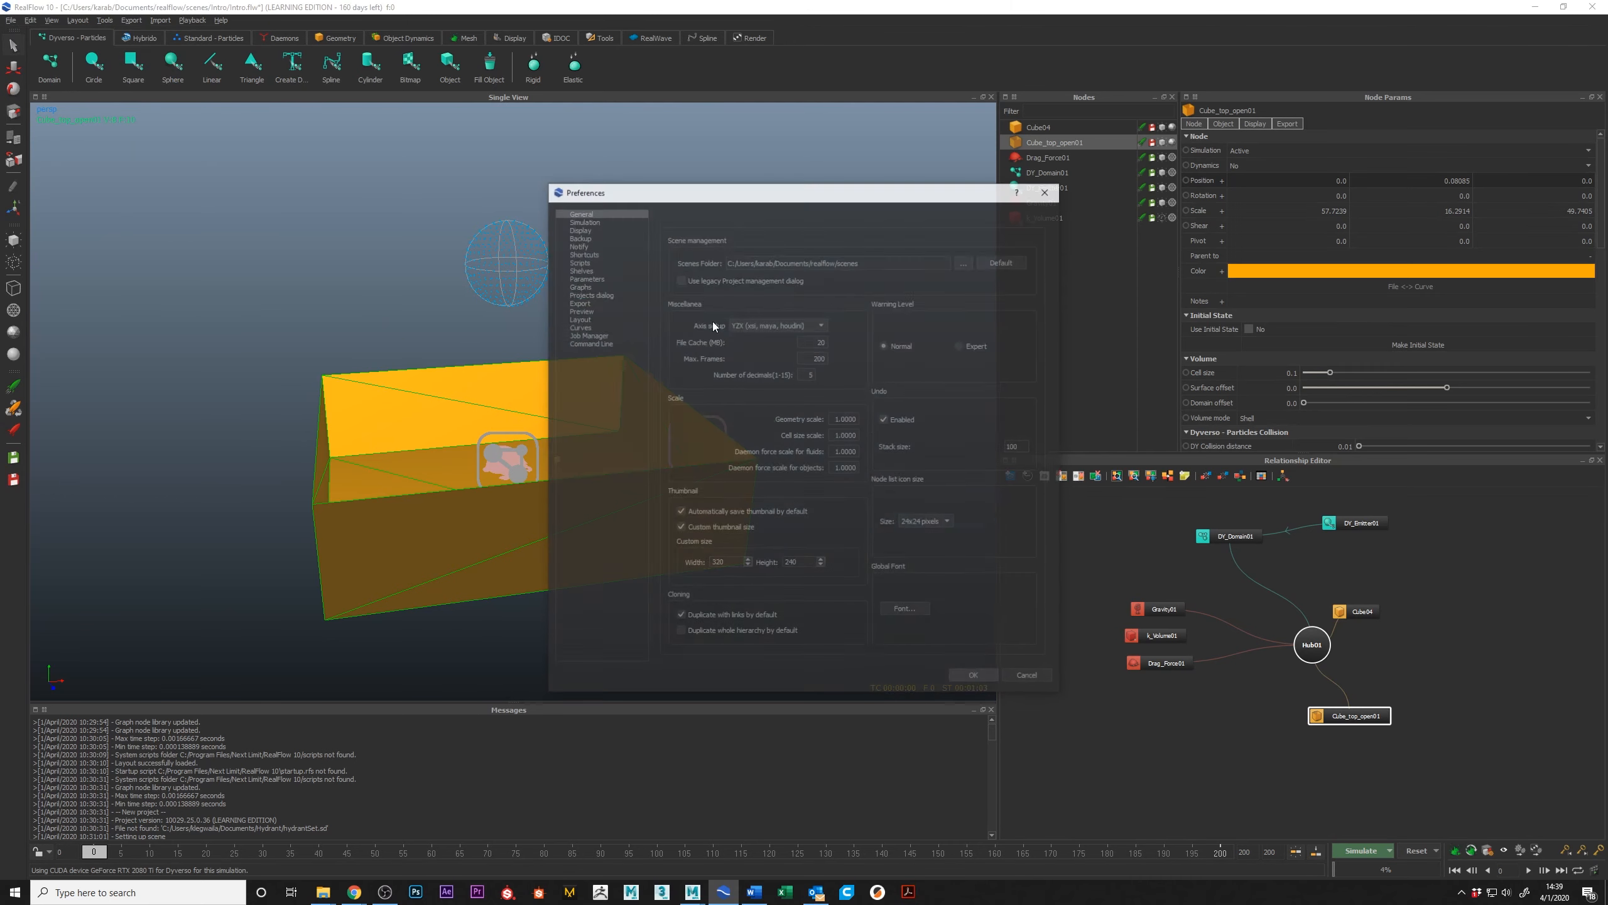
pyautogui.click(579, 230)
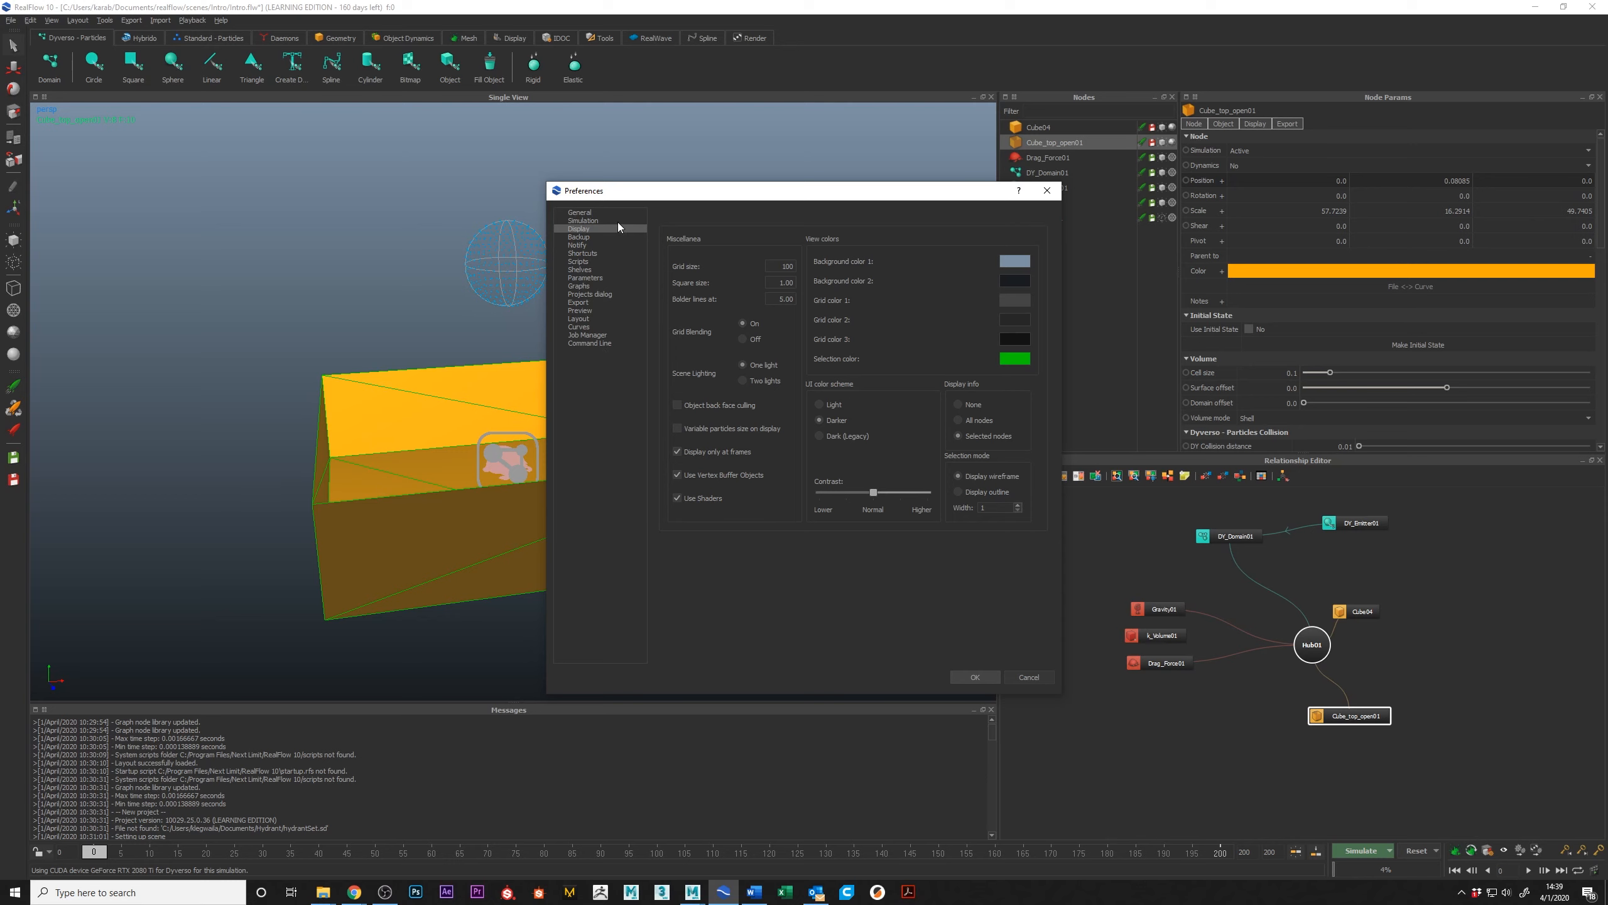
pyautogui.click(580, 246)
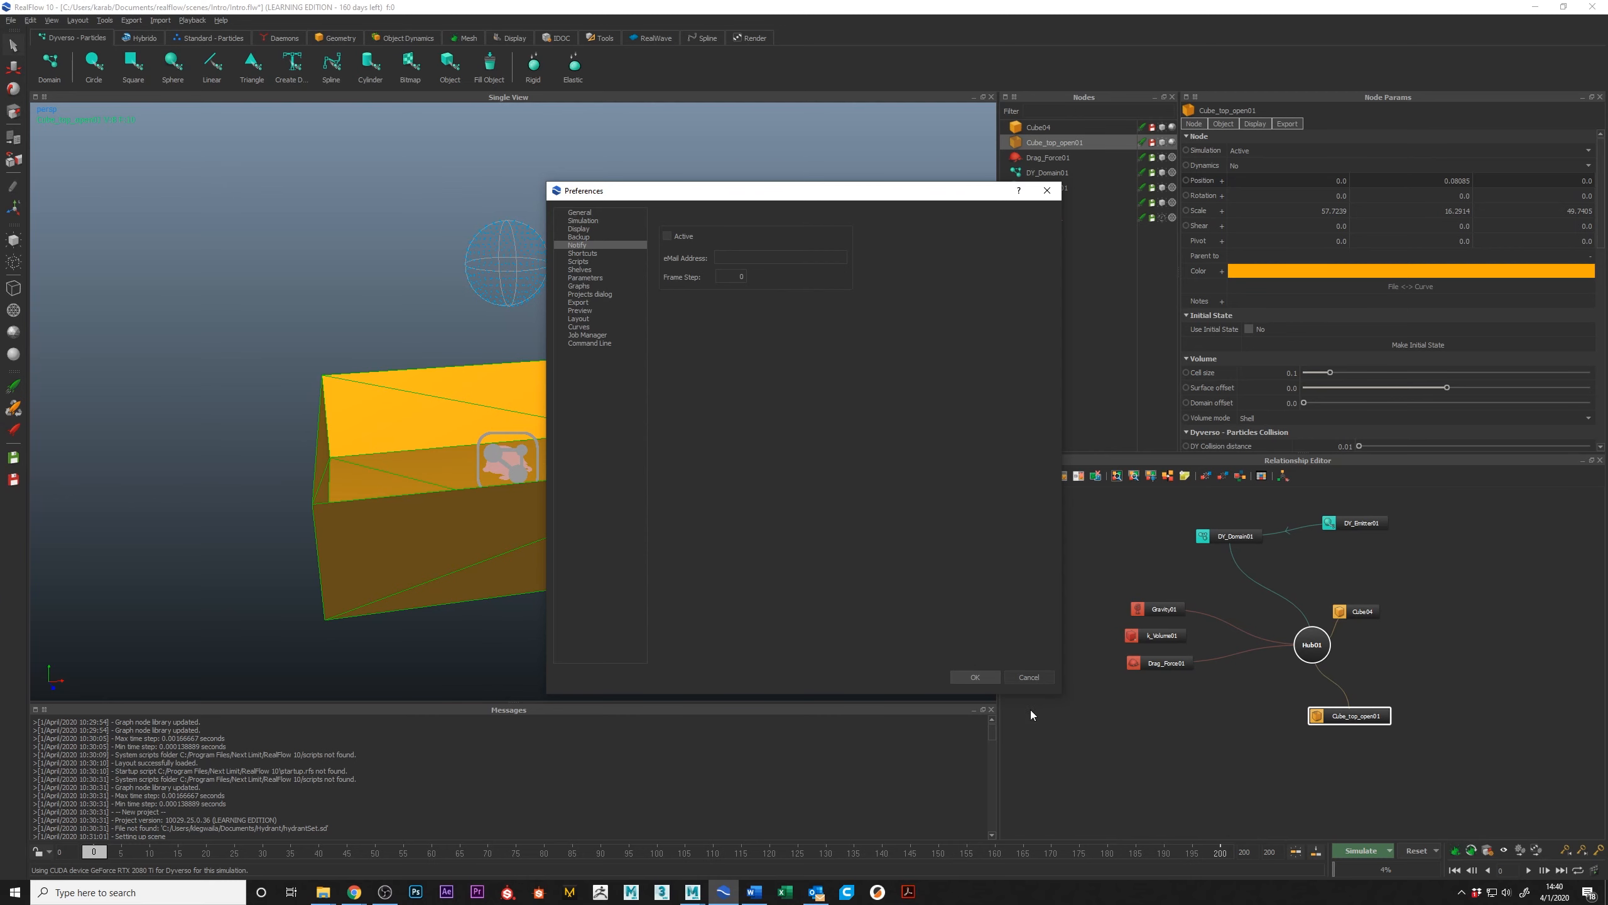
# Step: Accept the preferences and close the dialog, returning to the scene with the open-top box
pyautogui.click(989, 675)
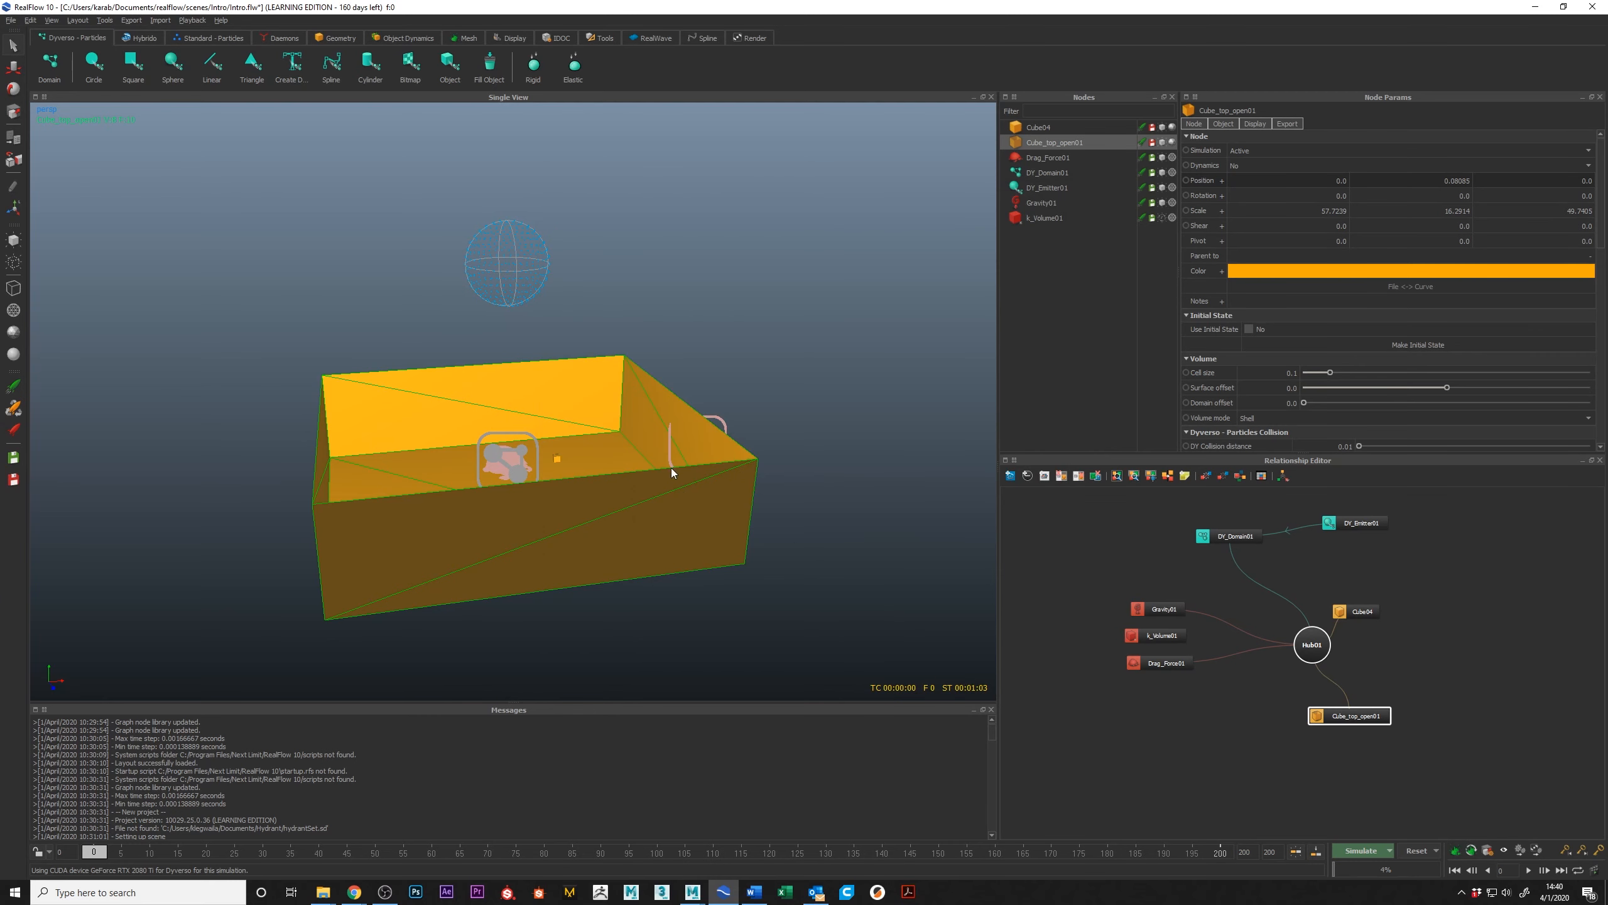
pyautogui.keyDown('alt'); pyautogui.moveTo(666, 467); pyautogui.dragTo(727, 481, button='middle'); pyautogui.keyUp('alt')
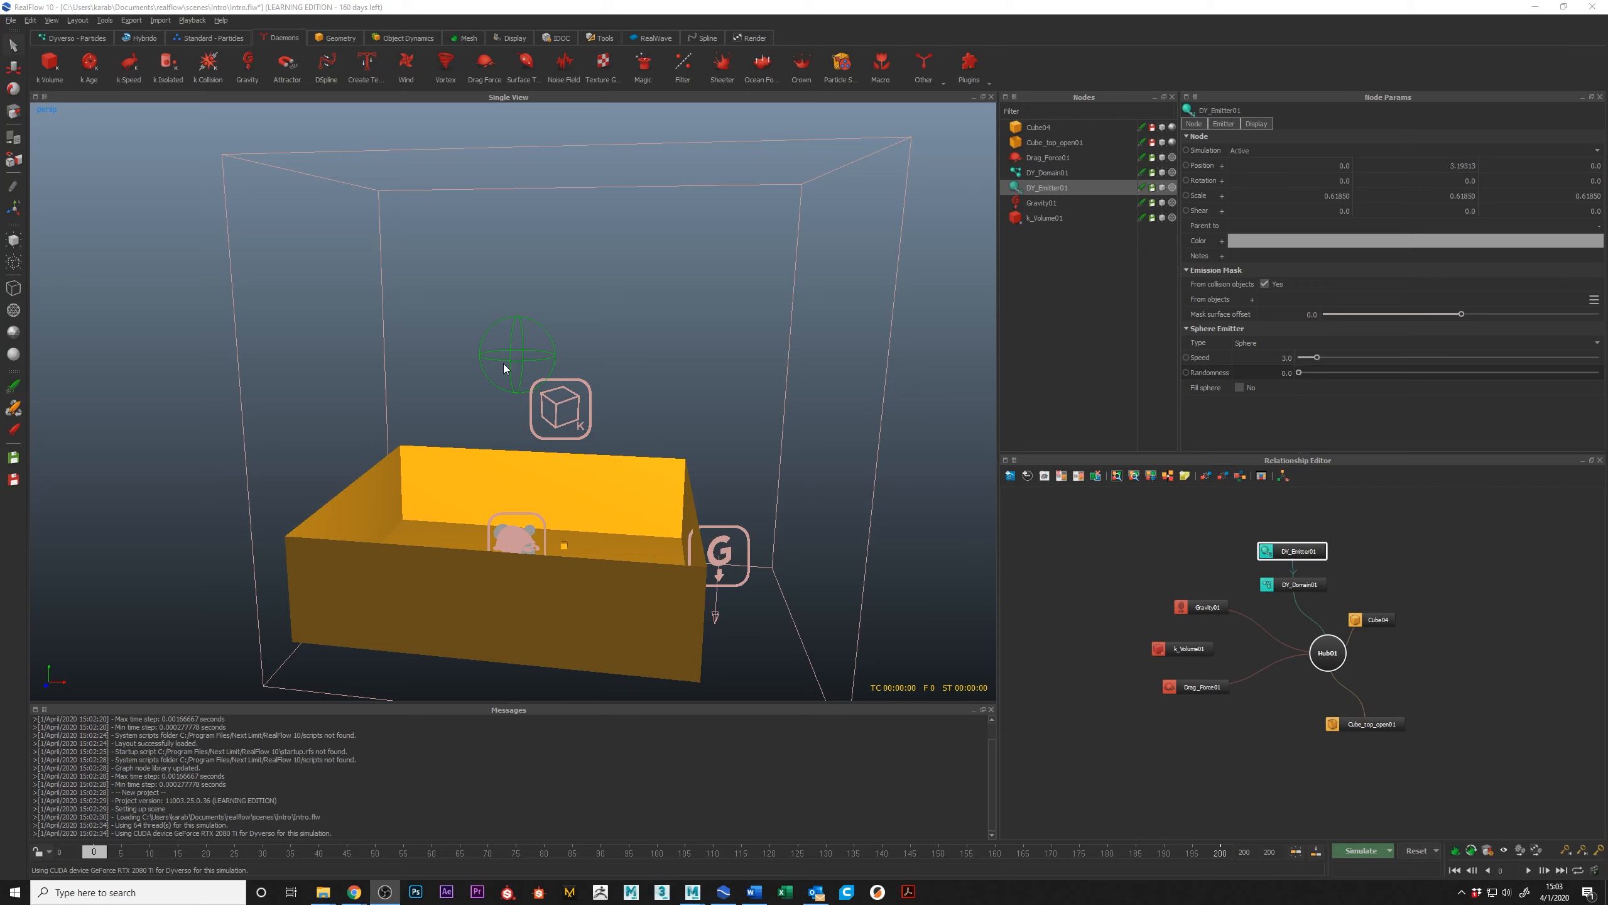
# Step: Simulate the sphere emitter filling and overflowing the open-top box, and stop the simulation at frame 198
pyautogui.click(1376, 849)
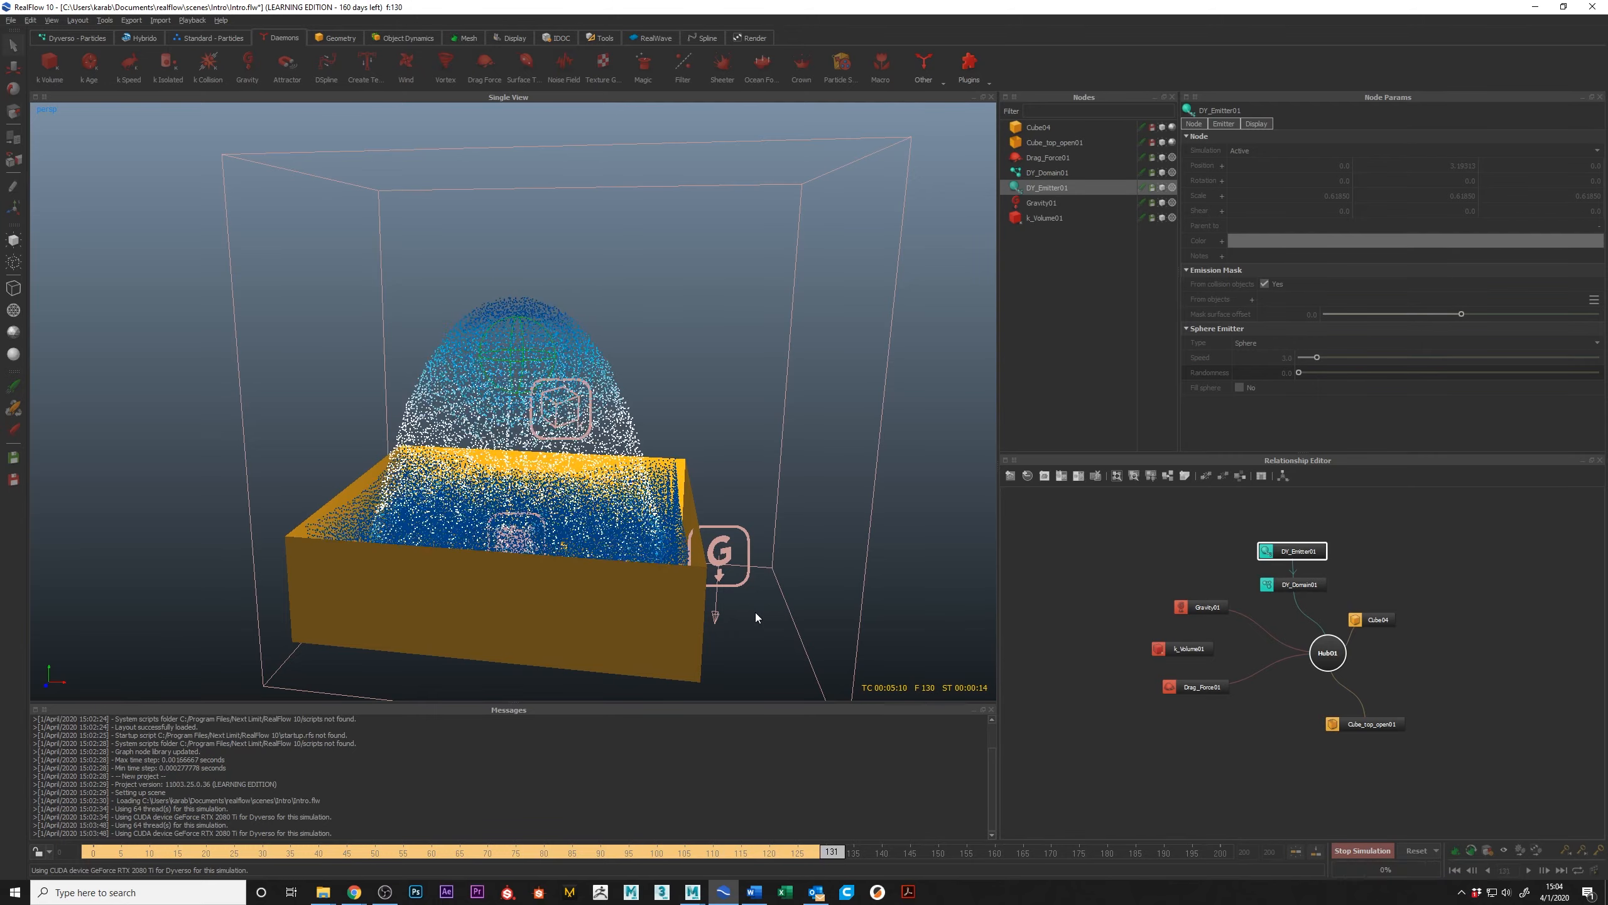
pyautogui.keyDown('alt'); pyautogui.moveTo(717, 591); pyautogui.dragTo(699, 596); pyautogui.keyUp('alt')
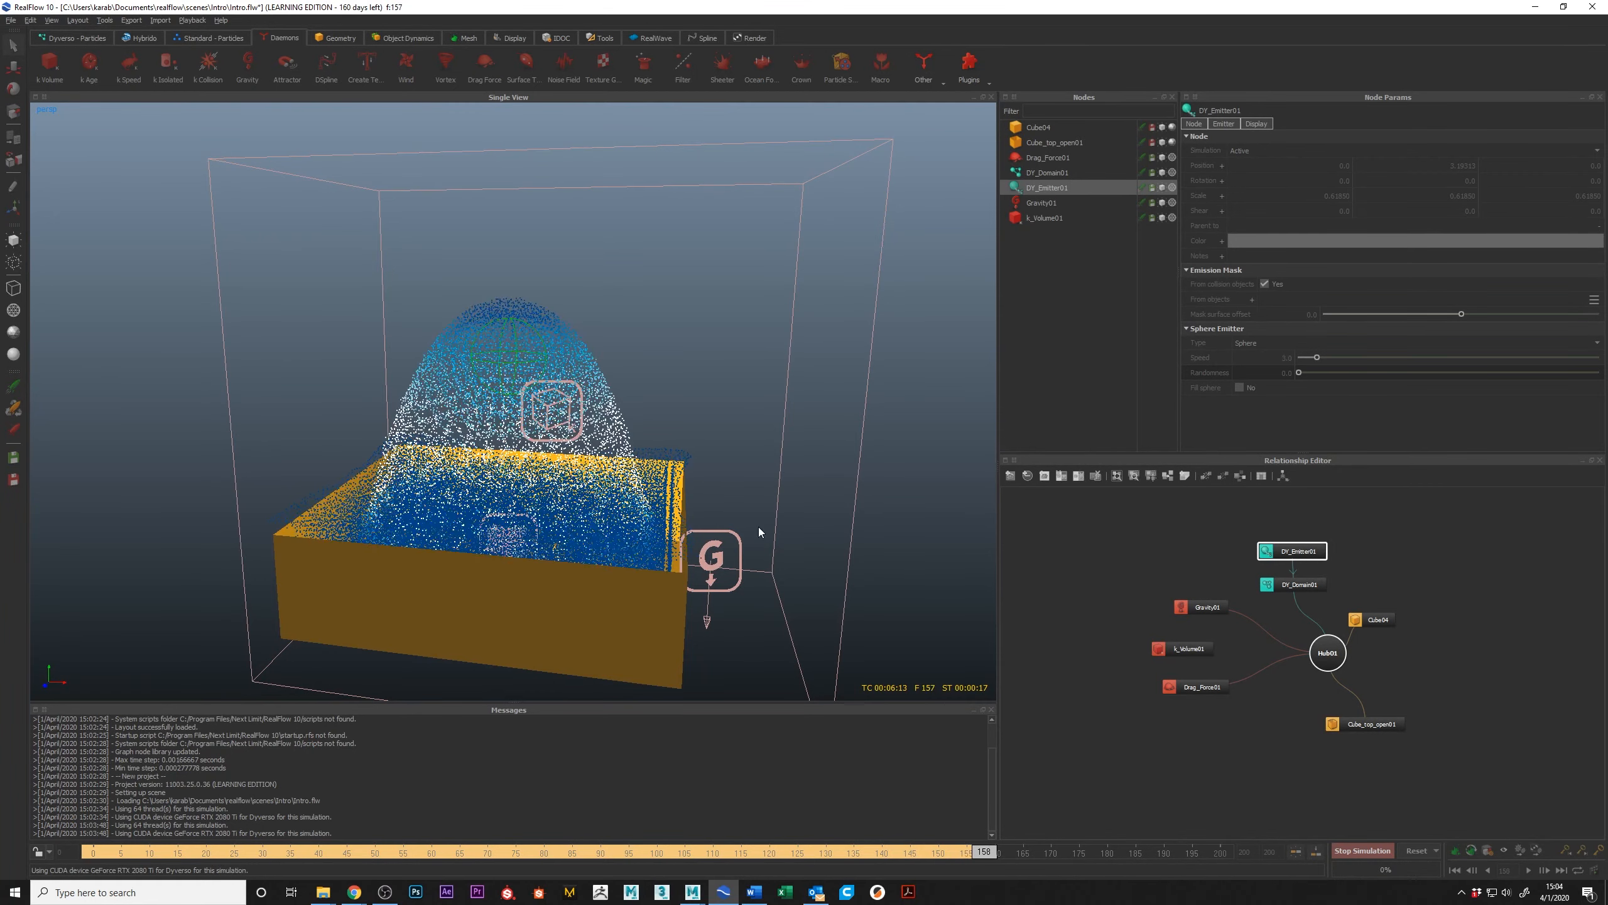
pyautogui.keyDown('alt'); pyautogui.moveTo(867, 572); pyautogui.dragTo(765, 530, button='right'); pyautogui.keyUp('alt')
pyautogui.keyDown('alt'); pyautogui.moveTo(765, 530); pyautogui.dragTo(676, 539); pyautogui.keyUp('alt')
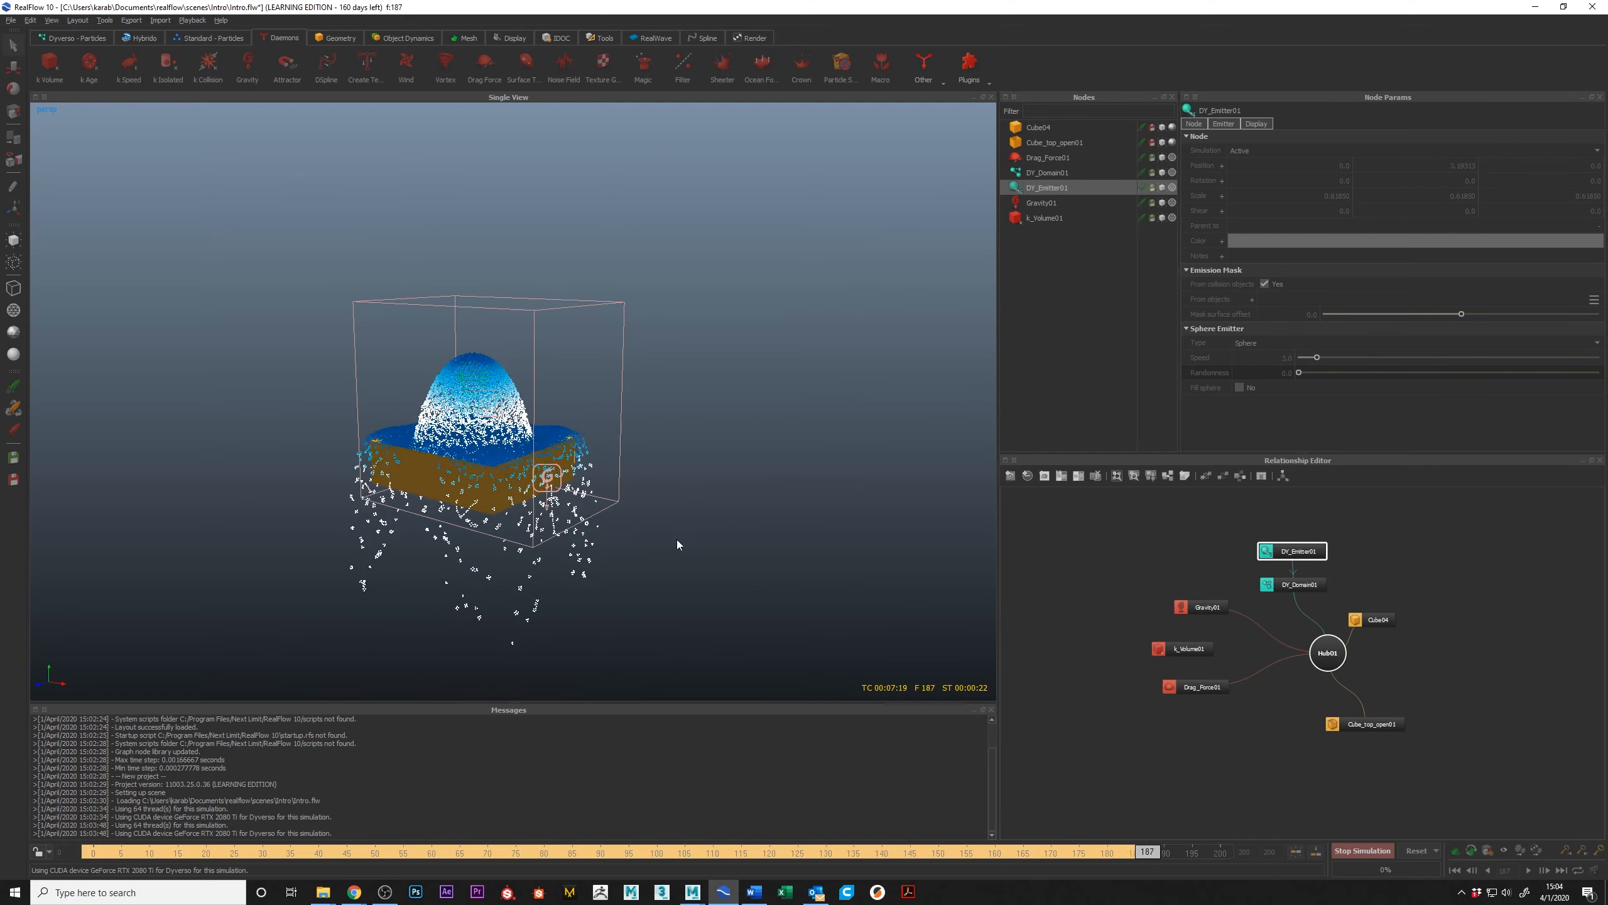
pyautogui.click(1375, 854)
pyautogui.keyDown('alt'); pyautogui.moveTo(507, 458); pyautogui.dragTo(563, 500); pyautogui.keyUp('alt')
pyautogui.keyDown('alt'); pyautogui.moveTo(563, 501); pyautogui.dragTo(620, 525, button='right'); pyautogui.keyUp('alt')
pyautogui.keyDown('alt'); pyautogui.moveTo(619, 523); pyautogui.dragTo(871, 529); pyautogui.keyUp('alt')
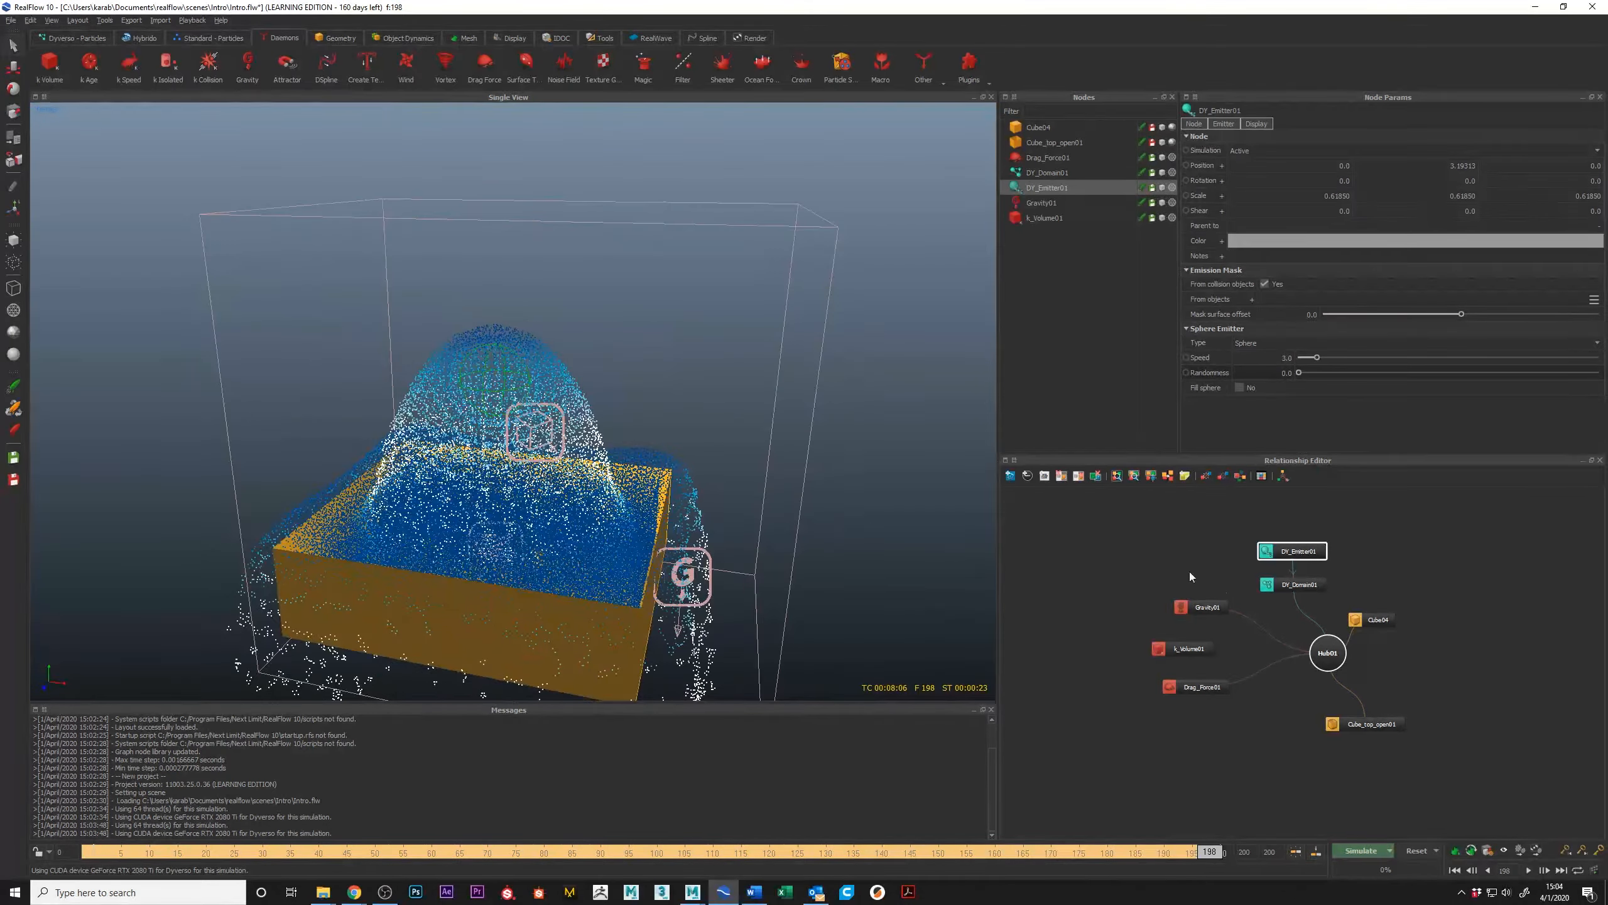
# Step: Select the k Volume daemon around the box and simulate the remaining frames up to 200
pyautogui.click(1173, 650)
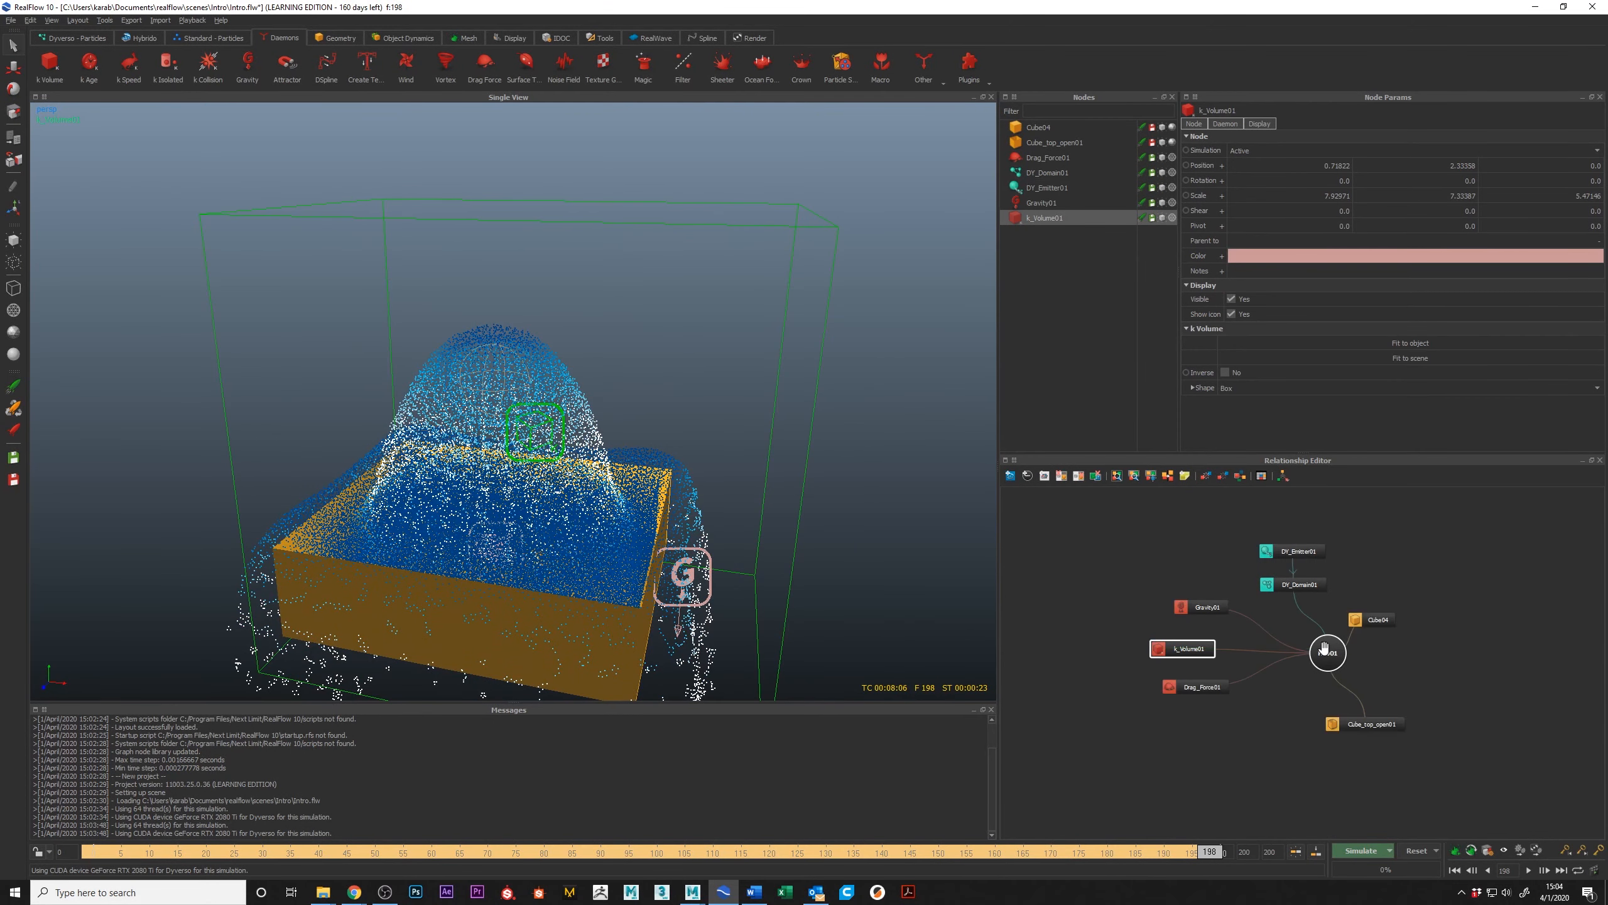
pyautogui.click(1366, 851)
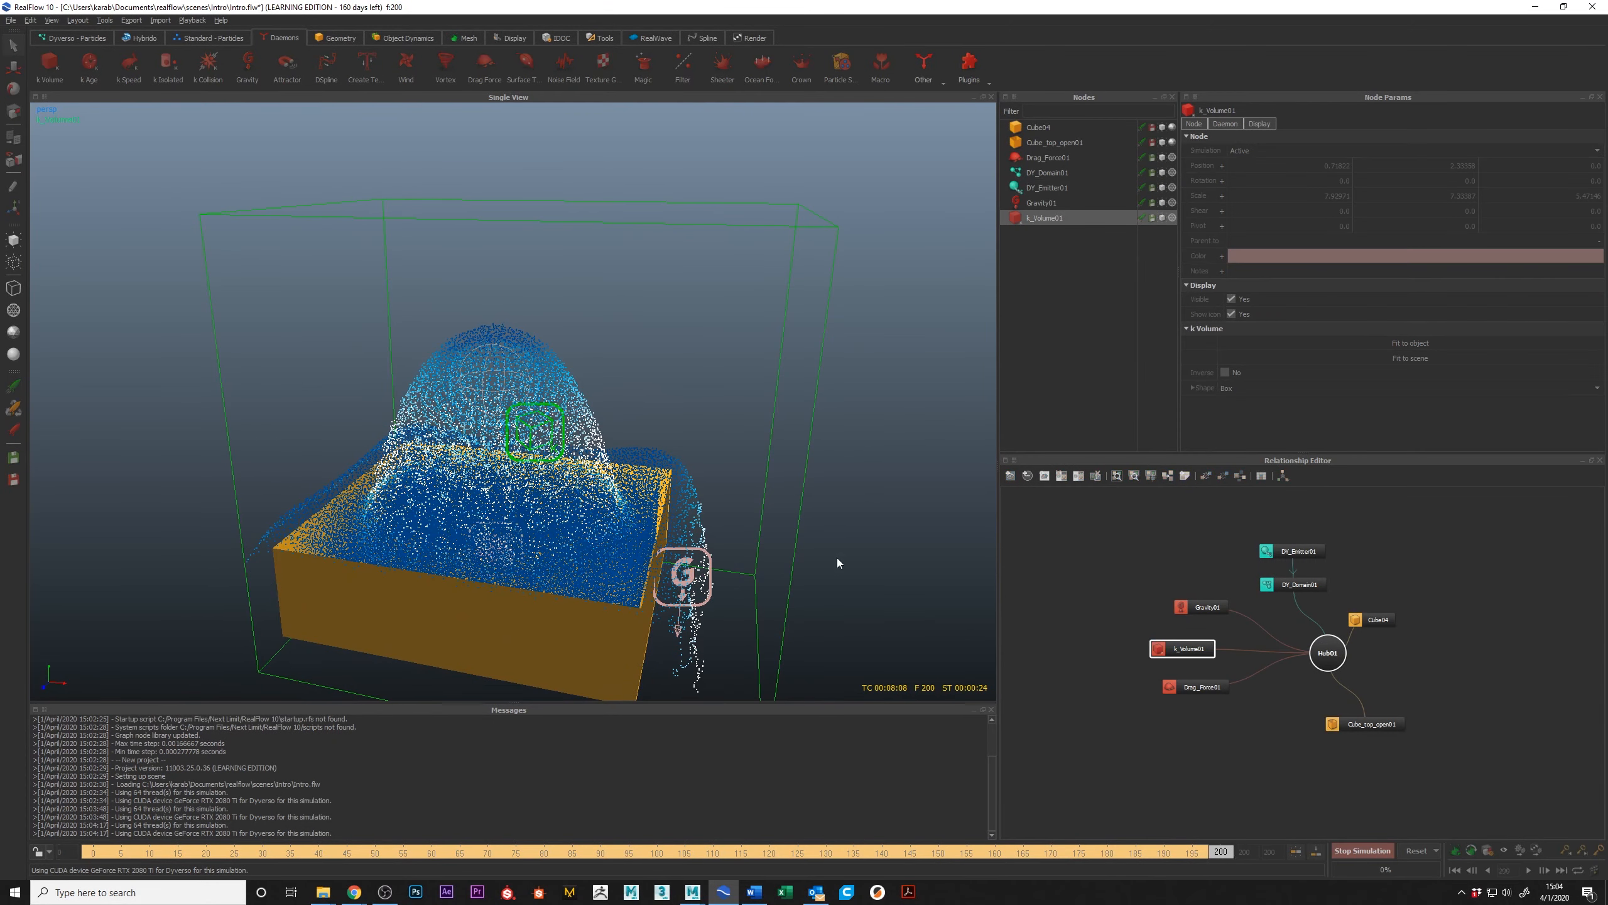
pyautogui.moveTo(778, 506)
pyautogui.keyDown('alt'); pyautogui.mouseDown()
pyautogui.moveTo(762, 503)
pyautogui.moveTo(775, 484)
pyautogui.mouseUp(); pyautogui.keyUp('alt')
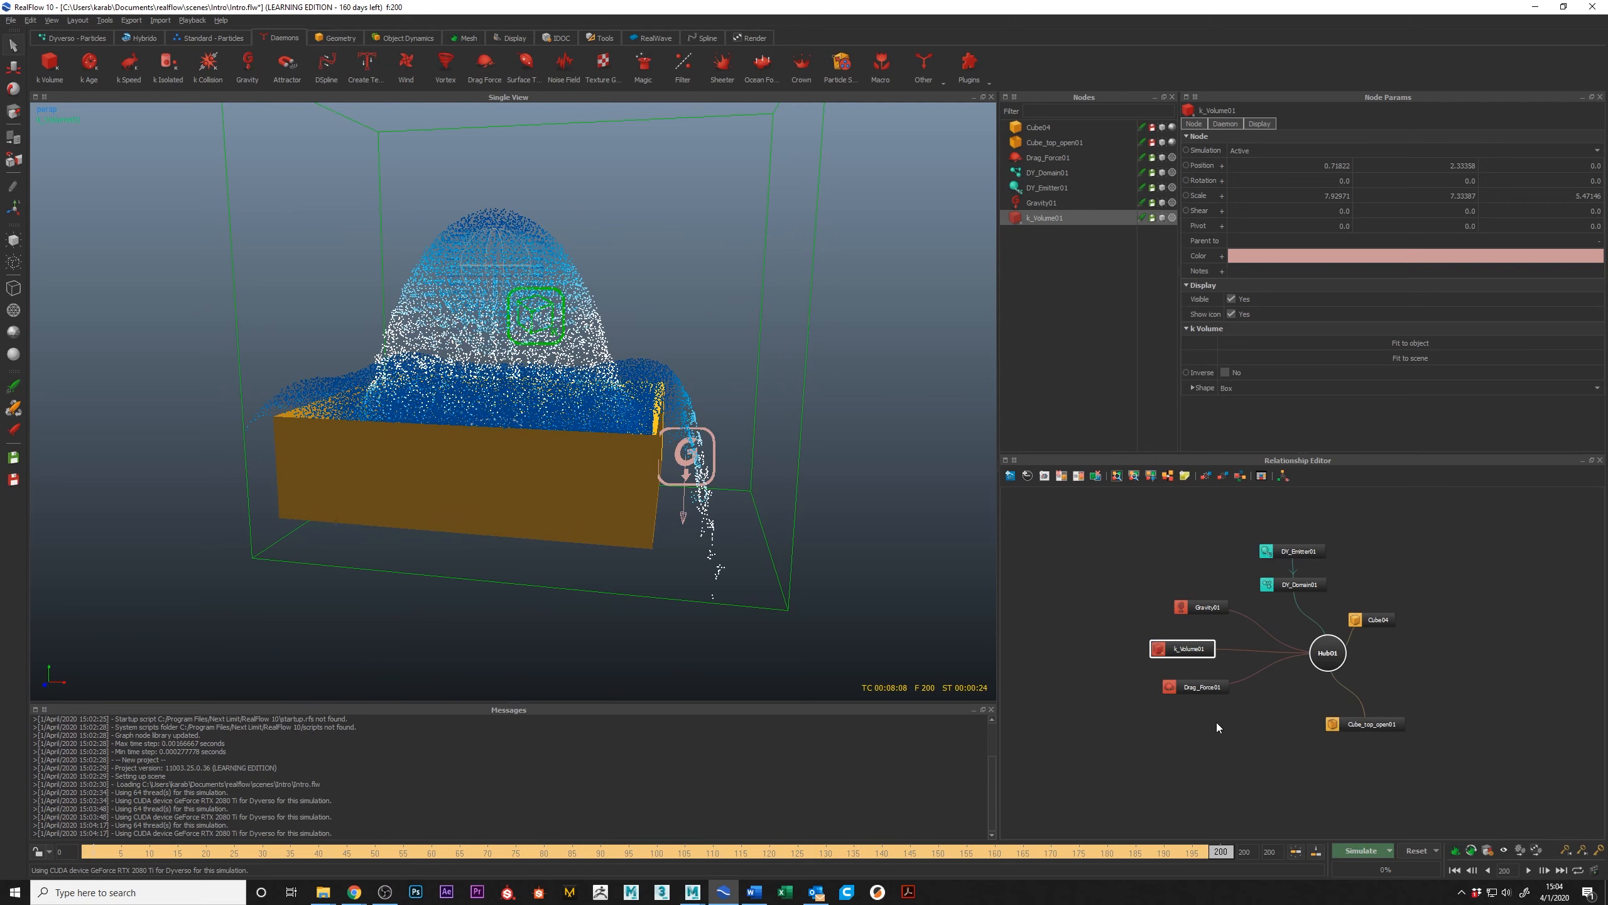
# Step: Rewind to frame 0 and play back the cached sphere emitter simulation
pyautogui.click(1204, 854)
pyautogui.moveTo(1216, 857); pyautogui.dragTo(62, 735)
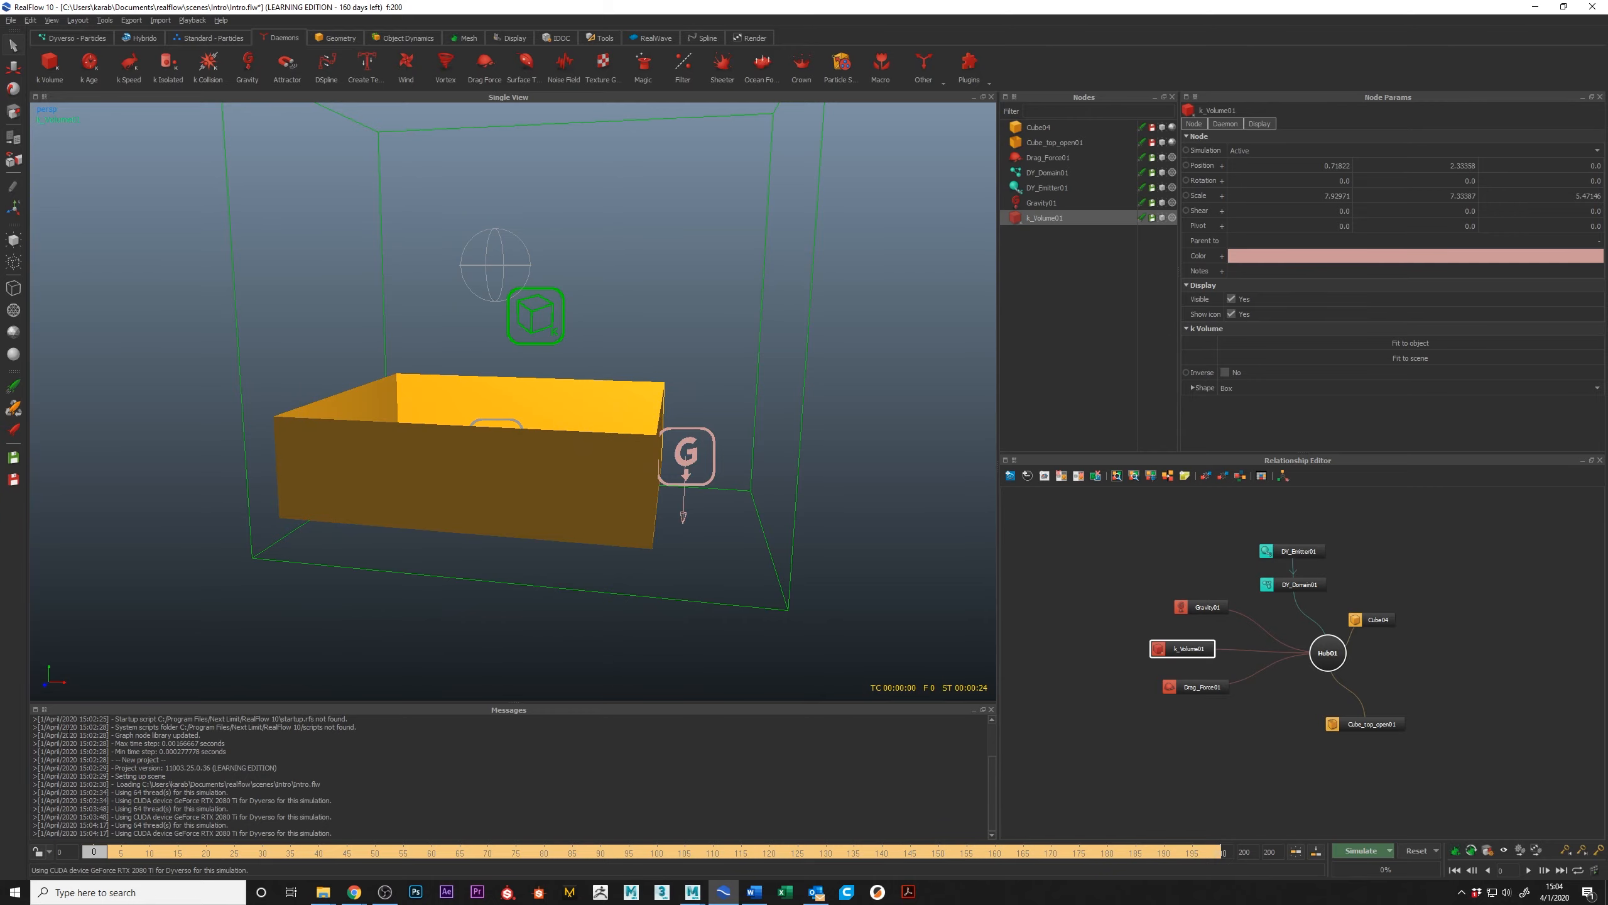
pyautogui.click(1529, 871)
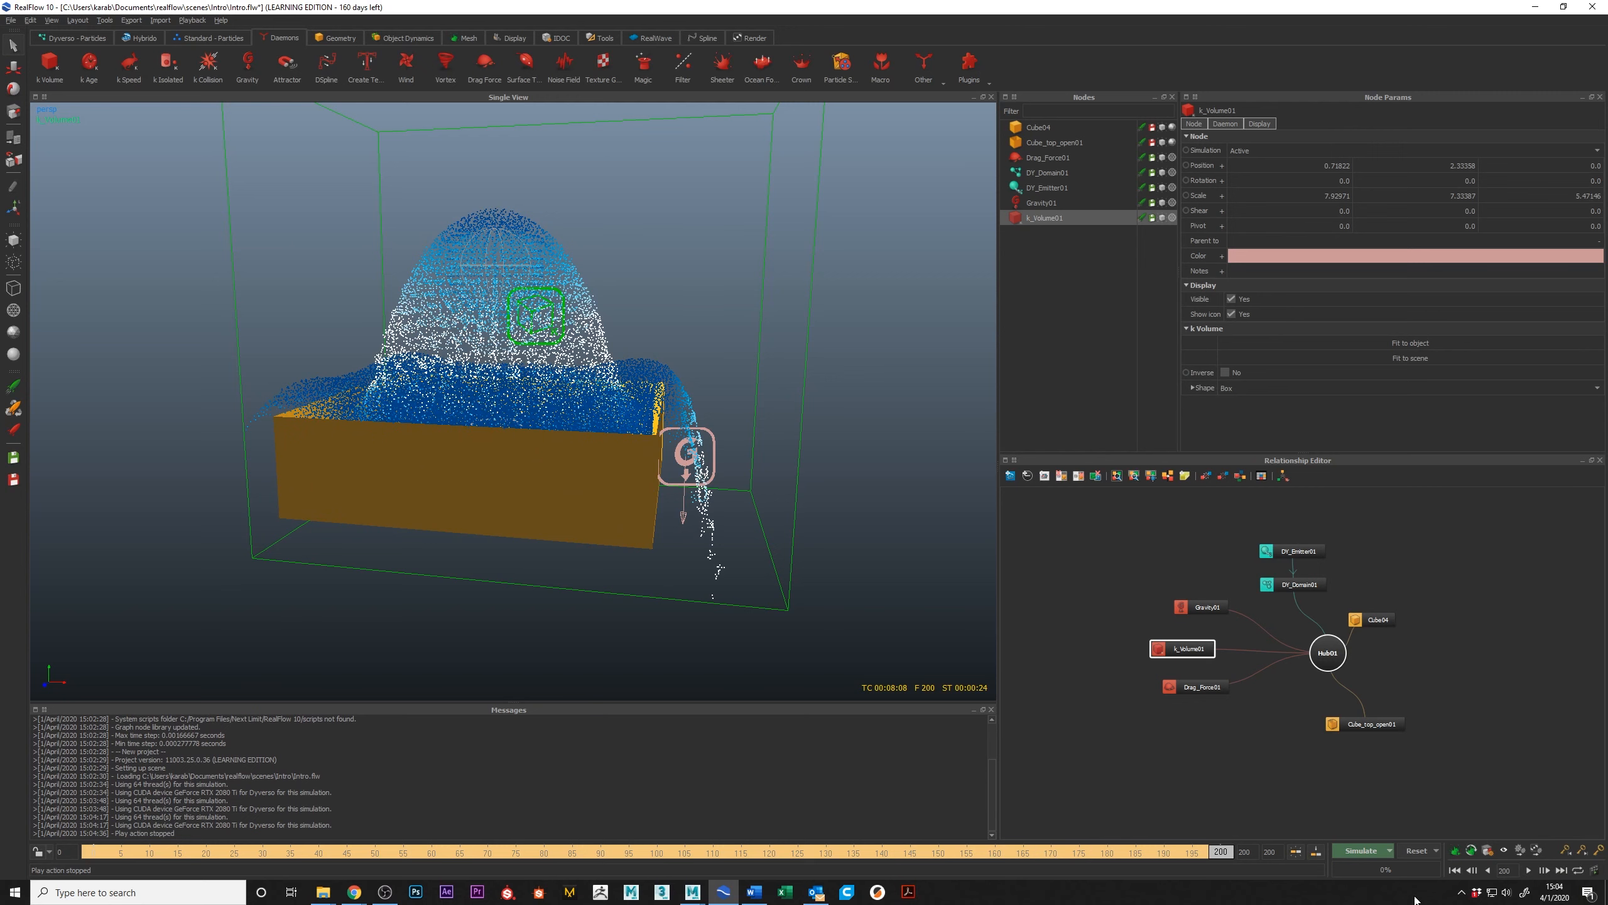
# Step: Reset all simulation data and save the scene
pyautogui.click(1417, 850)
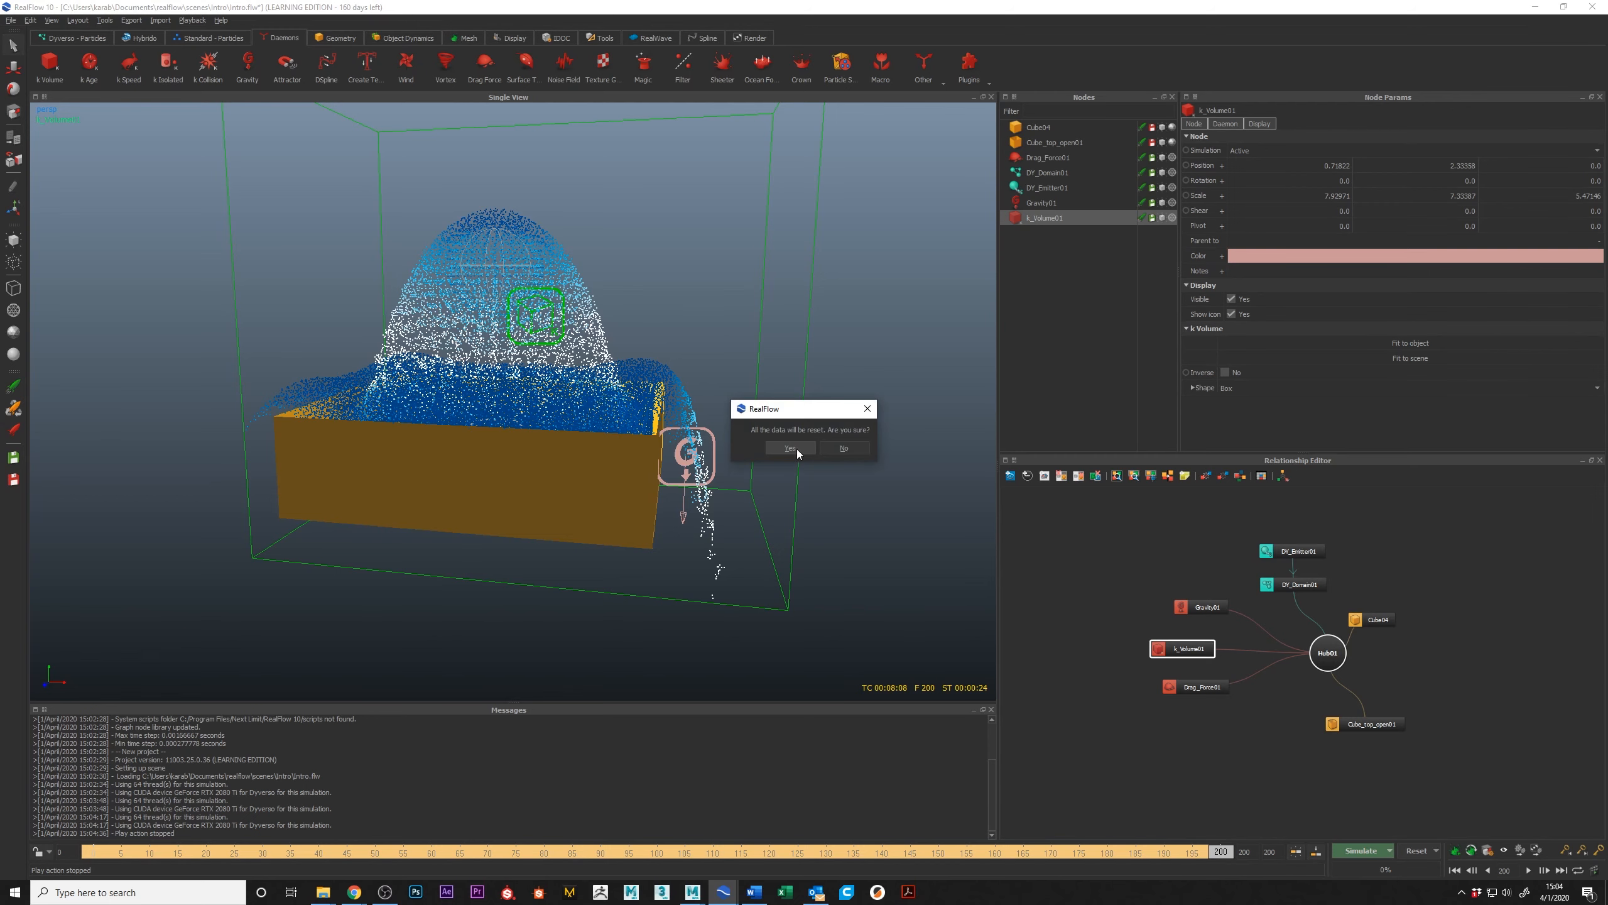
pyautogui.click(791, 448)
pyautogui.hotkey('ctrl', 's')
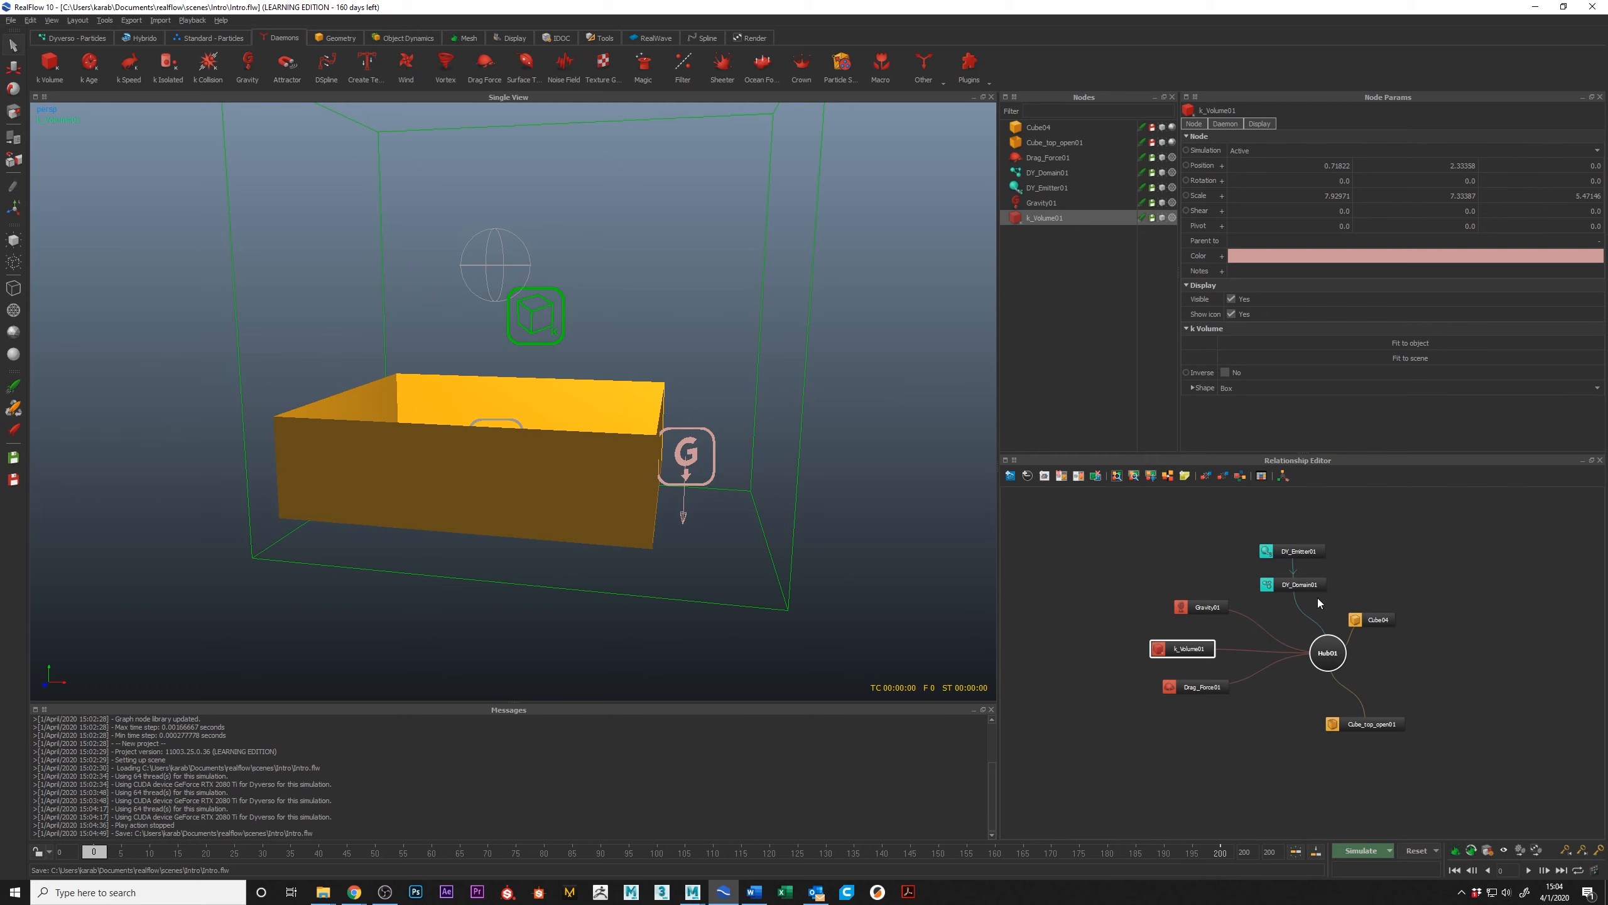
# Step: Replace the sphere emitter with a Dyverso circle emitter on DY_Domain01 and arrange its node above the domain node
pyautogui.click(1321, 553)
pyautogui.press('Delete')
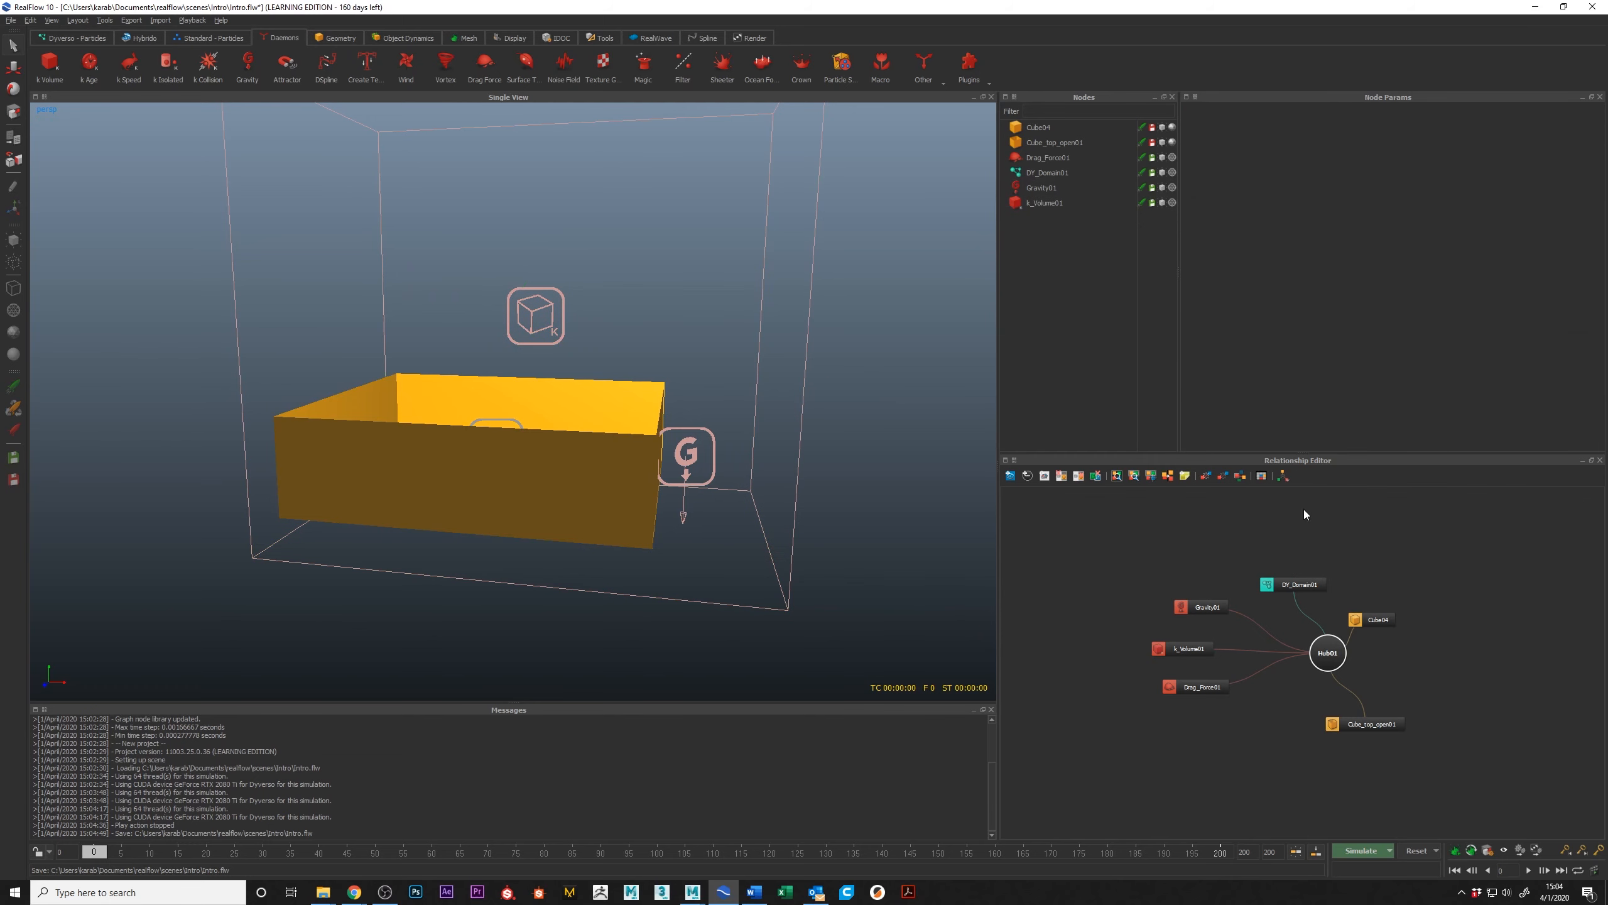
pyautogui.click(1306, 587)
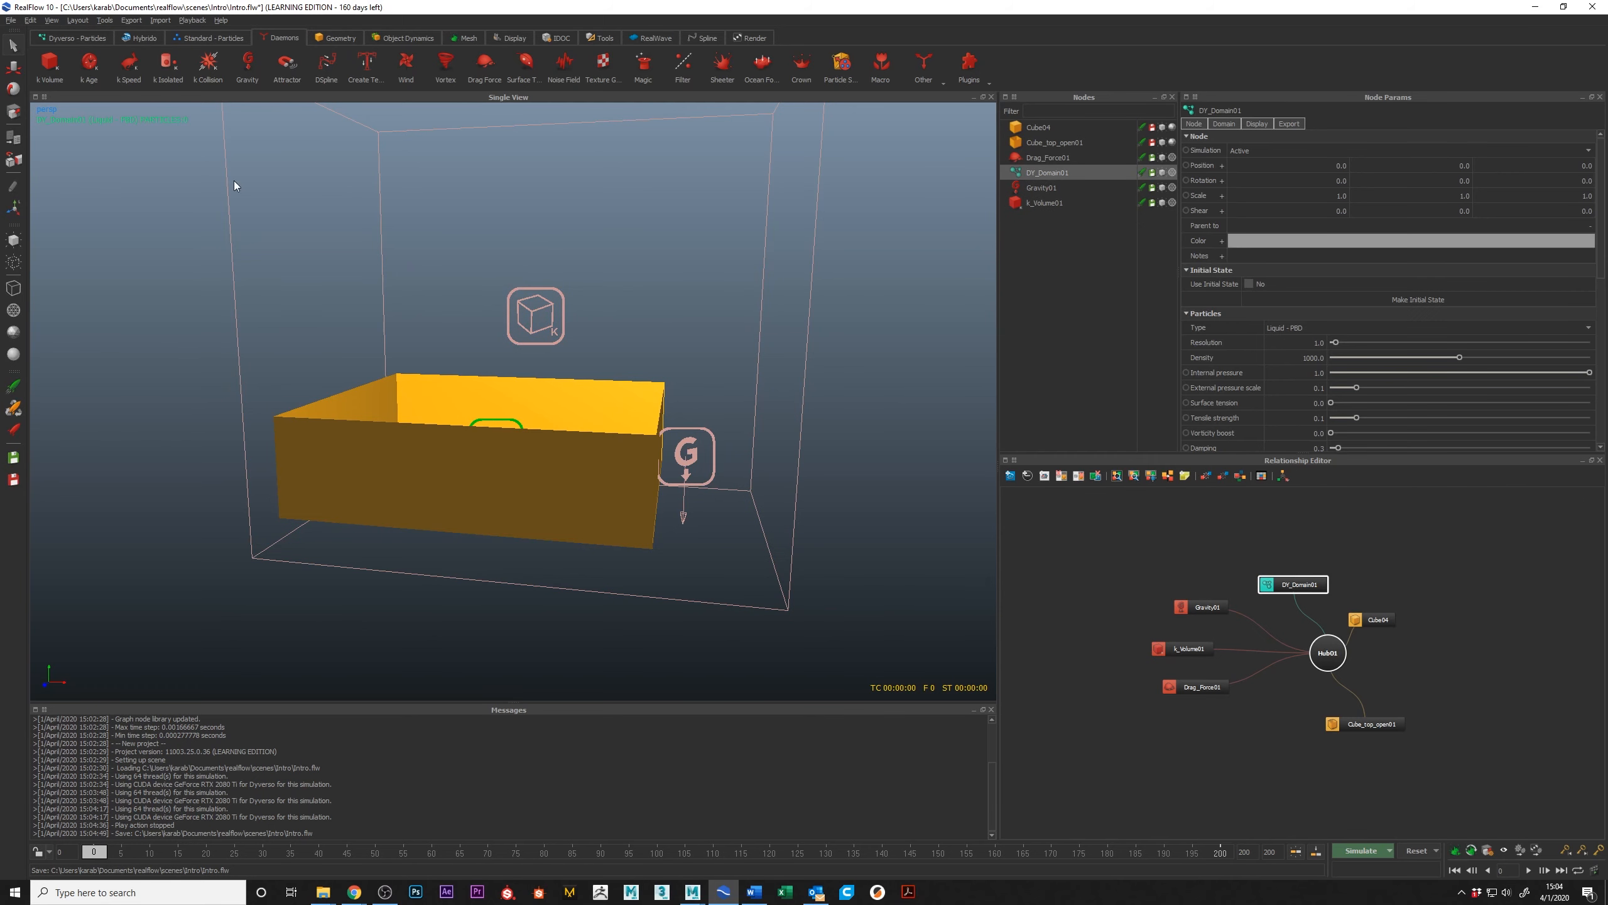
pyautogui.click(59, 39)
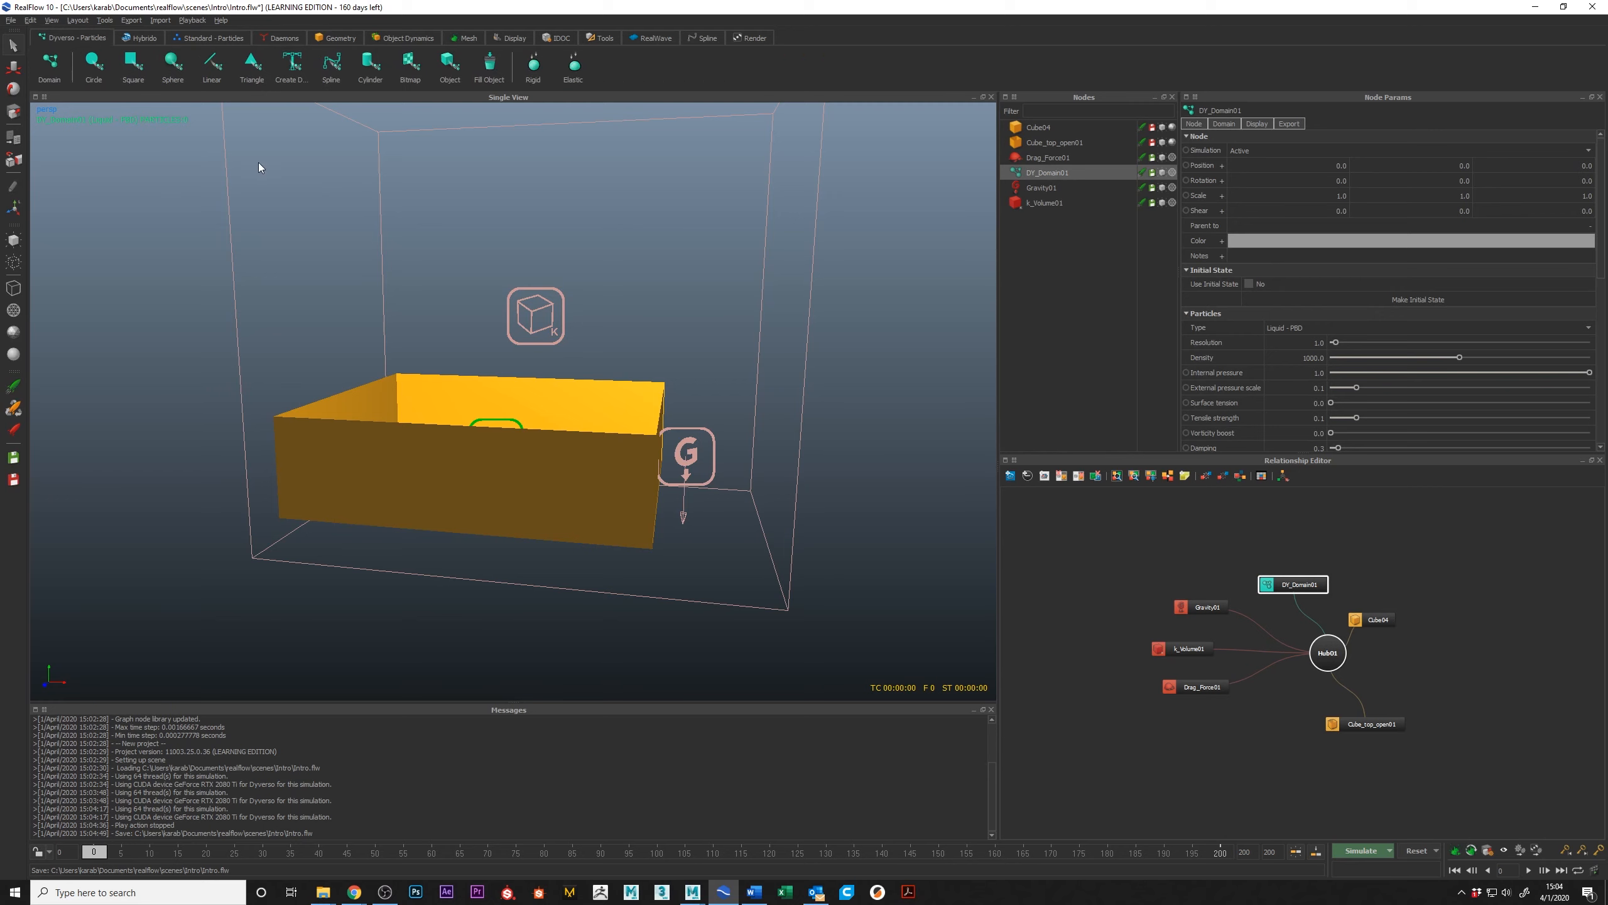
pyautogui.click(96, 64)
pyautogui.moveTo(1446, 673); pyautogui.dragTo(1287, 515)
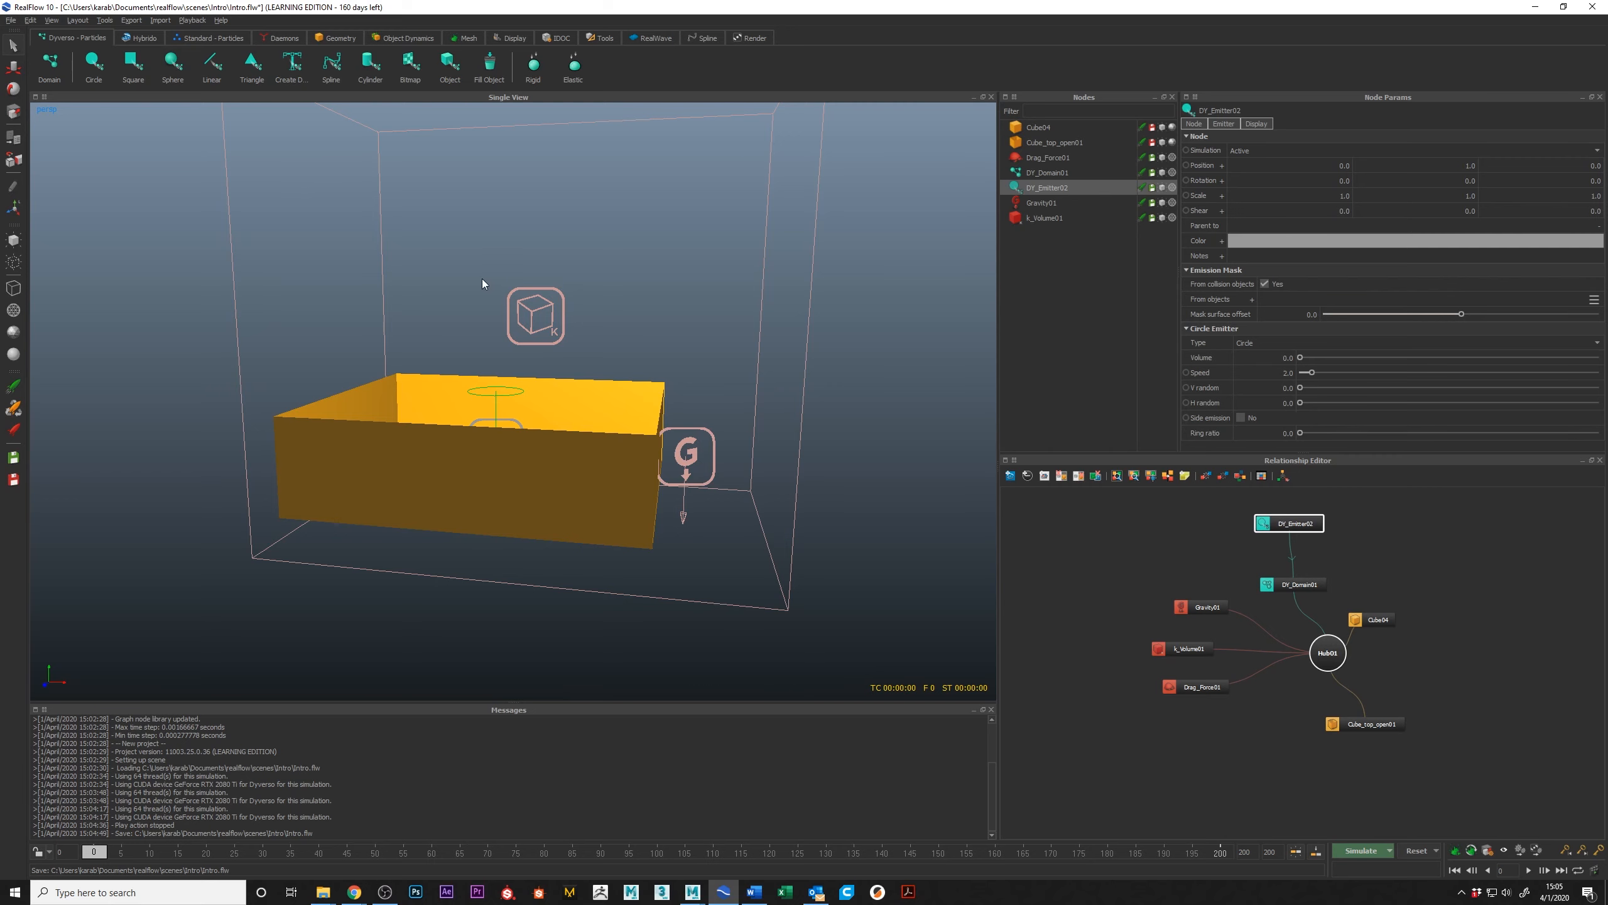
# Step: Move the circle emitter straight up along Y so it sits above the open-top box, inside the k Volume
pyautogui.keyDown('alt'); pyautogui.moveTo(482, 279); pyautogui.dragTo(498, 329, button='middle'); pyautogui.keyUp('alt')
pyautogui.press('w')
pyautogui.moveTo(513, 336); pyautogui.dragTo(531, 140)
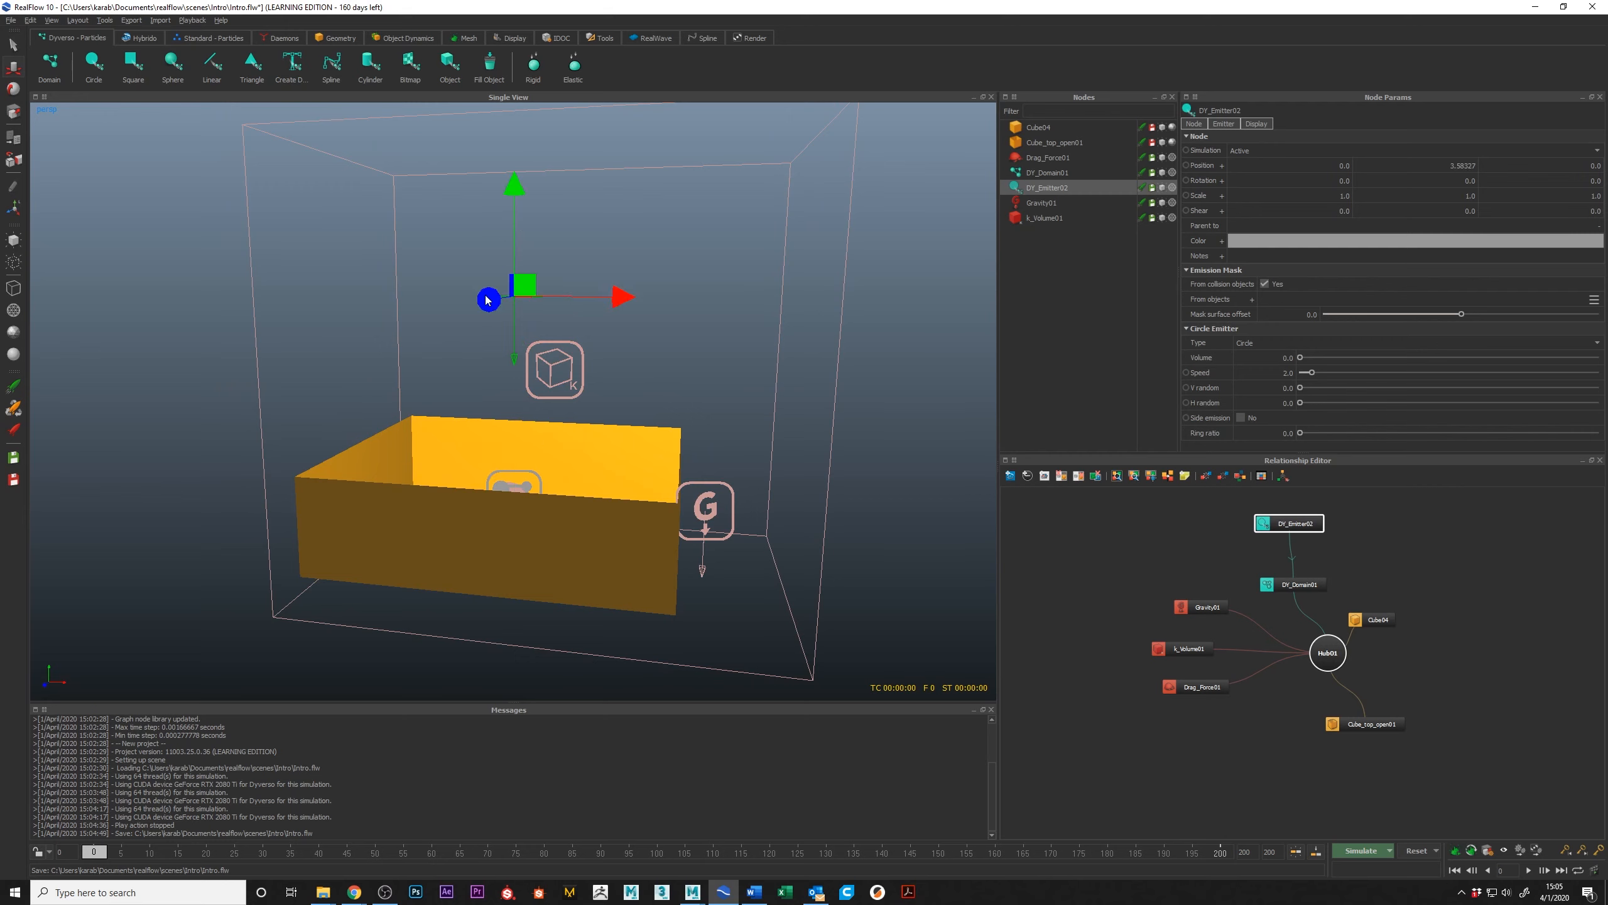
# Step: Test the circle emitter with a short simulation of 21 frames and reset the simulation data
pyautogui.click(1358, 855)
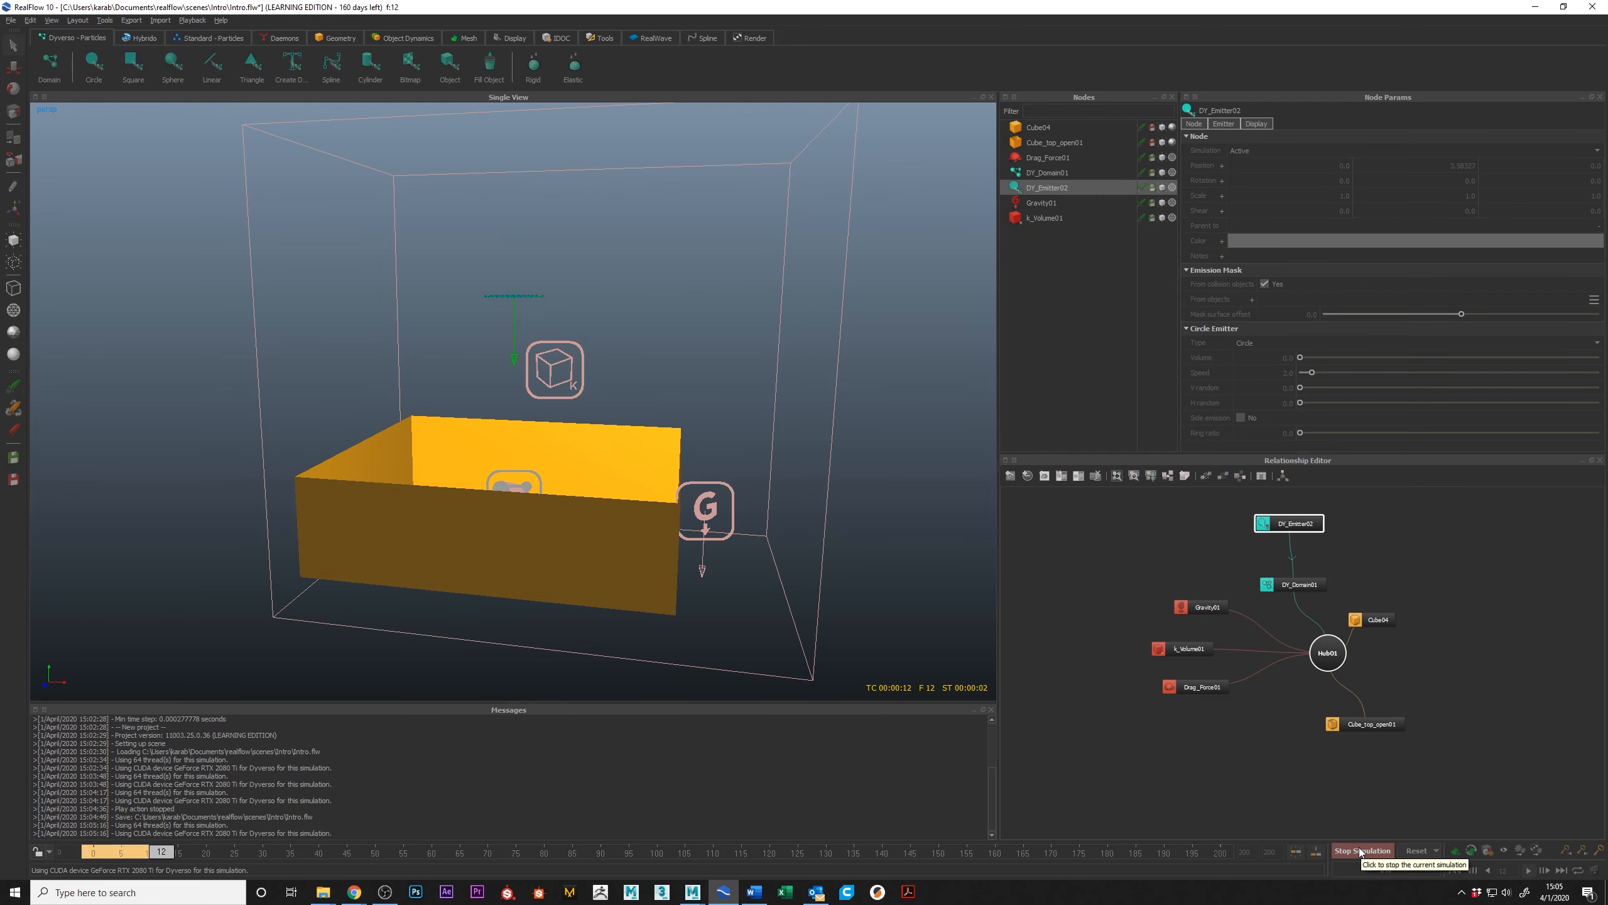
pyautogui.click(1362, 851)
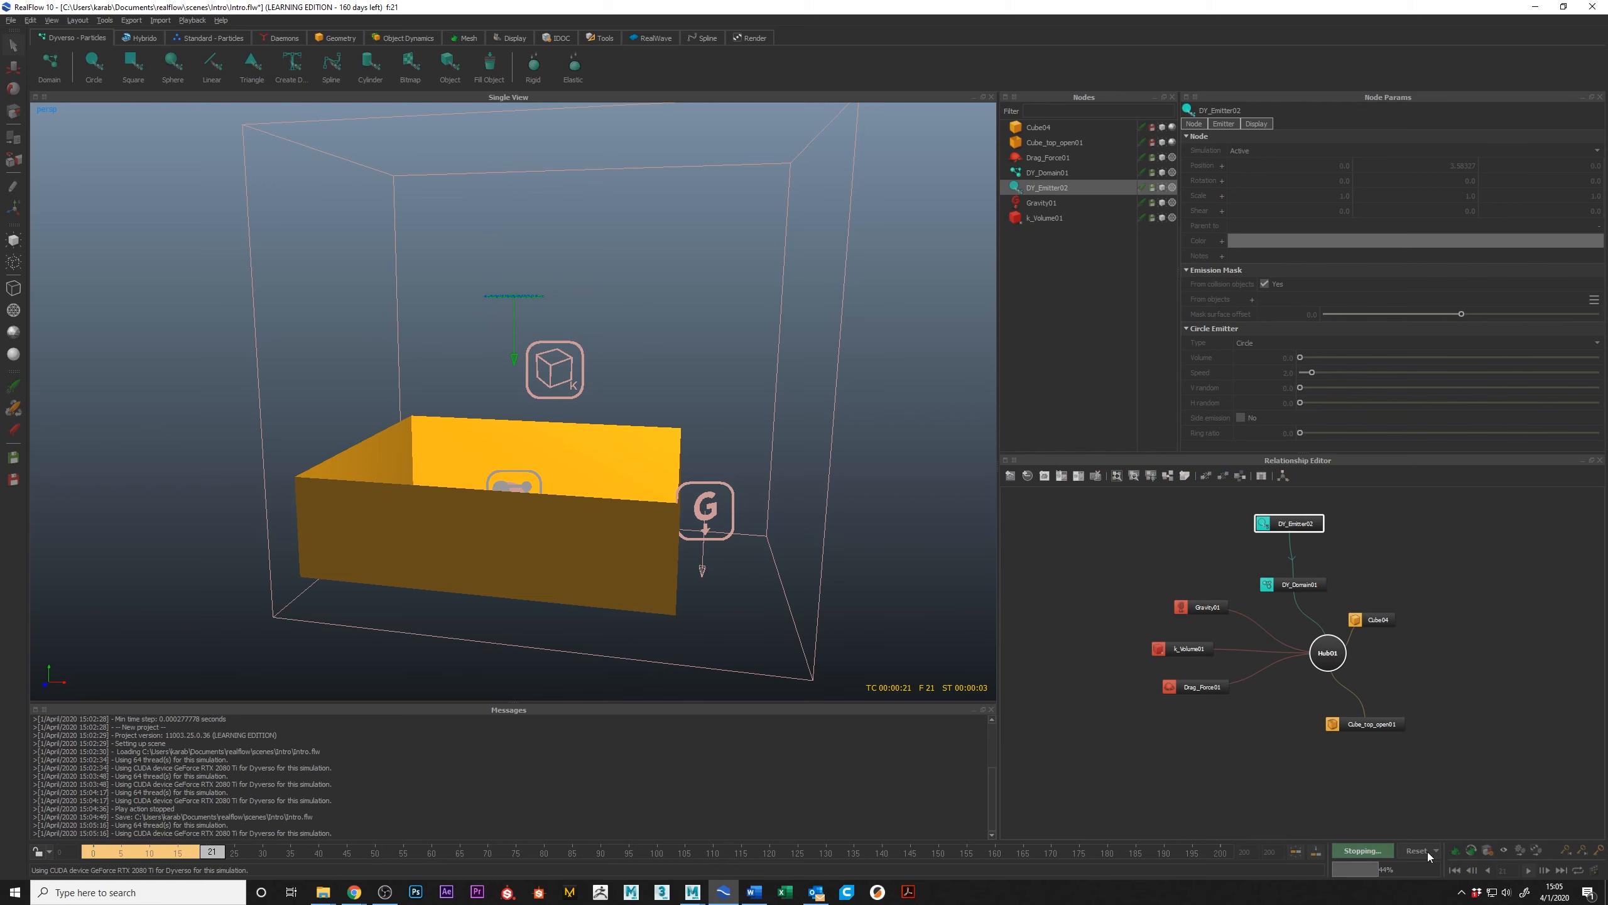
pyautogui.click(1318, 851)
pyautogui.click(790, 448)
pyautogui.keyDown('alt'); pyautogui.moveTo(789, 460); pyautogui.dragTo(657, 453); pyautogui.keyUp('alt')
# Step: Run the circle emitter simulation again, stop it at frame 25 and clear its data
pyautogui.click(1348, 850)
pyautogui.keyDown('alt'); pyautogui.moveTo(570, 332); pyautogui.dragTo(599, 378); pyautogui.keyUp('alt')
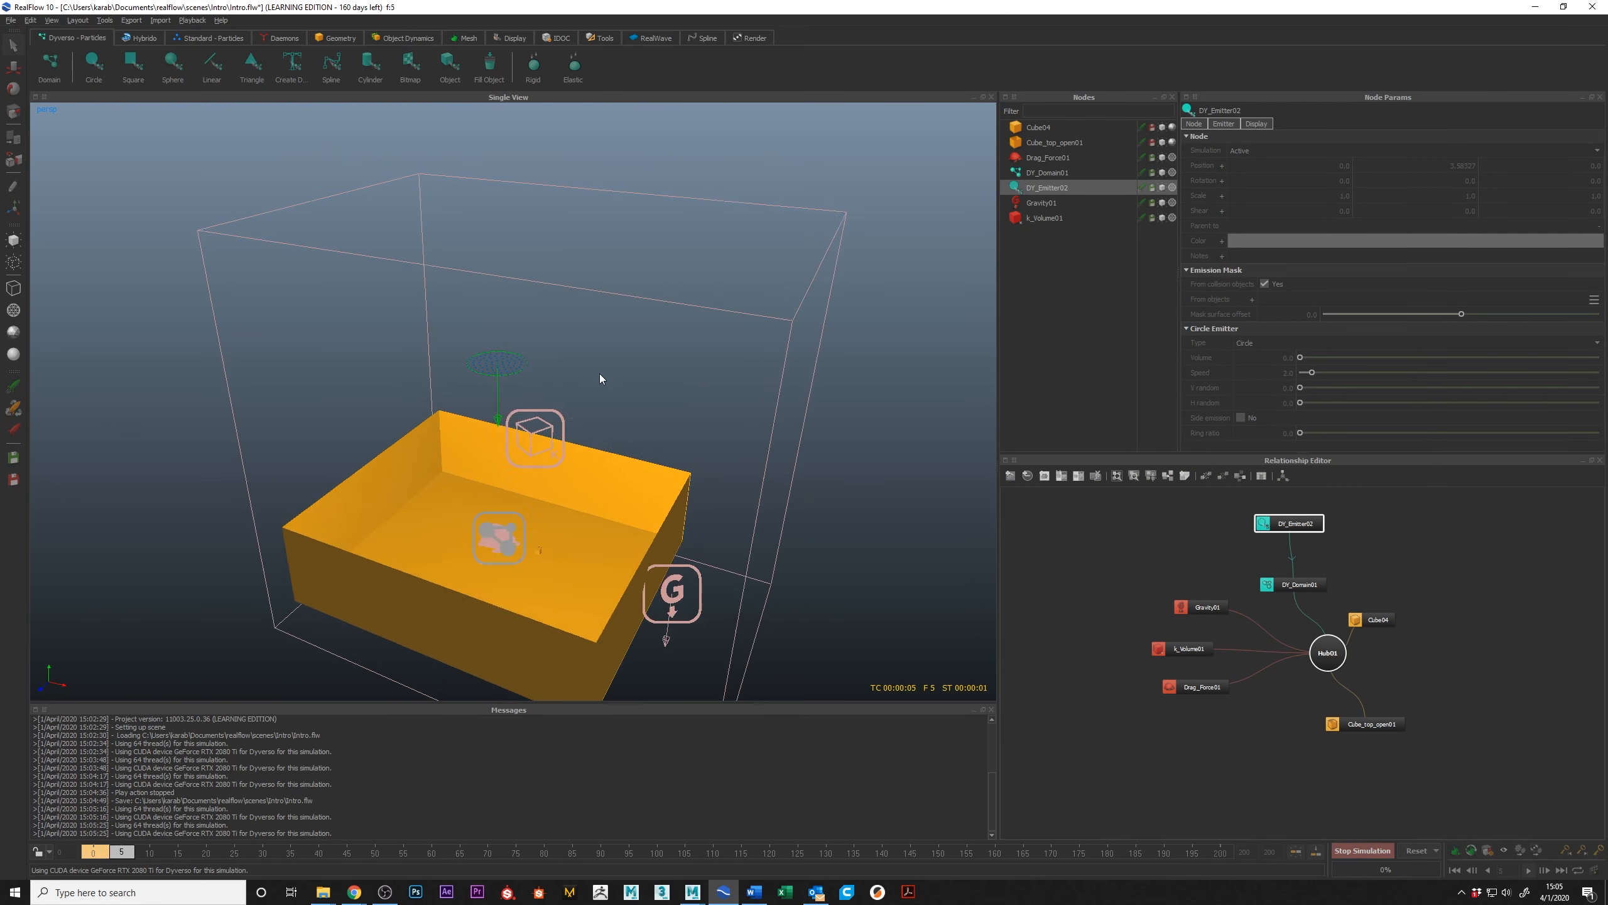
pyautogui.click(1368, 850)
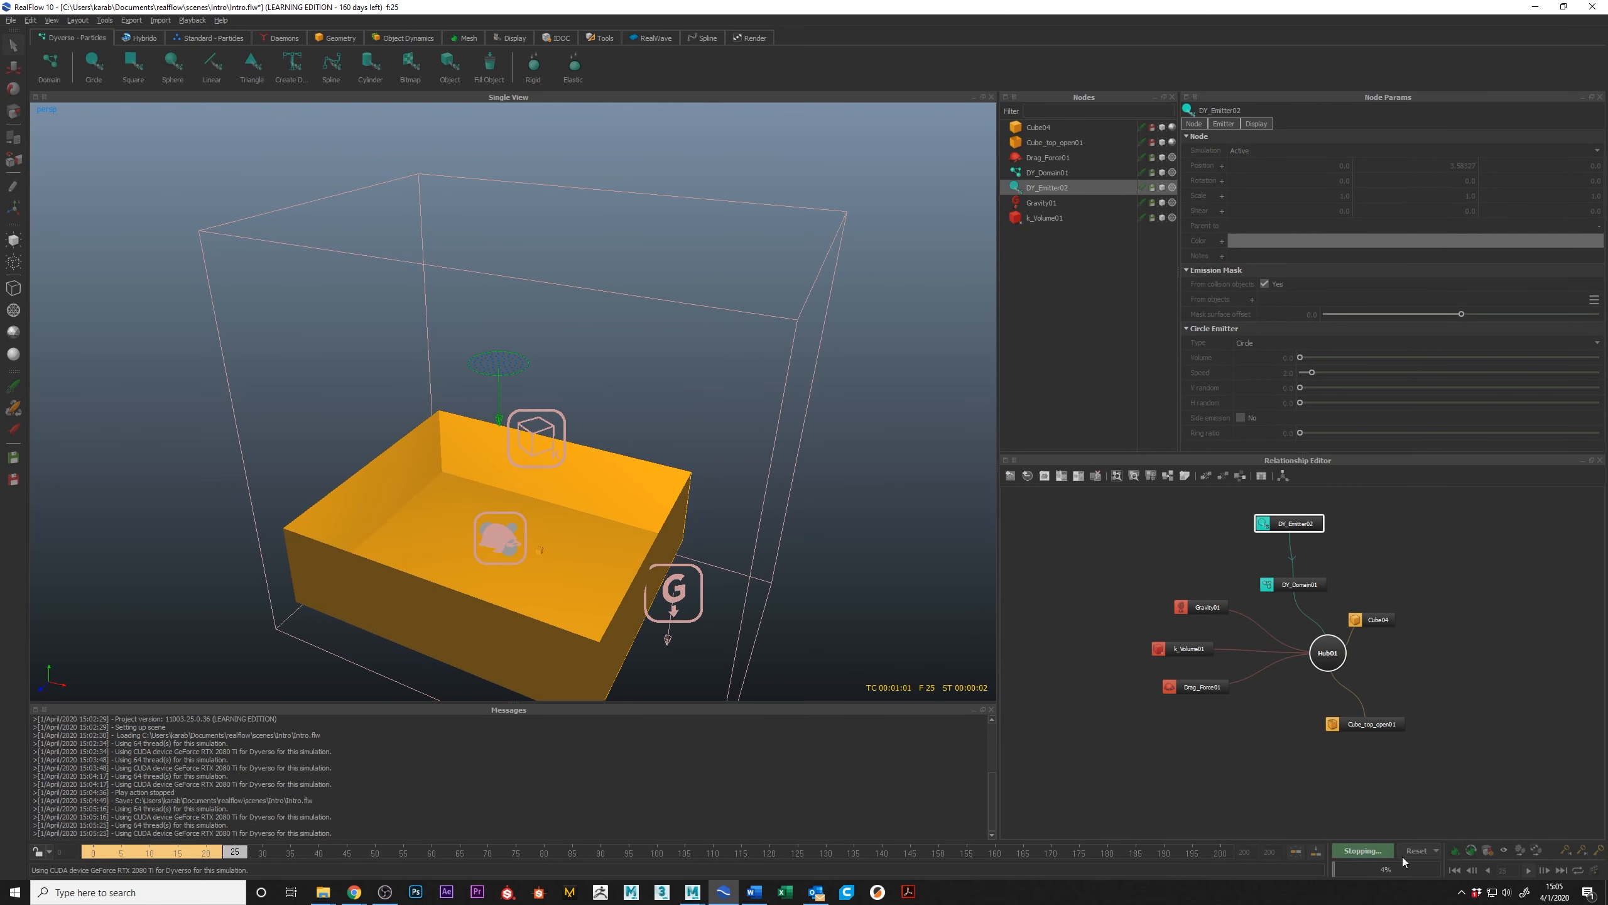
pyautogui.click(1410, 852)
pyautogui.press('Return')
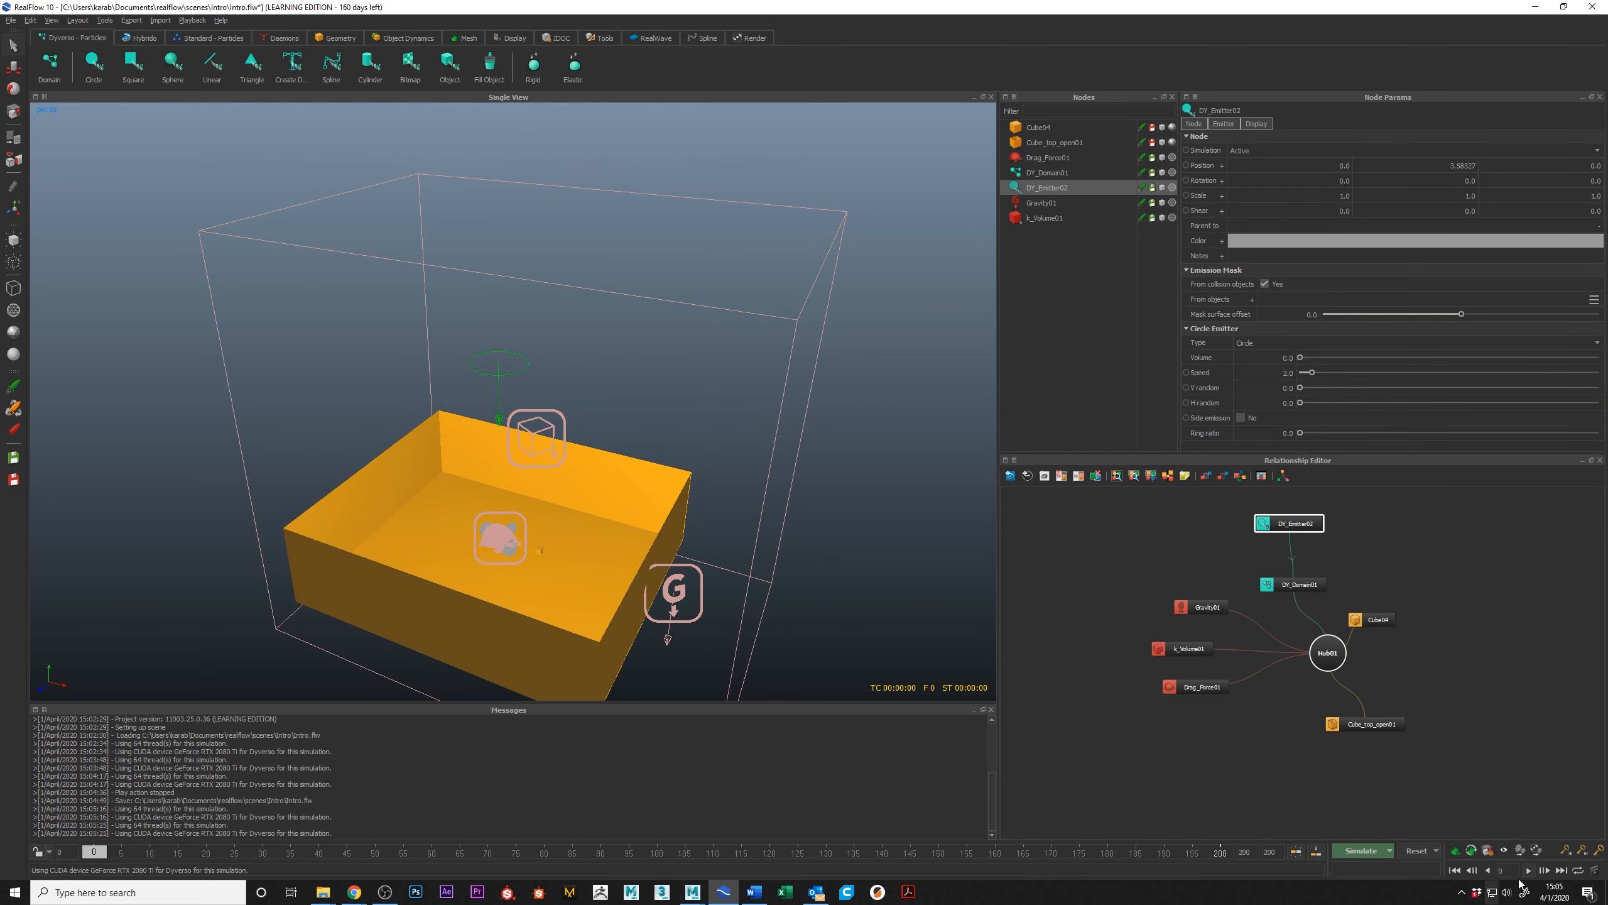
# Step: Choose the CUDA GPU for the Dyverso solver in the simulation options and accept the settings
pyautogui.click(1391, 852)
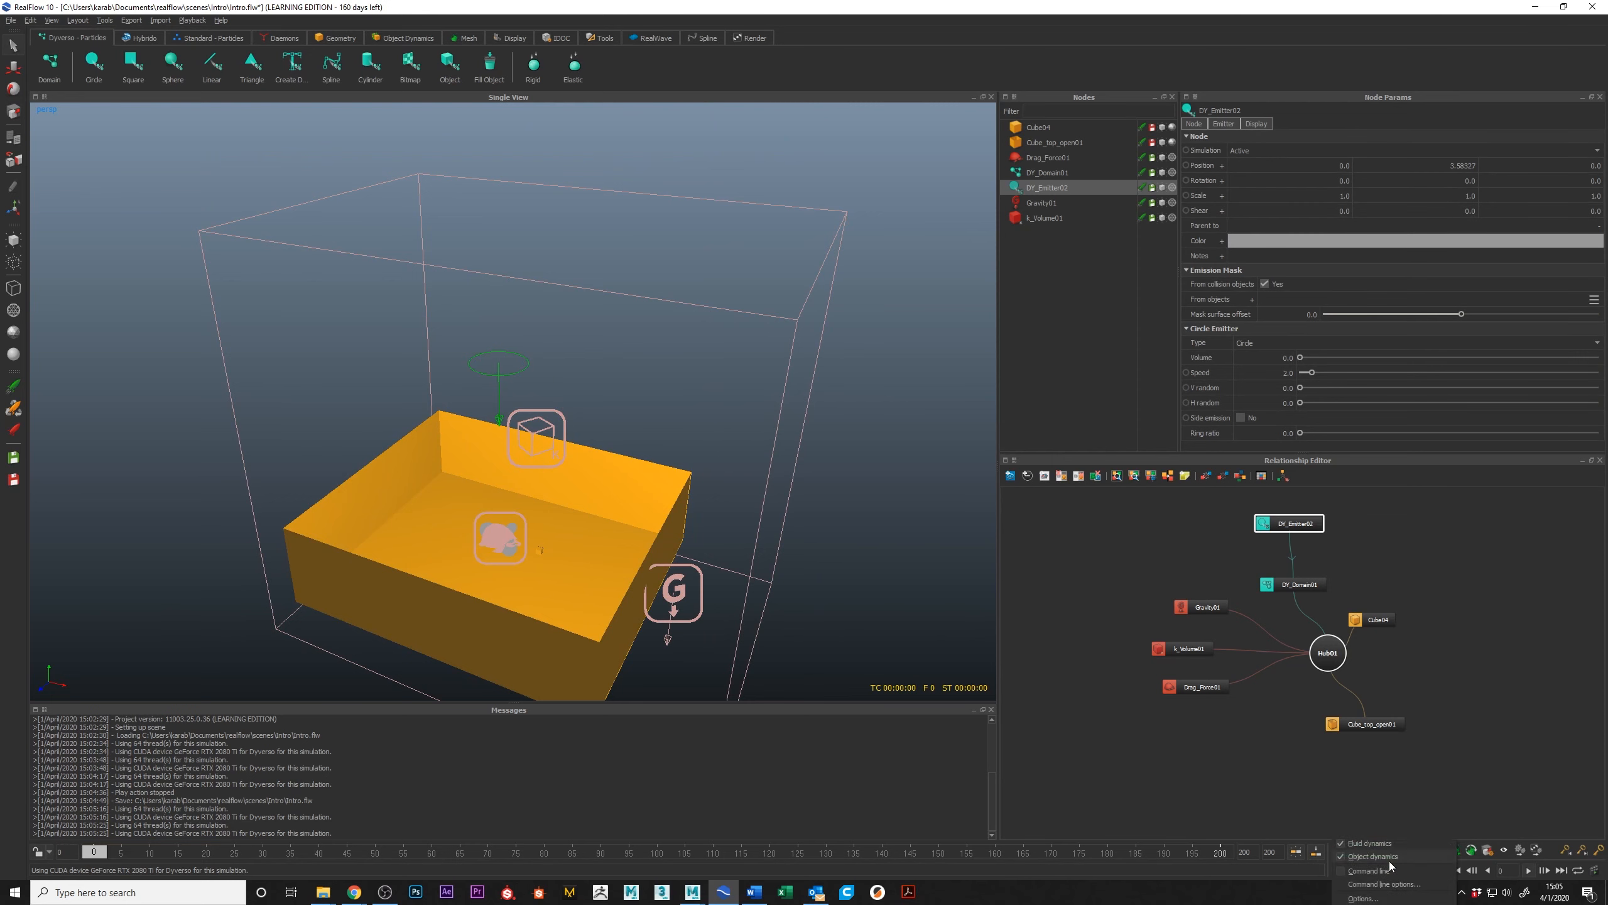
pyautogui.click(1393, 899)
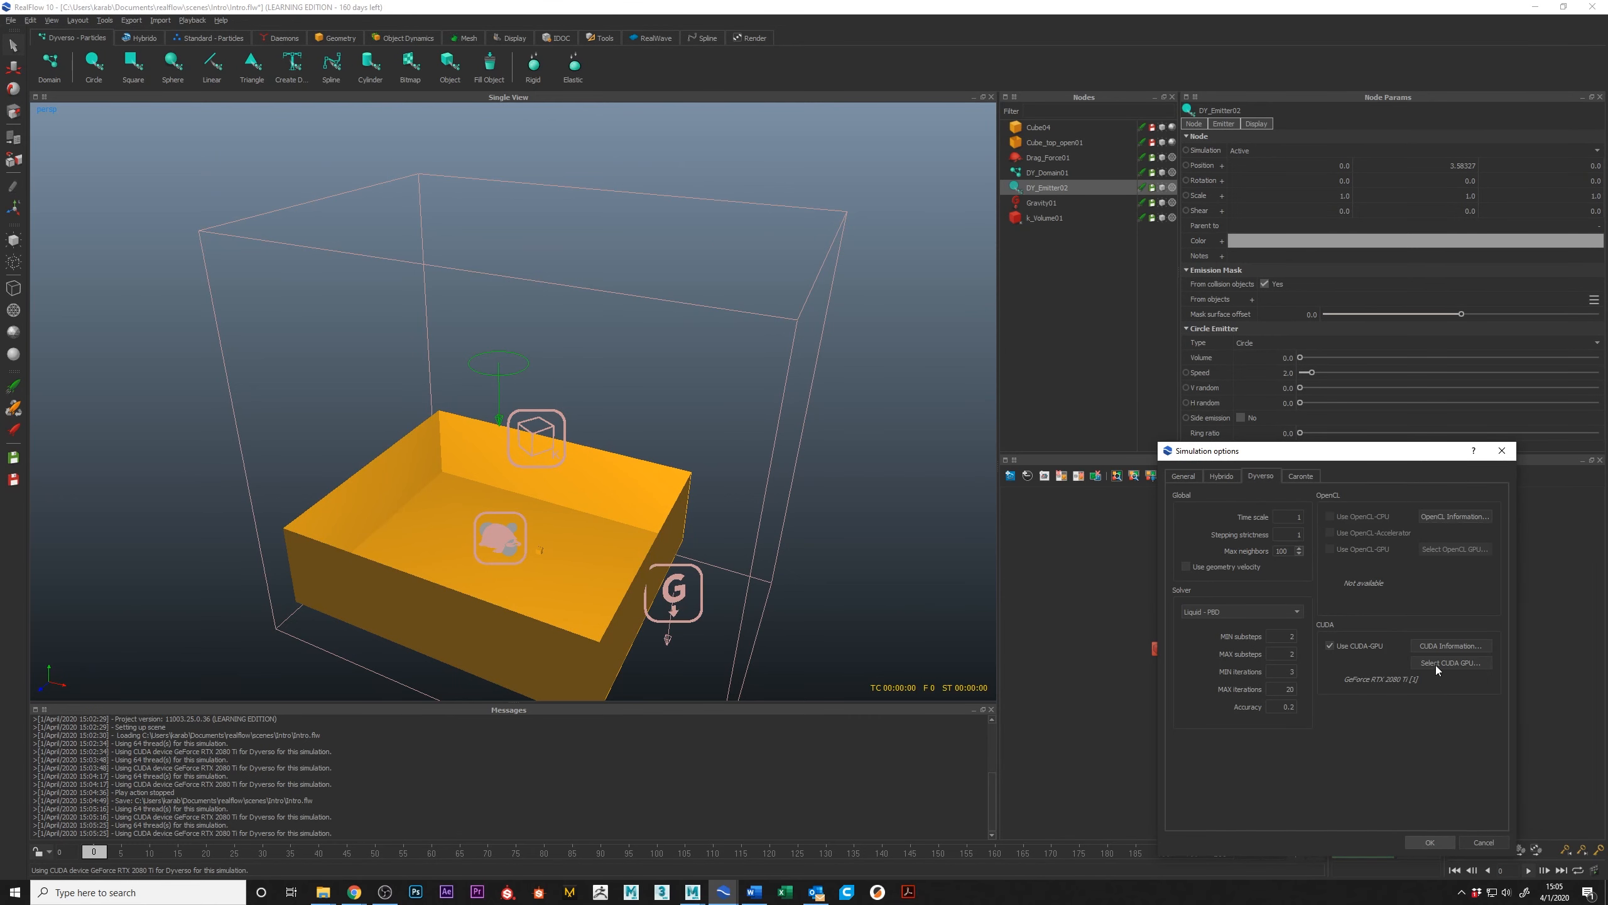
pyautogui.click(1434, 663)
pyautogui.click(815, 559)
pyautogui.click(799, 542)
pyautogui.click(849, 577)
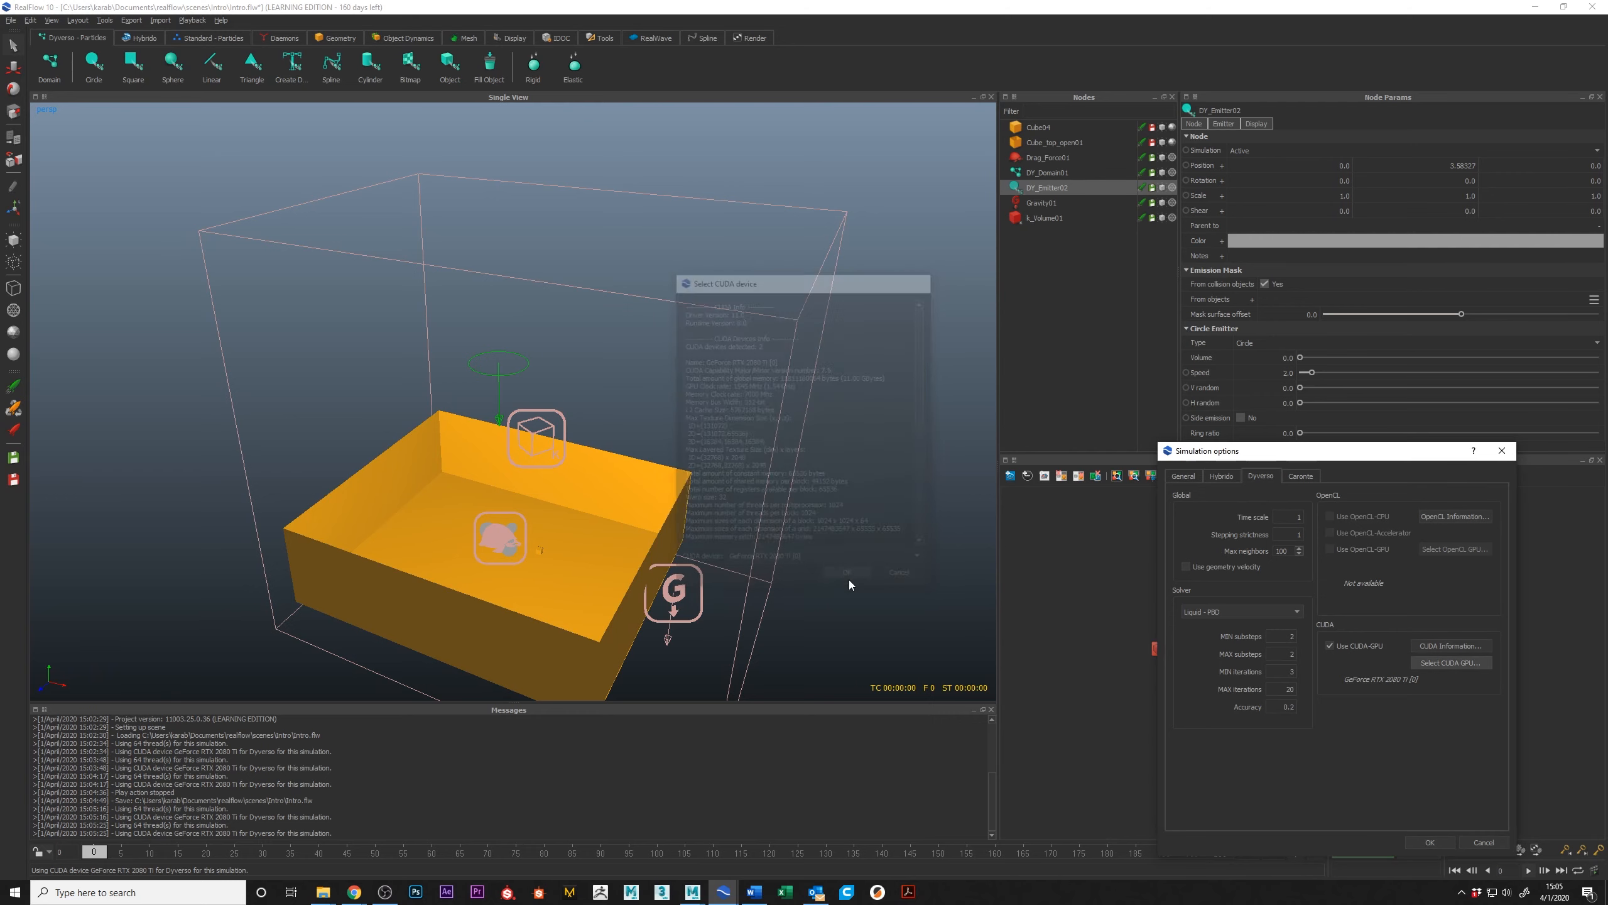
pyautogui.click(1432, 842)
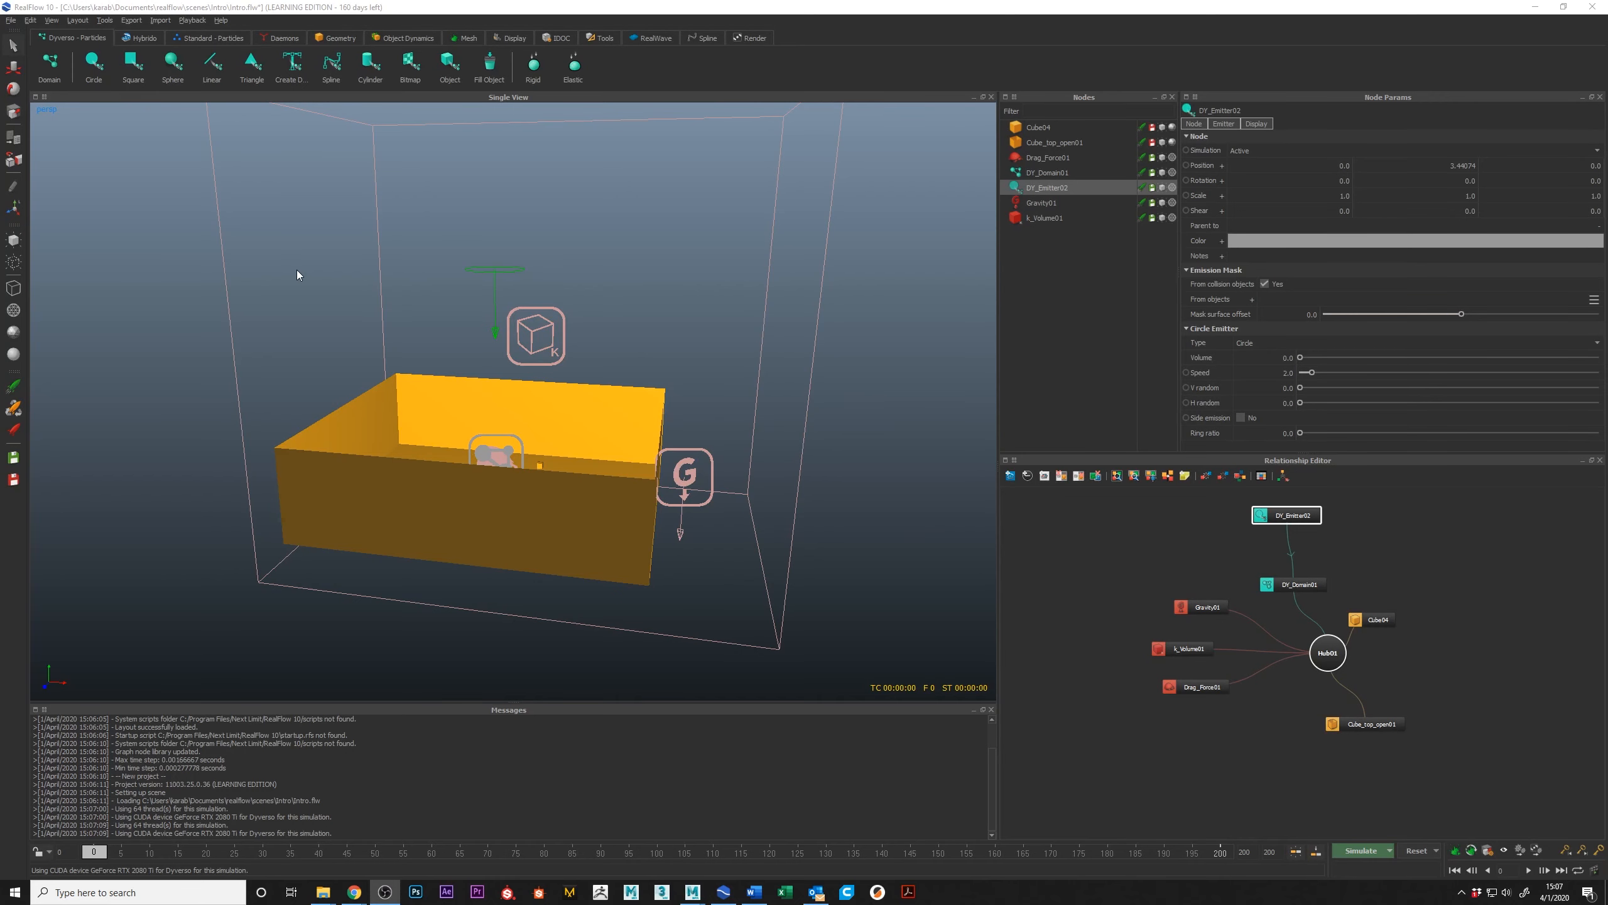
# Step: Simulate the circle emitter up to frame 26 and examine the layered particle rings falling into the box
pyautogui.keyDown('alt'); pyautogui.moveTo(671, 310); pyautogui.dragTo(506, 285); pyautogui.keyUp('alt')
pyautogui.keyDown('alt'); pyautogui.moveTo(506, 285); pyautogui.dragTo(577, 307, button='middle'); pyautogui.keyUp('alt')
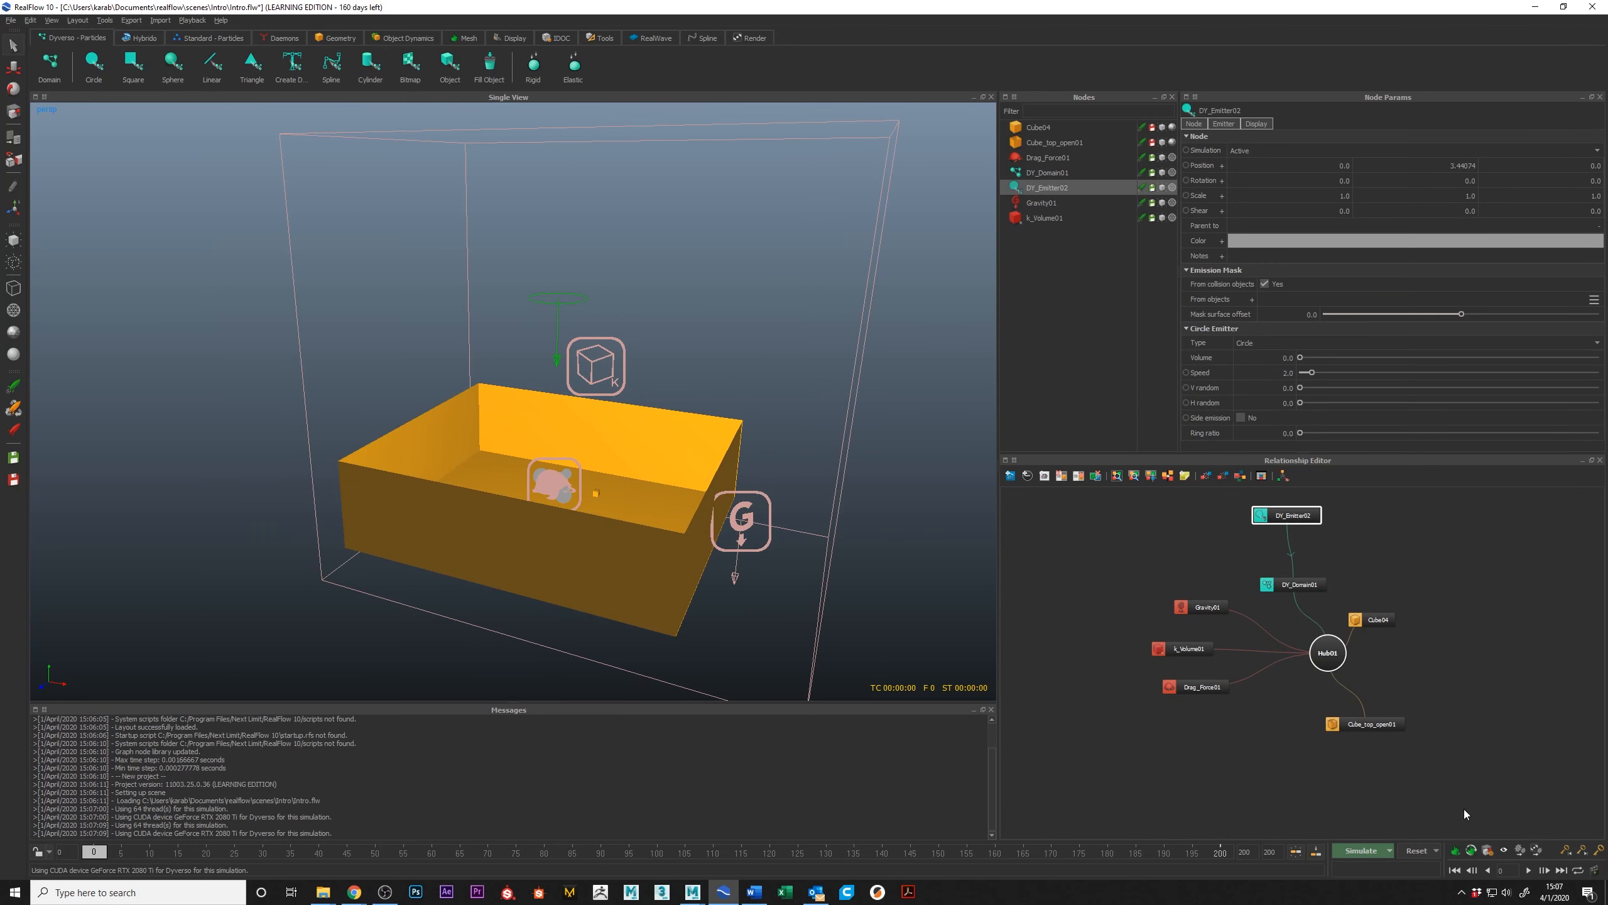
pyautogui.click(1352, 850)
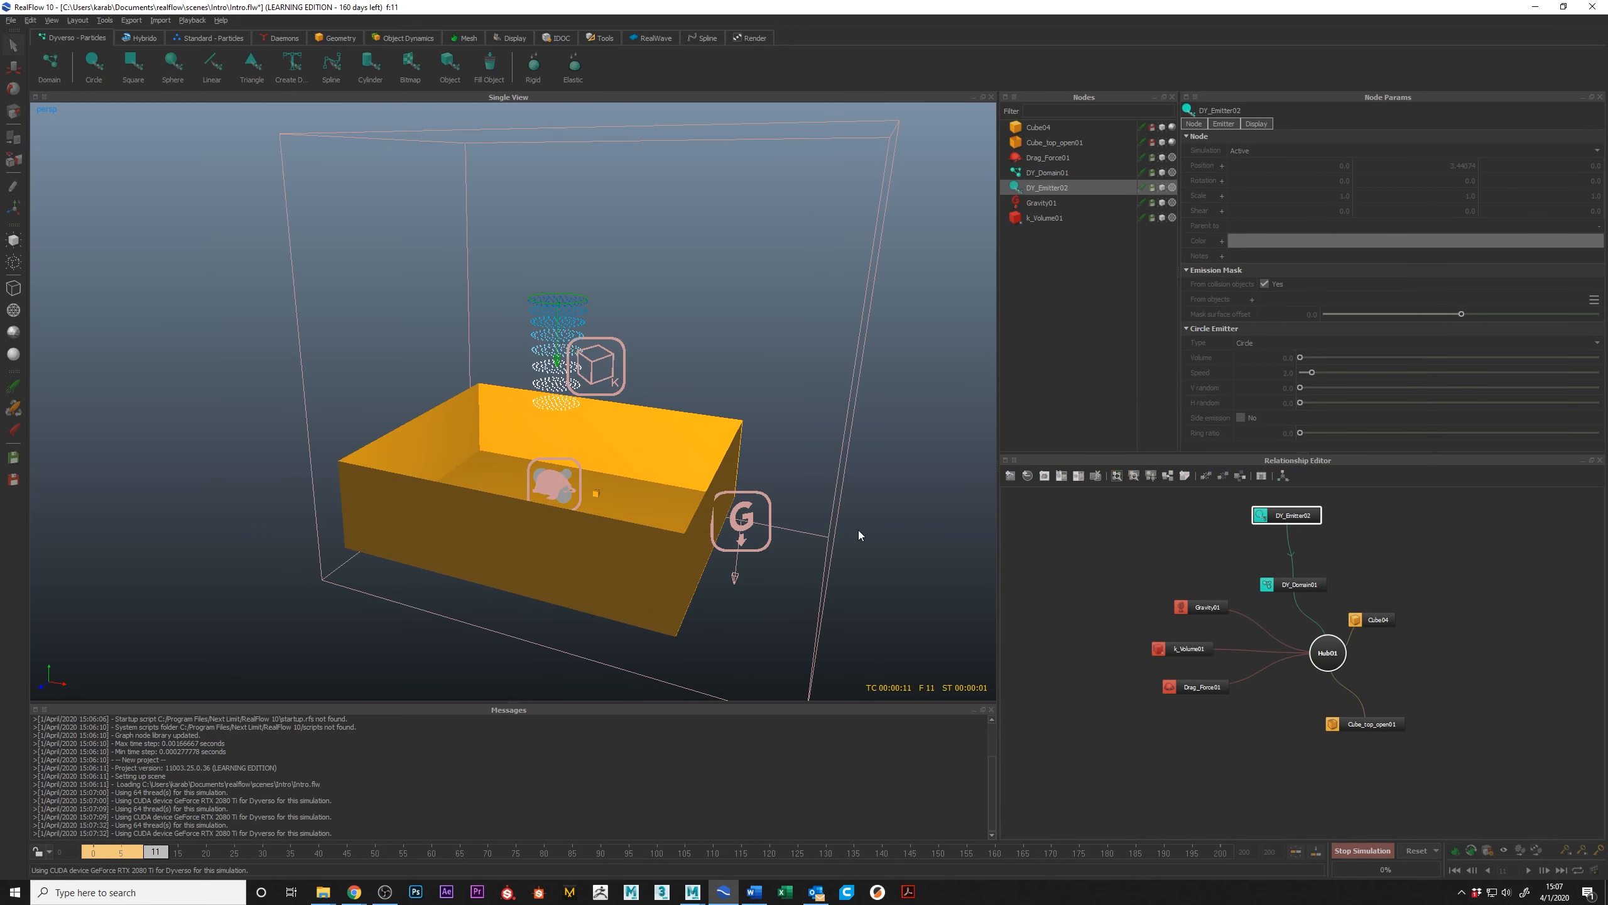
pyautogui.keyDown('alt'); pyautogui.moveTo(740, 444); pyautogui.dragTo(710, 422); pyautogui.keyUp('alt')
pyautogui.click(1363, 850)
pyautogui.moveTo(592, 400)
pyautogui.keyDown('alt'); pyautogui.mouseDown()
pyautogui.moveTo(592, 437)
pyautogui.moveTo(577, 373)
pyautogui.mouseUp(); pyautogui.keyUp('alt')
pyautogui.keyDown('alt'); pyautogui.moveTo(578, 372); pyautogui.dragTo(583, 400, button='middle'); pyautogui.keyUp('alt')
pyautogui.scroll(6, 583, 399)
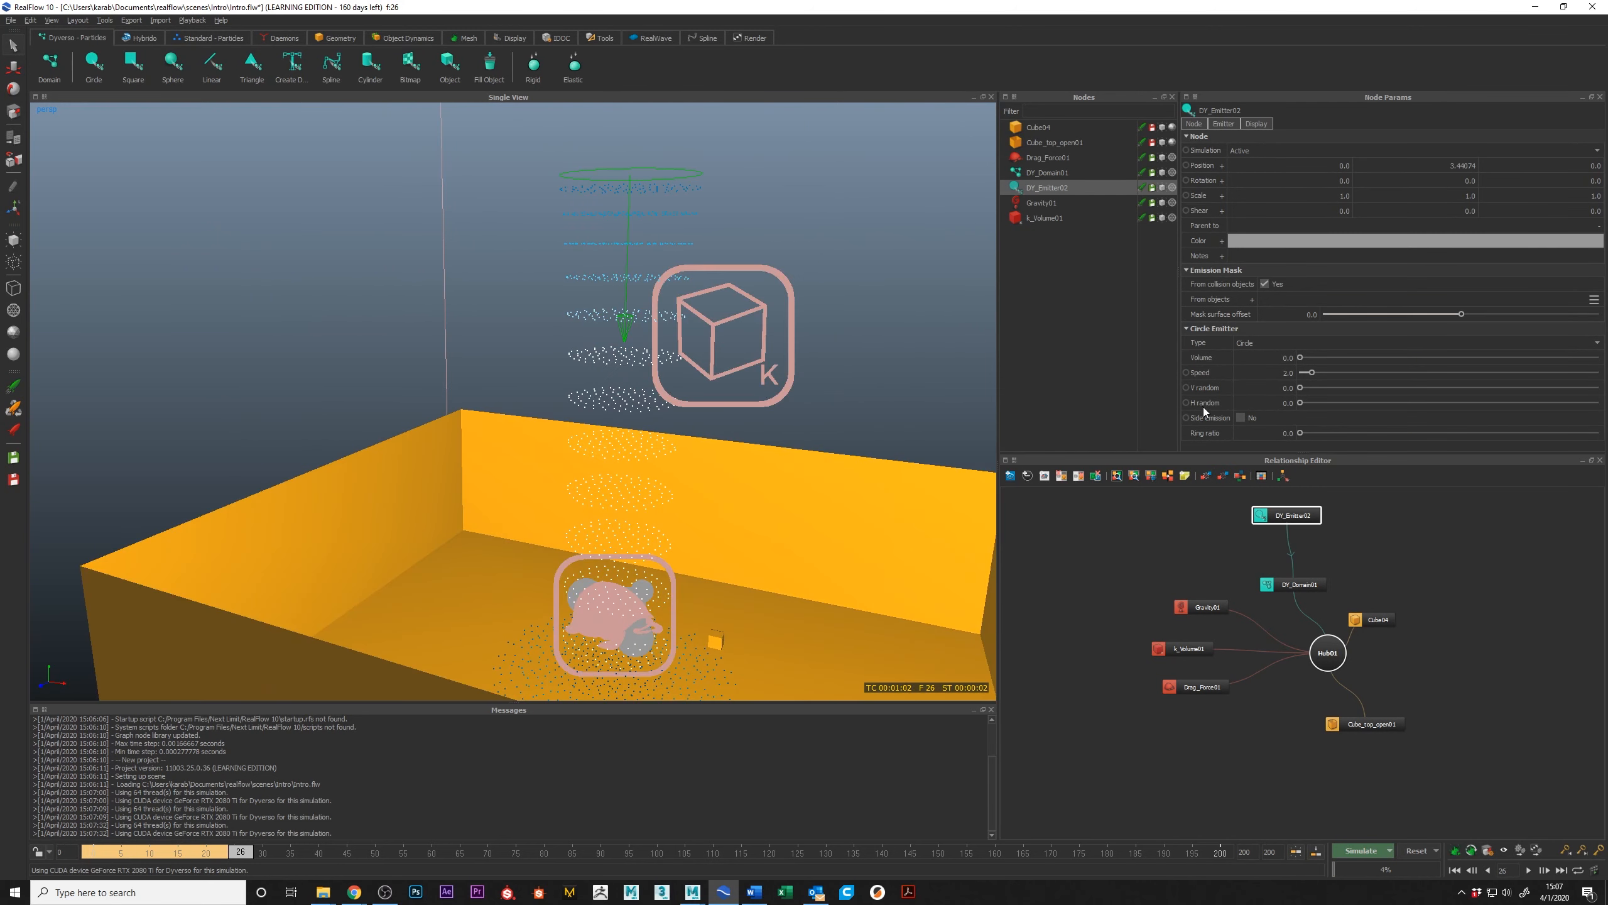
pyautogui.scroll(-3, 775, 376)
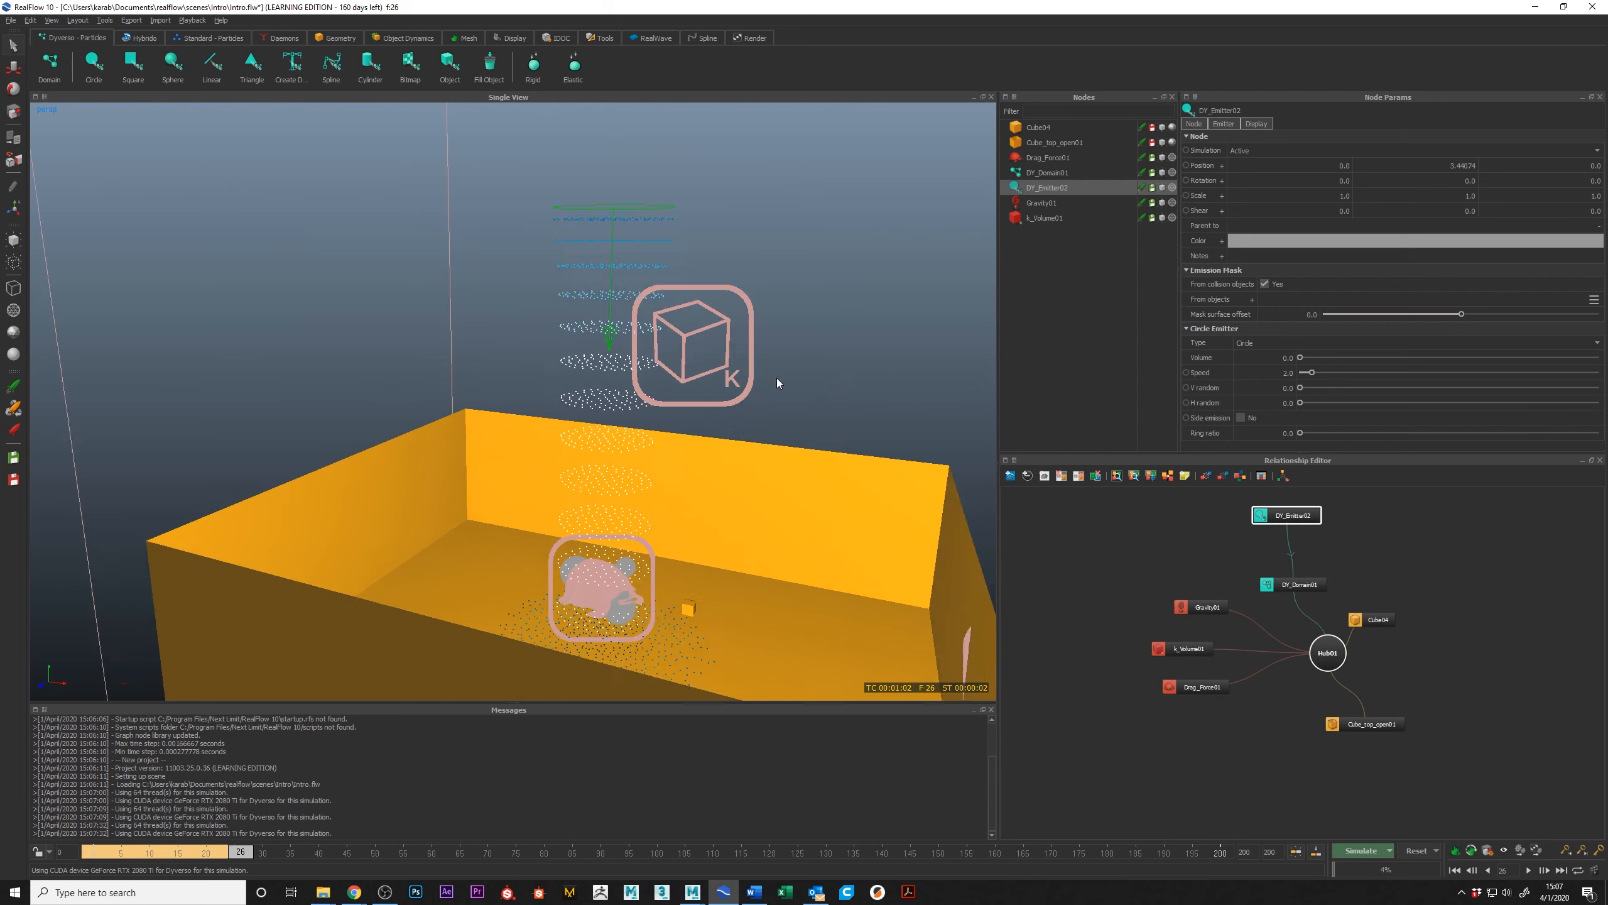
pyautogui.keyDown('alt'); pyautogui.moveTo(763, 363); pyautogui.dragTo(776, 360); pyautogui.keyUp('alt')
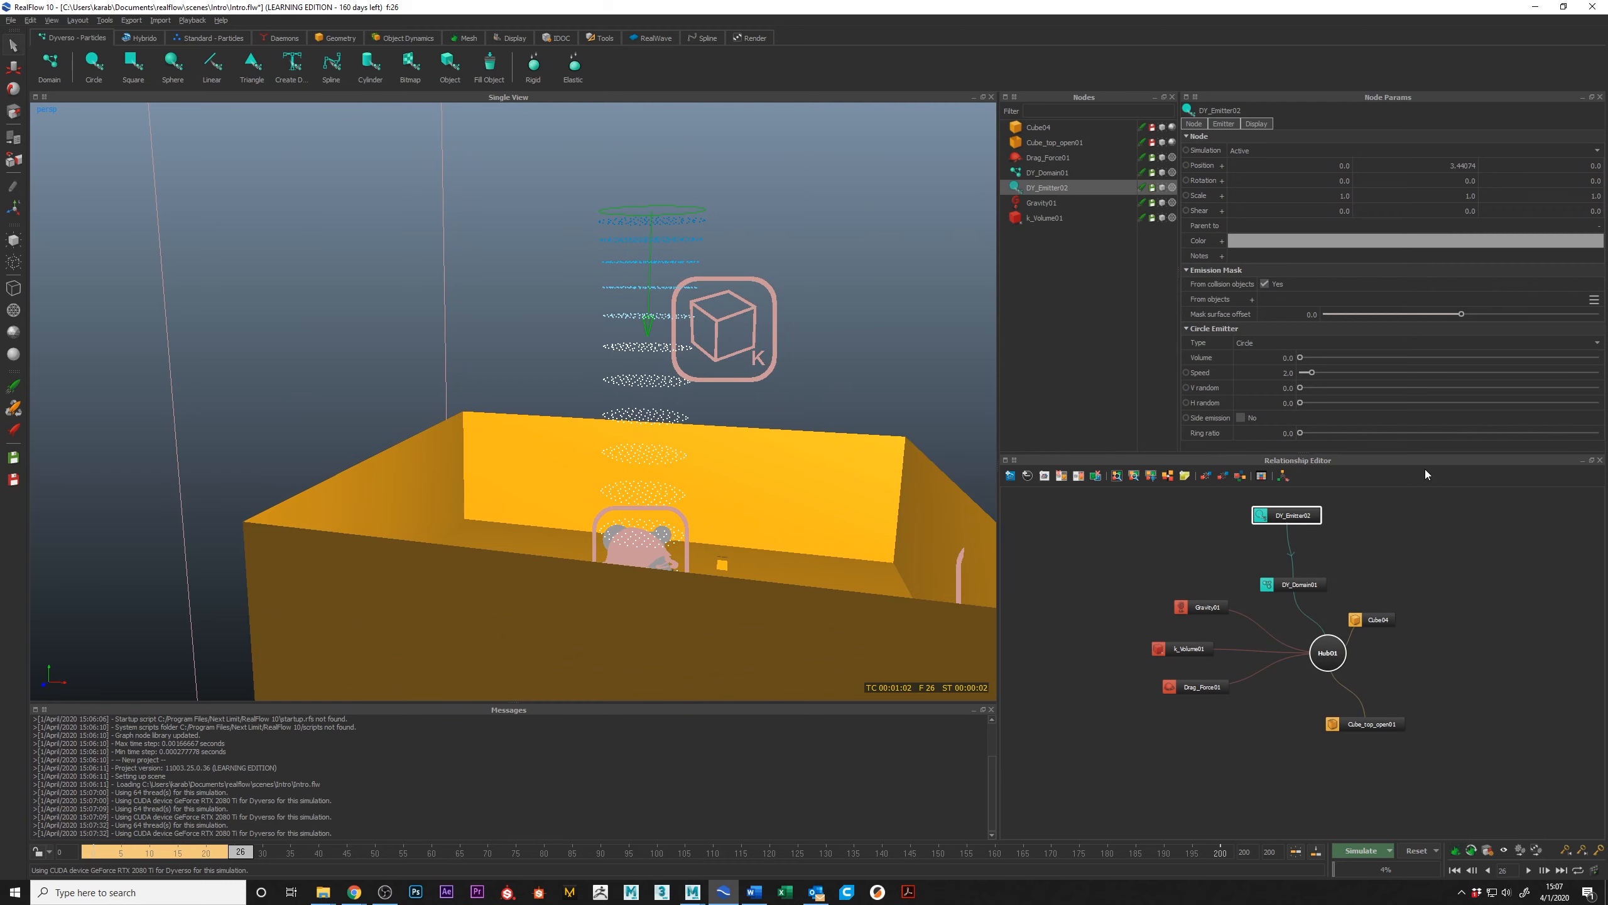
# Step: Set the circle emitter's V random to 0.884 and H random to 0.814, and rerun the reset simulation up to frame 83
pyautogui.click(1545, 402)
pyautogui.click(1551, 388)
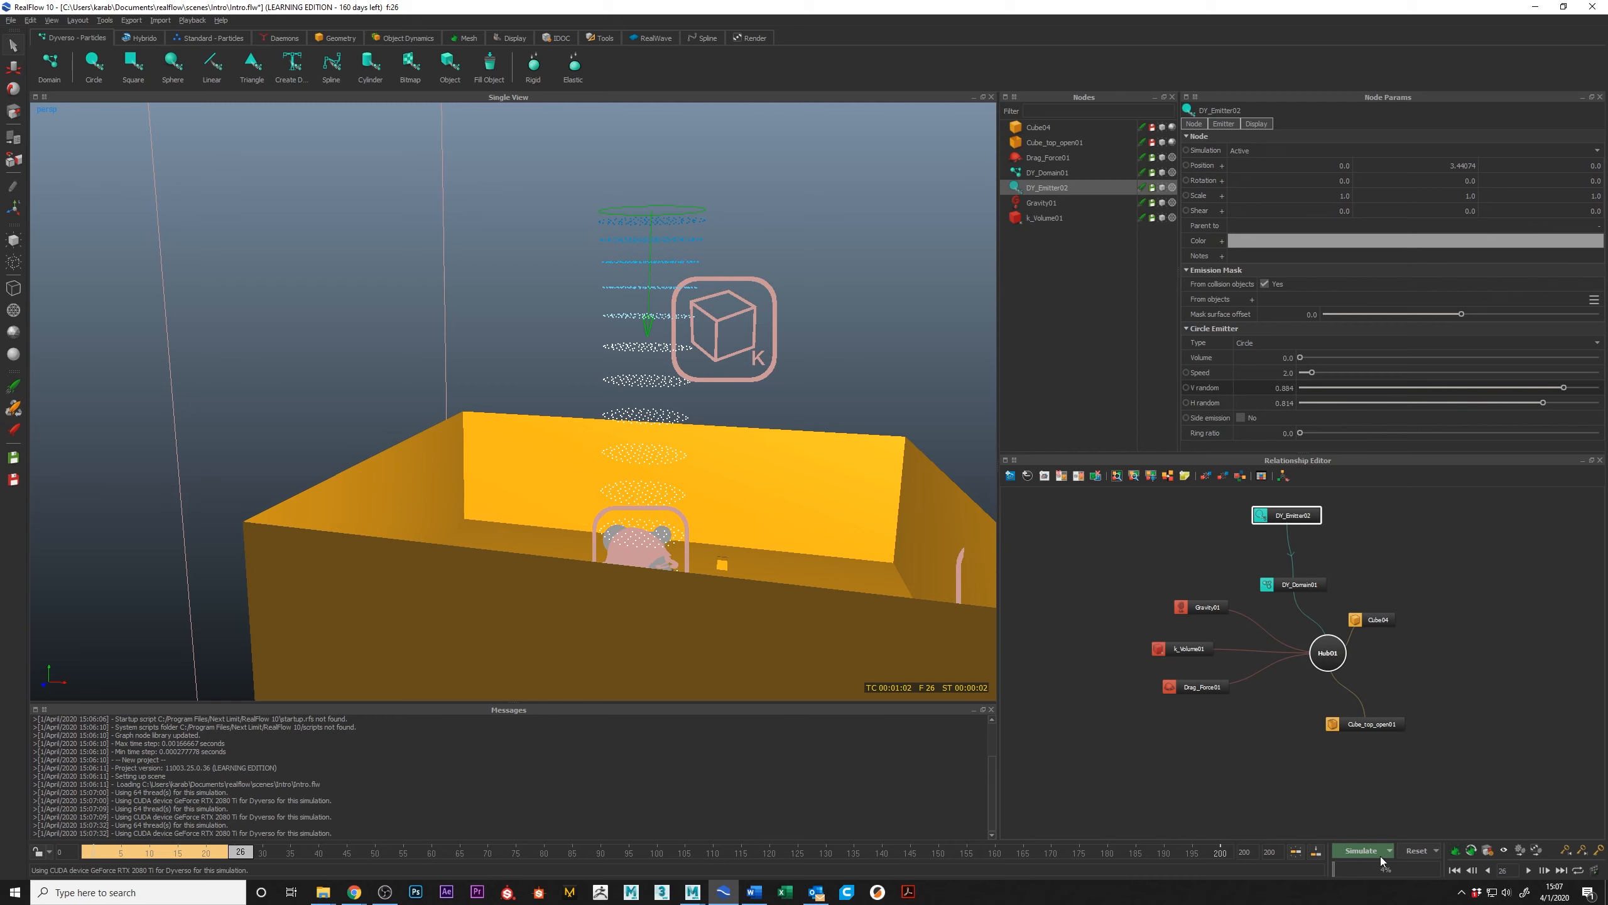
pyautogui.click(1412, 852)
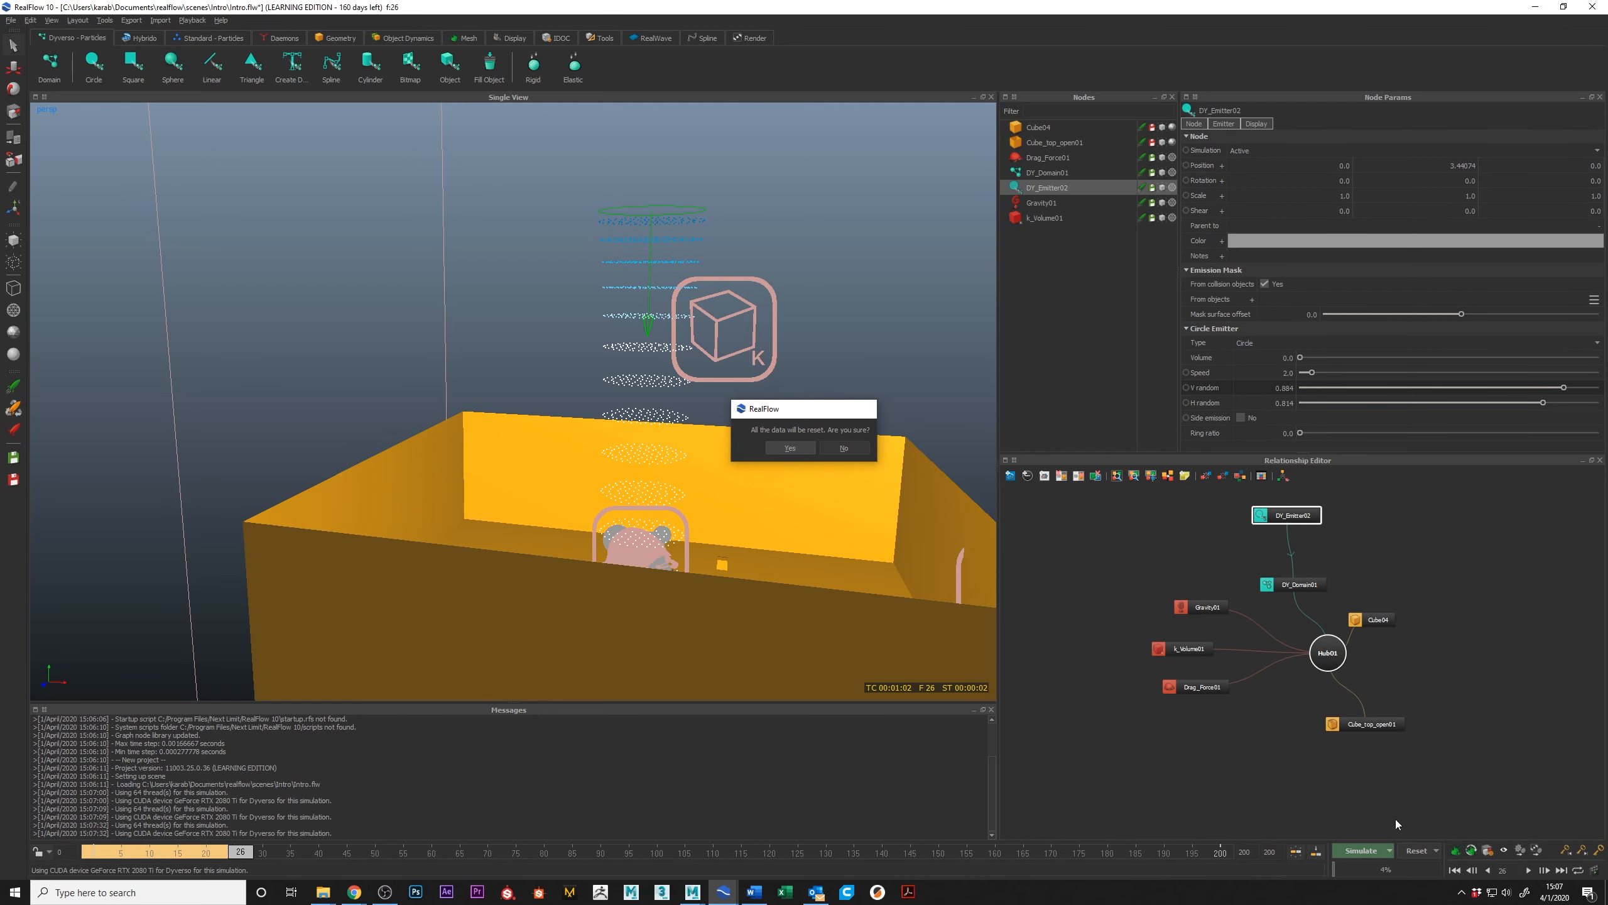
pyautogui.press('Return')
pyautogui.click(1364, 851)
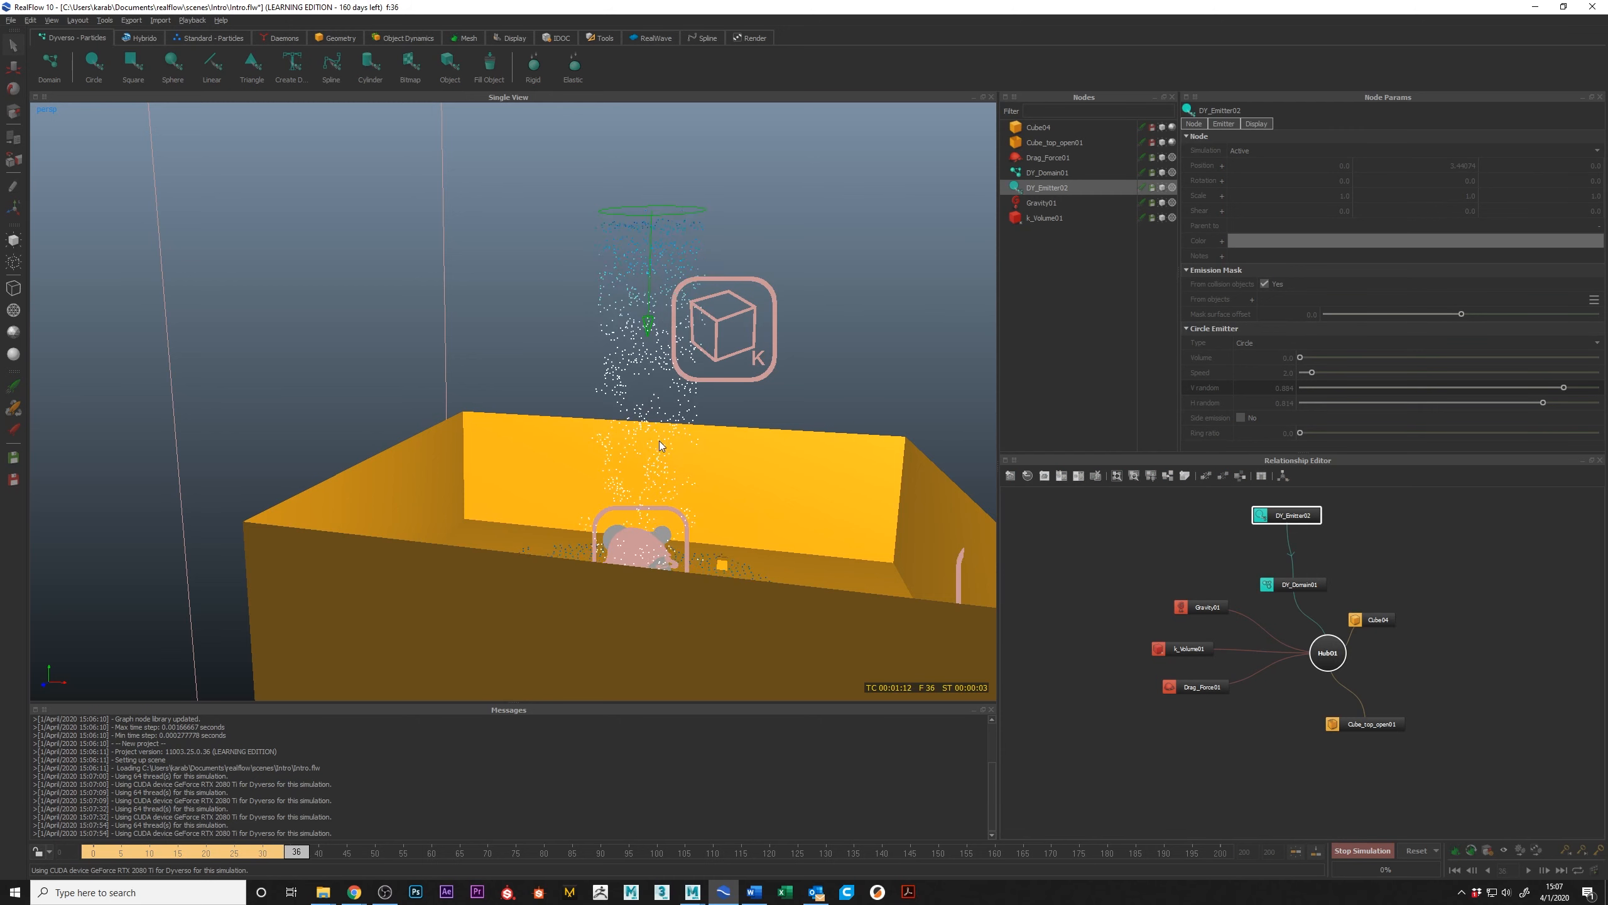
pyautogui.click(1366, 852)
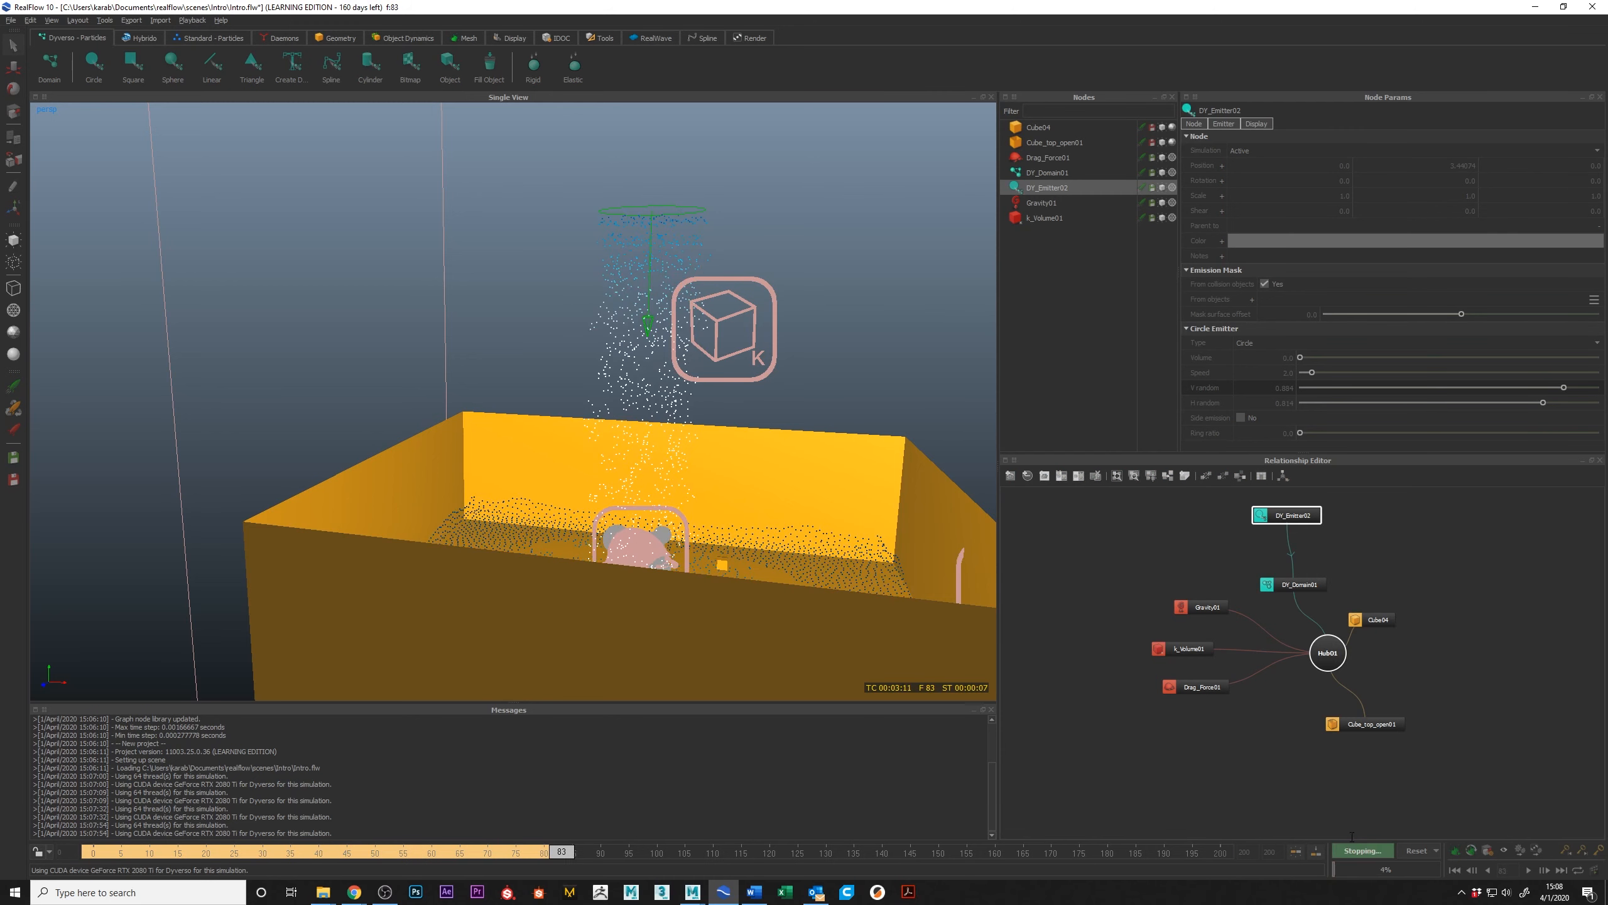
# Step: Examine the randomised particles settled in the box from several angles and look over the Dyverso domain's particle parameters
pyautogui.keyDown('alt'); pyautogui.moveTo(596, 446); pyautogui.dragTo(695, 410); pyautogui.keyUp('alt')
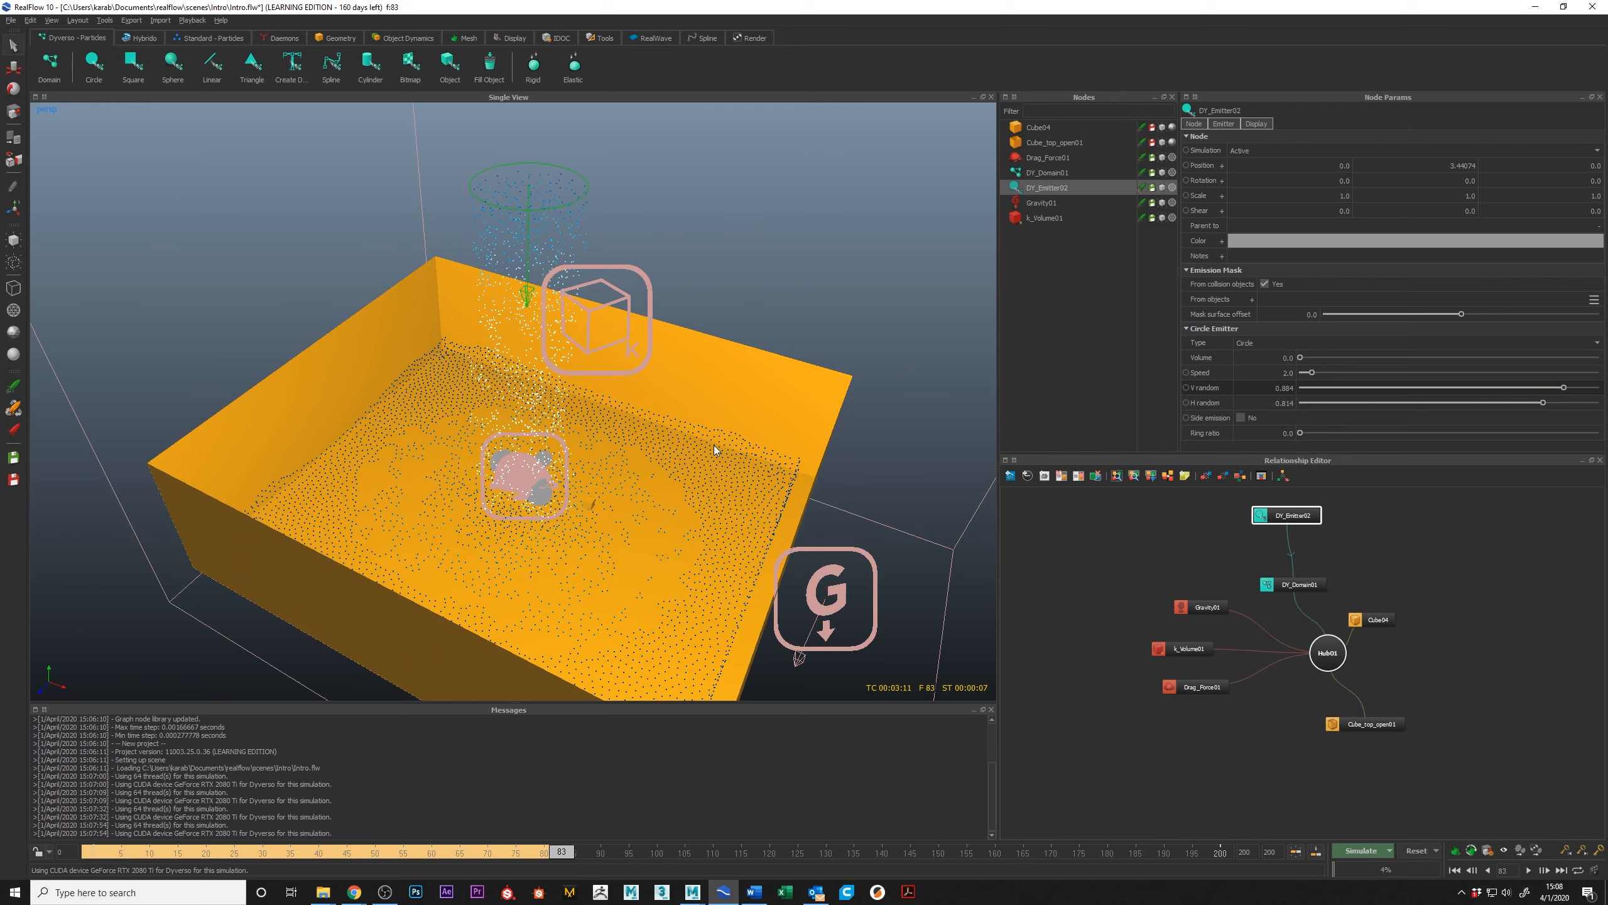
pyautogui.keyDown('alt'); pyautogui.moveTo(661, 395); pyautogui.dragTo(684, 404); pyautogui.keyUp('alt')
pyautogui.keyDown('alt'); pyautogui.moveTo(684, 404); pyautogui.dragTo(638, 404, button='middle'); pyautogui.keyUp('alt')
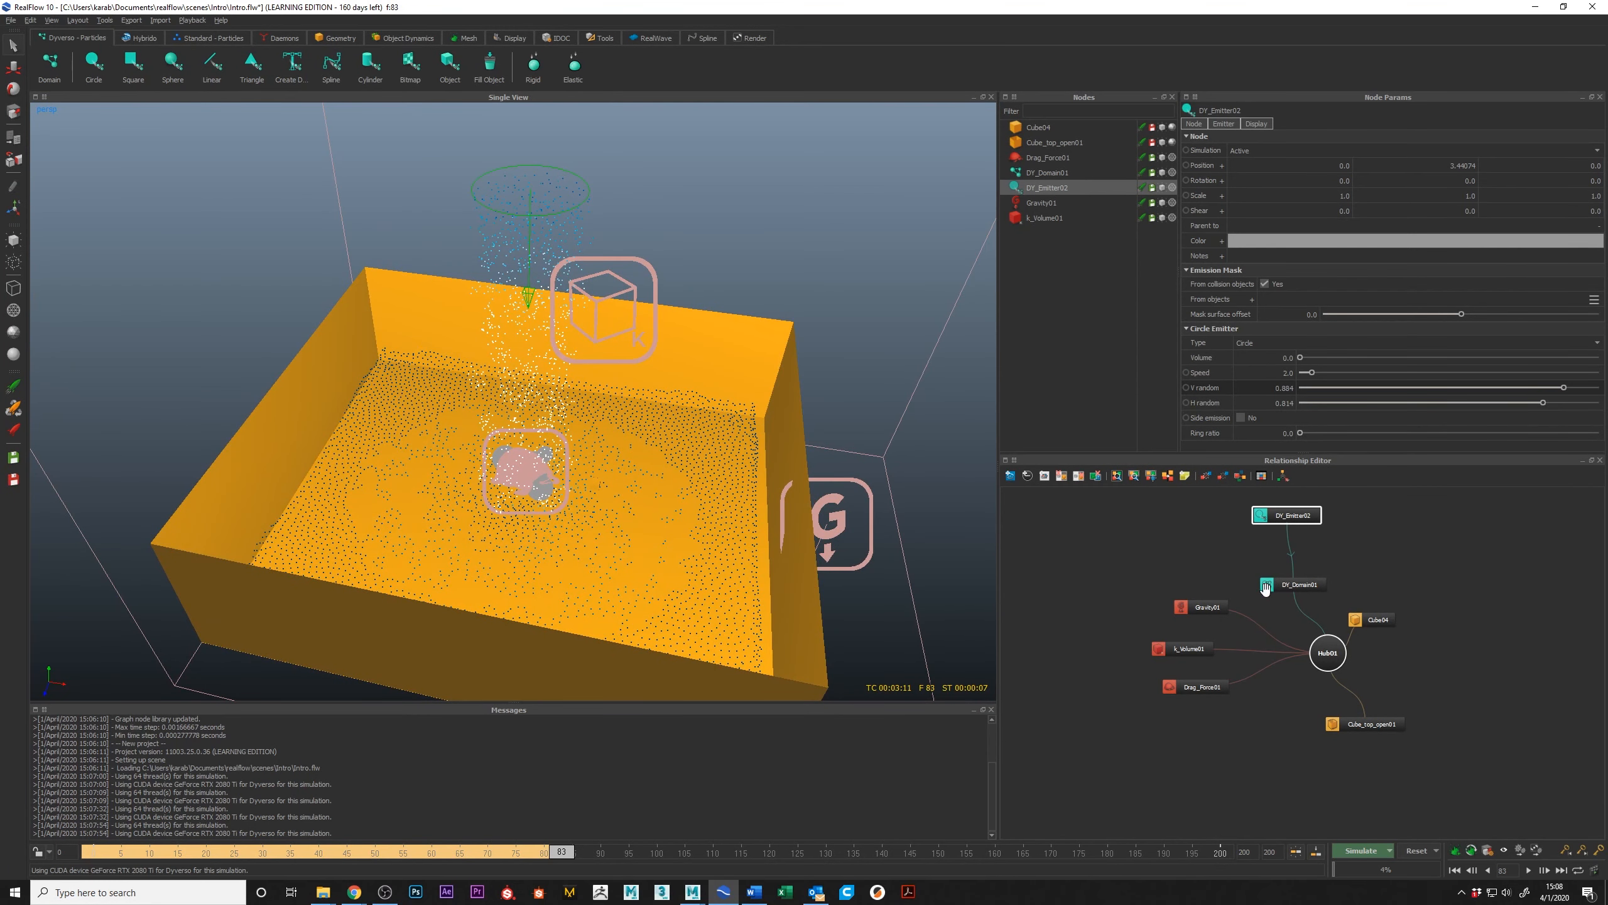
pyautogui.click(1293, 585)
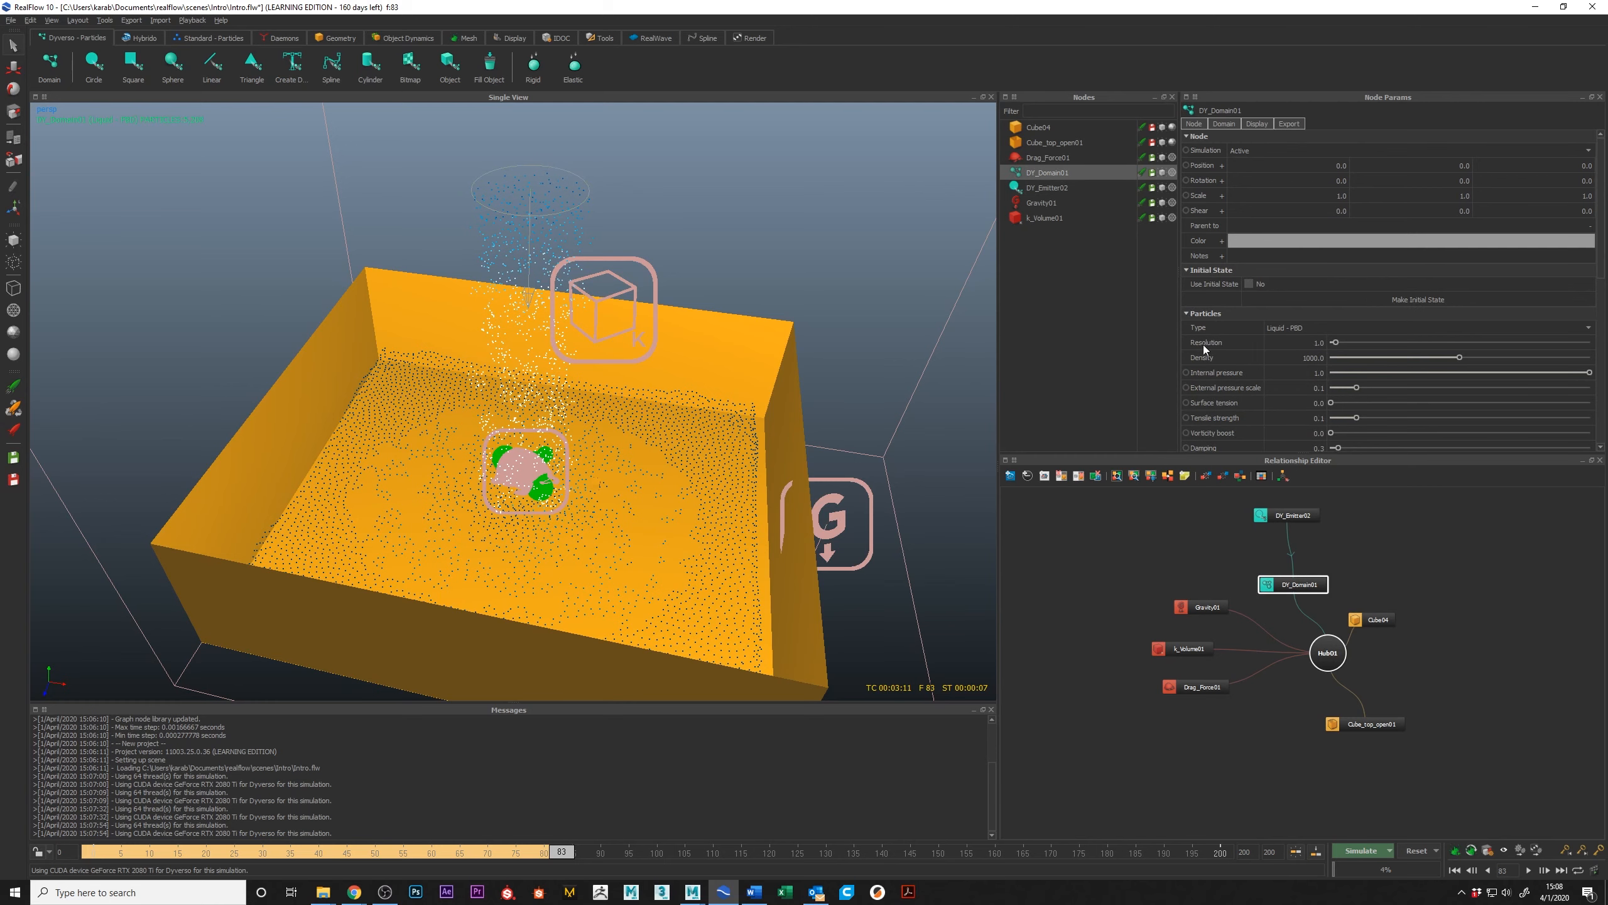
pyautogui.keyDown('alt'); pyautogui.moveTo(735, 461); pyautogui.dragTo(726, 442); pyautogui.keyUp('alt')
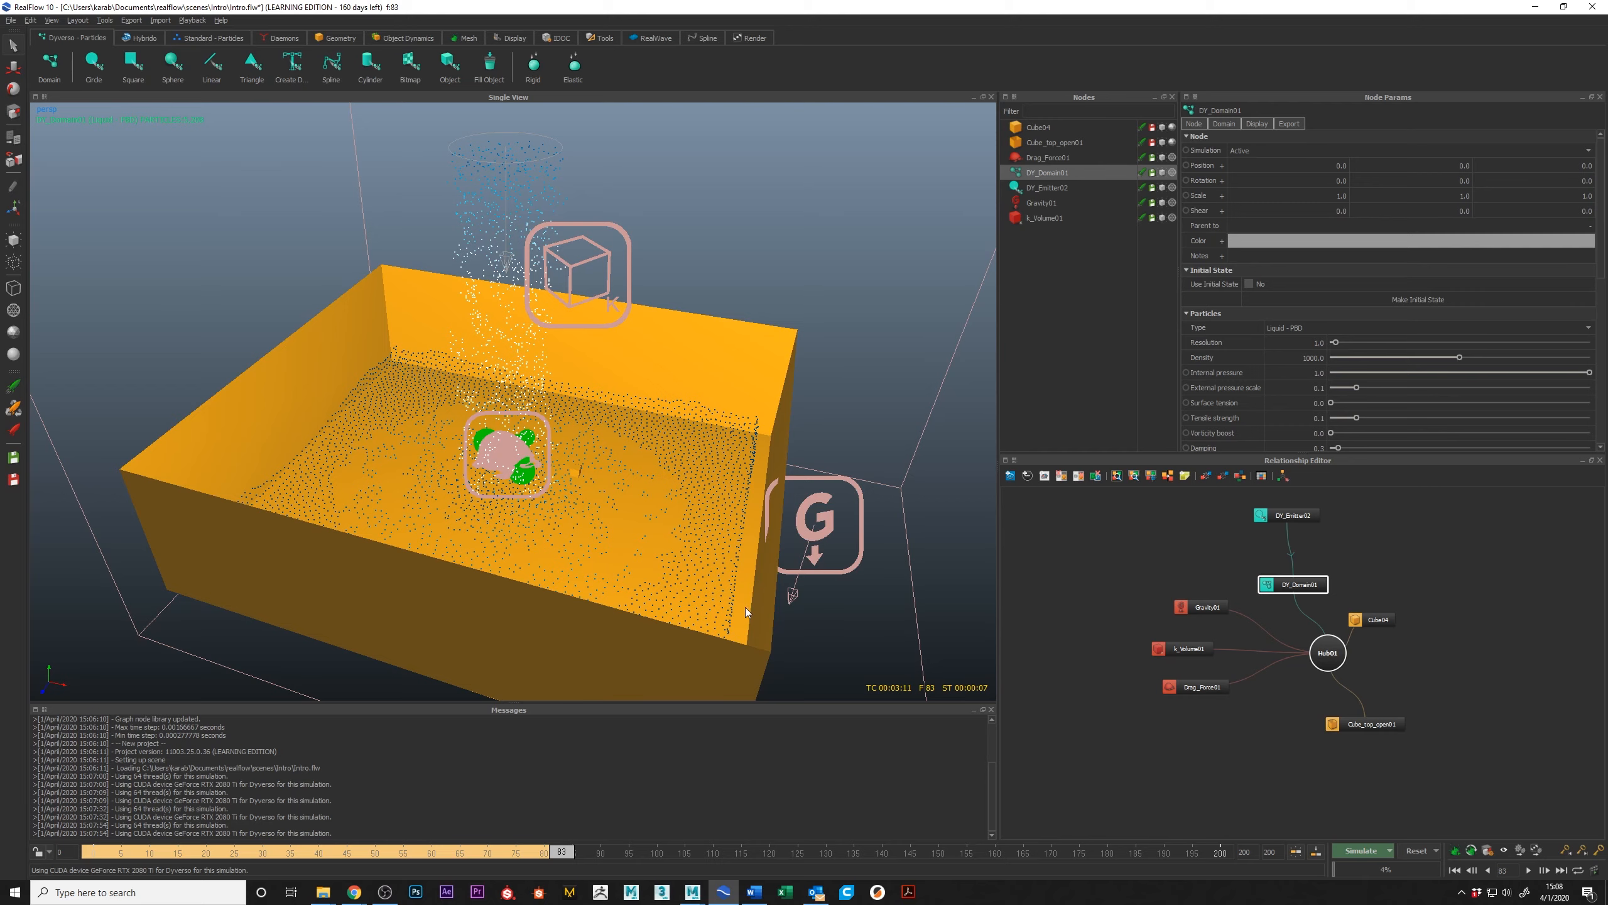
pyautogui.keyDown('alt'); pyautogui.moveTo(714, 531); pyautogui.dragTo(706, 566); pyautogui.keyUp('alt')
# Step: Reset the circle emitter simulation and confirm clearing all its data
pyautogui.click(1417, 850)
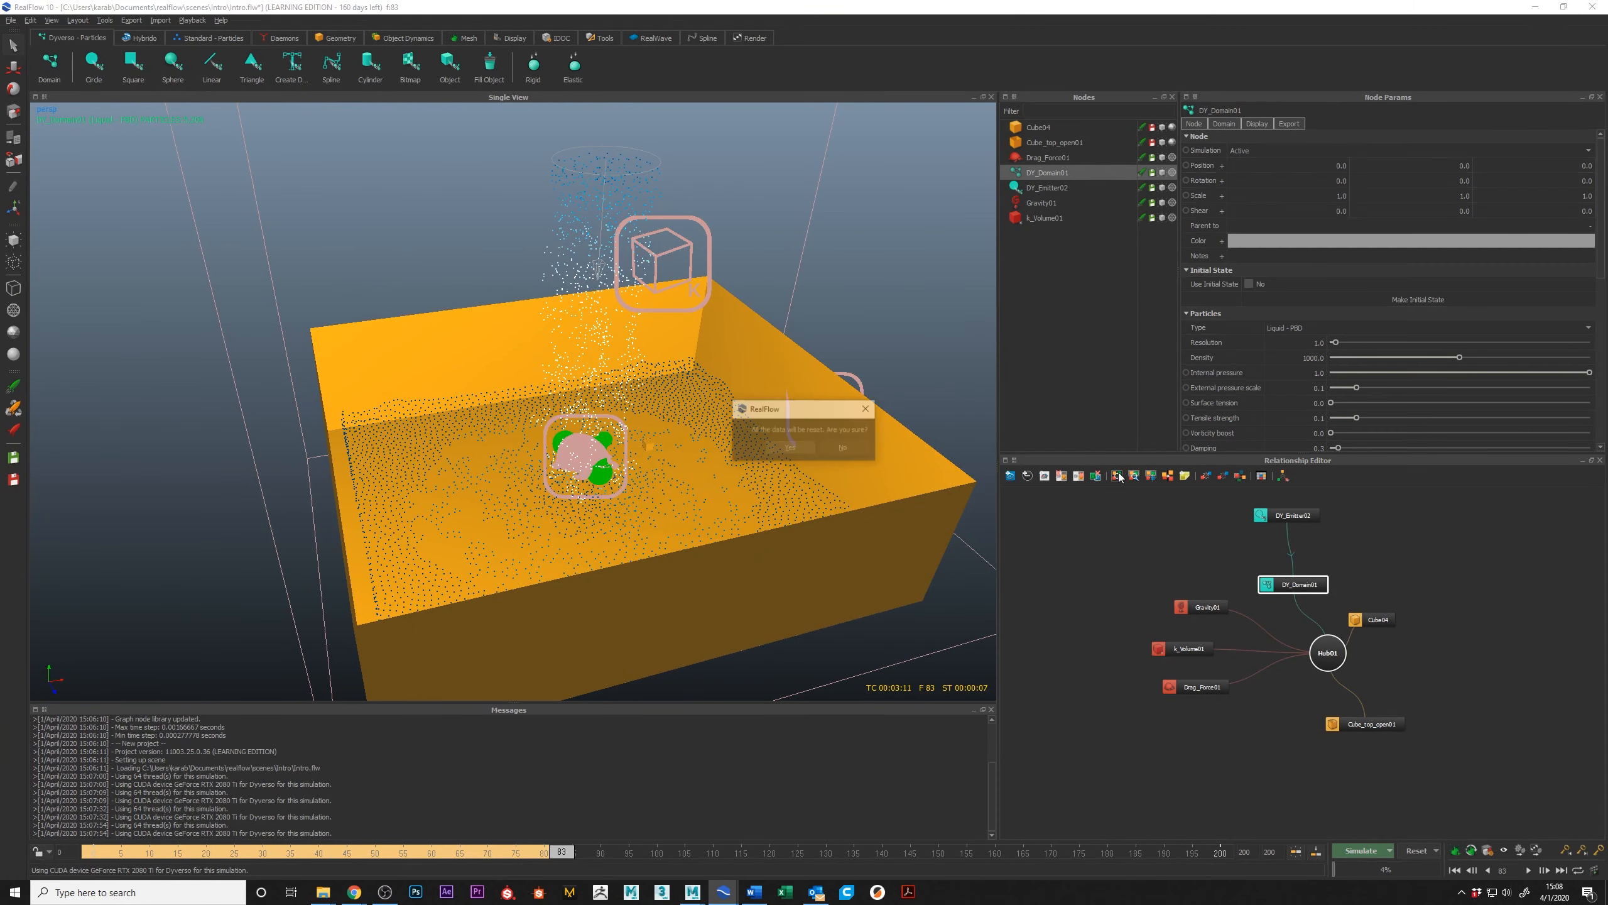
pyautogui.click(791, 448)
pyautogui.keyDown('alt'); pyautogui.moveTo(644, 416); pyautogui.dragTo(507, 399); pyautogui.keyUp('alt')
pyautogui.scroll(-5, 608, 389)
pyautogui.keyDown('alt'); pyautogui.moveTo(608, 390); pyautogui.dragTo(509, 387); pyautogui.keyUp('alt')
pyautogui.keyDown('alt'); pyautogui.moveTo(459, 323); pyautogui.dragTo(428, 320); pyautogui.keyUp('alt')
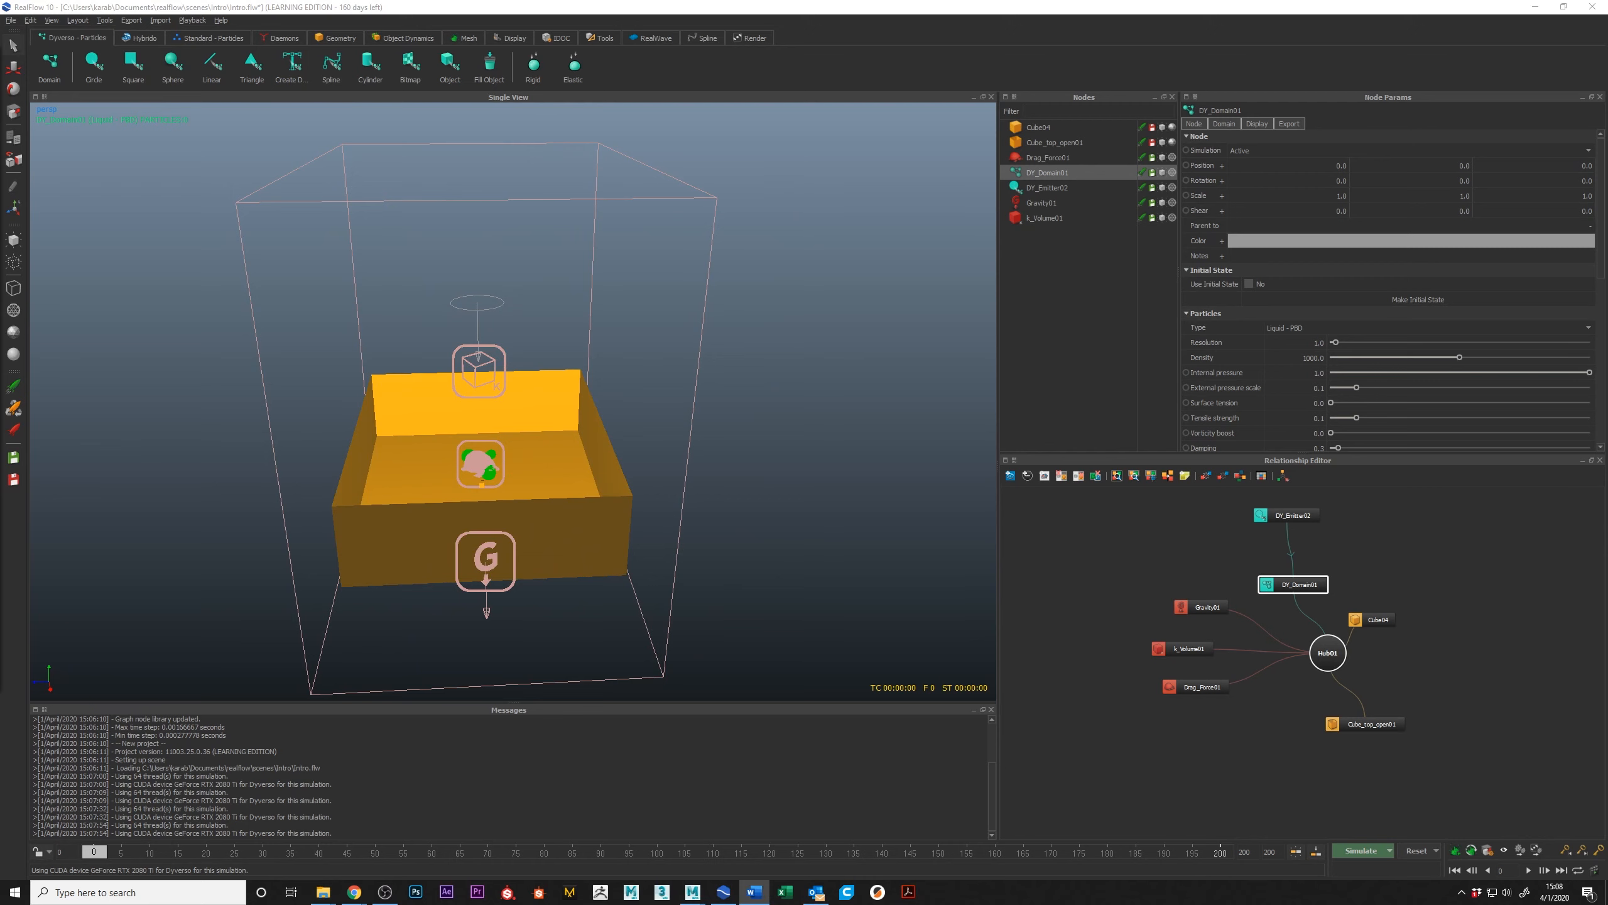
pyautogui.keyDown('alt'); pyautogui.moveTo(557, 407); pyautogui.dragTo(454, 413); pyautogui.keyUp('alt')
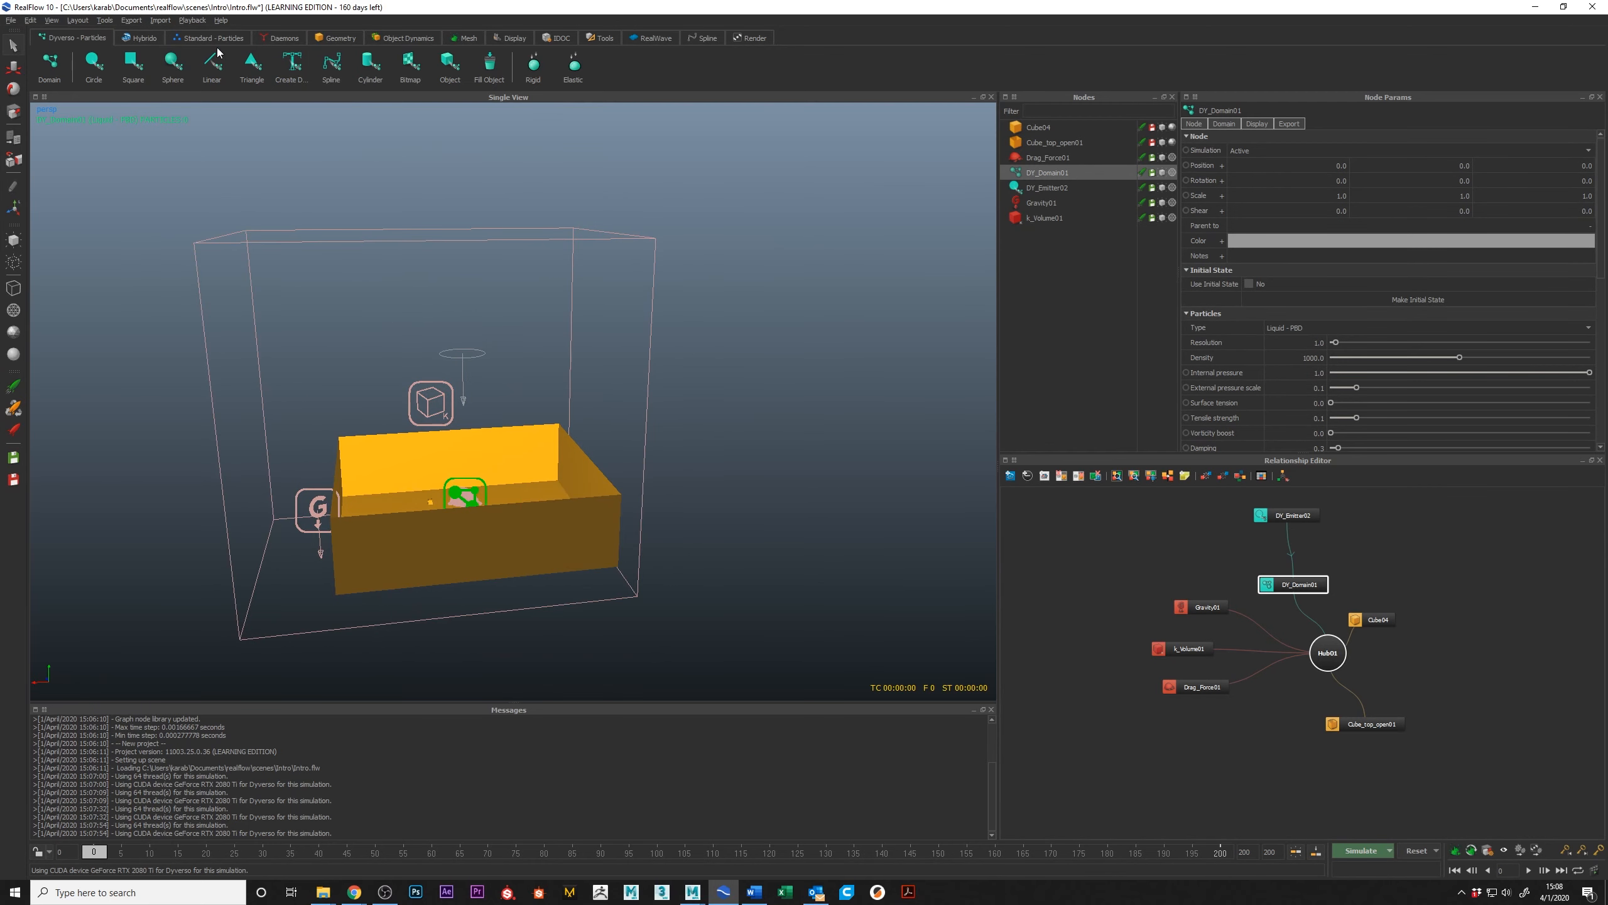
# Step: Delete the Dyverso domain and circle emitter along with the two cube objects, keeping only the three daemons
pyautogui.moveTo(1221, 505); pyautogui.dragTo(1329, 602)
pyautogui.press('Delete')
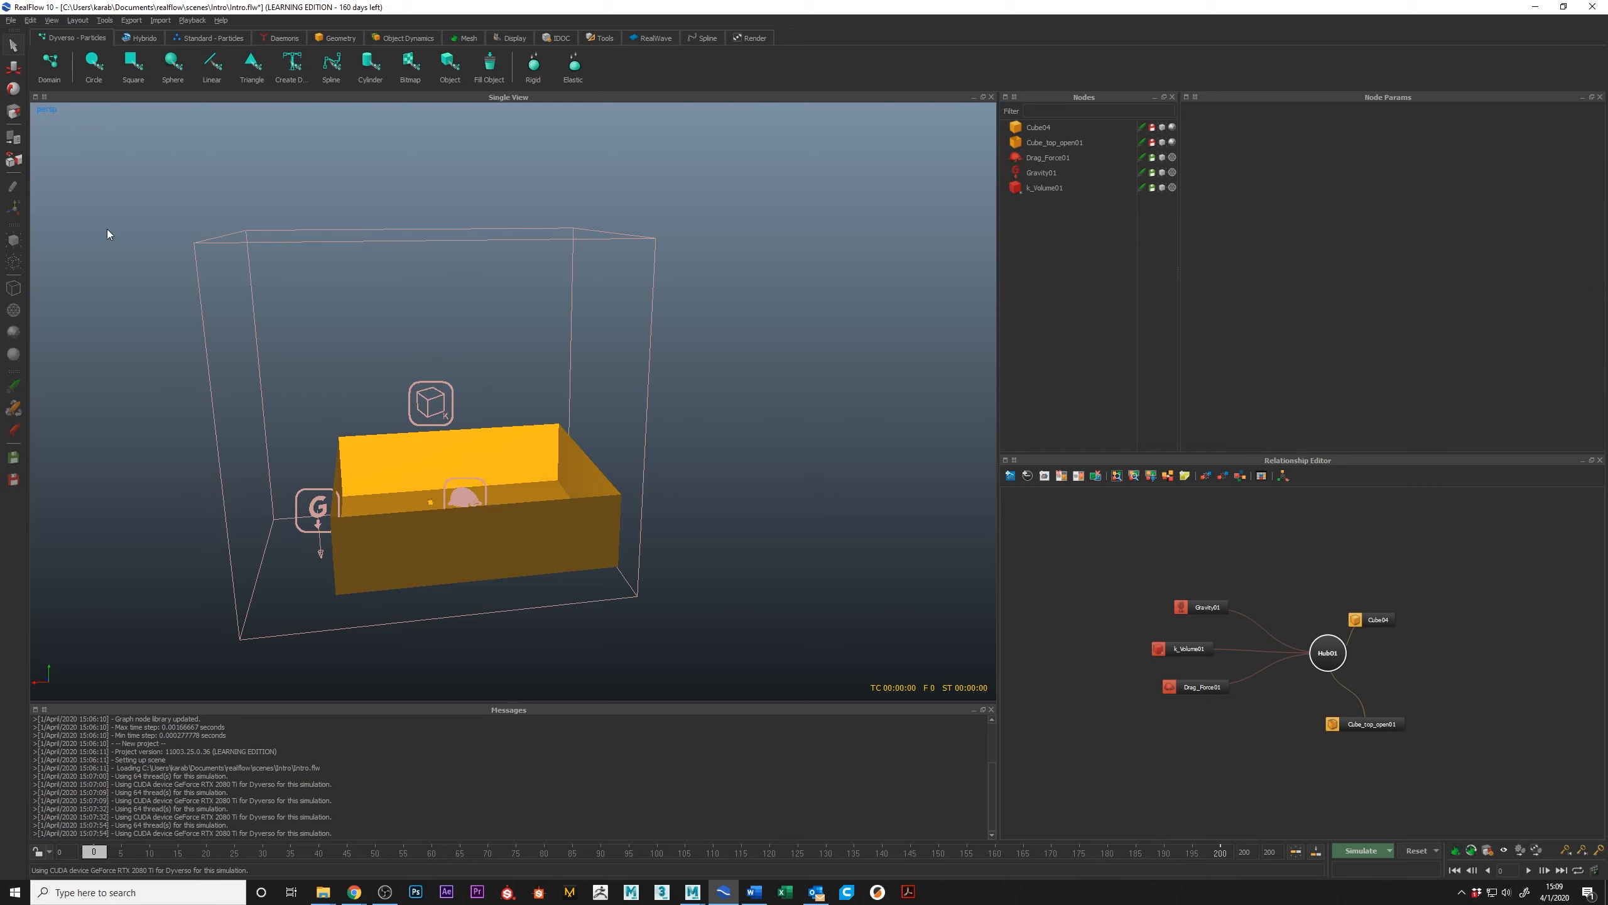
pyautogui.moveTo(1081, 546); pyautogui.dragTo(1312, 528)
pyautogui.press('Delete')
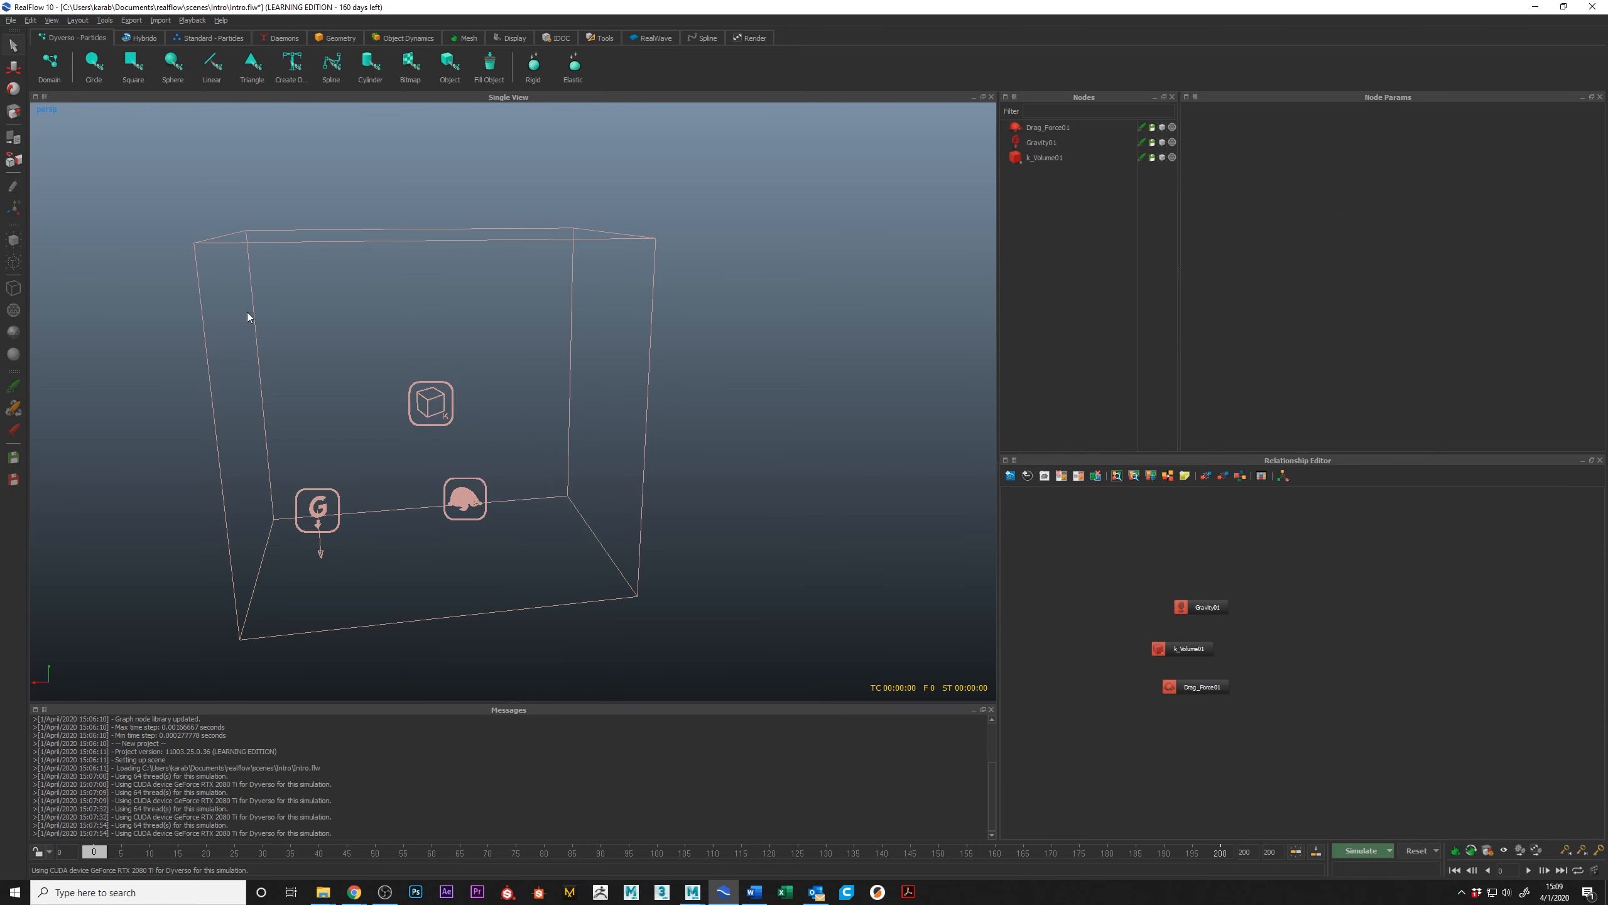
# Step: Compare the Hybrido and standard particle tools, add an open Hybrido domain, and place its node above the hub in the relationship graph
pyautogui.keyDown('alt'); pyautogui.moveTo(246, 316); pyautogui.dragTo(611, 536); pyautogui.keyUp('alt')
pyautogui.click(130, 38)
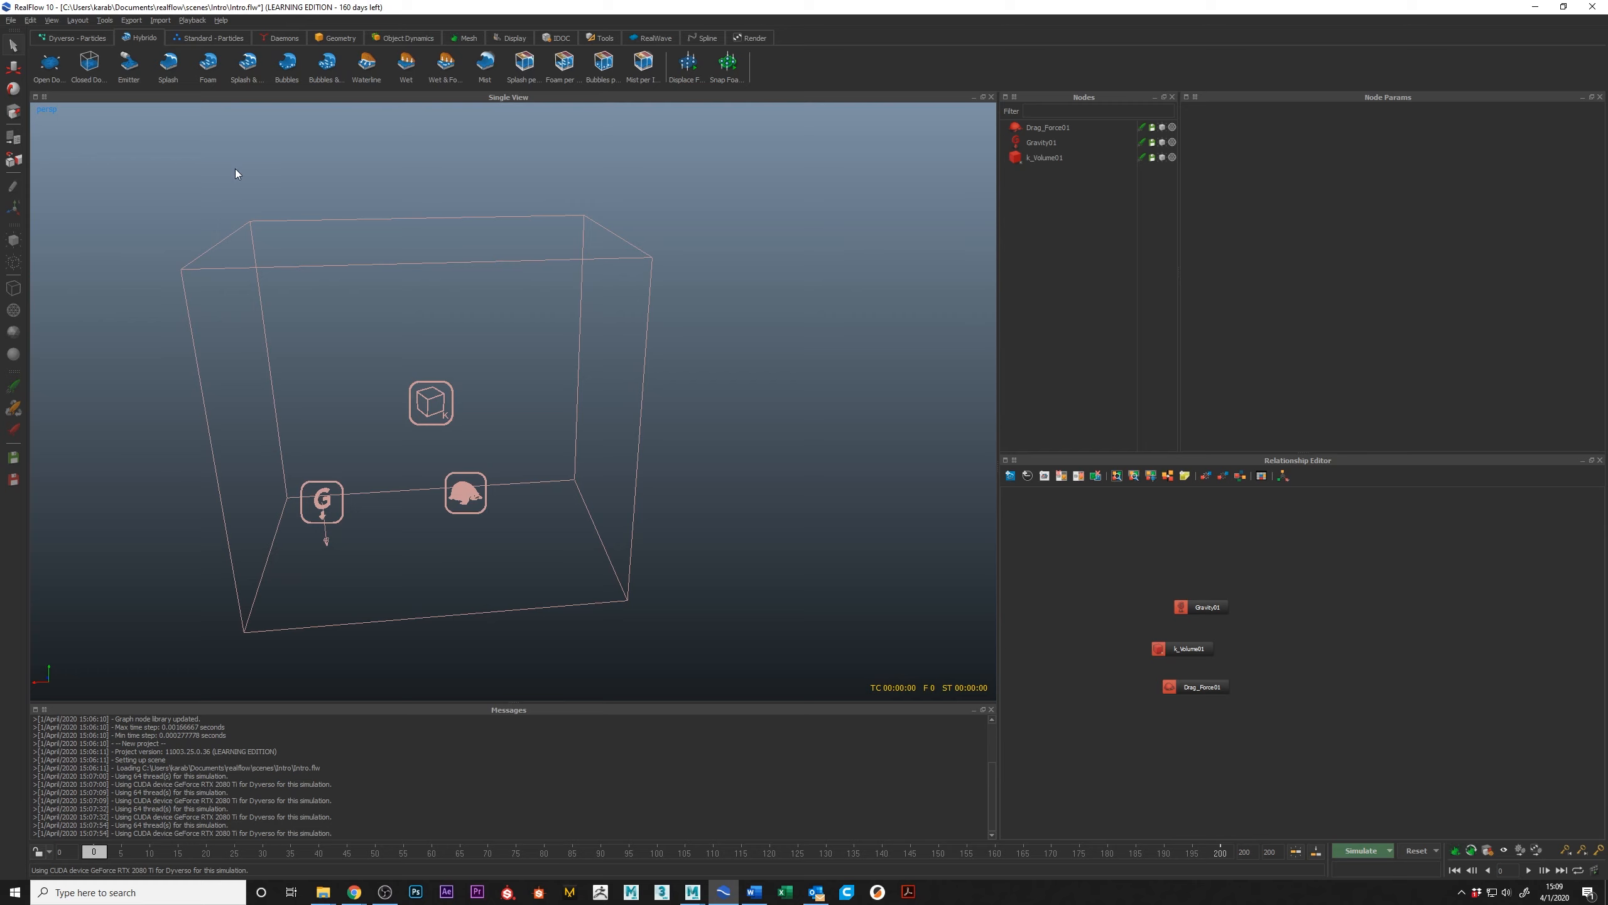
pyautogui.click(71, 38)
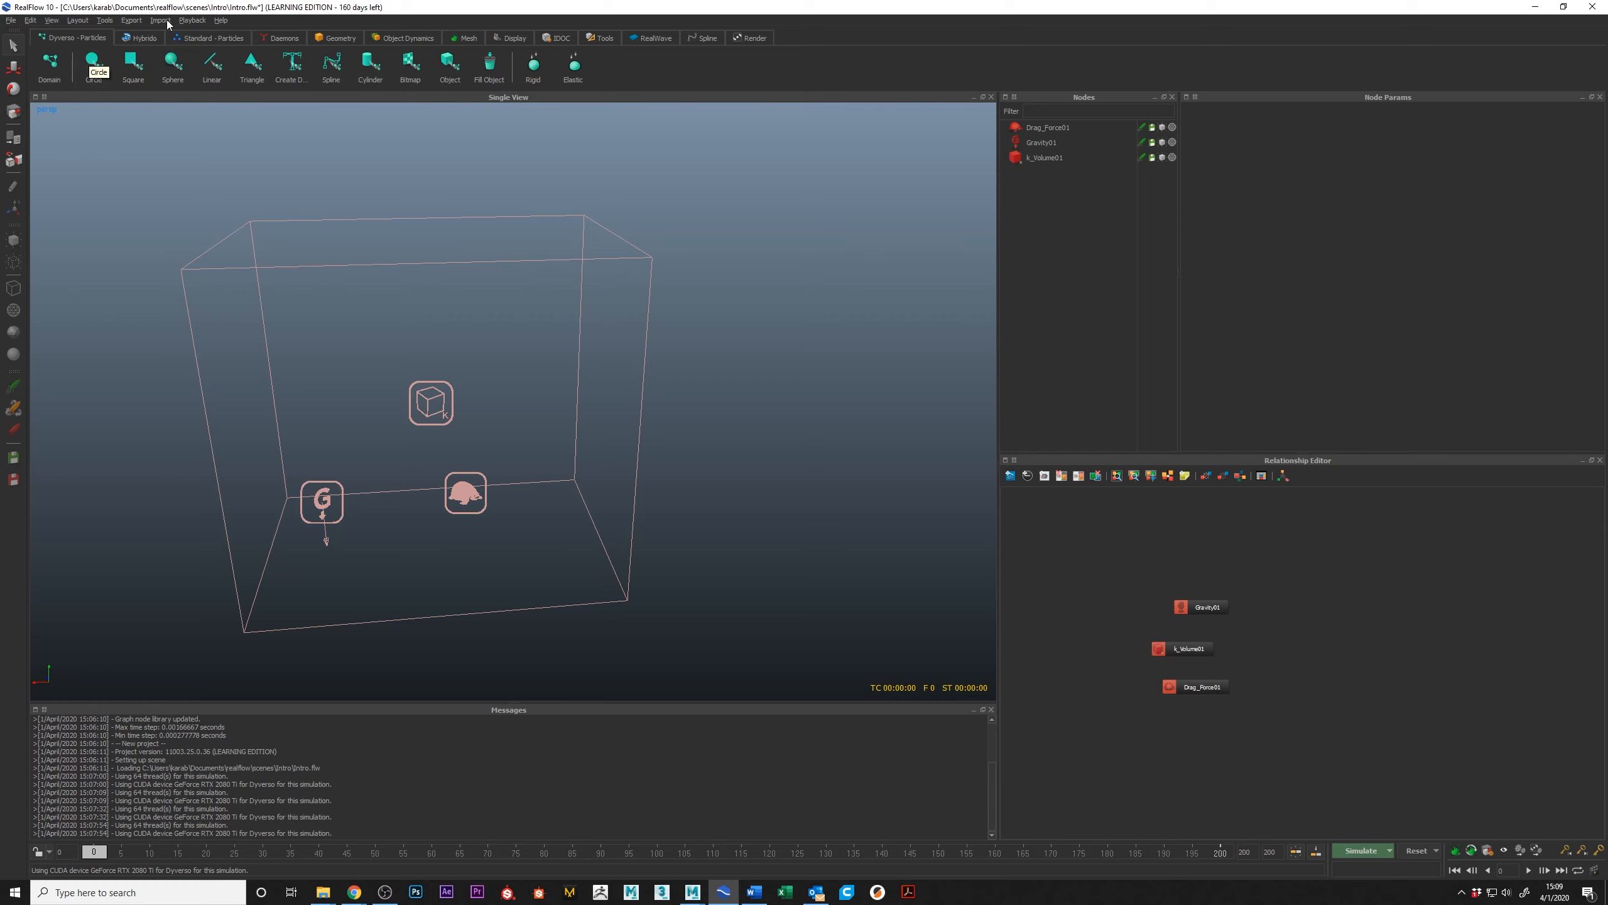
pyautogui.click(209, 37)
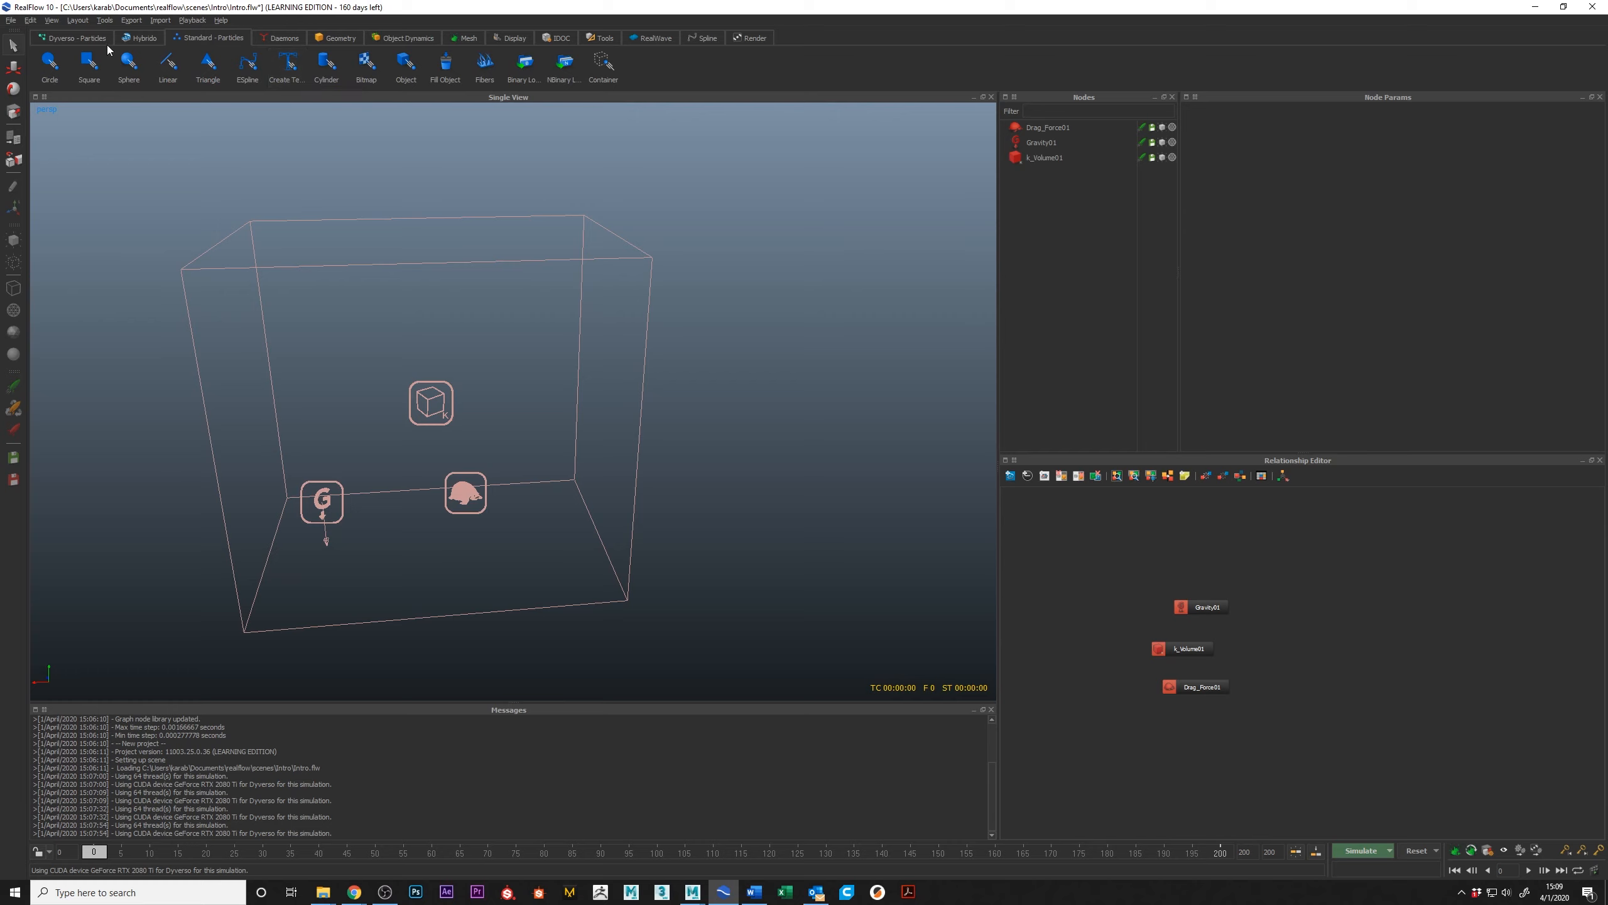
pyautogui.click(144, 44)
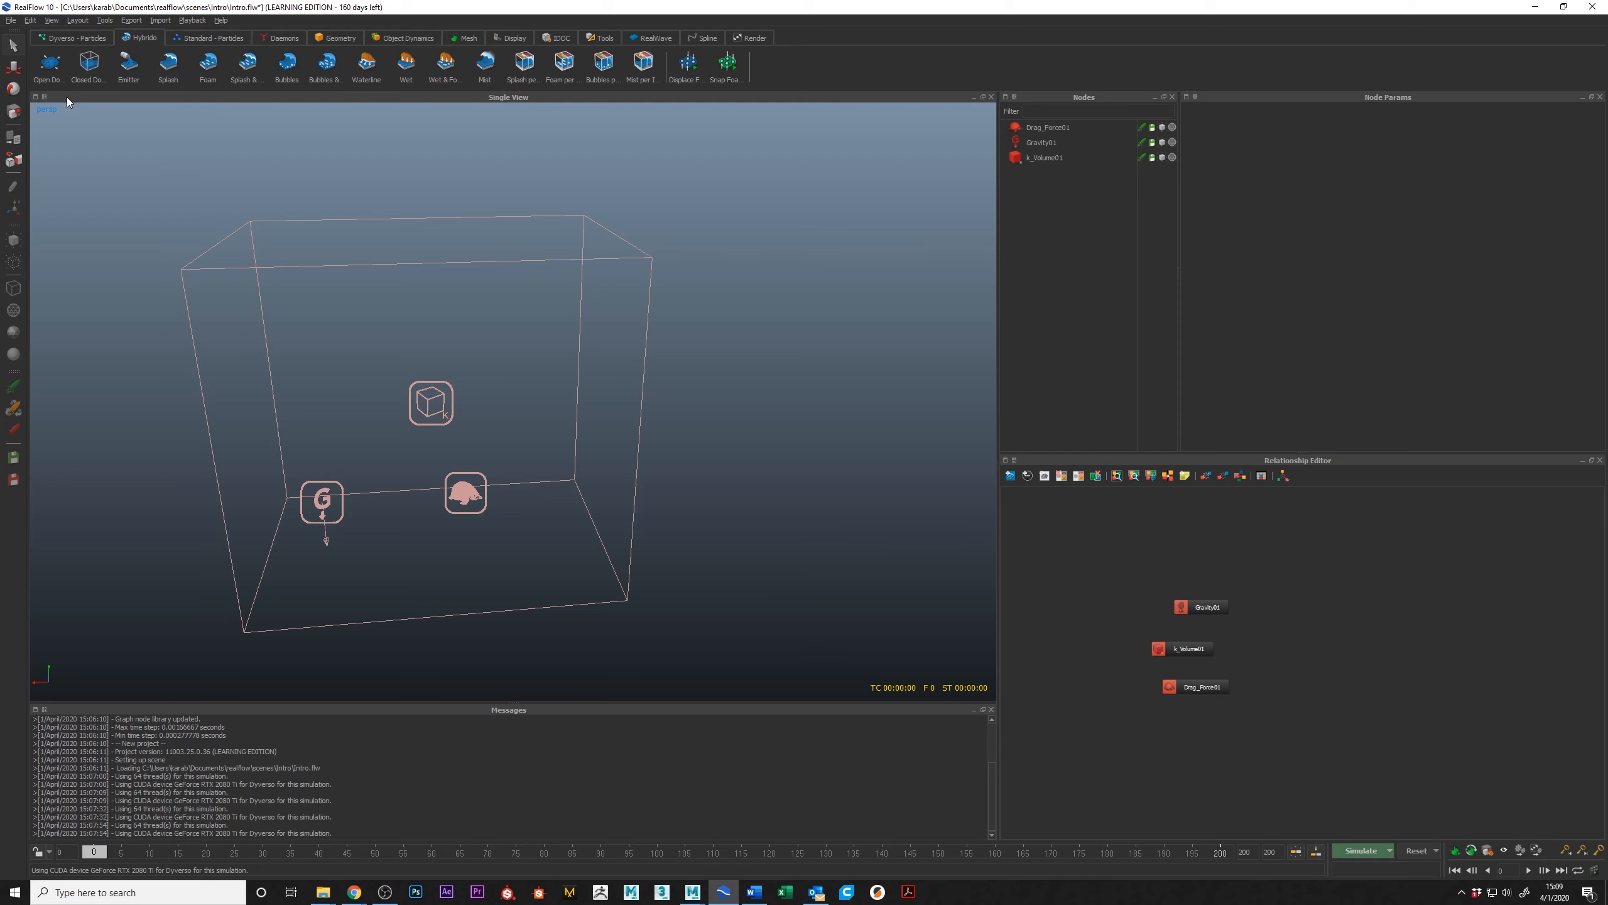
pyautogui.click(50, 63)
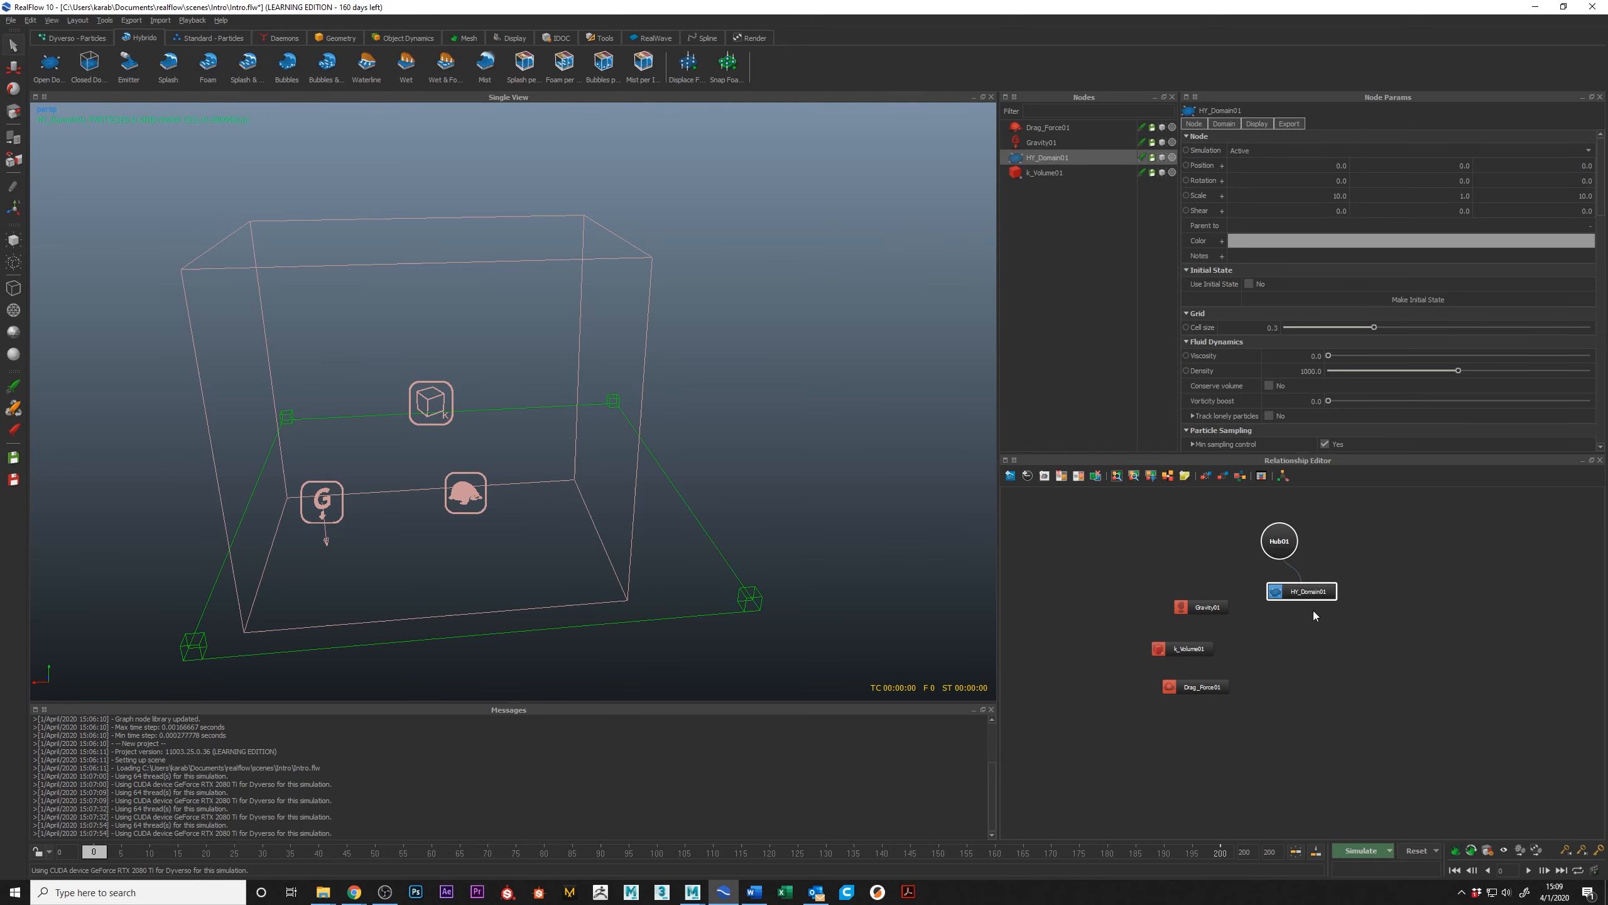
pyautogui.moveTo(1276, 536); pyautogui.dragTo(1310, 657)
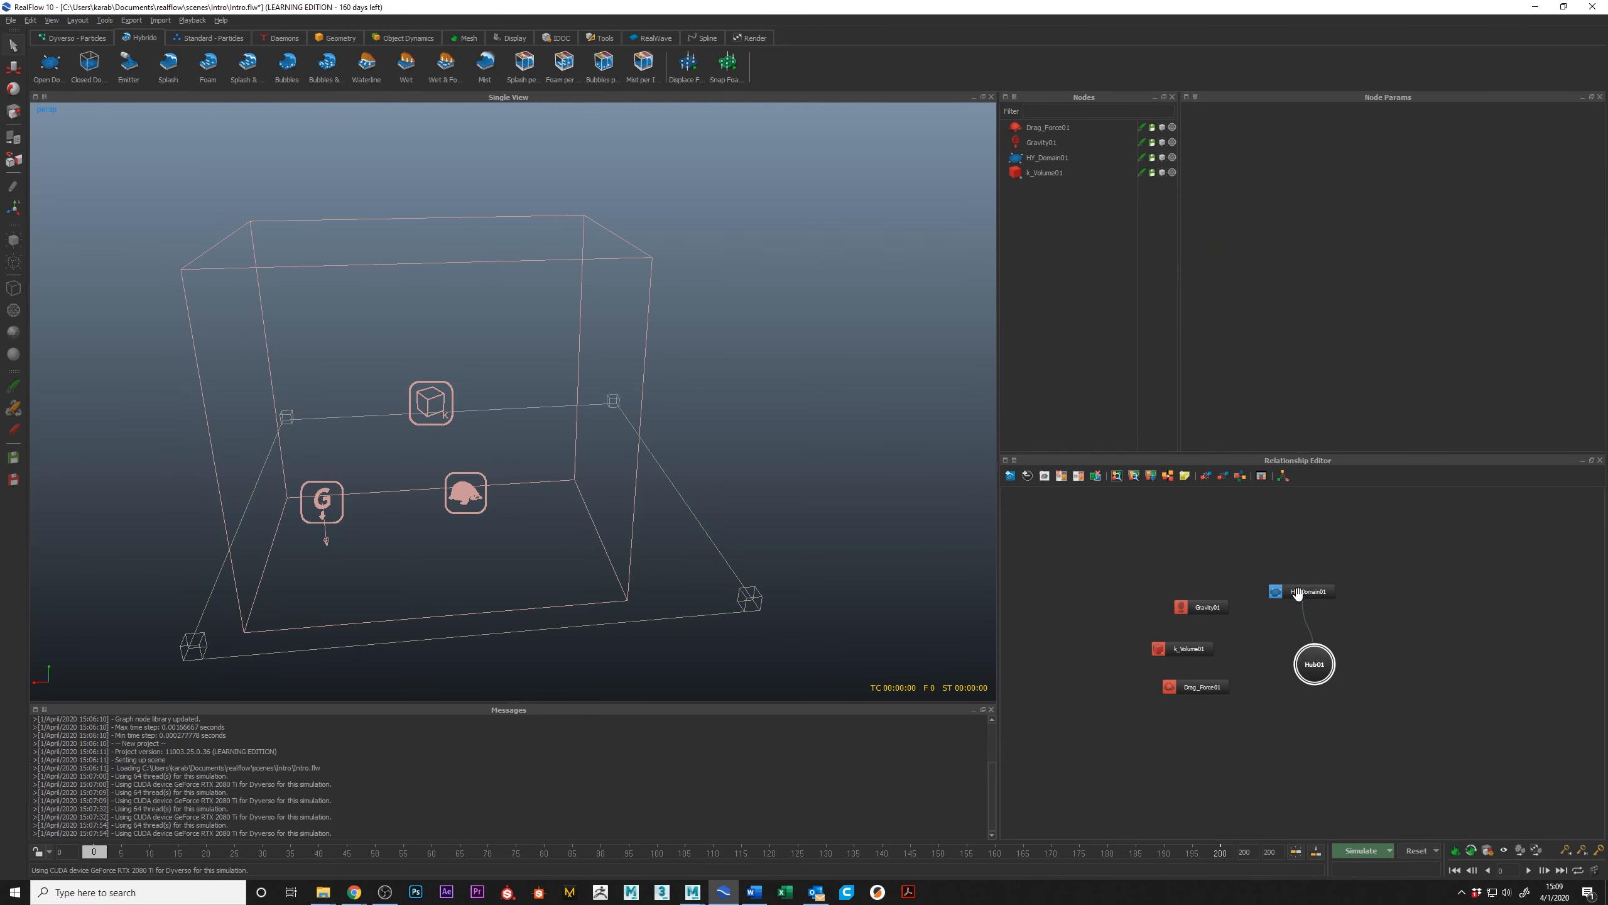
pyautogui.moveTo(1297, 593); pyautogui.dragTo(1300, 549)
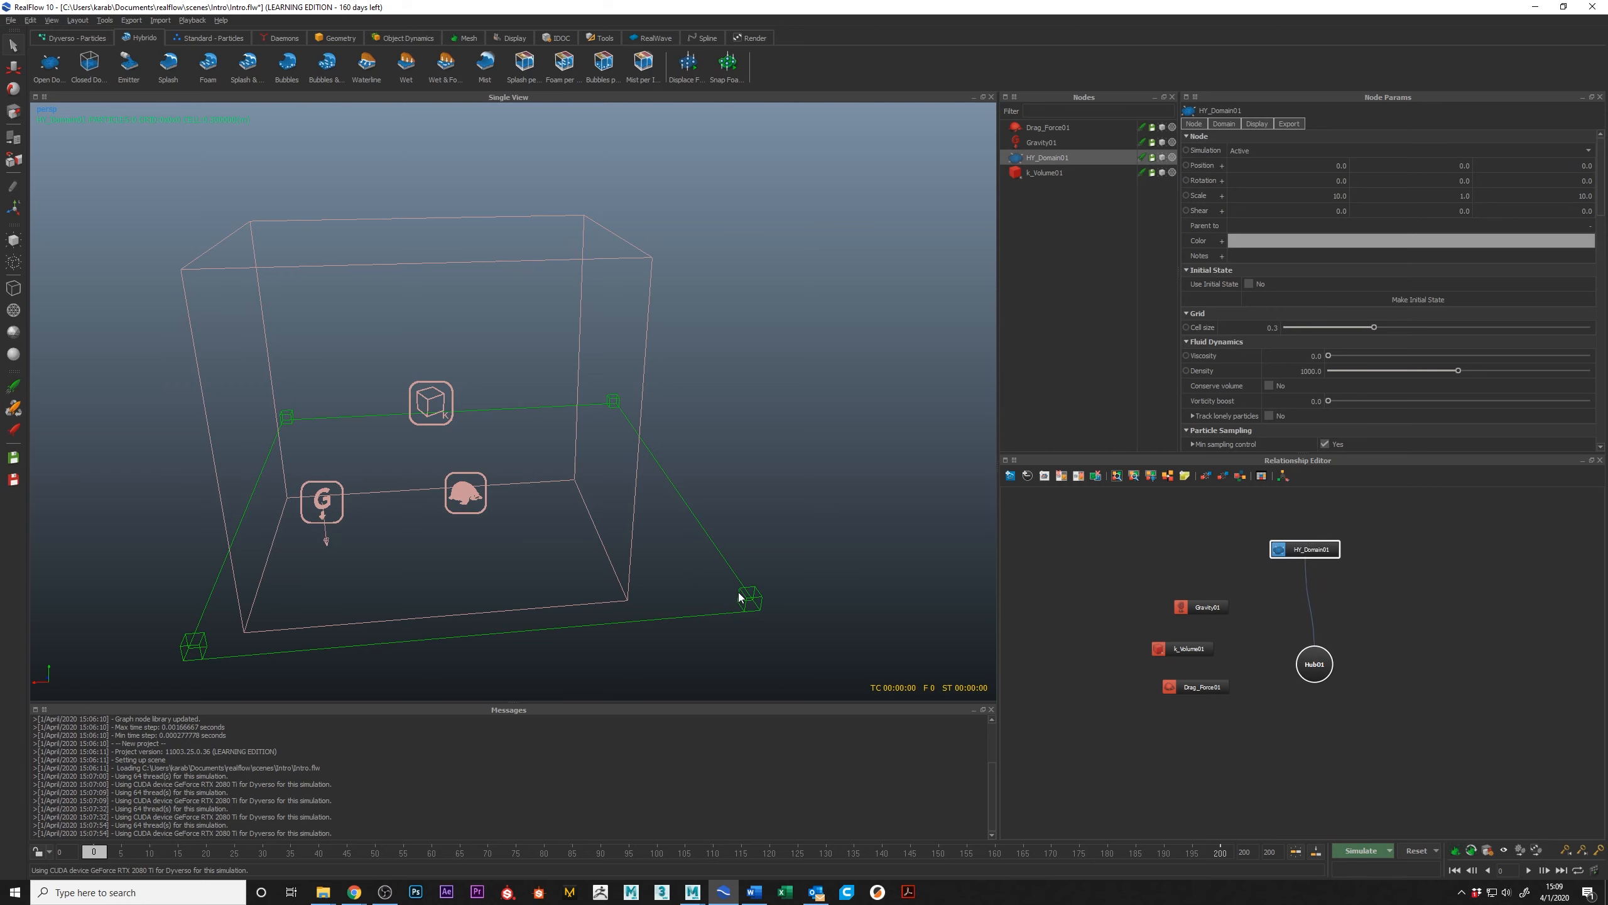
# Step: Create a cylinder, scale it up to about 5.83, raise it above the Hybrido domain, and move the domain node aside
pyautogui.keyDown('alt'); pyautogui.moveTo(749, 509); pyautogui.dragTo(753, 472, button='middle'); pyautogui.keyUp('alt')
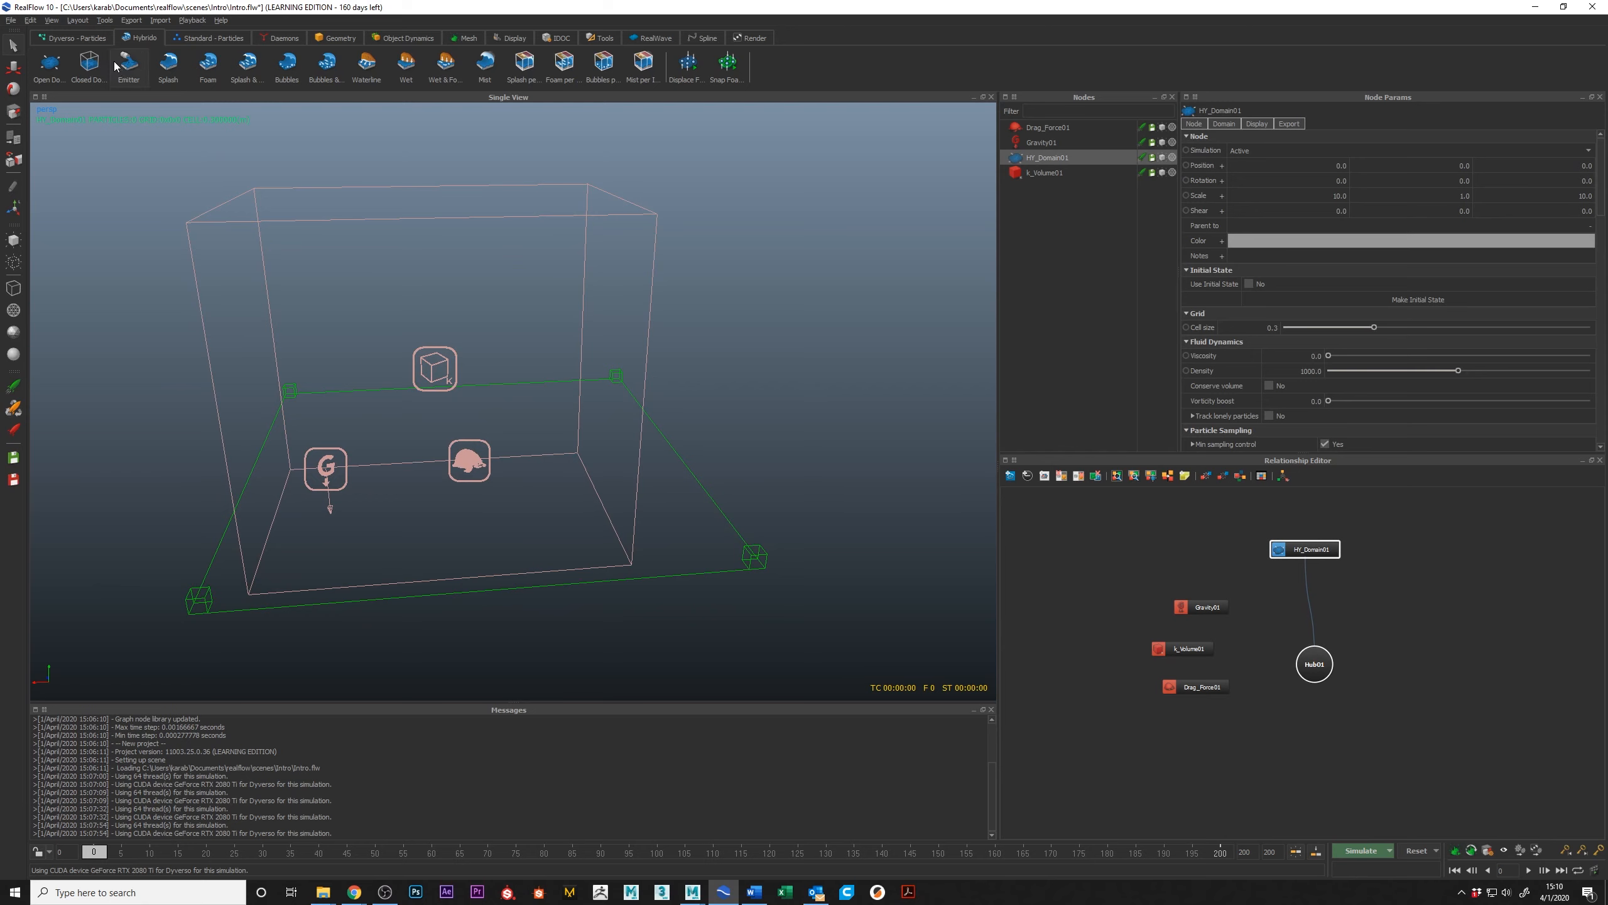
pyautogui.click(341, 38)
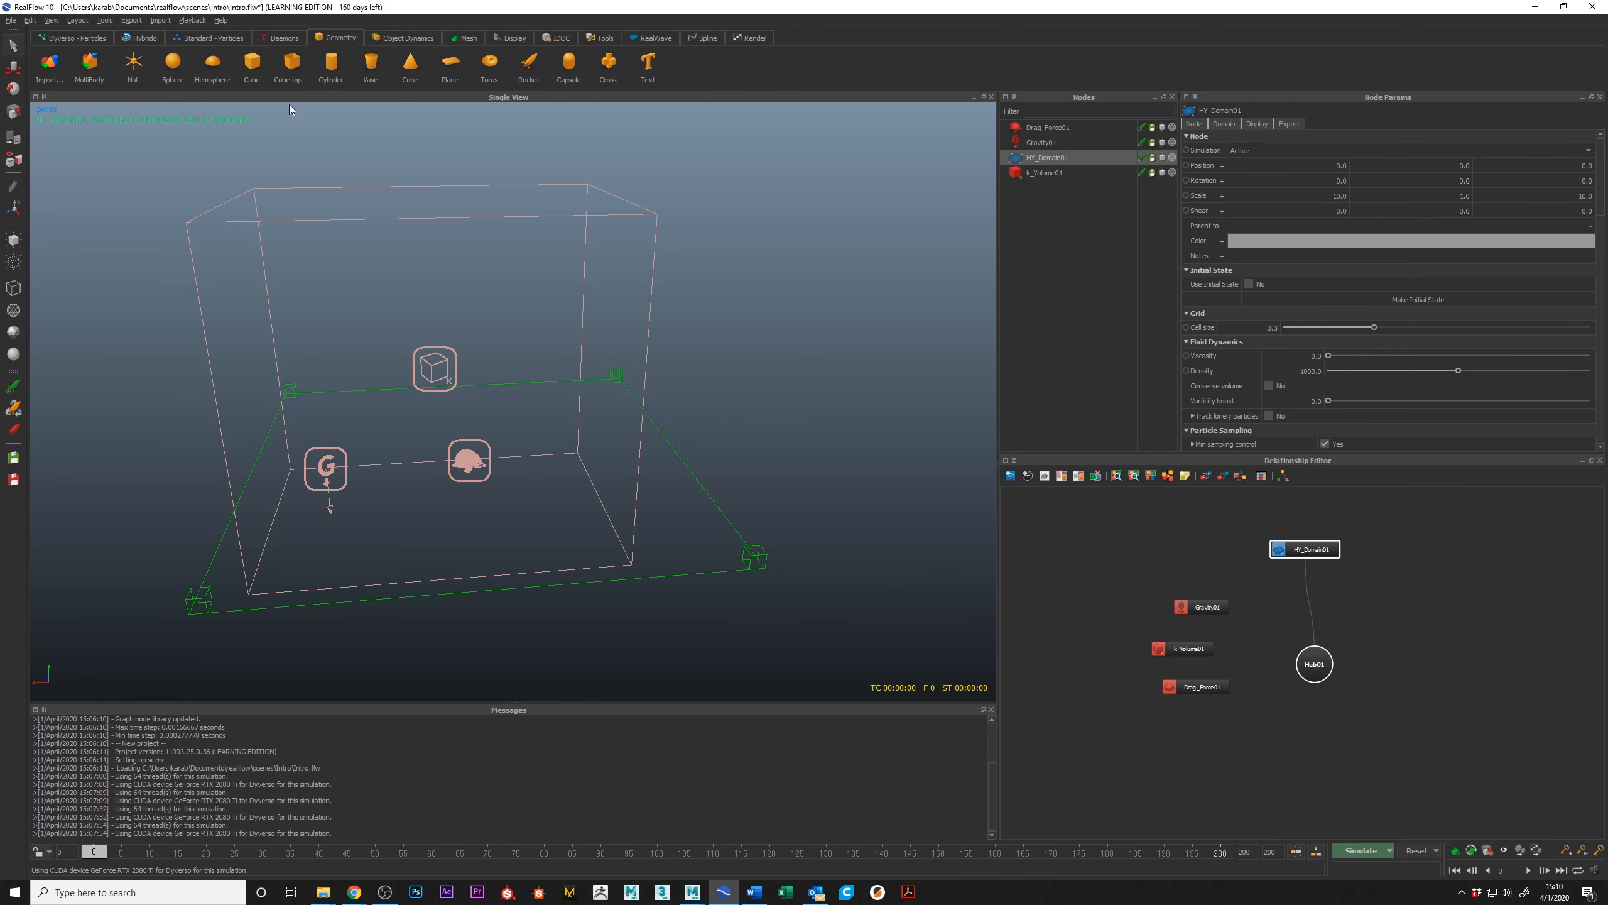
pyautogui.click(331, 66)
pyautogui.press('r')
pyautogui.moveTo(470, 461); pyautogui.dragTo(556, 456)
pyautogui.press('w')
pyautogui.moveTo(420, 452); pyautogui.dragTo(560, 389)
pyautogui.moveTo(1303, 596); pyautogui.dragTo(1355, 555)
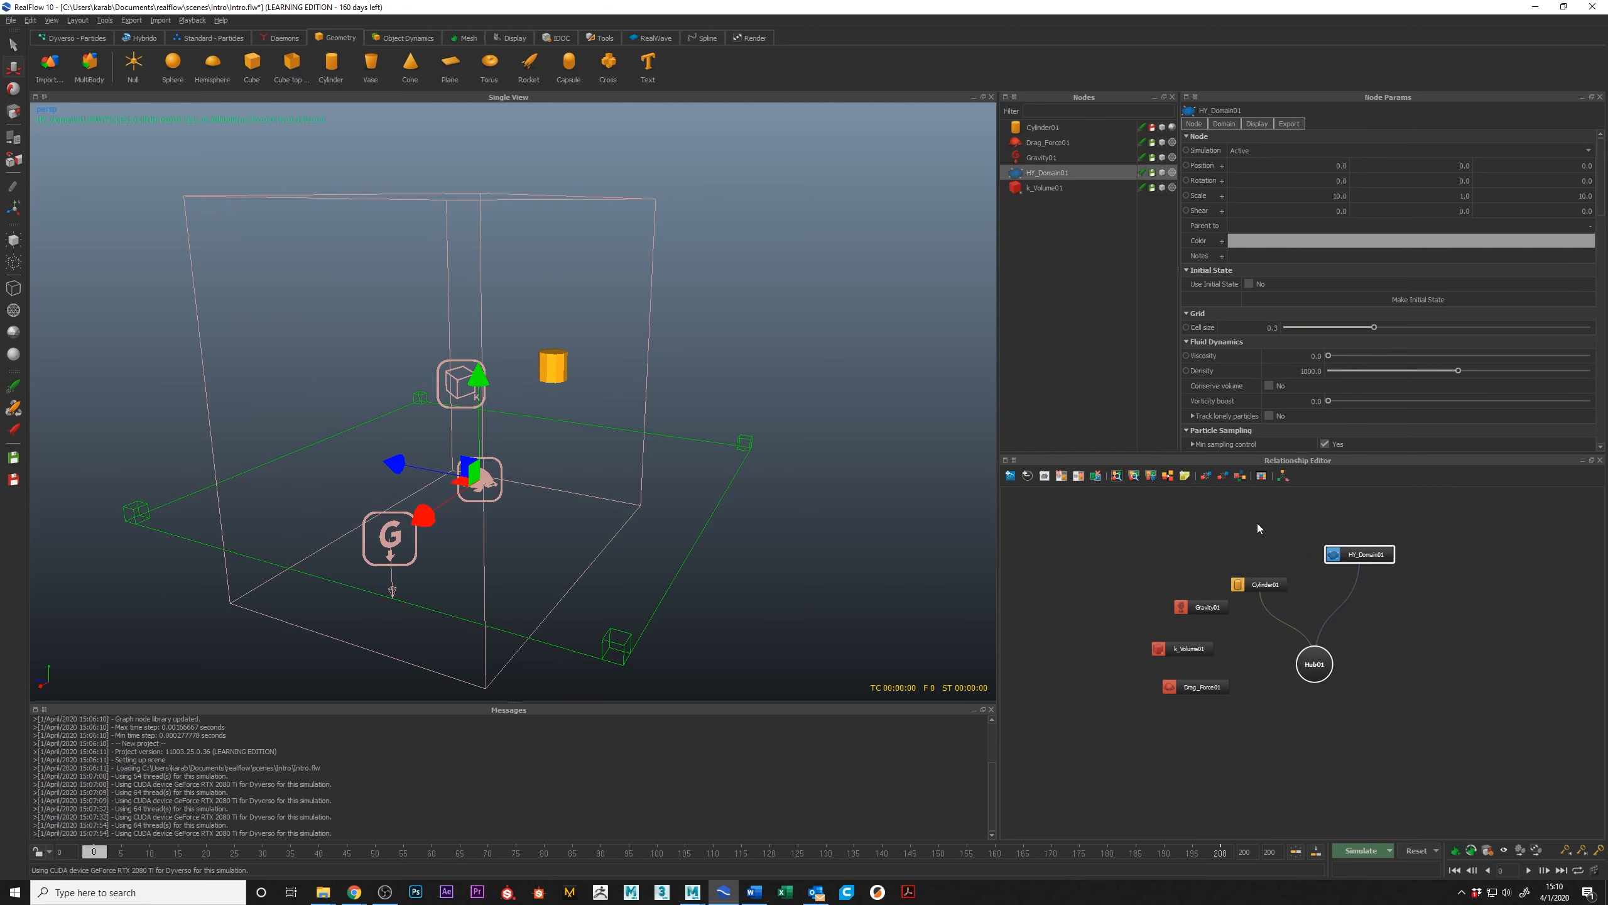
# Step: Add a Hybrido emitter that uses Cylinder01 as its emitting object
pyautogui.click(130, 38)
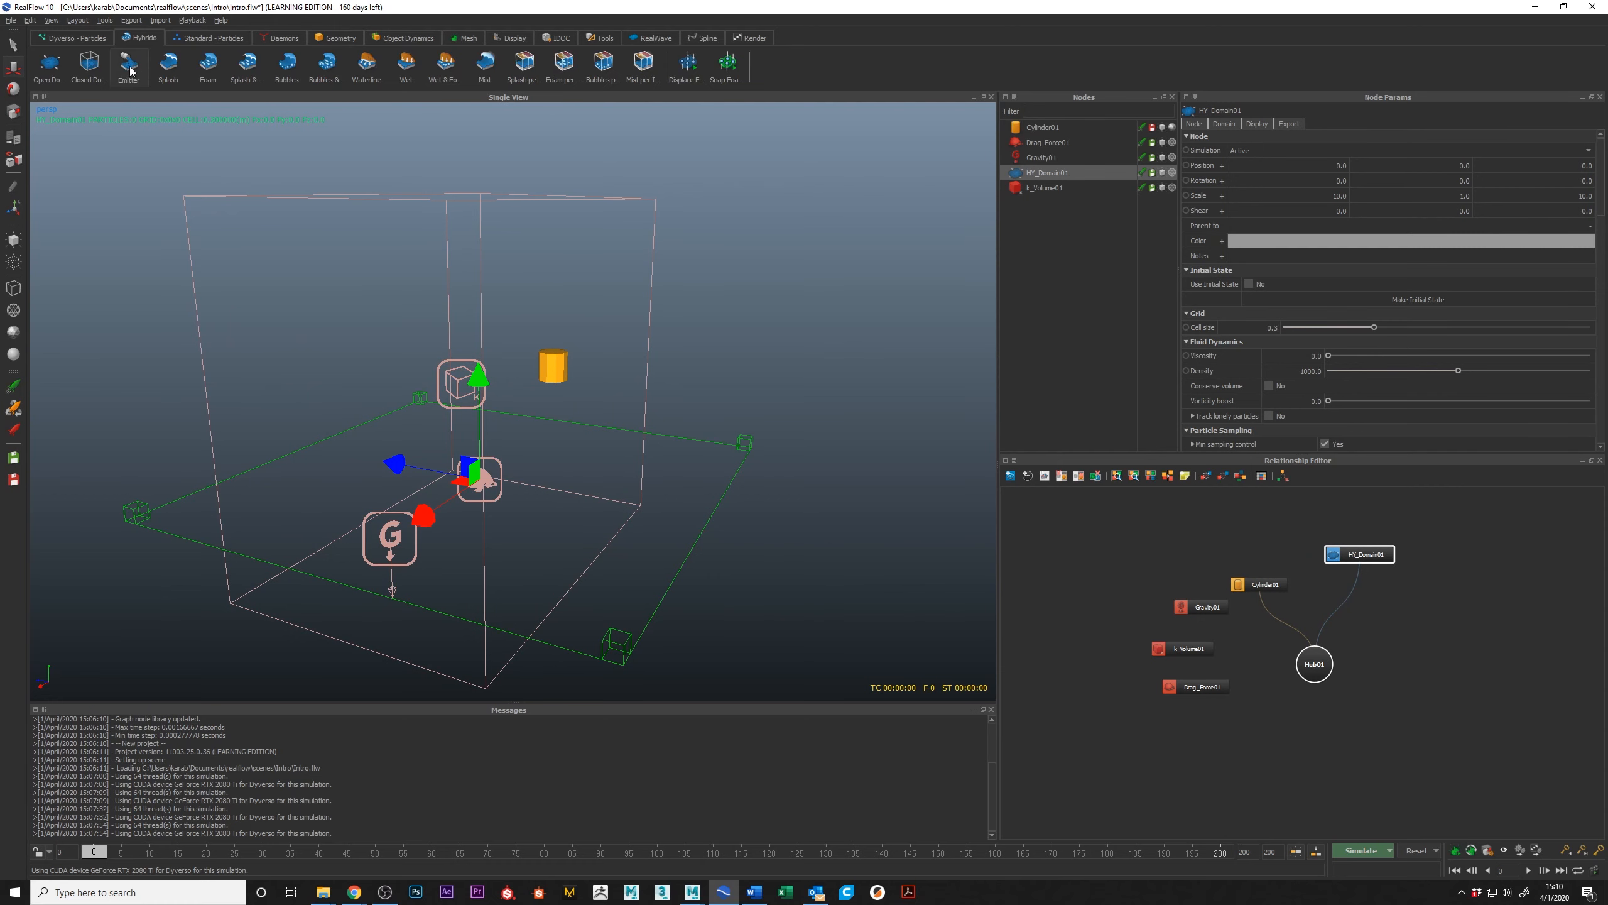
pyautogui.click(129, 67)
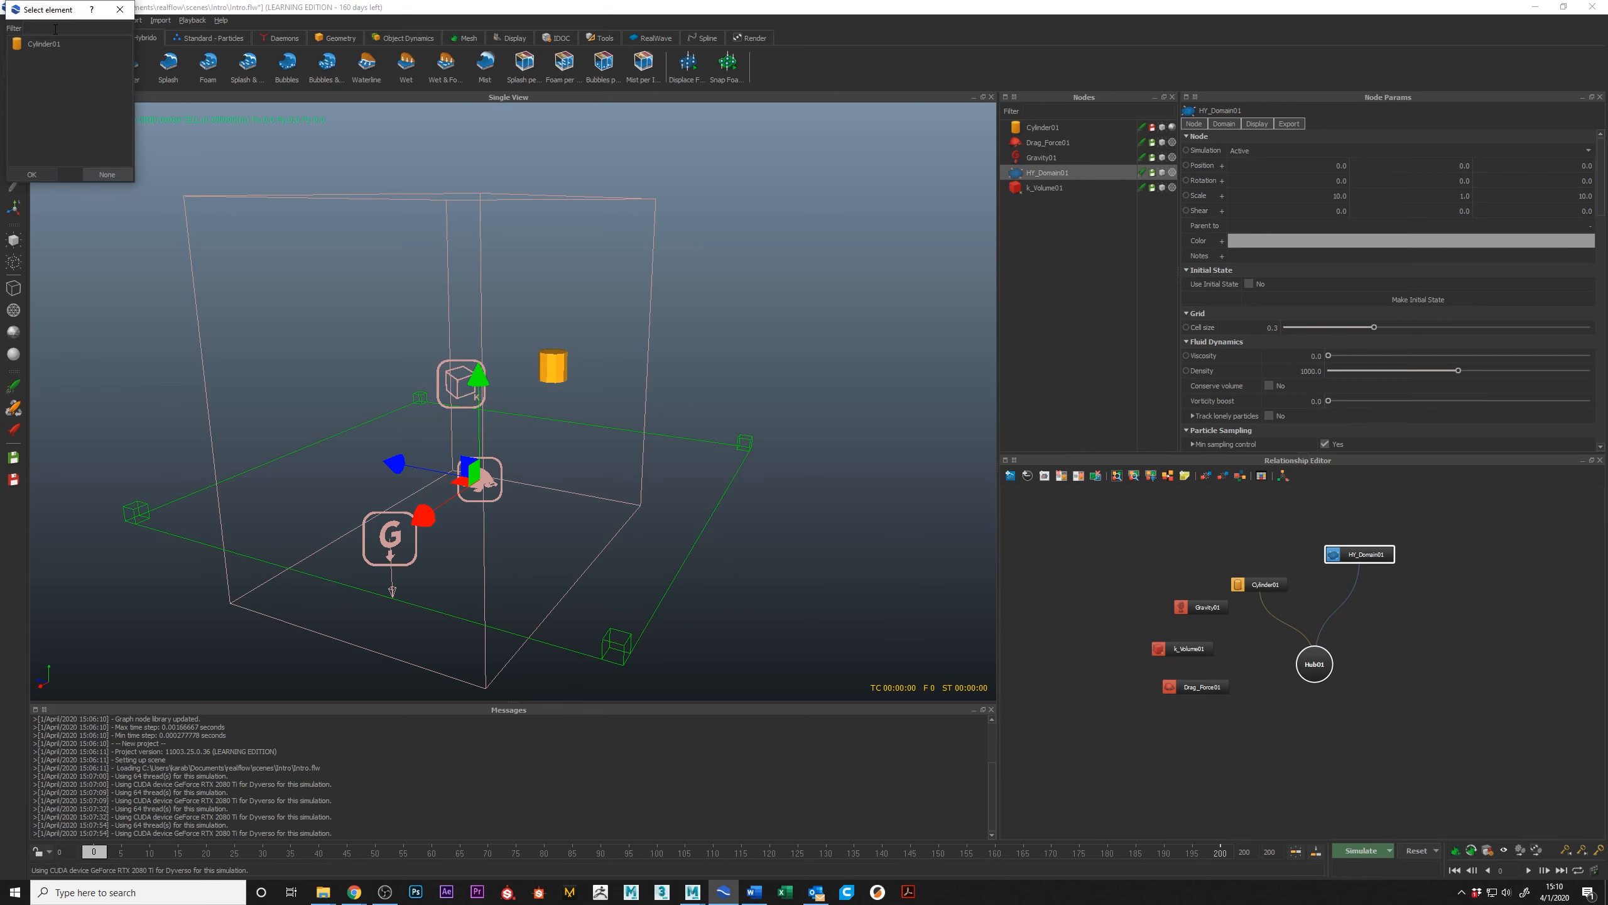
pyautogui.moveTo(60, 10); pyautogui.dragTo(770, 347)
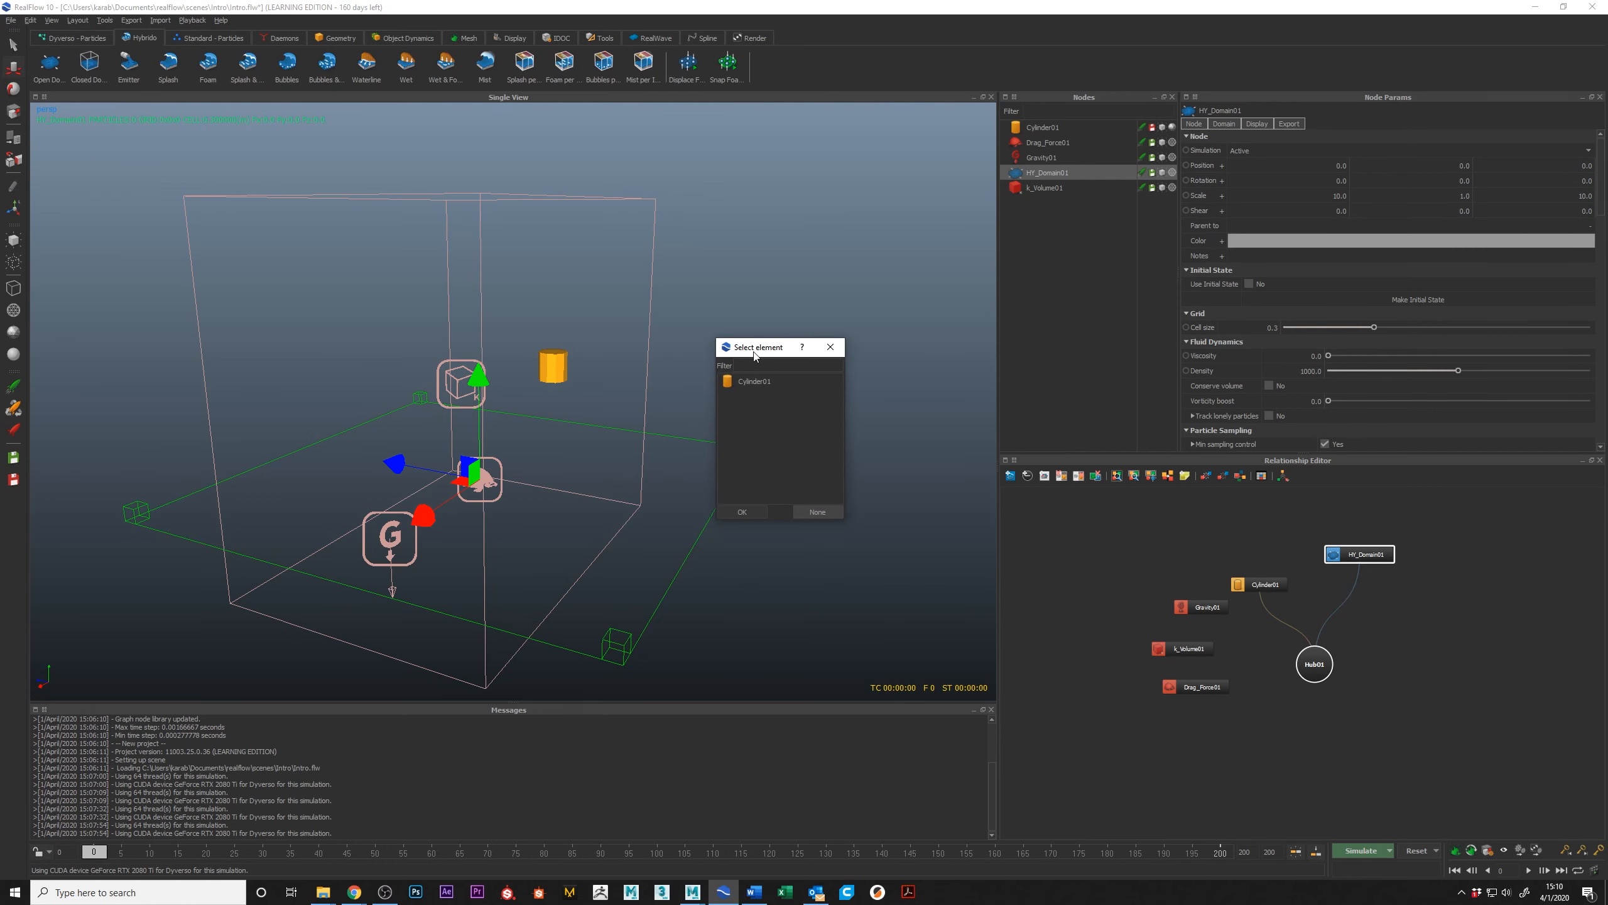
pyautogui.click(756, 383)
pyautogui.click(749, 516)
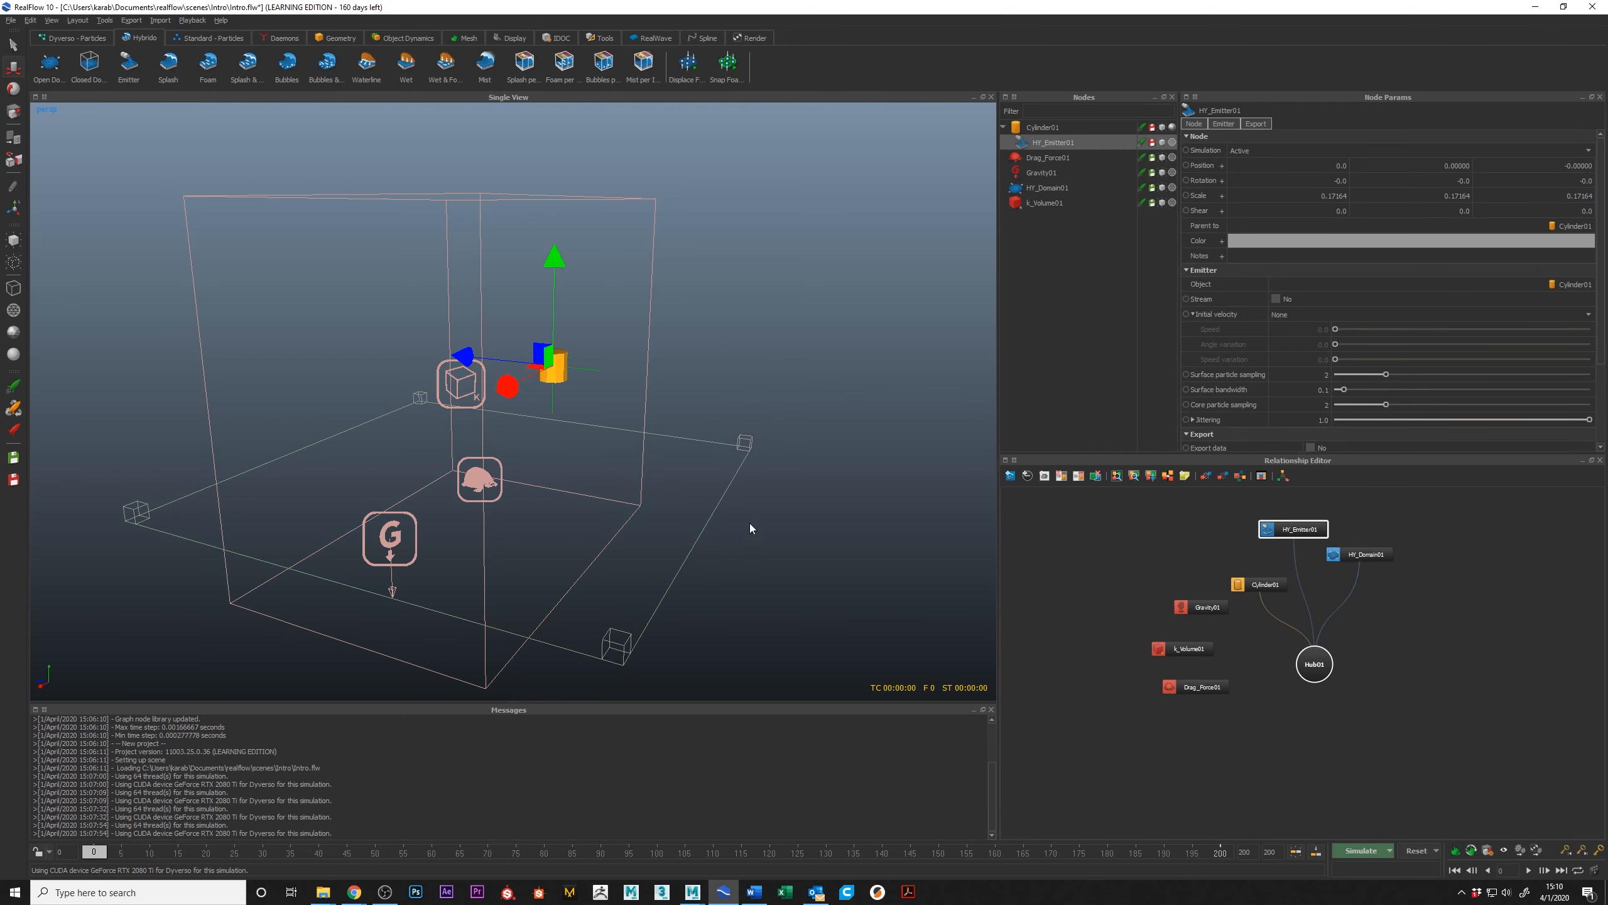
# Step: Select the cylinder, try moving it together with its attached emitter, and undo the move
pyautogui.keyDown('alt'); pyautogui.moveTo(614, 387); pyautogui.dragTo(563, 373); pyautogui.keyUp('alt')
pyautogui.keyDown('alt'); pyautogui.moveTo(563, 373); pyautogui.dragTo(567, 394, button='middle'); pyautogui.keyUp('alt')
pyautogui.keyDown('alt'); pyautogui.moveTo(568, 394); pyautogui.dragTo(566, 254, button='right'); pyautogui.keyUp('alt')
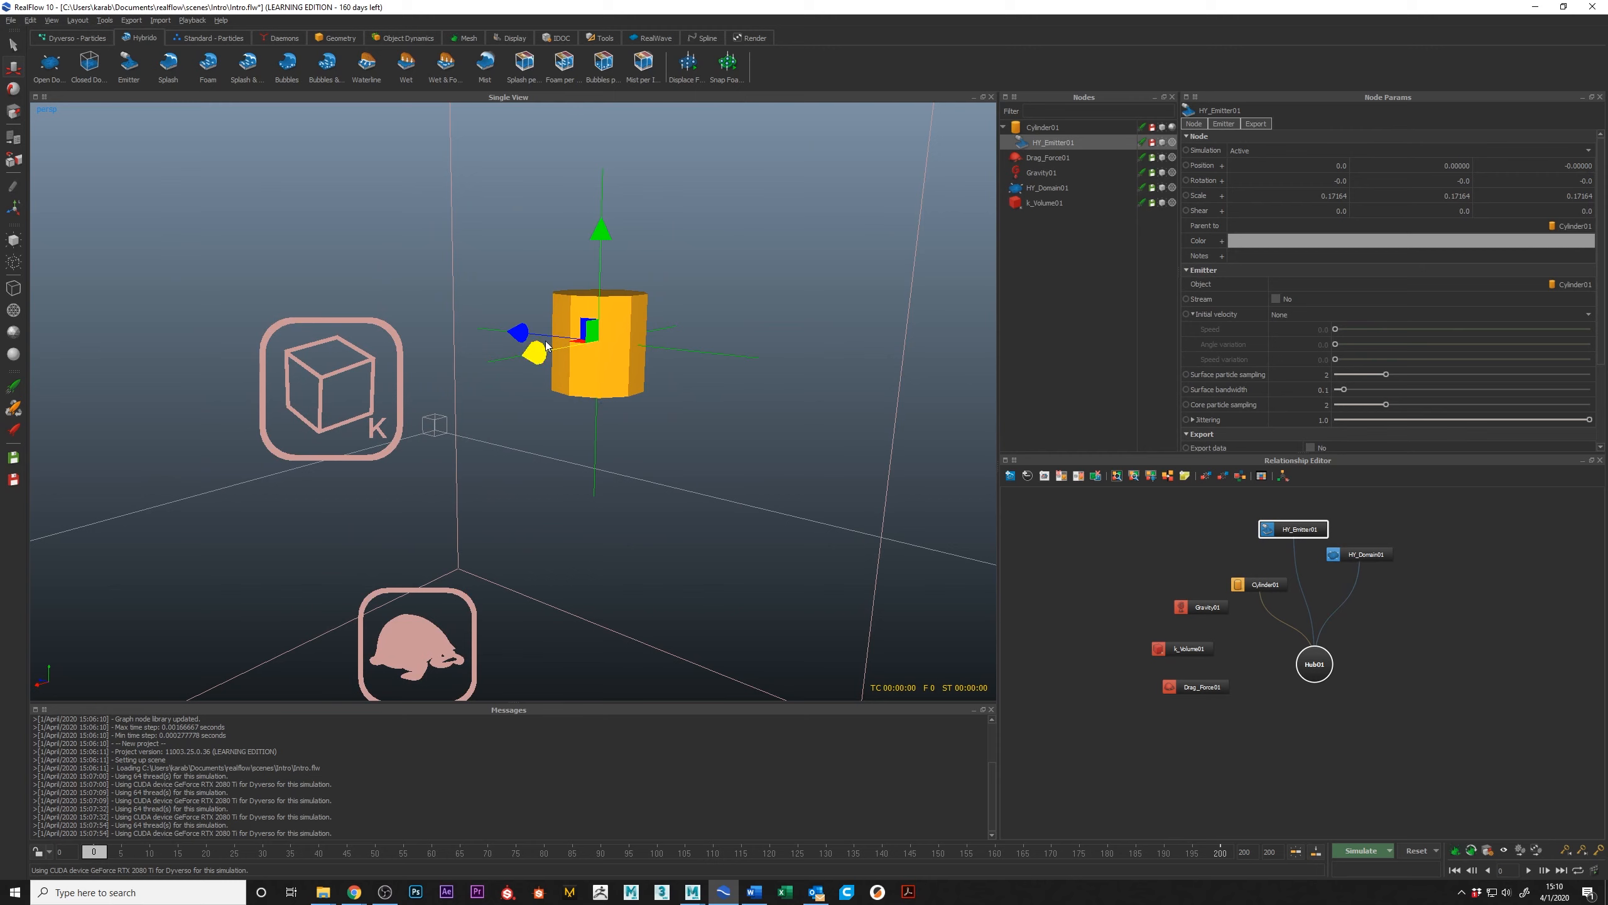
pyautogui.click(613, 380)
pyautogui.moveTo(602, 342); pyautogui.dragTo(661, 412)
pyautogui.hotkey('ctrl', 'z')
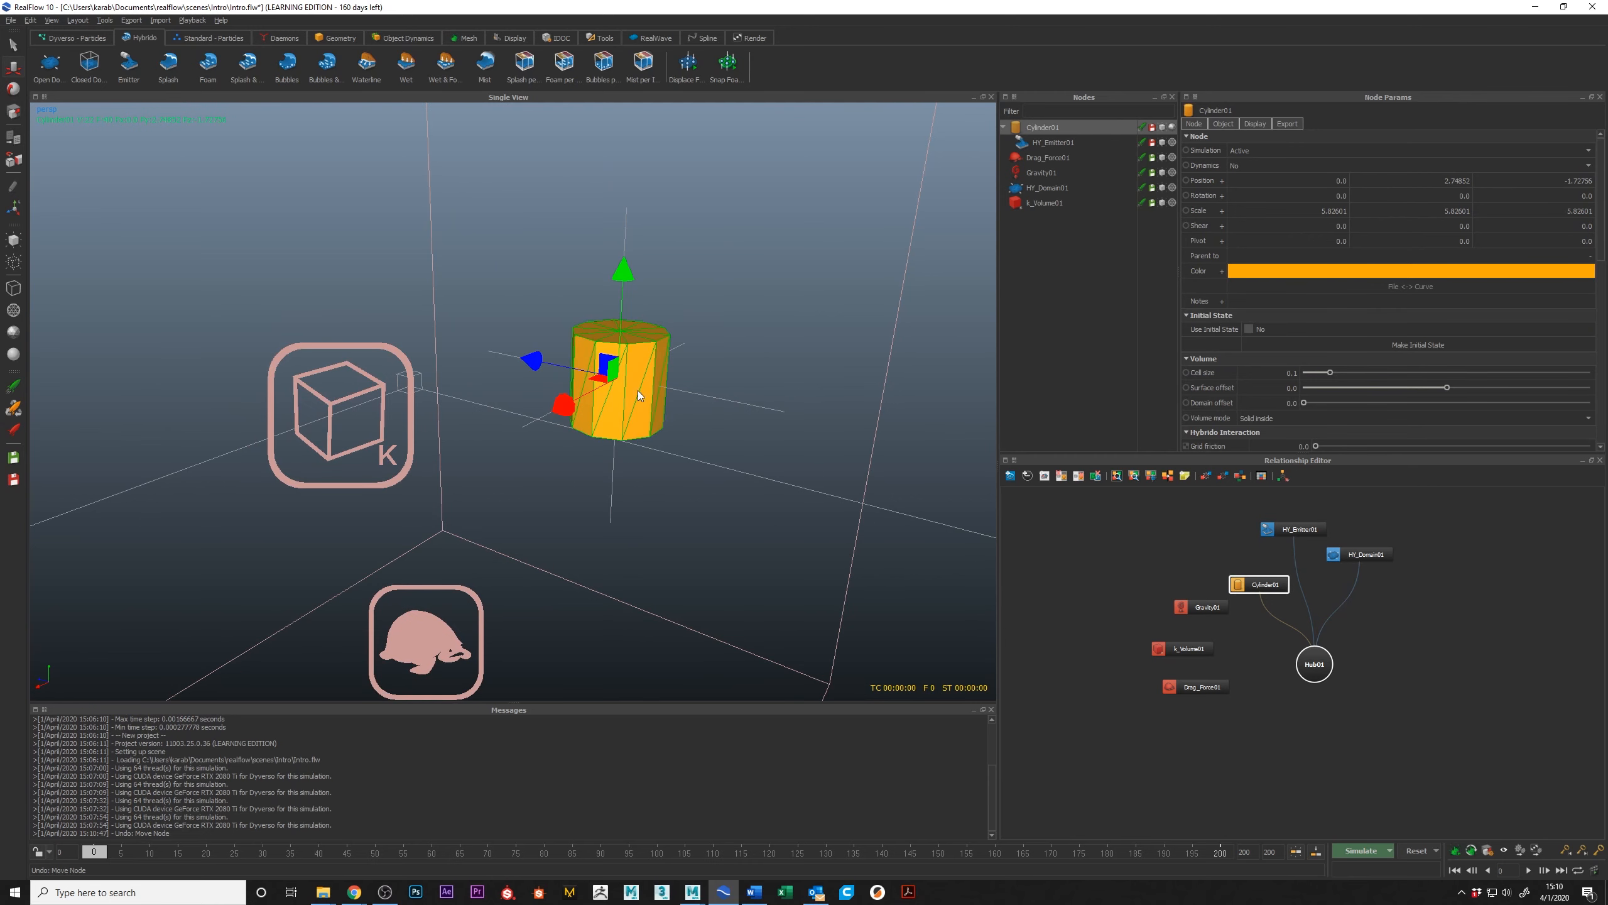
# Step: Try the bounding-box display for the cylinder and set it to wireframe display
pyautogui.press('0')
pyautogui.press('7')
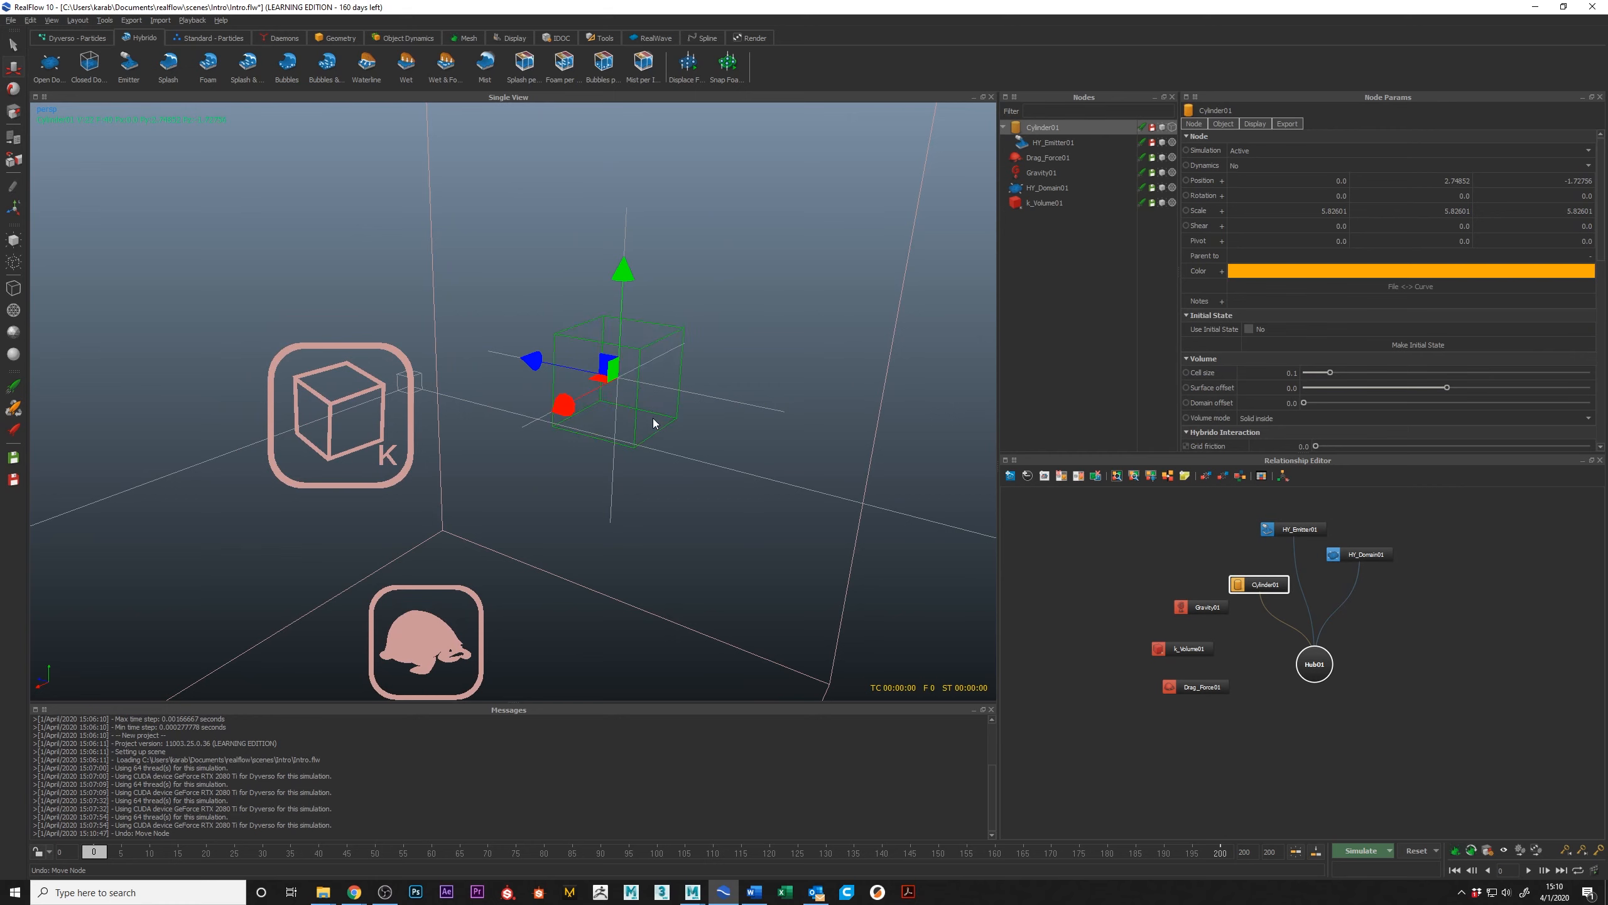
pyautogui.press('8')
pyautogui.moveTo(595, 402); pyautogui.dragTo(708, 430)
pyautogui.scroll(-5, 708, 431)
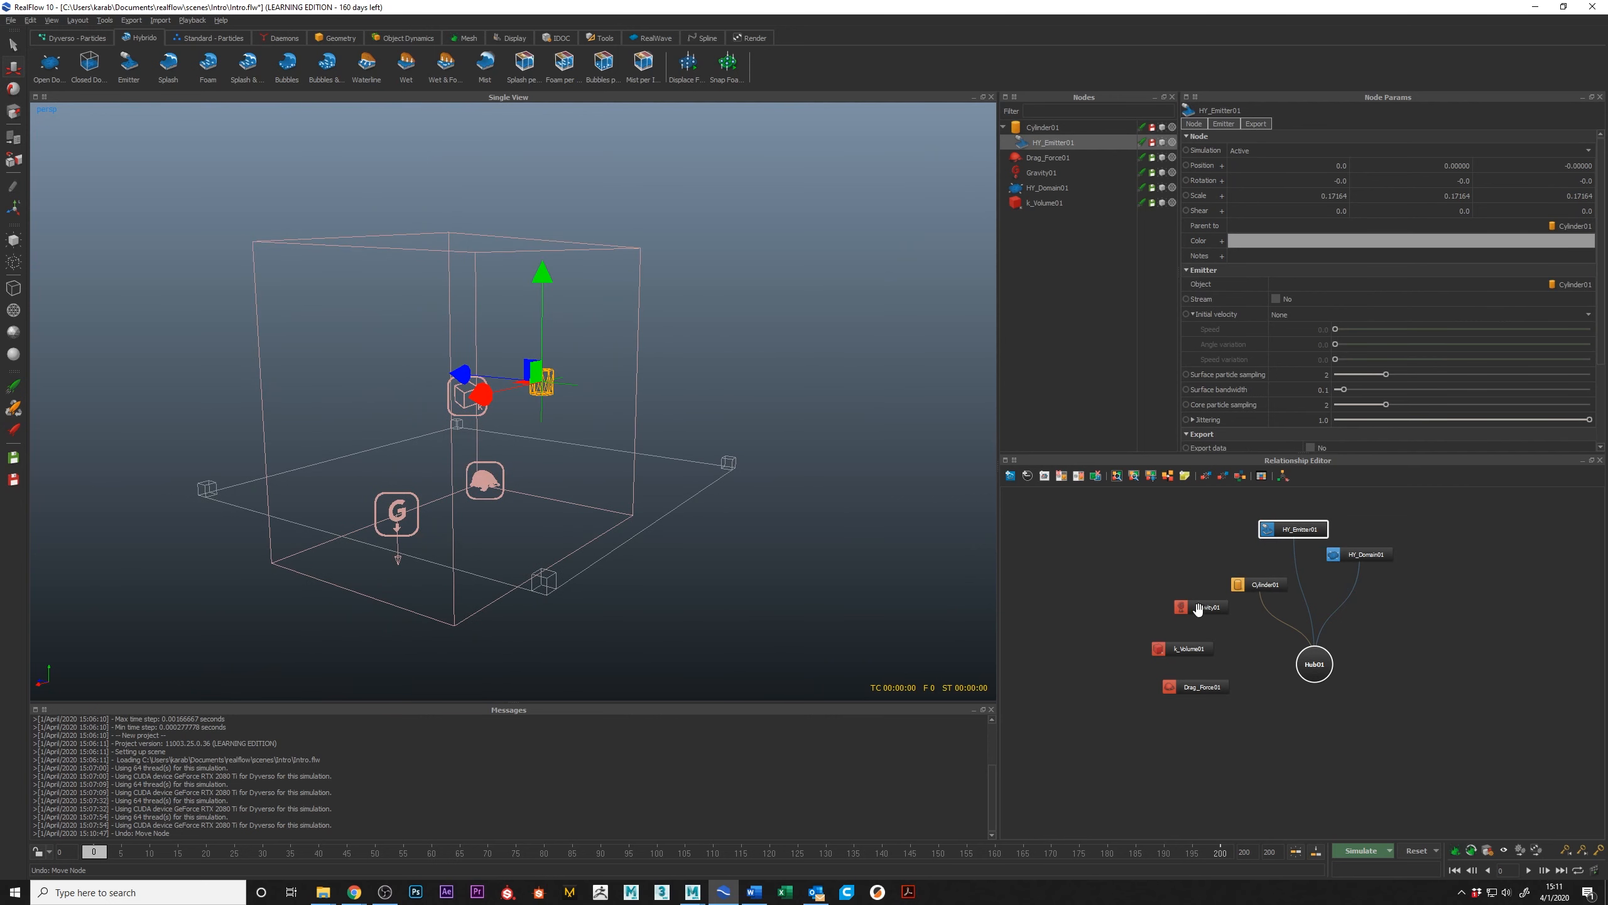
# Step: Connect the gravity, k_Volume and drag force daemons to Hub01 and save the scene
pyautogui.moveTo(1183, 608); pyautogui.dragTo(1305, 659)
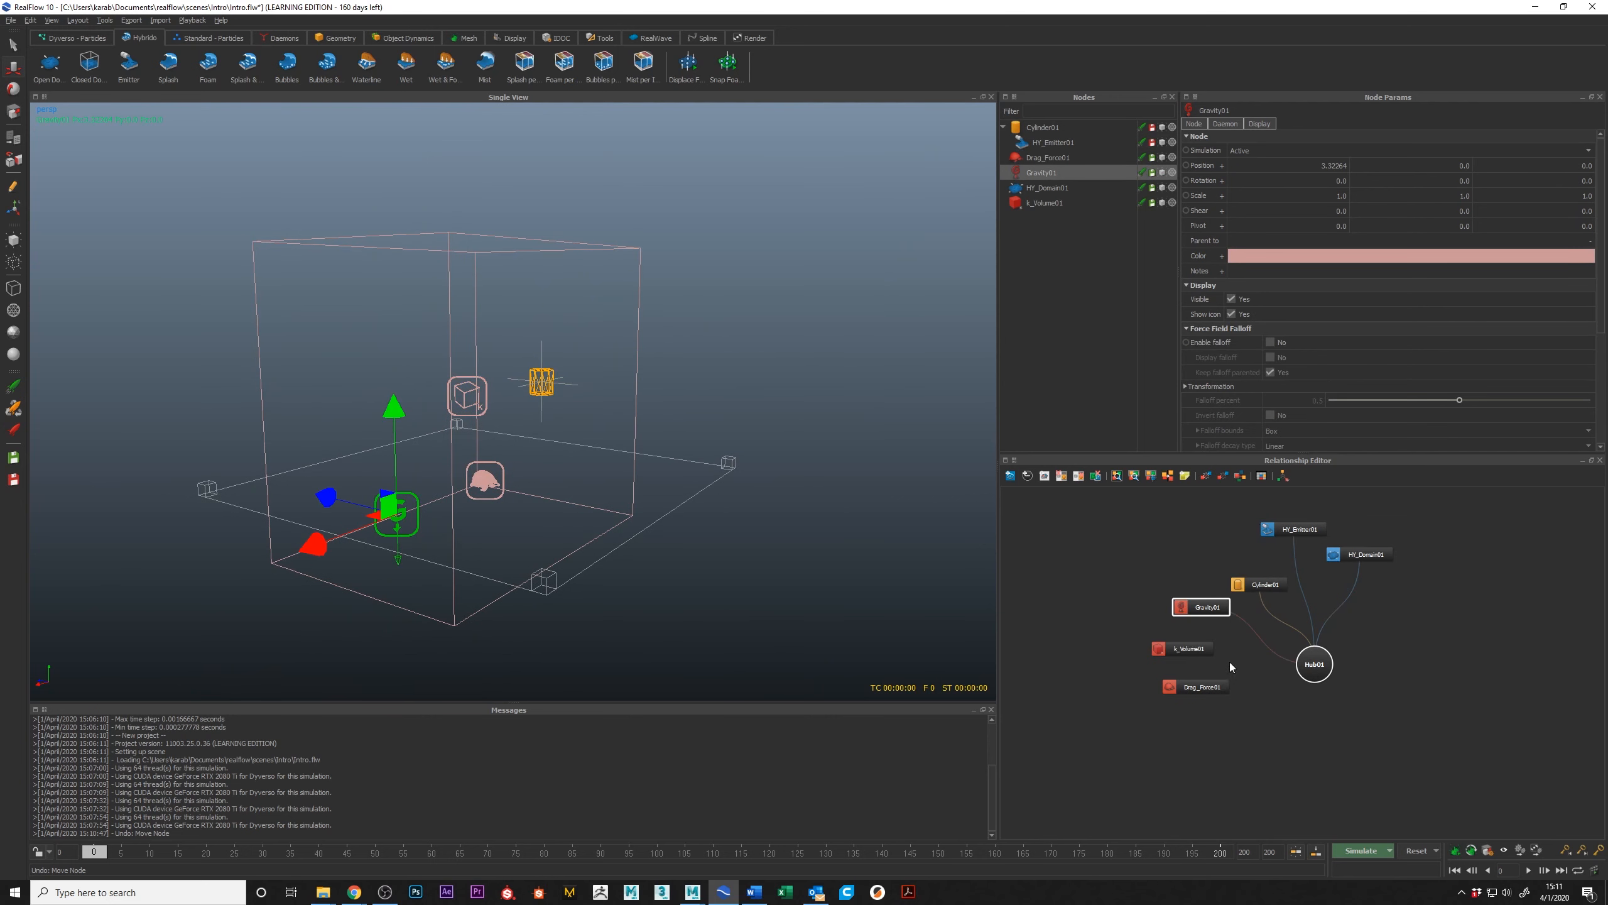
pyautogui.click(1160, 650)
pyautogui.moveTo(1169, 688); pyautogui.dragTo(1306, 666)
pyautogui.keyDown('alt'); pyautogui.moveTo(709, 478); pyautogui.dragTo(488, 472); pyautogui.keyUp('alt')
pyautogui.keyDown('alt'); pyautogui.moveTo(668, 455); pyautogui.dragTo(671, 586); pyautogui.keyUp('alt')
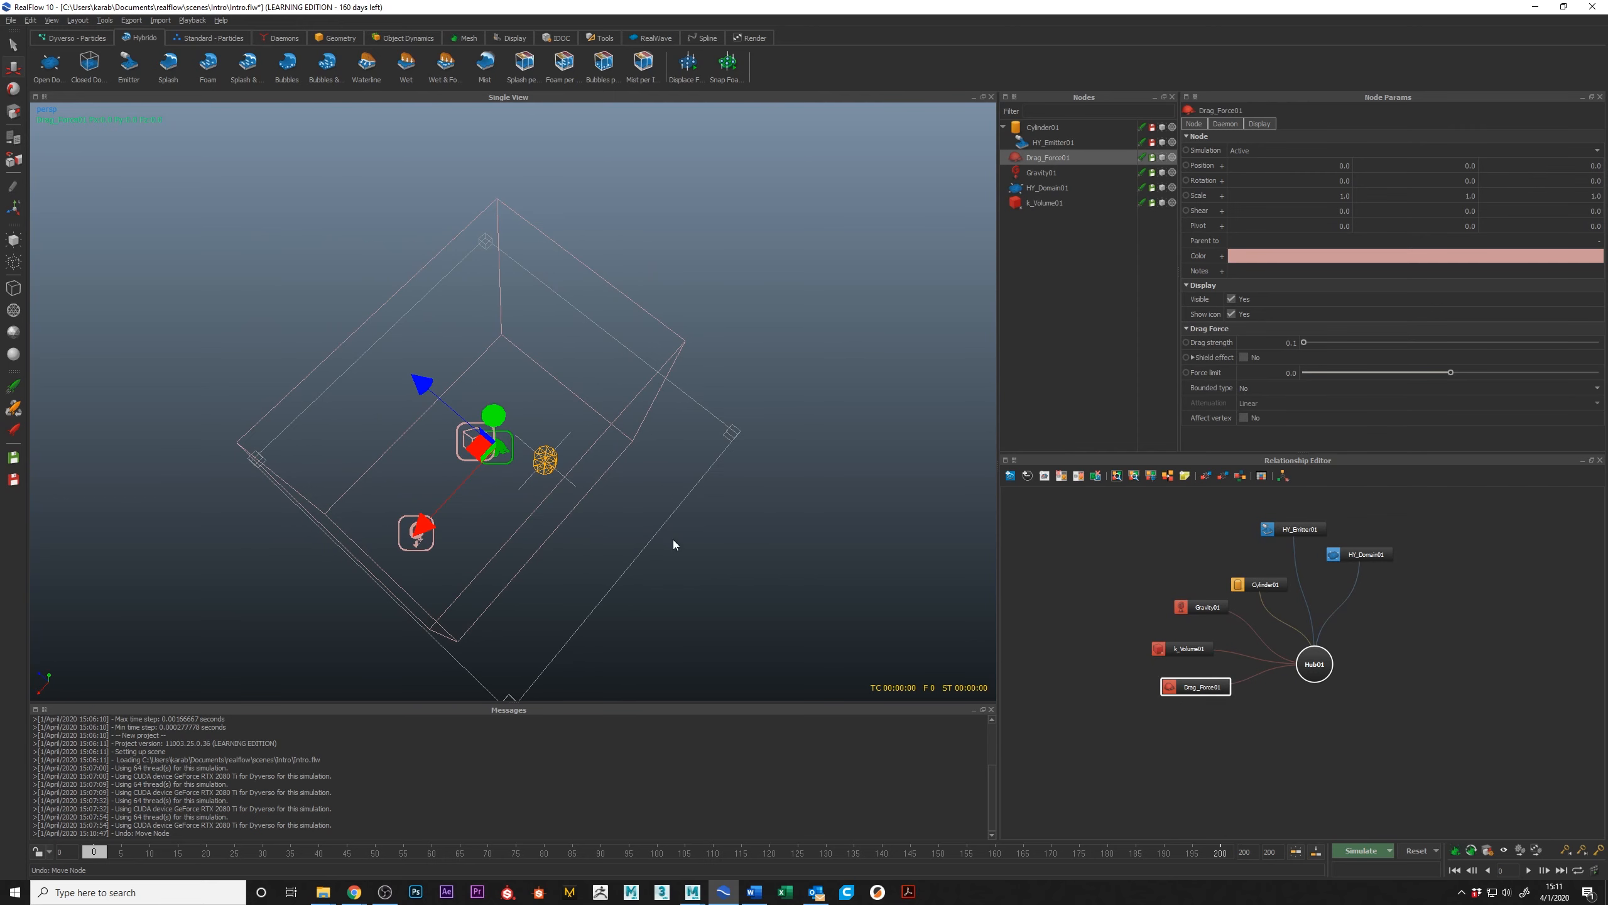
pyautogui.keyDown('alt'); pyautogui.moveTo(922, 535); pyautogui.dragTo(696, 477); pyautogui.keyUp('alt')
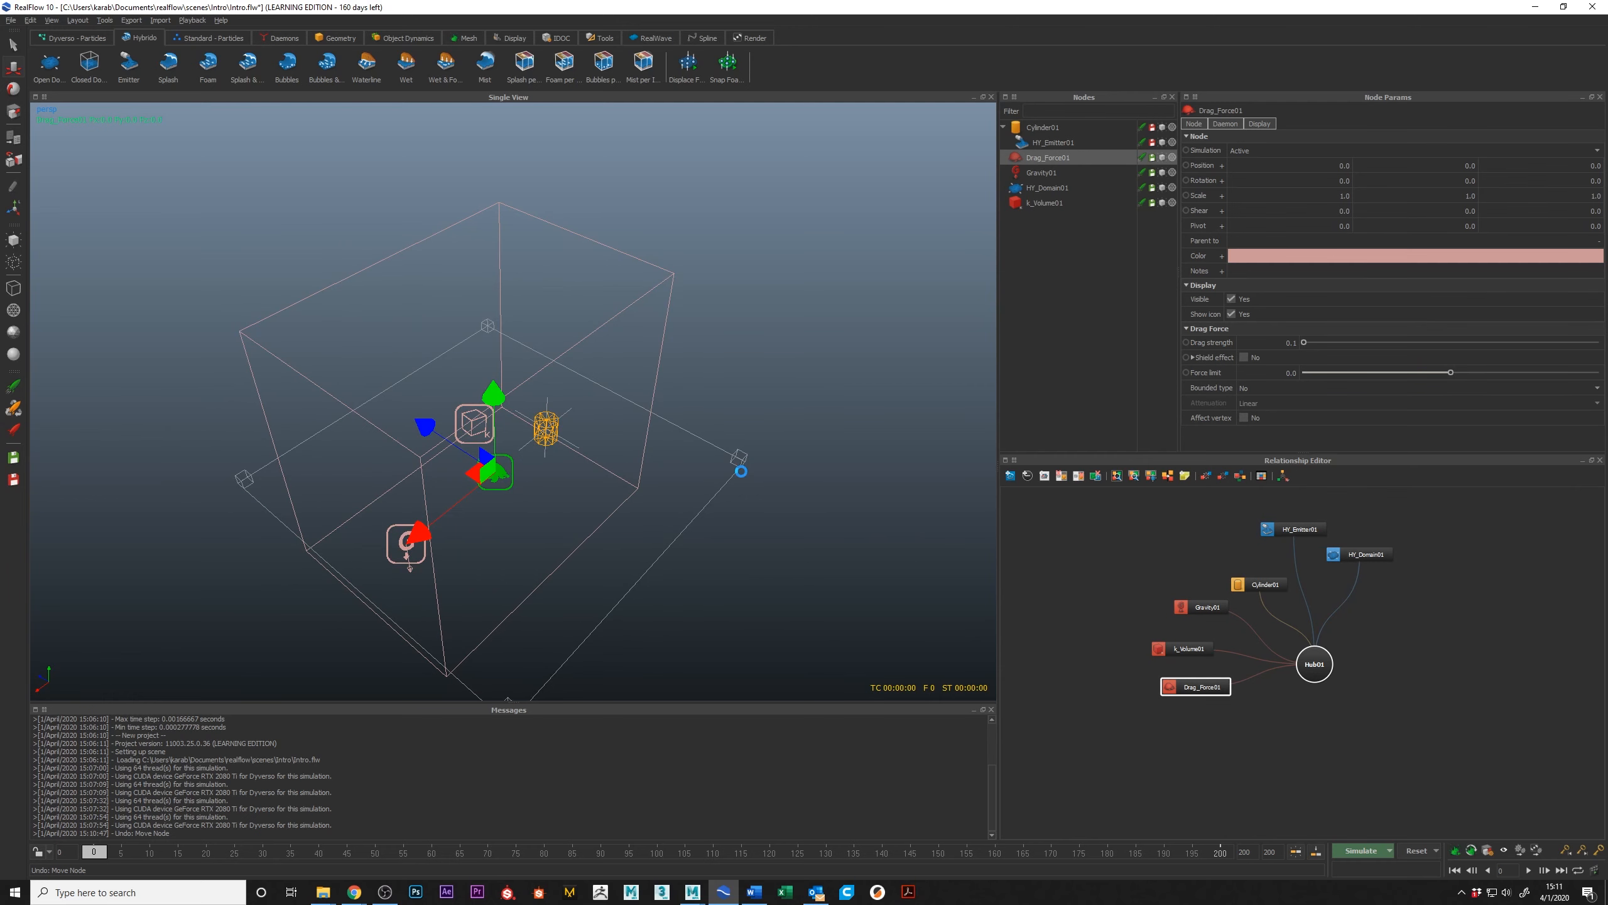
pyautogui.hotkey('ctrl', 's')
# Step: Simulate the Hybrido emitter up to frame 3 and inspect the wireframe cylinder up close for particles
pyautogui.keyDown('alt'); pyautogui.moveTo(736, 591); pyautogui.dragTo(770, 571); pyautogui.keyUp('alt')
pyautogui.click(1361, 850)
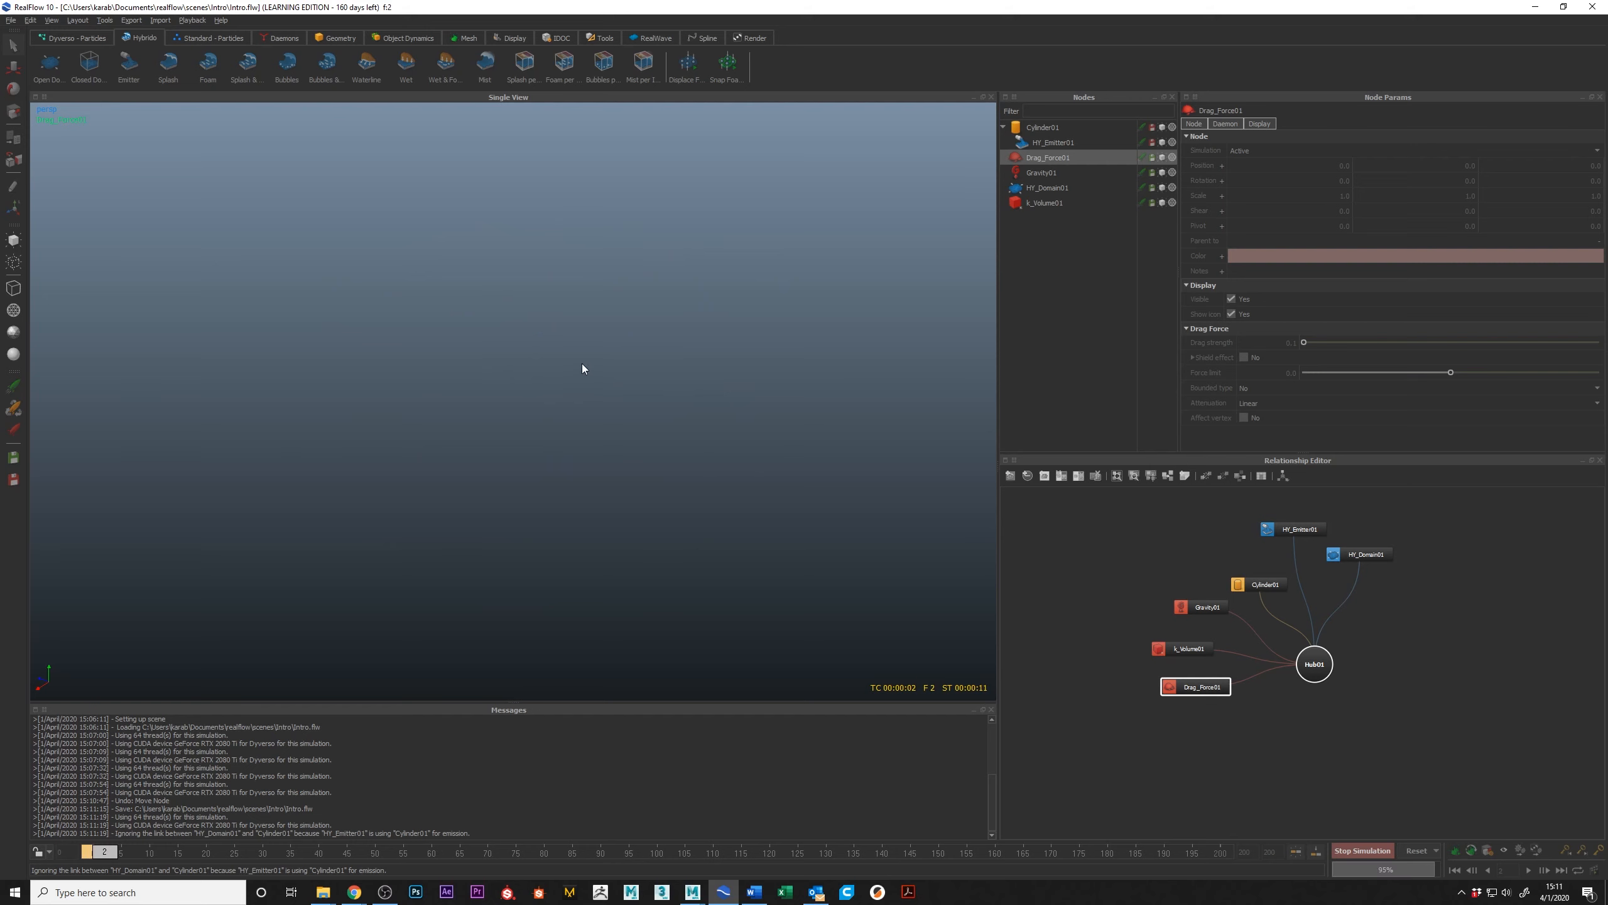
pyautogui.click(1363, 850)
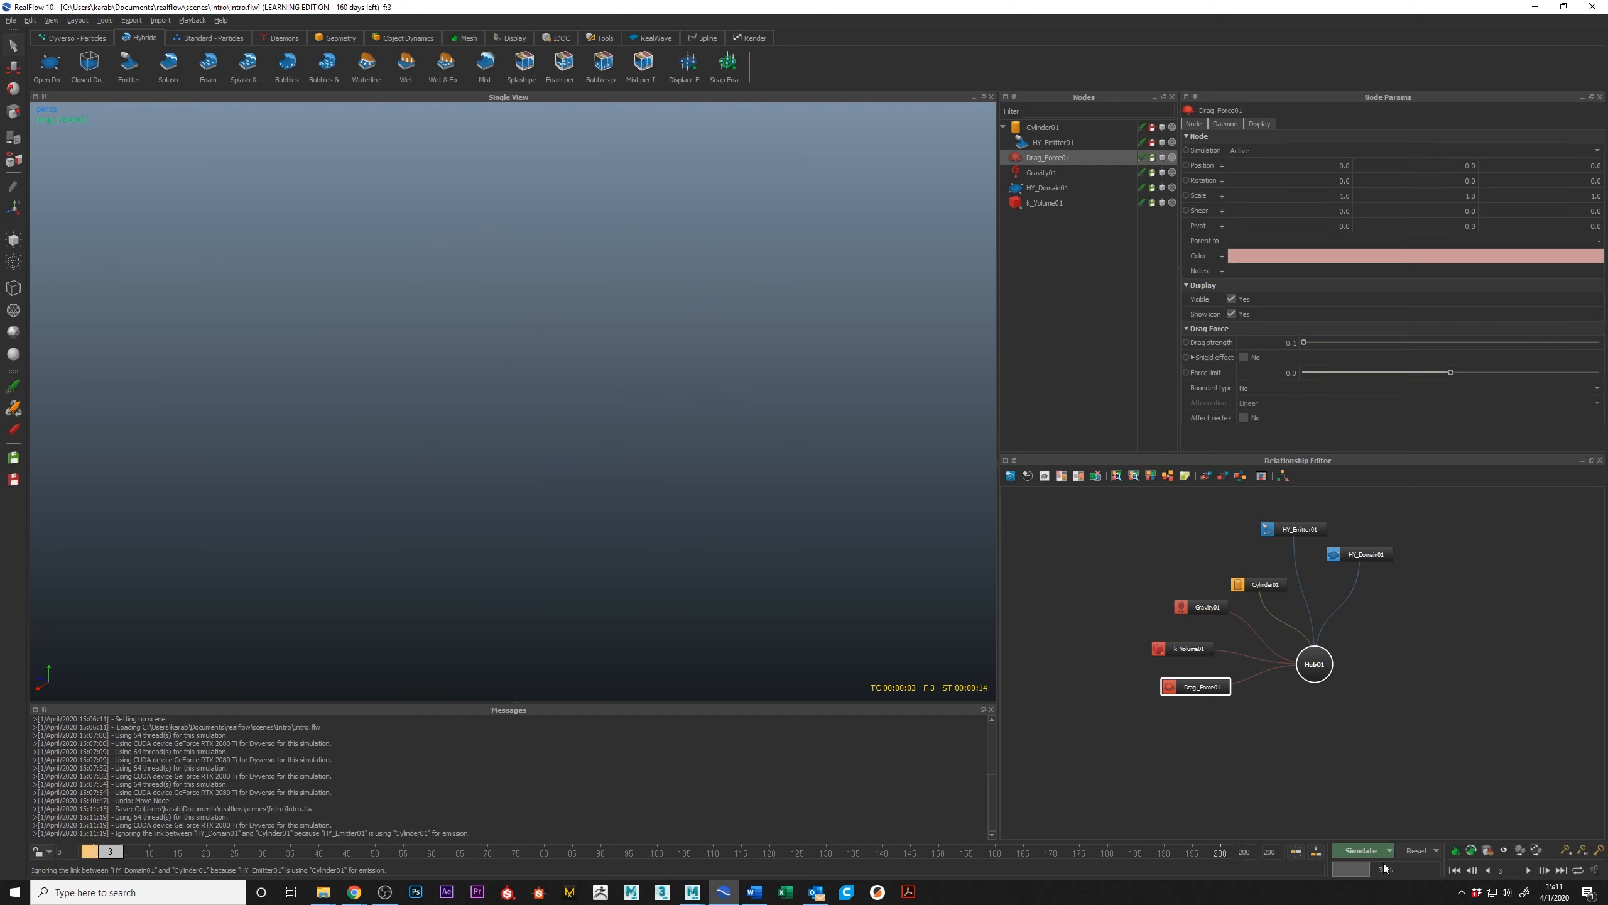
pyautogui.keyDown('alt'); pyautogui.moveTo(785, 460); pyautogui.dragTo(663, 474, button='middle'); pyautogui.keyUp('alt')
pyautogui.keyDown('alt'); pyautogui.moveTo(663, 474); pyautogui.dragTo(666, 481, button='right'); pyautogui.keyUp('alt')
pyautogui.keyDown('alt'); pyautogui.moveTo(666, 482); pyautogui.dragTo(665, 453); pyautogui.keyUp('alt')
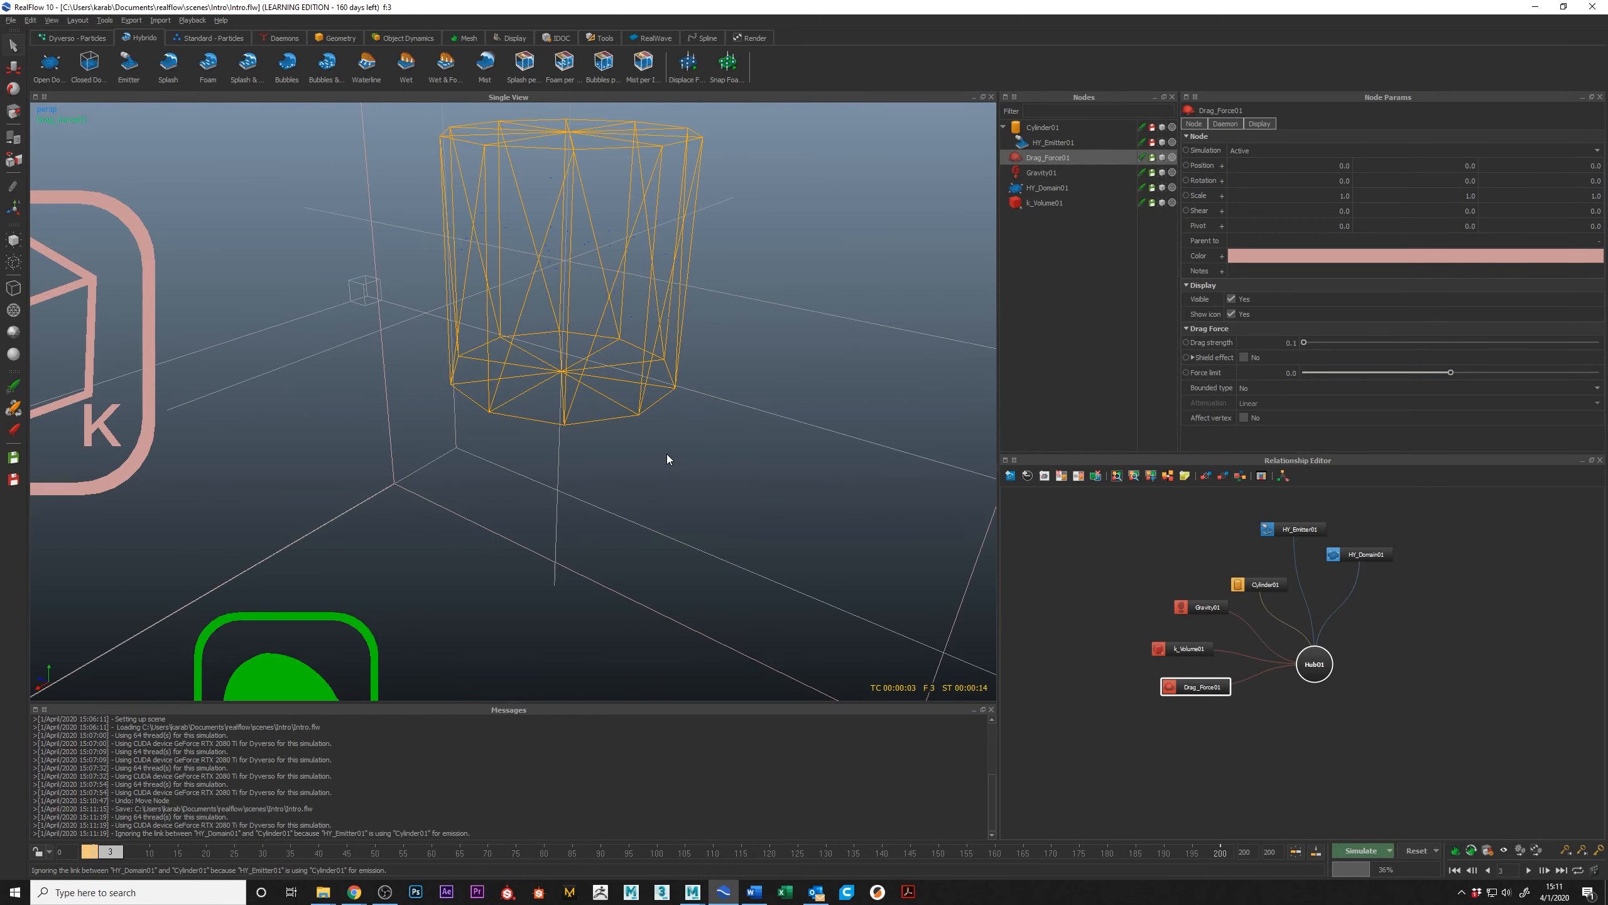
pyautogui.click(586, 245)
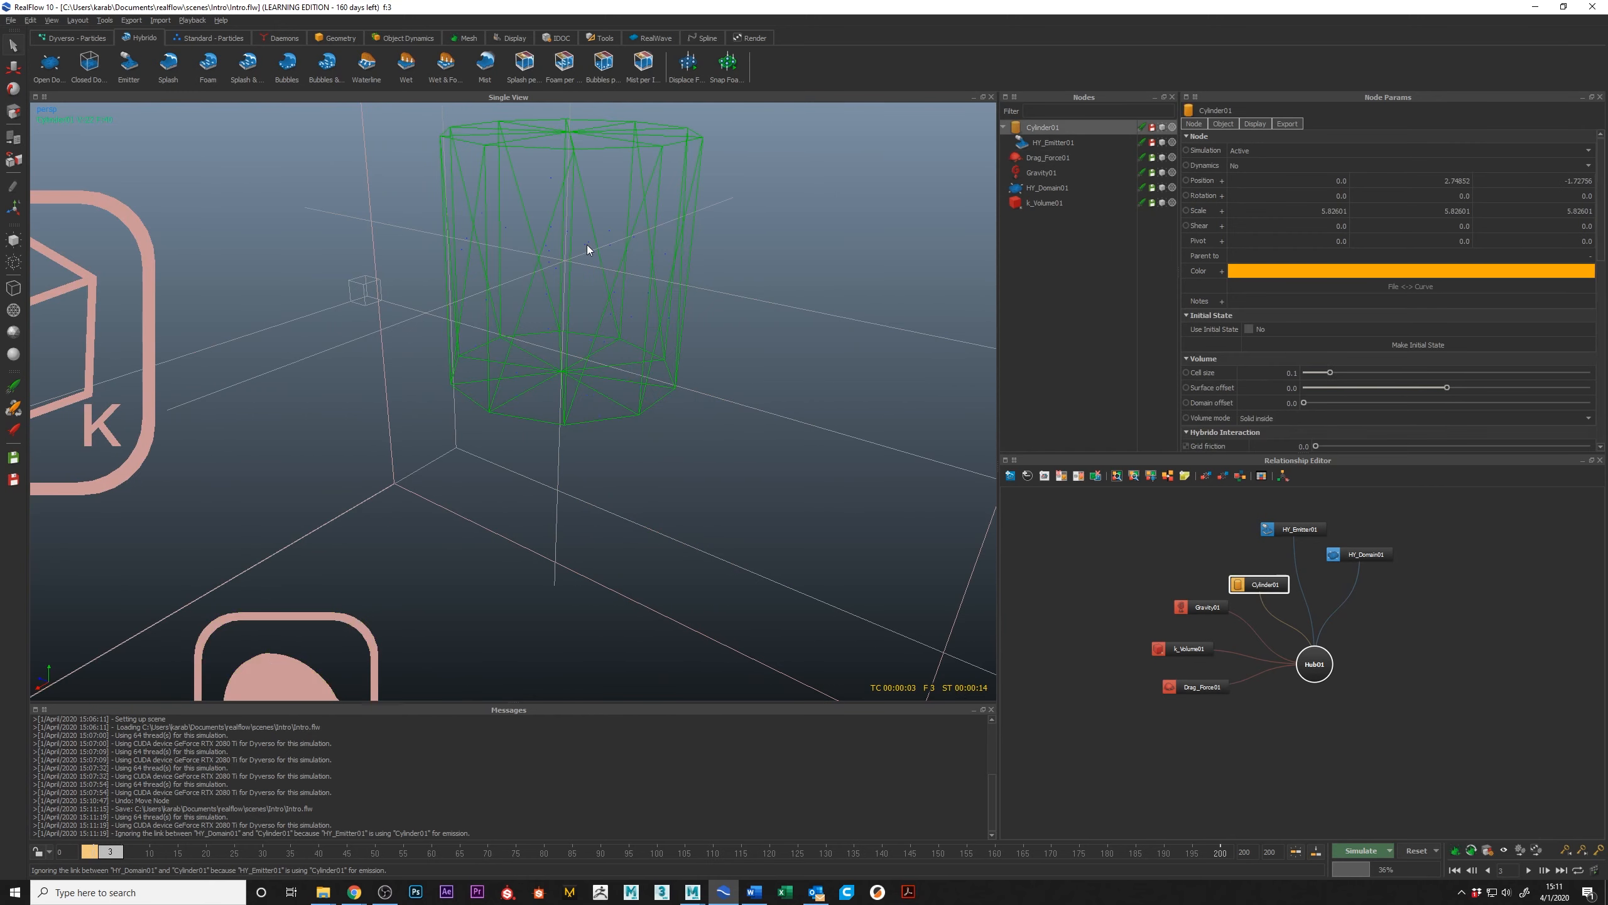
# Step: Set the Hybrido domain's grid cell size to 0.1
pyautogui.click(1335, 560)
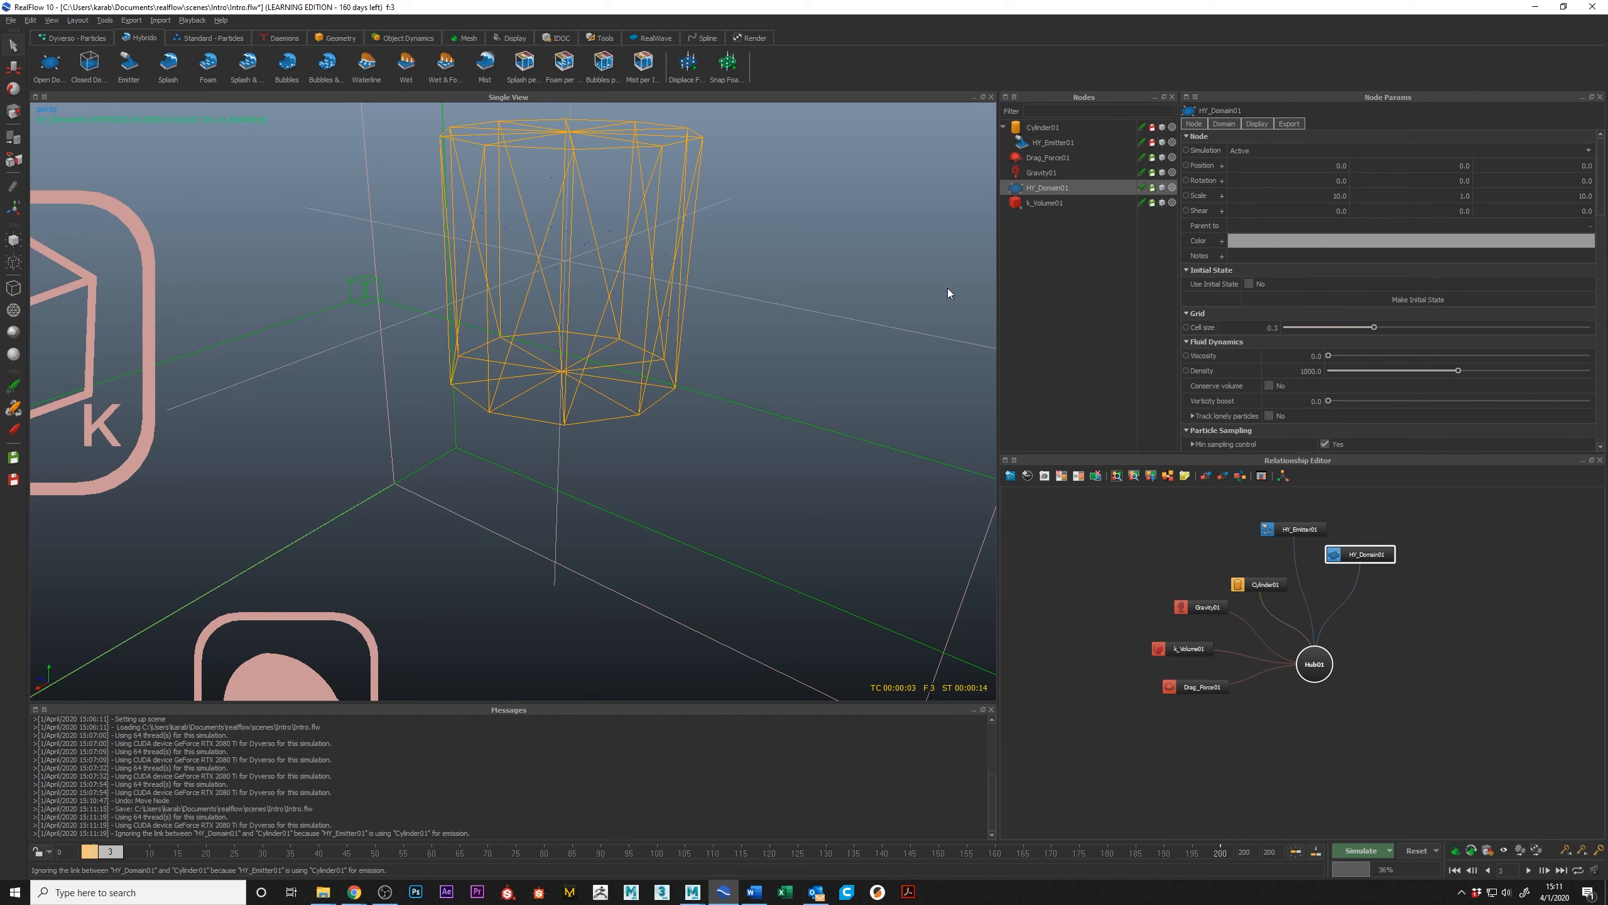
pyautogui.doubleClick(1272, 328)
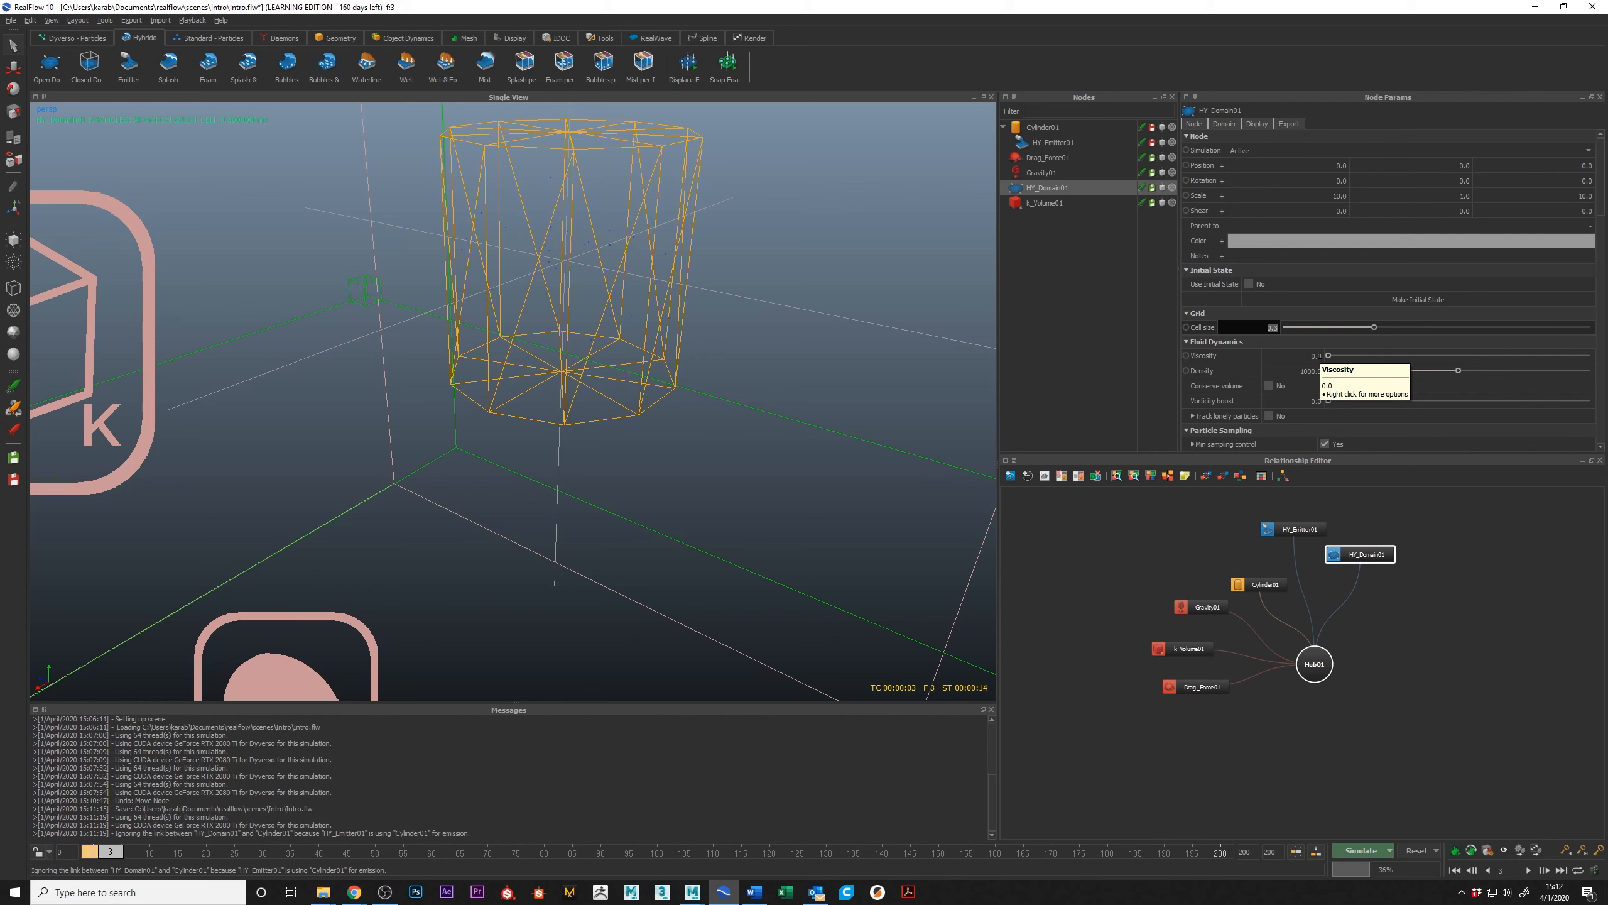
pyautogui.write('0.1')
pyautogui.press('Return')
# Step: Reset the Hybrido simulation data and start the simulation again
pyautogui.click(1416, 851)
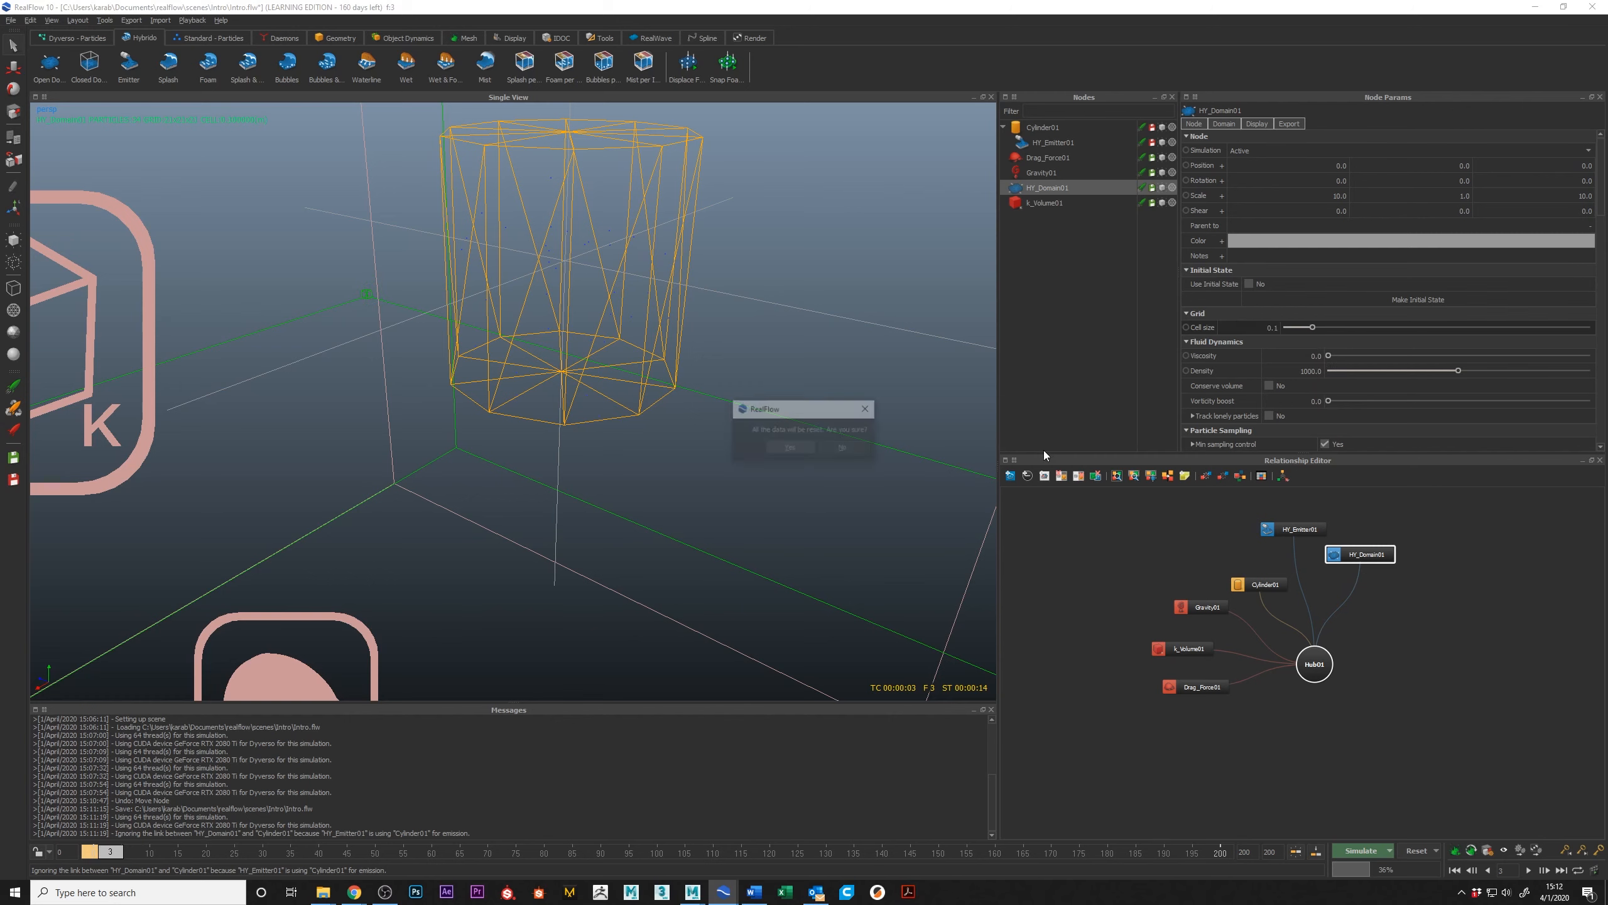
pyautogui.press('Return')
pyautogui.click(1357, 849)
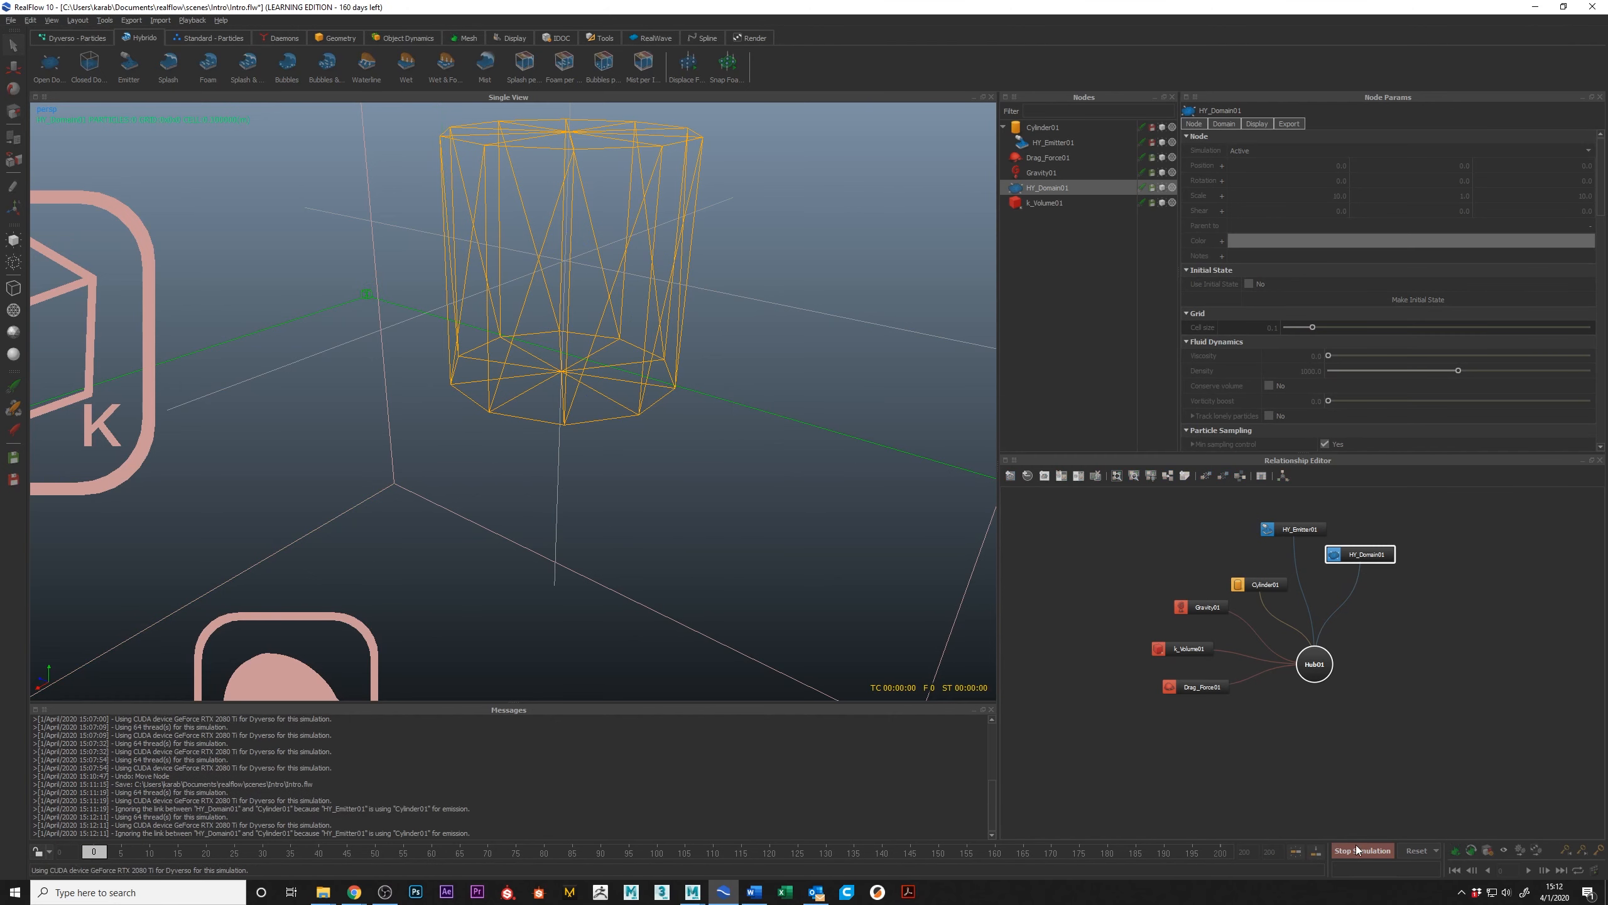
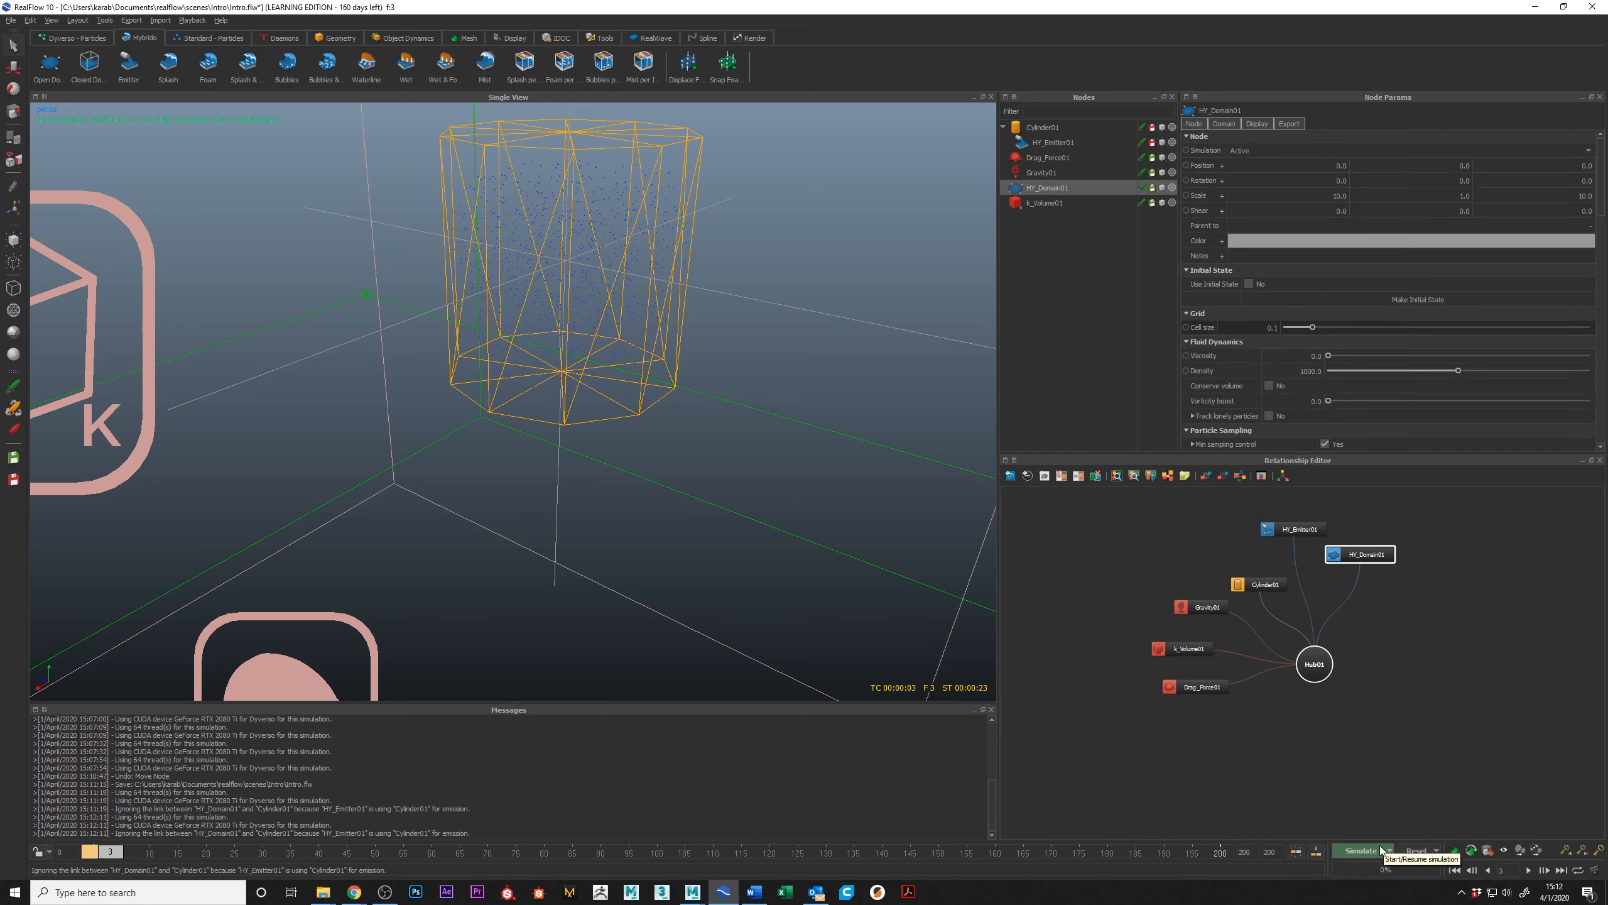
# Step: Reset the Hybrido simulation data and apply a new geometry scale in the scene's scale options
pyautogui.click(1414, 852)
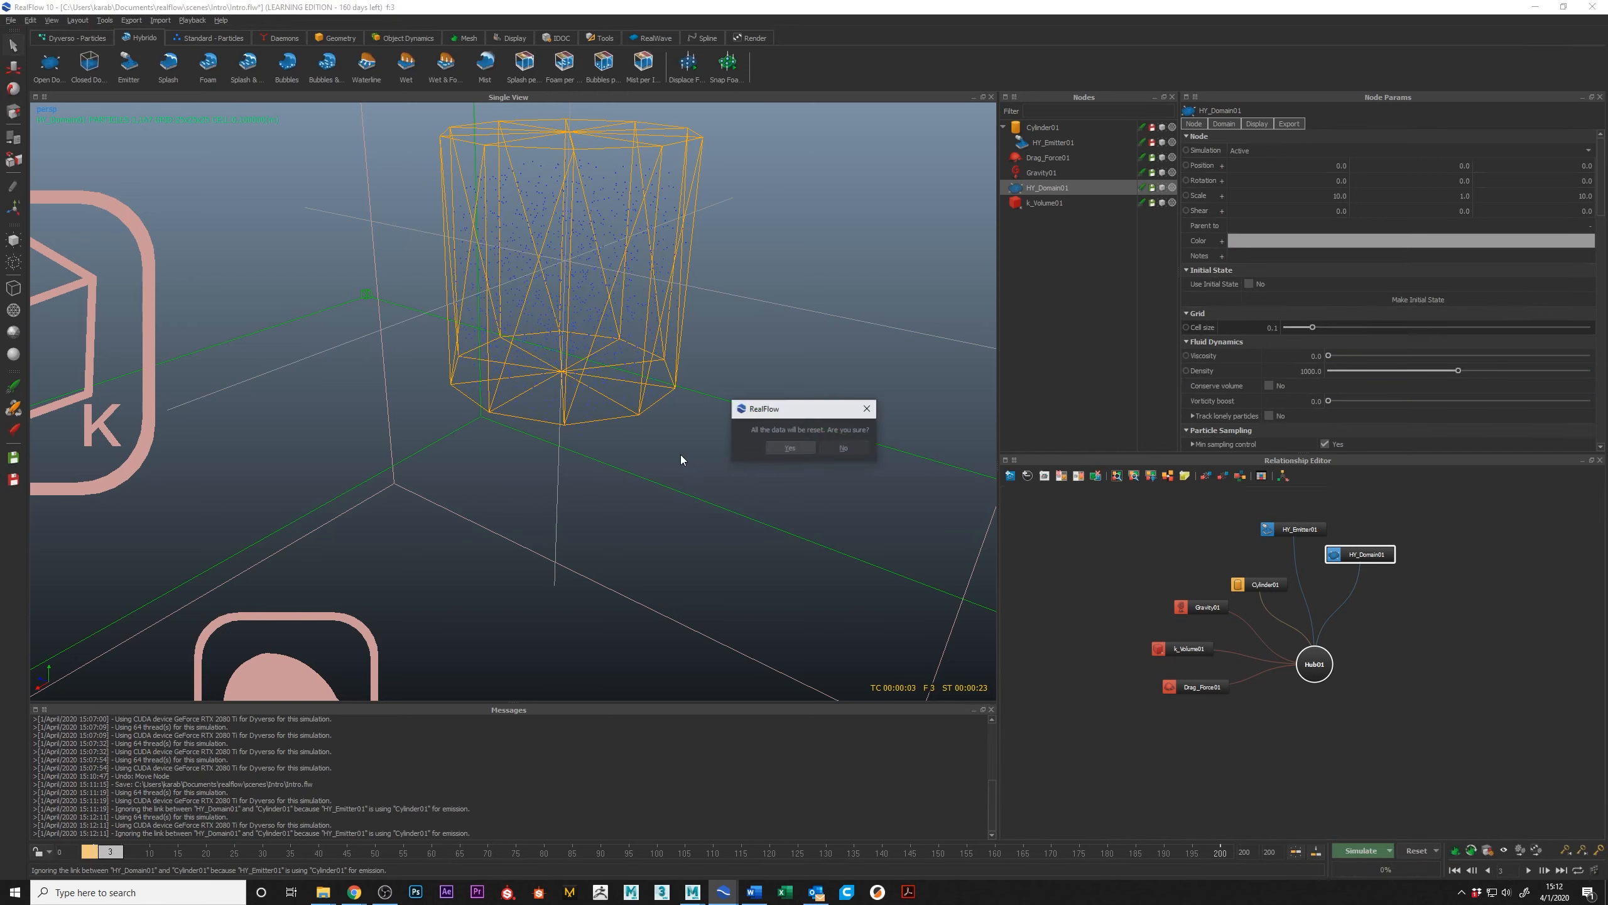
pyautogui.click(779, 445)
pyautogui.click(1487, 850)
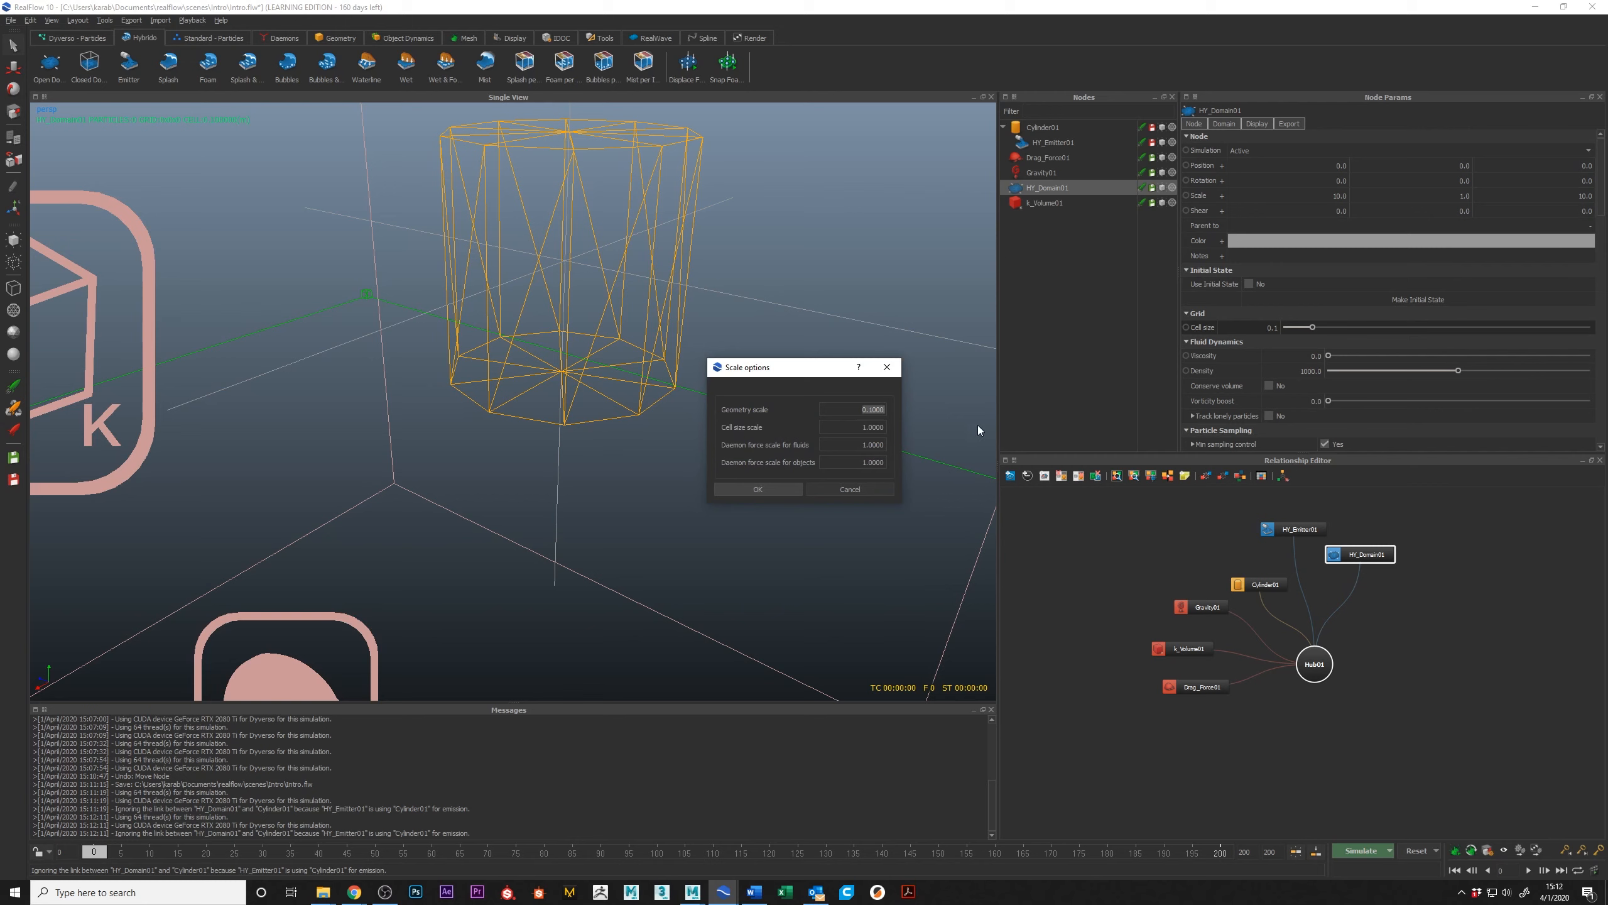
pyautogui.press('Return')
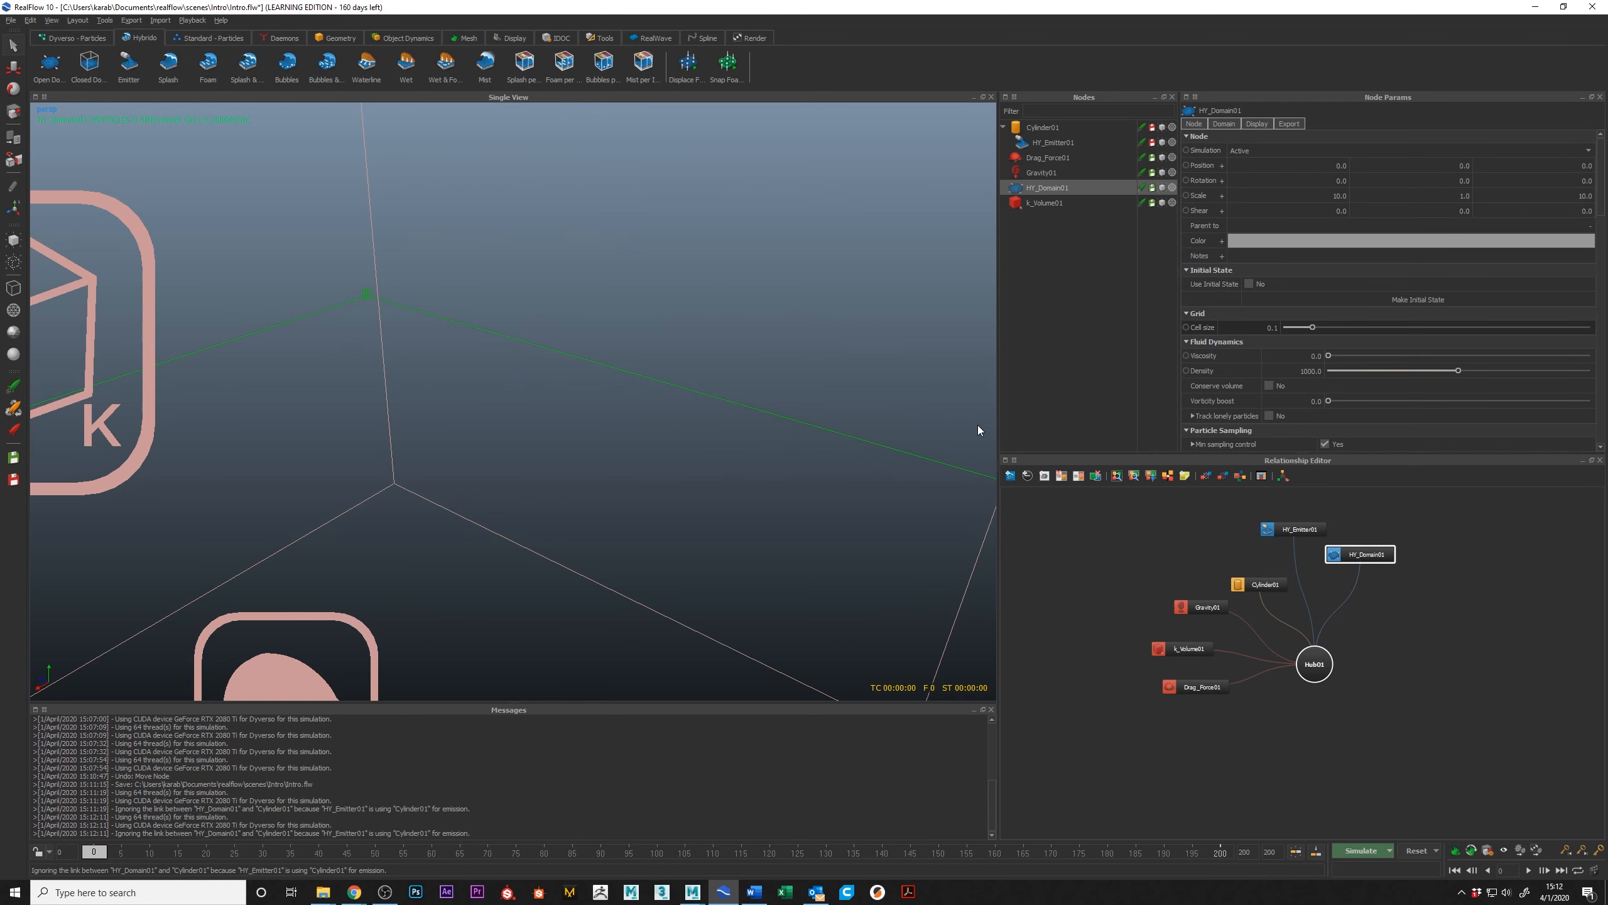
# Step: Enlarge the k_Volume daemon to a scale of about 86 × 80 × 59 so that it encloses the cylinder
pyautogui.scroll(-10, 482, 392)
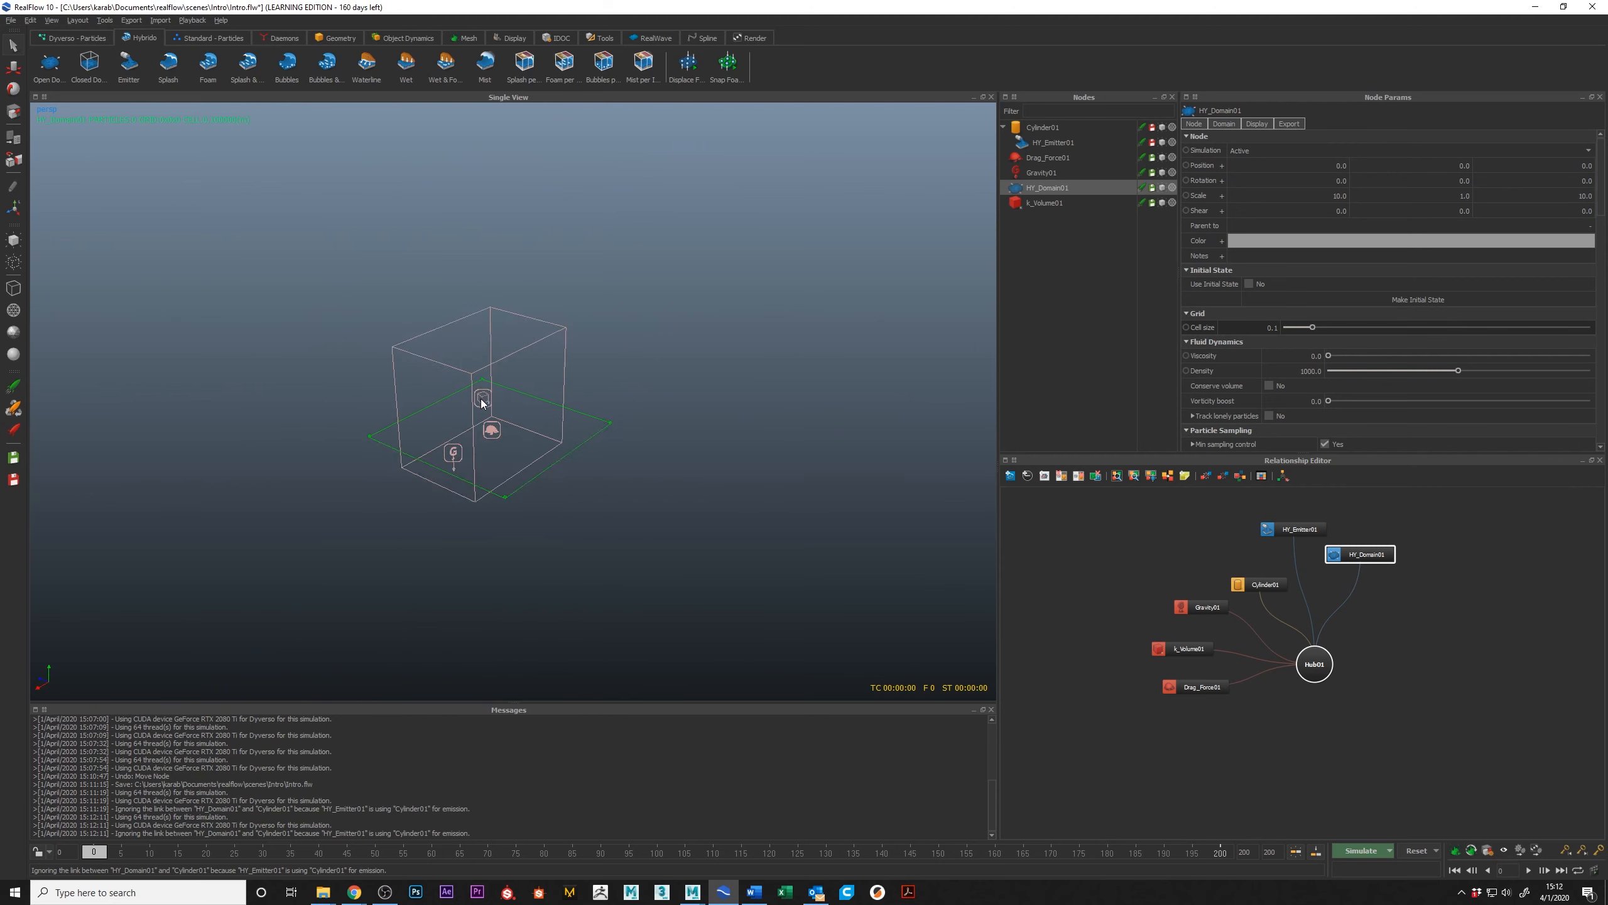
pyautogui.scroll(-3, 482, 400)
pyautogui.keyDown('alt'); pyautogui.moveTo(543, 396); pyautogui.dragTo(573, 425); pyautogui.keyUp('alt')
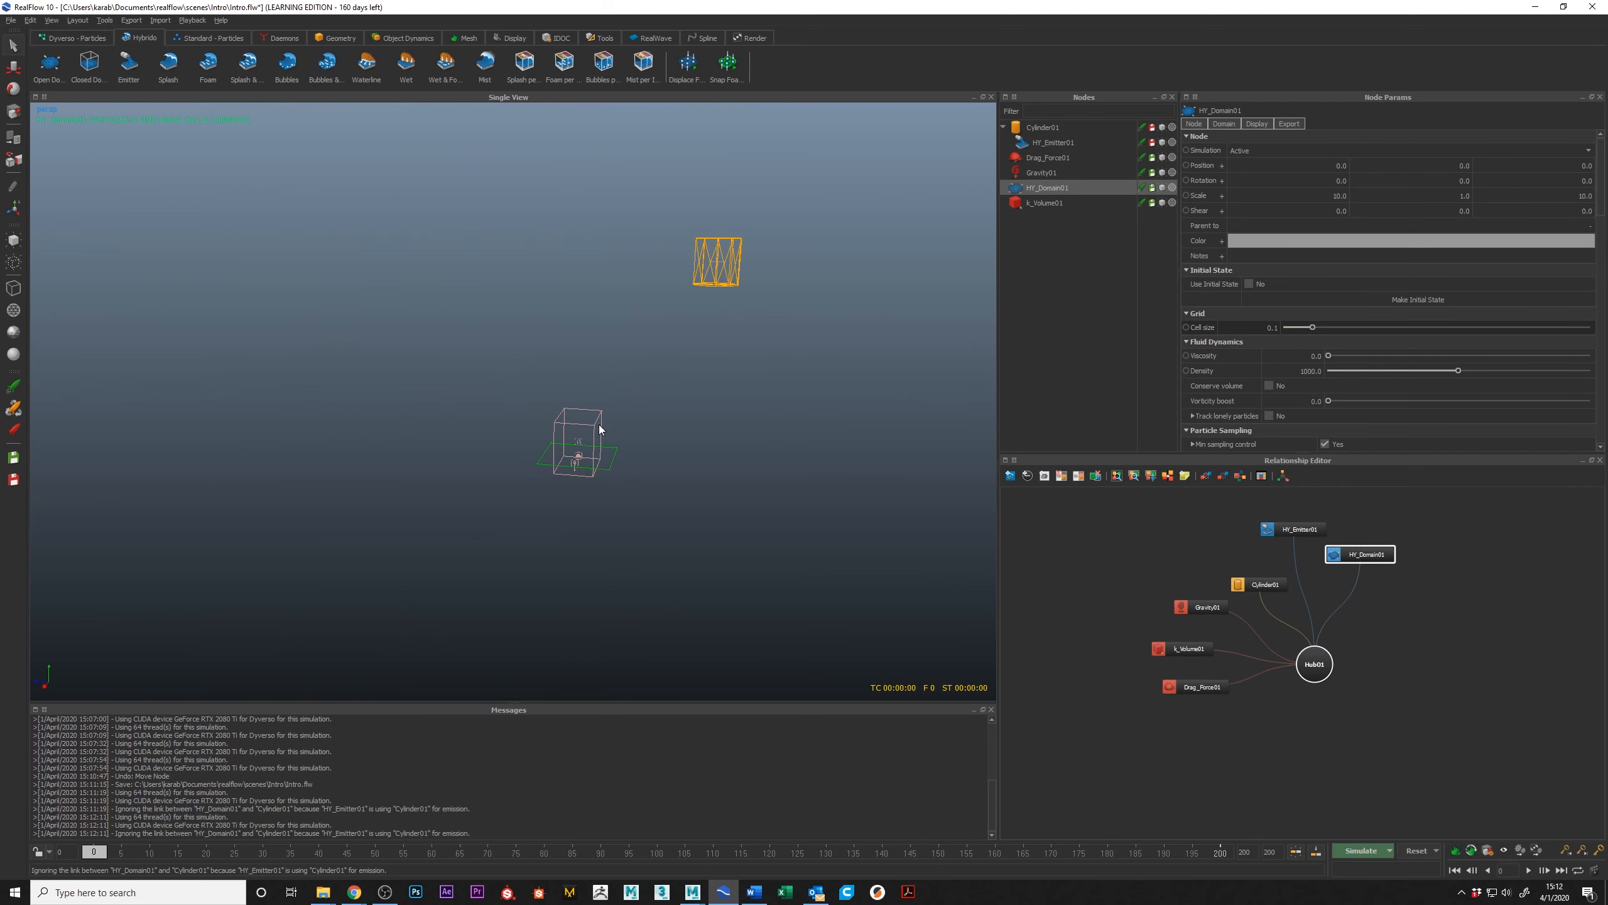
pyautogui.click(599, 423)
pyautogui.press('r')
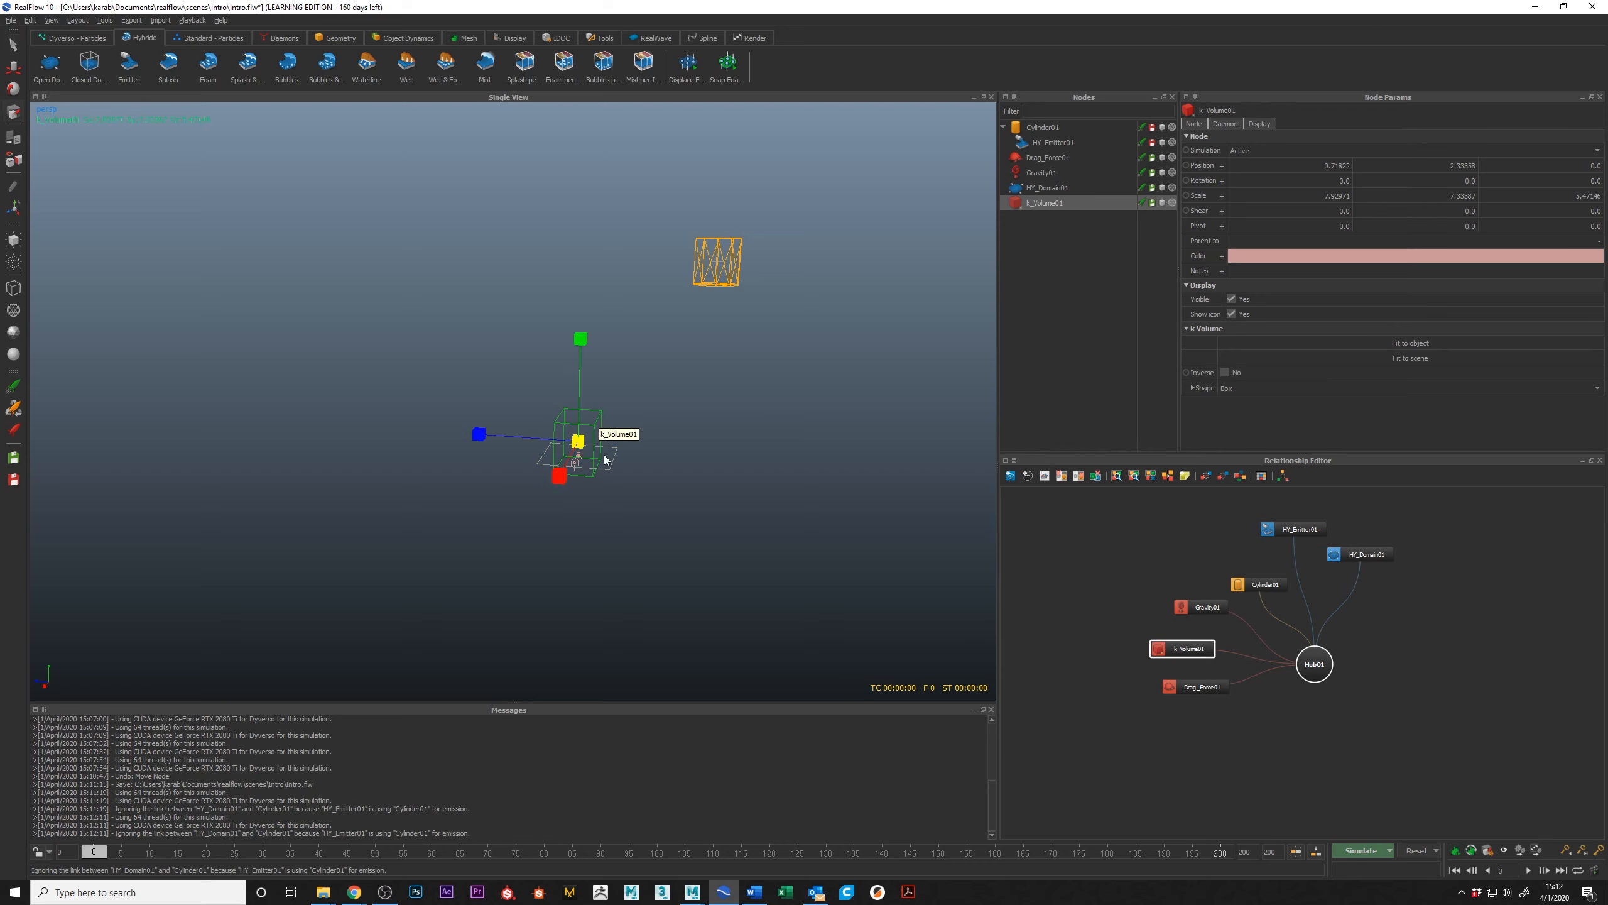
pyautogui.moveTo(579, 441); pyautogui.dragTo(739, 367)
pyautogui.press('w')
pyautogui.scroll(2, 650, 468)
pyautogui.keyDown('alt'); pyautogui.moveTo(700, 402); pyautogui.dragTo(615, 445, button='middle'); pyautogui.keyUp('alt')
pyautogui.keyDown('alt'); pyautogui.moveTo(615, 445); pyautogui.dragTo(647, 442, button='right'); pyautogui.keyUp('alt')
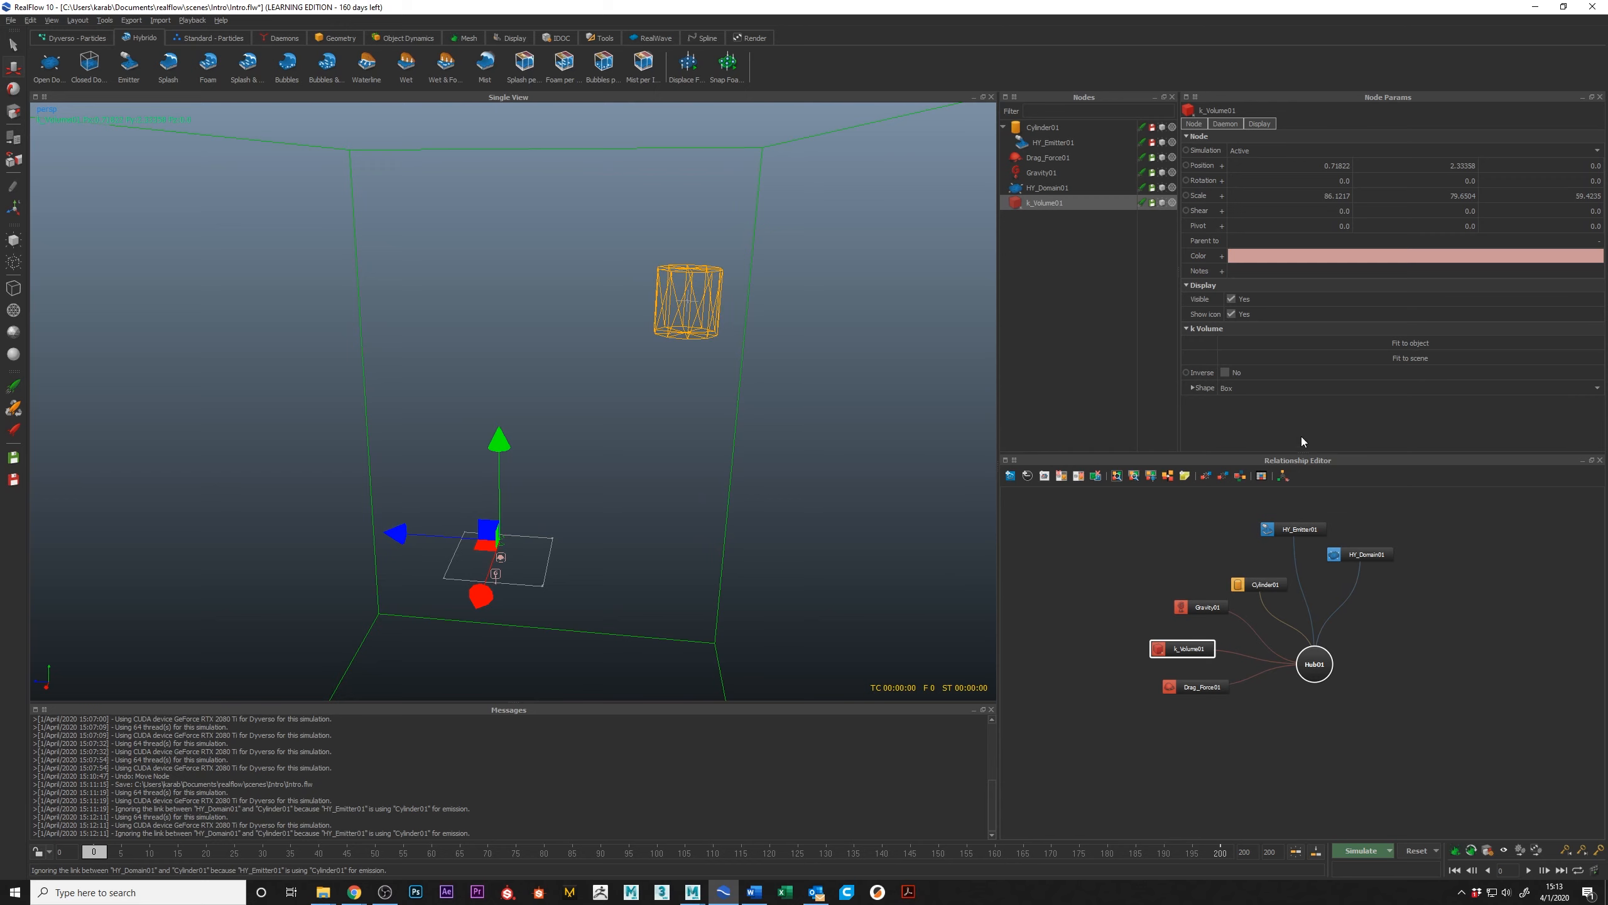
# Step: Simulate the Hybrido emitter up to frame 2 and inspect the cylinder's particle fill up close and from further away
pyautogui.keyDown('alt'); pyautogui.moveTo(706, 303); pyautogui.dragTo(613, 322, button='middle'); pyautogui.keyUp('alt')
pyautogui.keyDown('alt'); pyautogui.moveTo(615, 323); pyautogui.dragTo(621, 340, button='right'); pyautogui.keyUp('alt')
pyautogui.keyDown('alt'); pyautogui.moveTo(614, 340); pyautogui.dragTo(605, 379, button='middle'); pyautogui.keyUp('alt')
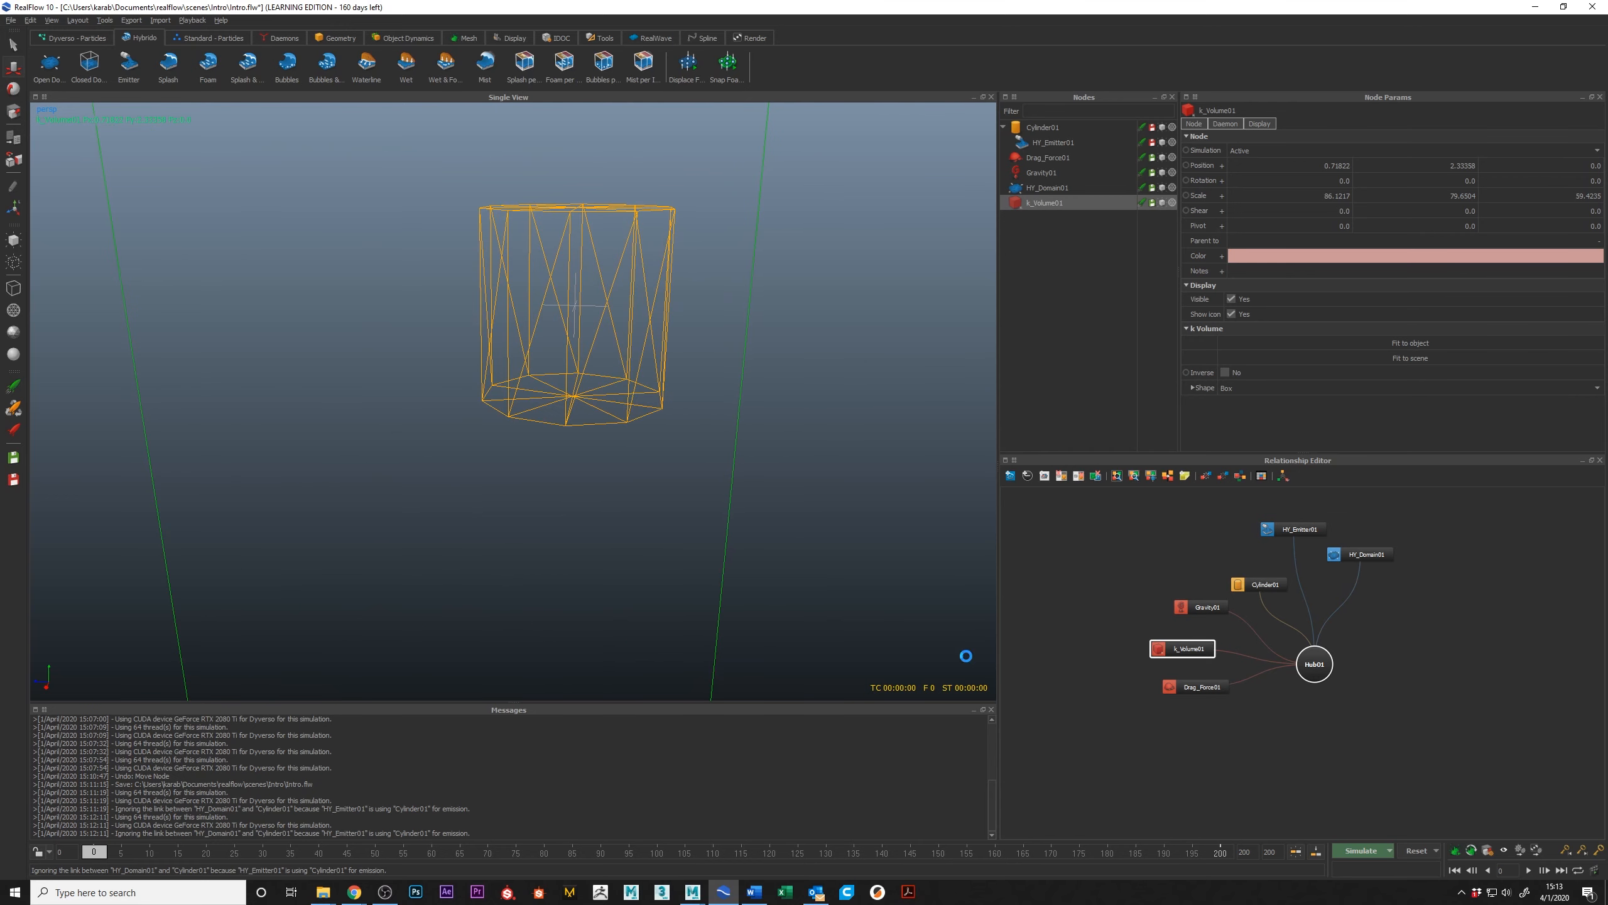
pyautogui.click(1361, 851)
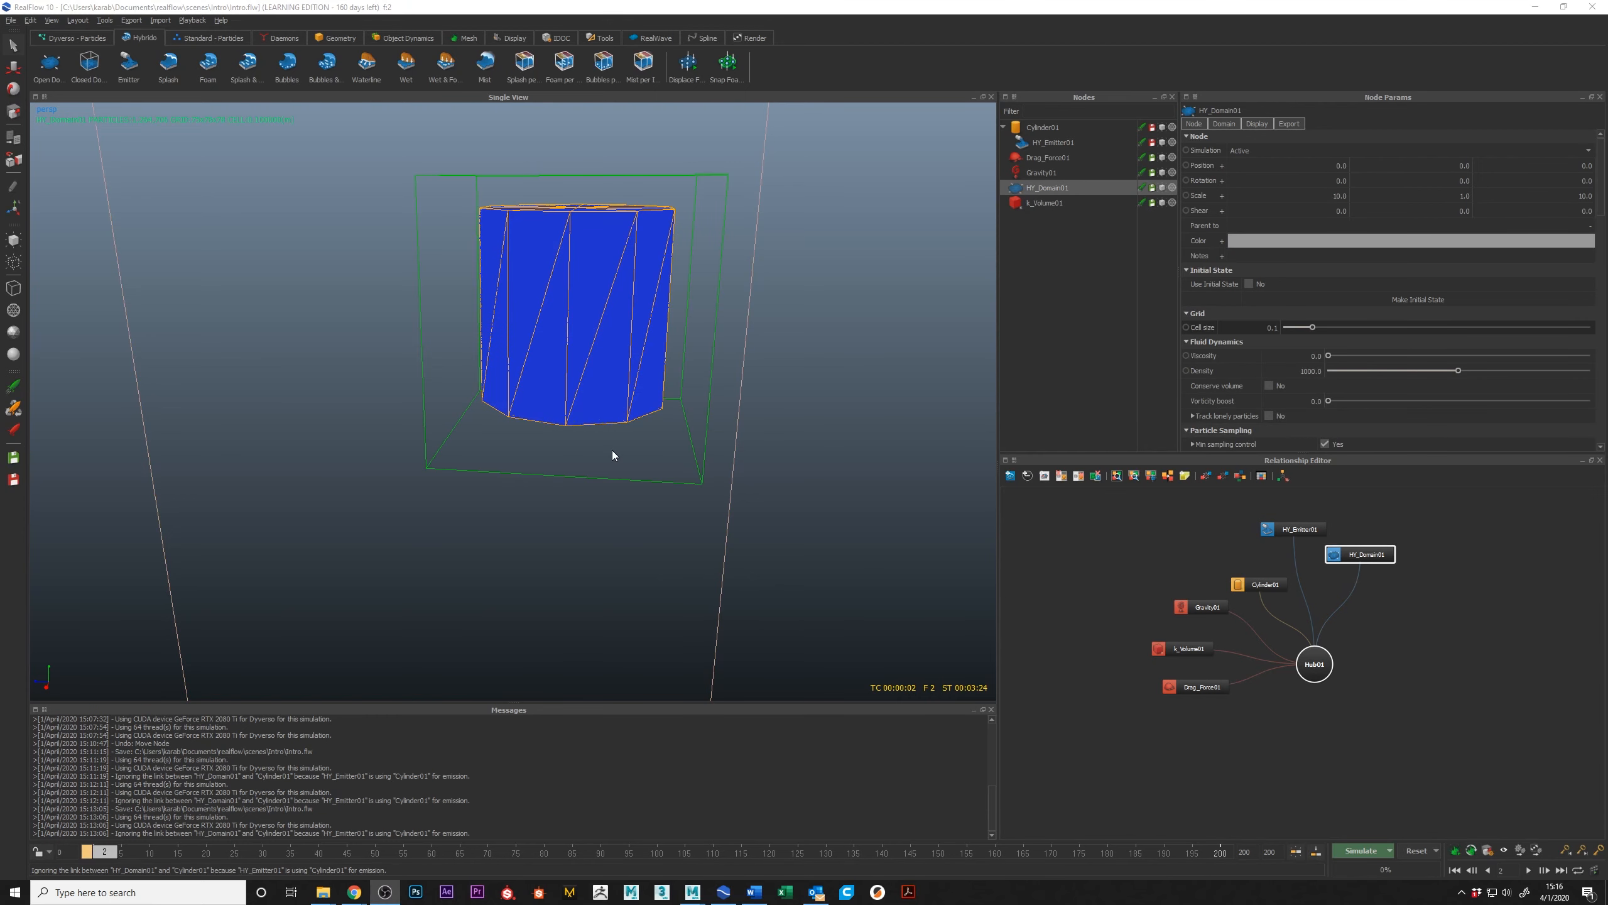
pyautogui.keyDown('alt'); pyautogui.moveTo(585, 251); pyautogui.dragTo(578, 249); pyautogui.keyUp('alt')
pyautogui.scroll(8, 578, 249)
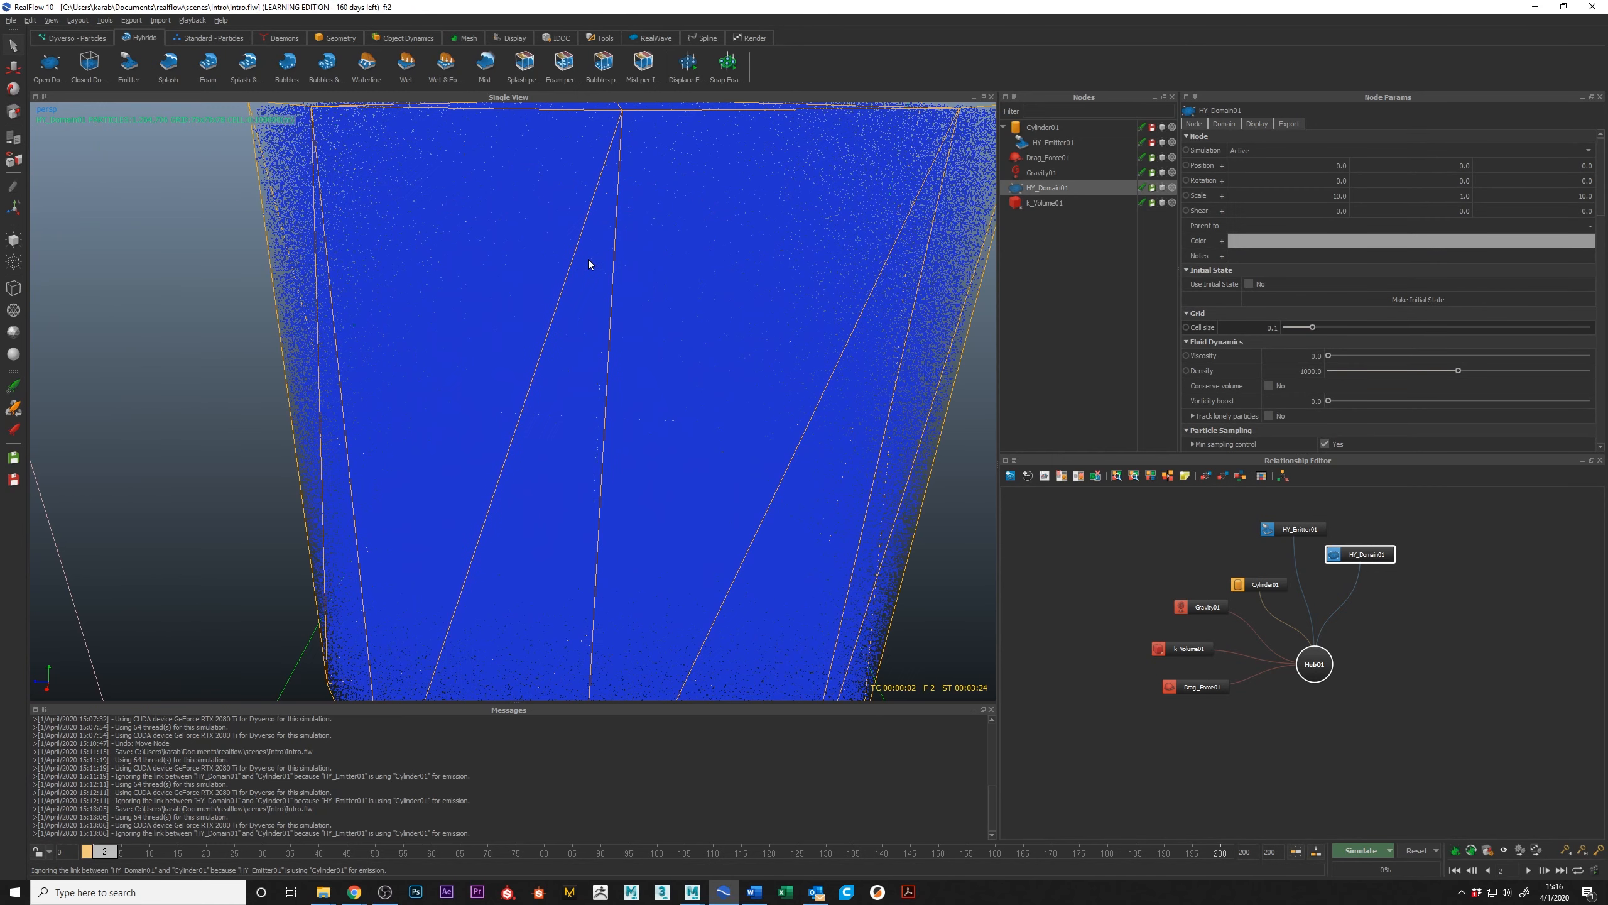
pyautogui.scroll(-6, 588, 259)
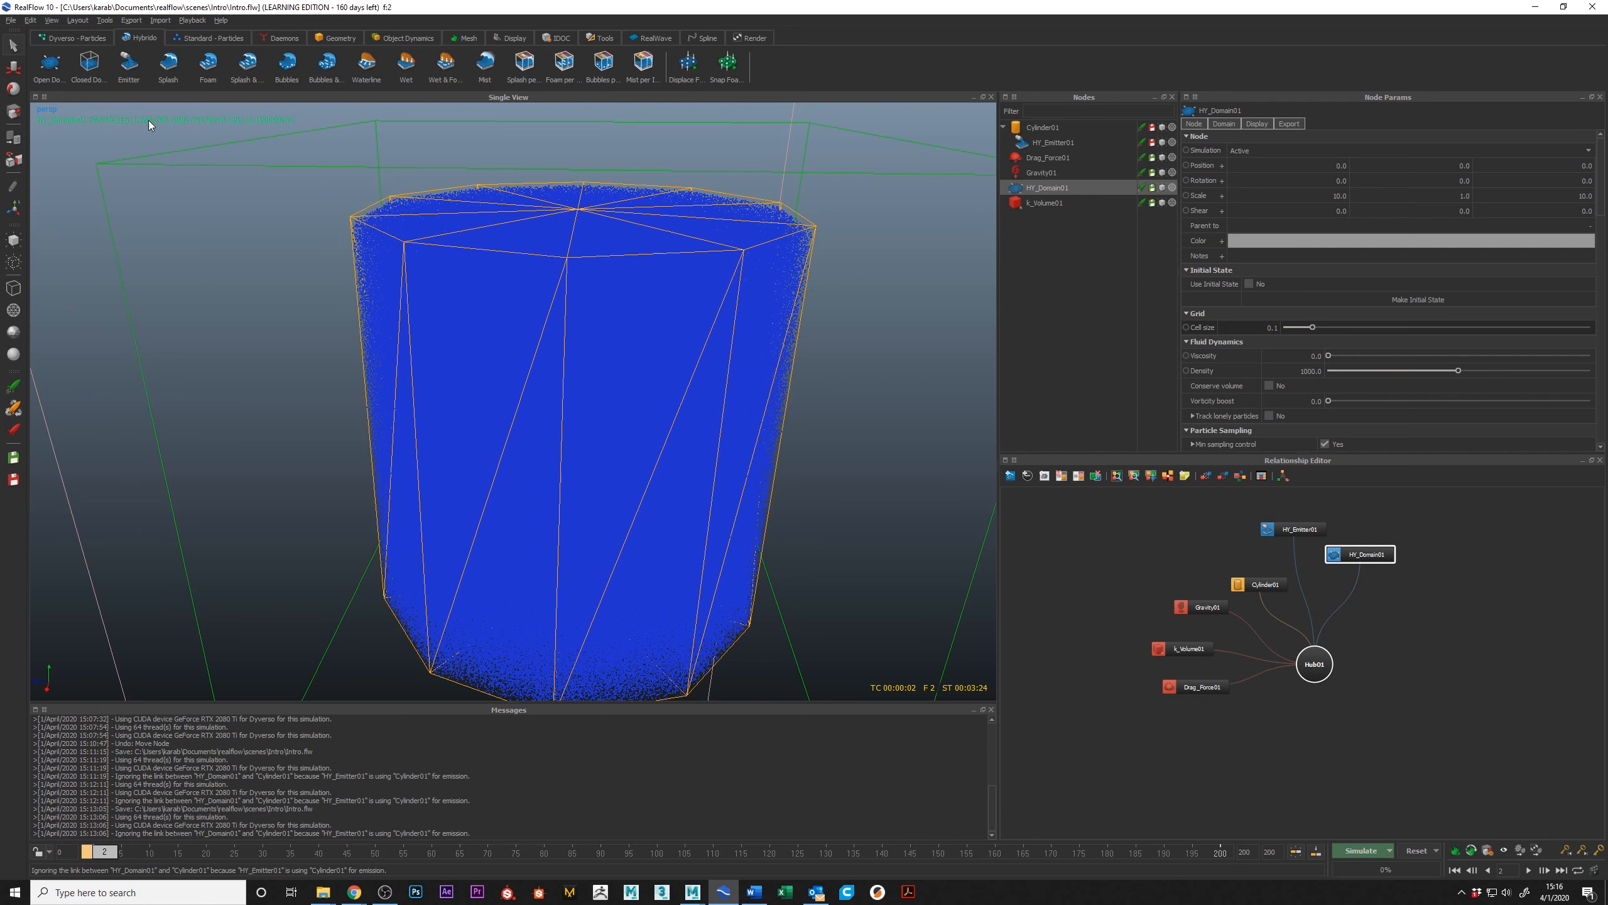
pyautogui.scroll(-6, 732, 424)
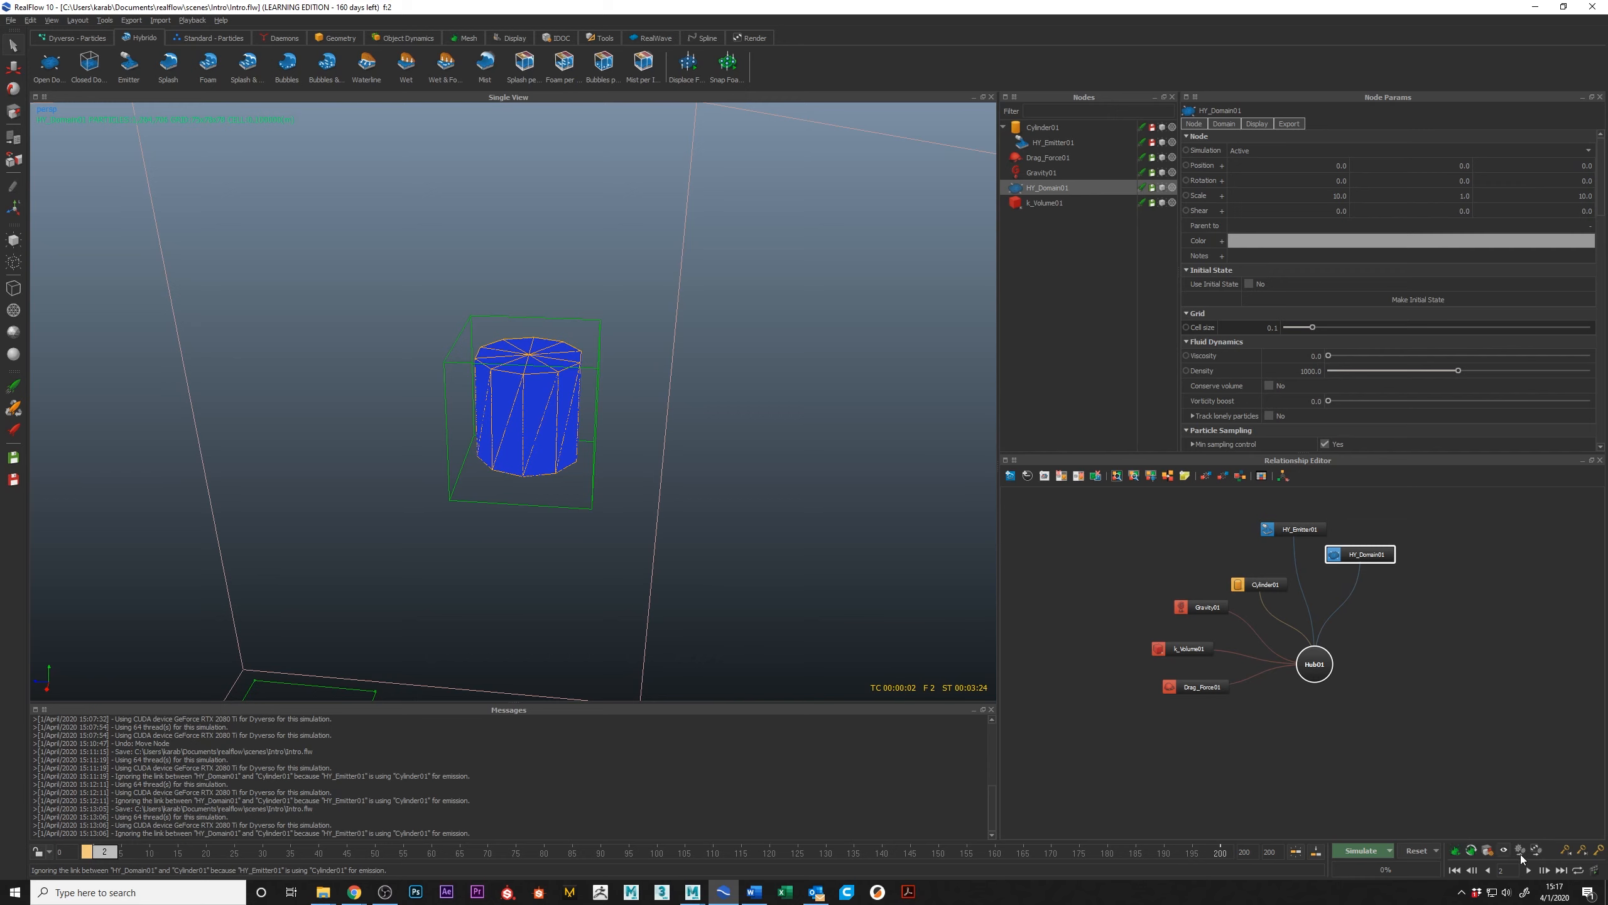
pyautogui.keyDown('alt'); pyautogui.moveTo(591, 432); pyautogui.dragTo(553, 428, button='right'); pyautogui.keyUp('alt')
pyautogui.keyDown('alt'); pyautogui.moveTo(553, 428); pyautogui.dragTo(548, 387); pyautogui.keyUp('alt')
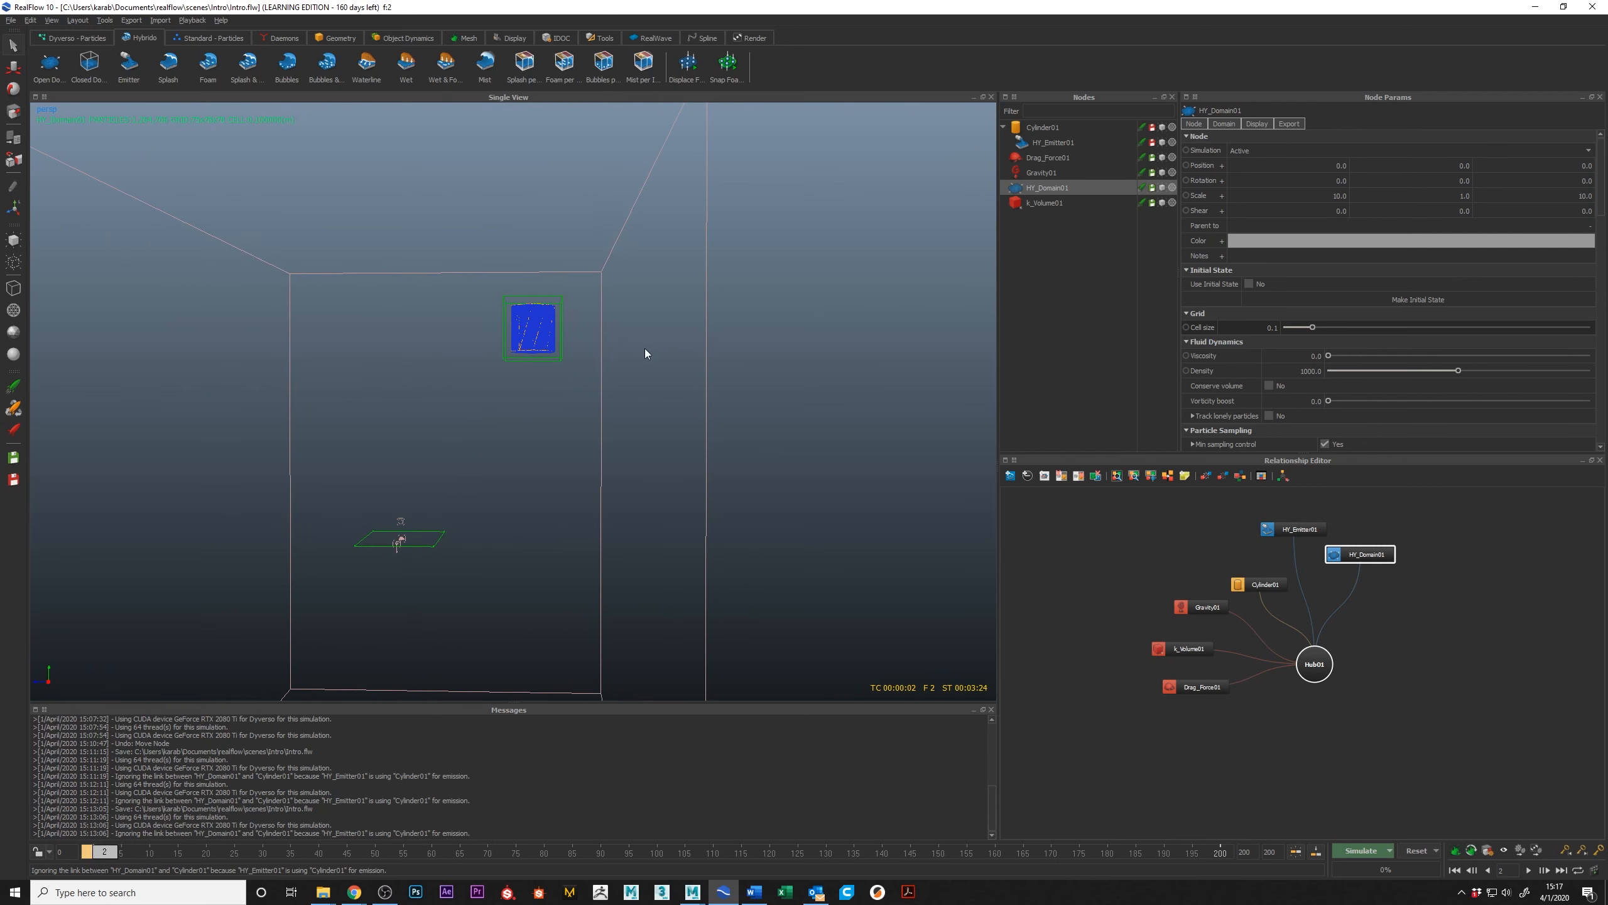
# Step: Review the Standard, Dyverso and Hybrido particle tool sets and view the filled cylinder inside the k_Volume box
pyautogui.click(214, 36)
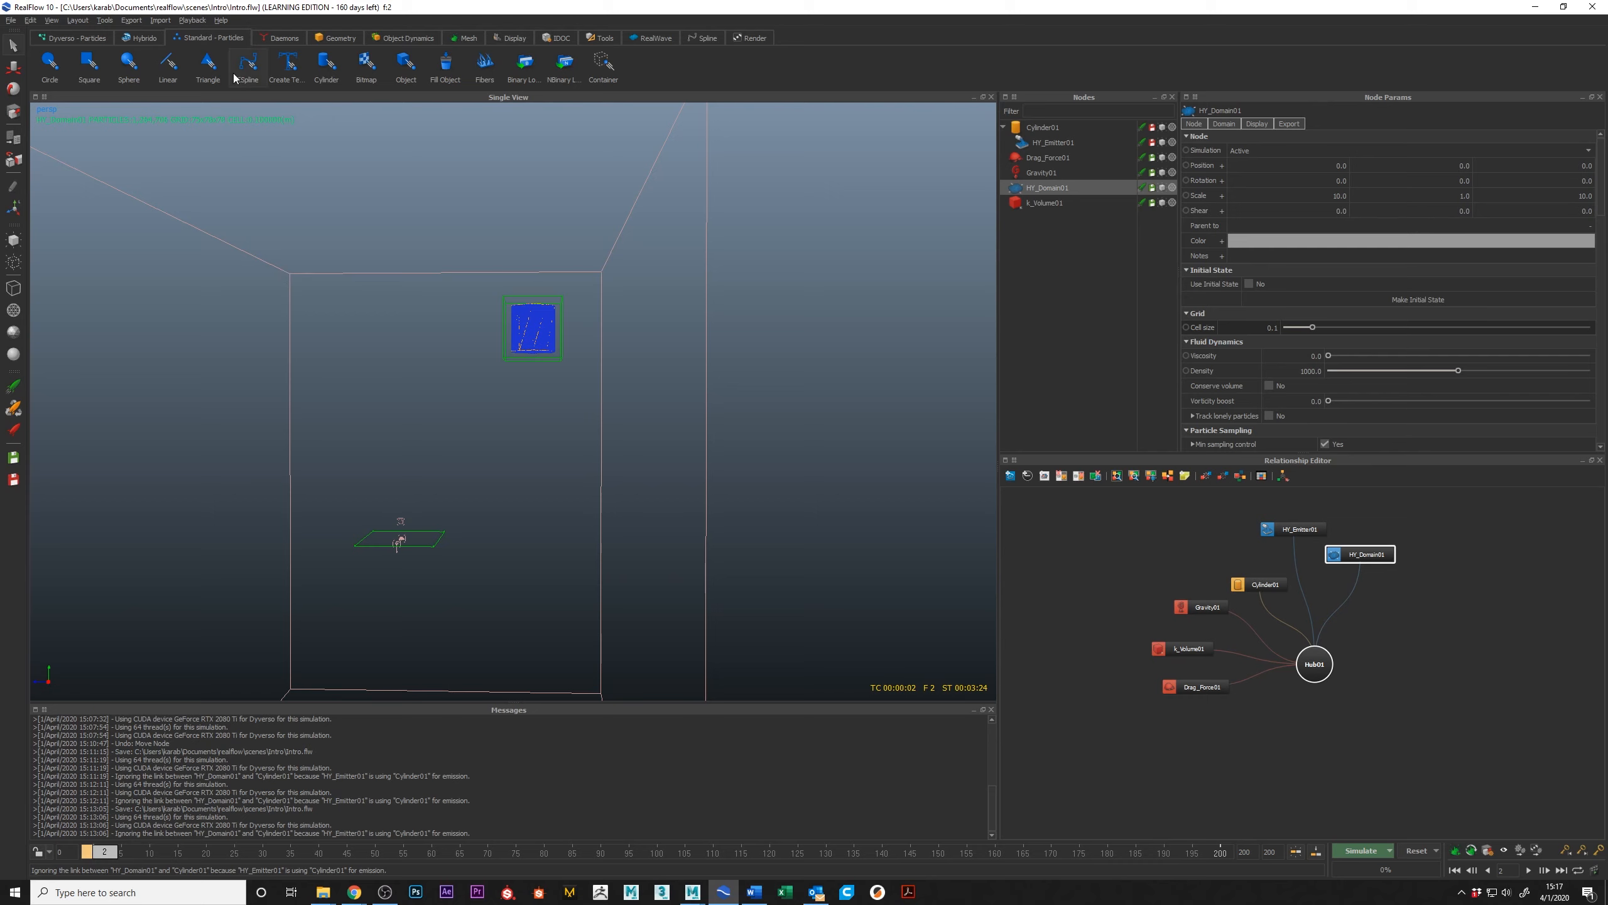
pyautogui.click(84, 39)
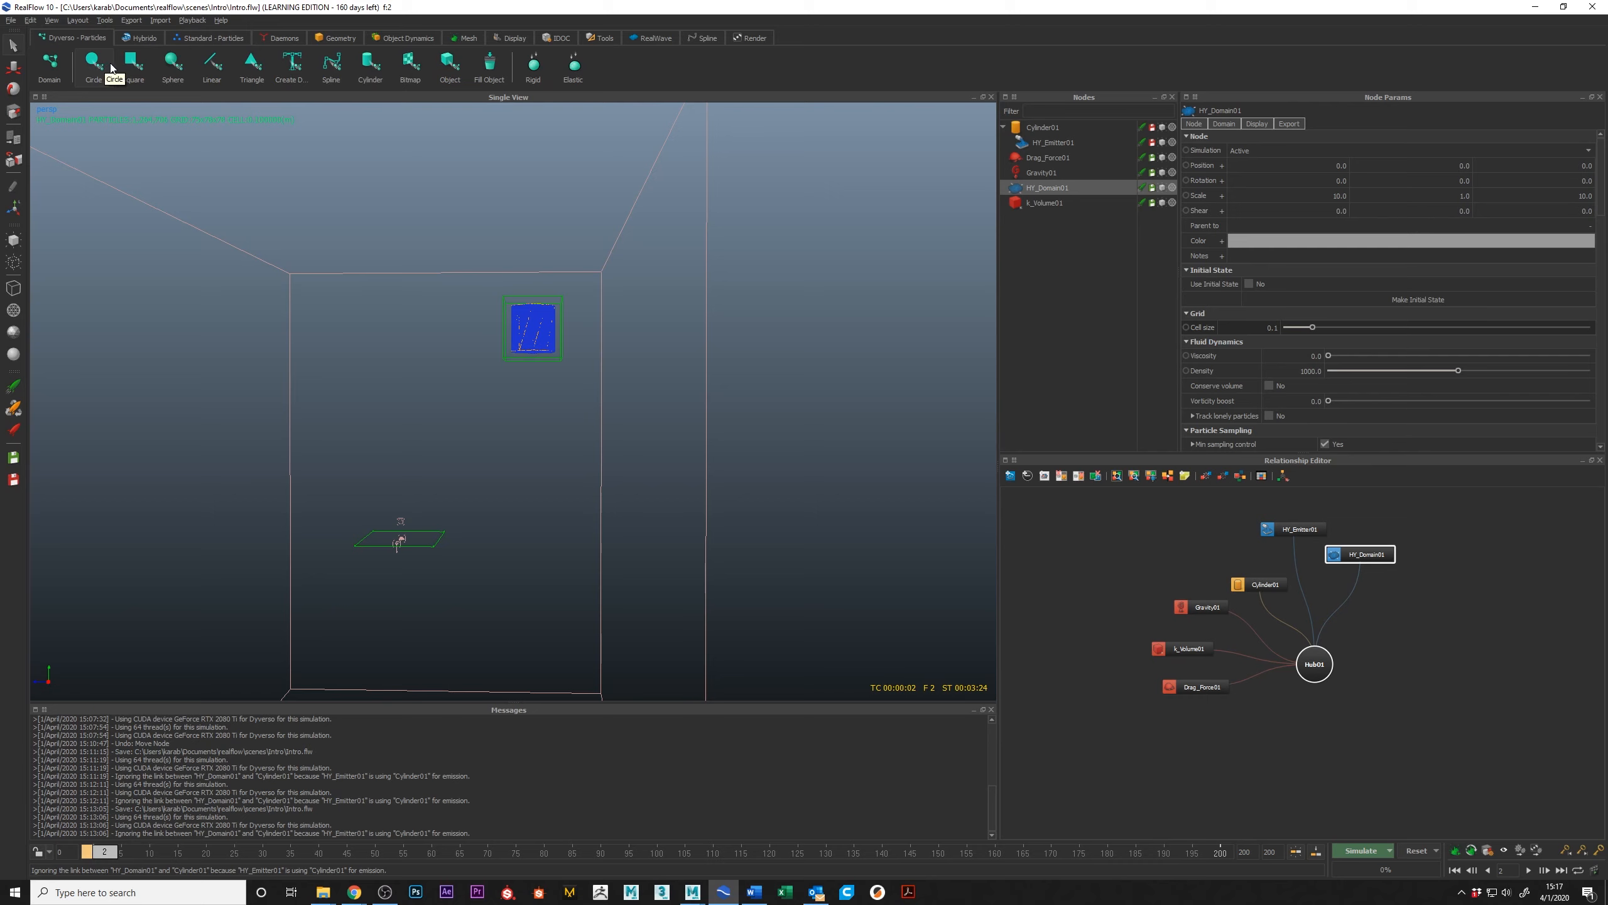
pyautogui.click(141, 40)
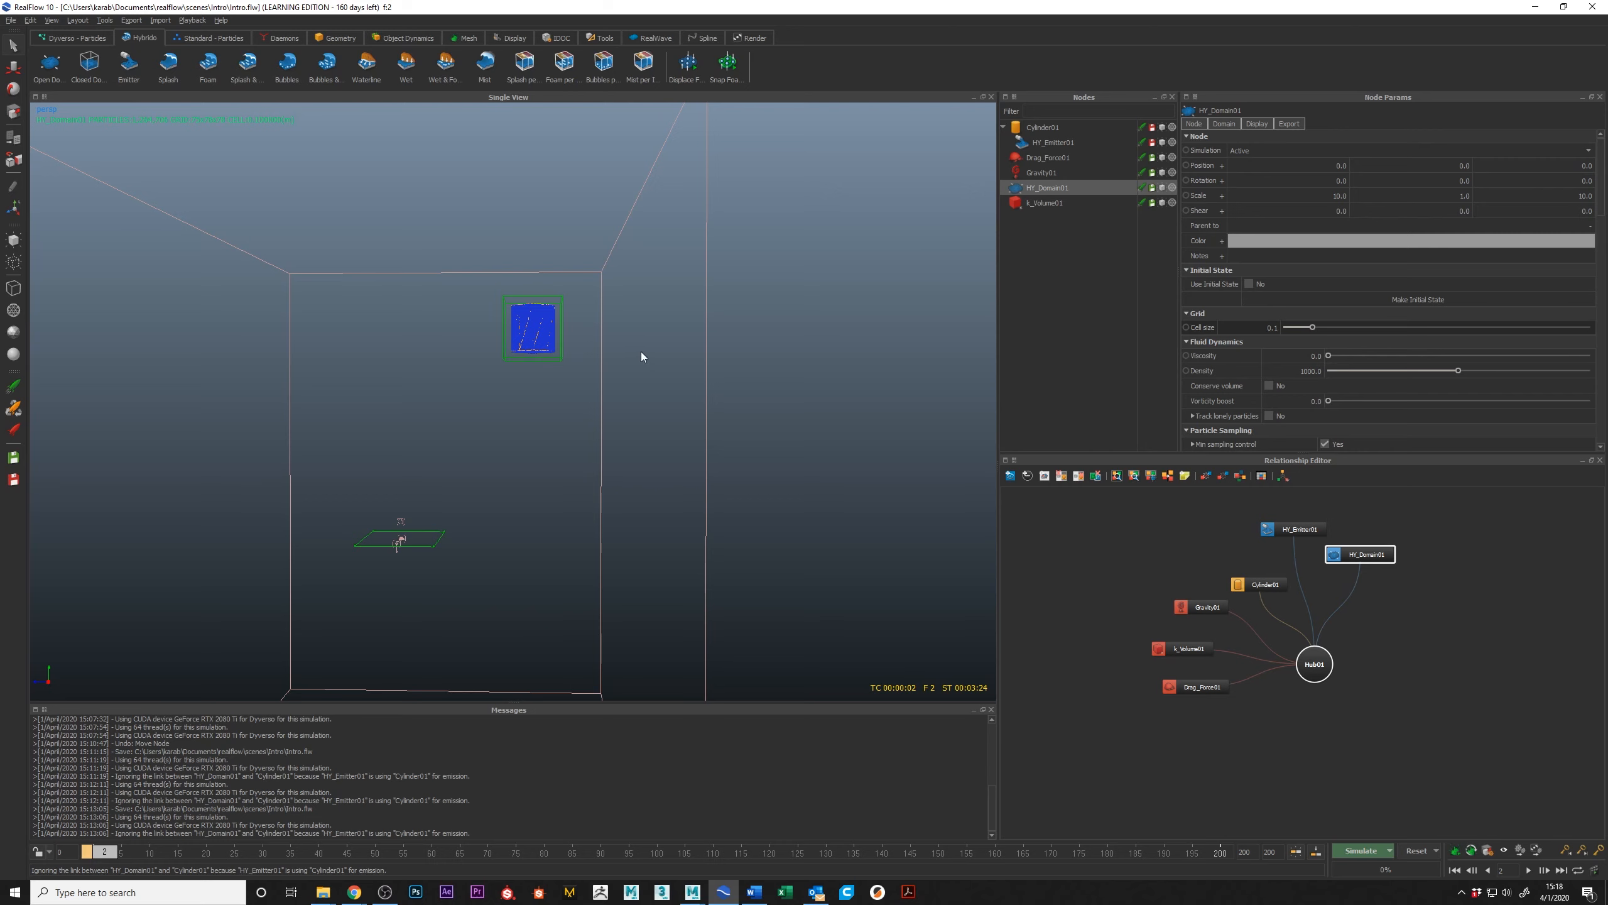
pyautogui.keyDown('alt'); pyautogui.moveTo(638, 356); pyautogui.dragTo(794, 606); pyautogui.keyUp('alt')
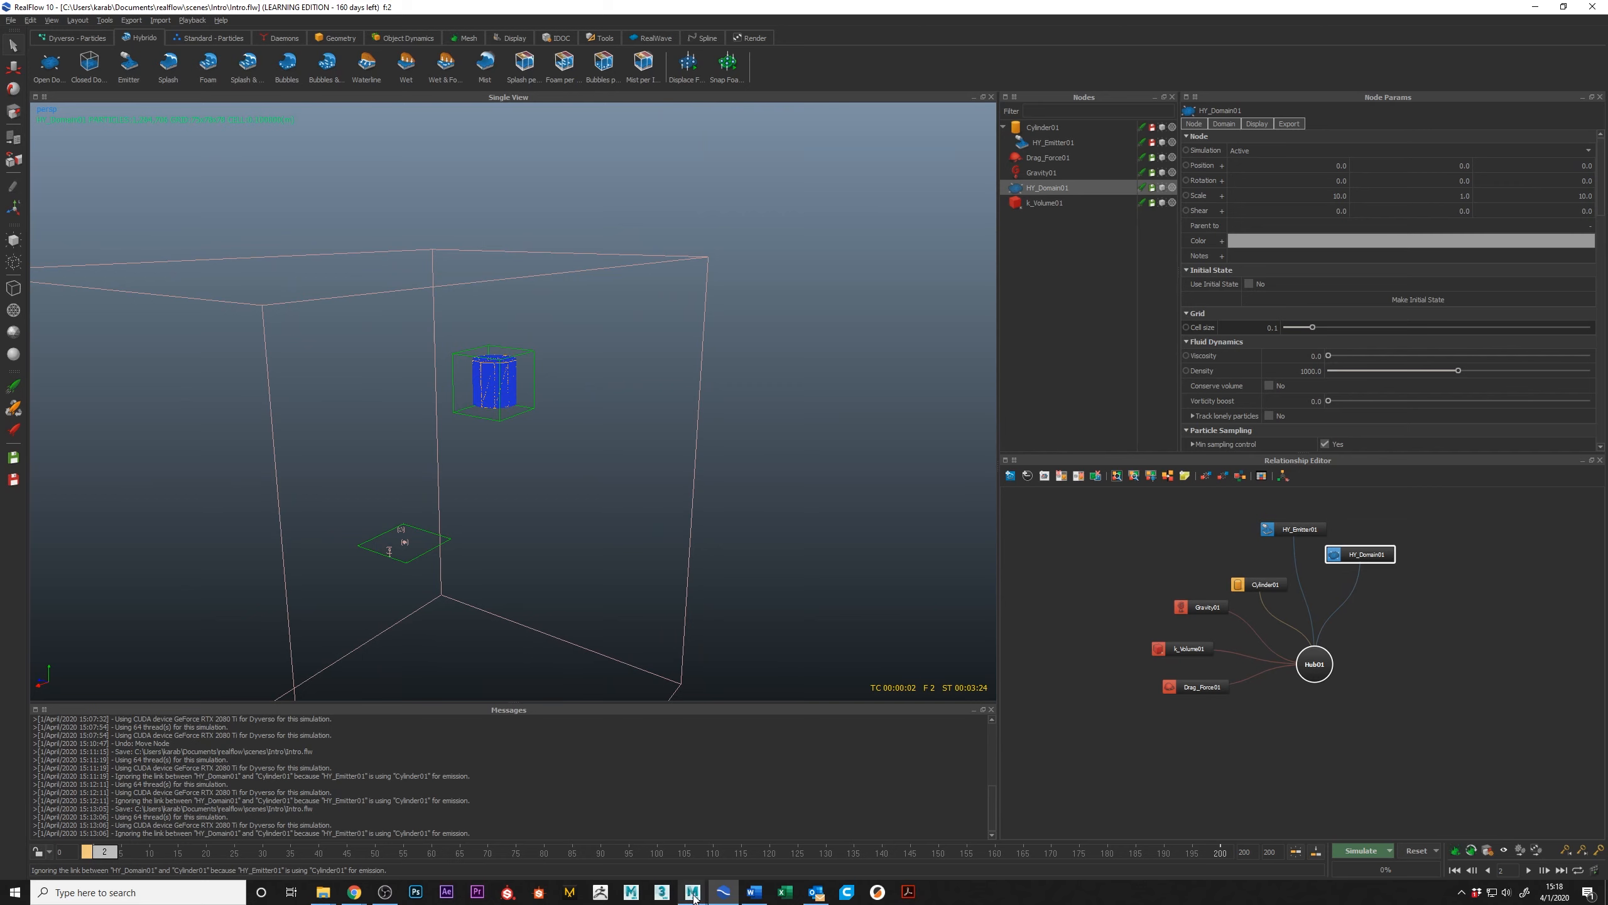
pyautogui.moveTo(692, 893)
pyautogui.keyDown('alt'); pyautogui.moveTo(456, 426); pyautogui.dragTo(480, 429); pyautogui.keyUp('alt')
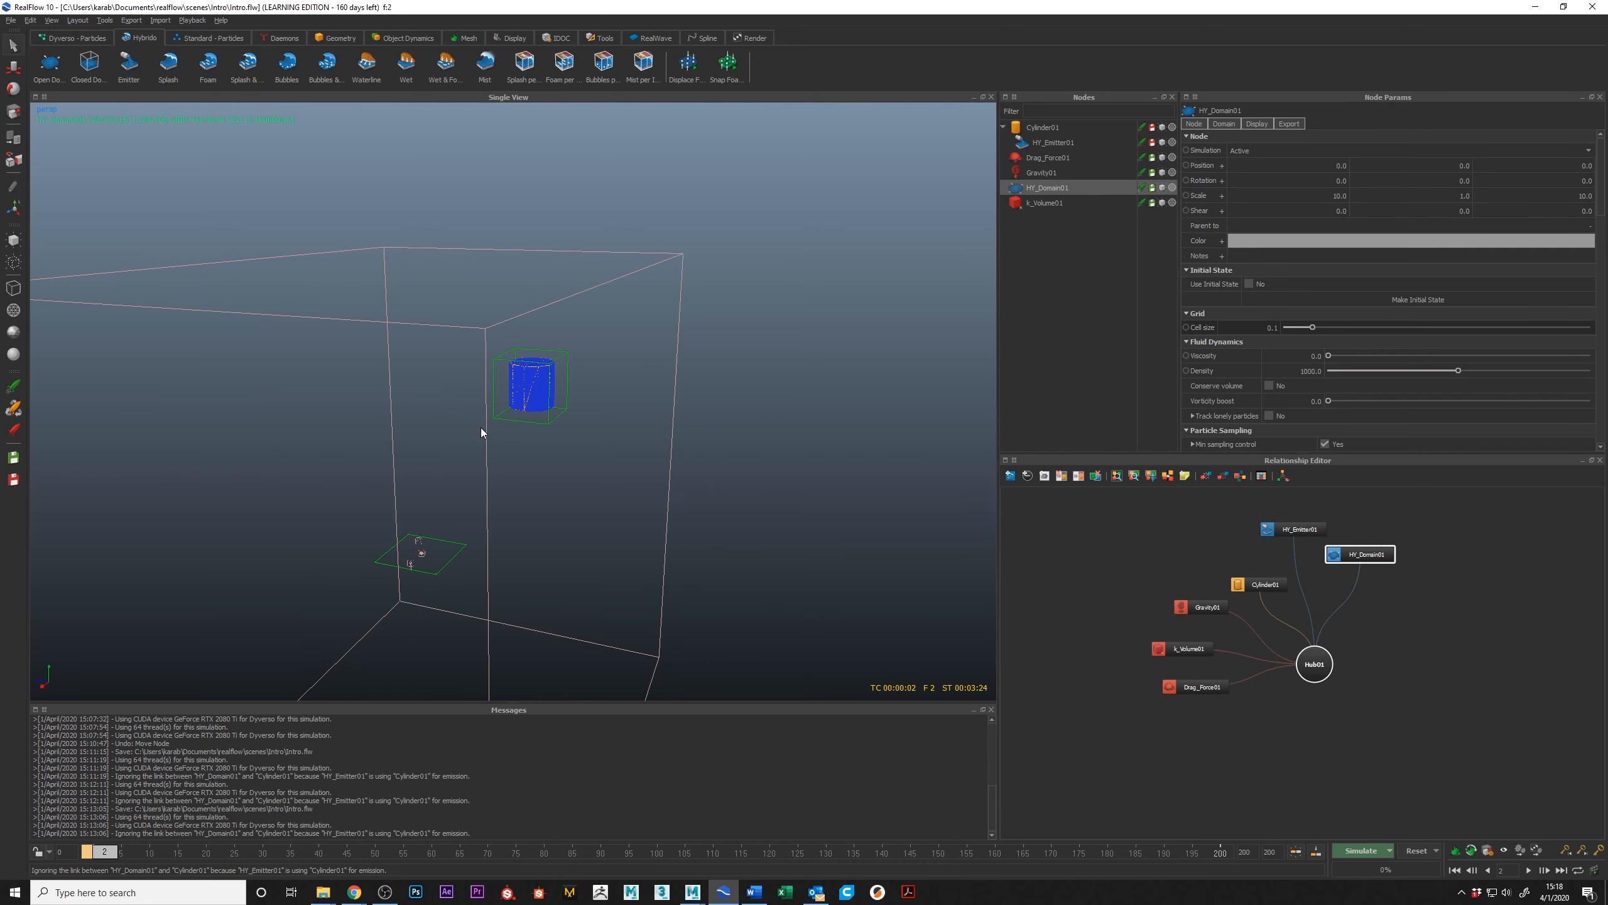